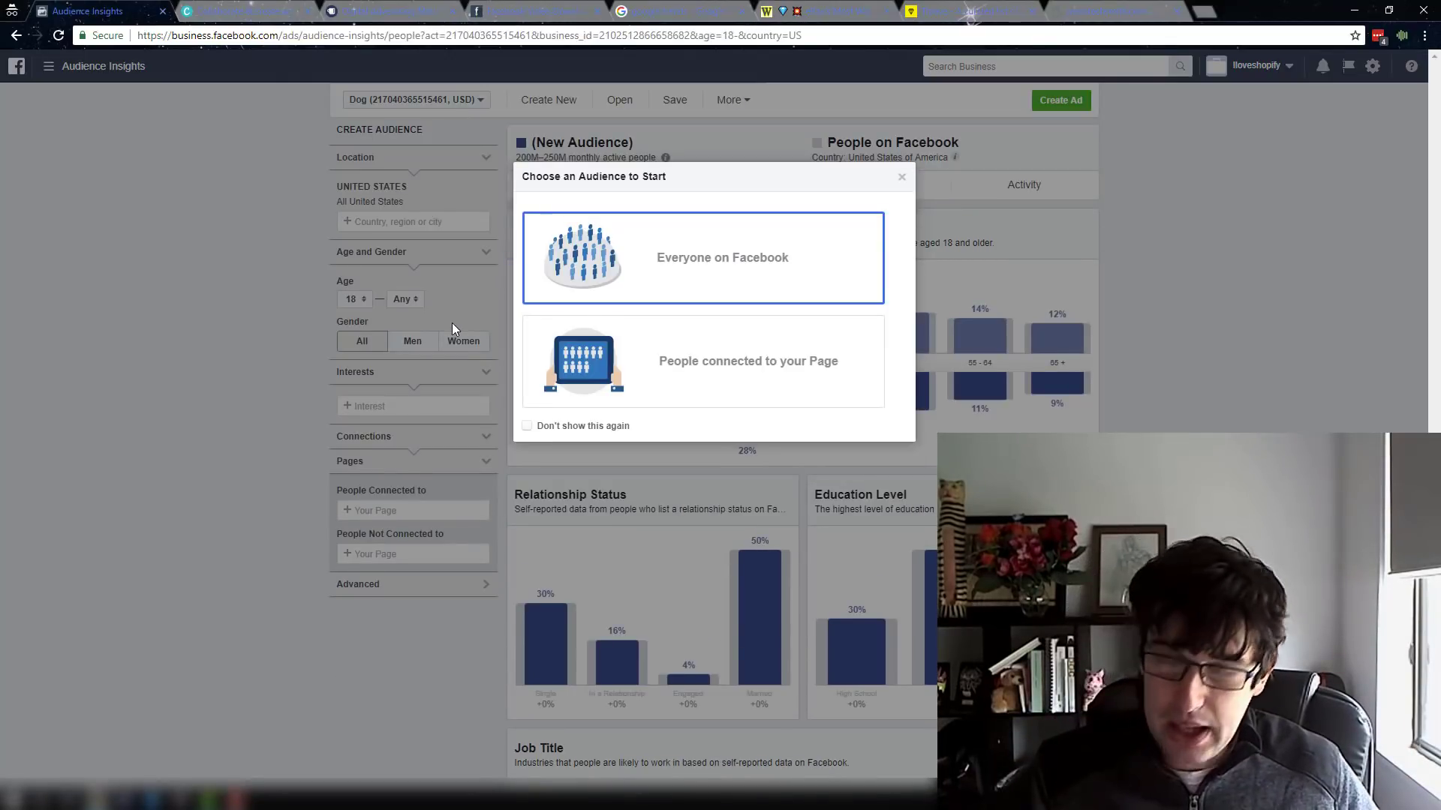
# - Start a new audience from everyone on Facebook and add Dogs as an interest
pyautogui.click(753, 239)
pyautogui.click(716, 220)
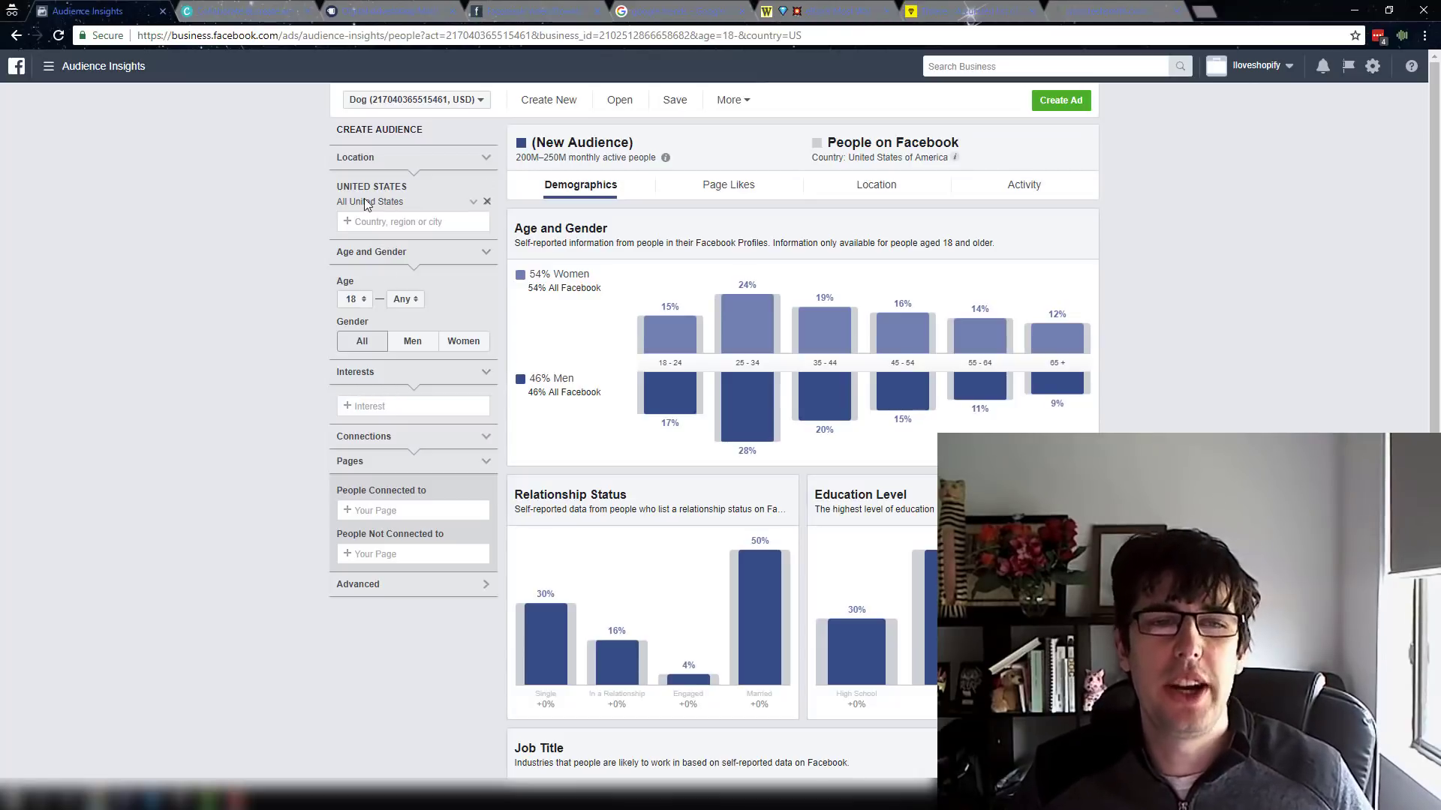
pyautogui.click(385, 406)
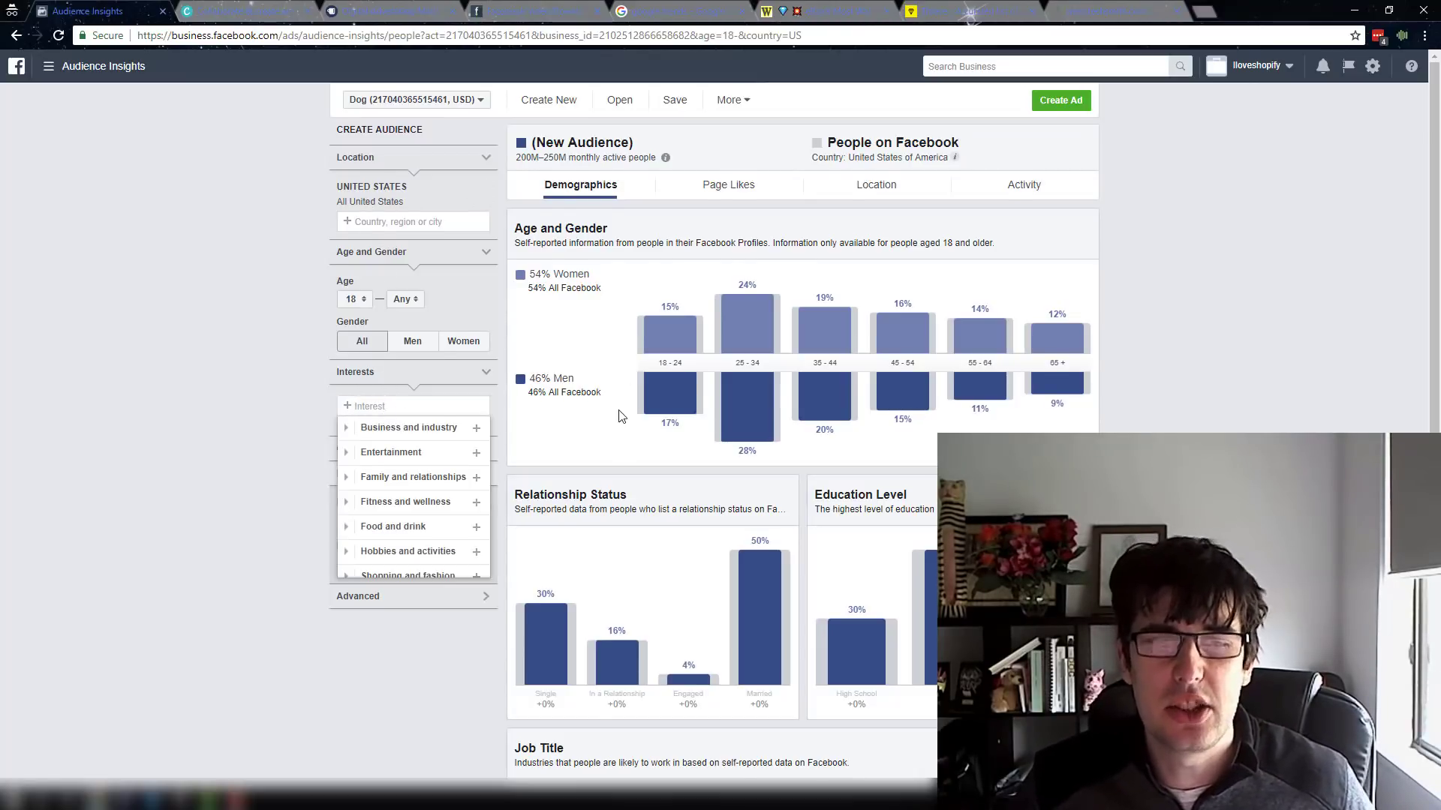
pyautogui.scroll(-3, 619, 416)
pyautogui.scroll(3, 743, 451)
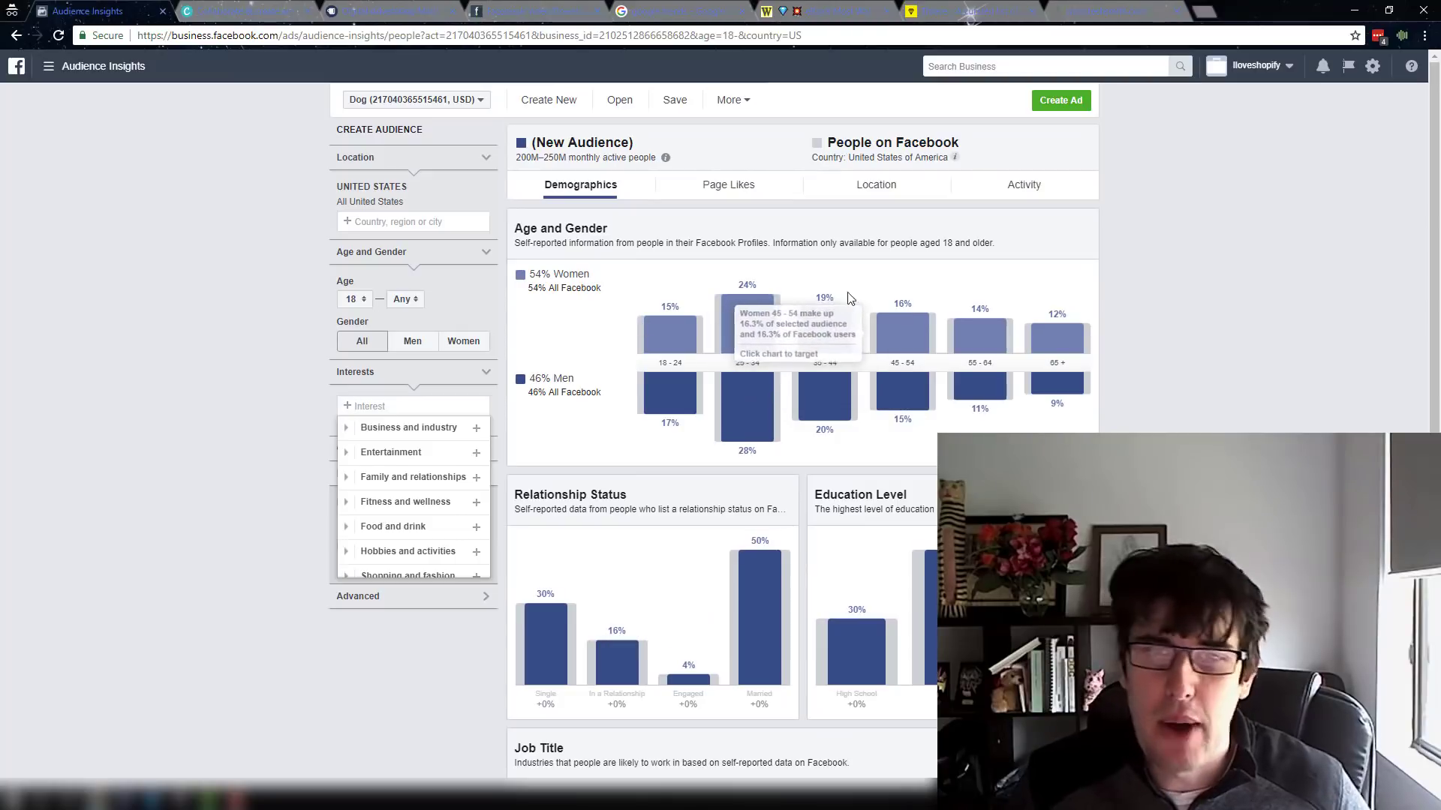
pyautogui.write('do')
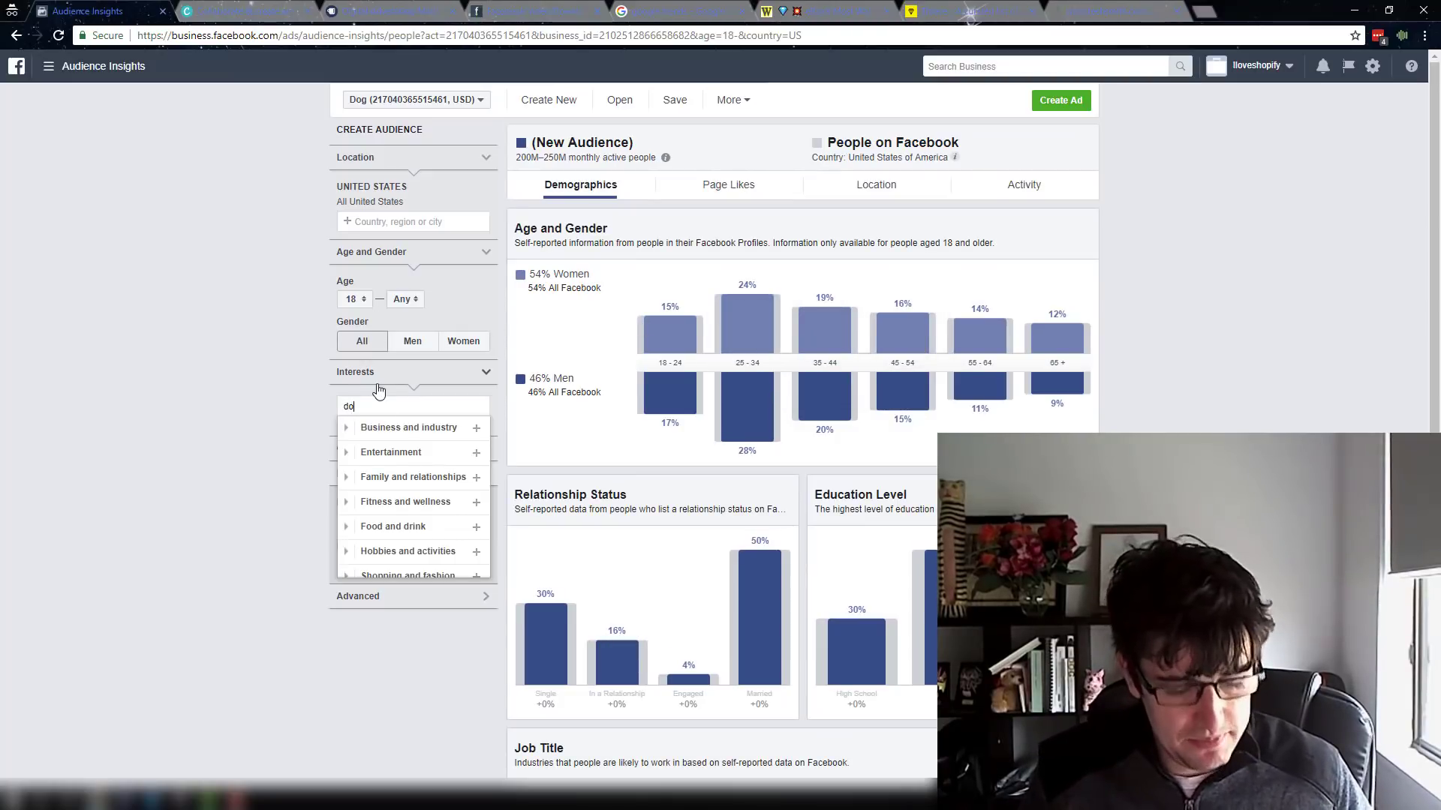
pyautogui.write('g')
pyautogui.click(373, 434)
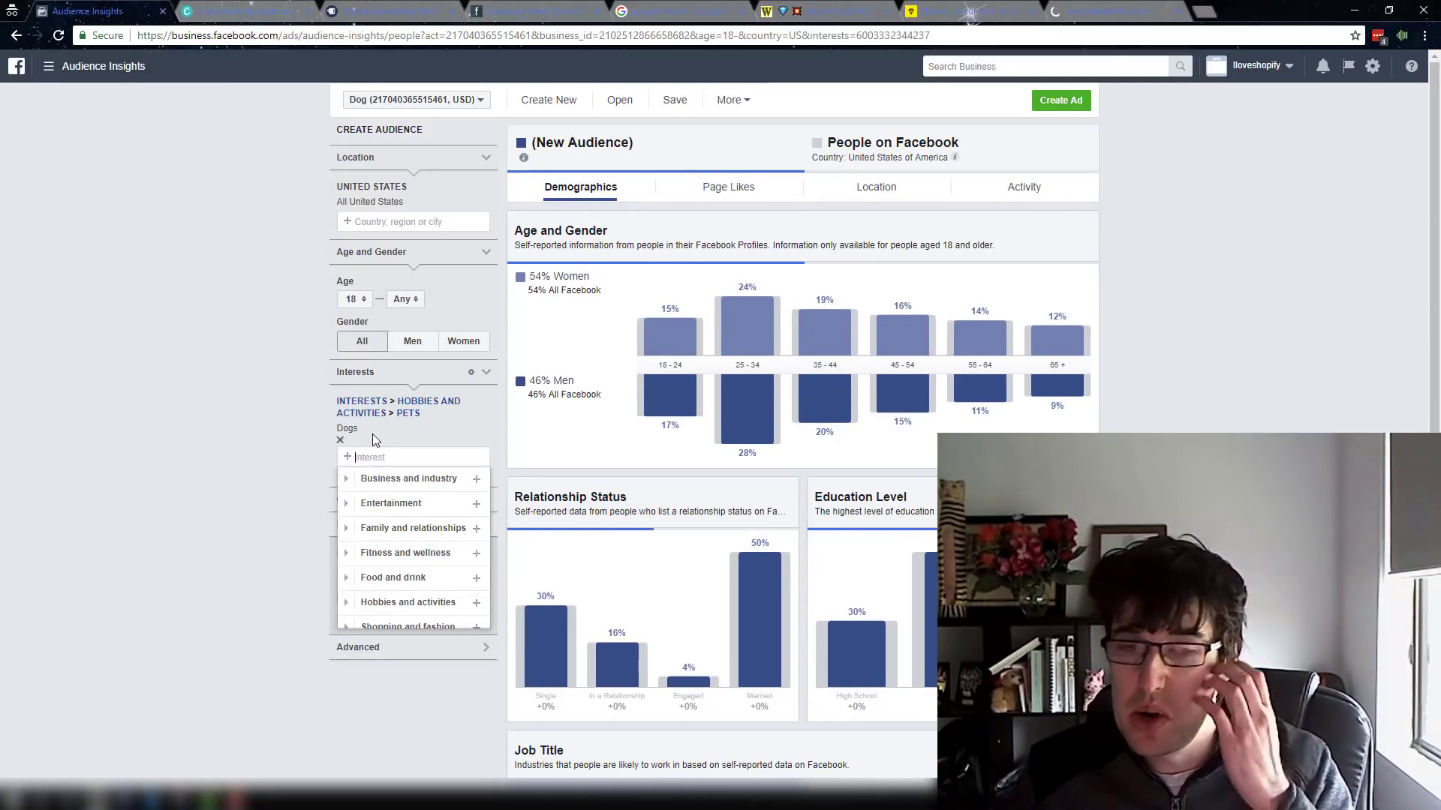
pyautogui.click(129, 355)
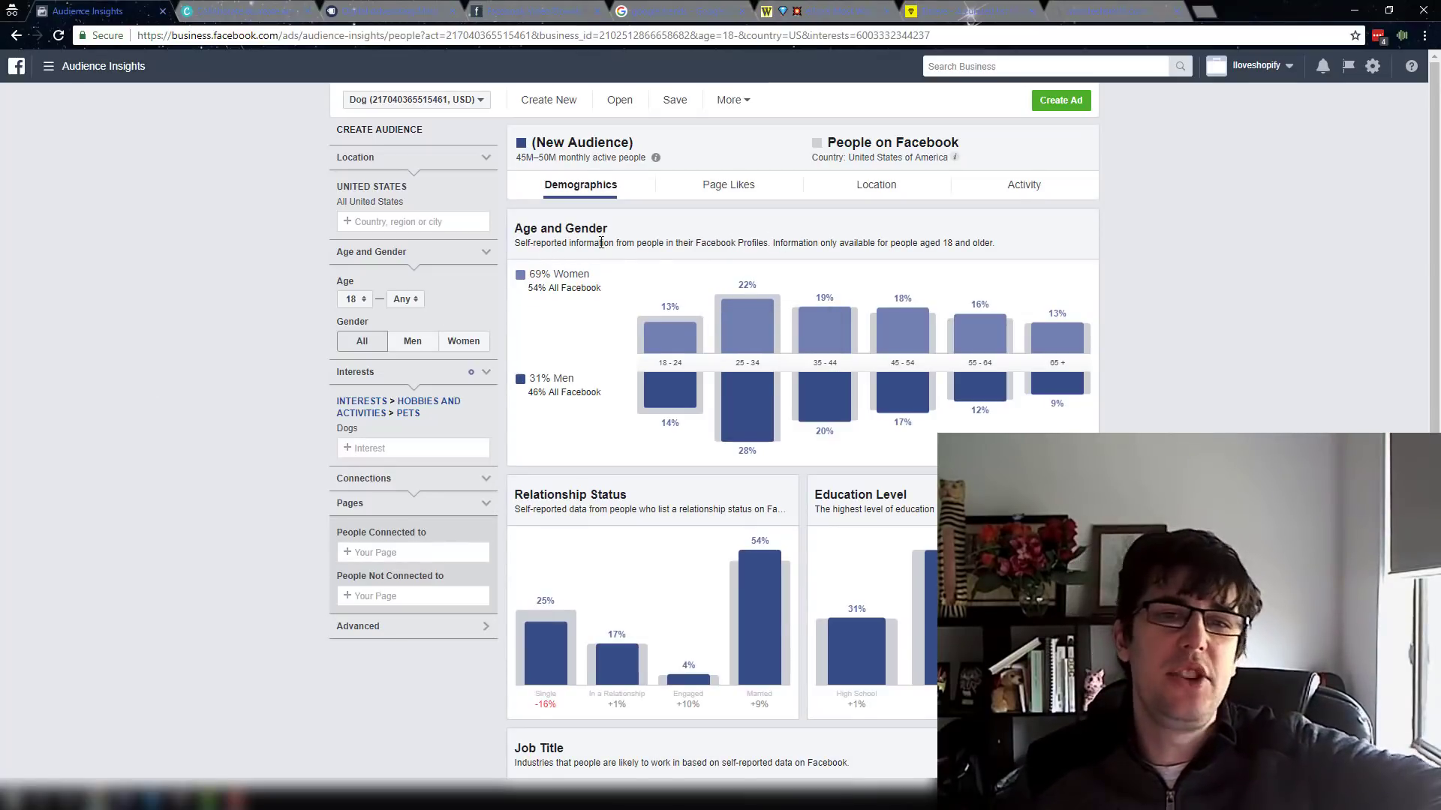
# - Examine the dog audience's demographics, covering age and gender, relationship status, education level and job titles
pyautogui.moveTo(538, 274); pyautogui.dragTo(610, 271)
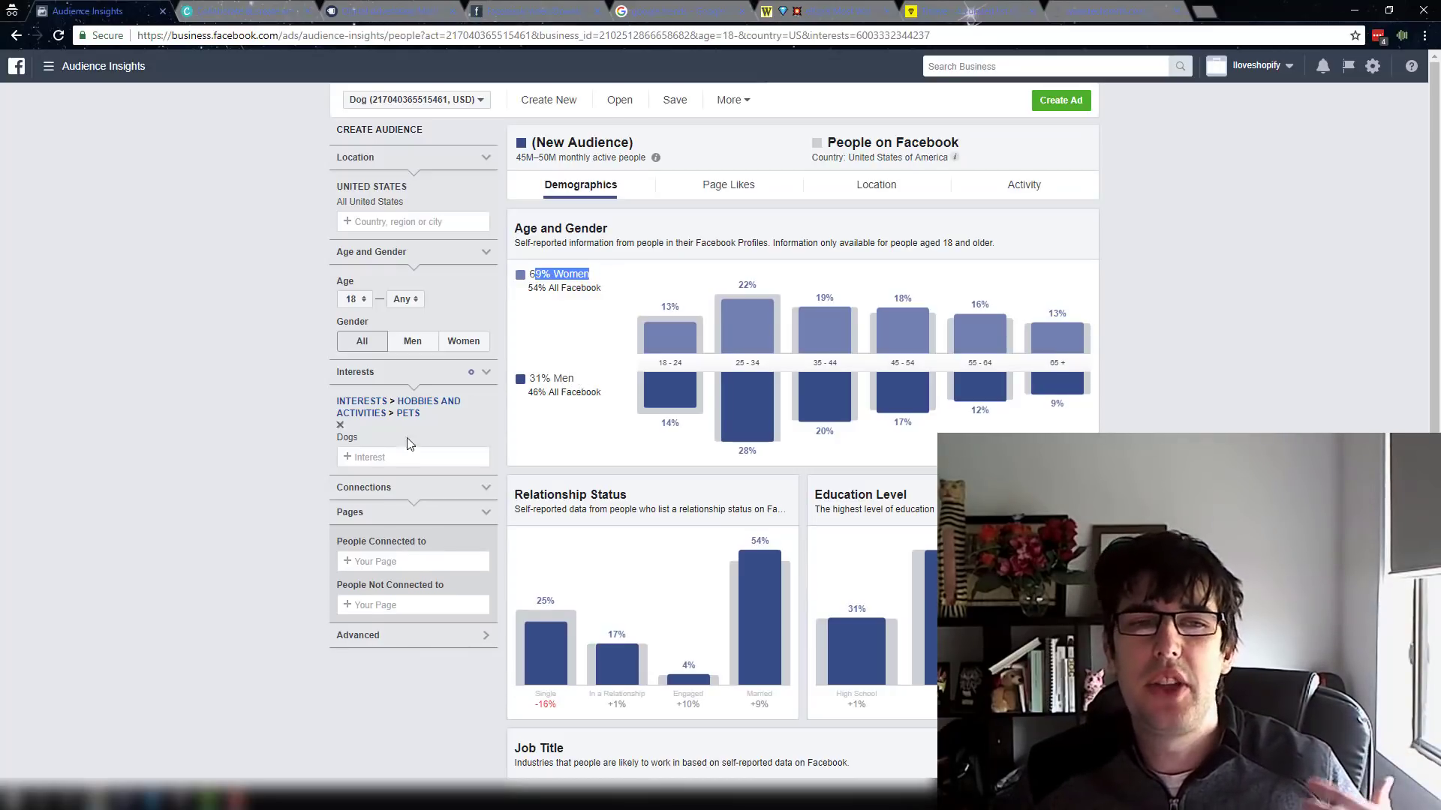
pyautogui.click(196, 407)
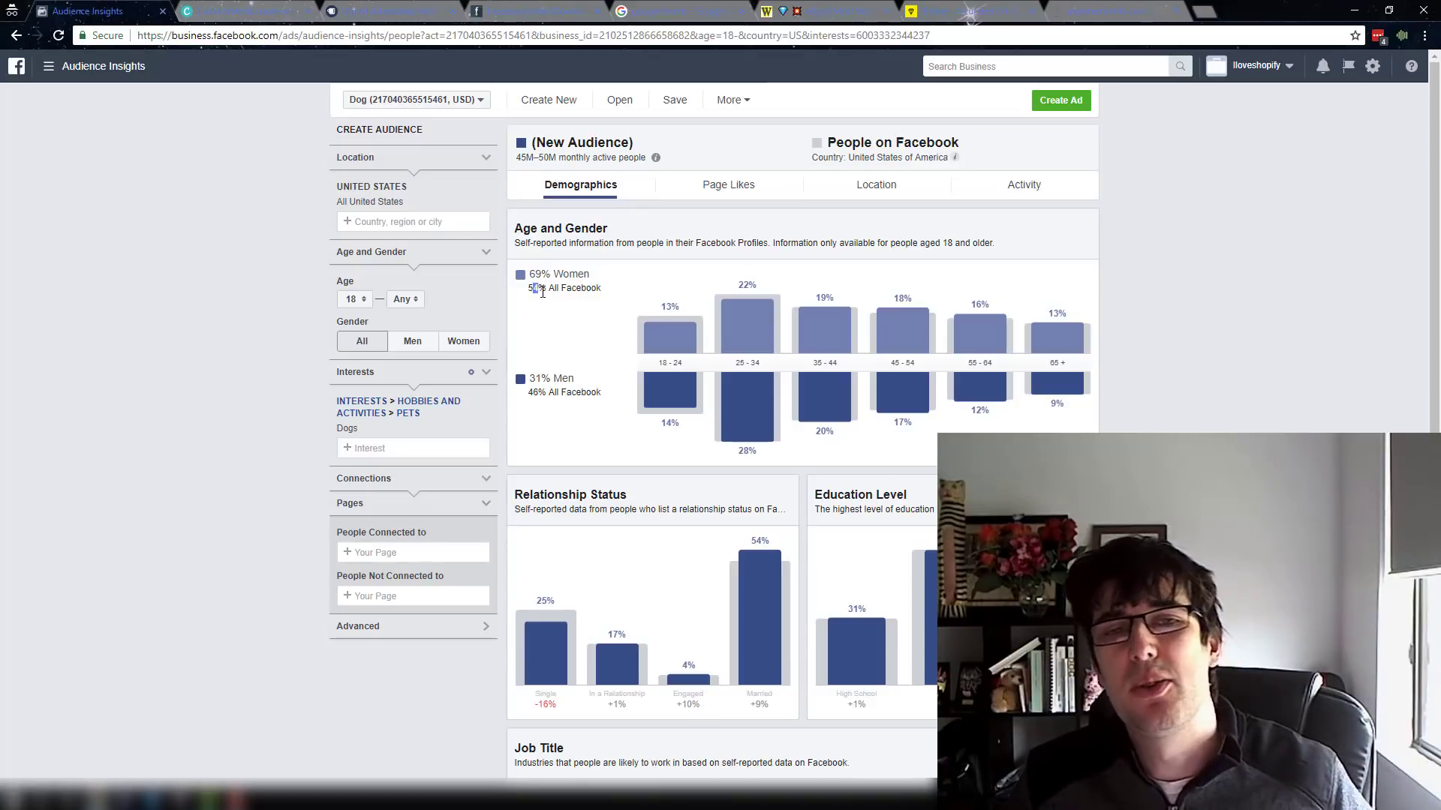
pyautogui.moveTo(542, 292); pyautogui.dragTo(592, 290)
pyautogui.click(614, 301)
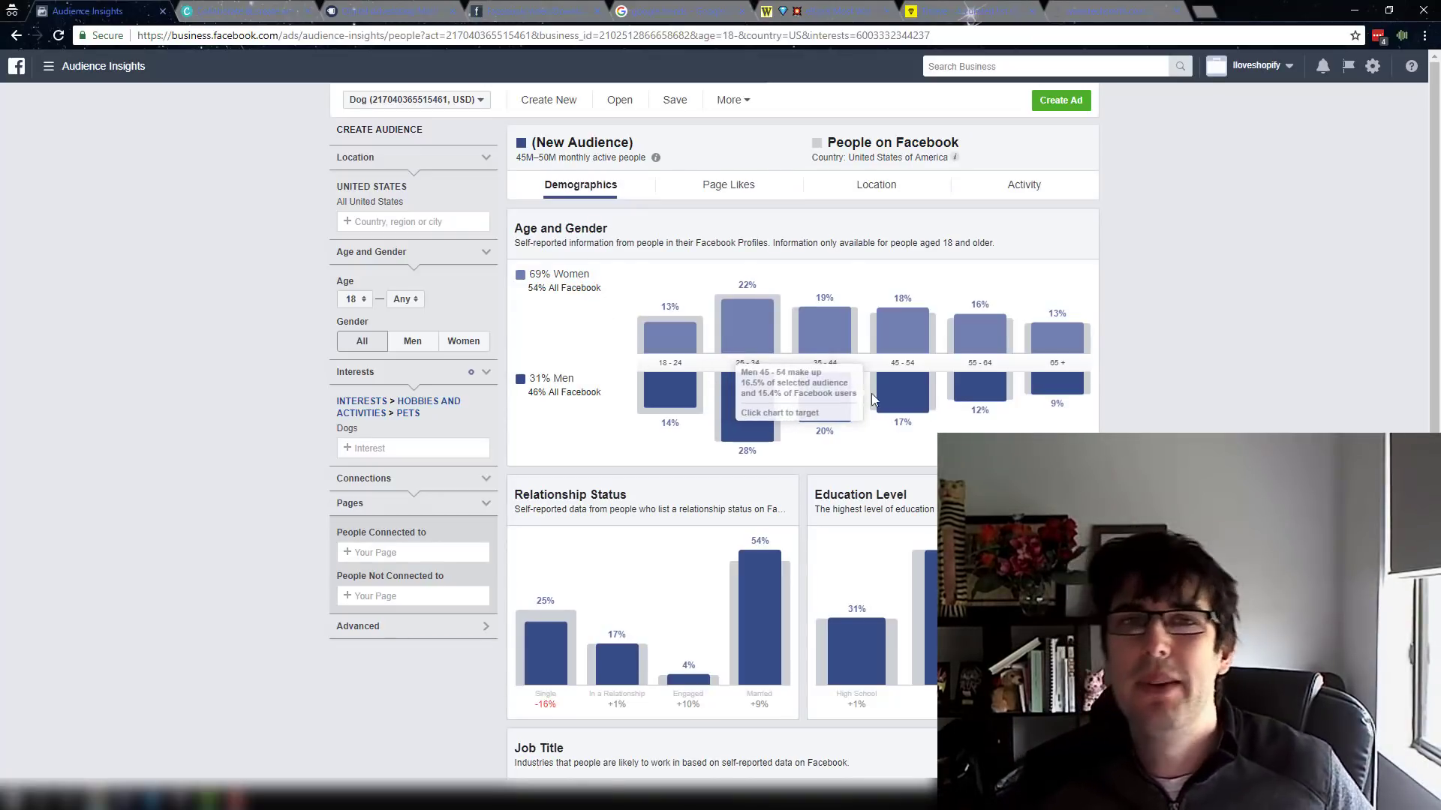
pyautogui.scroll(-5, 1330, 326)
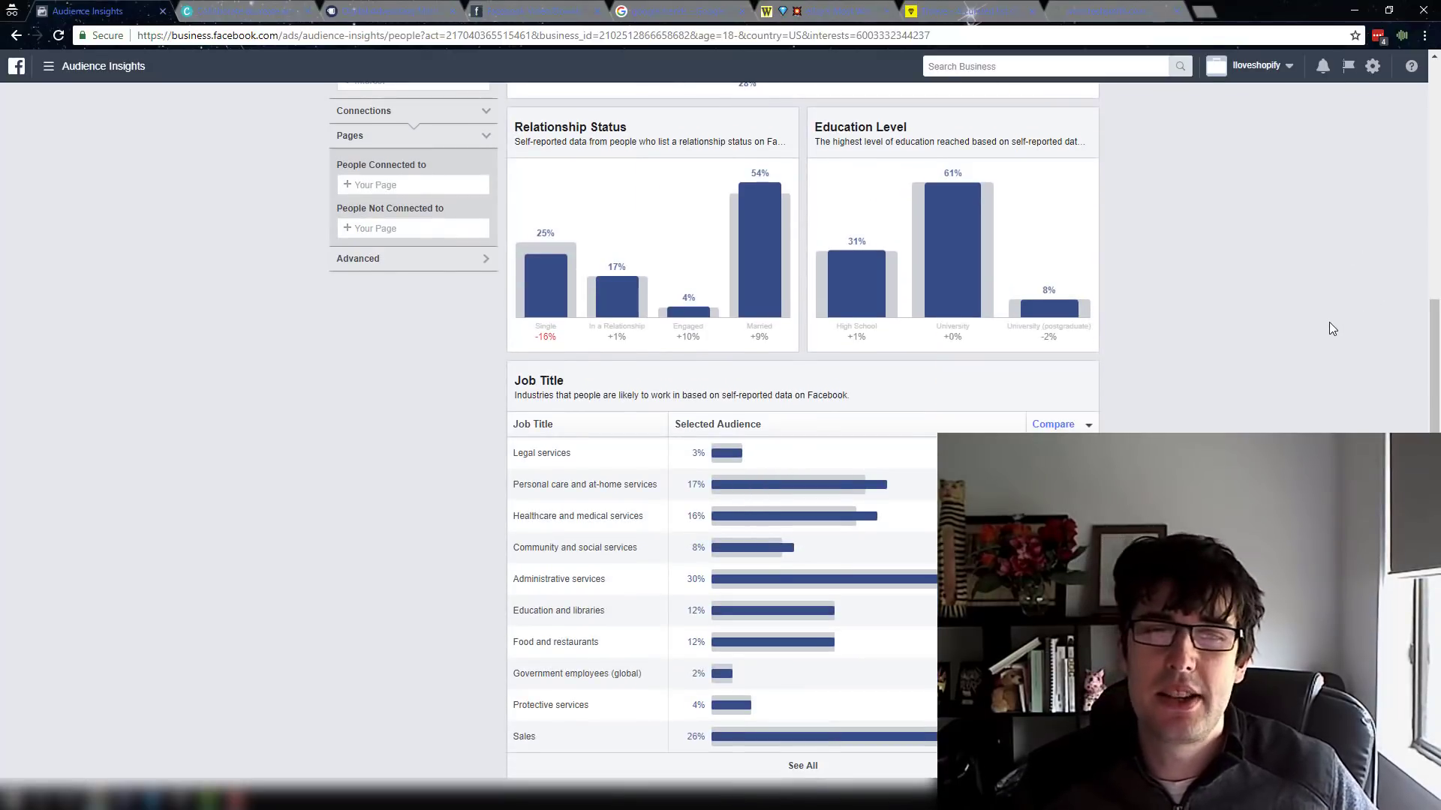
pyautogui.scroll(5, 1330, 322)
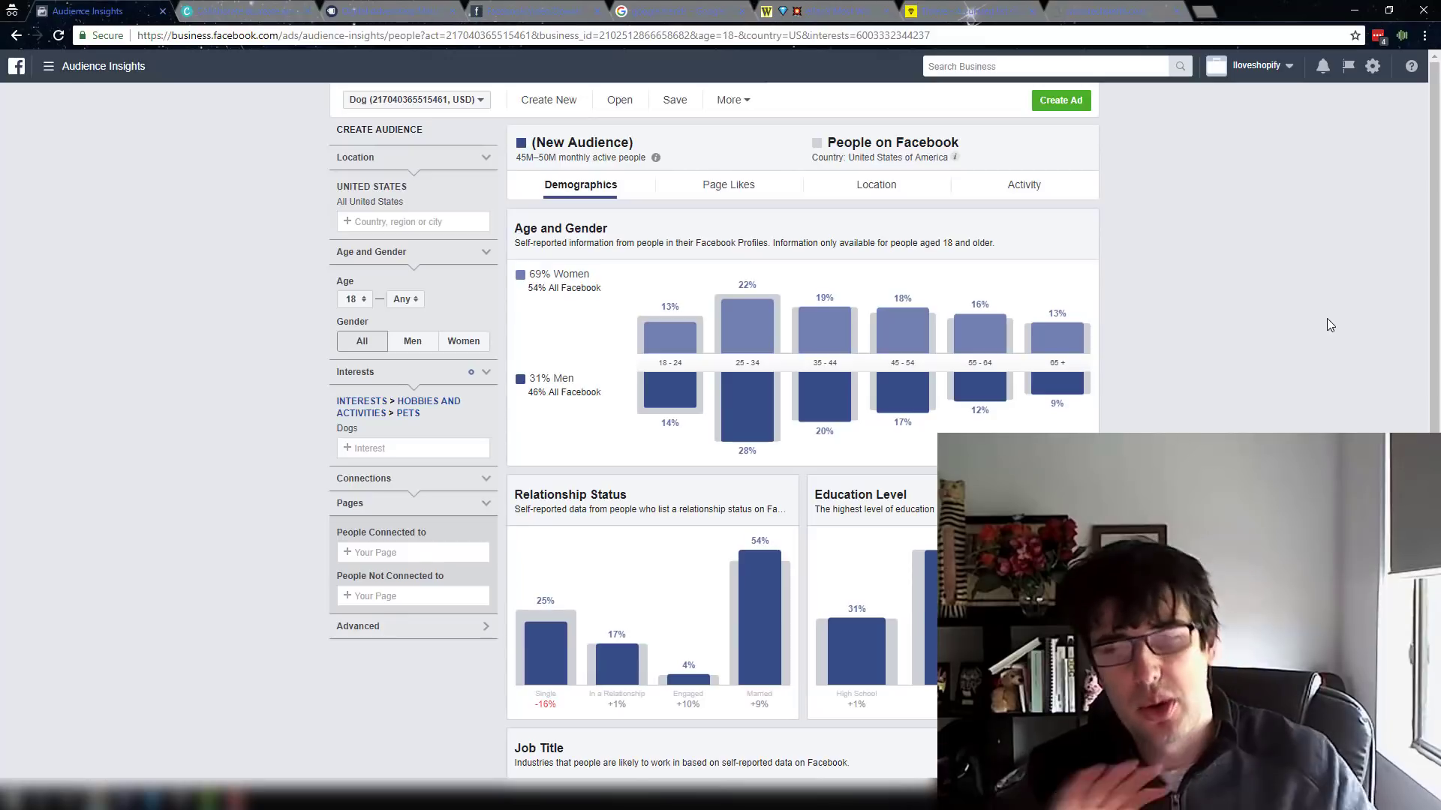
pyautogui.click(711, 186)
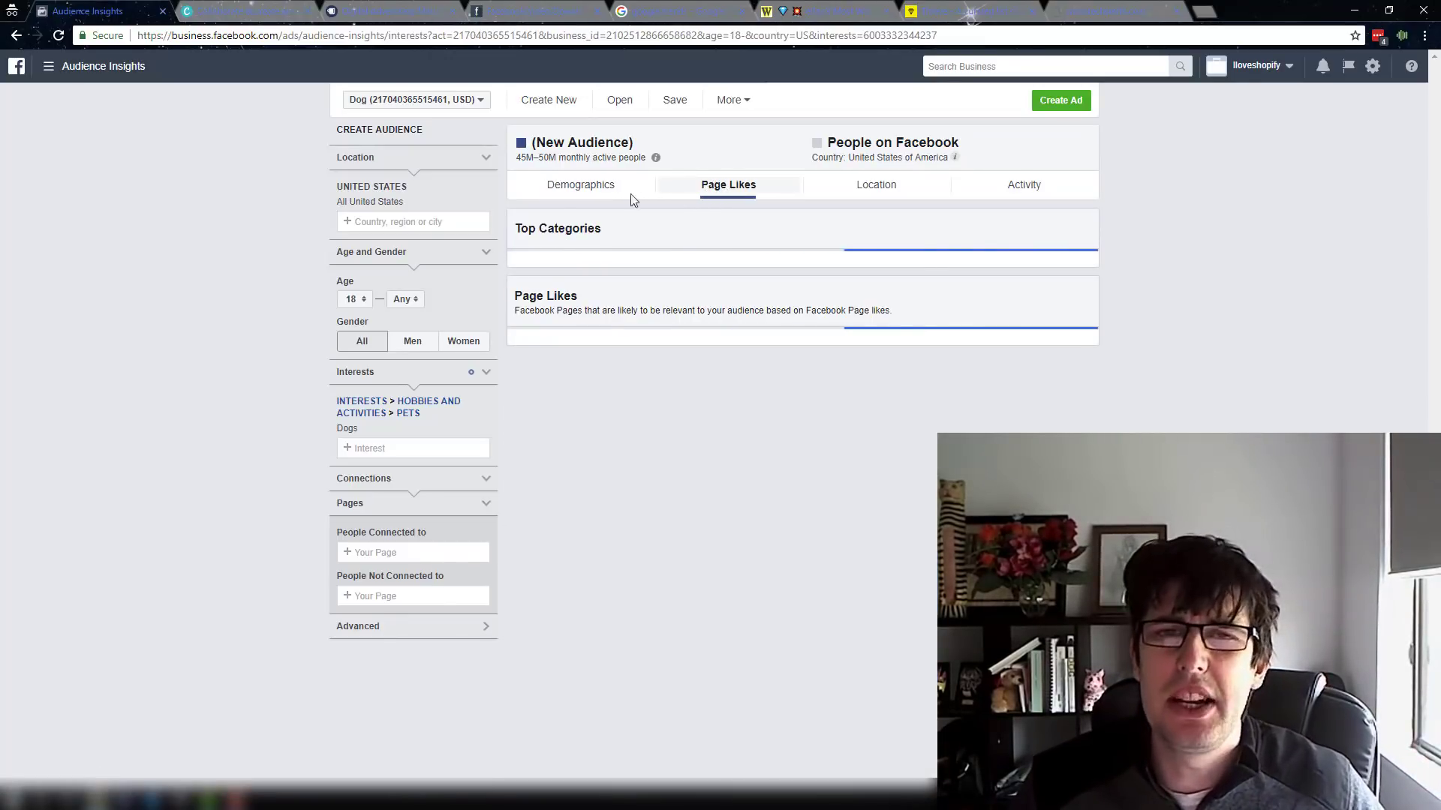
pyautogui.click(582, 189)
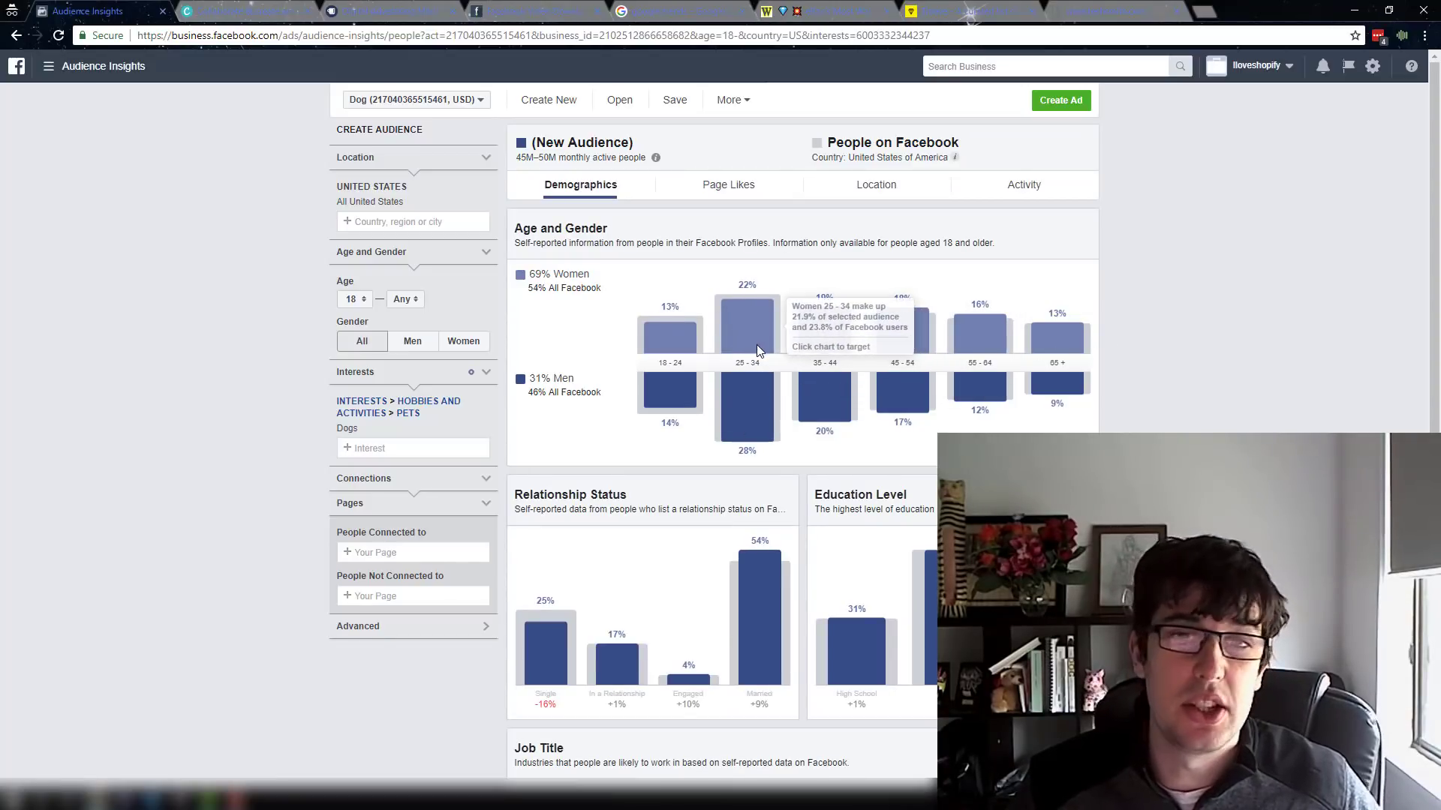
pyautogui.scroll(-2, 757, 349)
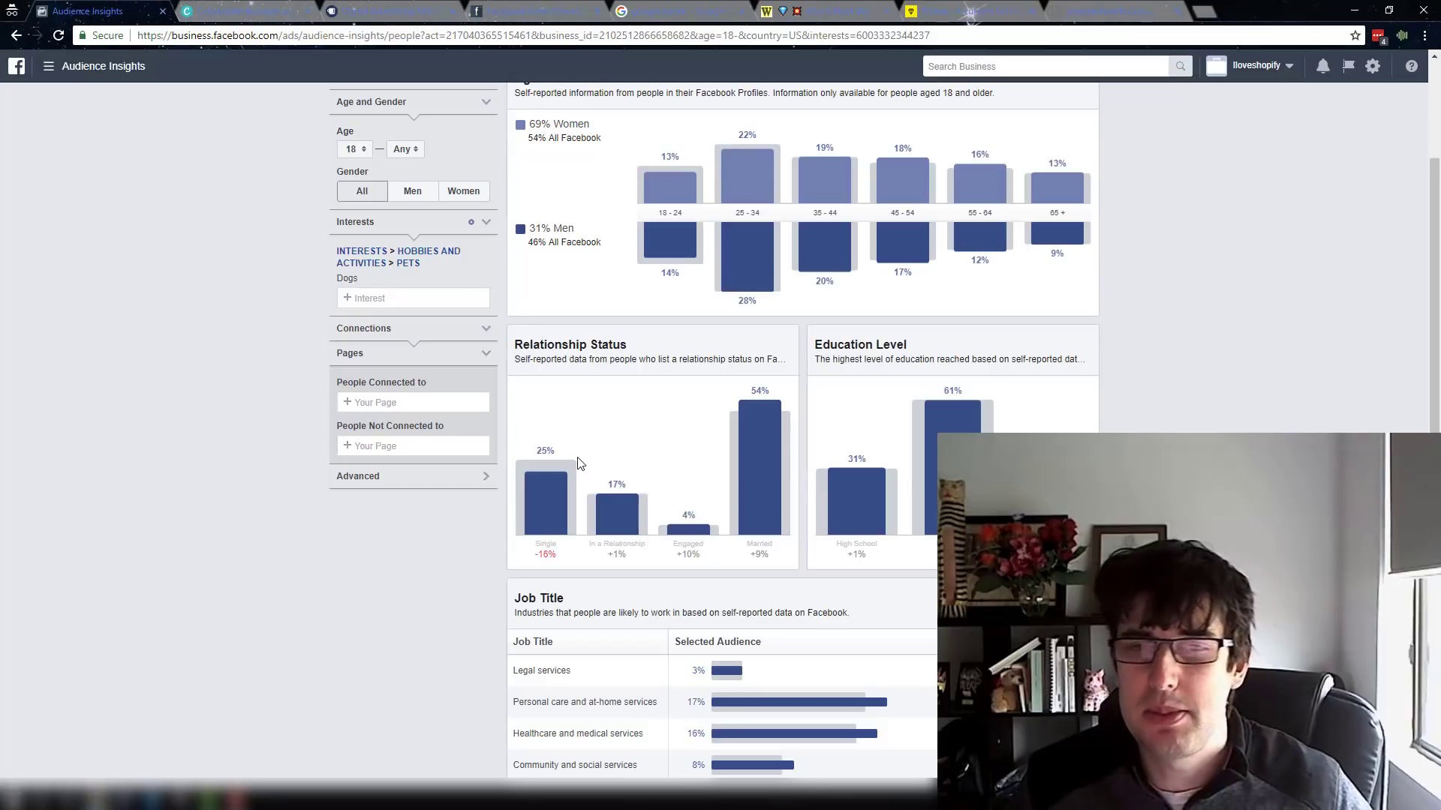
pyautogui.scroll(-3, 825, 442)
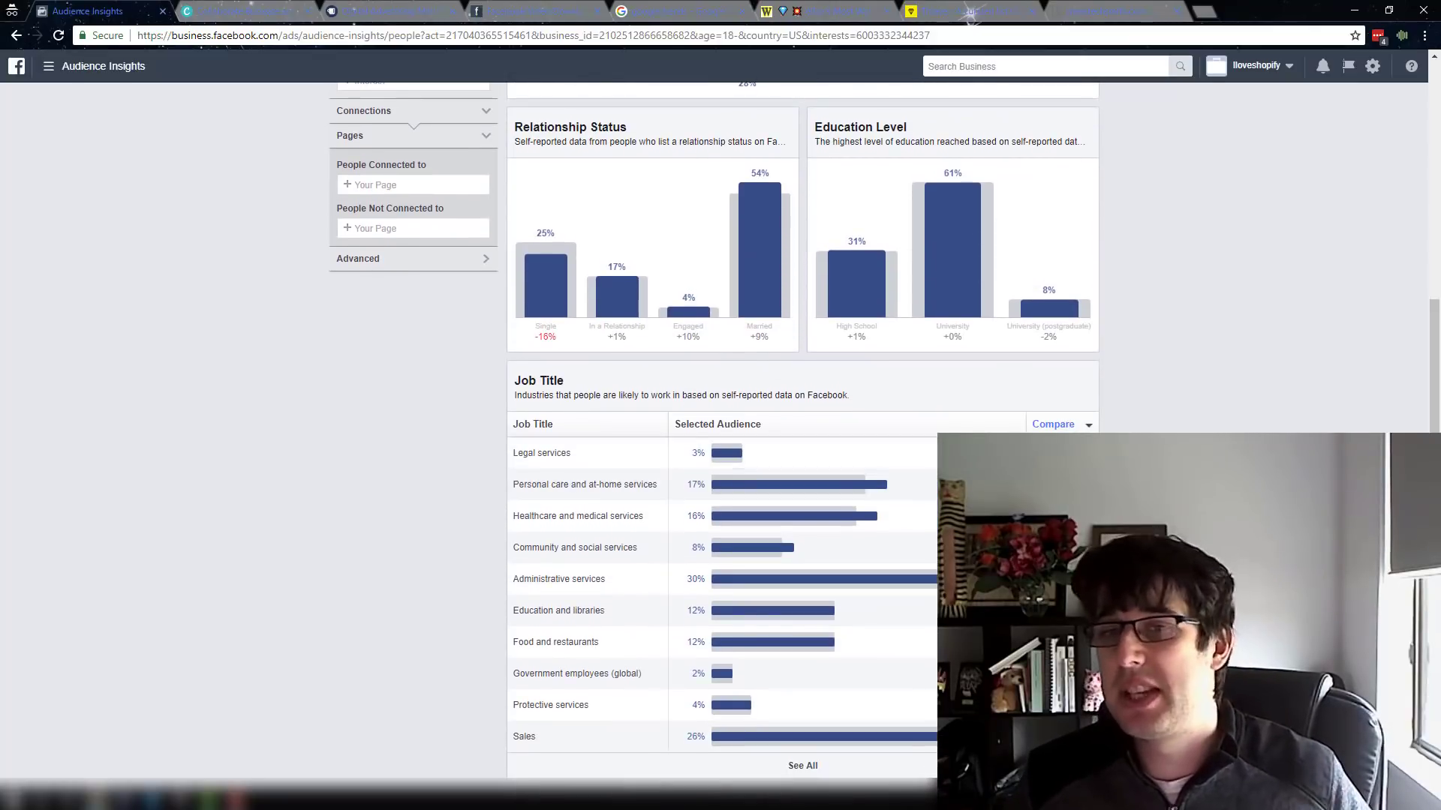
pyautogui.scroll(5, 1036, 424)
# - Show the audience's page likes and add PetSmart as a second interest
pyautogui.click(738, 192)
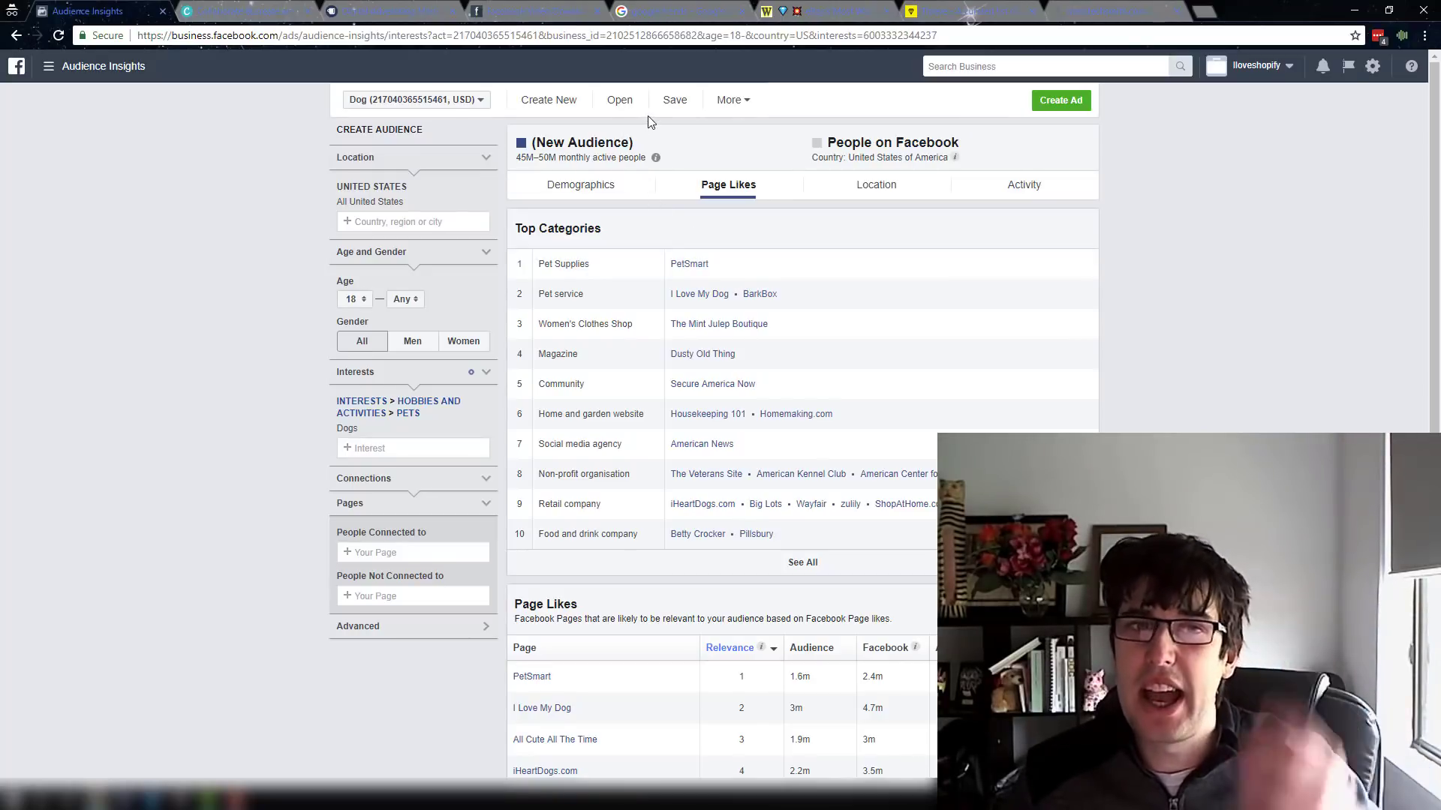
pyautogui.click(373, 447)
pyautogui.write('pet')
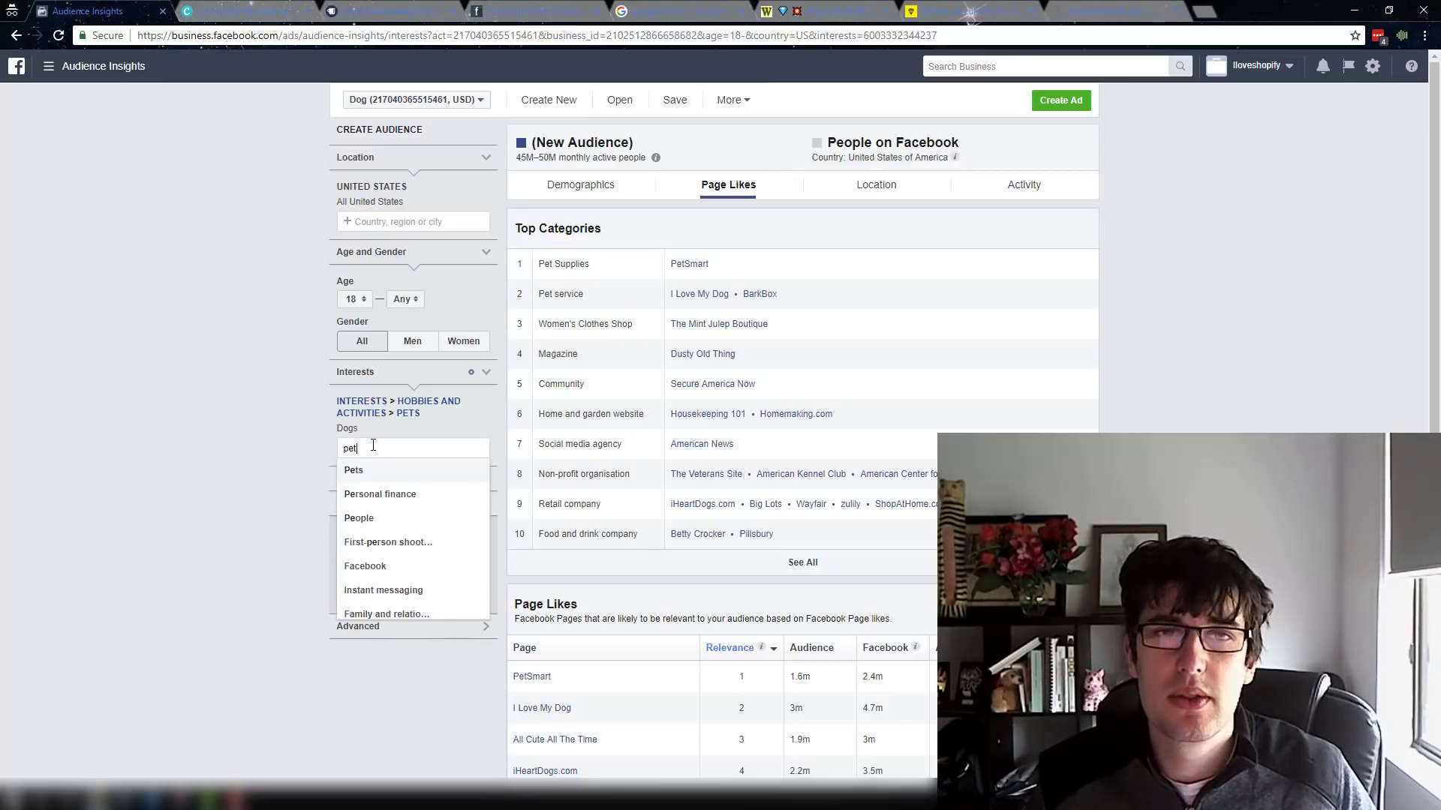
pyautogui.write('sm')
pyautogui.click(368, 472)
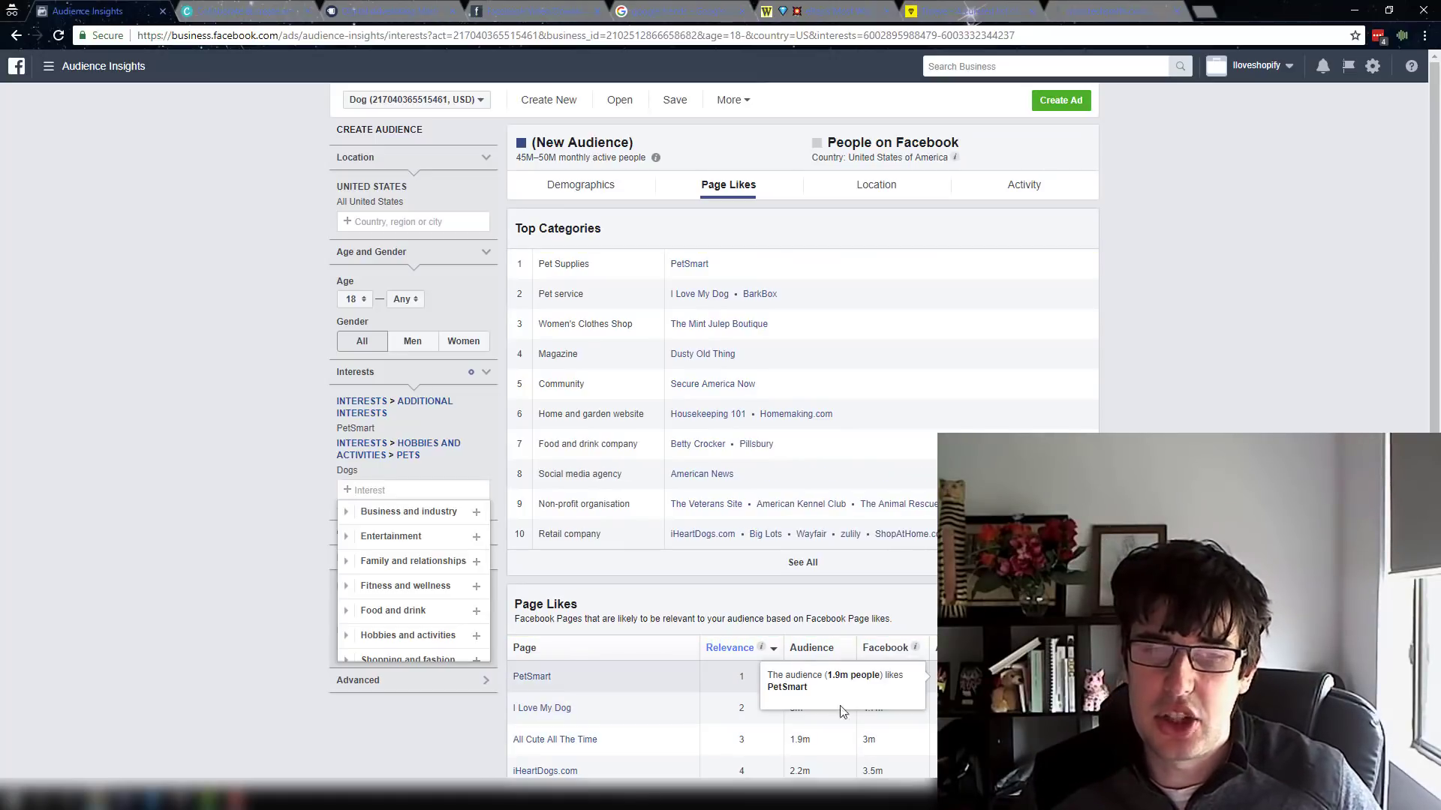
# - Save the audience under the name "dogs"
pyautogui.click(677, 102)
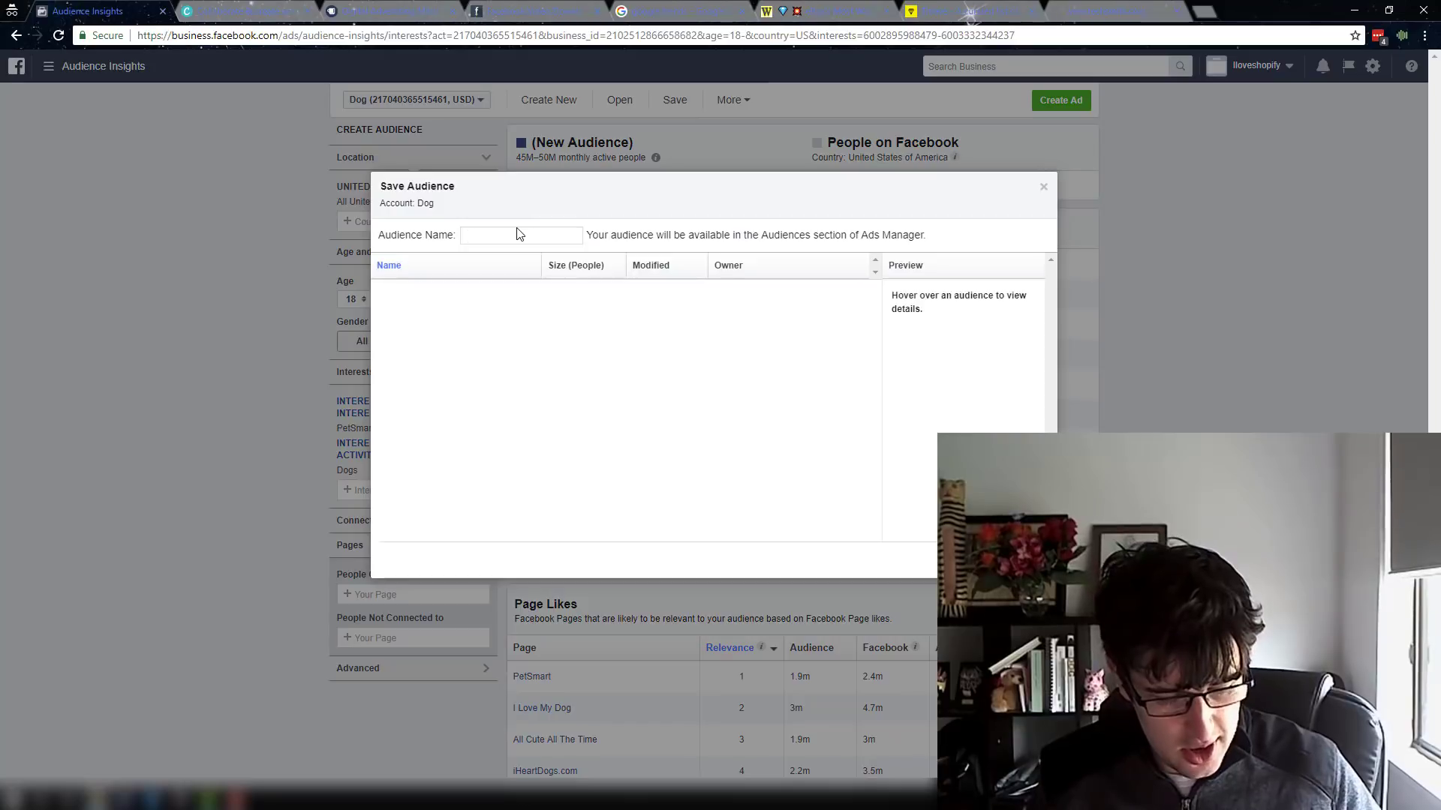
pyautogui.write('dogs')
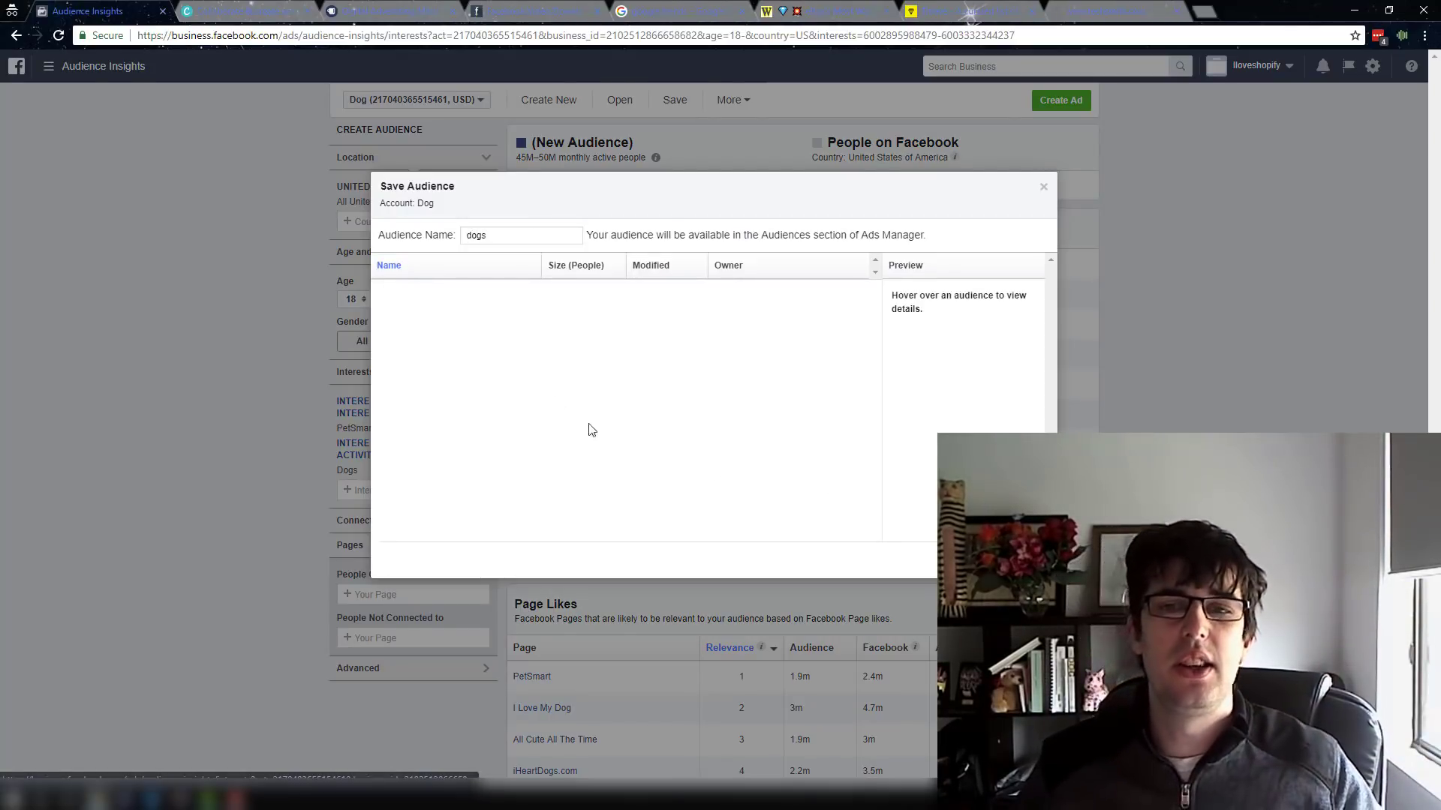
pyautogui.click(1025, 560)
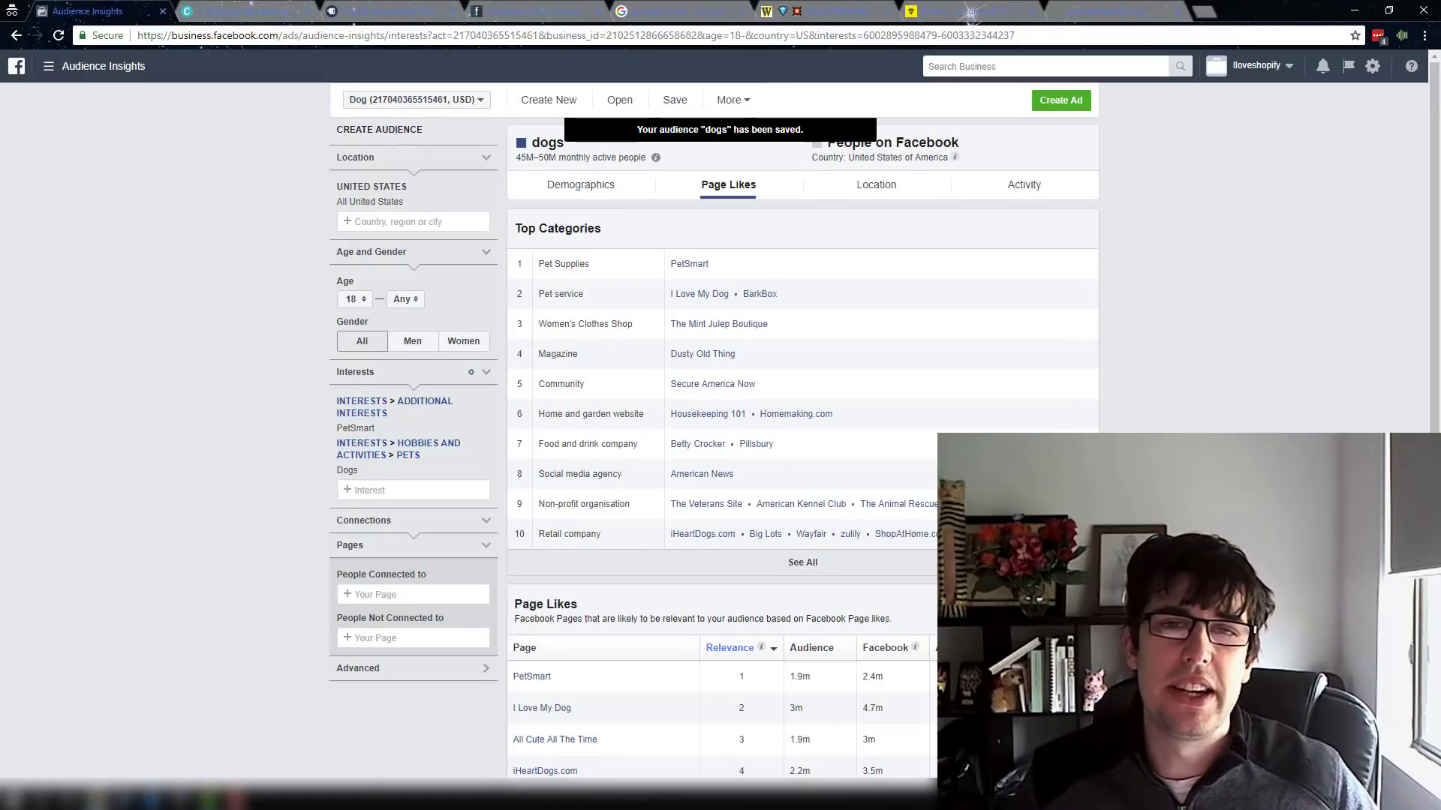
# - Review the saved audience's top towns and cities, as well as its activity frequency and device use
pyautogui.click(880, 195)
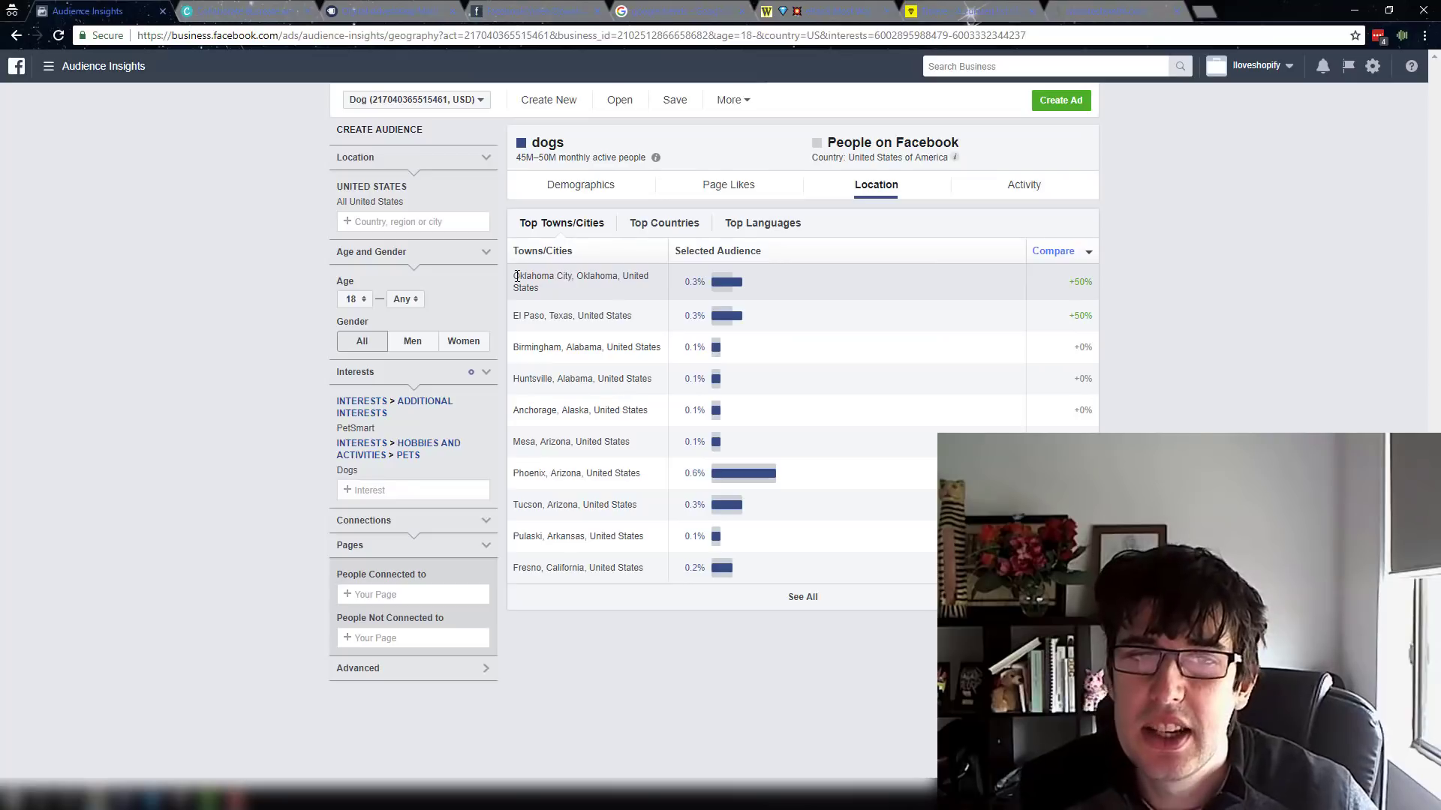
pyautogui.moveTo(516, 276); pyautogui.dragTo(572, 278)
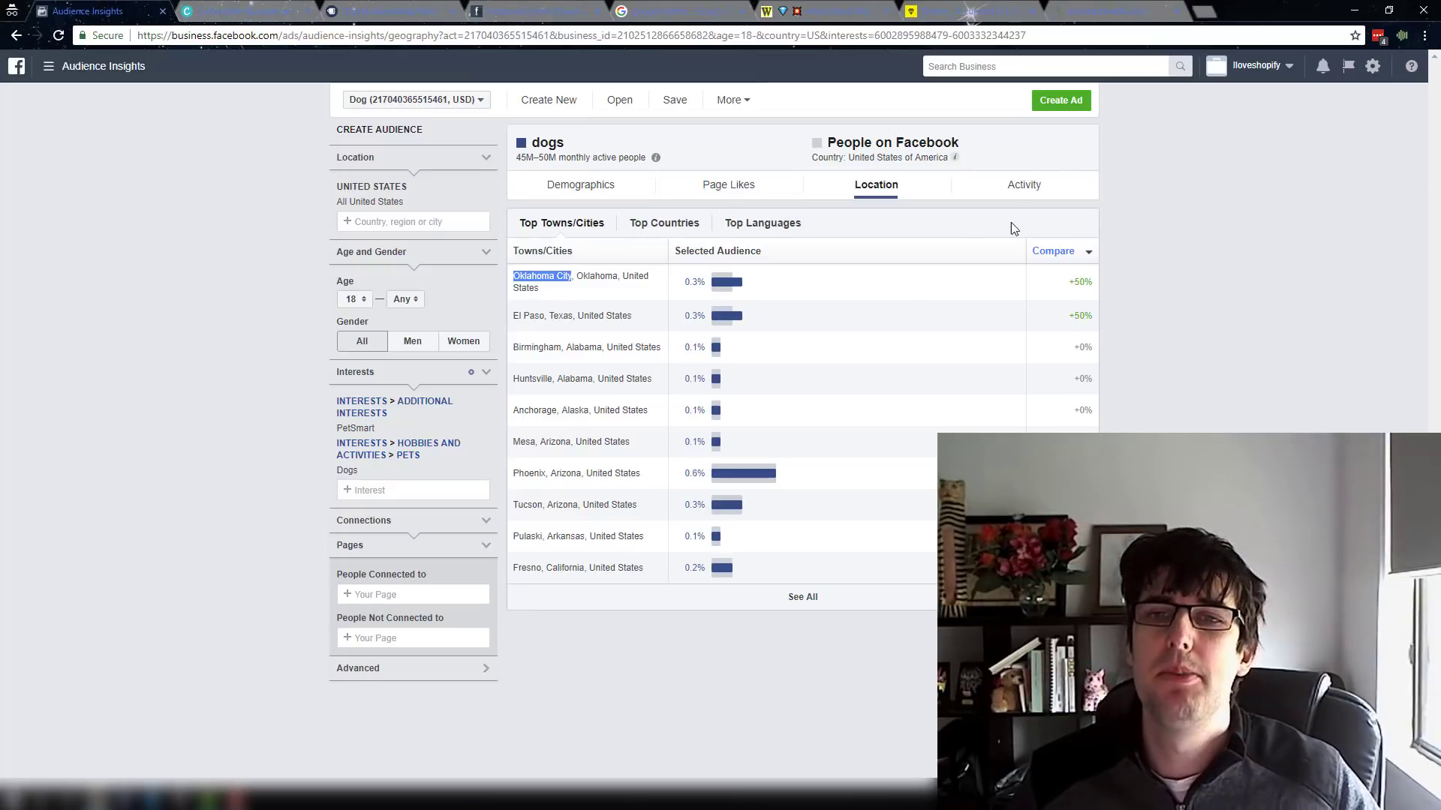
pyautogui.click(1021, 188)
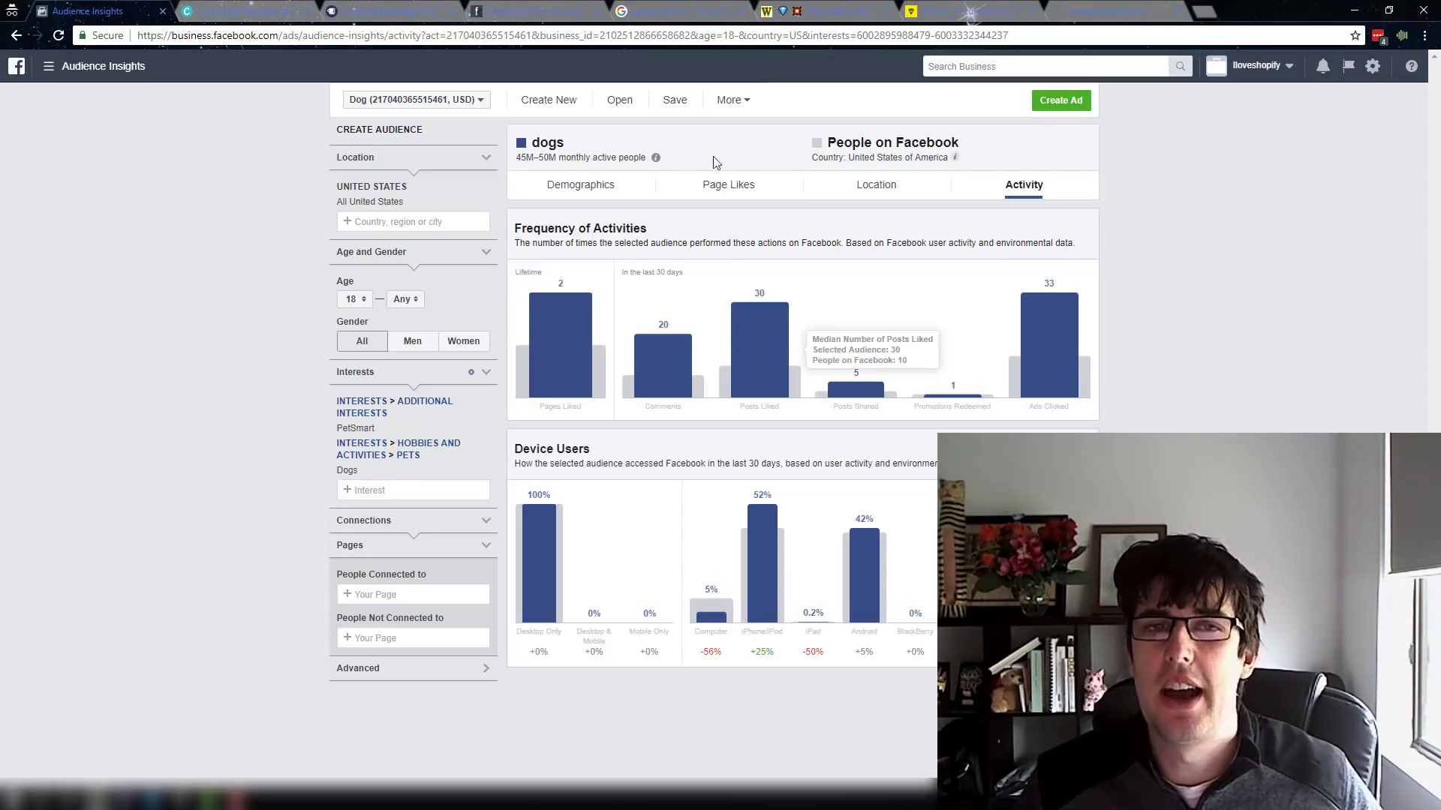
# - Examine the top categories and the relevant Facebook pages liked by the saved audience
pyautogui.click(724, 187)
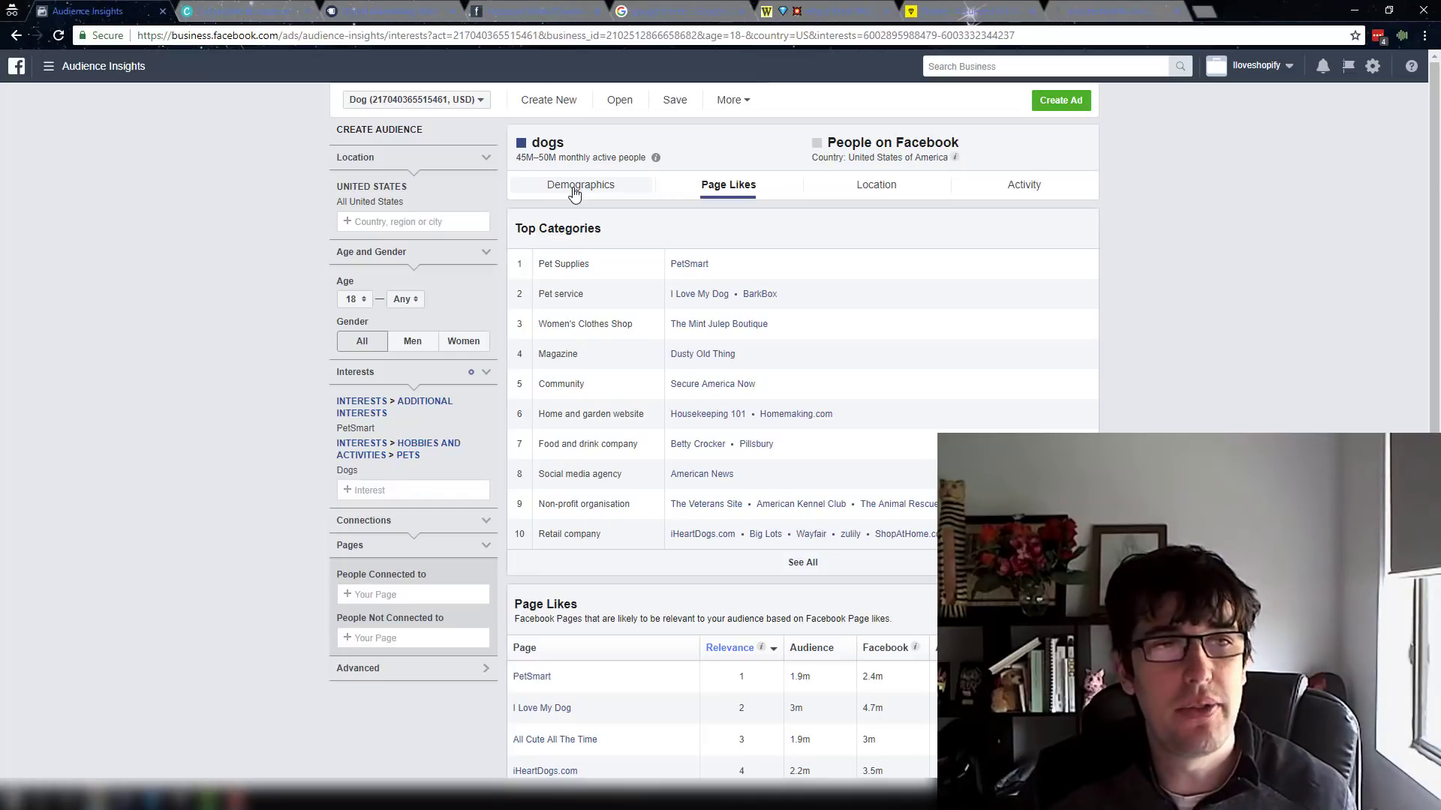
pyautogui.scroll(-2, 812, 378)
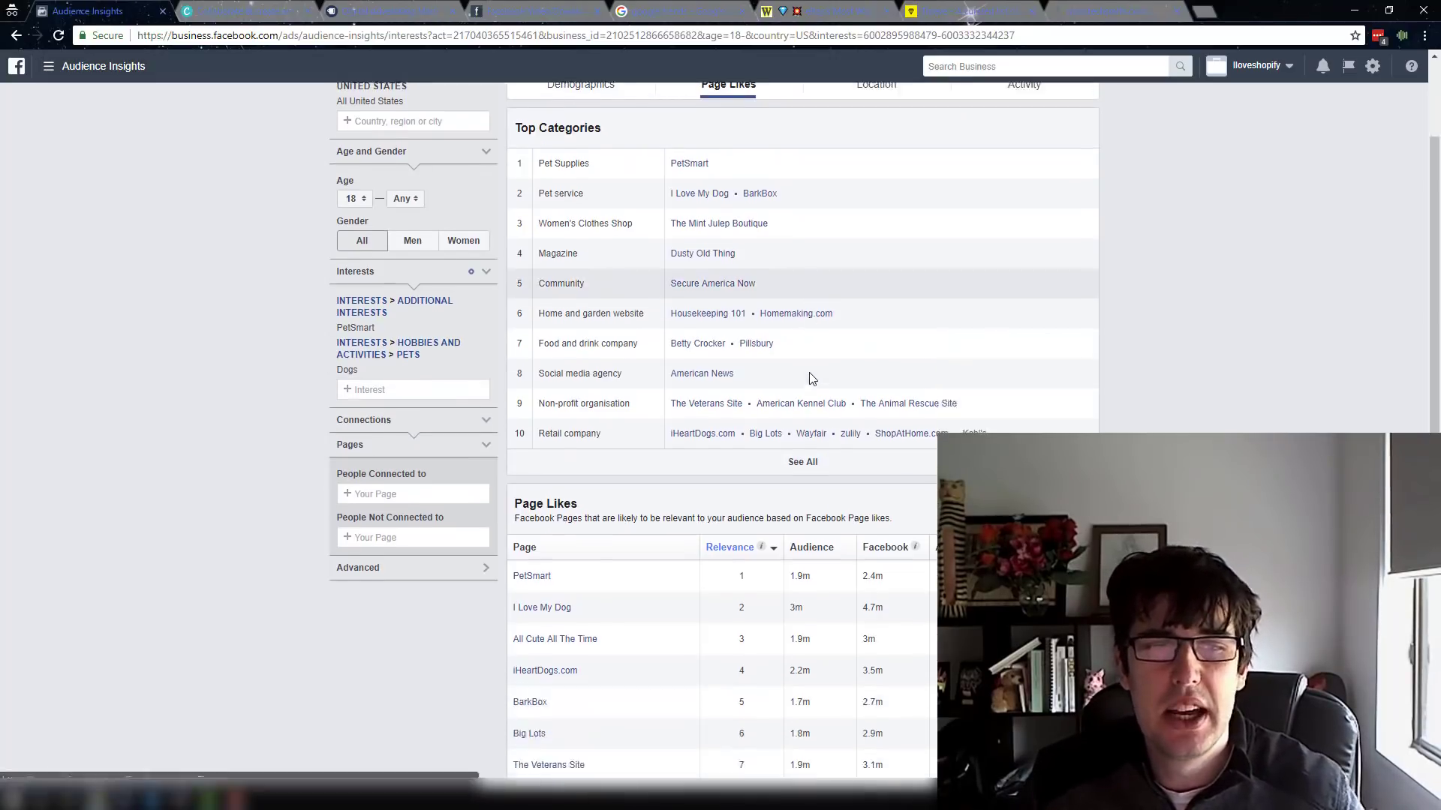
pyautogui.scroll(-2, 812, 378)
pyautogui.scroll(4, 719, 318)
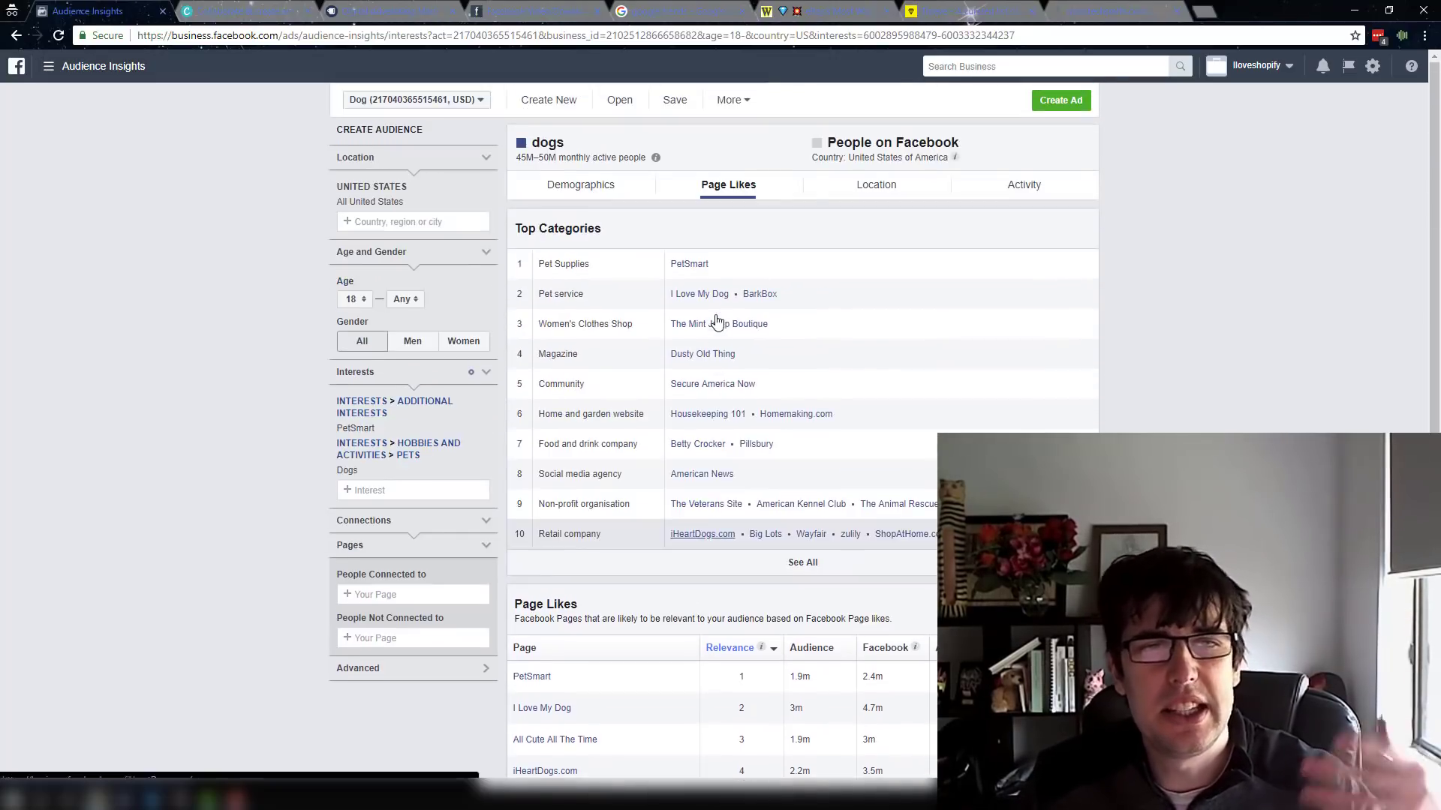
pyautogui.scroll(-1, 719, 318)
pyautogui.scroll(-3, 715, 330)
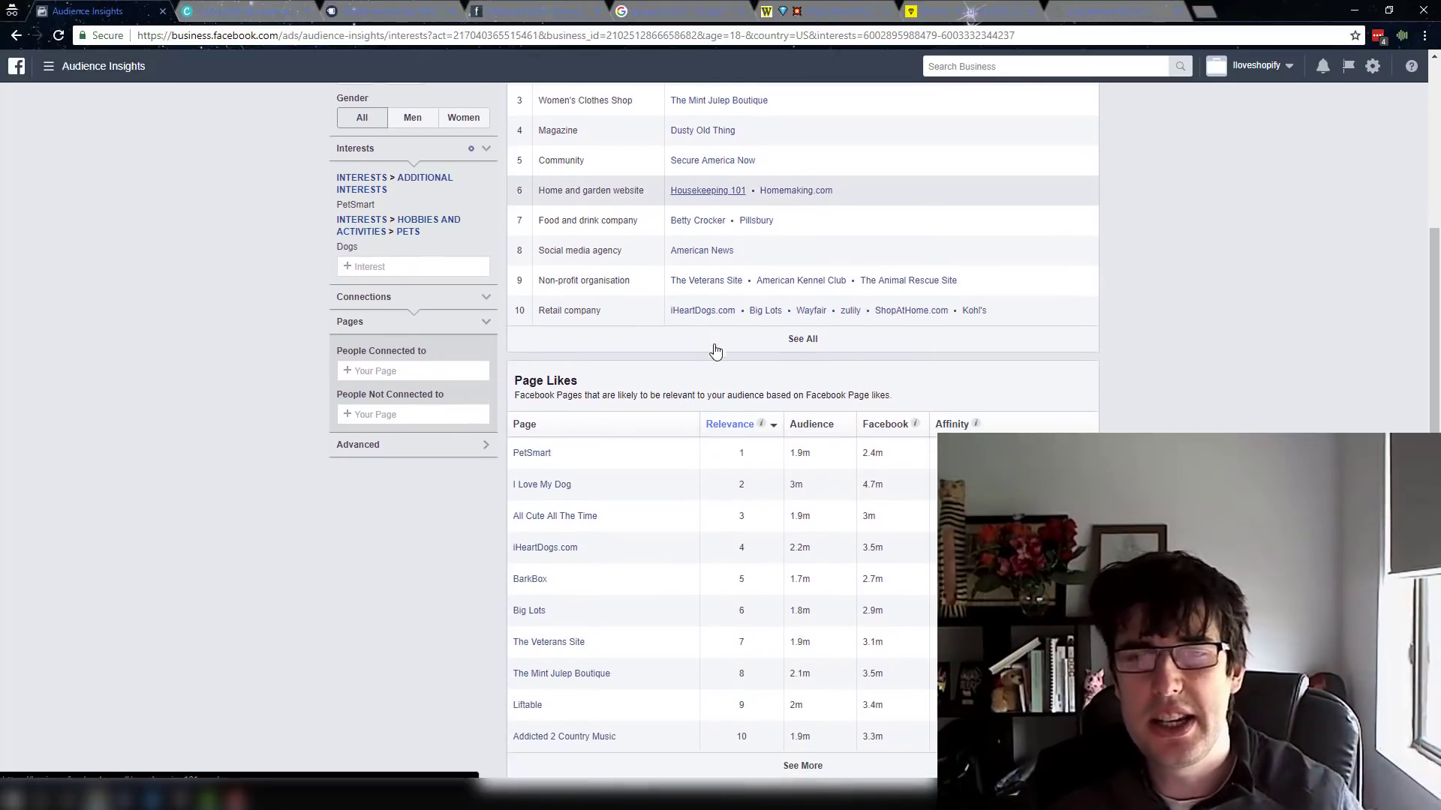
pyautogui.scroll(3, 711, 352)
pyautogui.scroll(1, 708, 357)
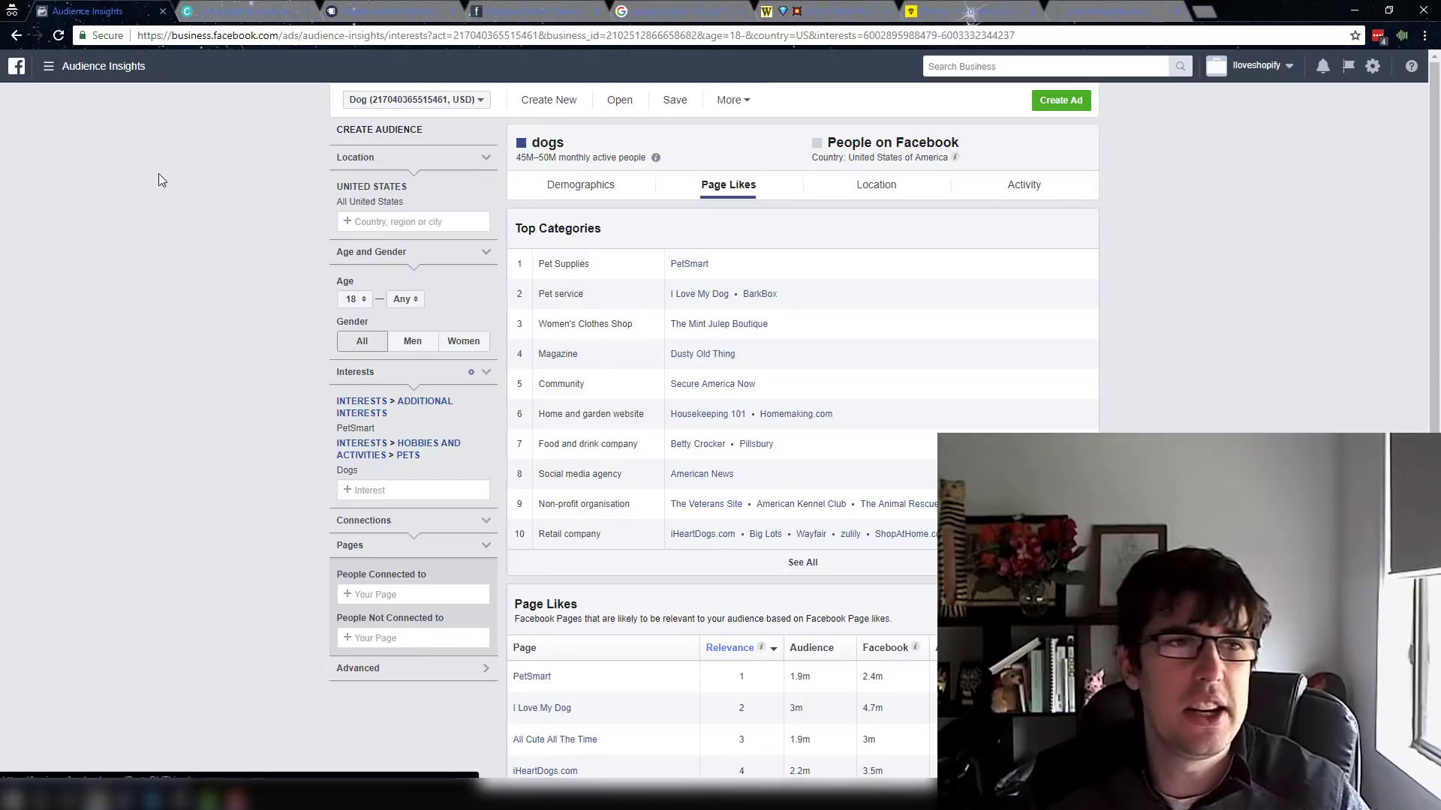
# - Open Creative Hub and go through its projects introduction to the end
pyautogui.click(47, 74)
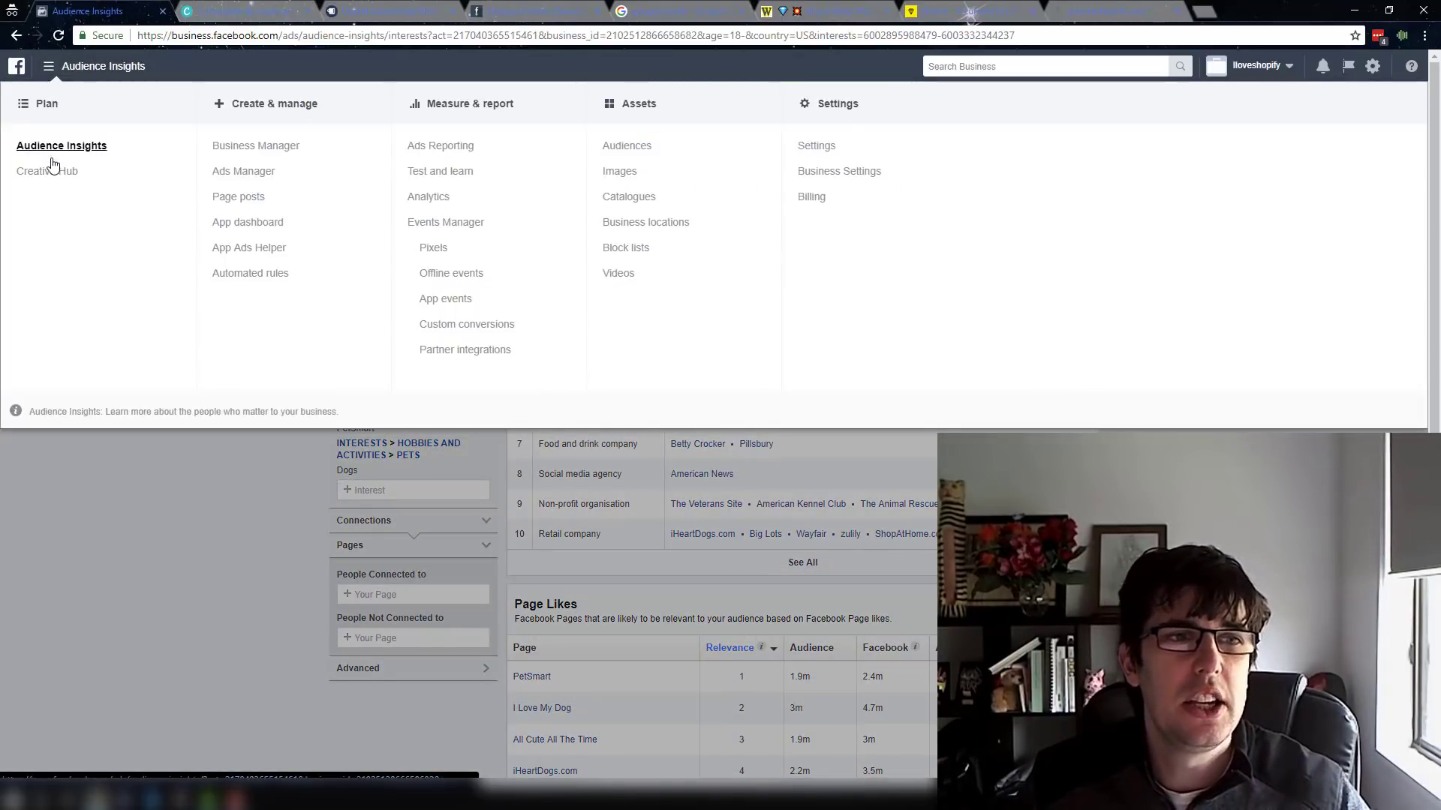
pyautogui.click(51, 173)
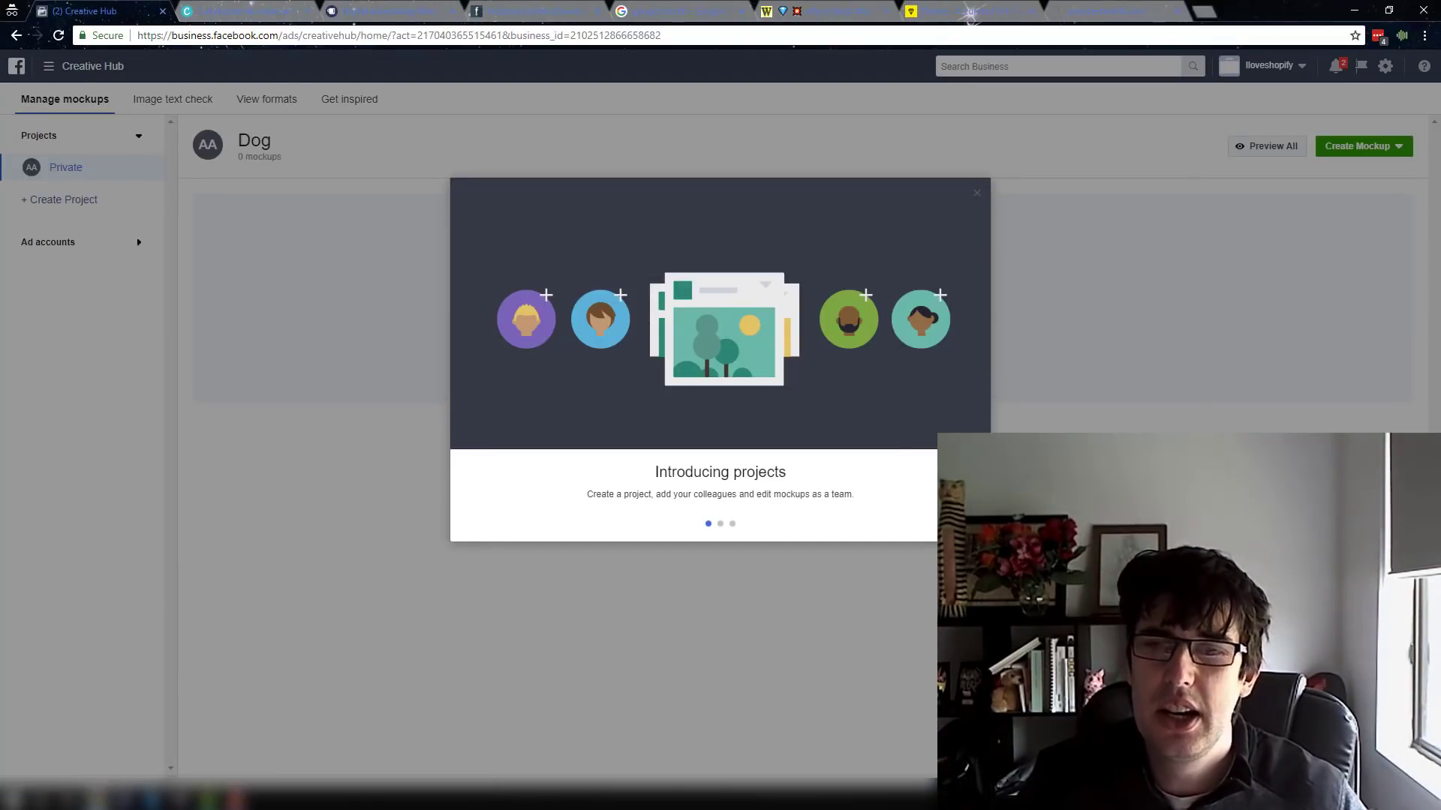
pyautogui.click(964, 524)
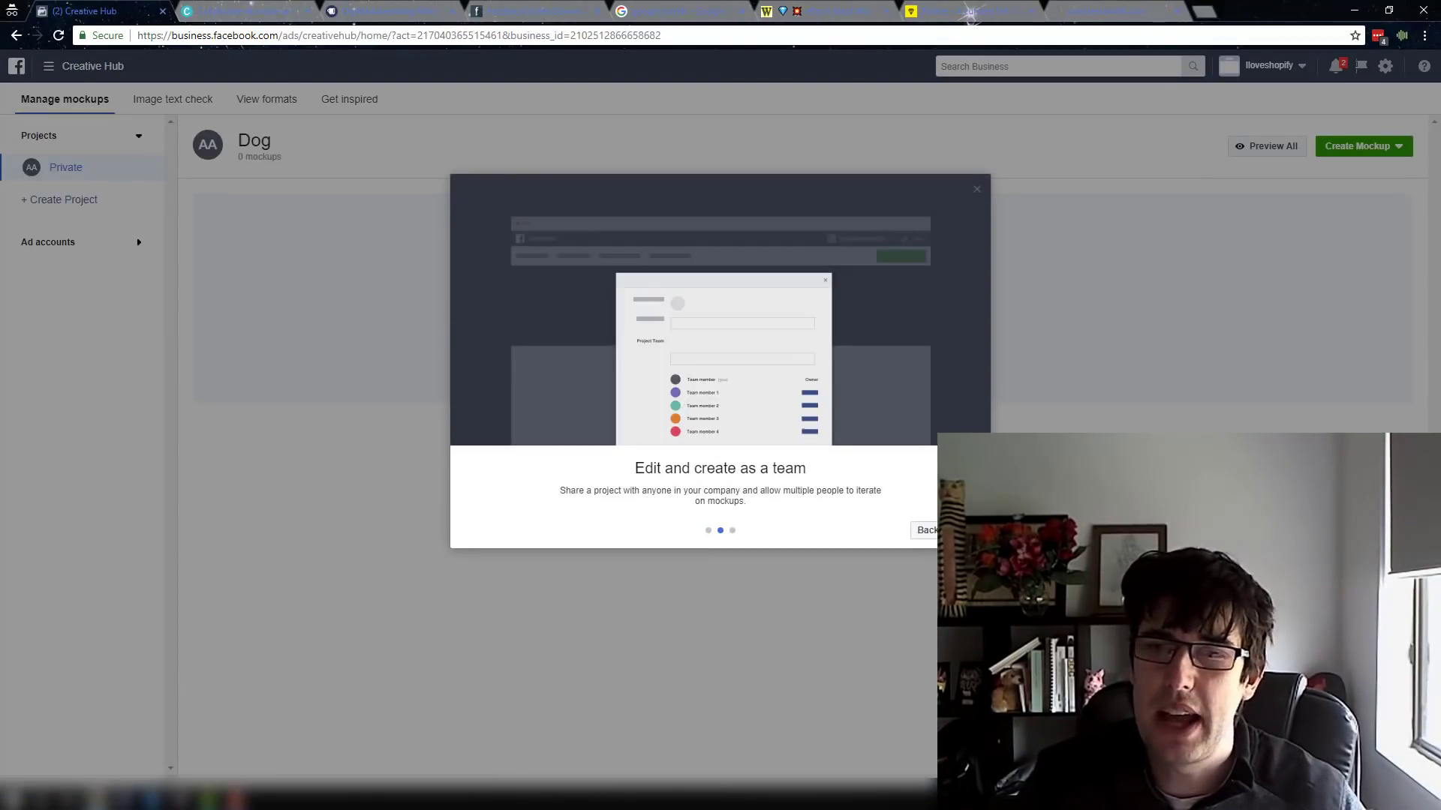
pyautogui.click(964, 529)
pyautogui.click(964, 524)
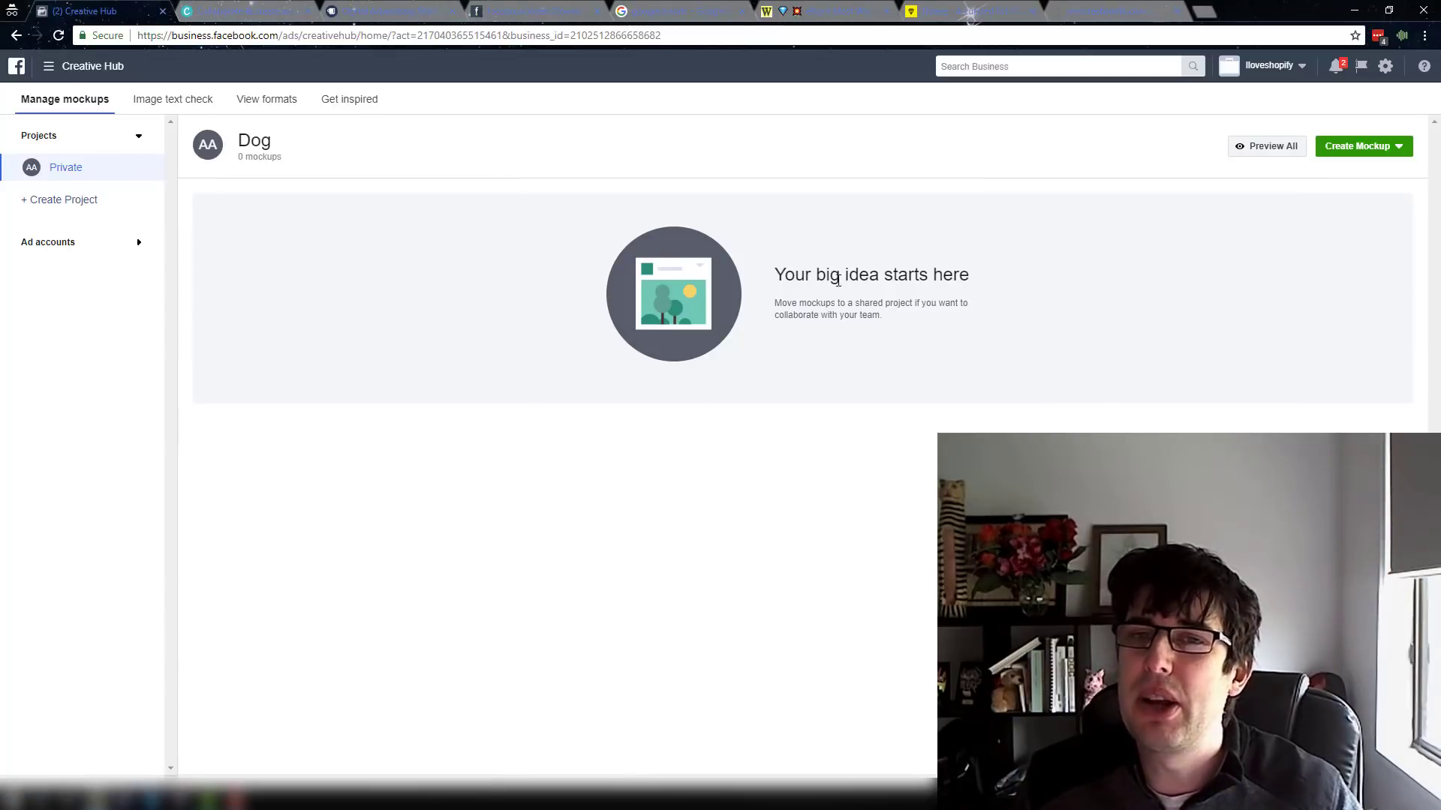
# - Read the introductory note on the empty mockups page and open the image text check tool
pyautogui.moveTo(785, 272); pyautogui.dragTo(929, 282)
pyautogui.moveTo(783, 307); pyautogui.dragTo(966, 307)
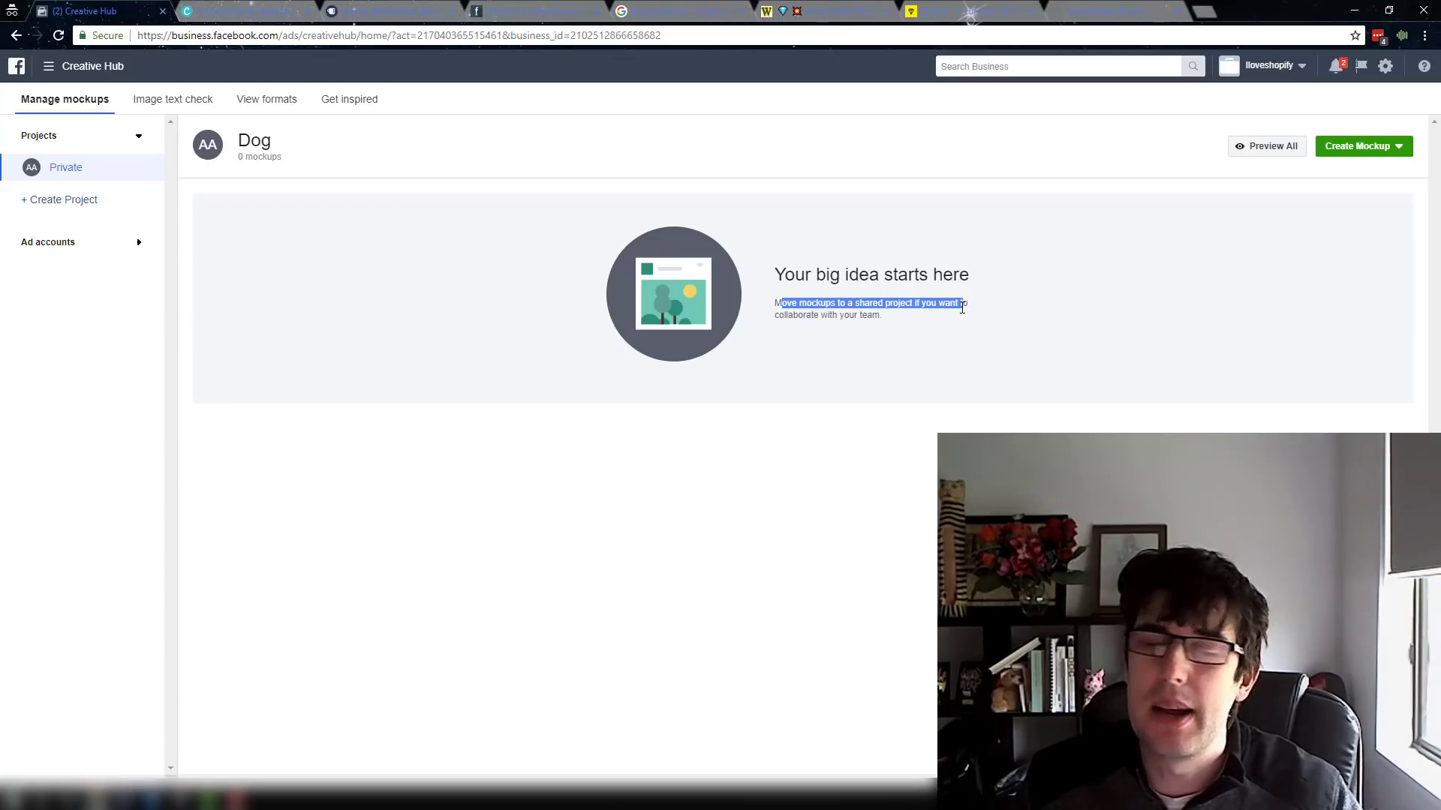
pyautogui.click(210, 99)
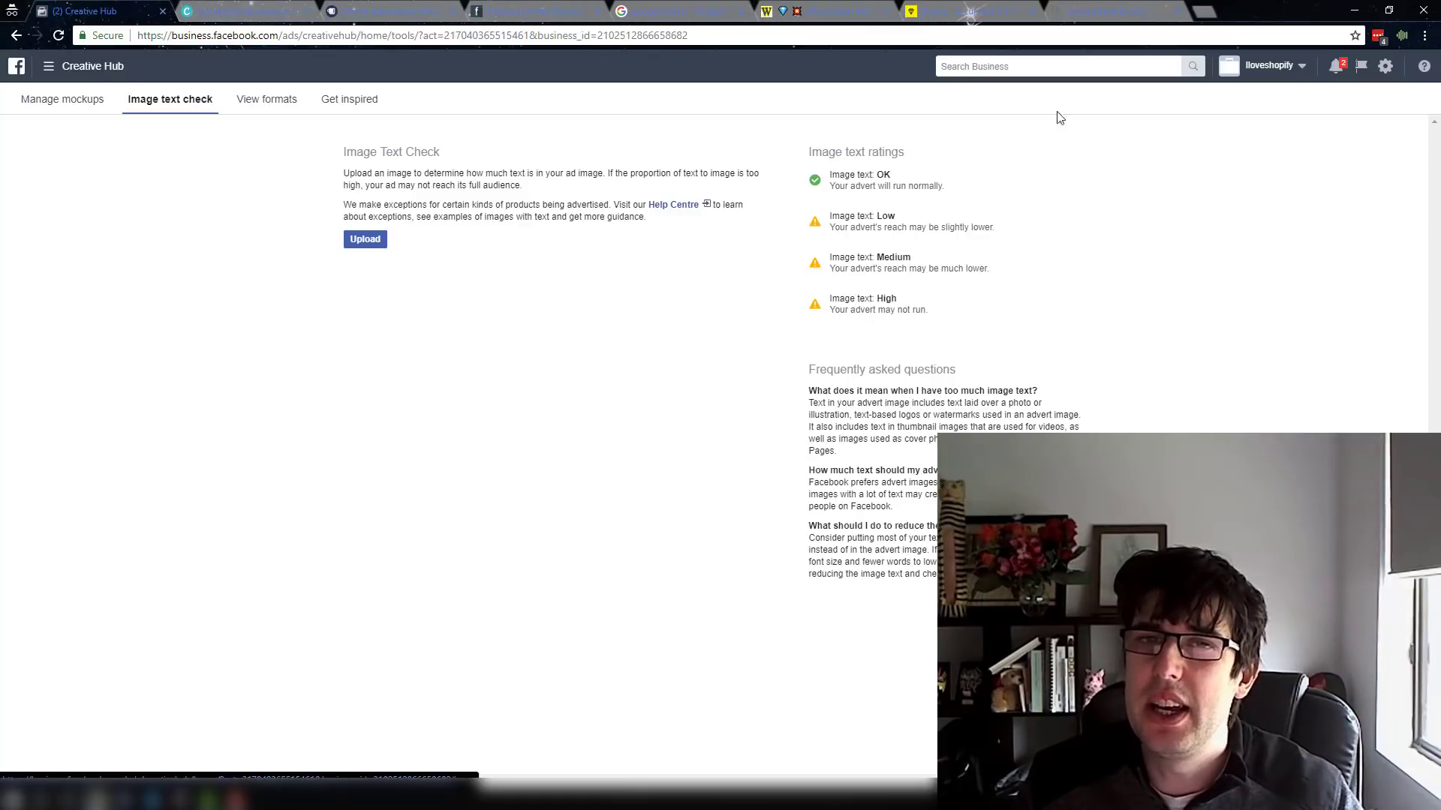
# - Open the overview of ad formats and look at the placement options for the Single video format
pyautogui.click(249, 98)
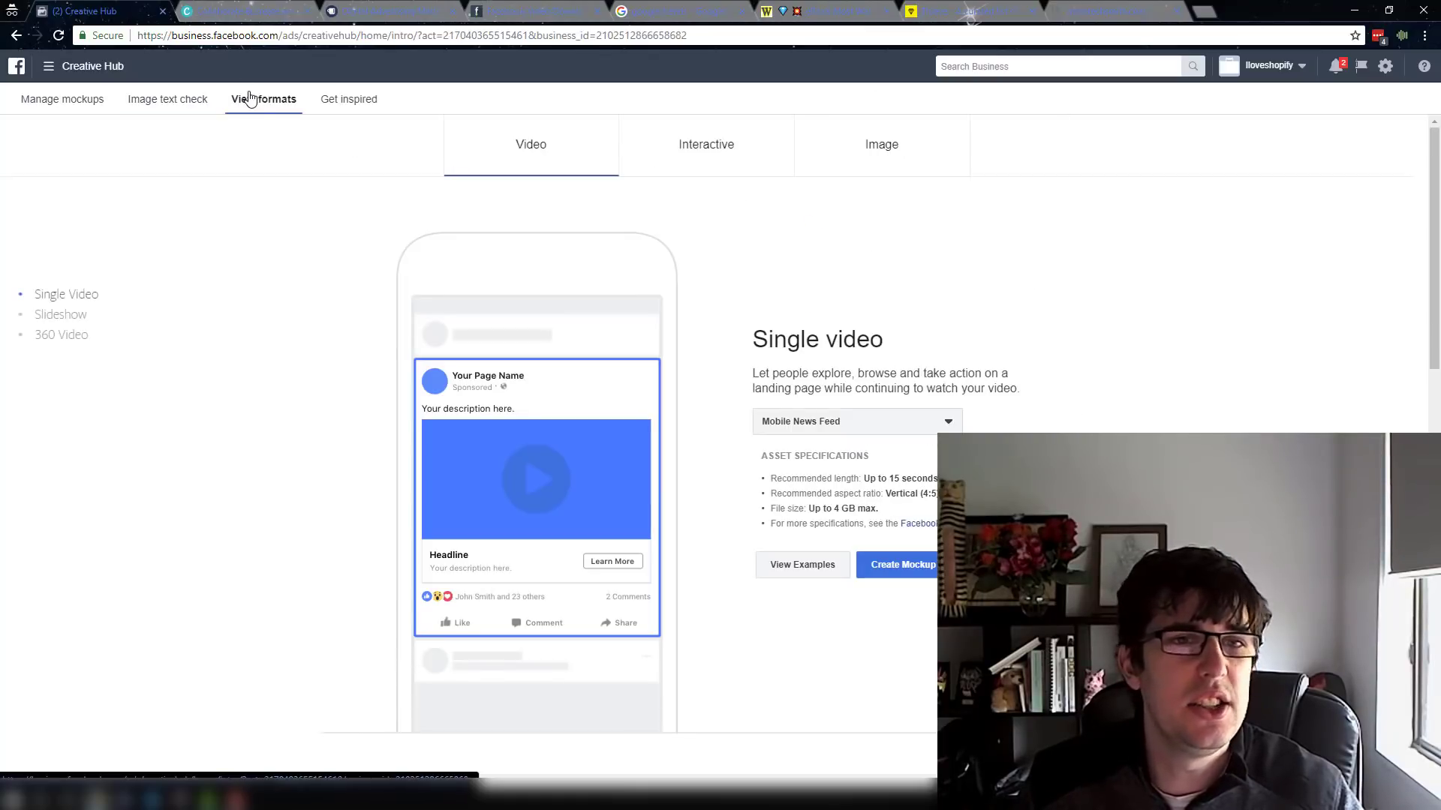
pyautogui.click(908, 420)
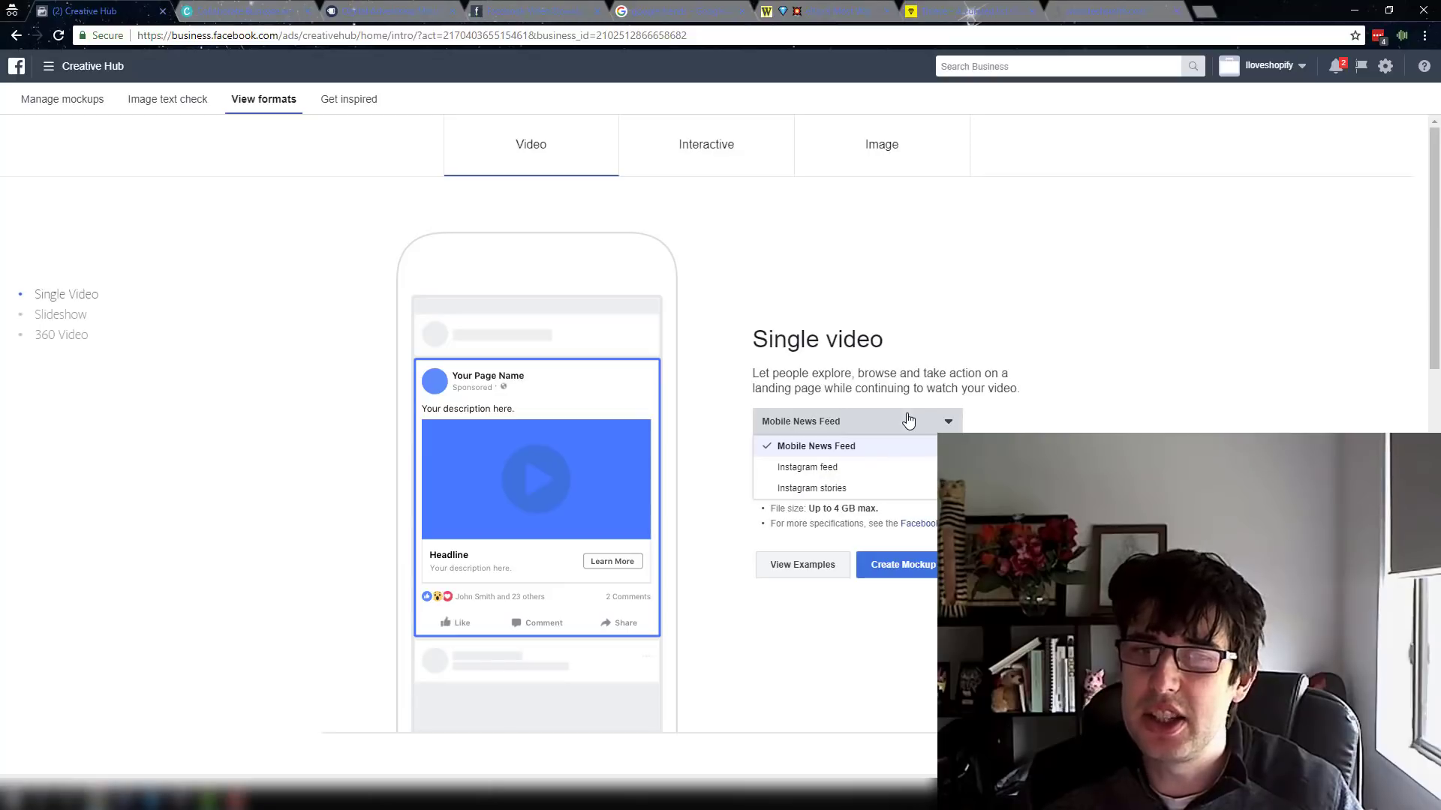
pyautogui.click(830, 398)
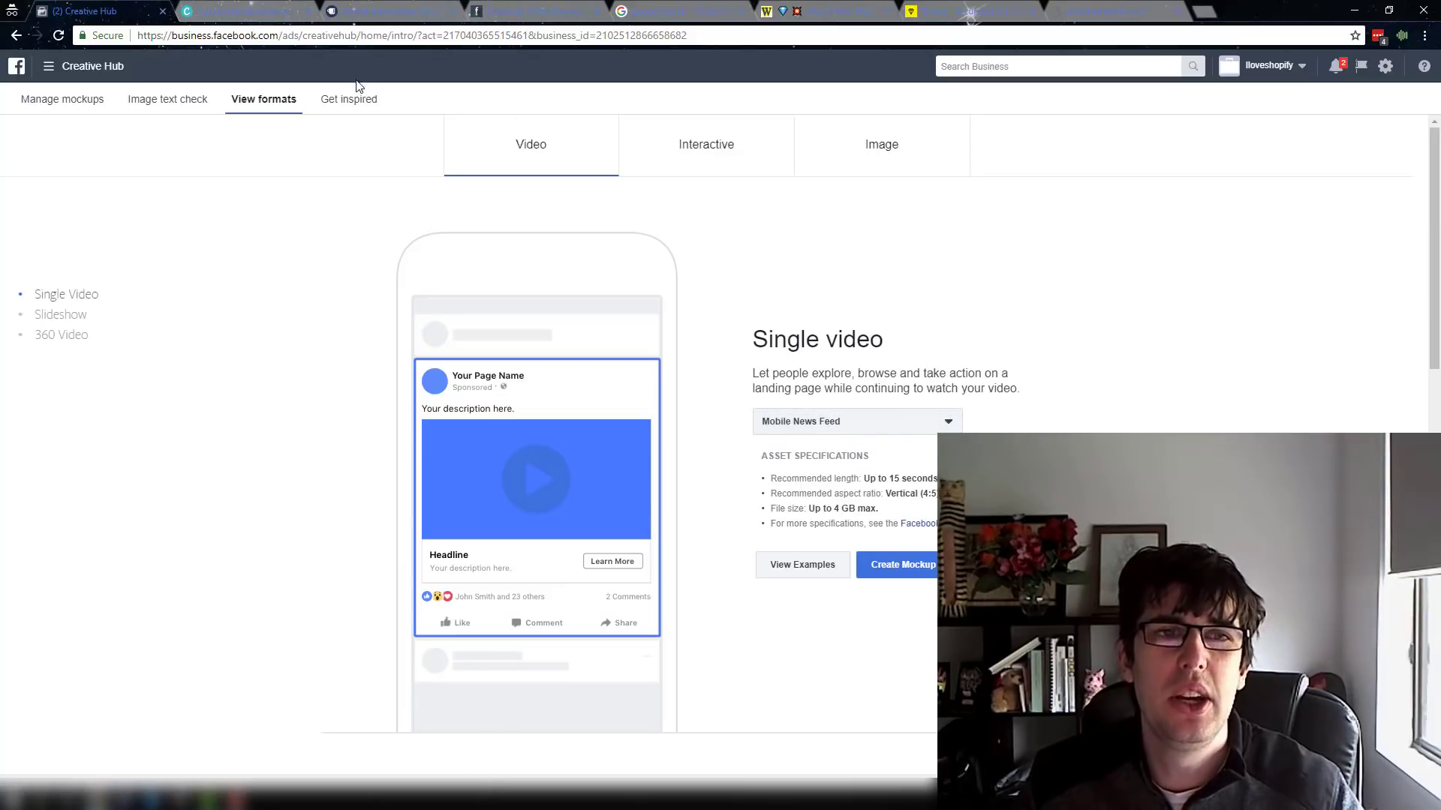
# - Browse the example adverts in the Get inspired gallery and collapse its list of format filters
pyautogui.click(347, 103)
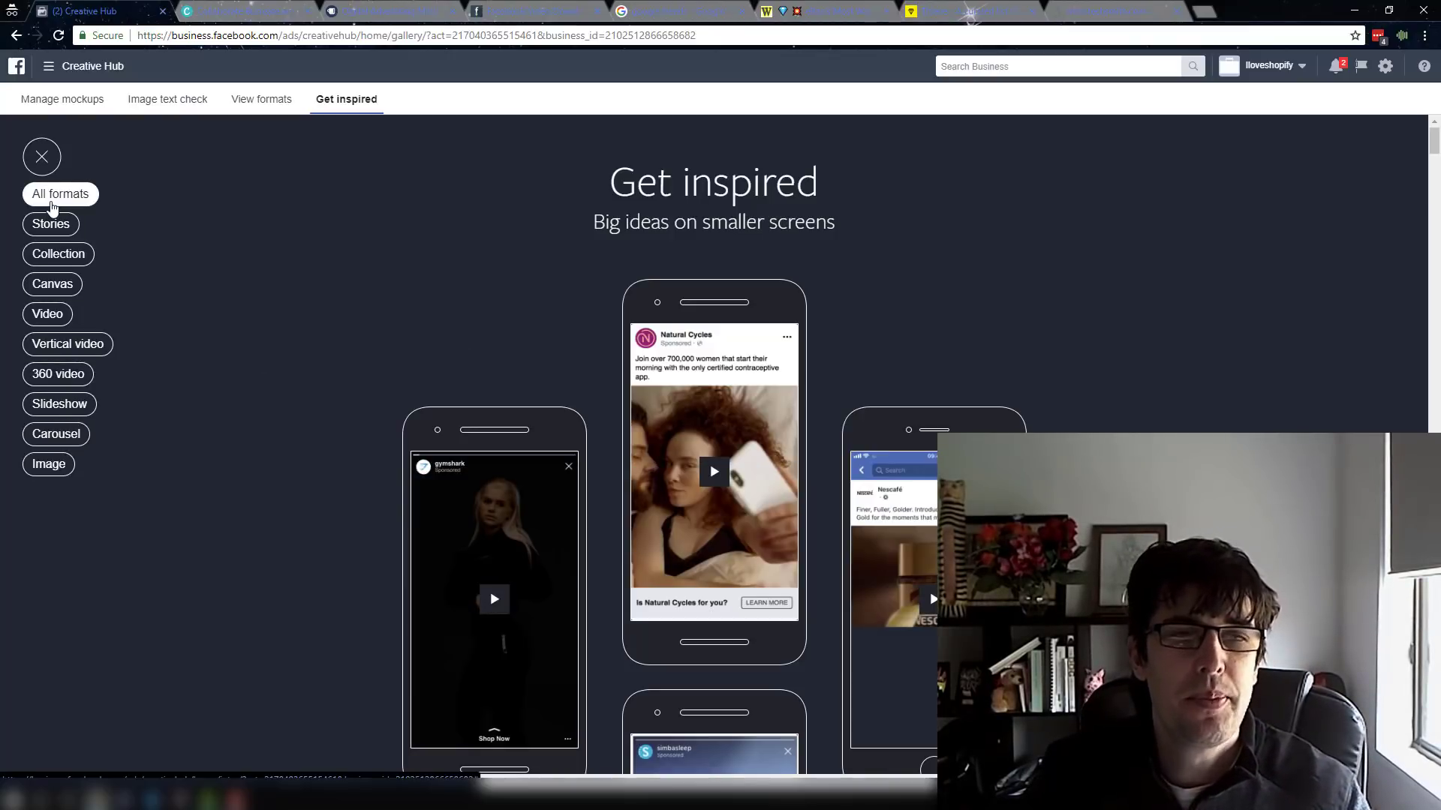
pyautogui.scroll(-2, 988, 314)
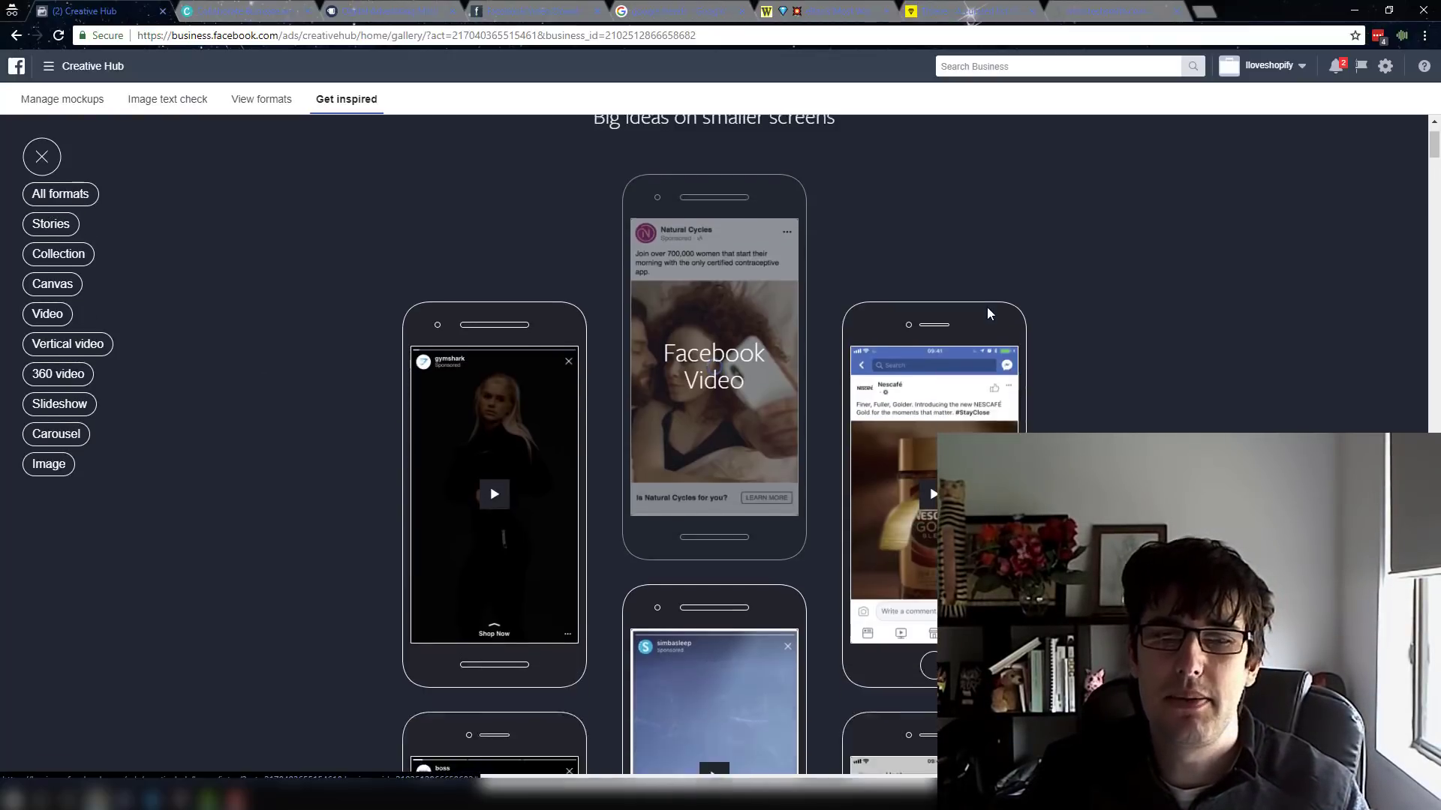
pyautogui.scroll(-7, 987, 313)
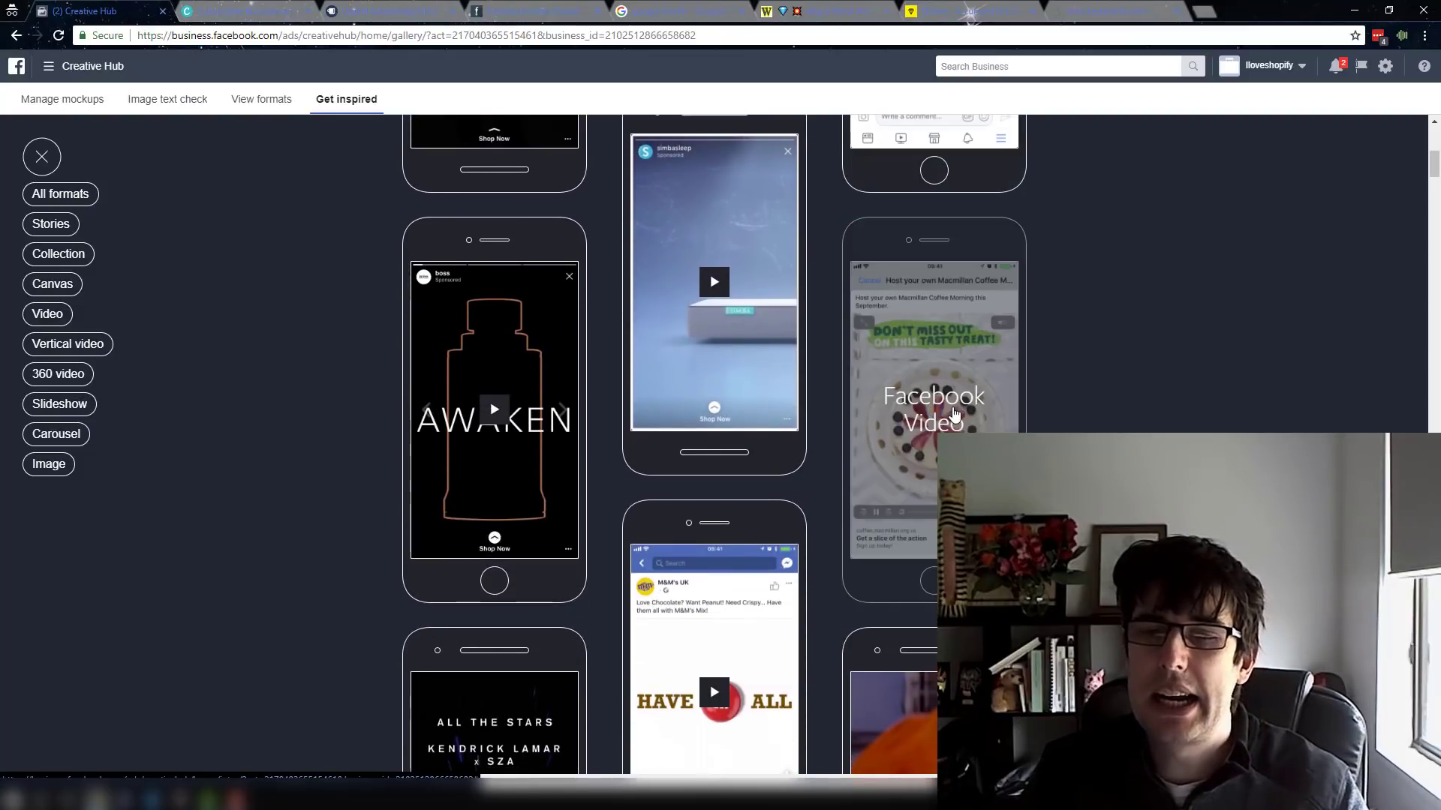
pyautogui.scroll(-3, 722, 668)
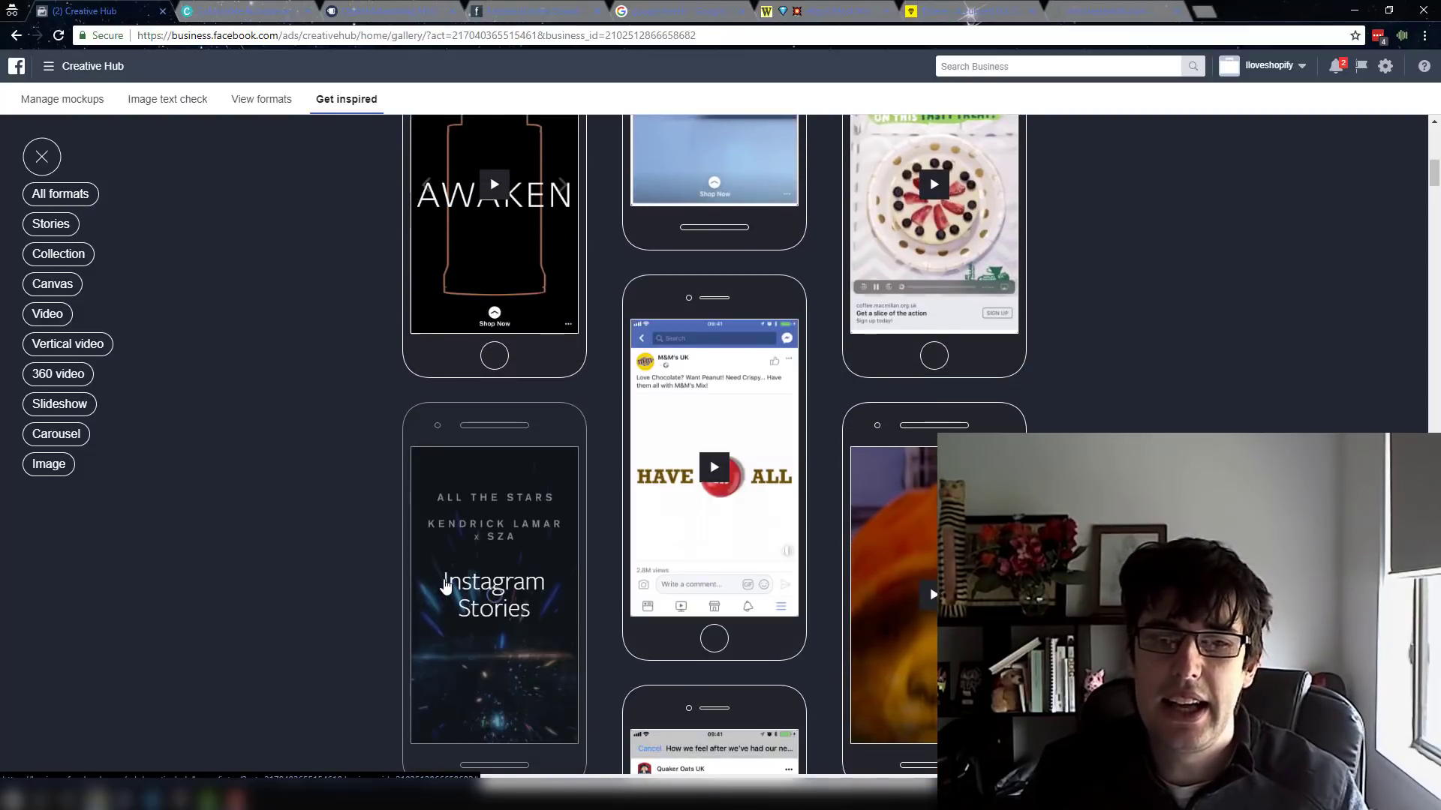
pyautogui.scroll(10, 932, 556)
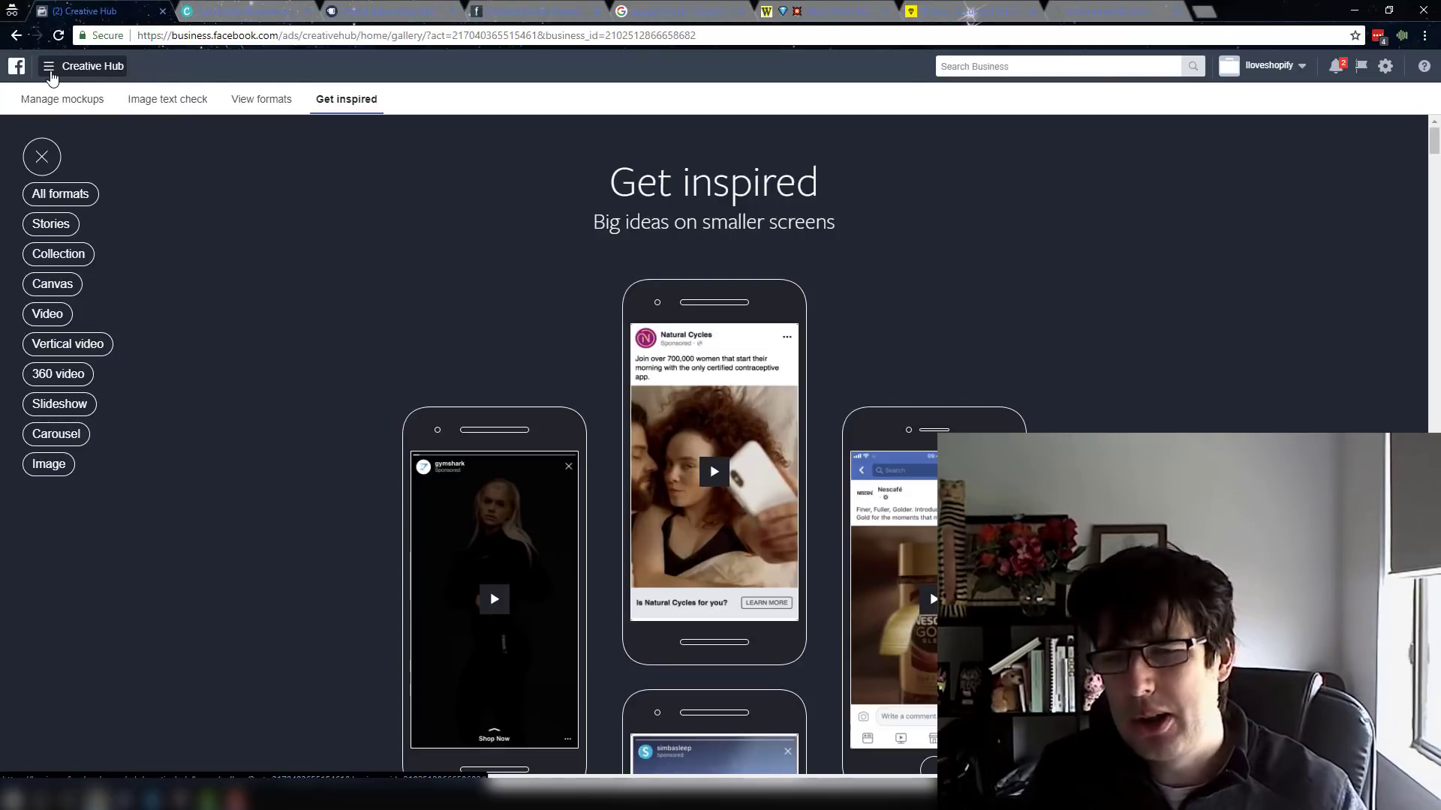
pyautogui.click(51, 71)
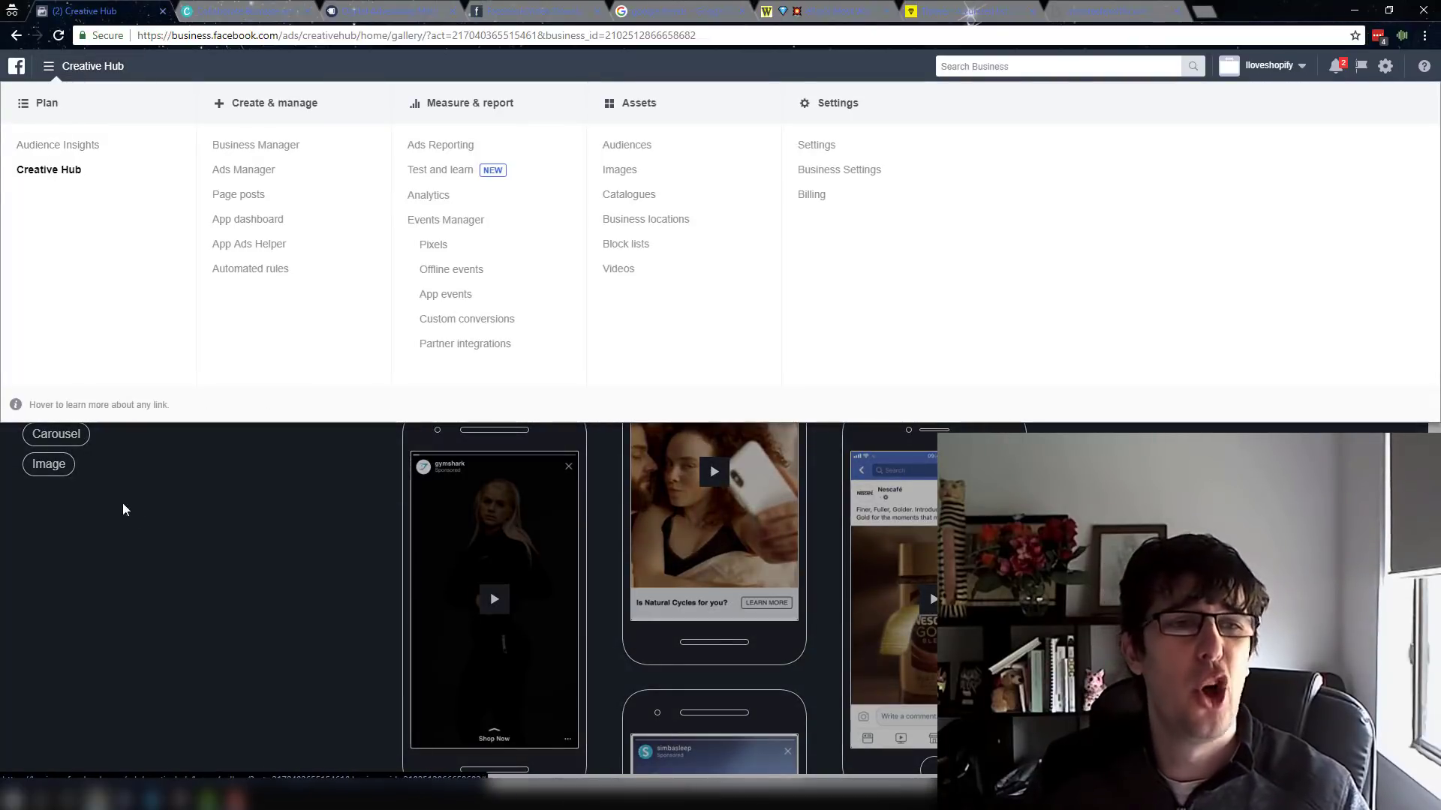
pyautogui.click(288, 486)
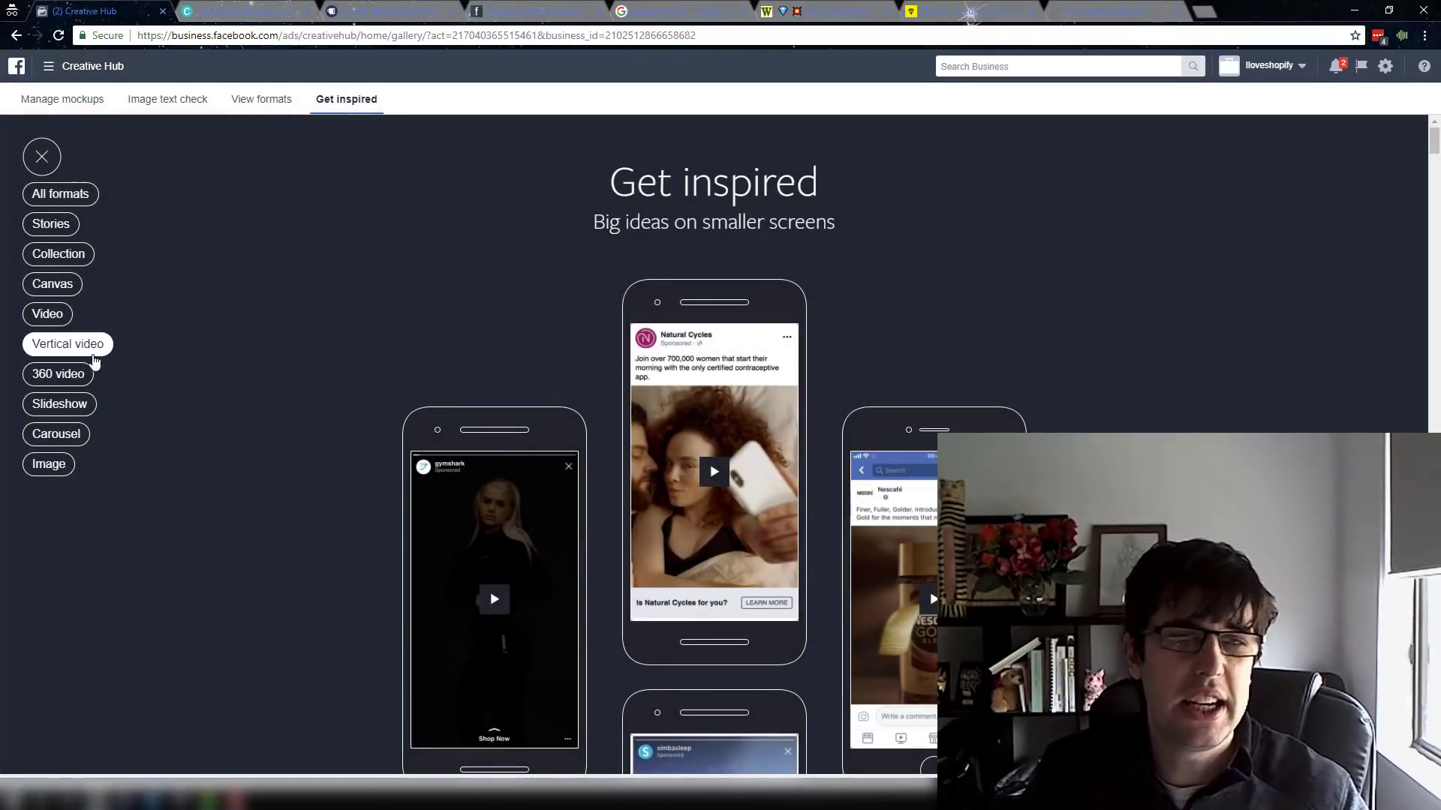
pyautogui.click(42, 156)
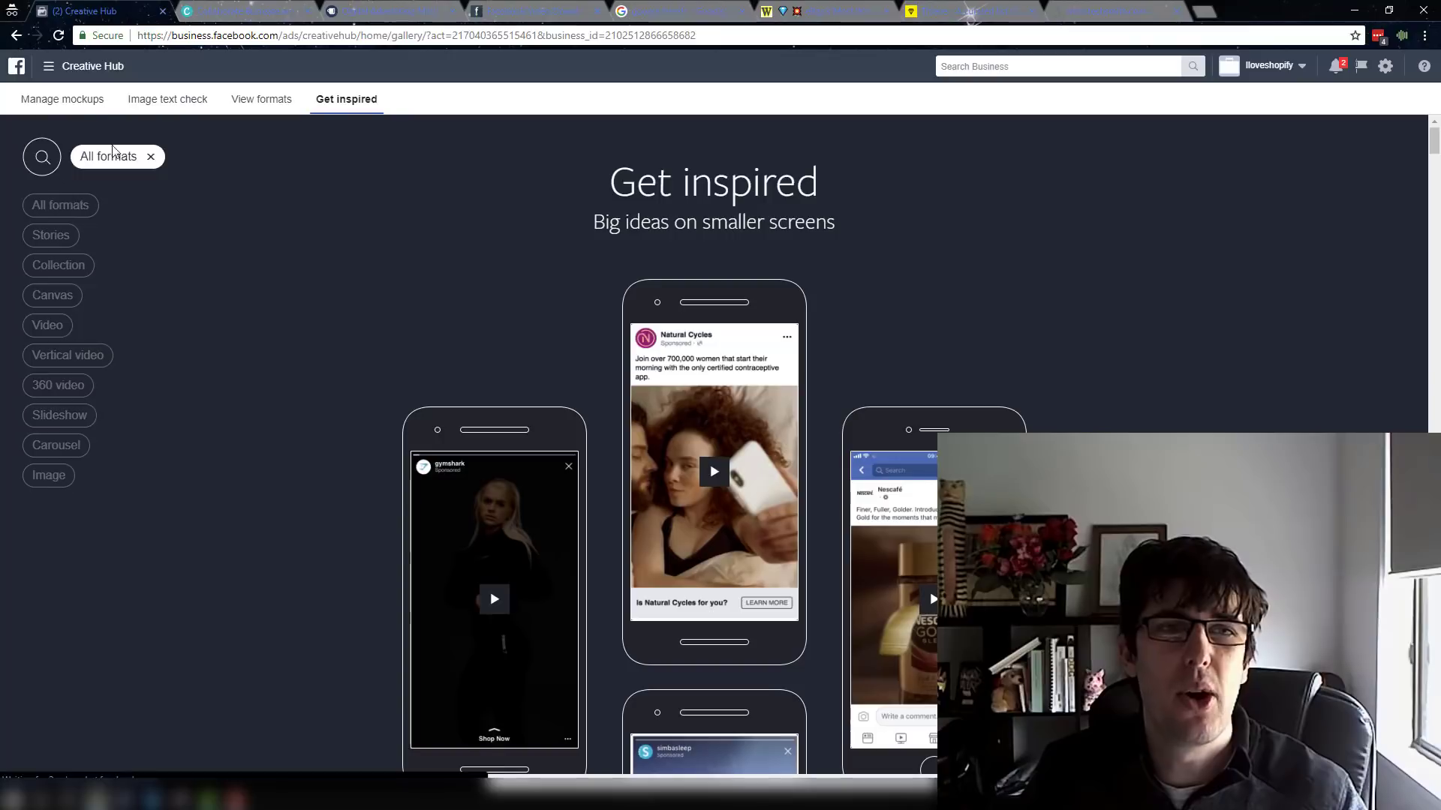
# - Revisit the mockups page and the image text check, reading the High text rating and the question about too much image text
pyautogui.click(66, 105)
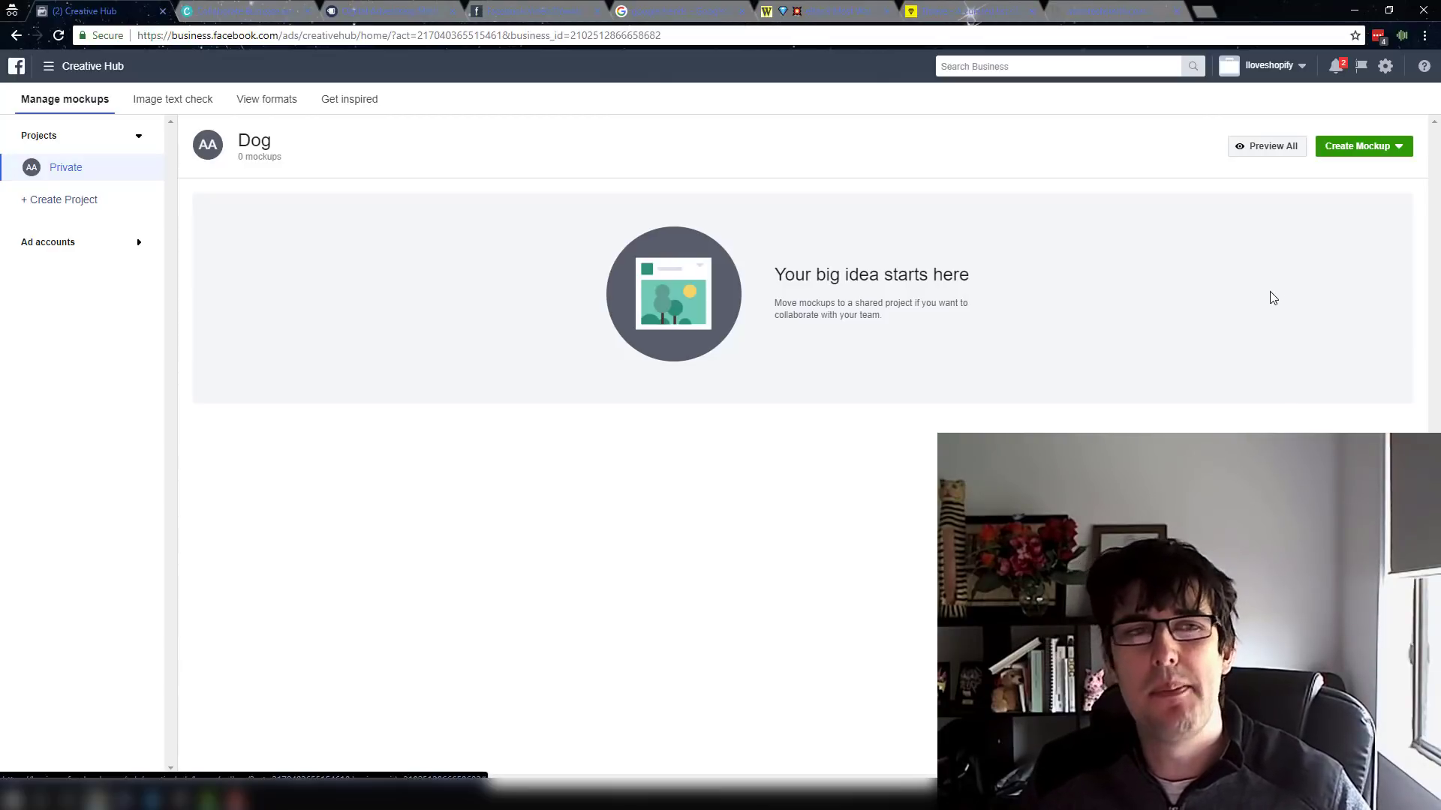
pyautogui.moveTo(163, 110); pyautogui.dragTo(171, 107)
pyautogui.click(171, 110)
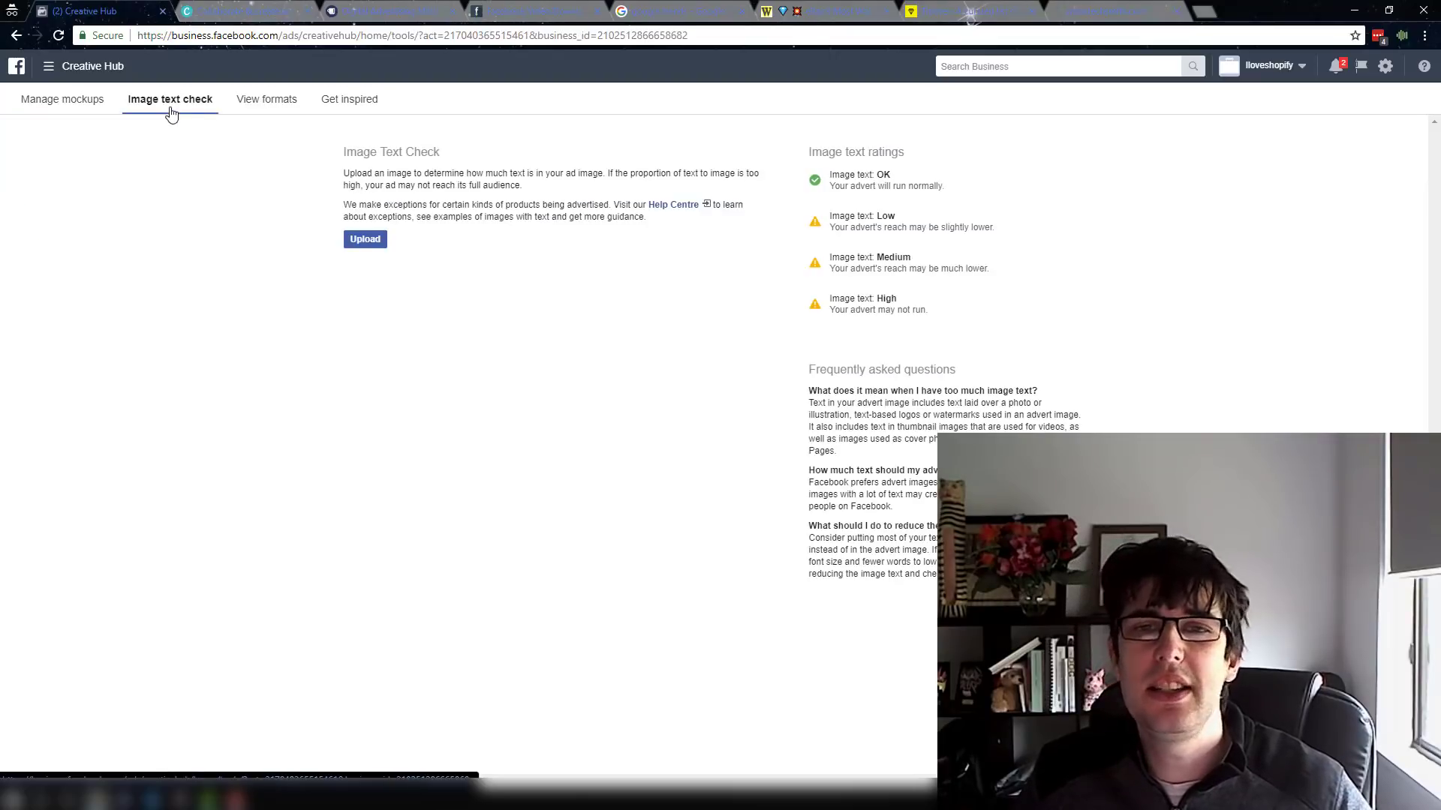
pyautogui.moveTo(905, 303); pyautogui.dragTo(700, 305)
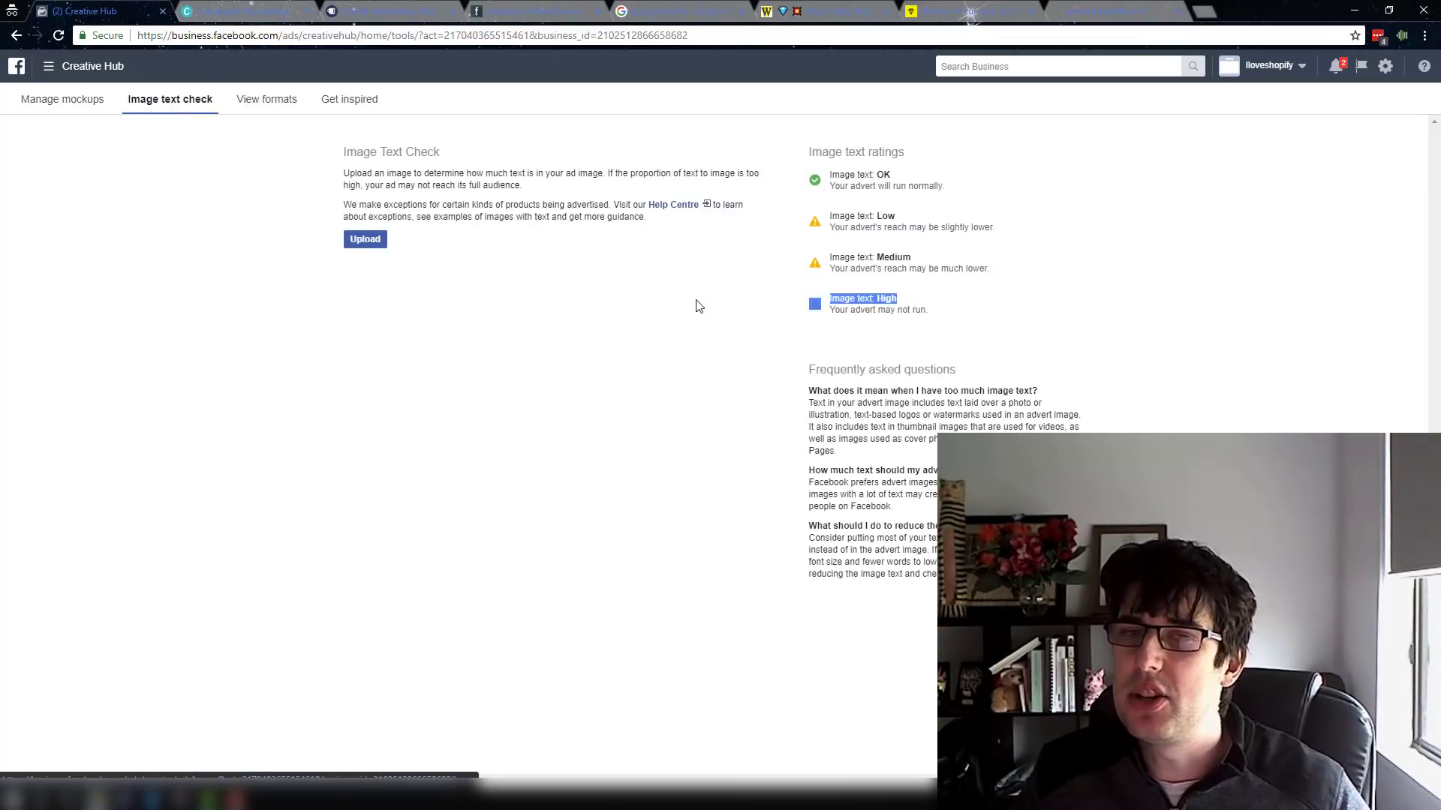
pyautogui.moveTo(985, 403); pyautogui.dragTo(777, 406)
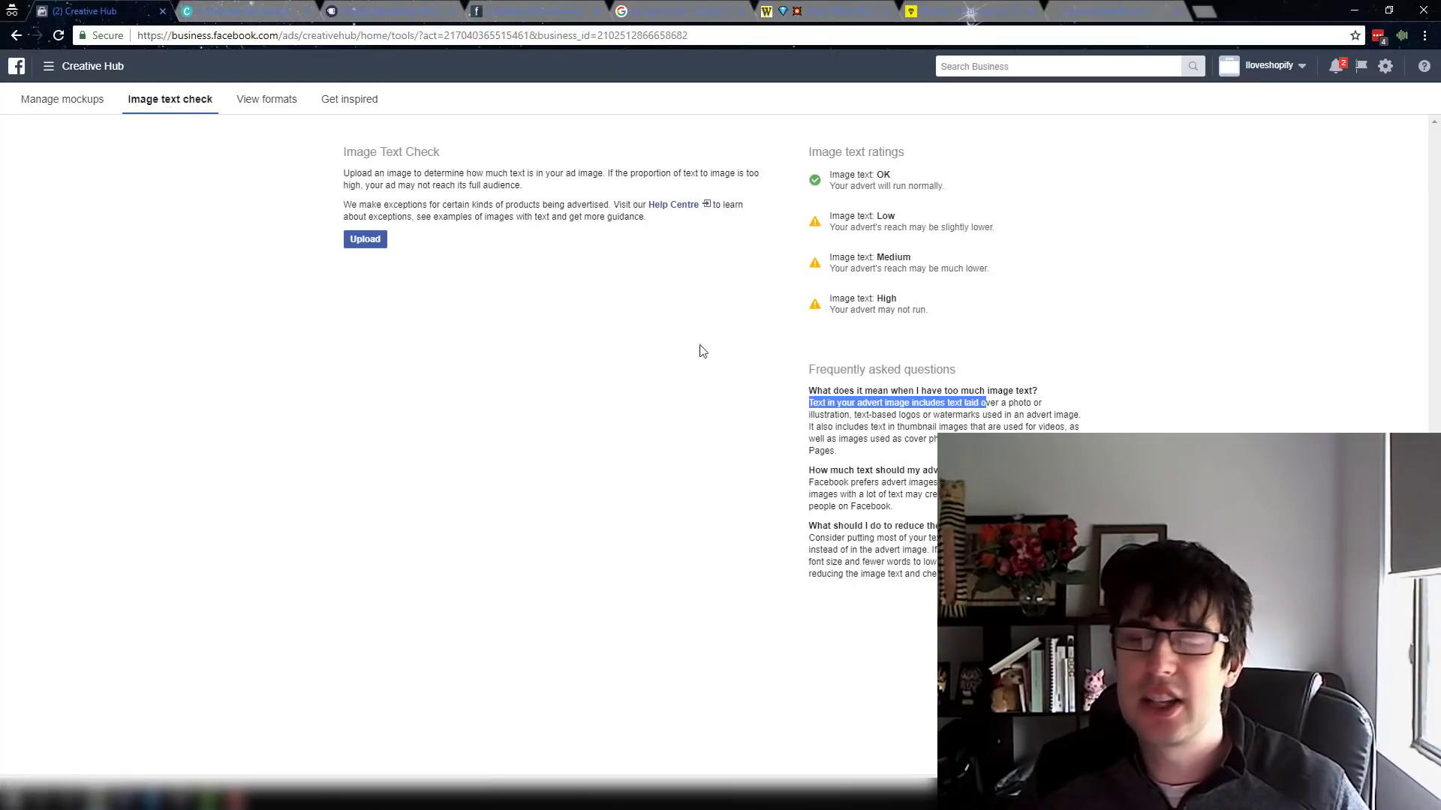
# - Go to the Business Manager home page and open the Business Settings
pyautogui.click(52, 68)
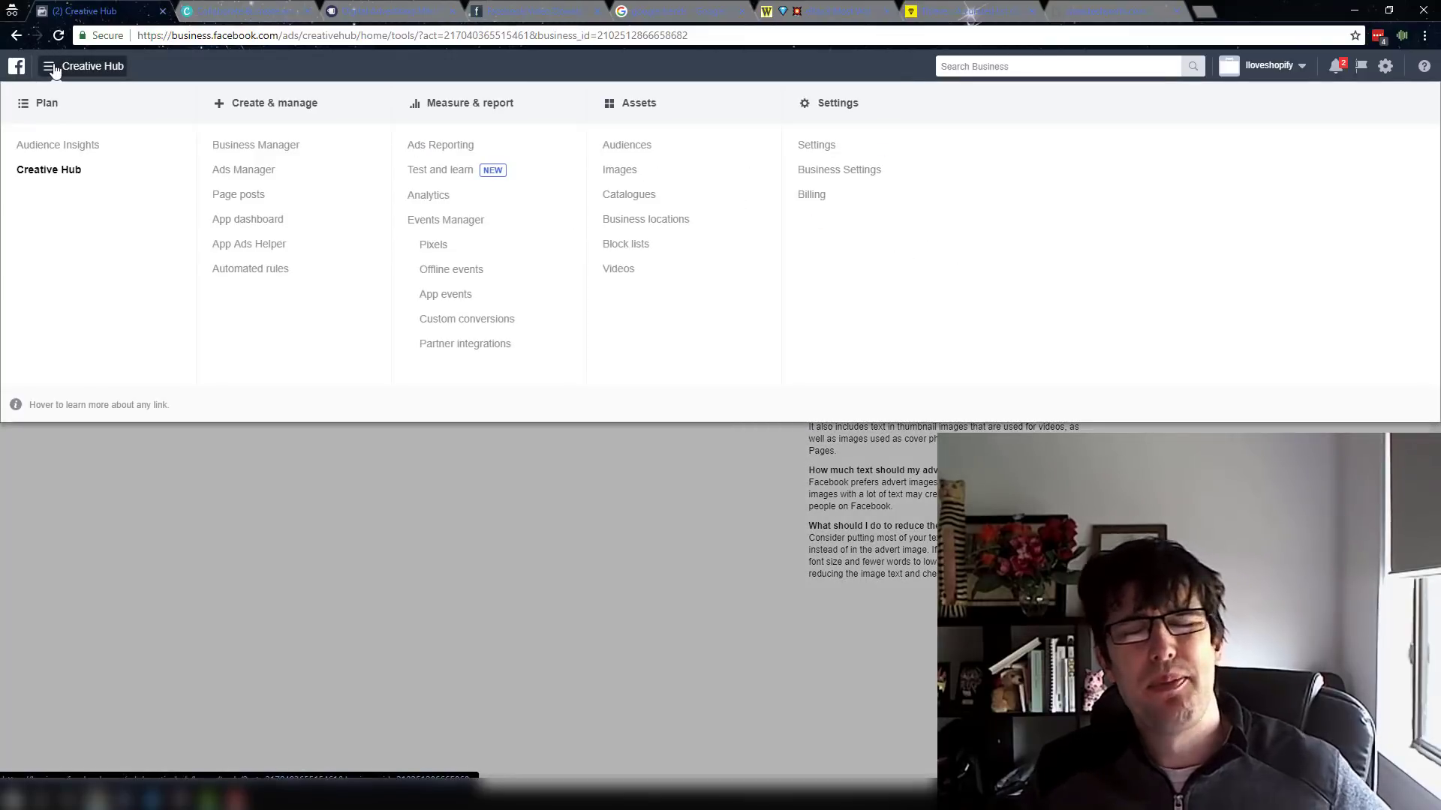
pyautogui.click(259, 144)
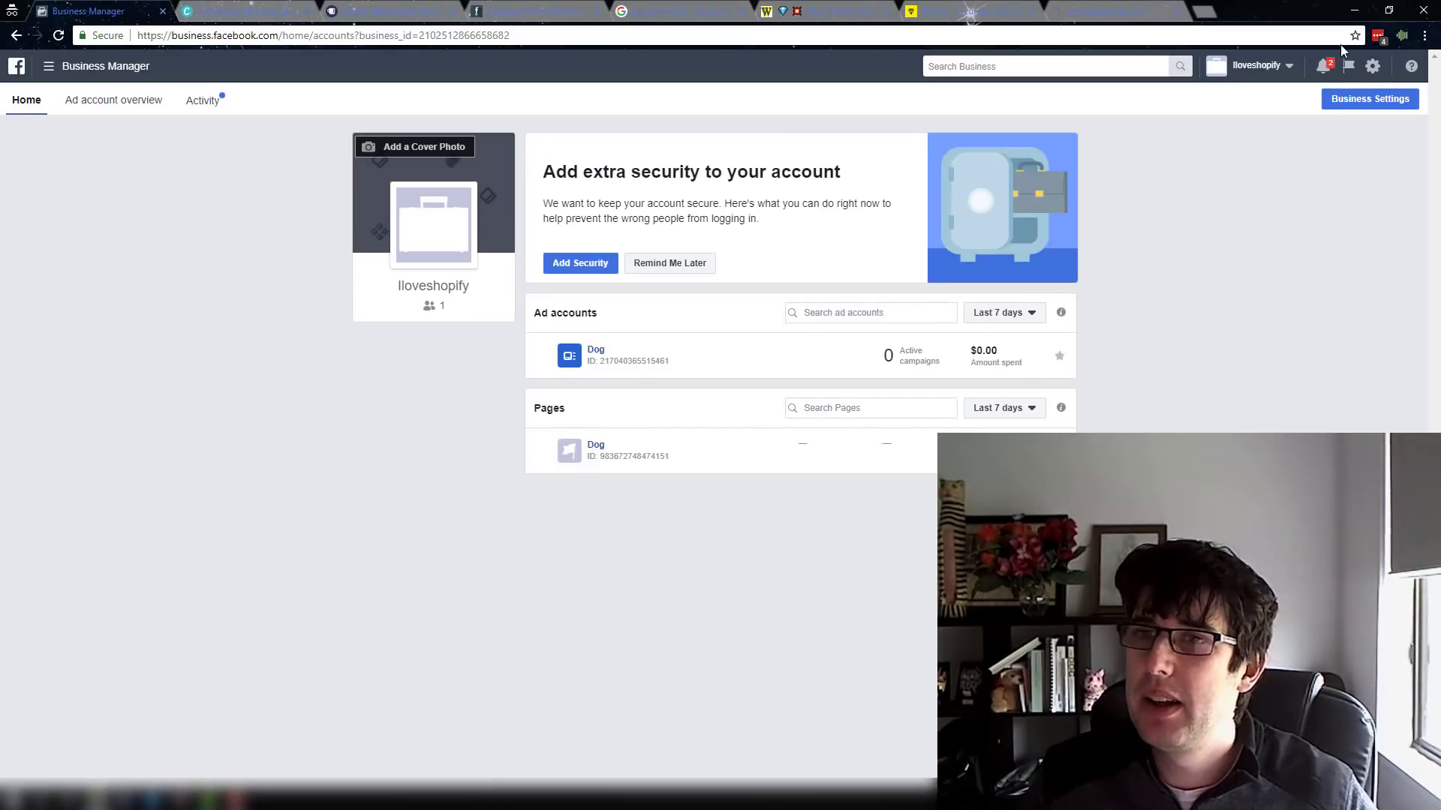
pyautogui.click(1360, 103)
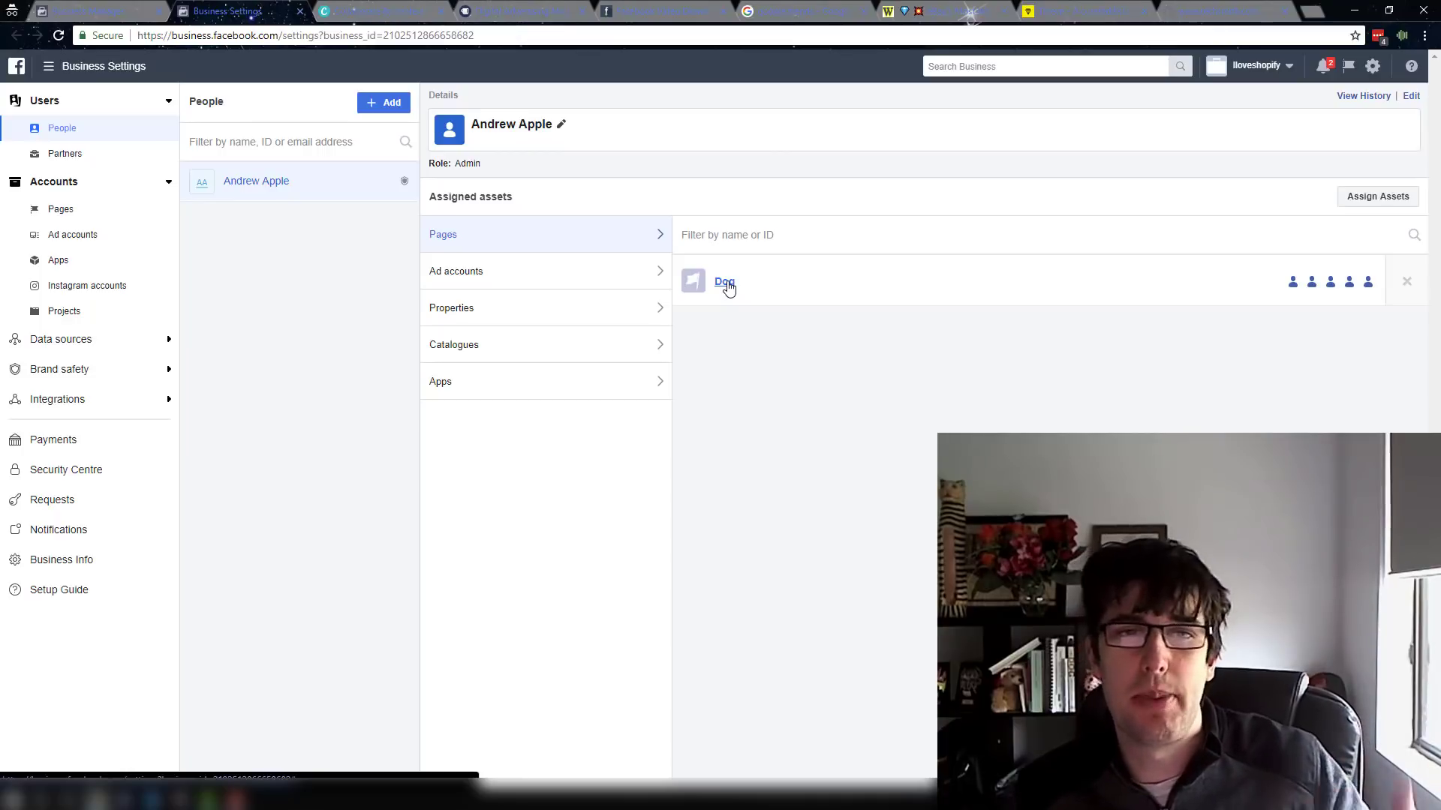
# - Review the admin's assigned pages, ad accounts, properties, catalogues and apps
pyautogui.moveTo(1345, 290)
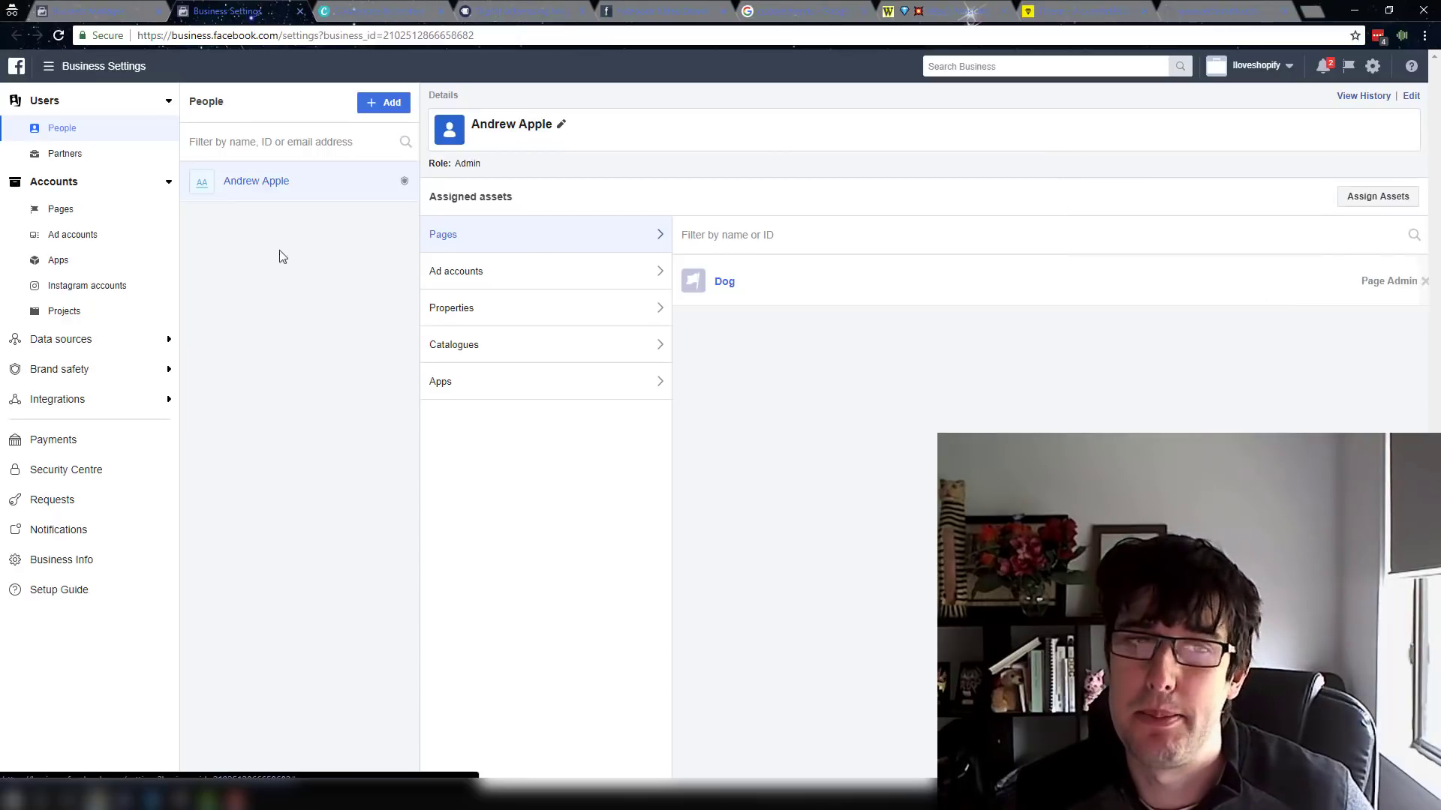
pyautogui.click(482, 298)
pyautogui.click(486, 280)
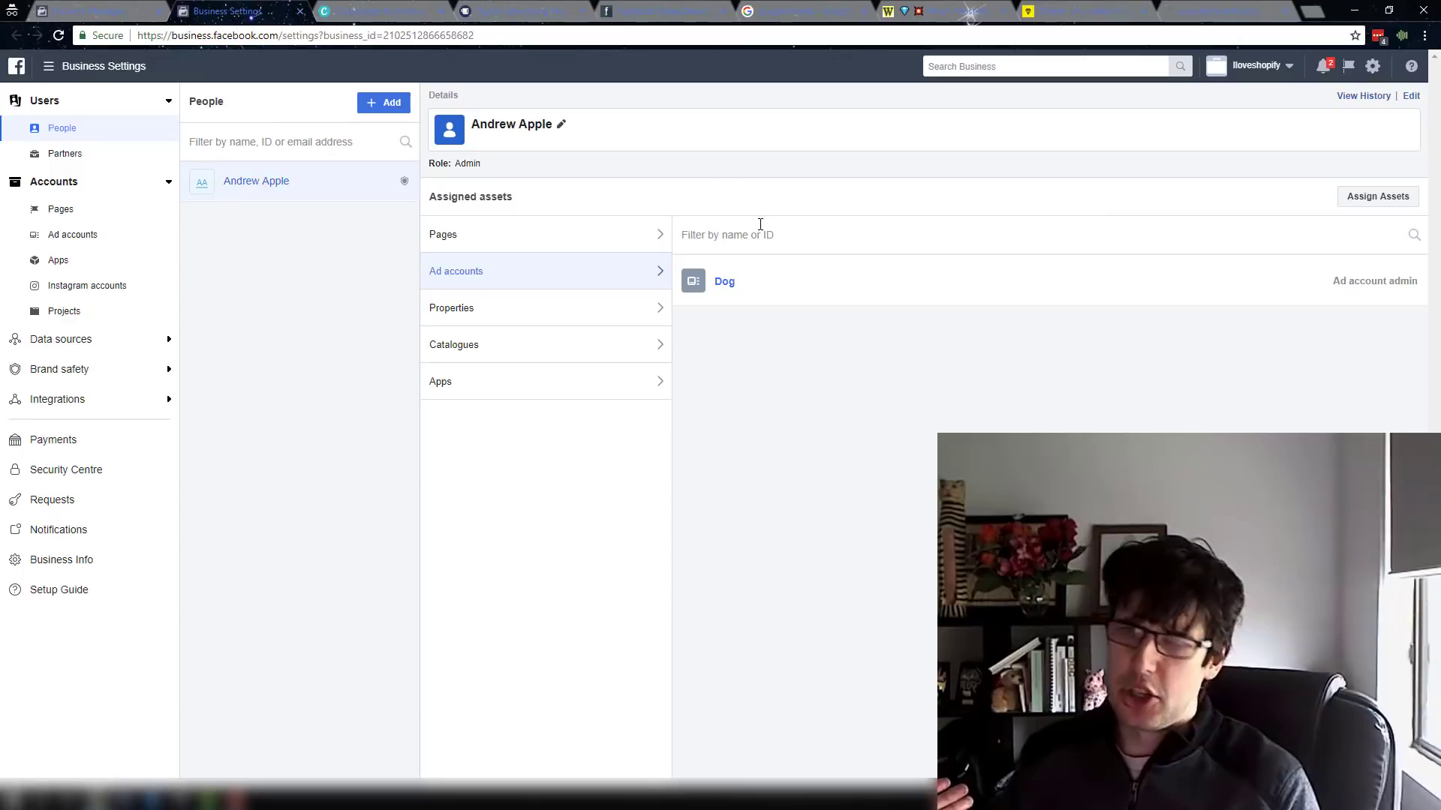
pyautogui.click(548, 325)
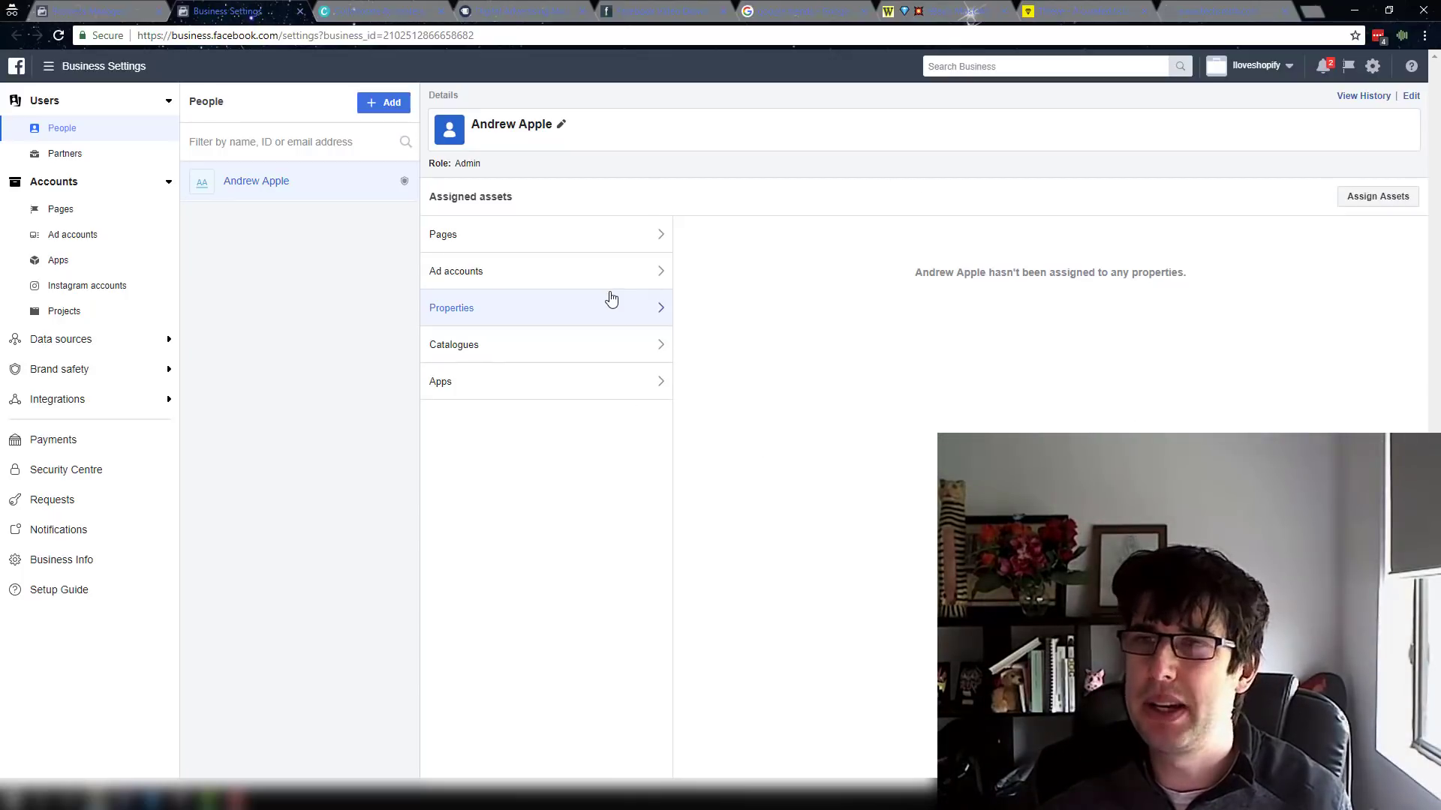
pyautogui.click(513, 363)
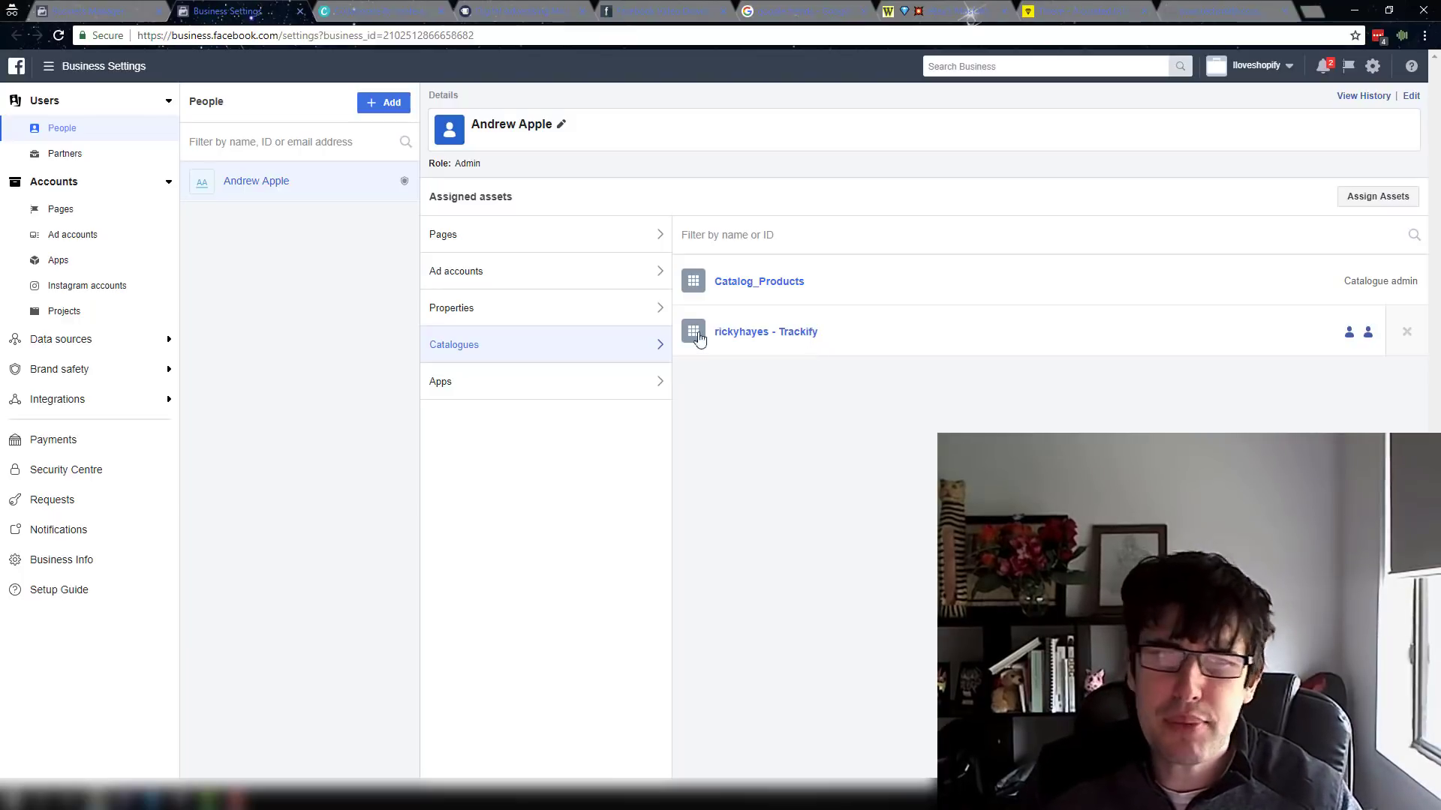
pyautogui.click(572, 386)
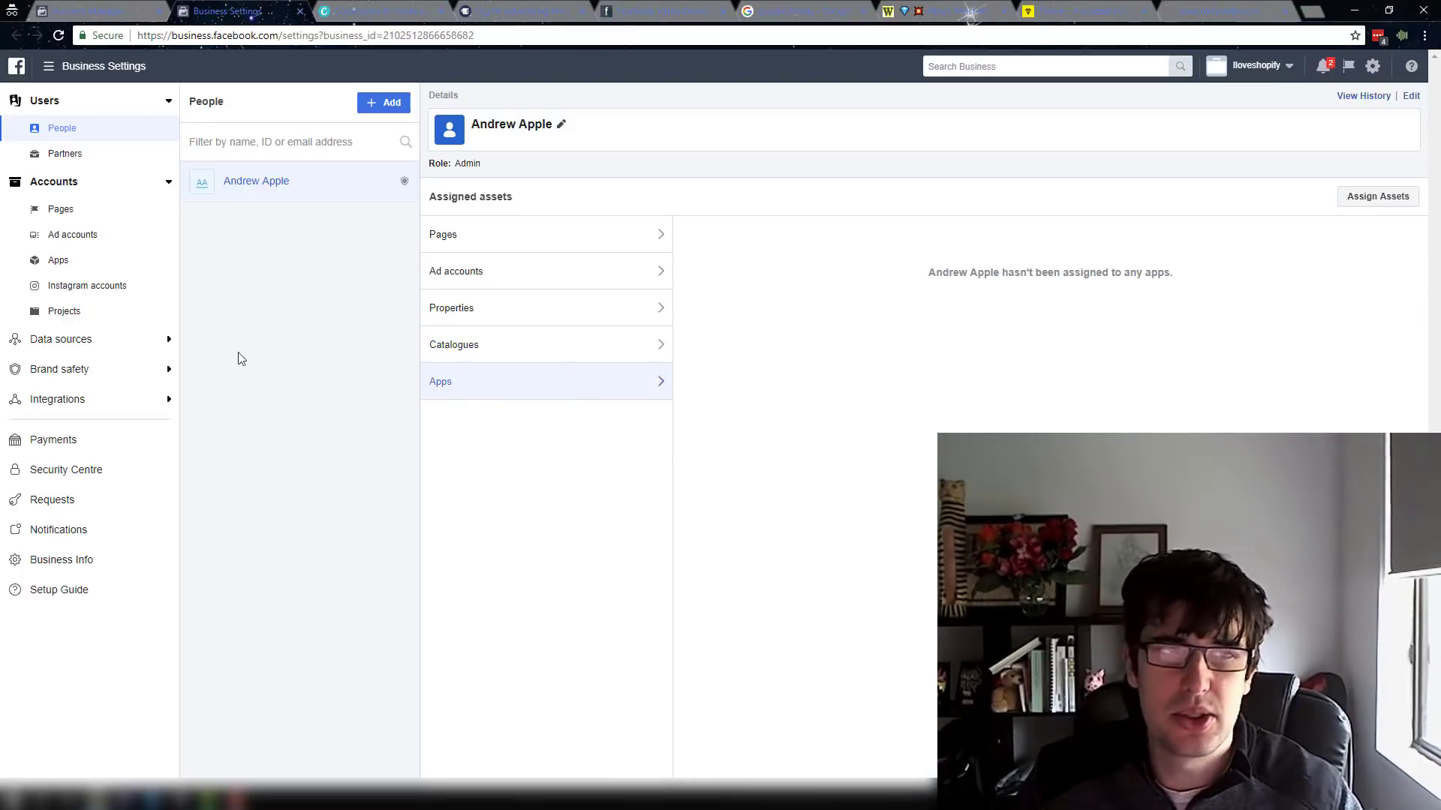
# - Show the business's Pages in the settings and look at the options for adding a page
pyautogui.click(60, 213)
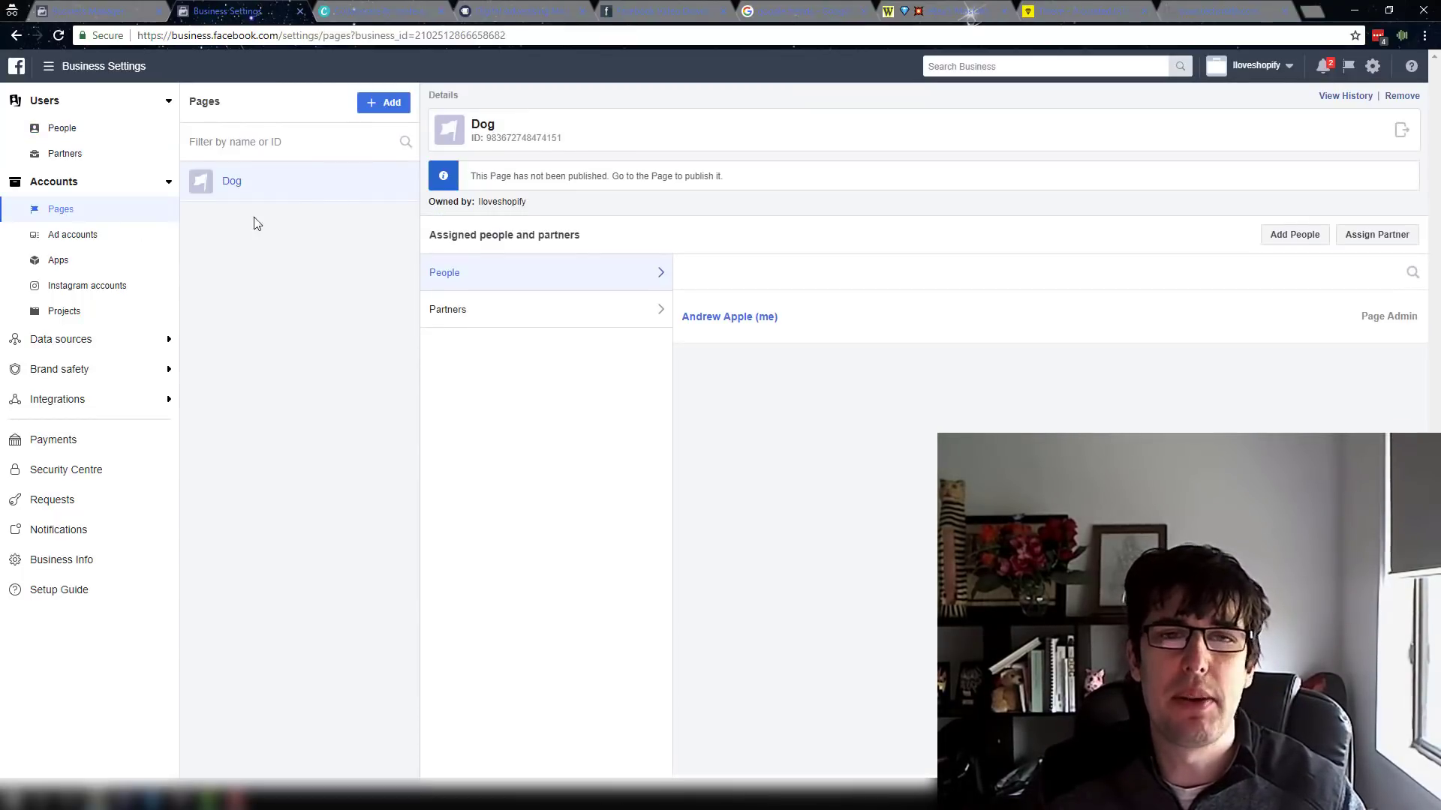
pyautogui.click(375, 103)
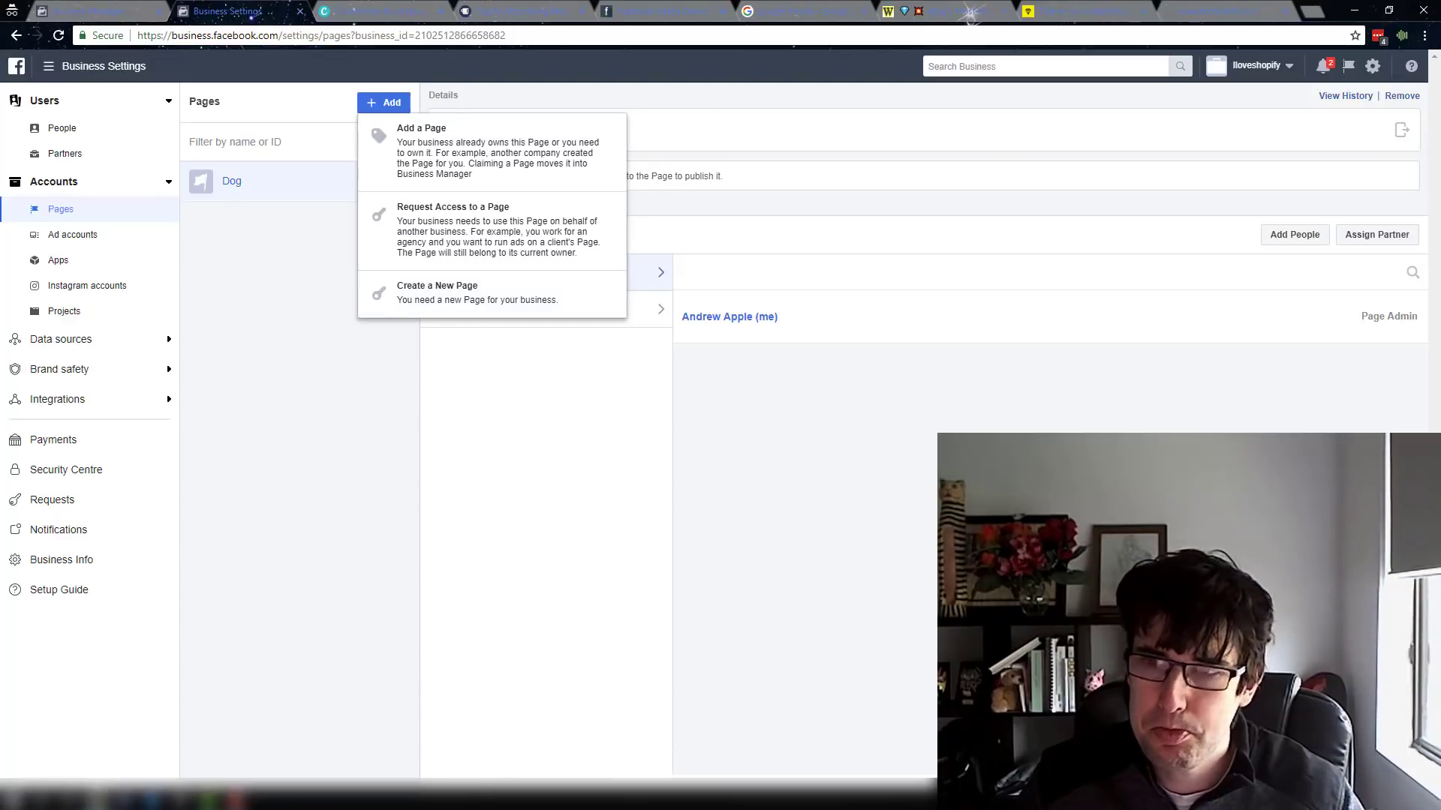
pyautogui.click(677, 264)
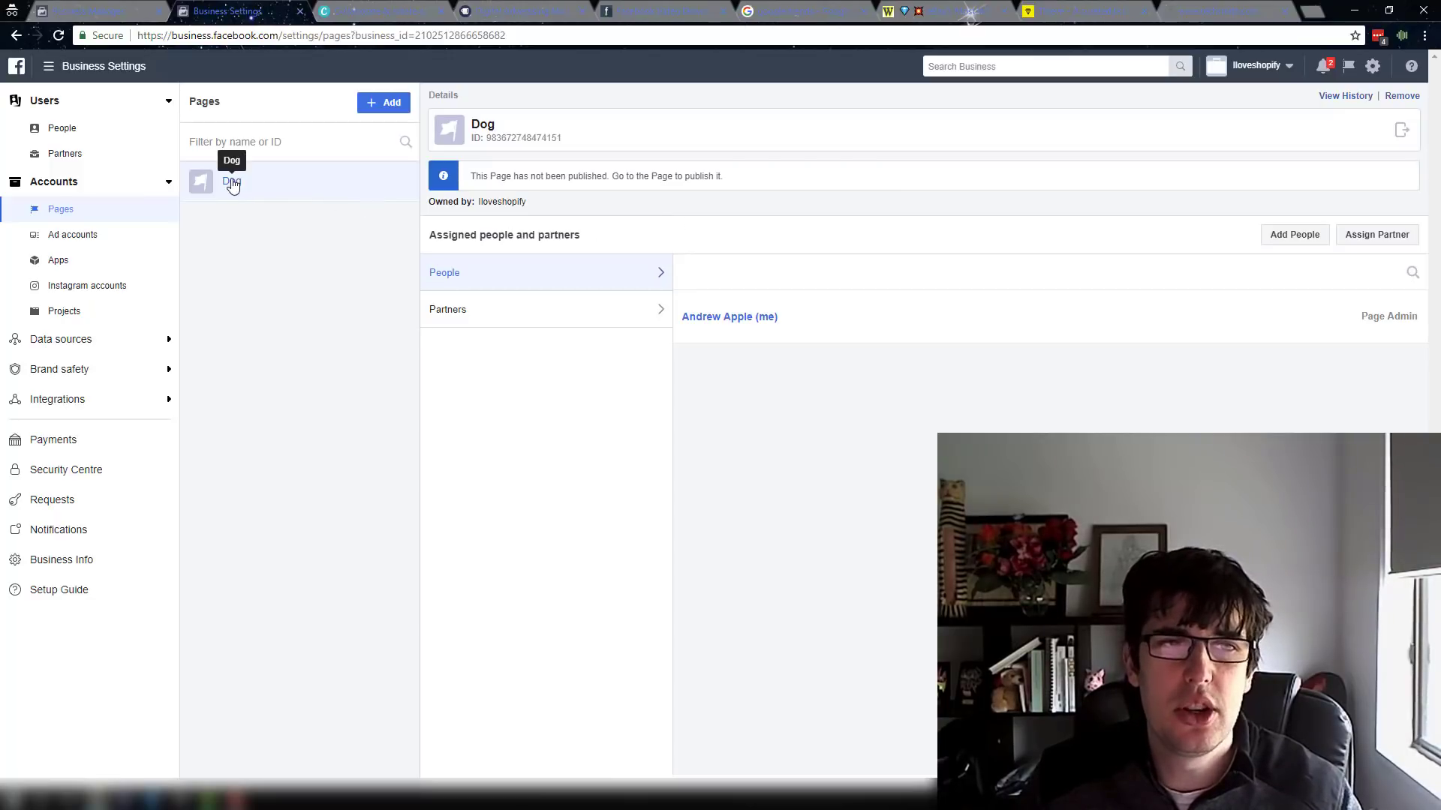
# - Open the Dog page, dismiss the page management notice and look over the page's home content
pyautogui.click(1387, 135)
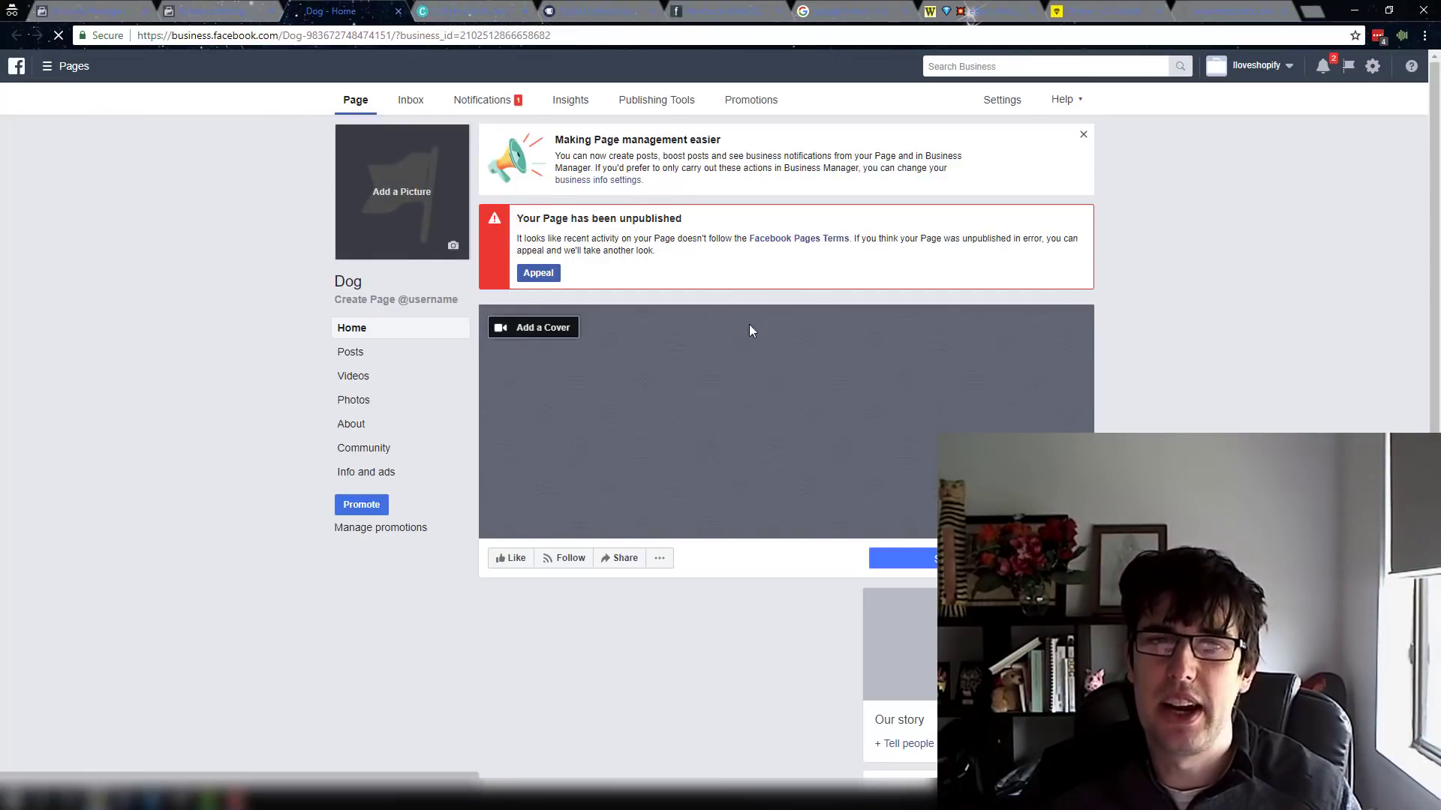
pyautogui.click(1083, 136)
pyautogui.scroll(-1, 615, 518)
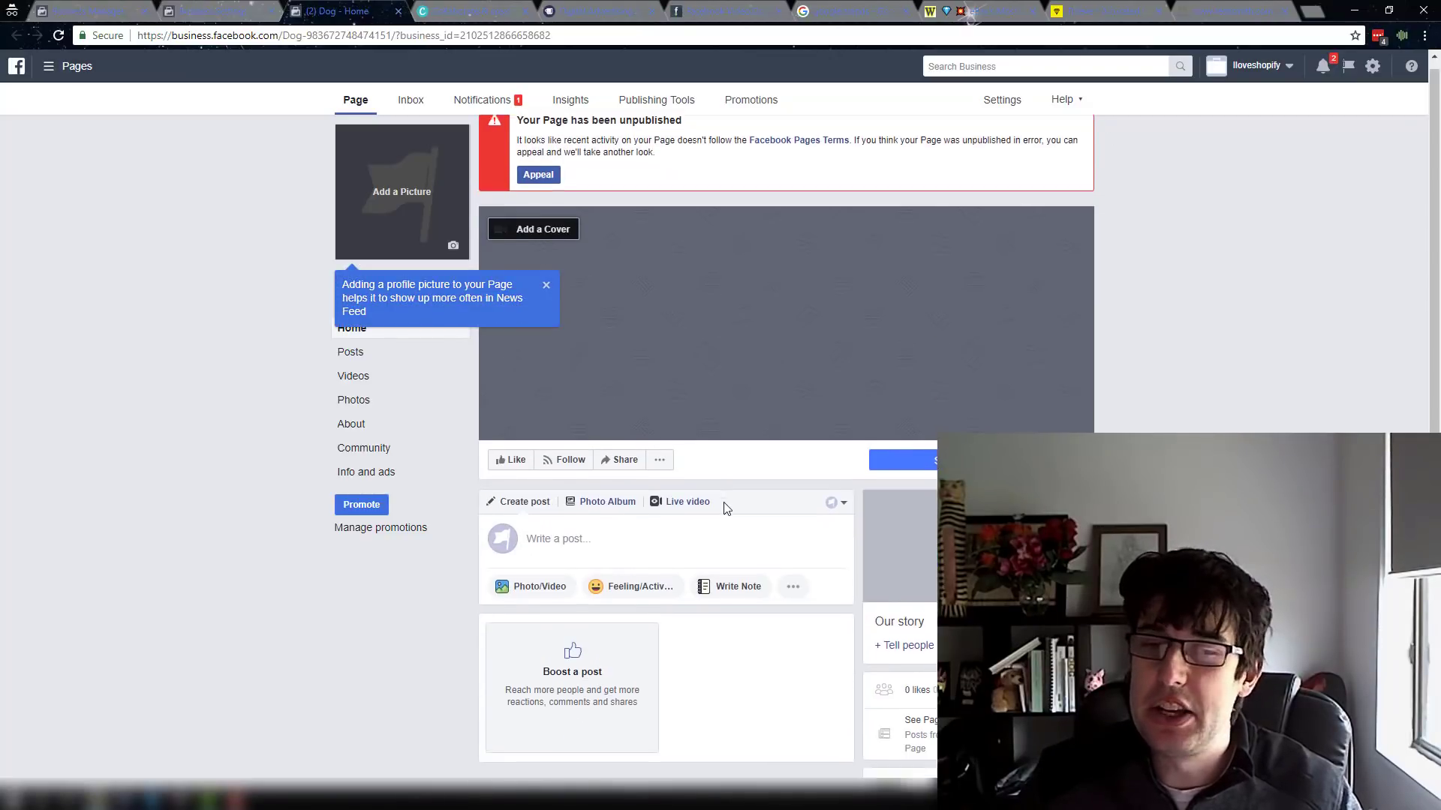
pyautogui.scroll(-2, 852, 446)
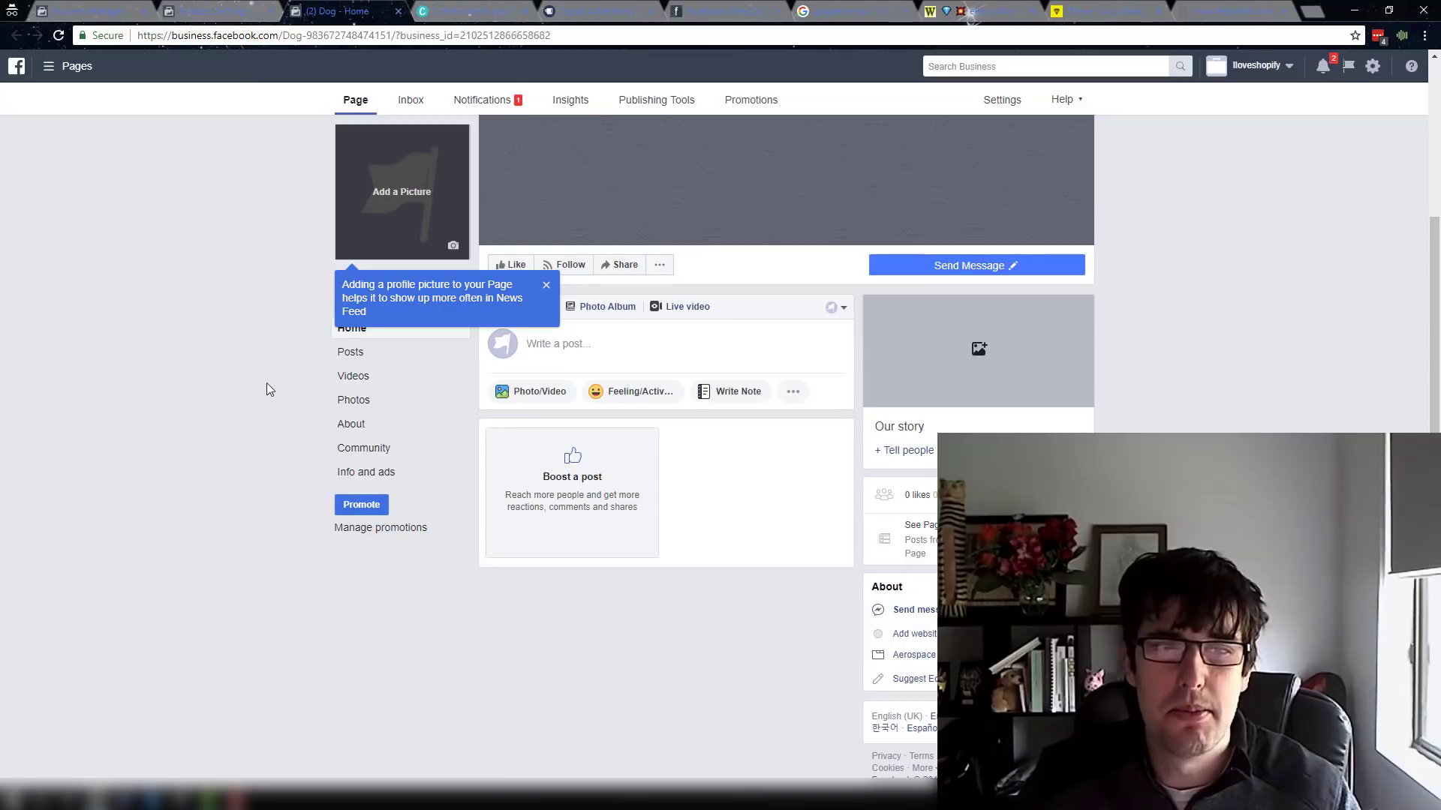
# - Open the Dog page's About section and view the button types offered for Send Message, leaving without changing the button
pyautogui.click(357, 427)
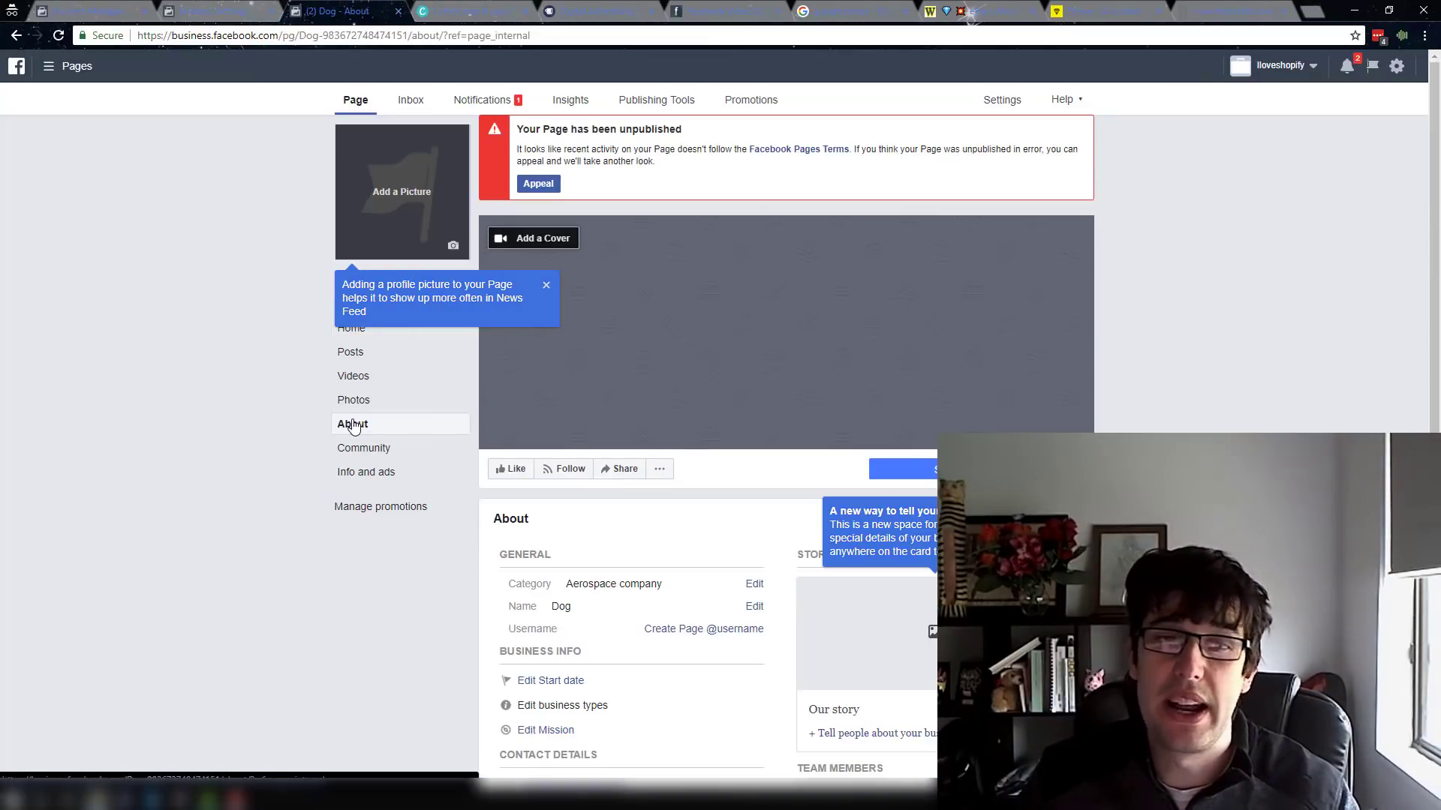
pyautogui.scroll(-1, 353, 426)
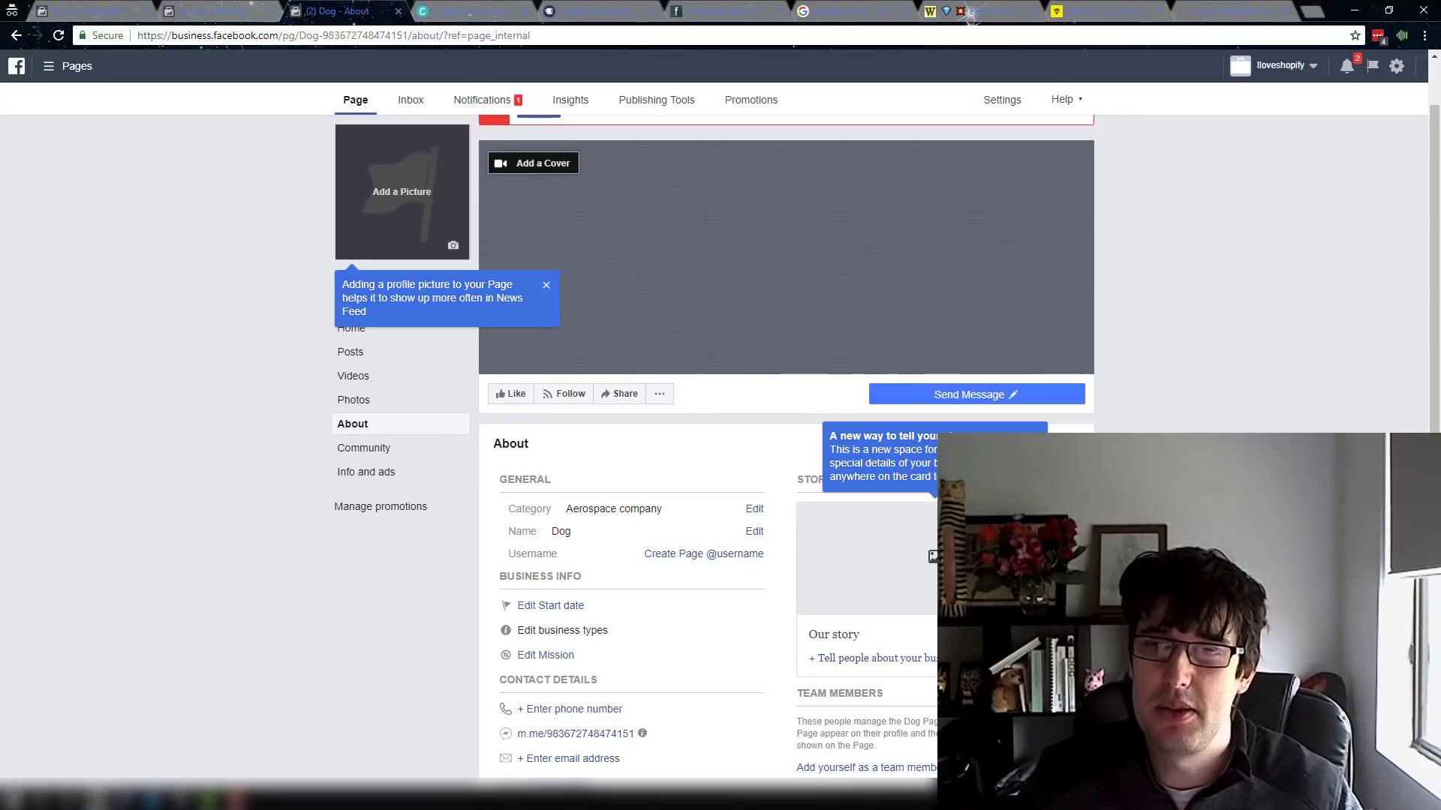
pyautogui.moveTo(959, 398)
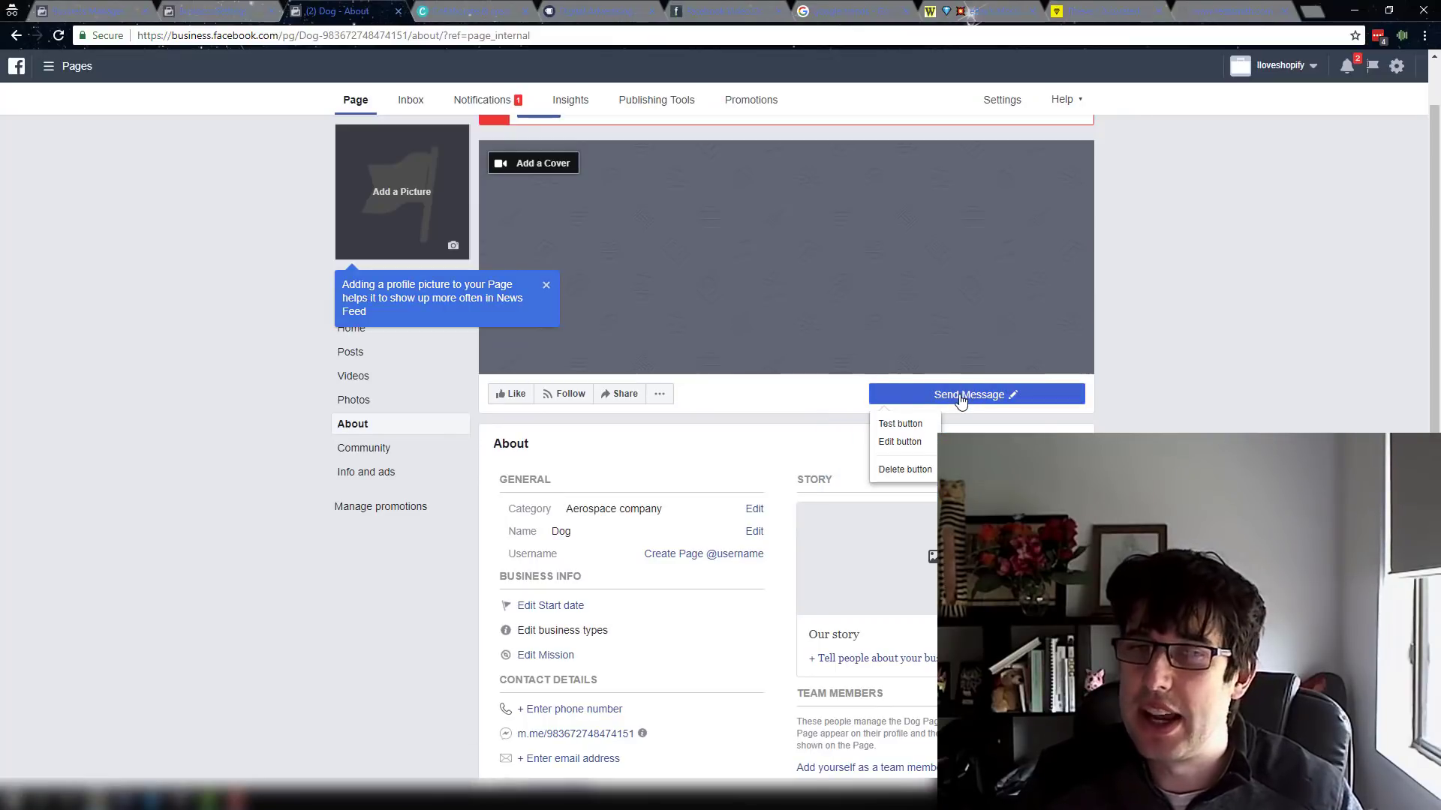
pyautogui.click(906, 442)
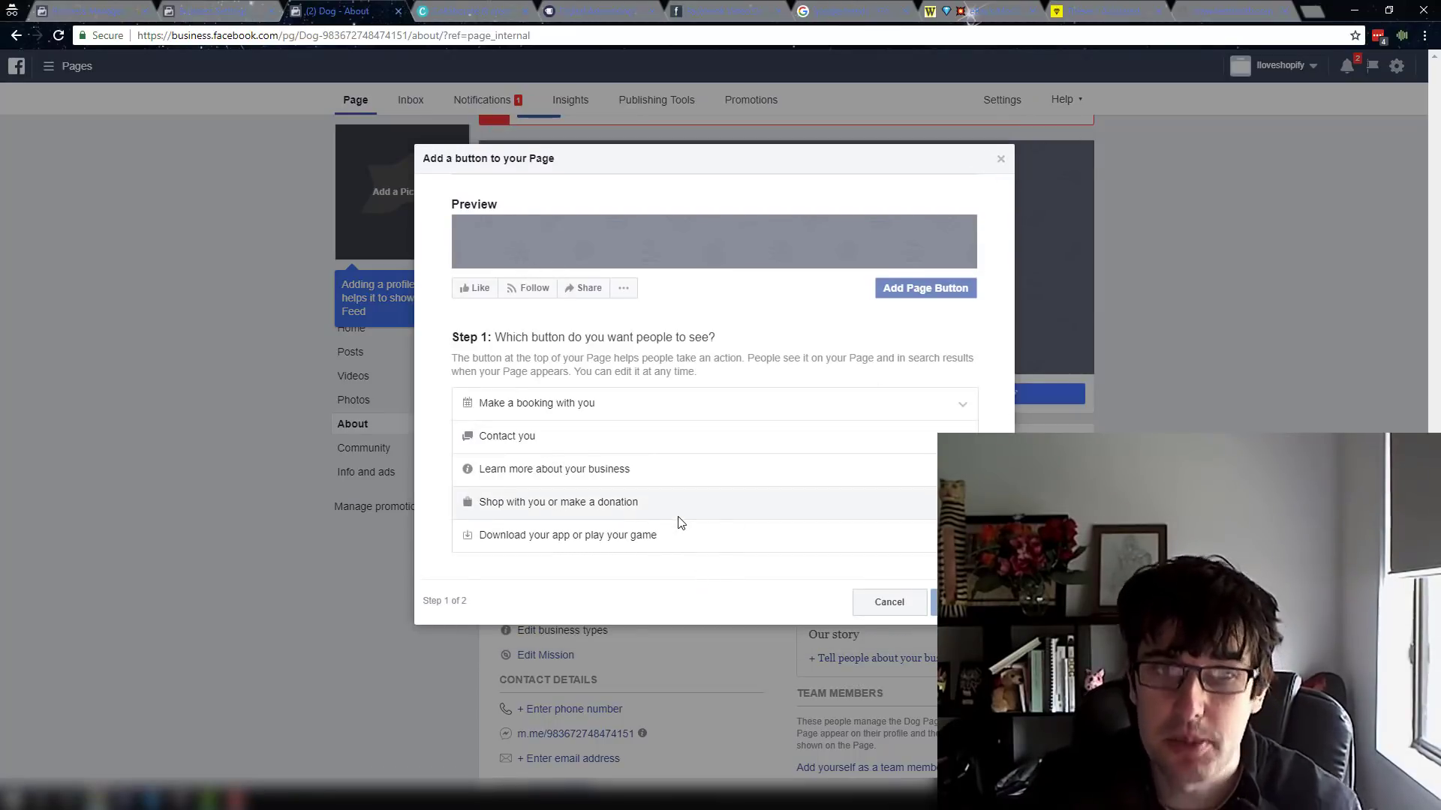
pyautogui.click(1001, 159)
# - Examine the Dog page's business info, contact details and other editable About entries
pyautogui.scroll(-3, 634, 600)
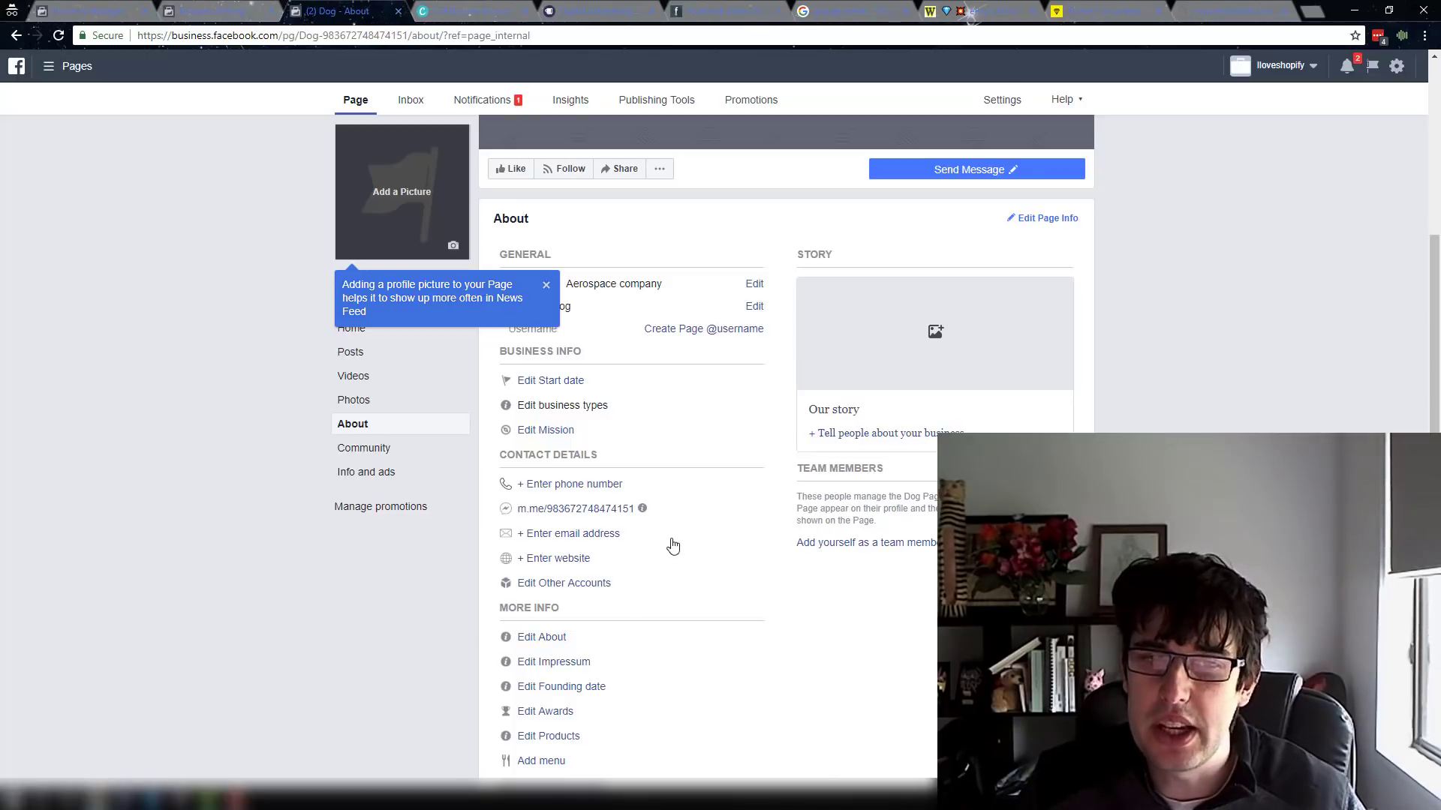
pyautogui.scroll(-2, 670, 546)
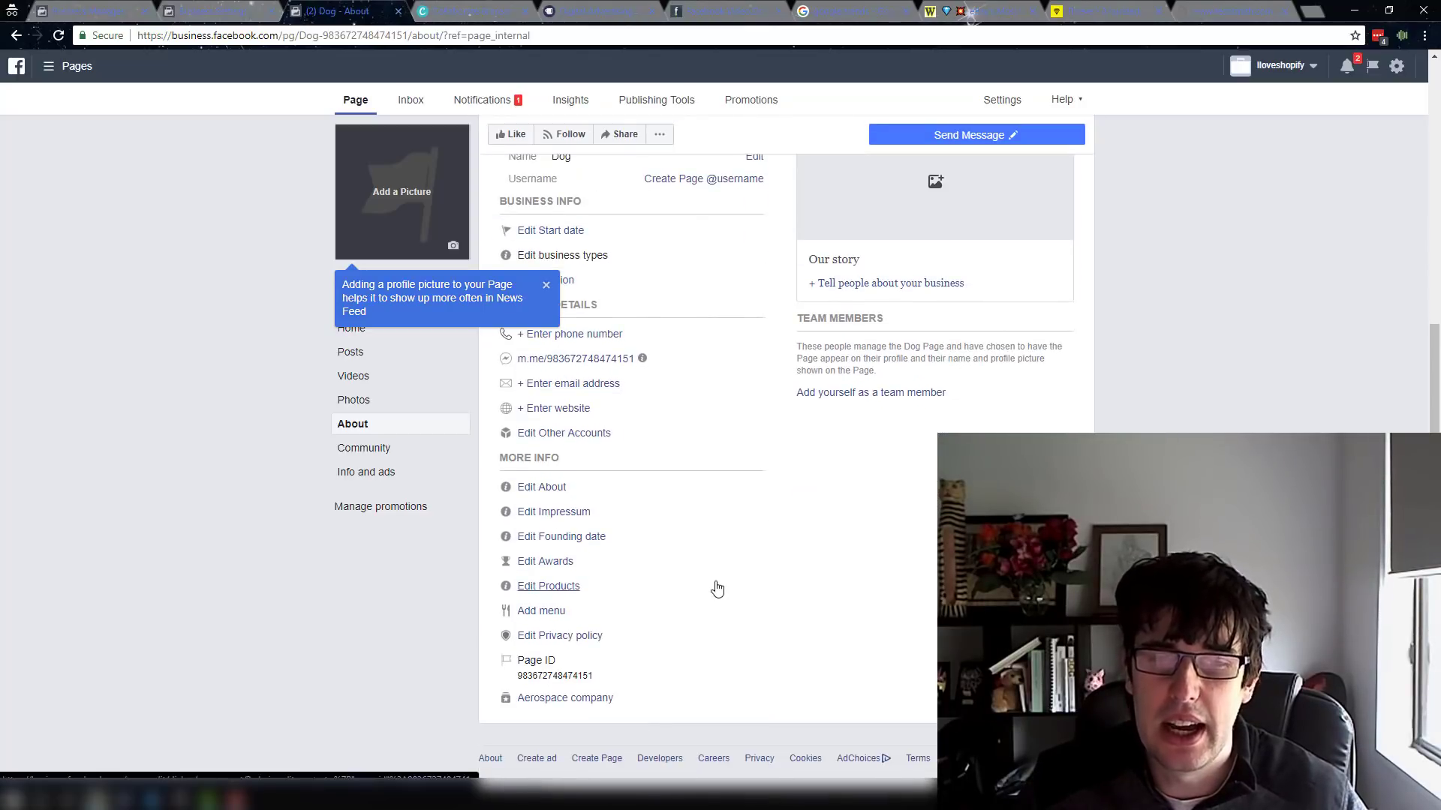
# - Return to the start of the Dog page's About section and dismiss the profile picture tip
pyautogui.scroll(1, 716, 589)
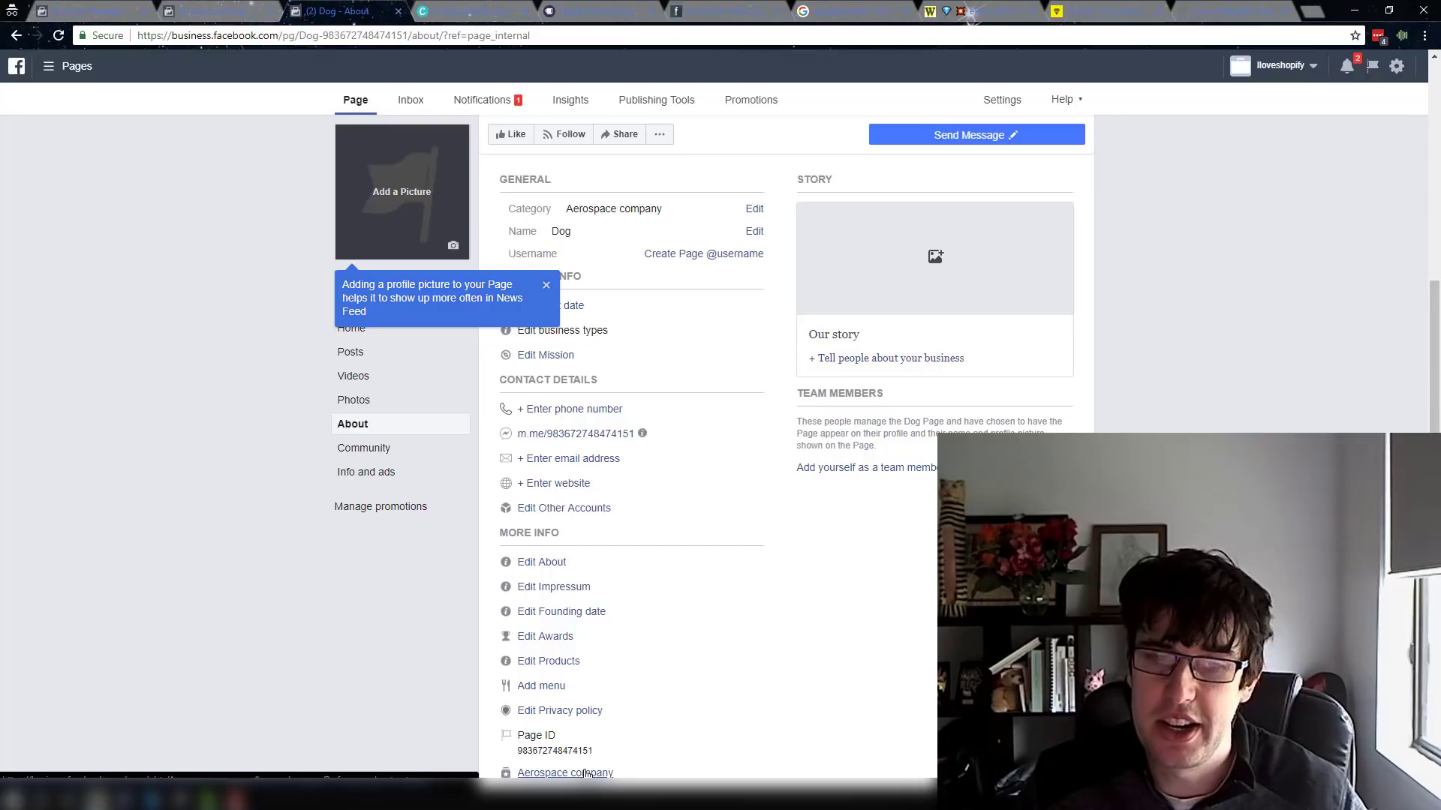
pyautogui.scroll(1, 711, 611)
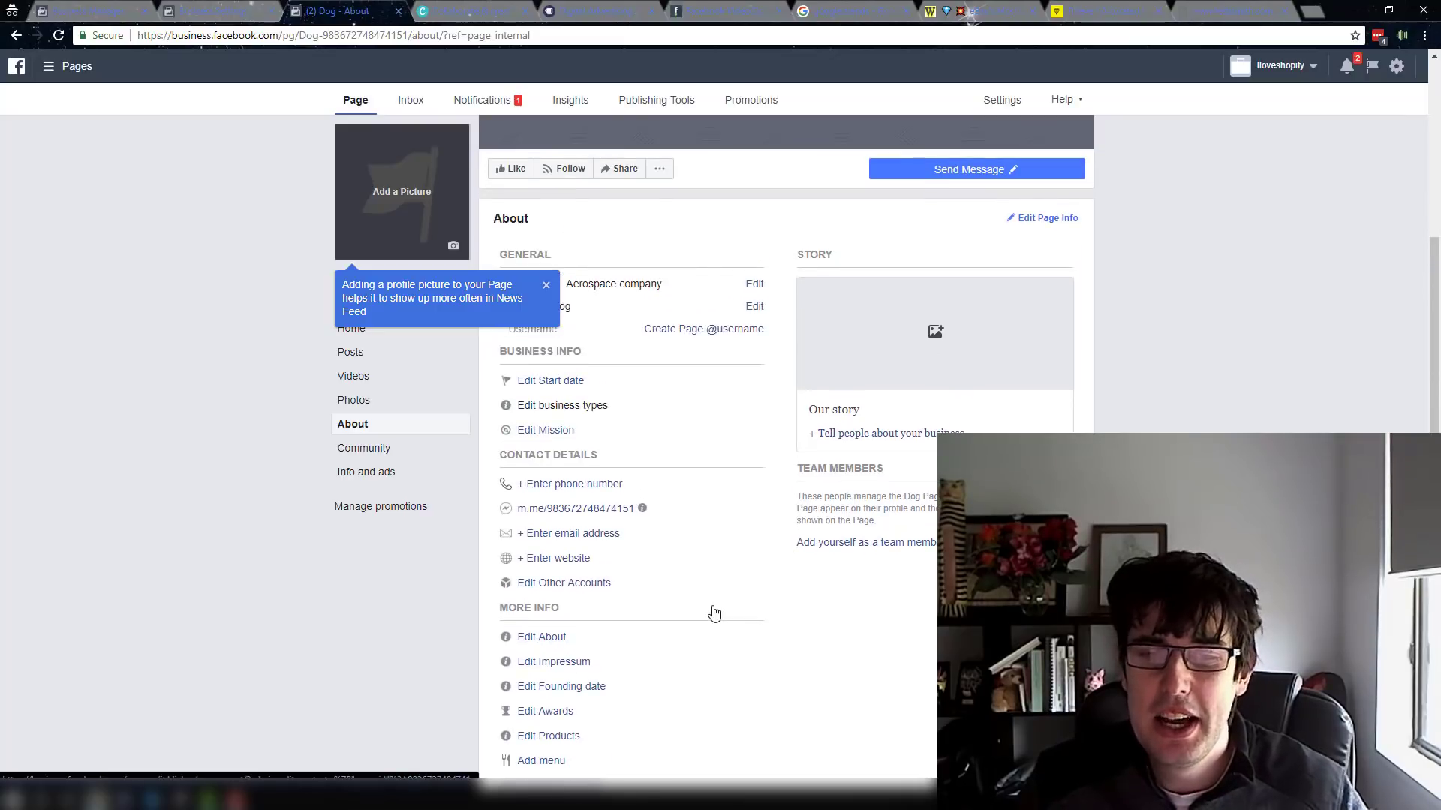
pyautogui.scroll(4, 744, 522)
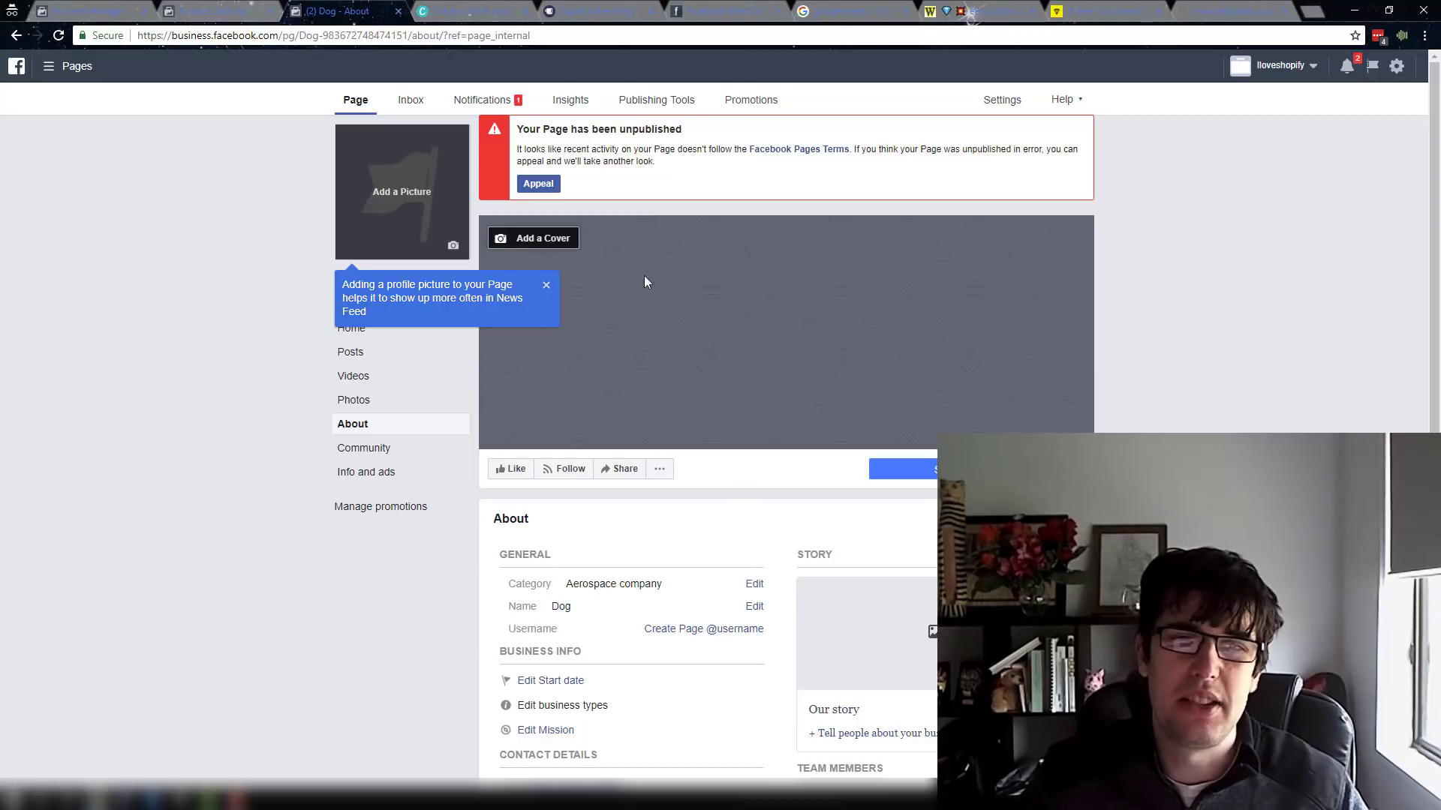
pyautogui.click(546, 286)
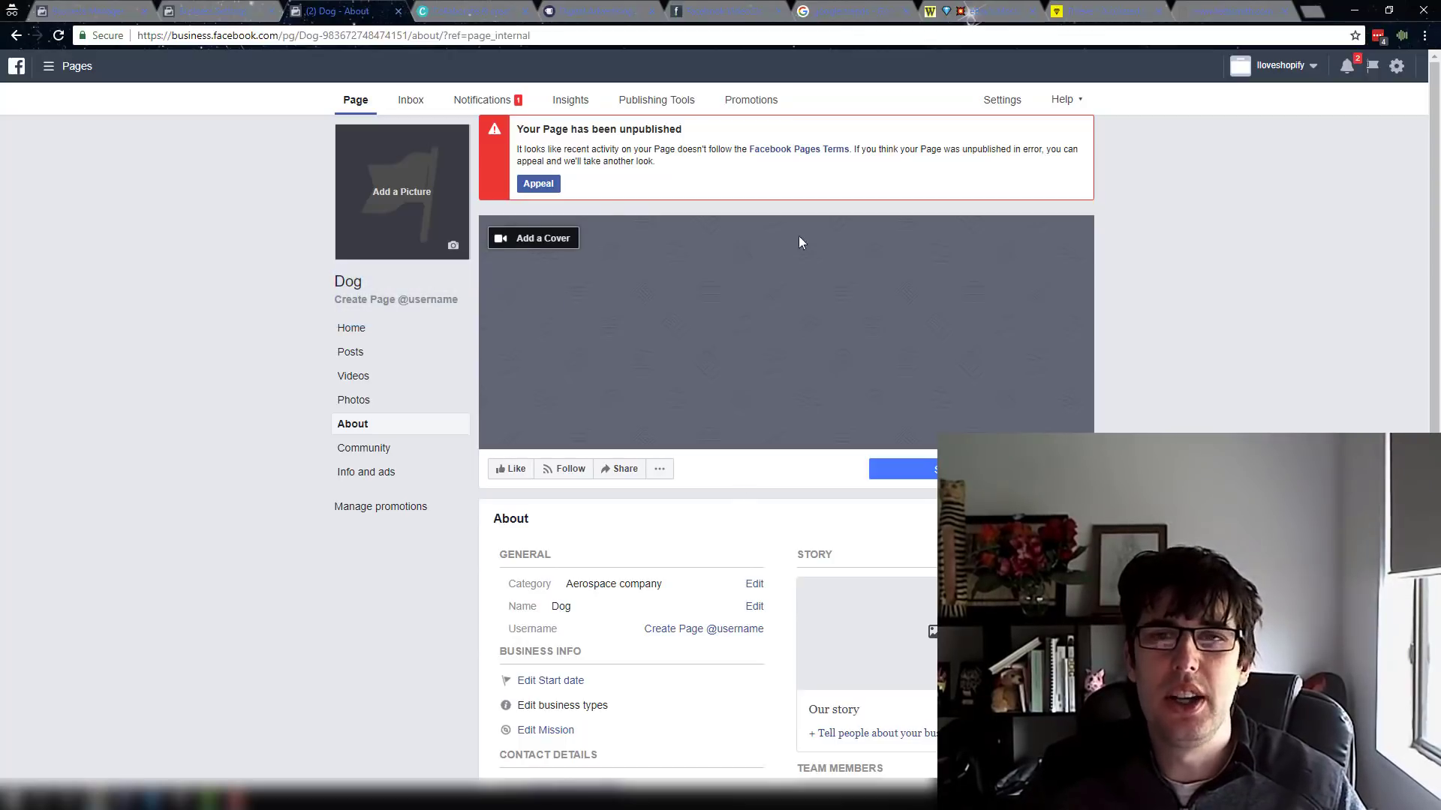
# - Open the Dog page's settings, dismiss the new feature notice and look over the General options
pyautogui.click(995, 103)
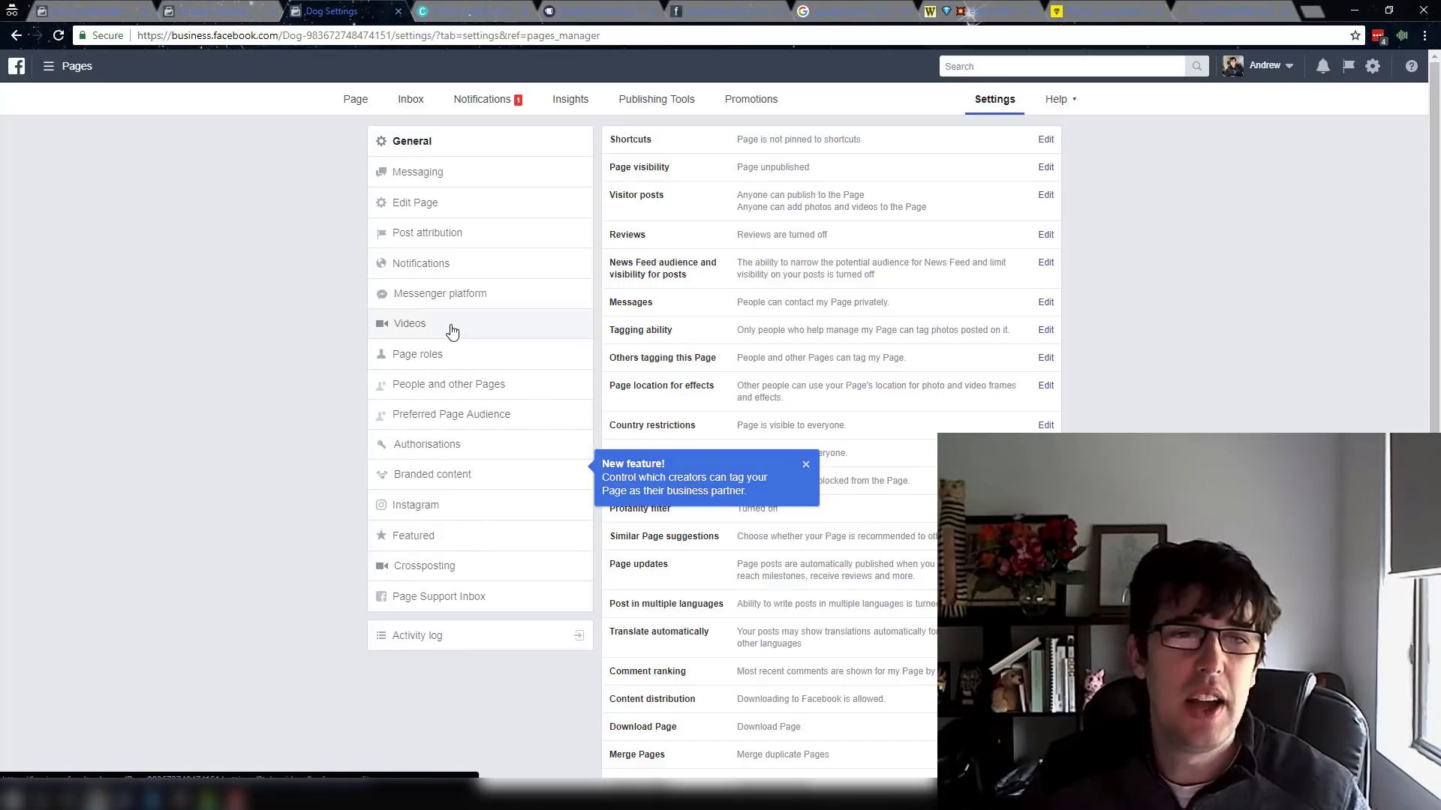
pyautogui.click(806, 465)
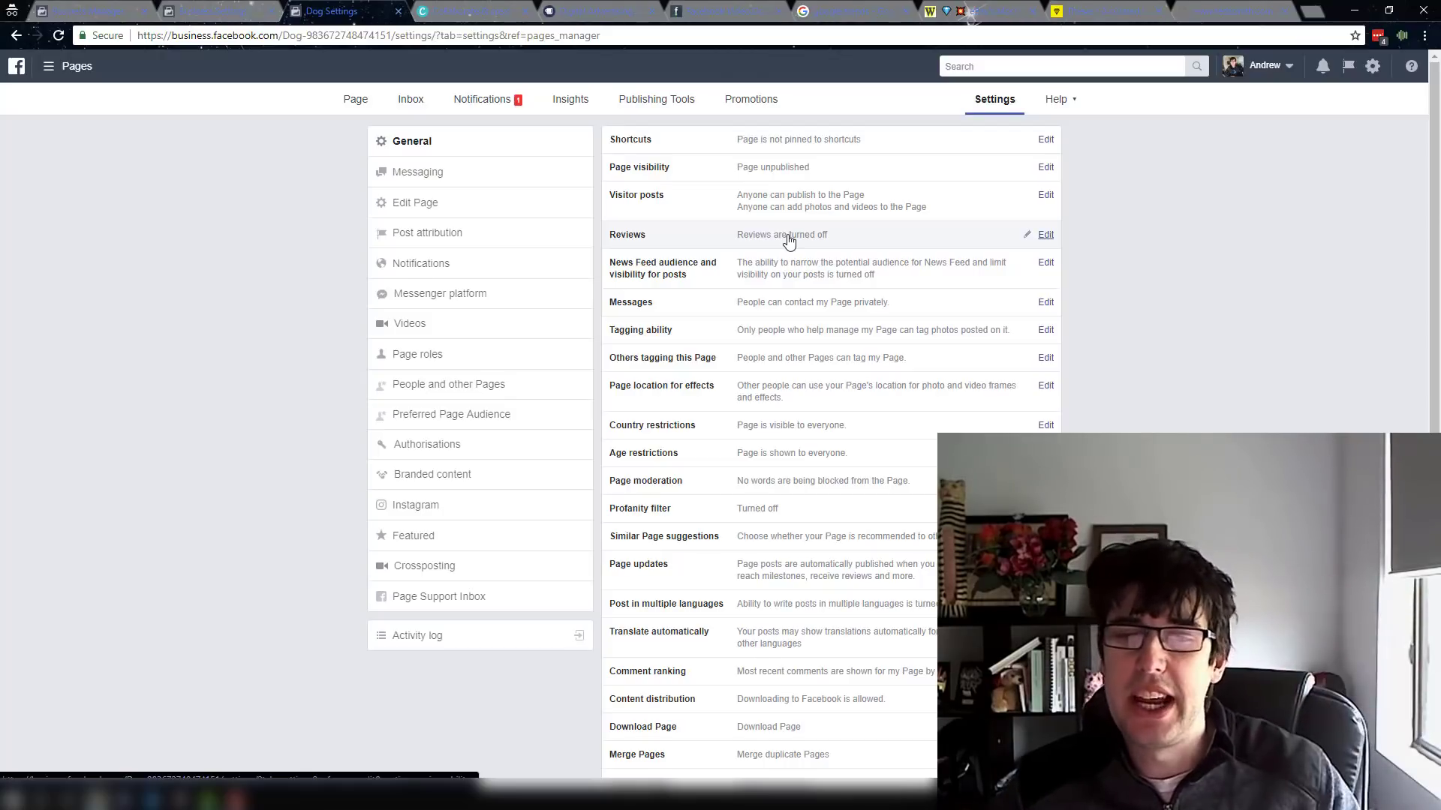
pyautogui.scroll(-2, 861, 358)
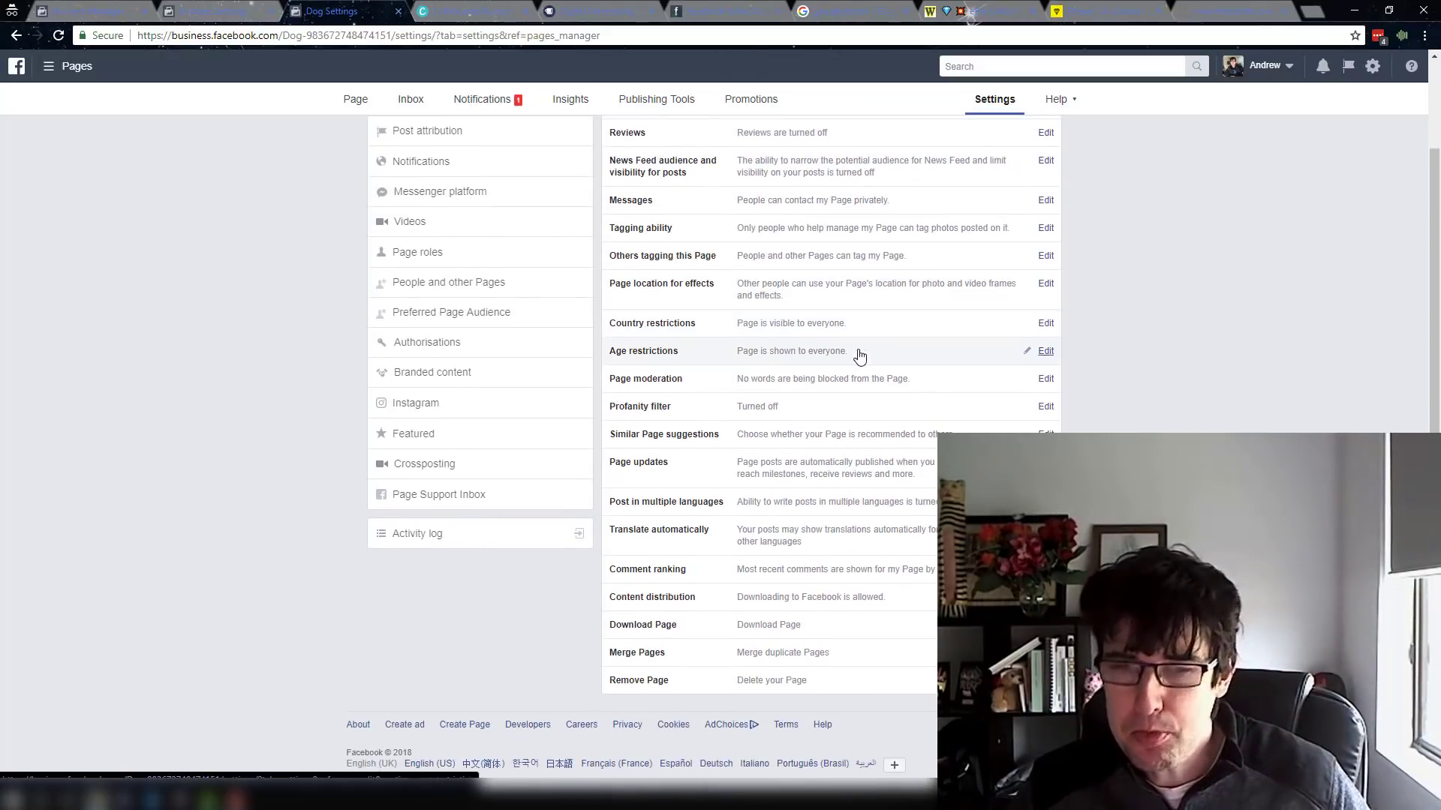
pyautogui.scroll(1, 859, 354)
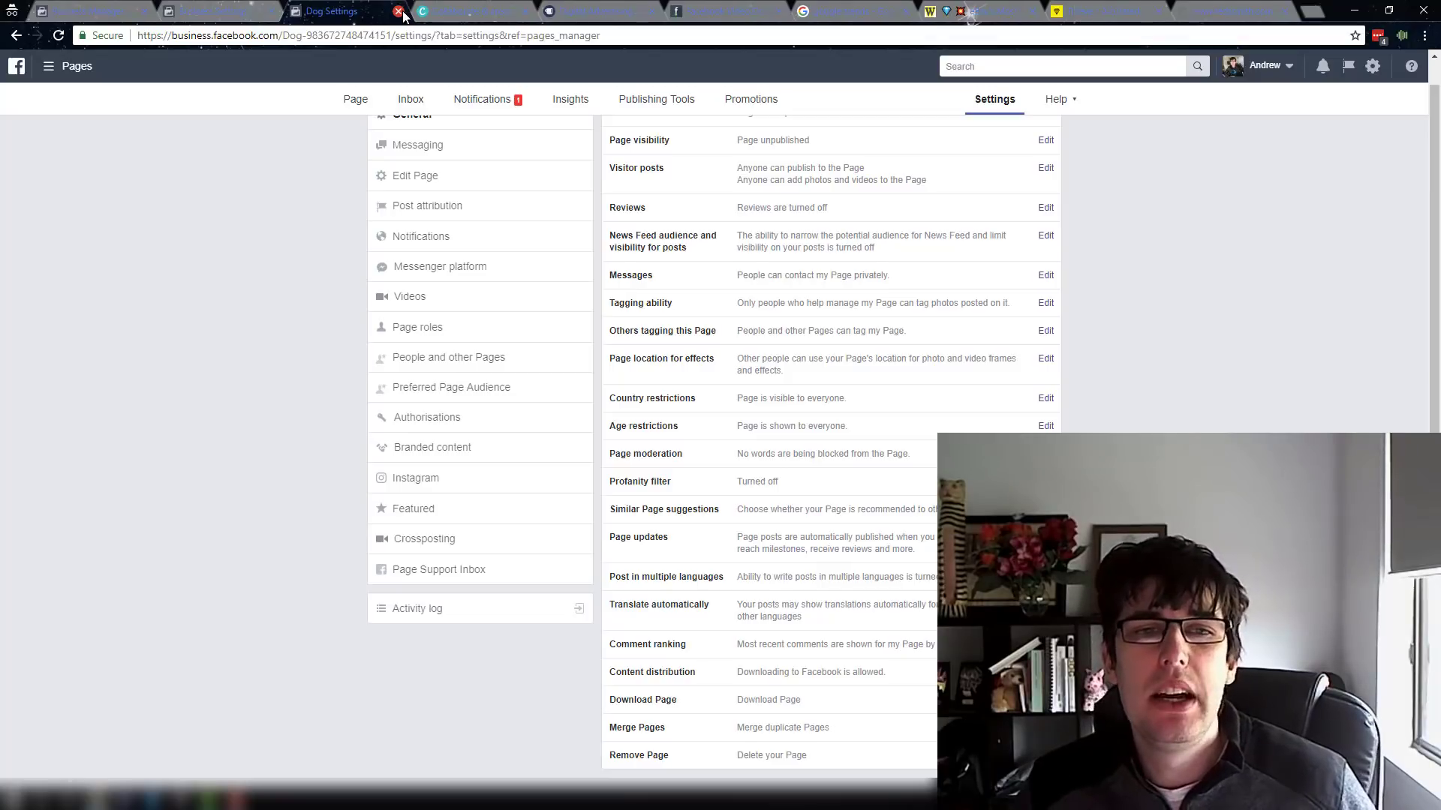
pyautogui.scroll(1, 482, 440)
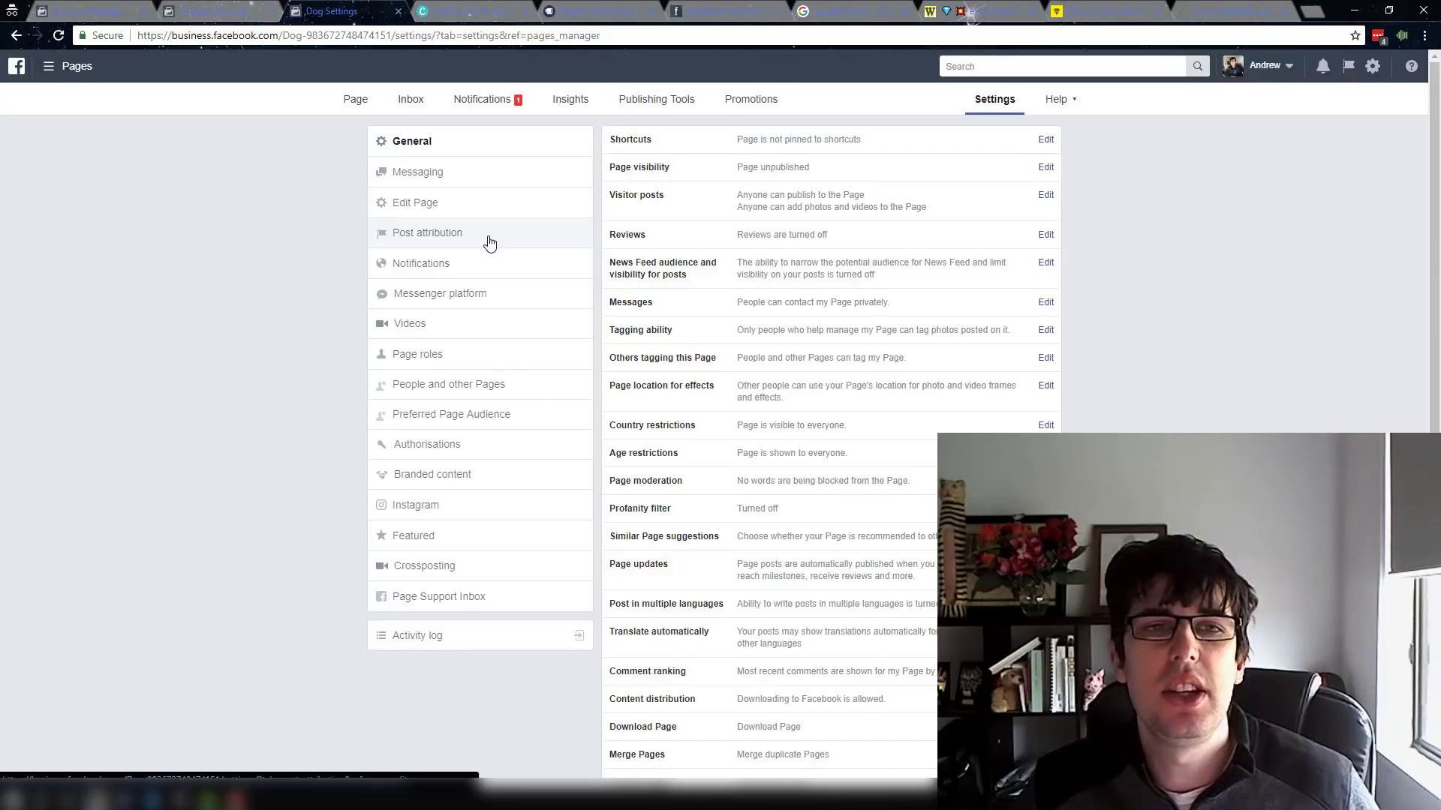
pyautogui.moveTo(660, 92); pyautogui.dragTo(669, 90)
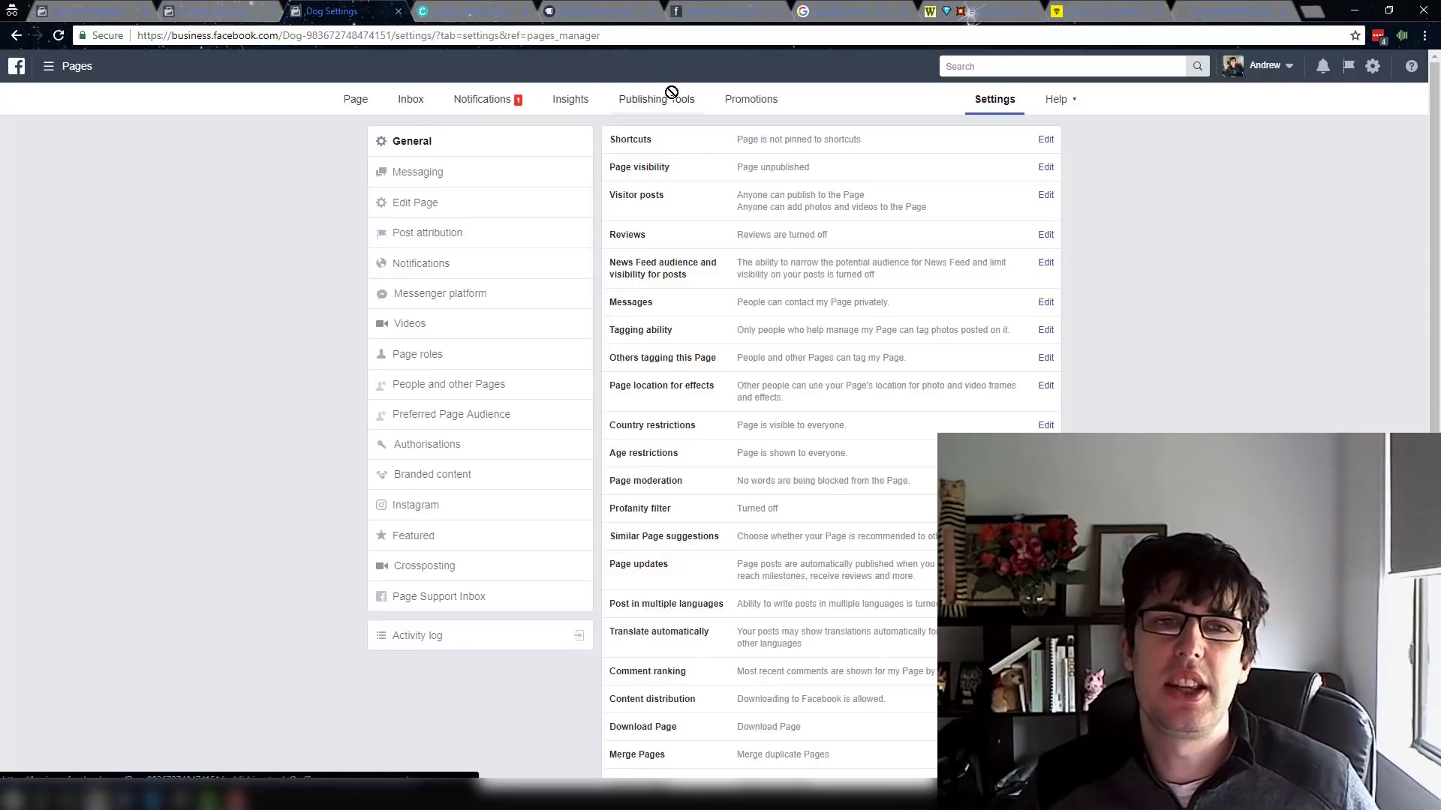
# - Open the Dog page's Insights and look over the last 7 days' overview
pyautogui.click(572, 98)
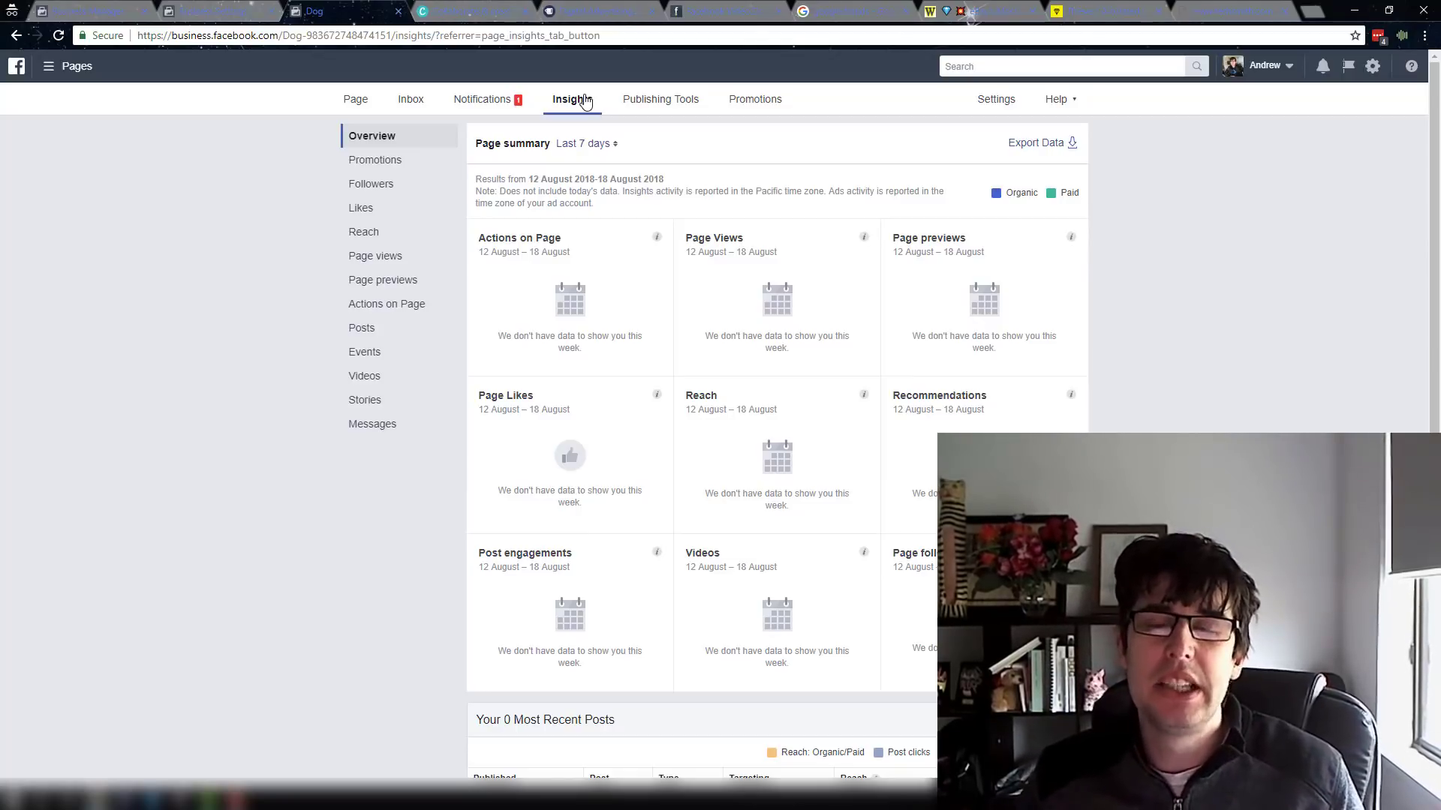
pyautogui.scroll(-2, 588, 177)
pyautogui.scroll(2, 587, 203)
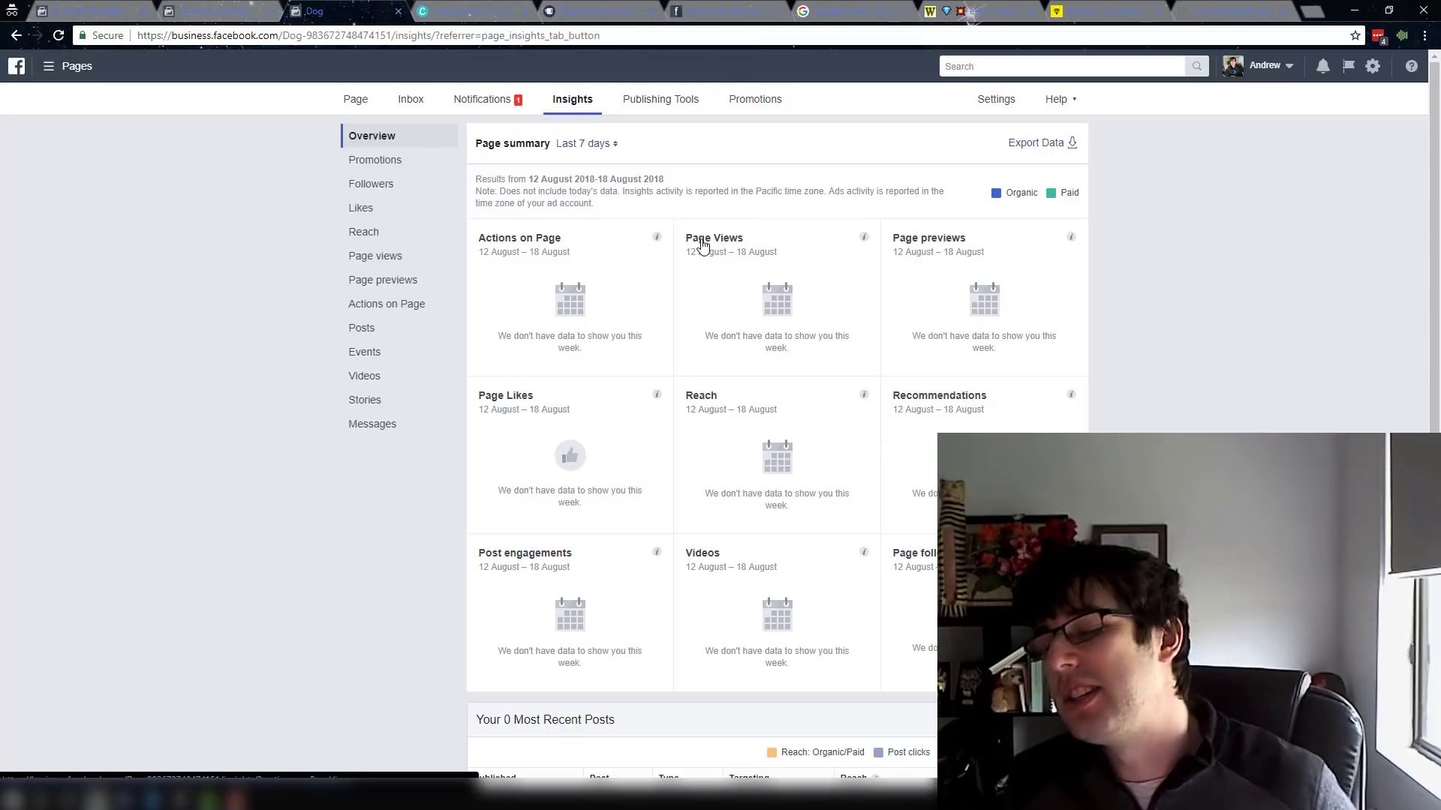
# - Close the Dog page, return to Business Settings and look through the ad accounts, apps, Instagram accounts and projects
pyautogui.click(243, 9)
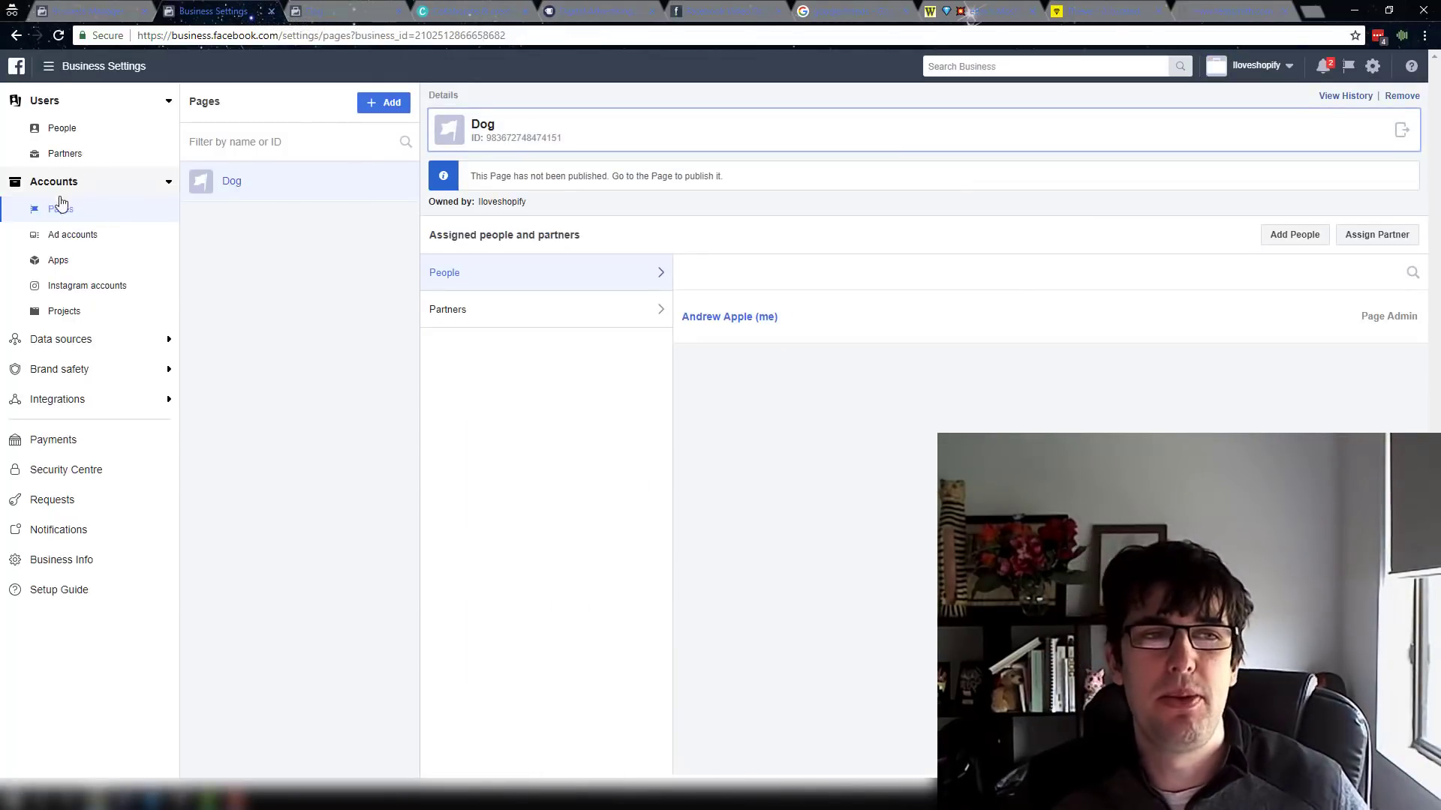
pyautogui.click(399, 11)
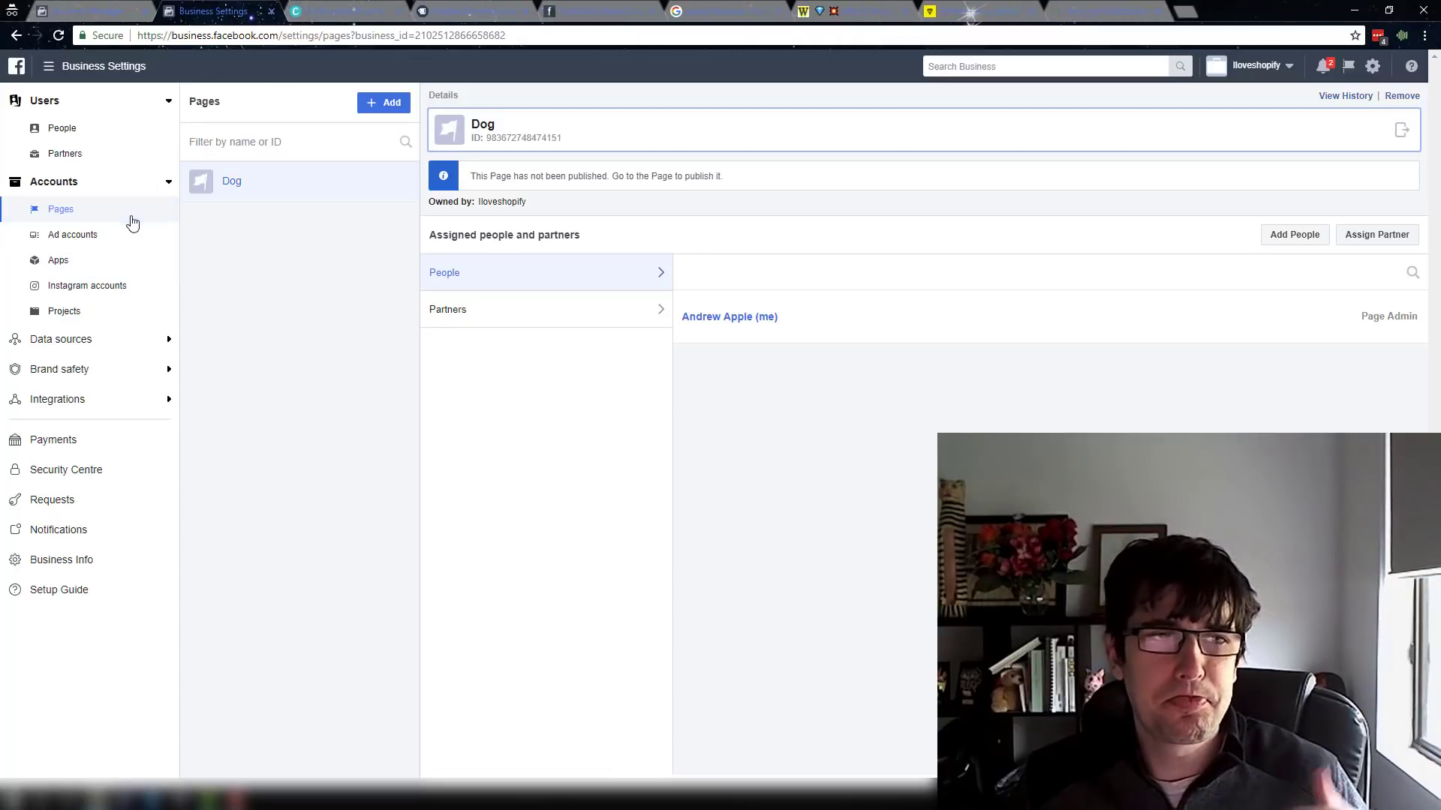
pyautogui.click(73, 235)
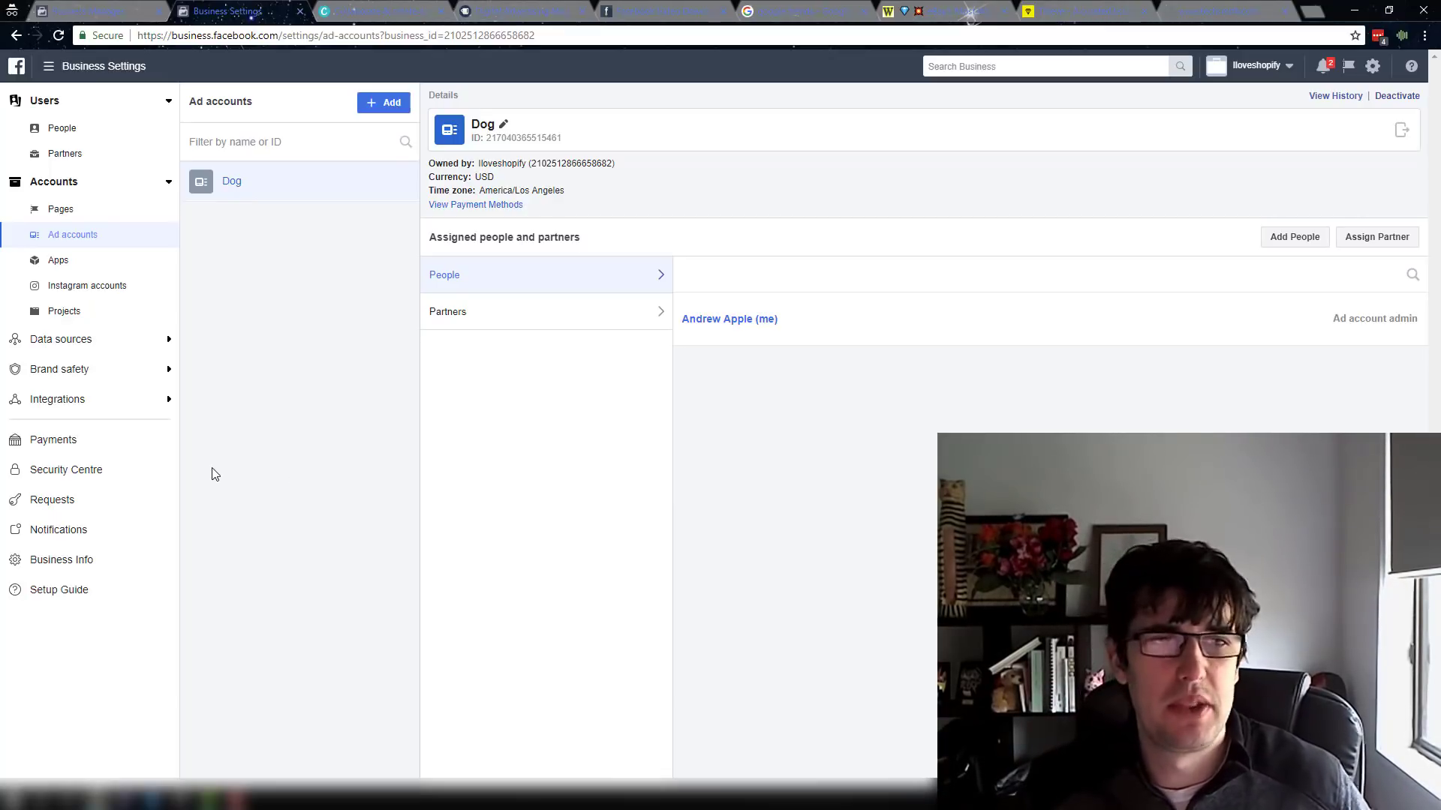
pyautogui.click(87, 264)
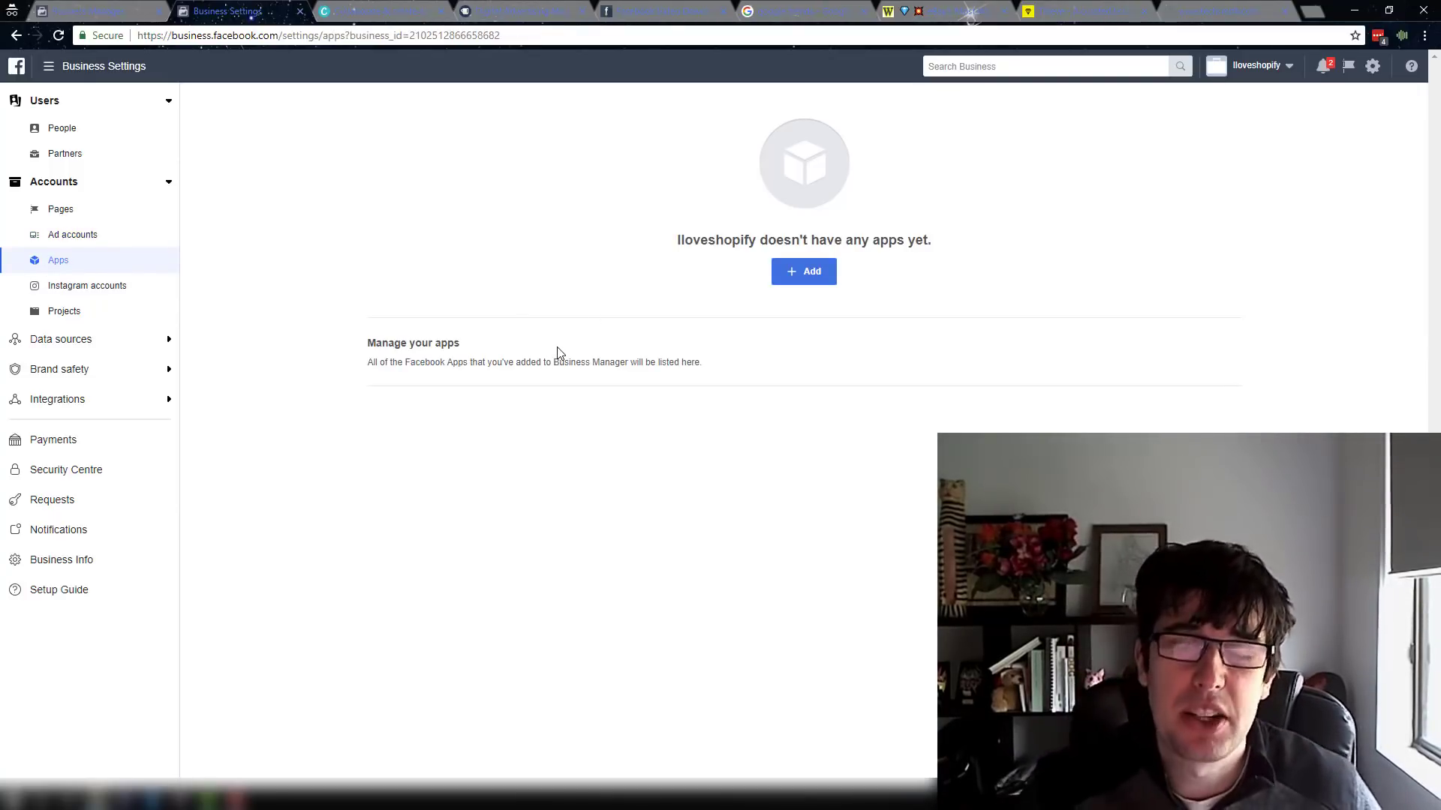
pyautogui.click(76, 297)
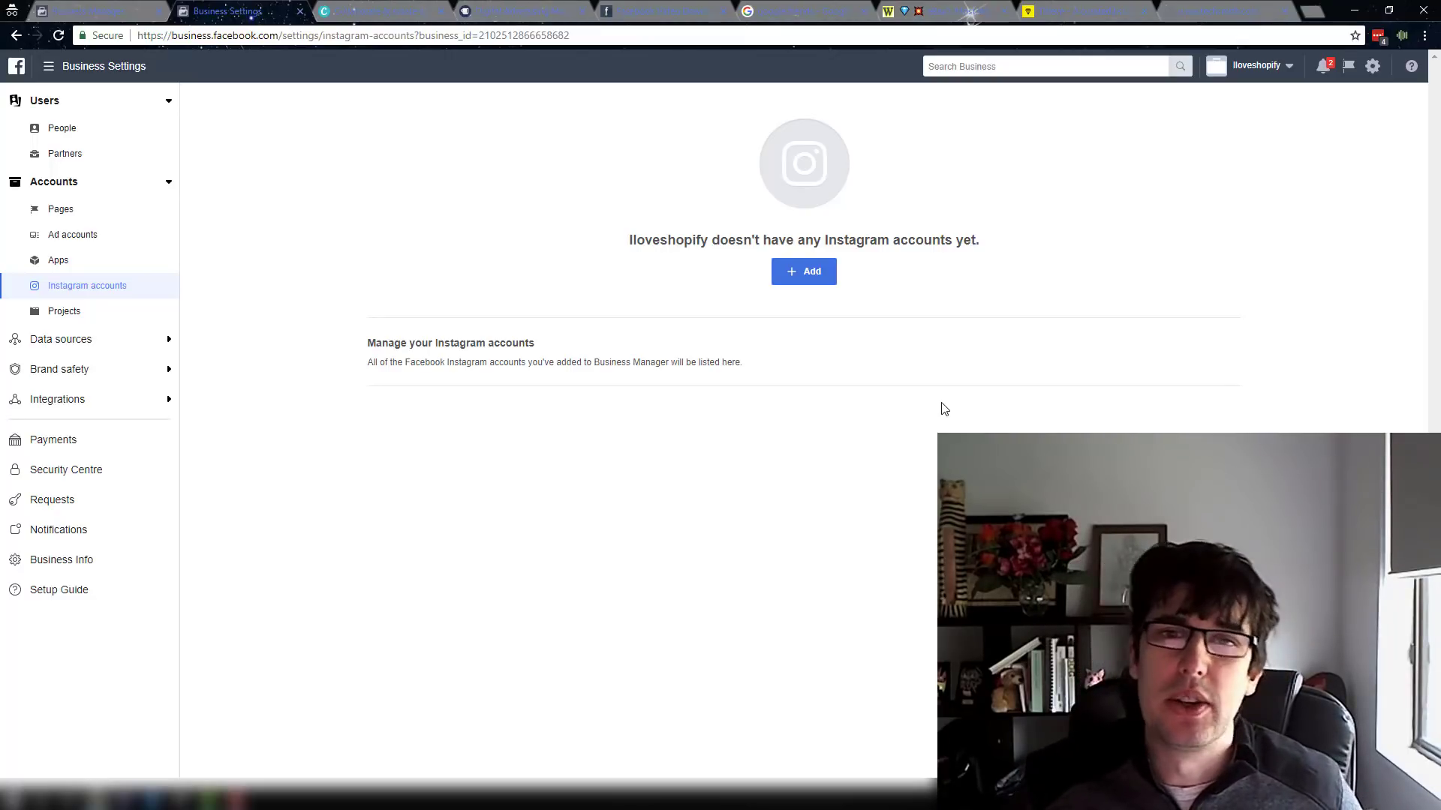
pyautogui.click(64, 312)
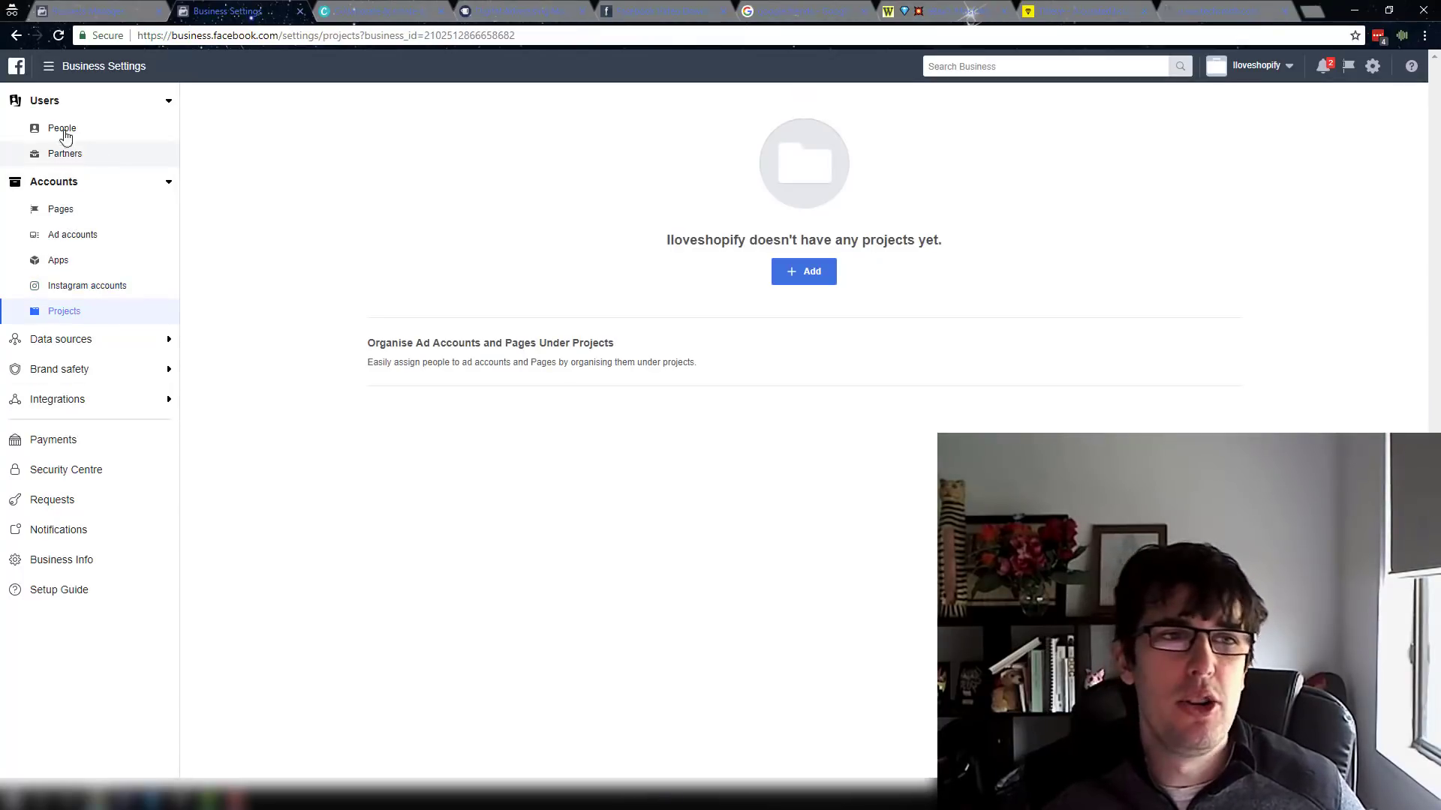
# - Expand the business's data sources and show its catalogues
pyautogui.click(60, 68)
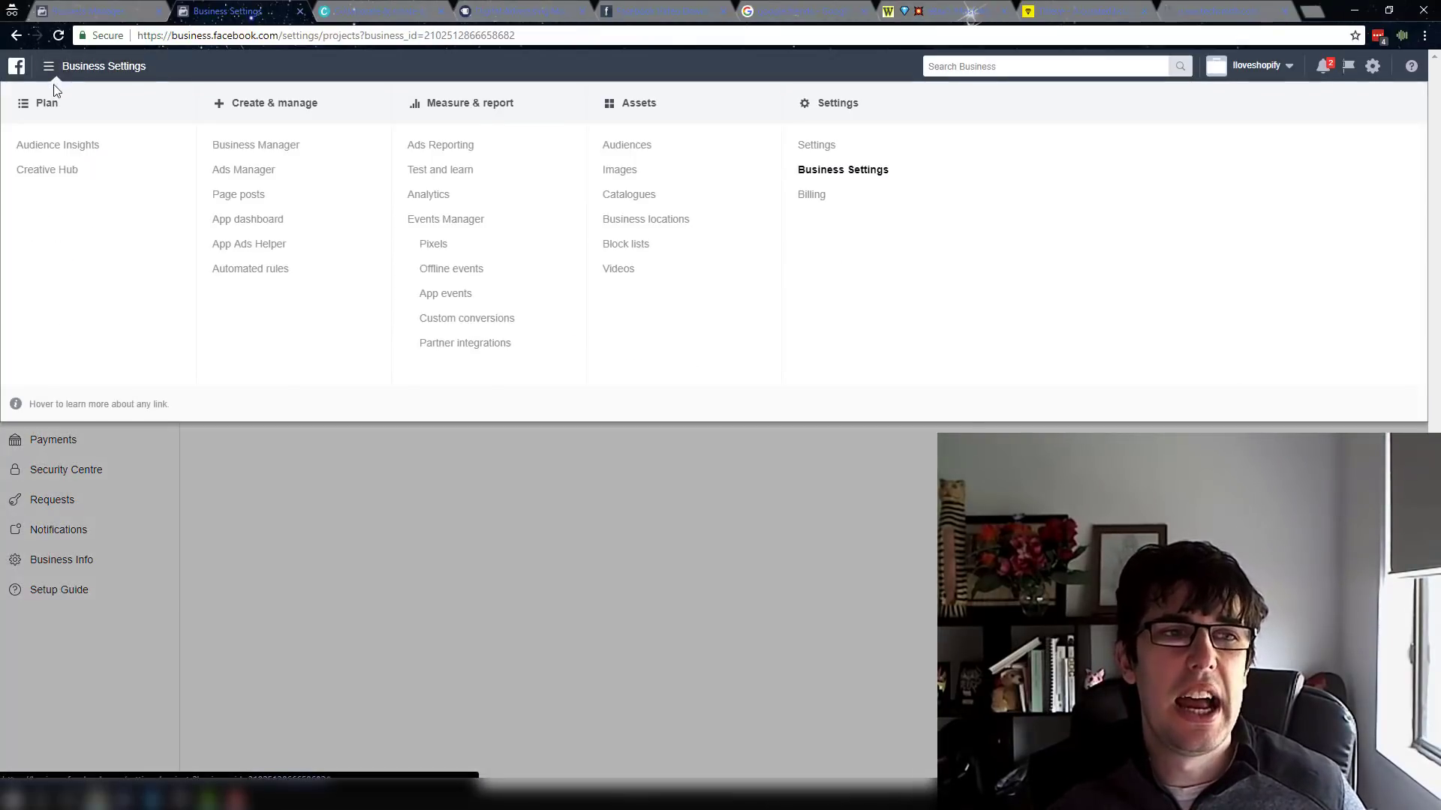
pyautogui.click(398, 582)
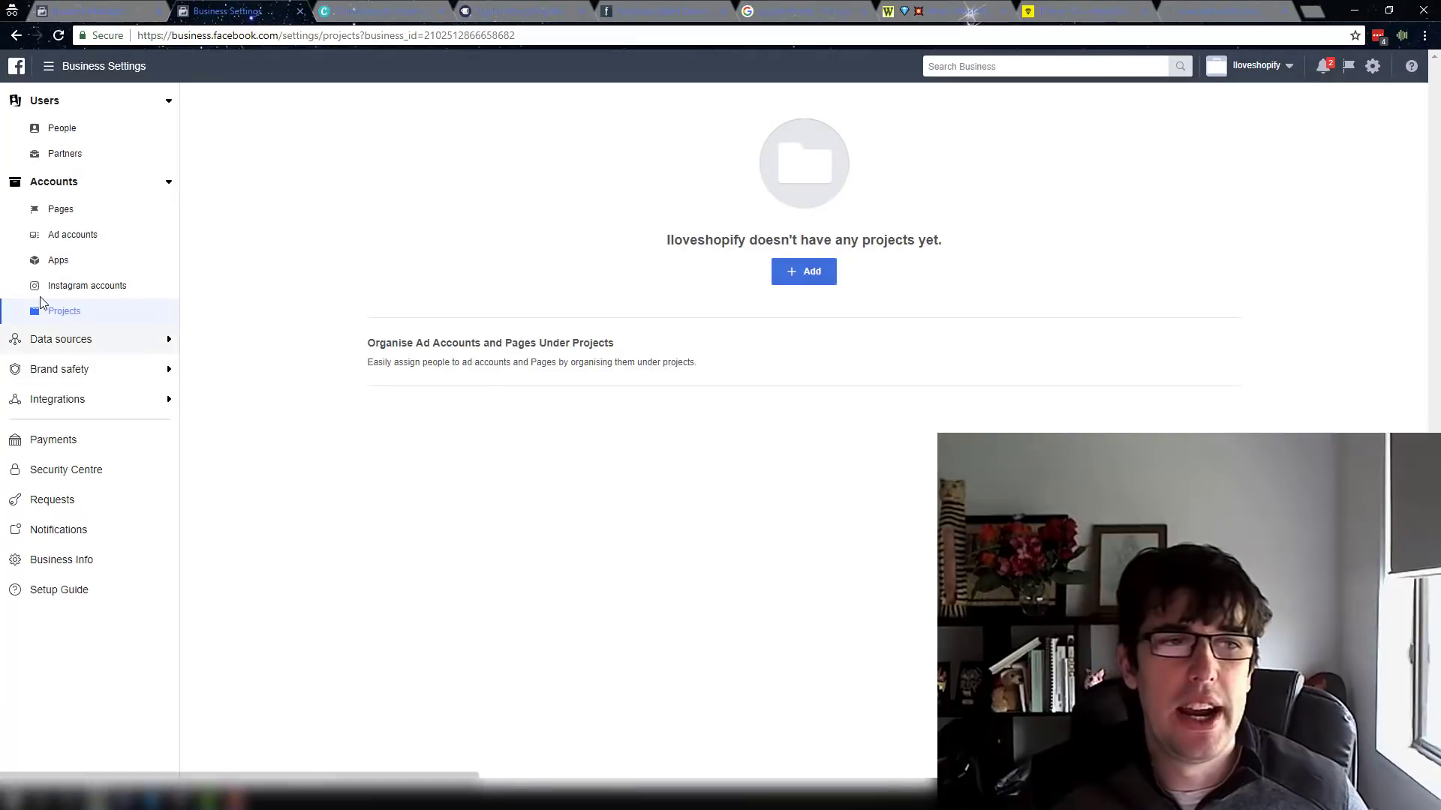
pyautogui.click(61, 347)
pyautogui.click(79, 375)
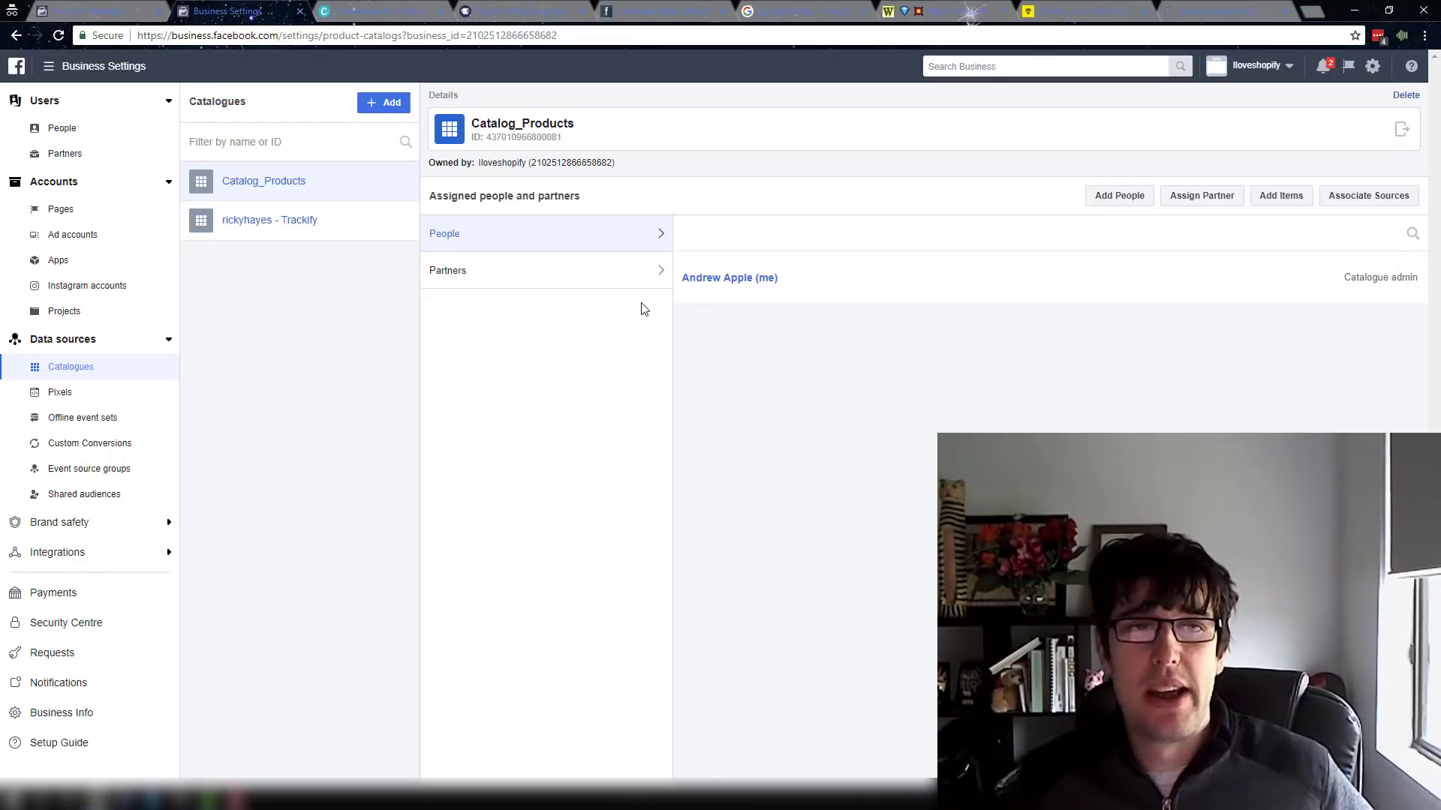
# - Open Catalog_Products in the catalogue manager and look over its diagnostics
pyautogui.click(1402, 129)
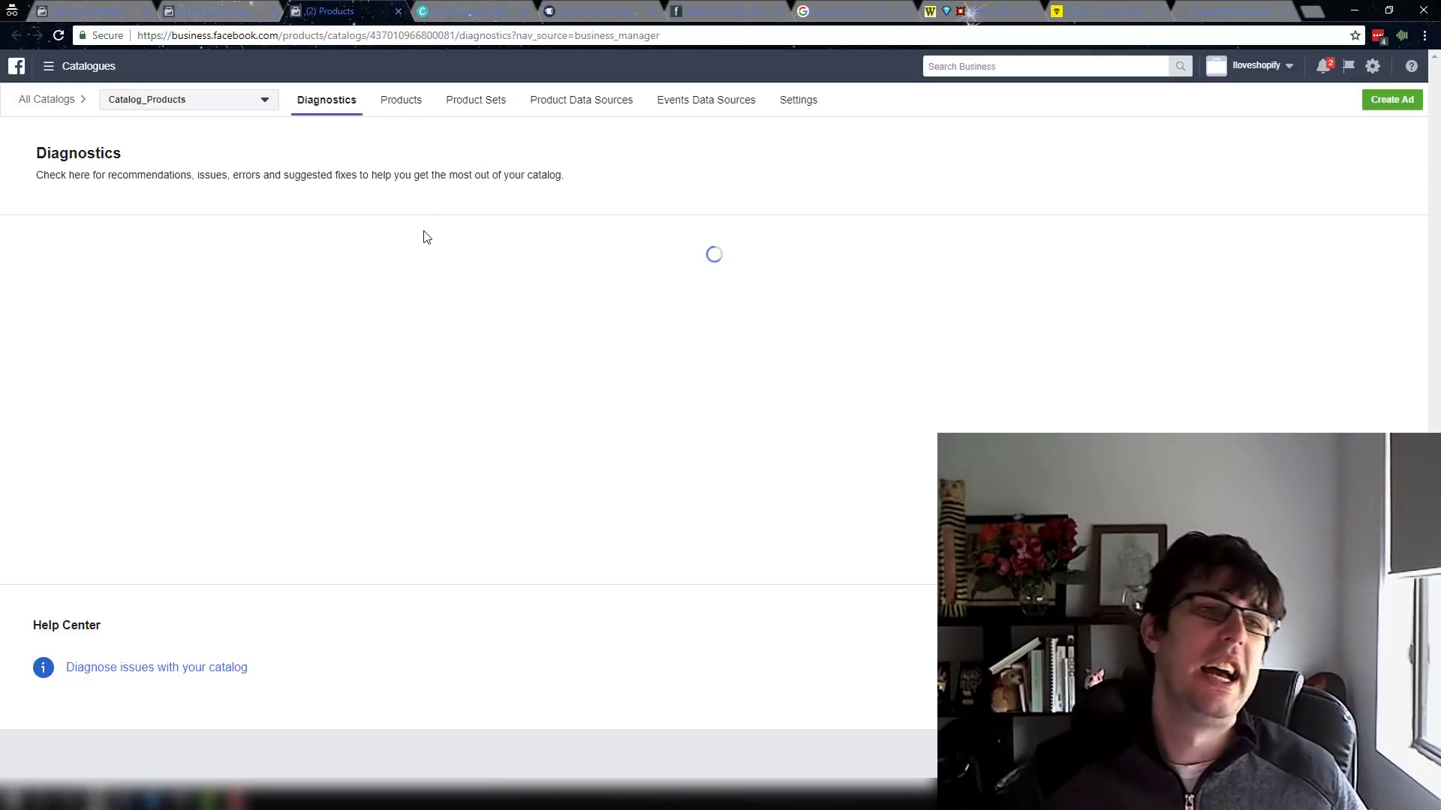
pyautogui.scroll(-5, 502, 364)
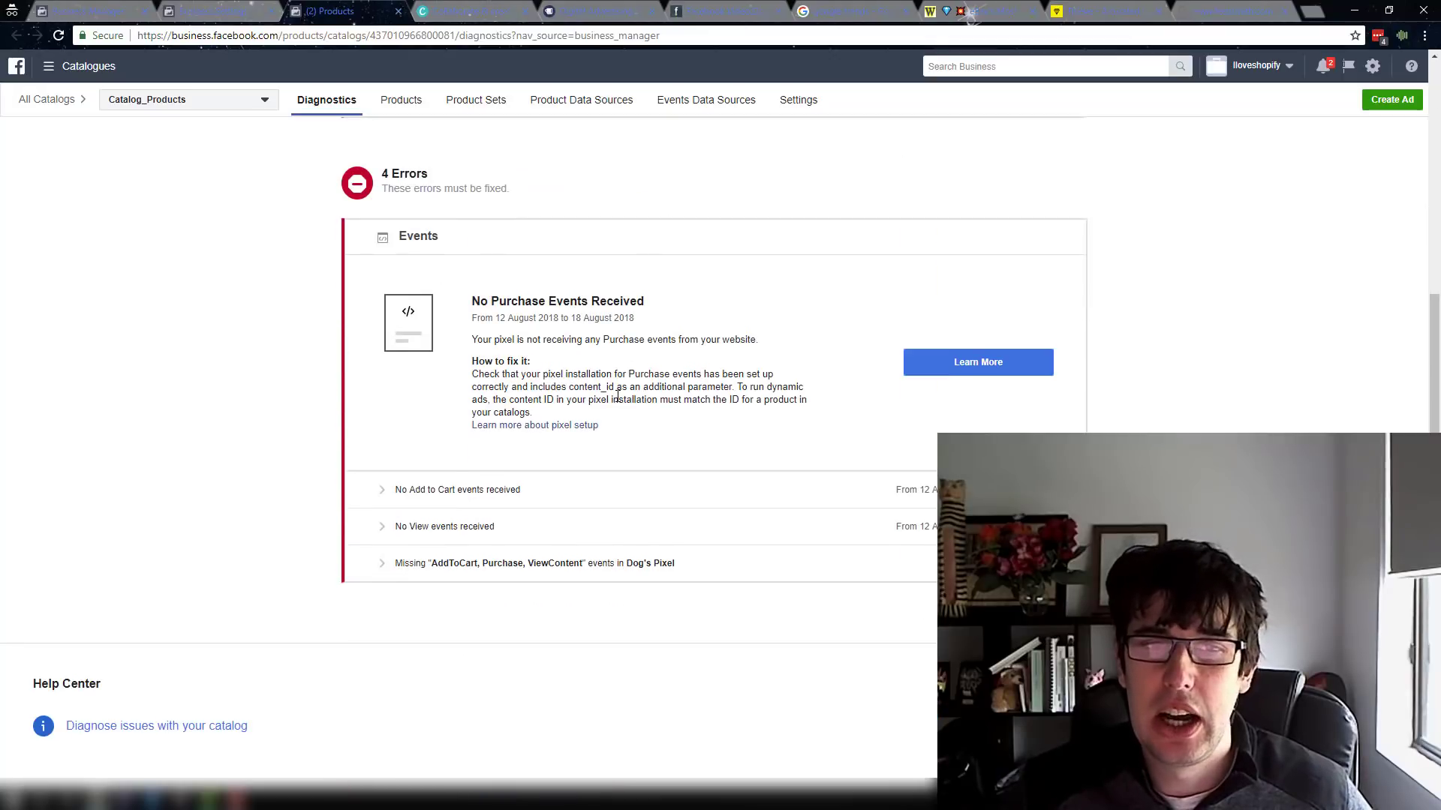
pyautogui.scroll(4, 647, 505)
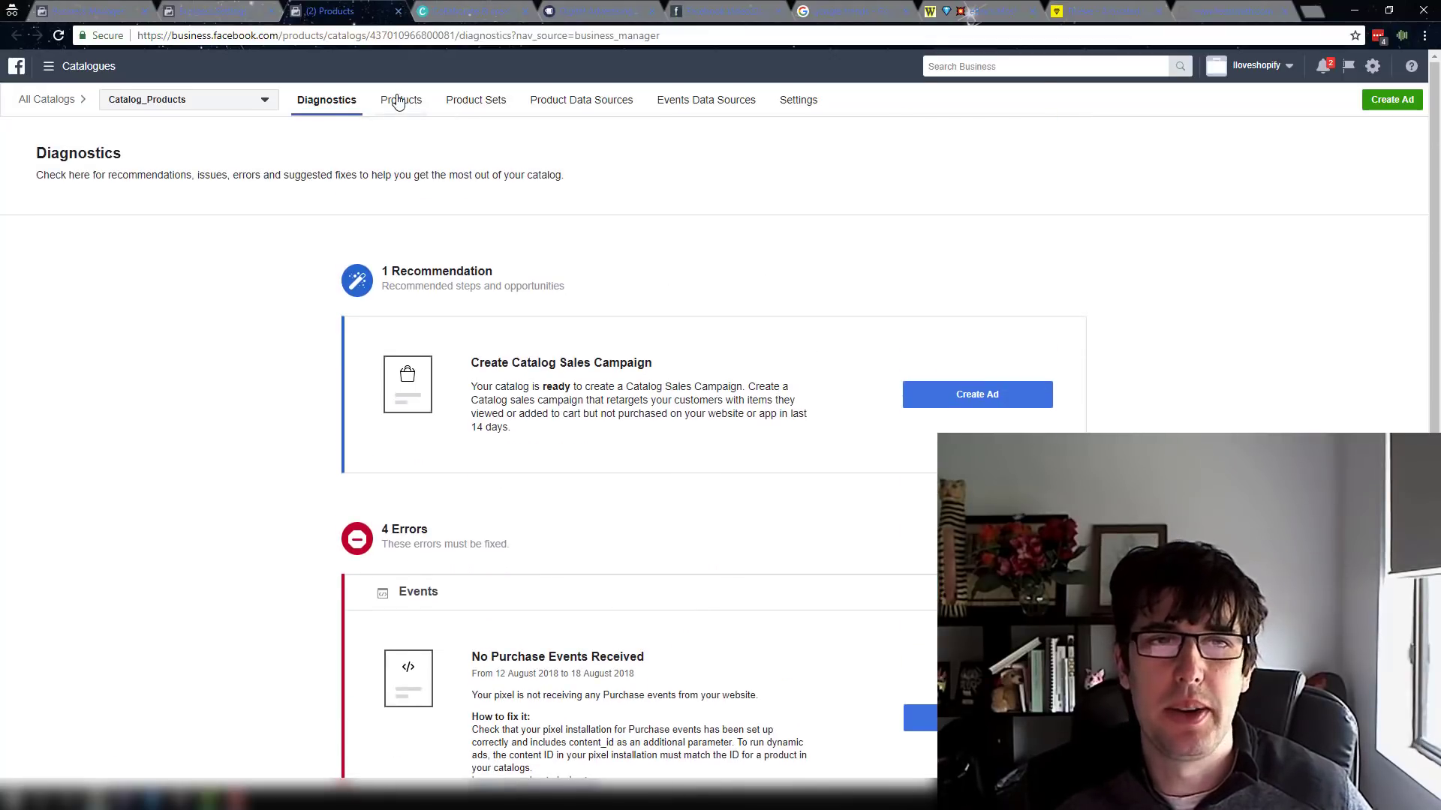
# - View the catalogue's products, then return to Diagnostics to review the Catalog Sales Campaign recommendation and the event errors
pyautogui.click(398, 101)
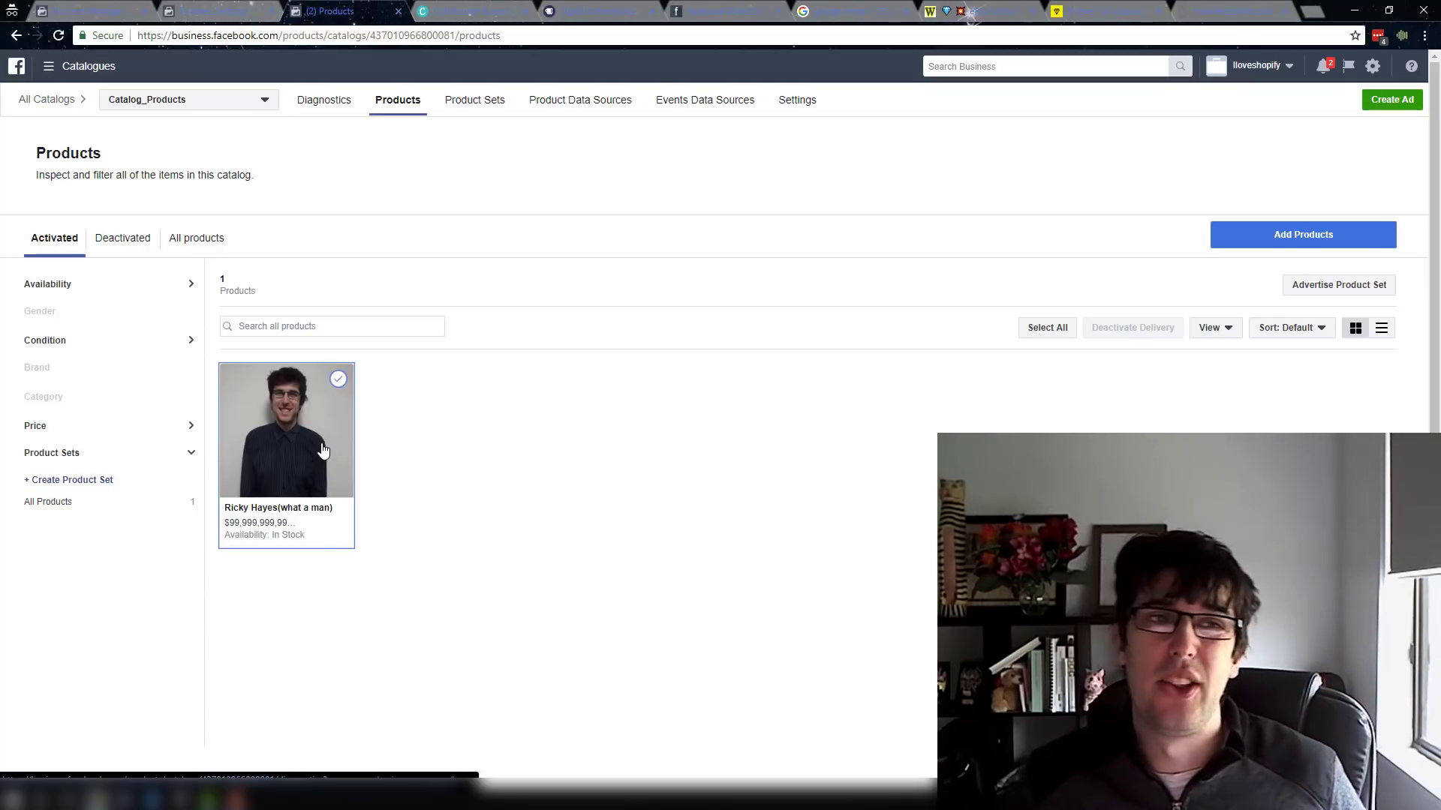
pyautogui.click(328, 100)
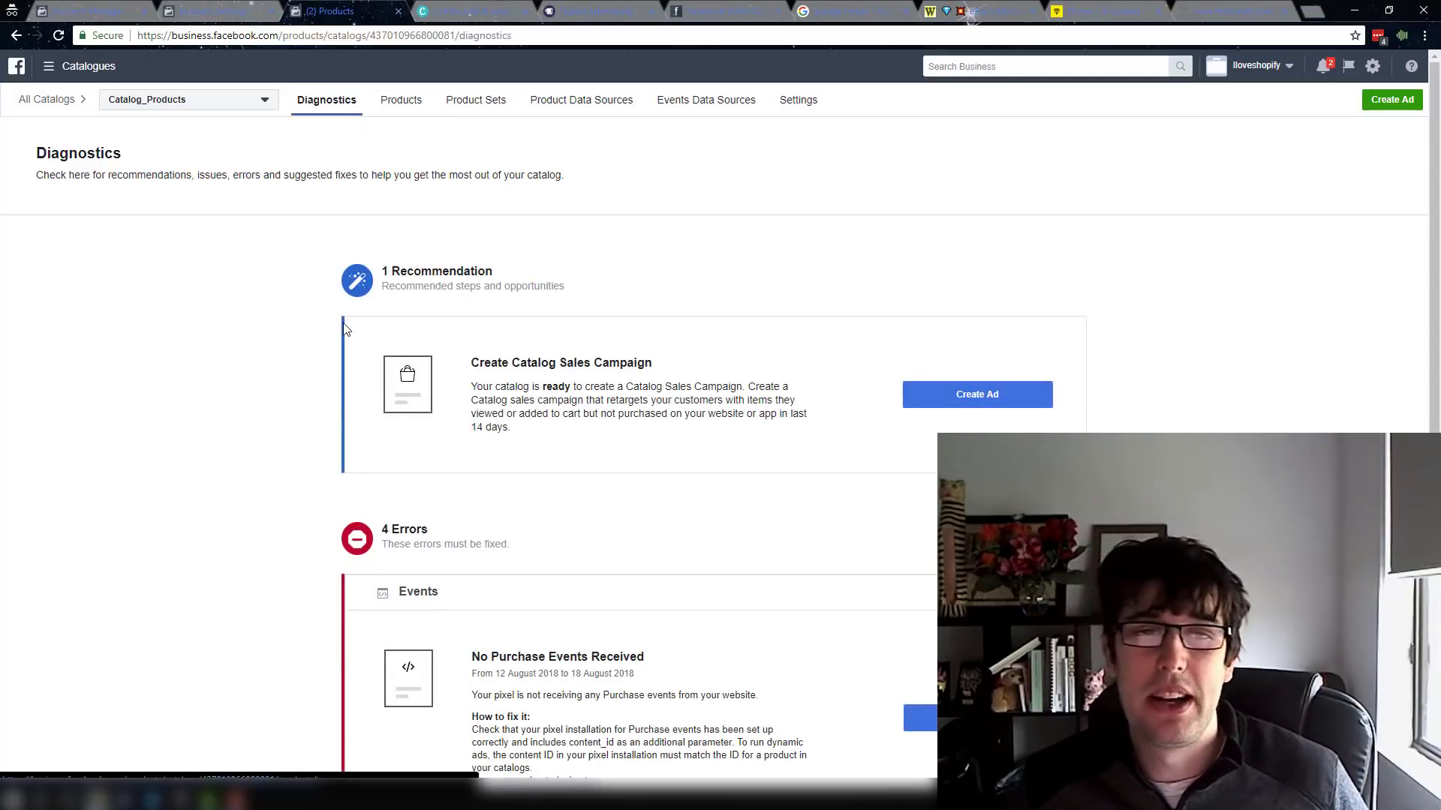
pyautogui.moveTo(471, 363); pyautogui.dragTo(583, 366)
pyautogui.click(584, 366)
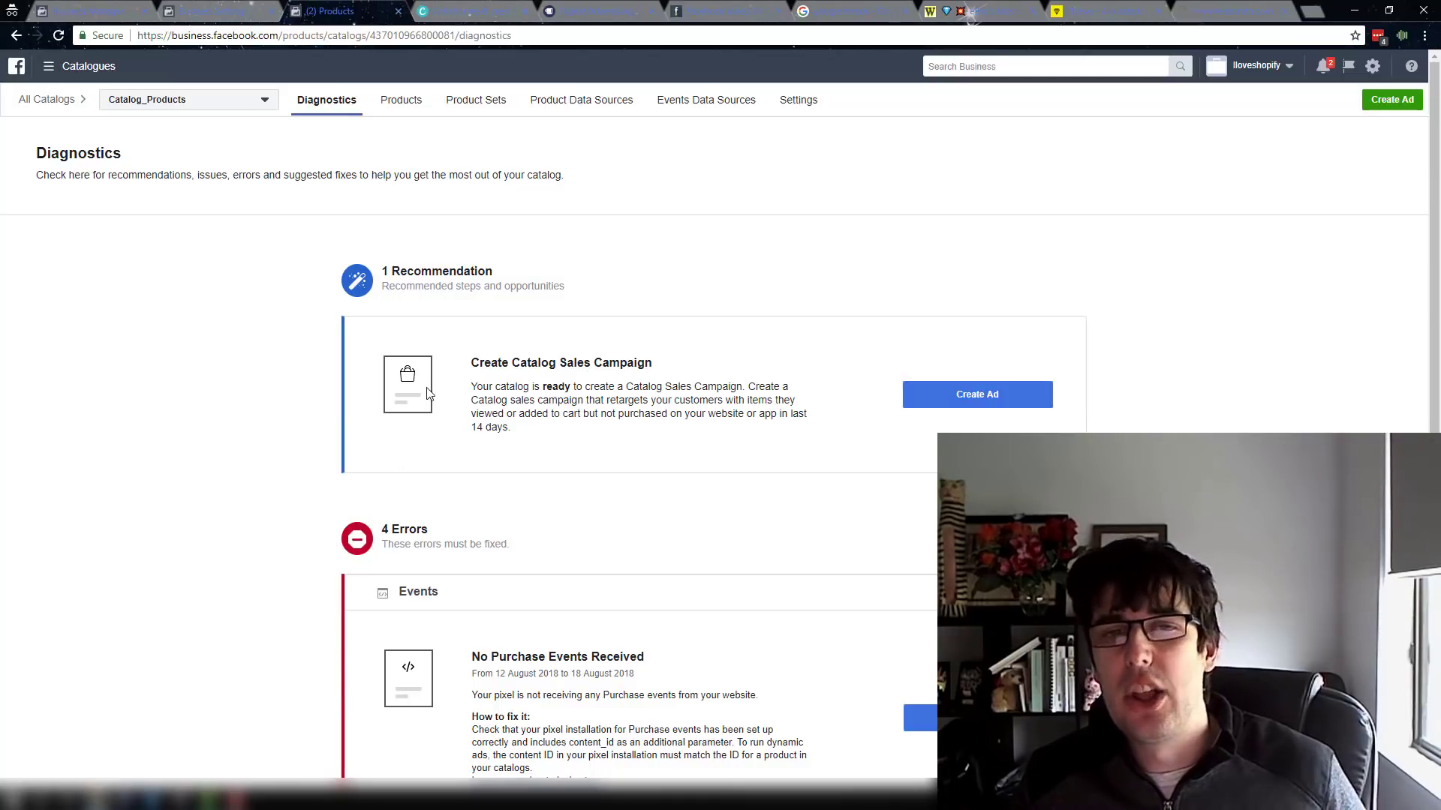
pyautogui.scroll(-1, 429, 394)
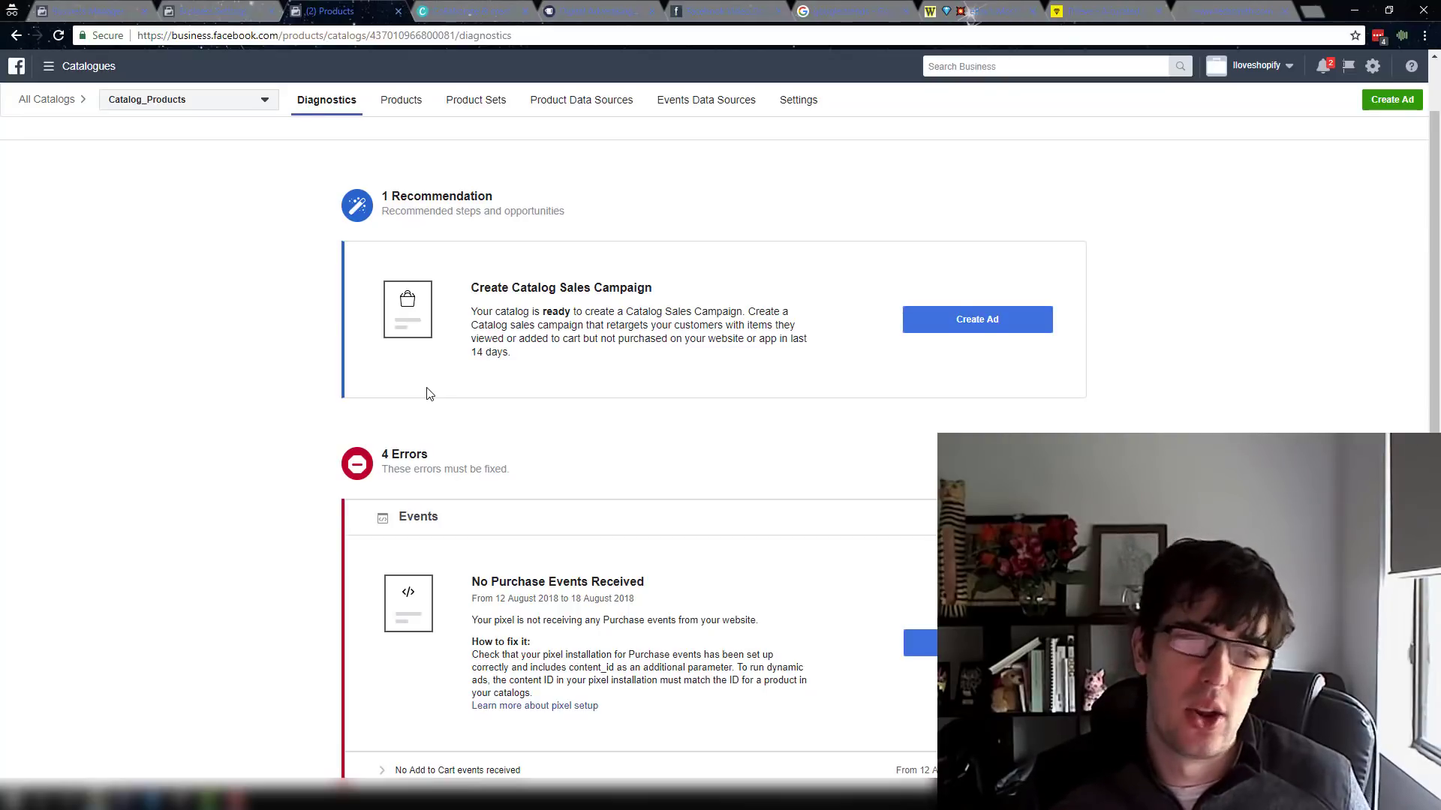
pyautogui.scroll(-1, 429, 394)
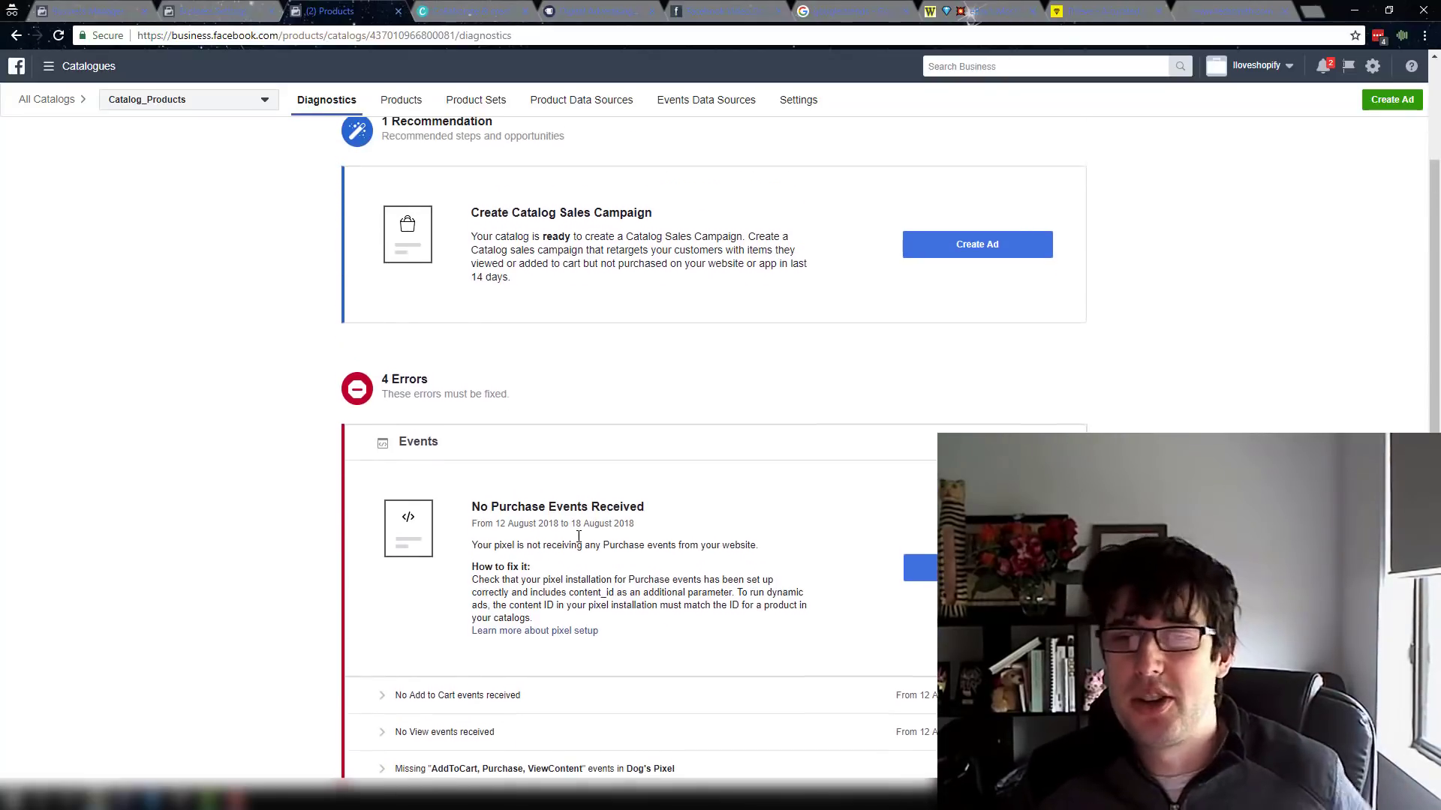
pyautogui.scroll(2, 579, 537)
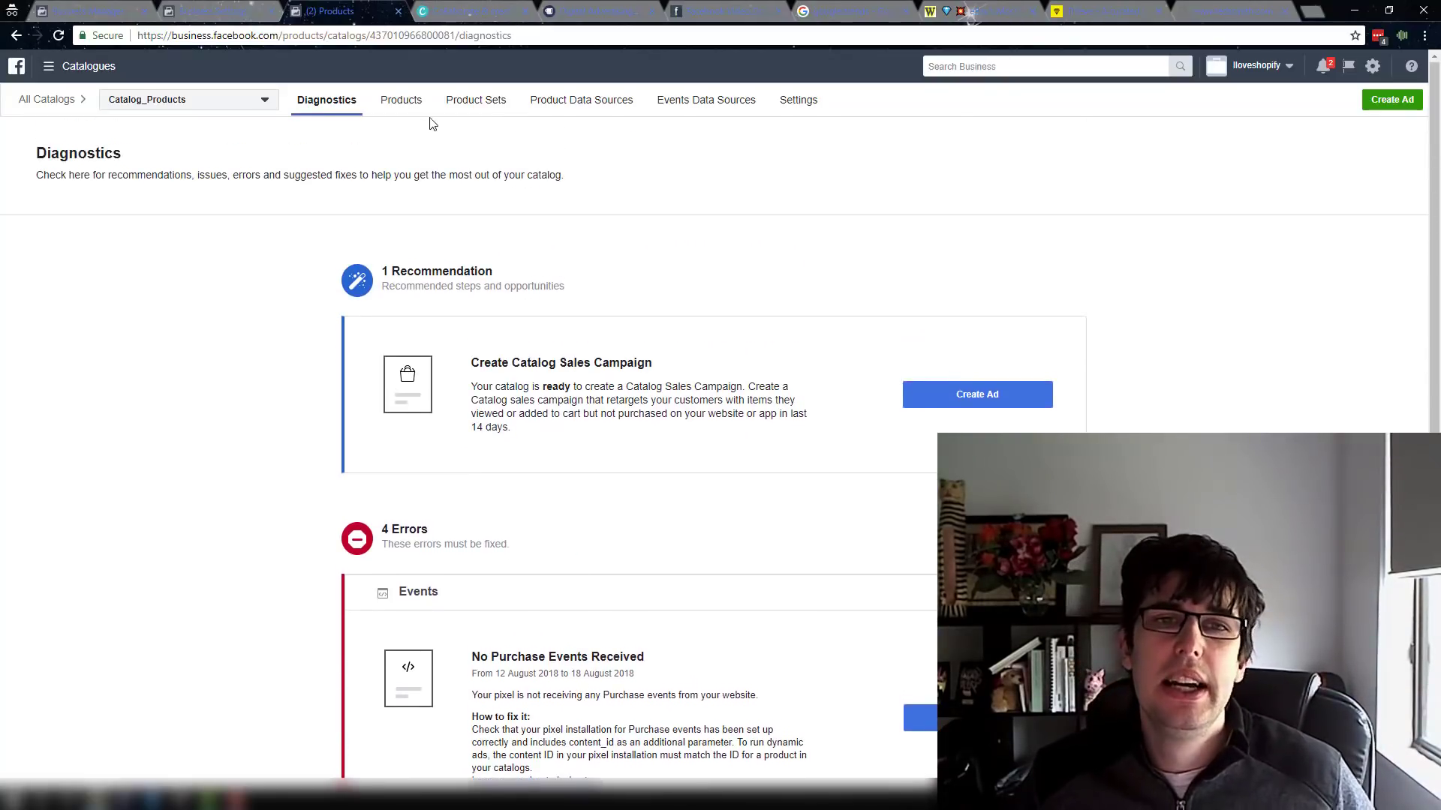
# - Look through the catalogue's Product Sets, Product Data Sources, Events Data Sources and Settings, then display the overview of Business Manager tools
pyautogui.click(474, 100)
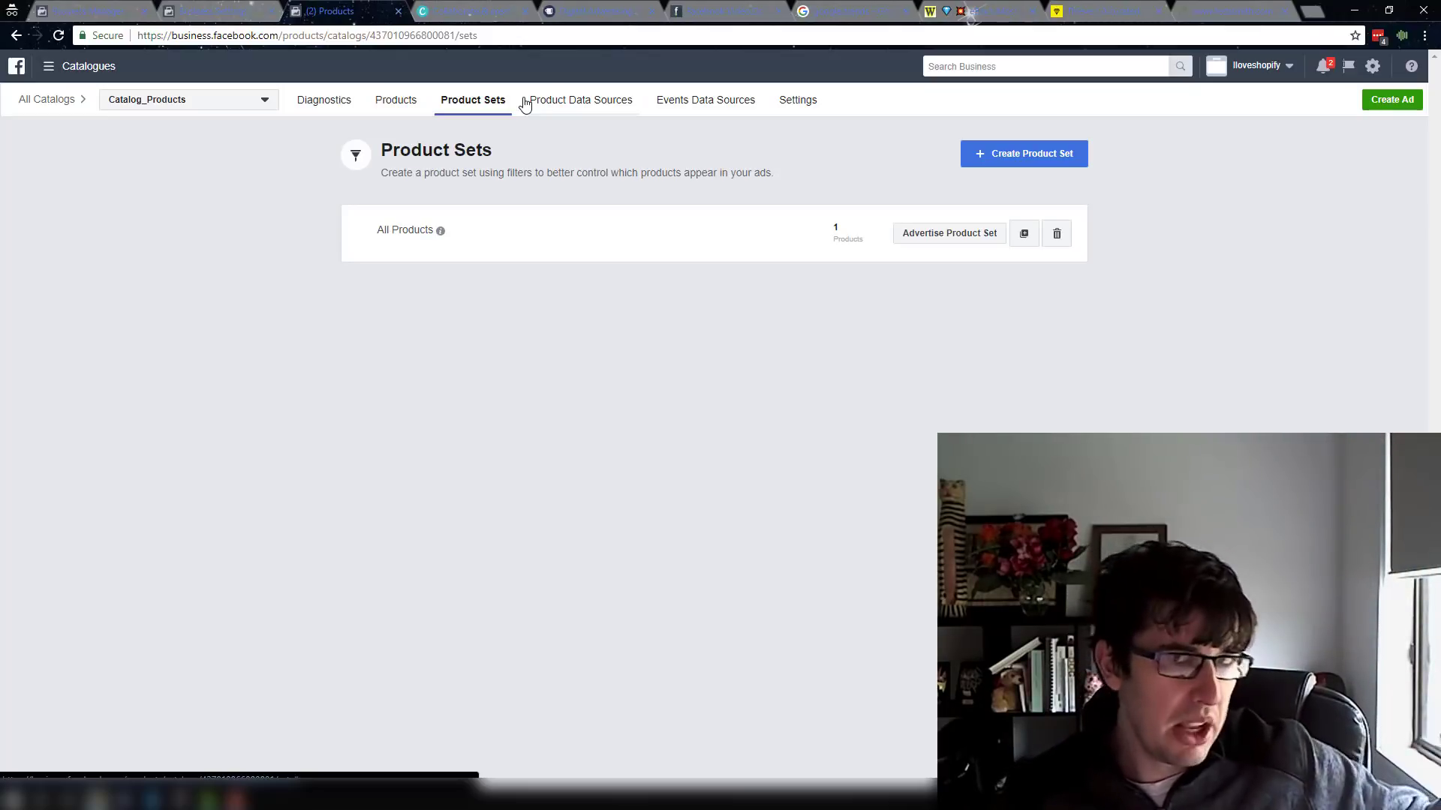
pyautogui.click(577, 103)
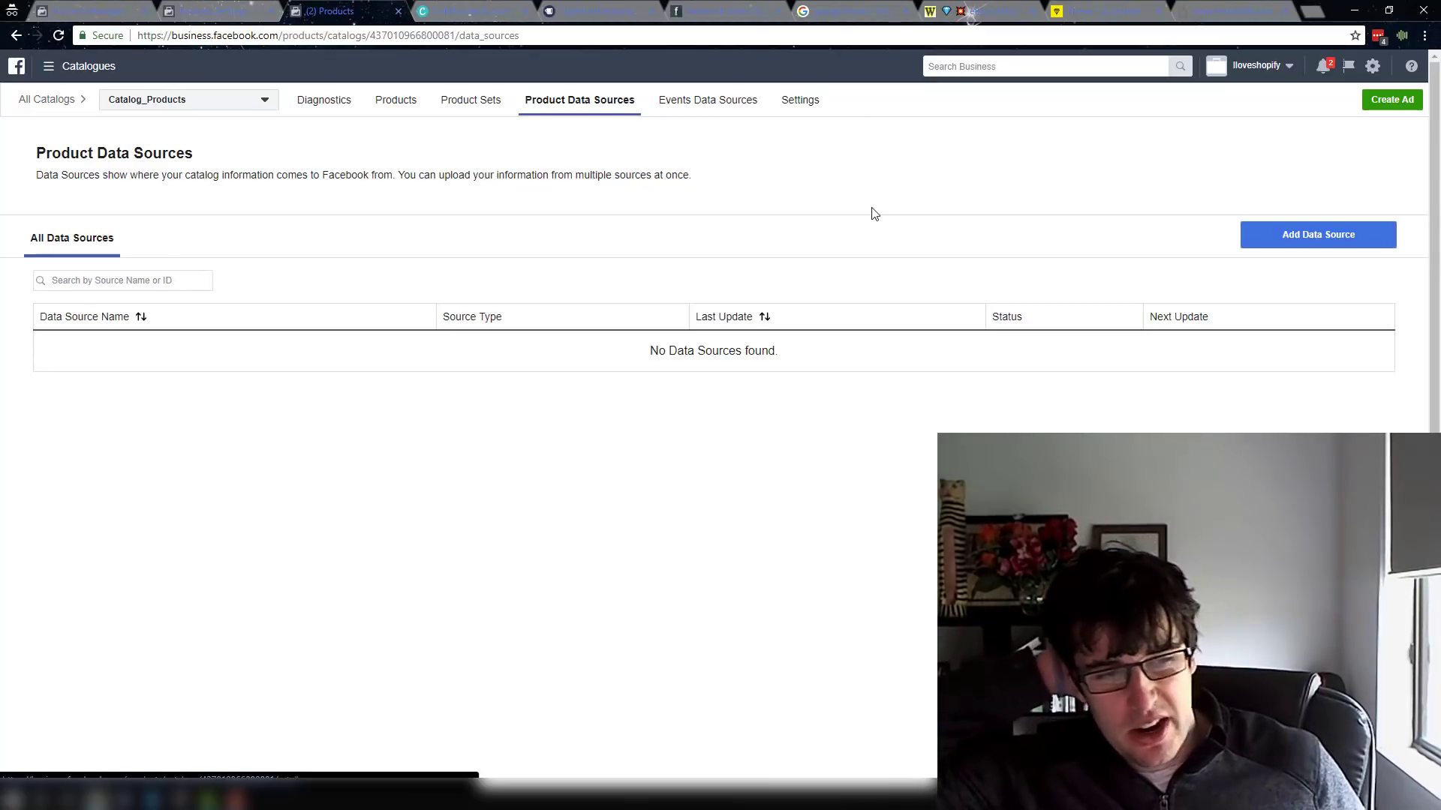
pyautogui.click(714, 100)
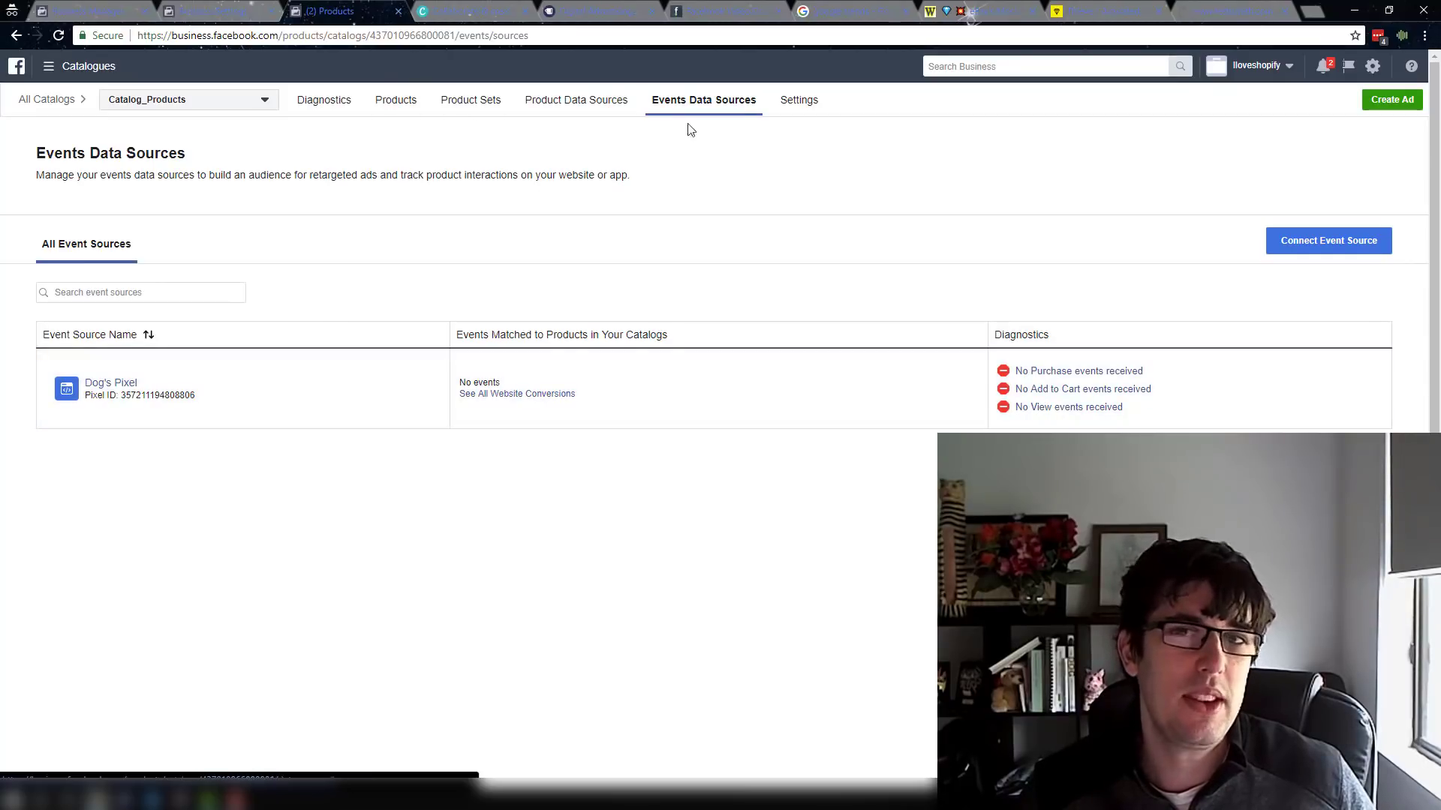
pyautogui.click(800, 101)
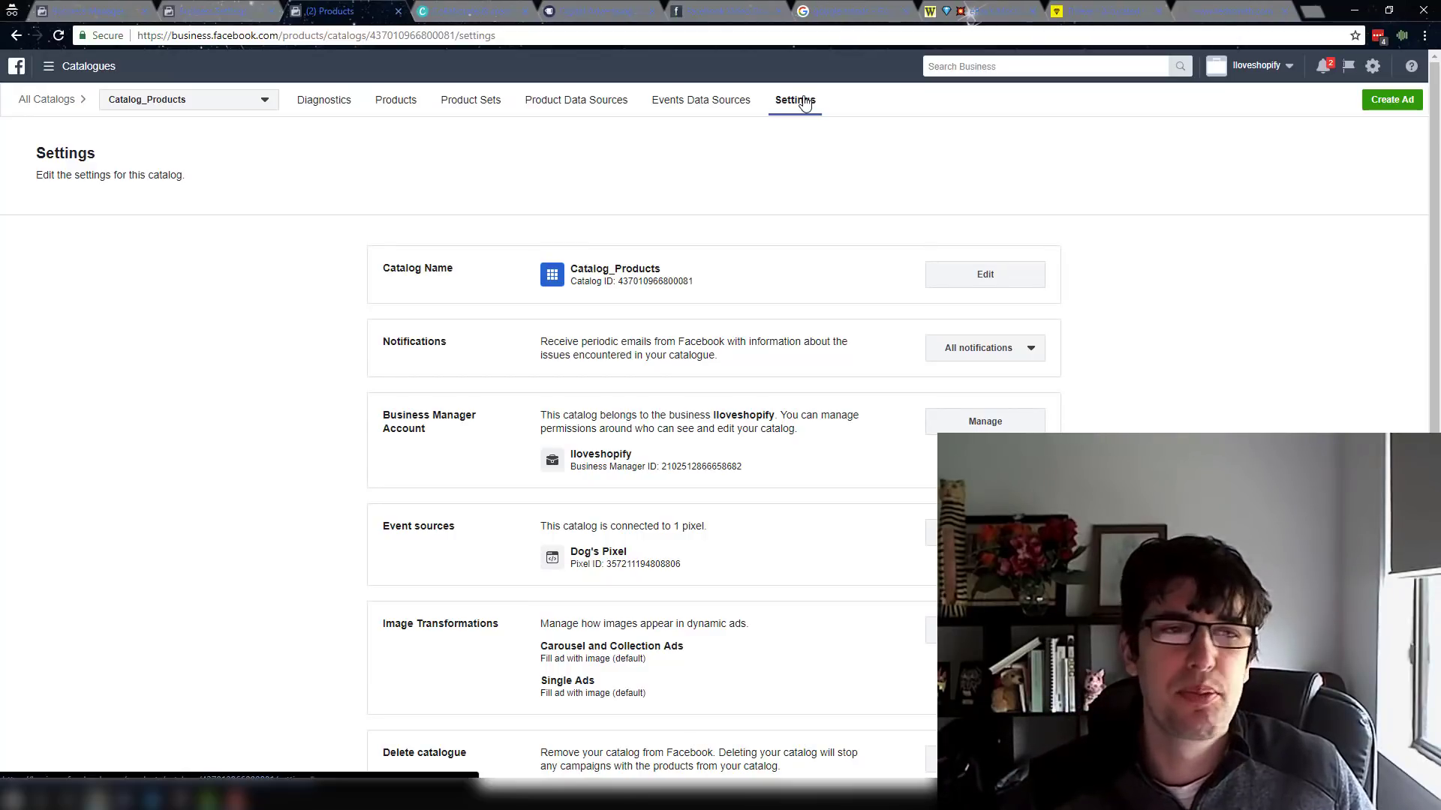
pyautogui.click(48, 66)
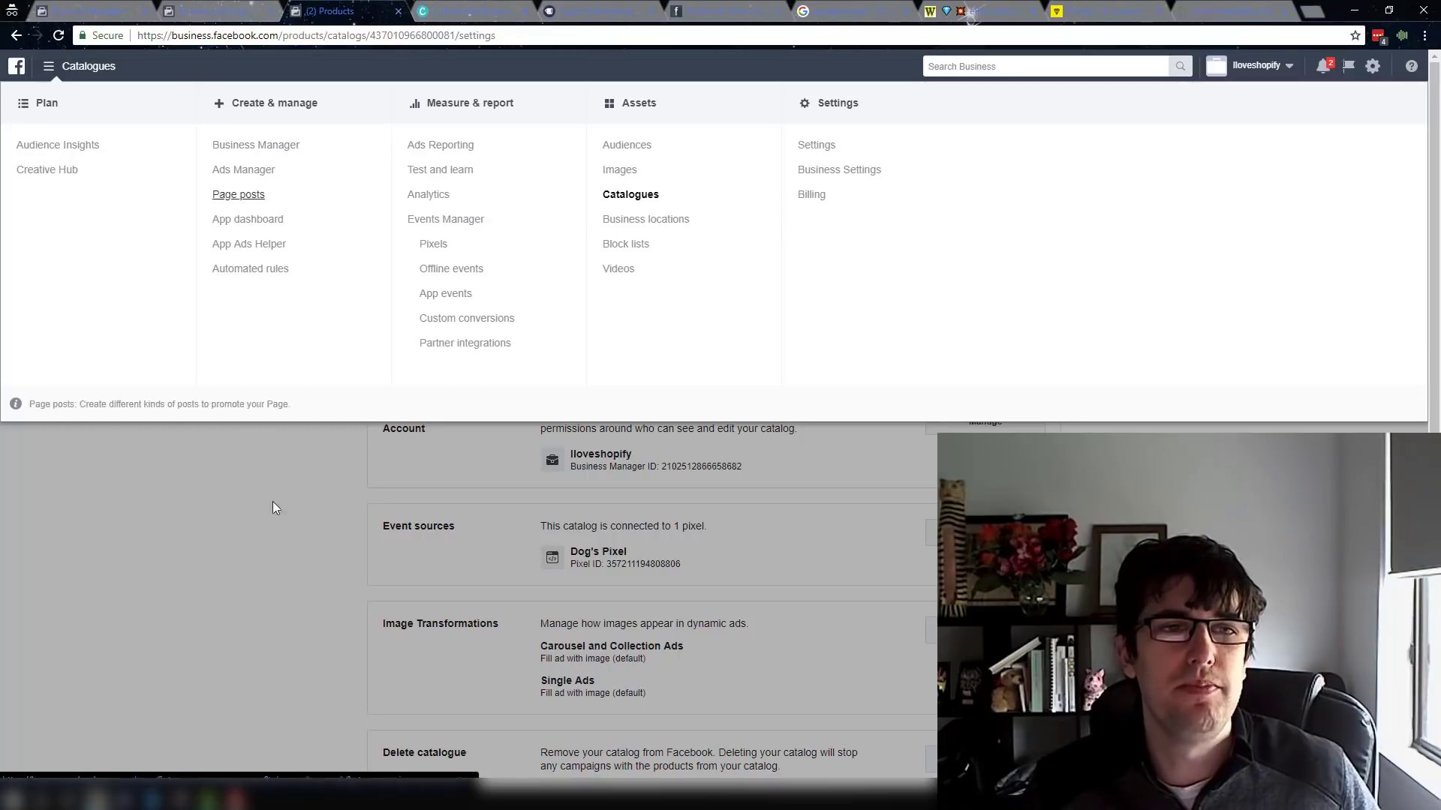
# - View the list of all catalogues, then return to the Events Data Sources of Catalog_Products
pyautogui.click(343, 502)
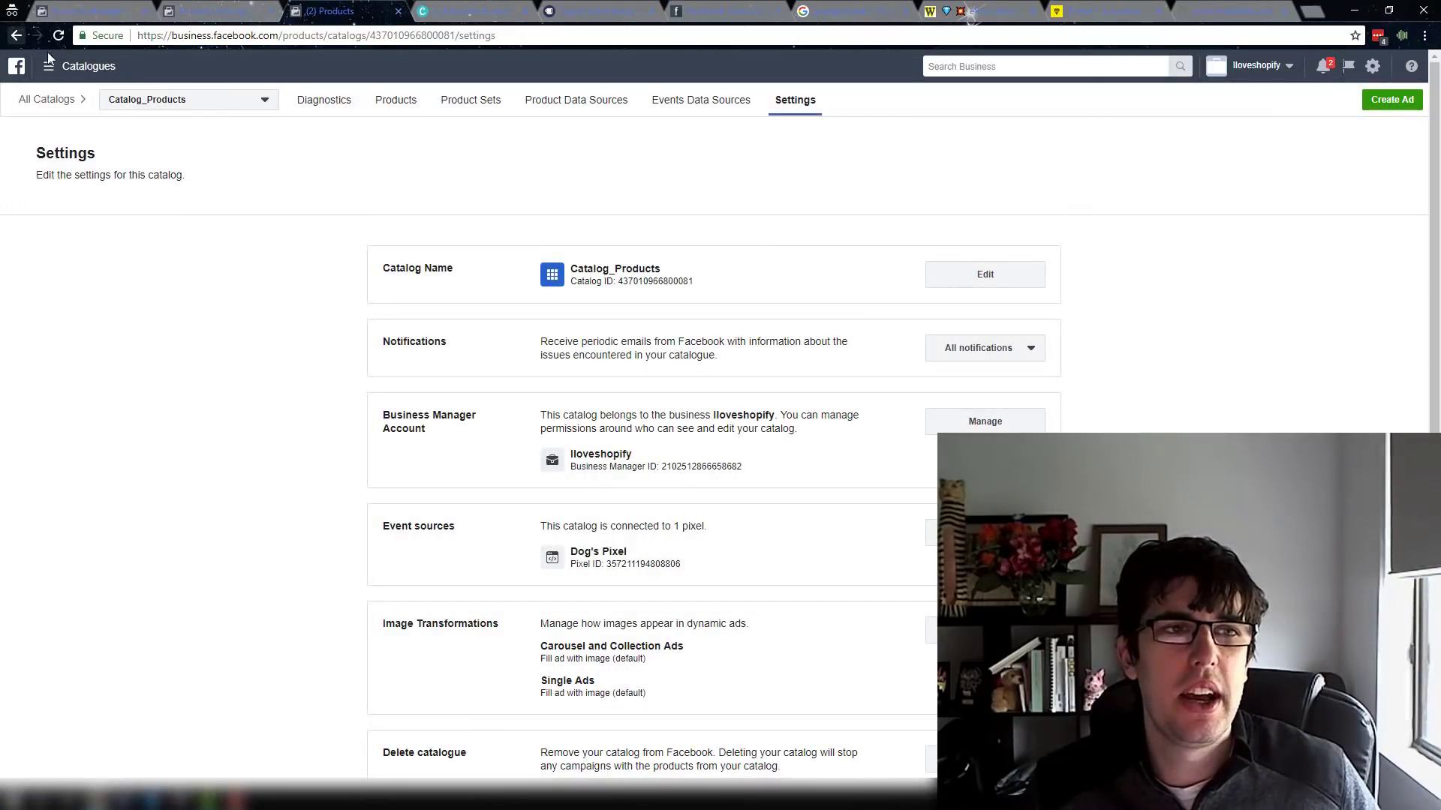
pyautogui.click(48, 100)
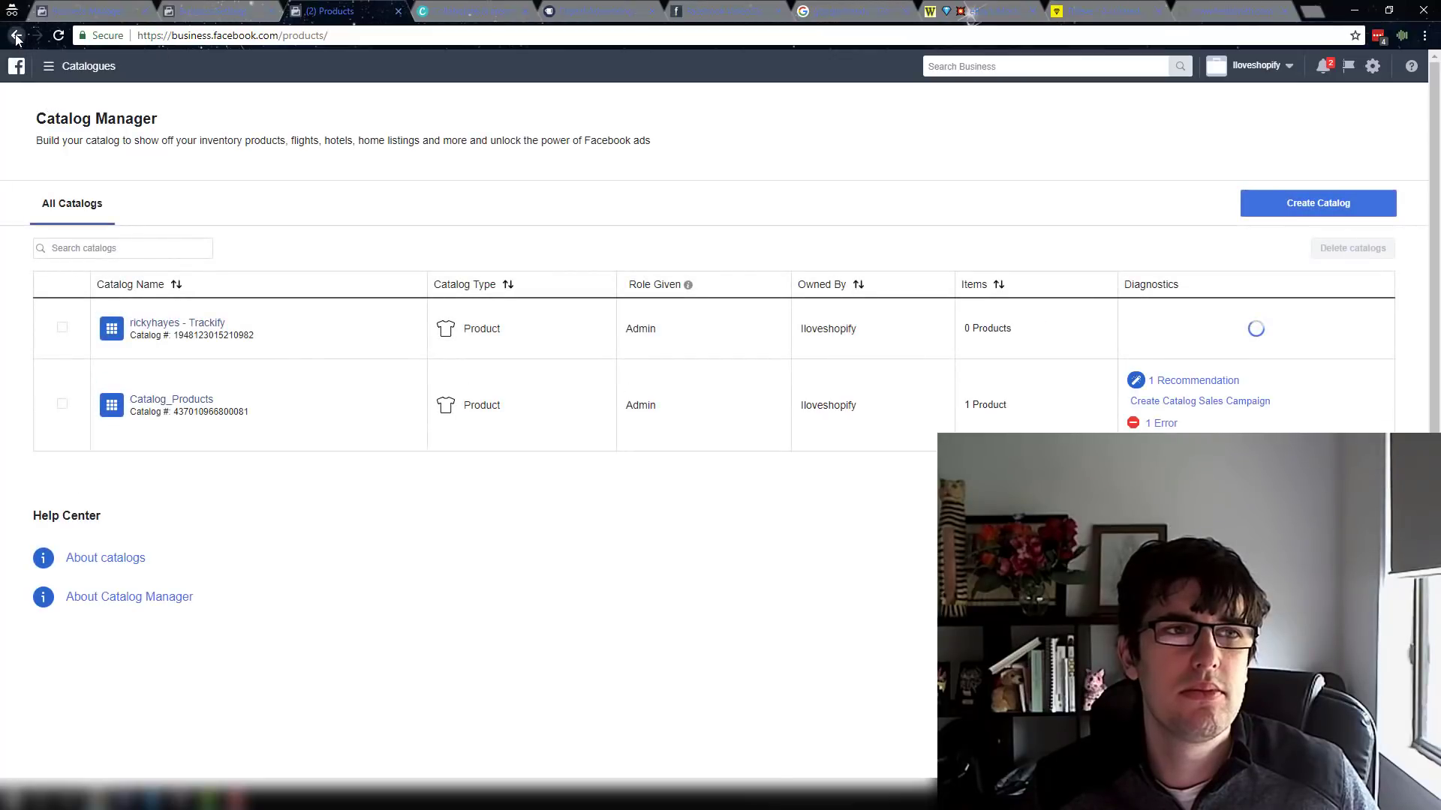
pyautogui.click(16, 36)
pyautogui.click(16, 37)
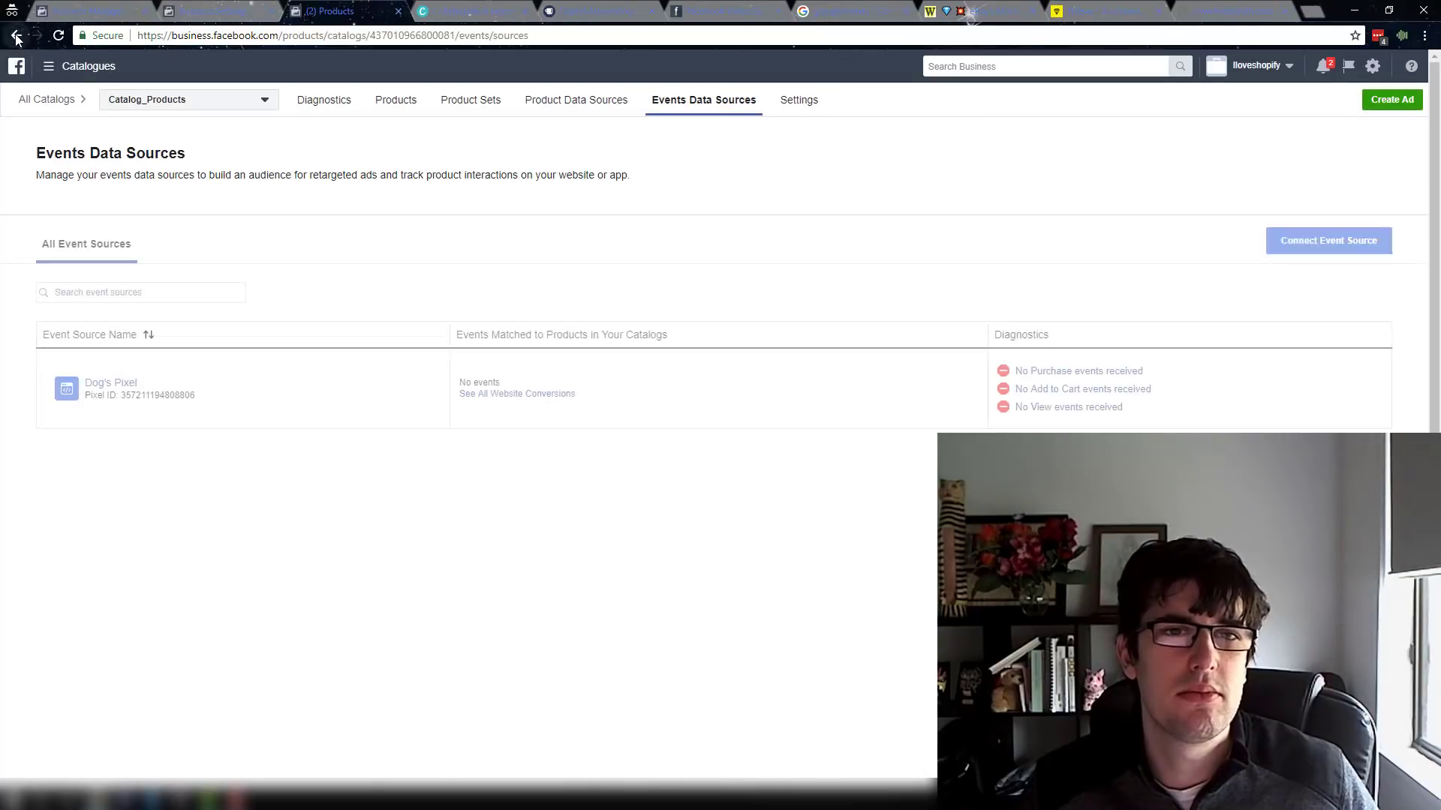
# - Open Ads Manager for the Dog ad account and dismiss the two notices about impression reporting and metric removal
pyautogui.click(52, 66)
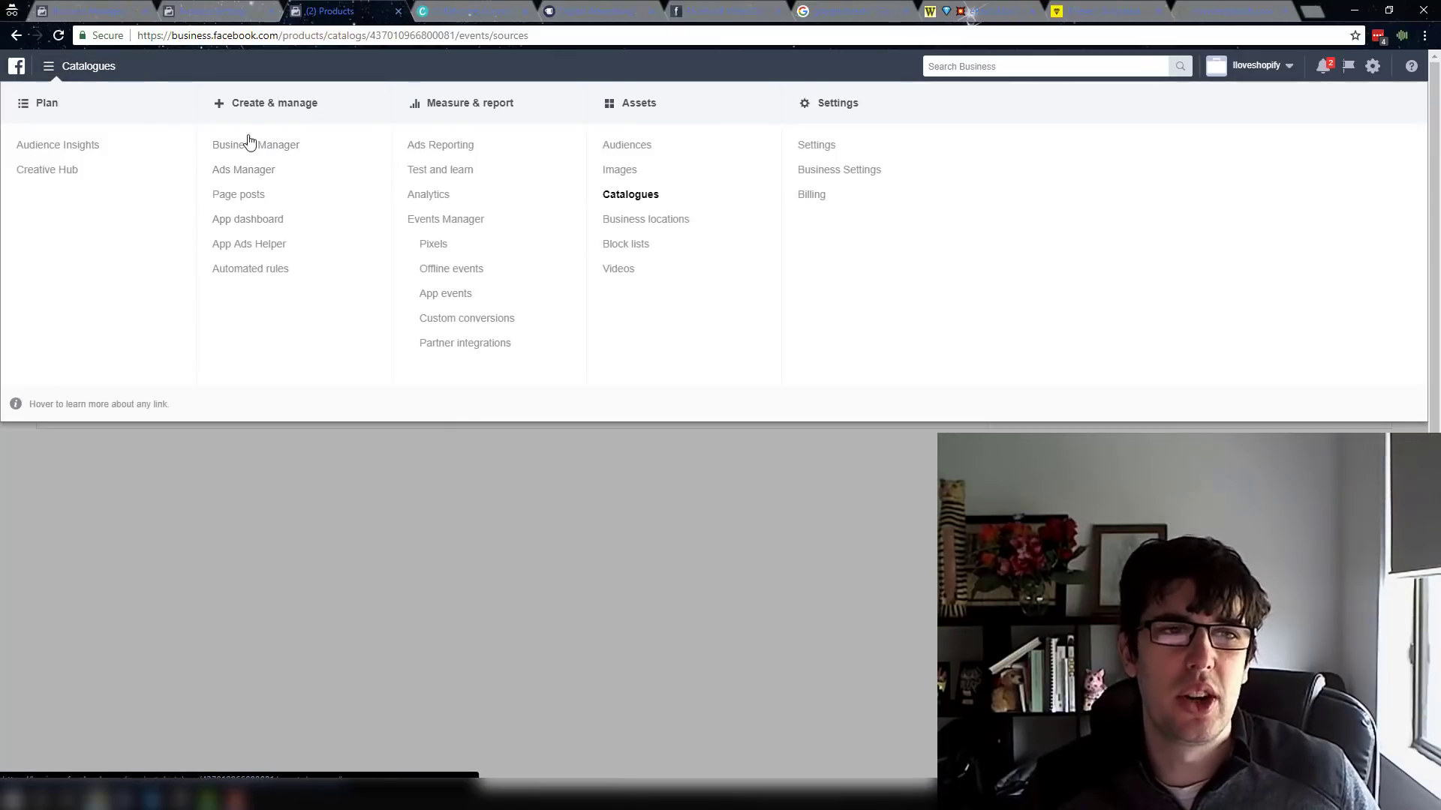
pyautogui.click(240, 177)
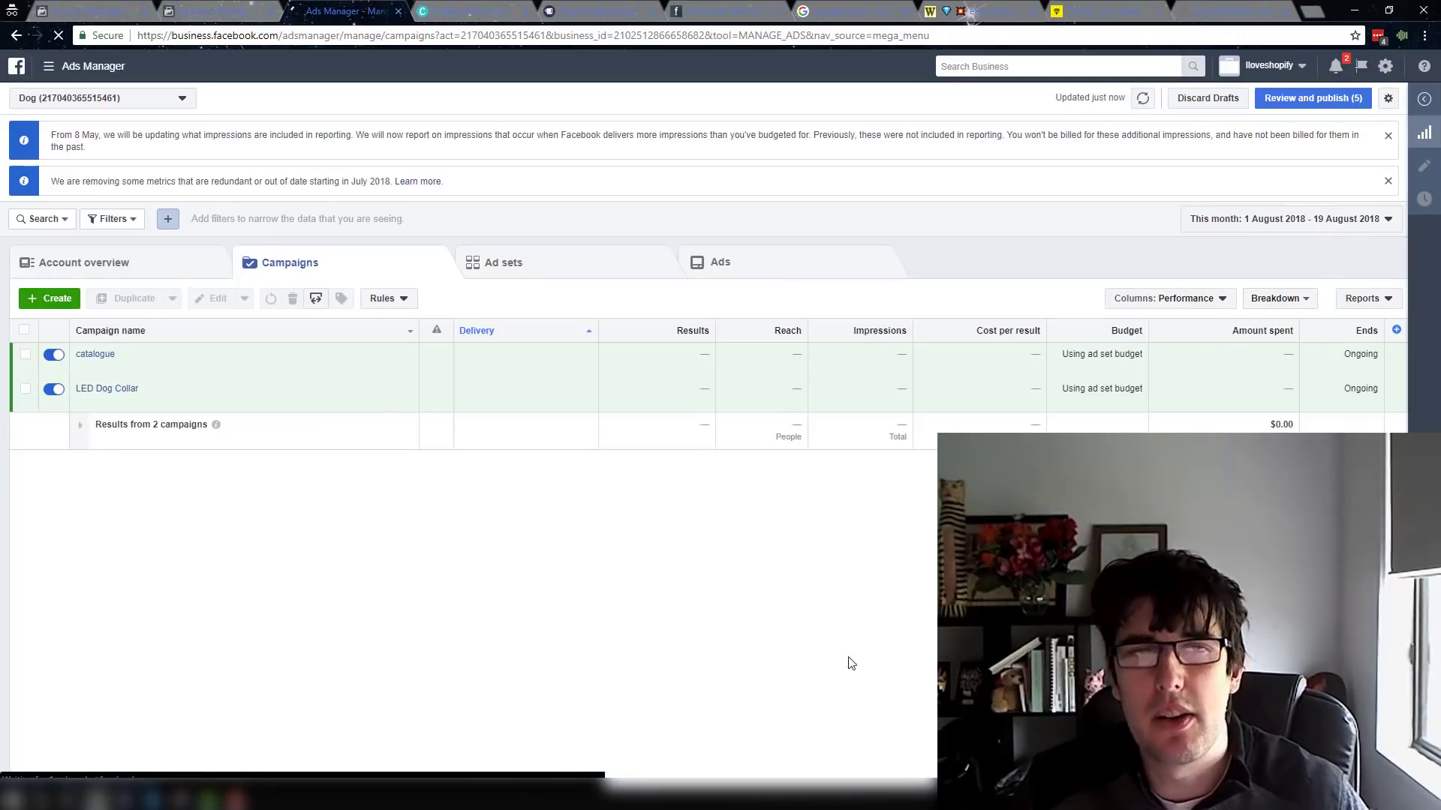
pyautogui.click(1389, 140)
pyautogui.click(1388, 138)
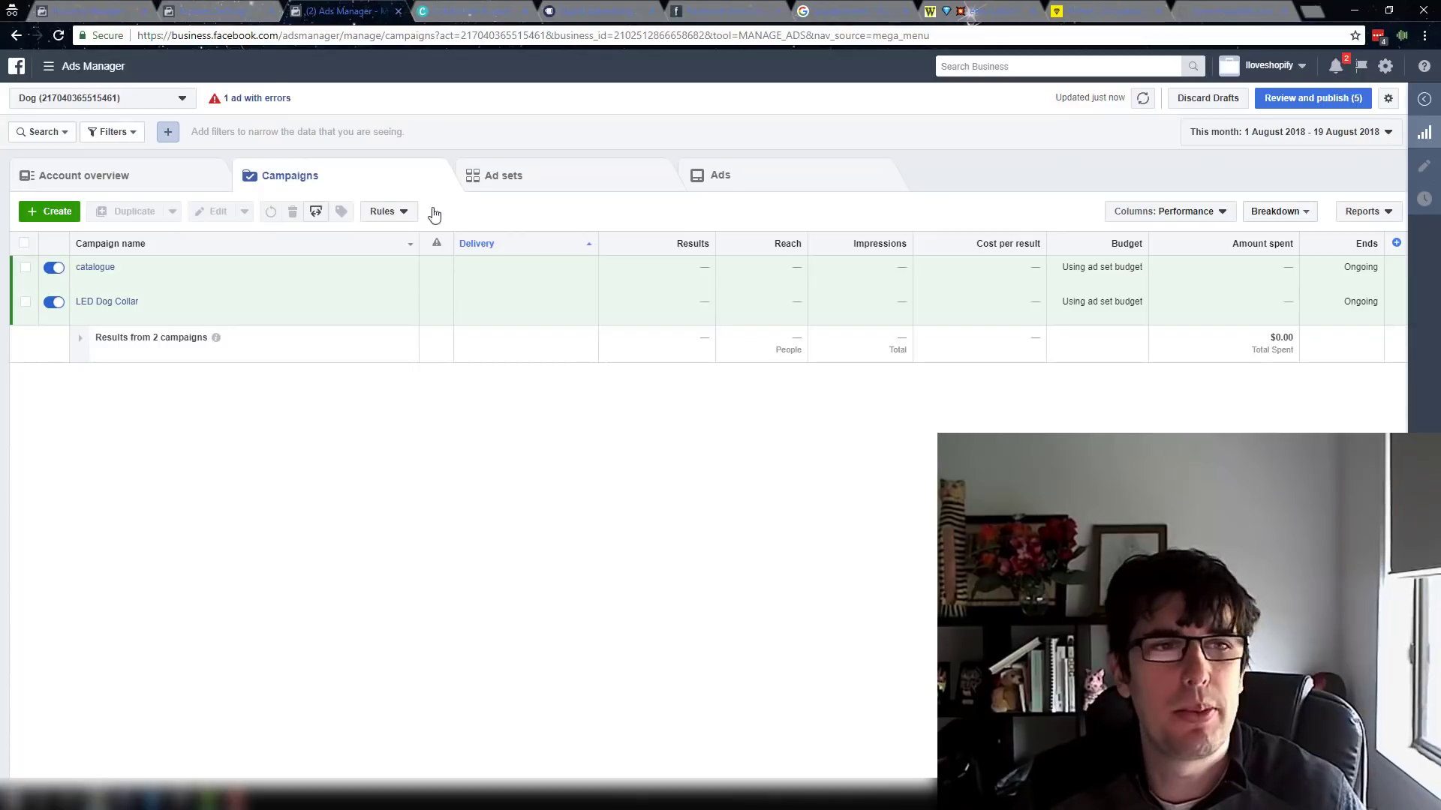
# - Examine the ad account's overview, including reach, impressions, age and gender, location and the account results table
pyautogui.click(83, 174)
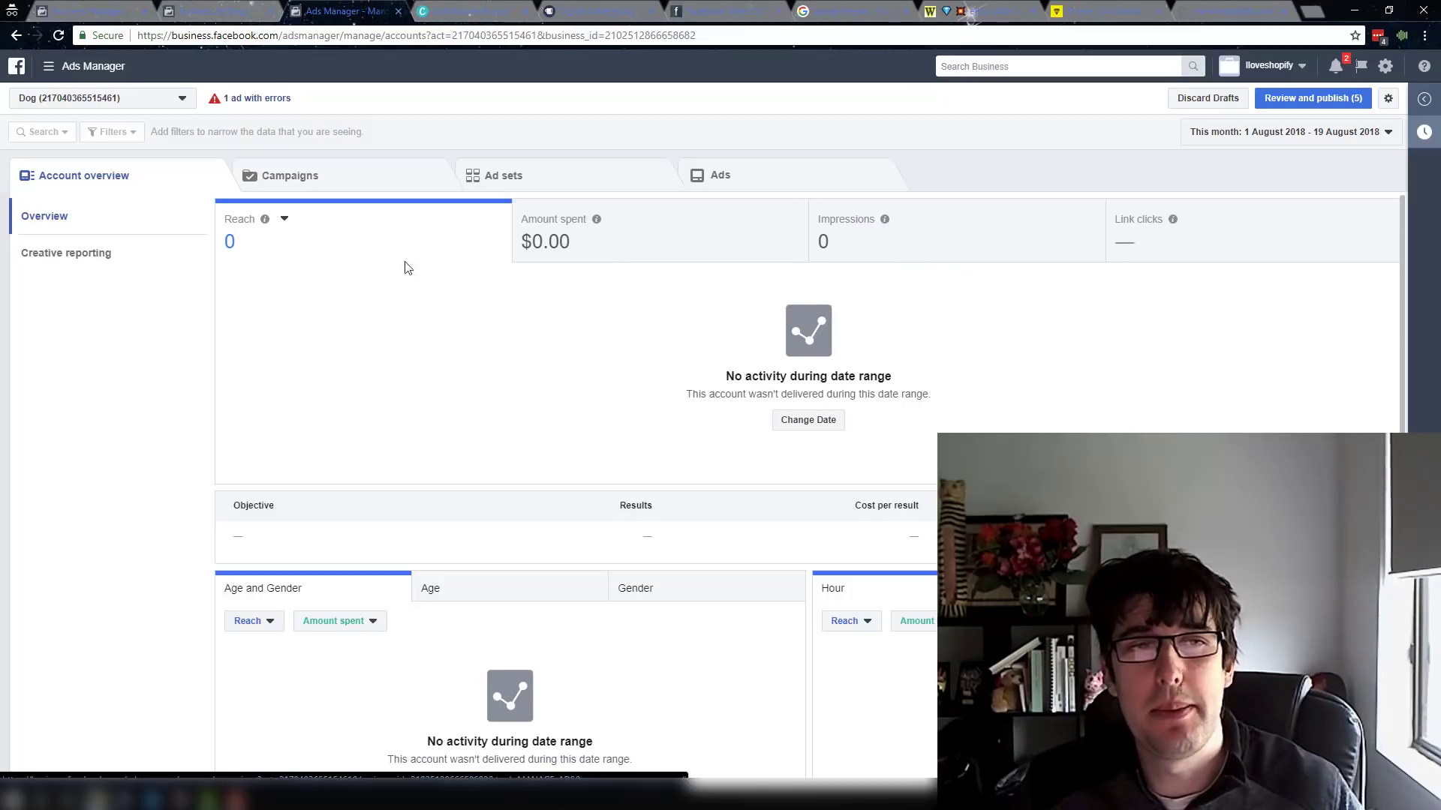
pyautogui.moveTo(241, 240); pyautogui.dragTo(198, 240)
pyautogui.click(243, 241)
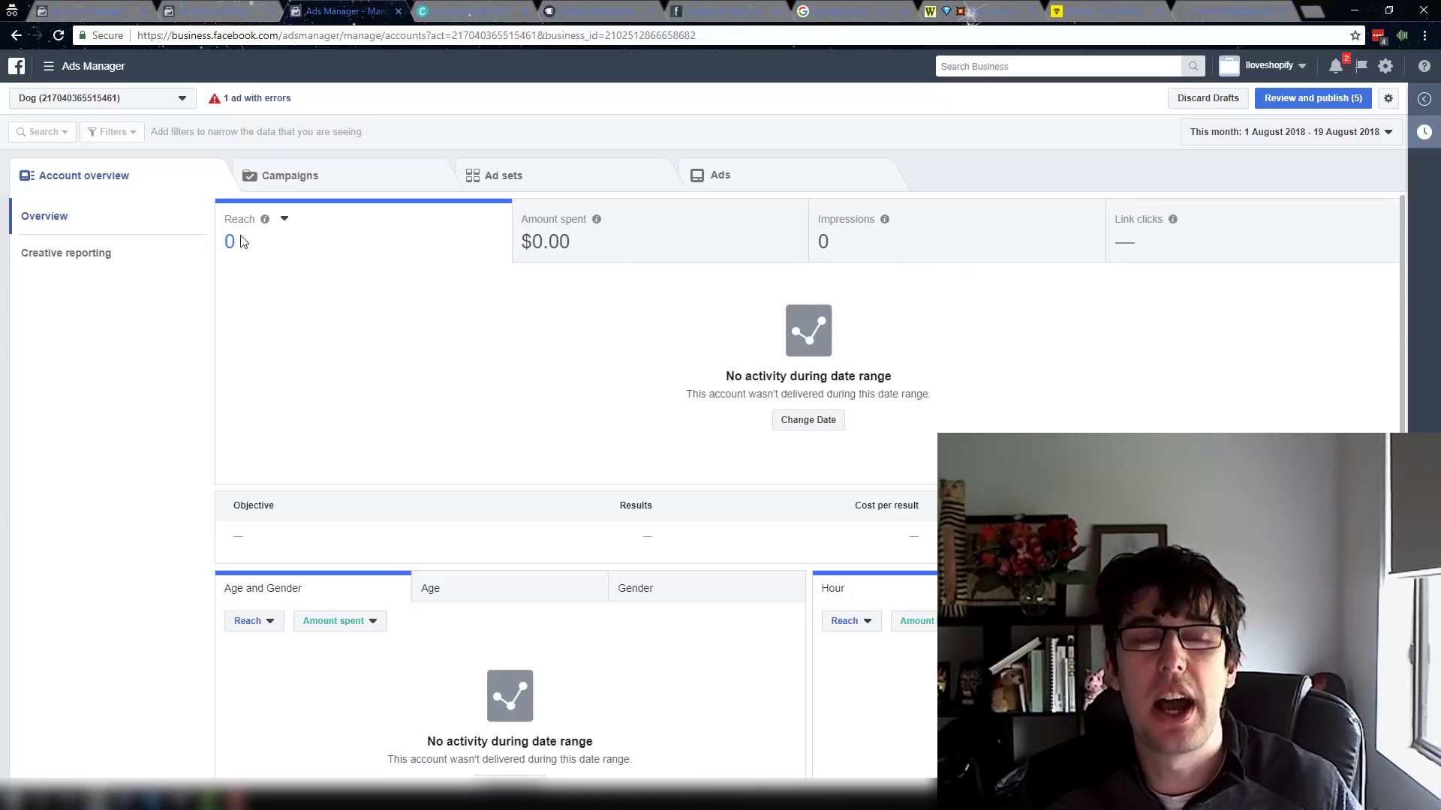
pyautogui.moveTo(855, 242); pyautogui.dragTo(766, 244)
pyautogui.click(974, 273)
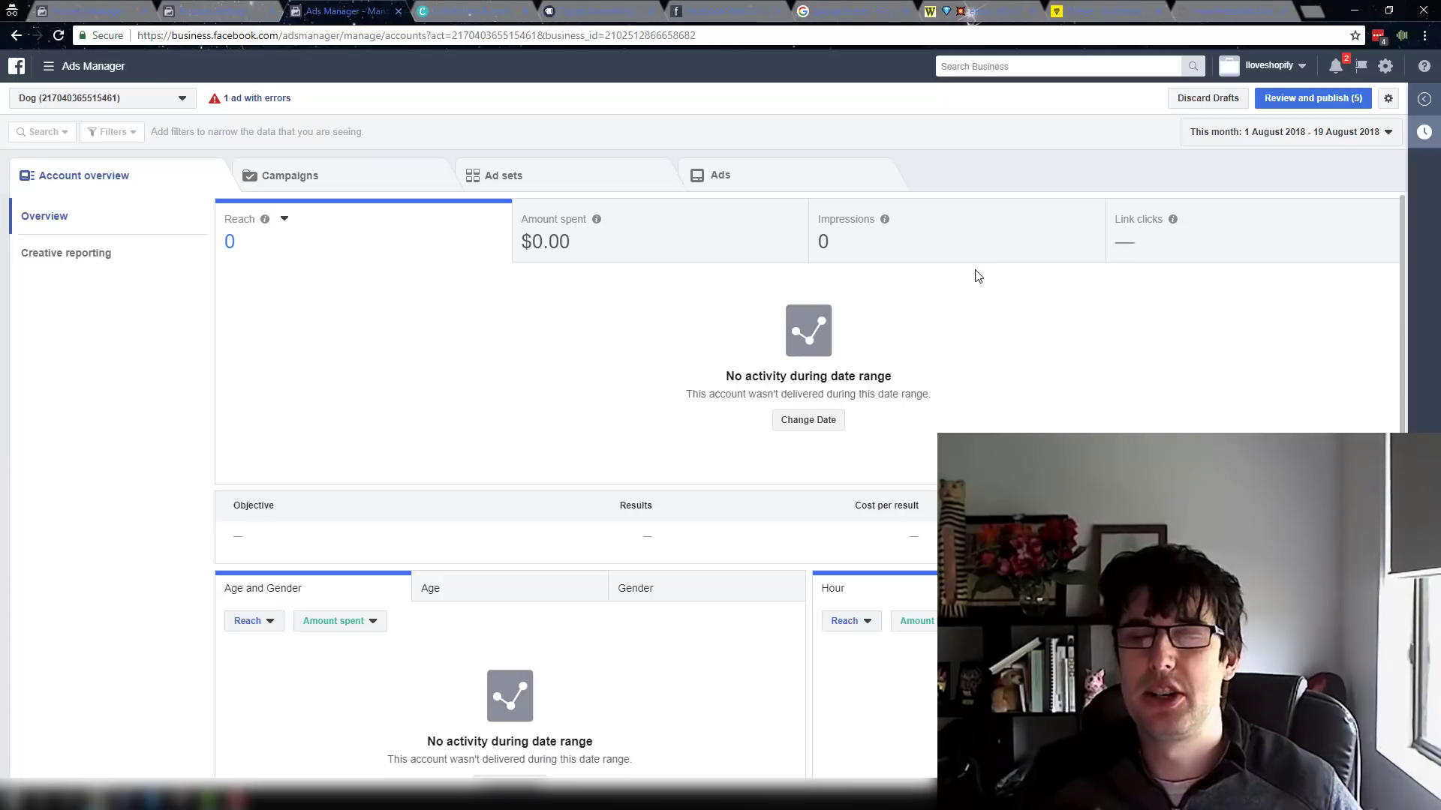
pyautogui.scroll(-4, 987, 321)
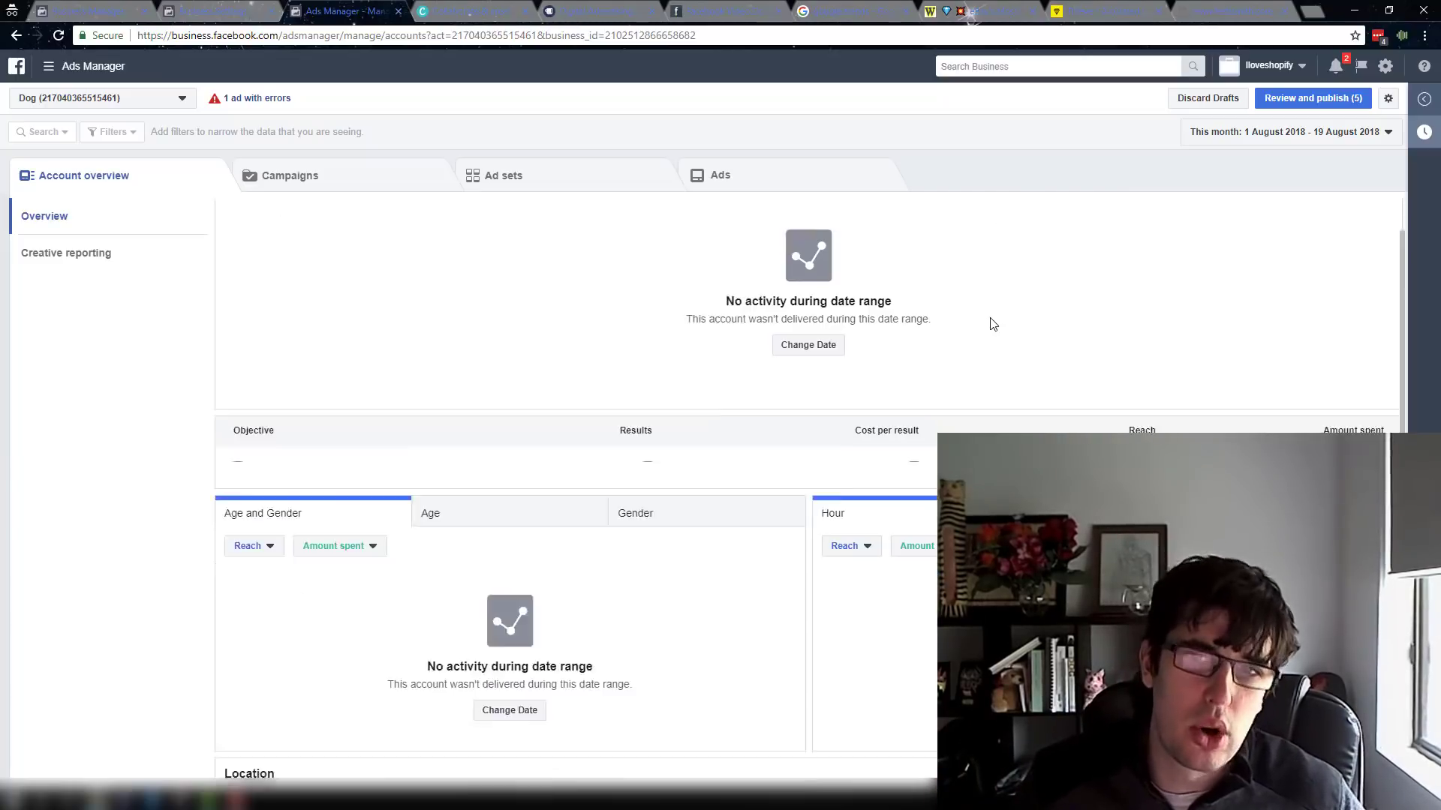
pyautogui.scroll(-3, 992, 317)
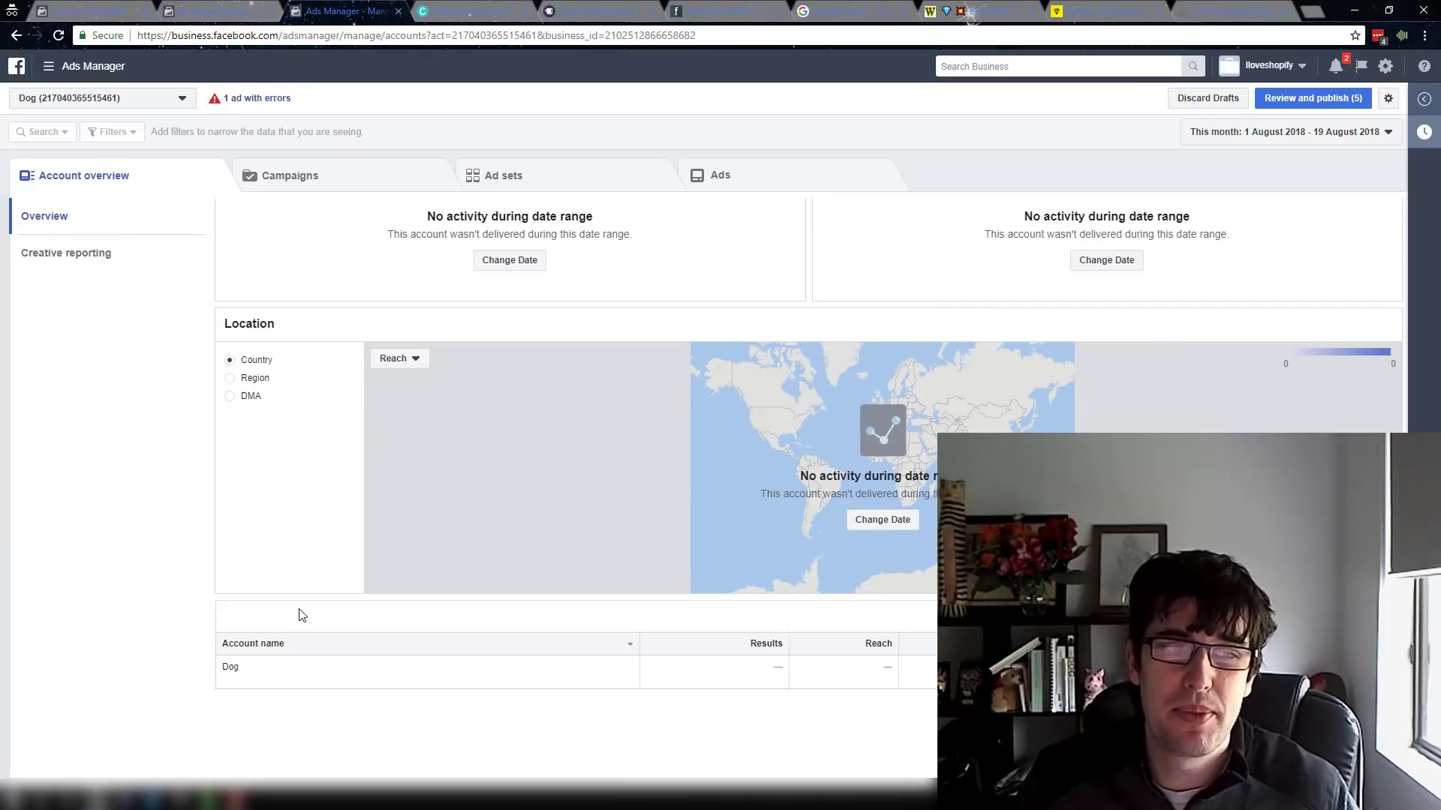
pyautogui.scroll(7, 885, 694)
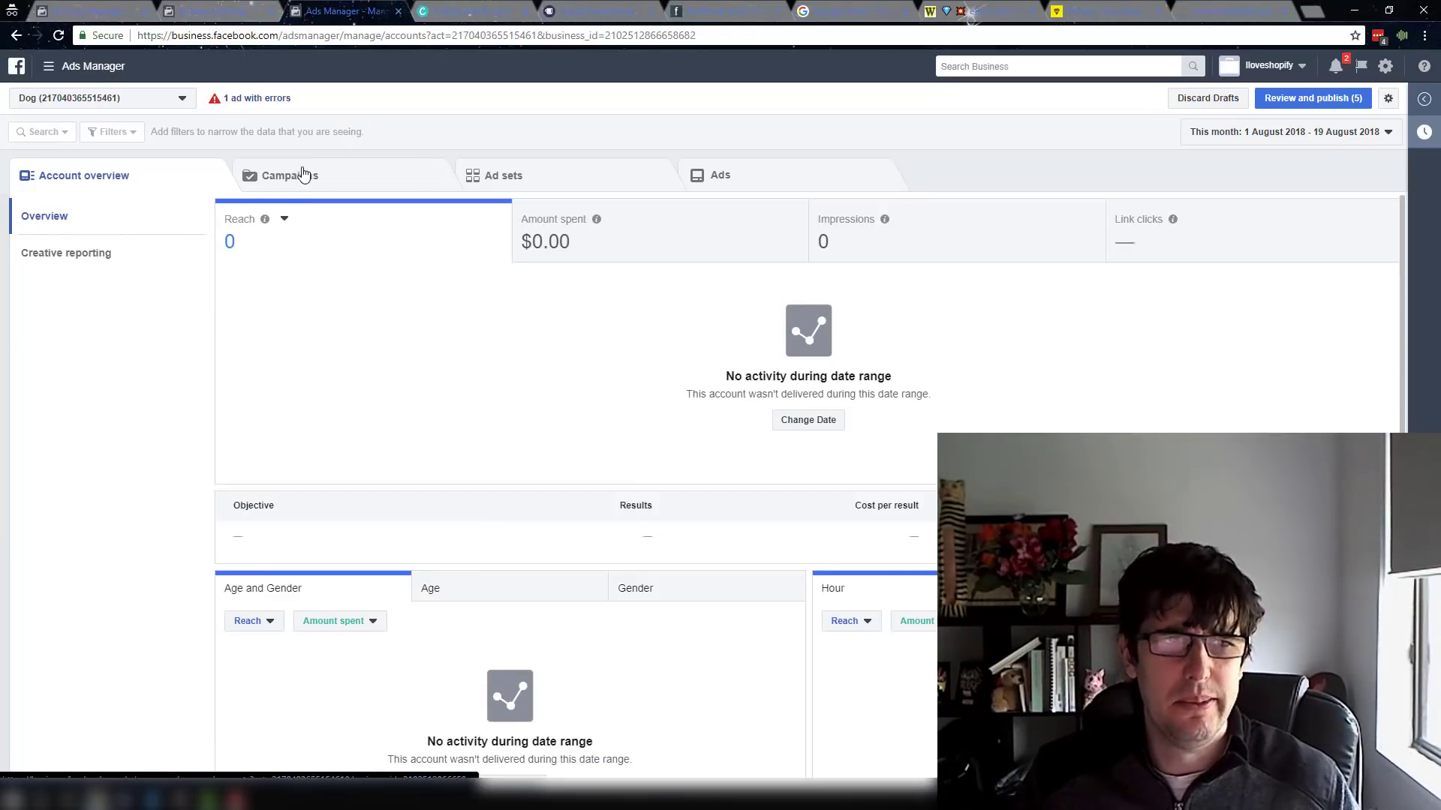
# - View the account's Creative reporting and look through the report options available for it
pyautogui.click(98, 252)
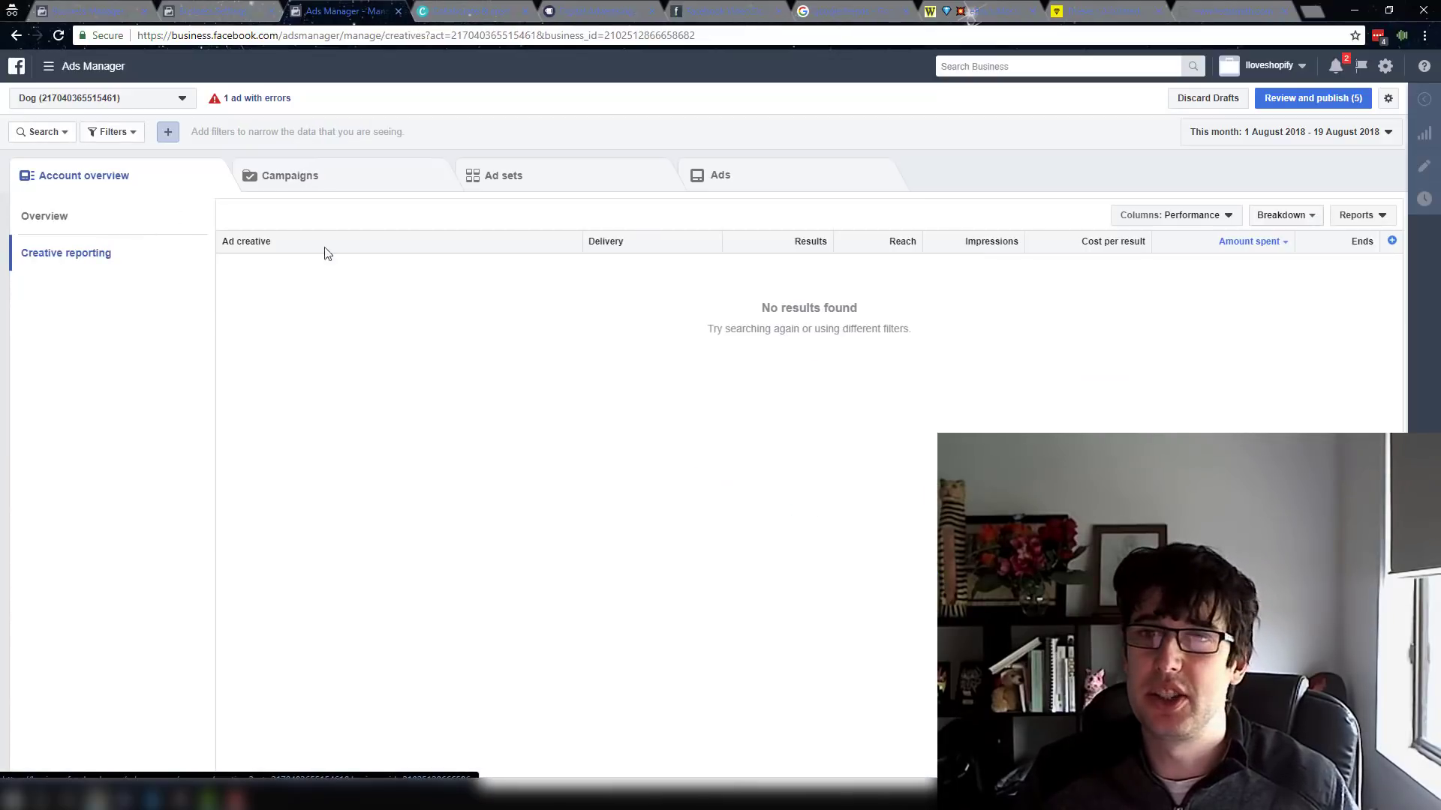
pyautogui.click(1369, 217)
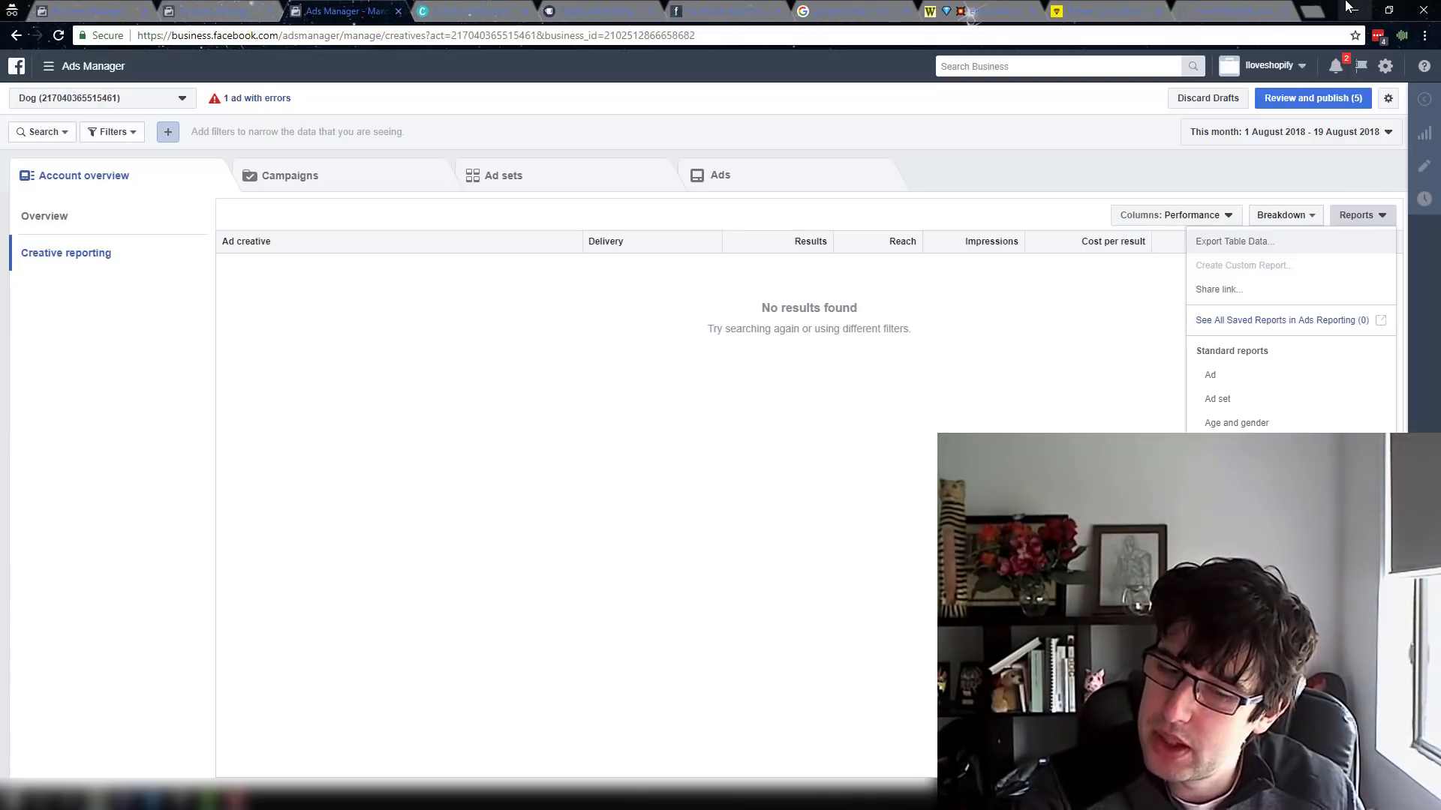
pyautogui.click(355, 184)
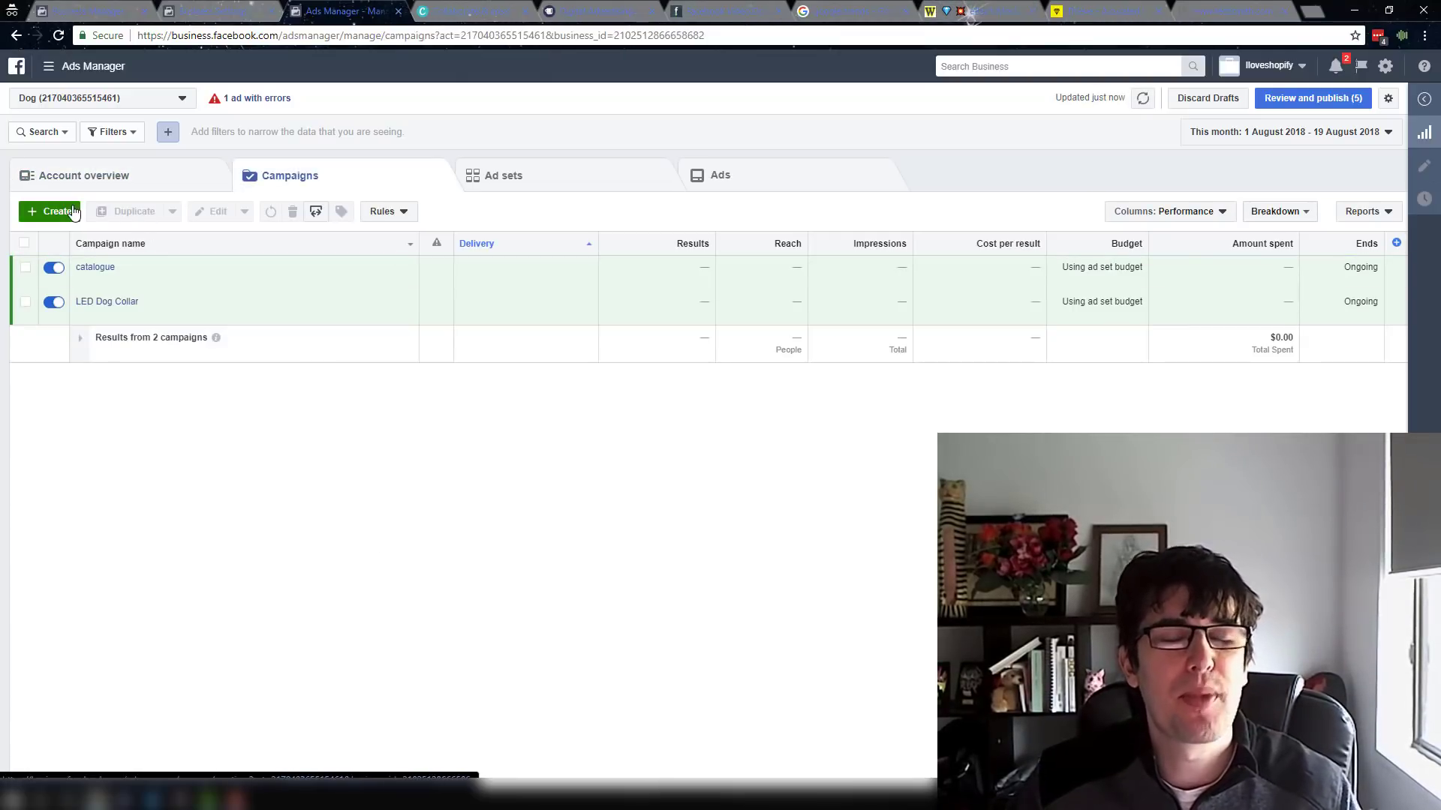
pyautogui.click(109, 186)
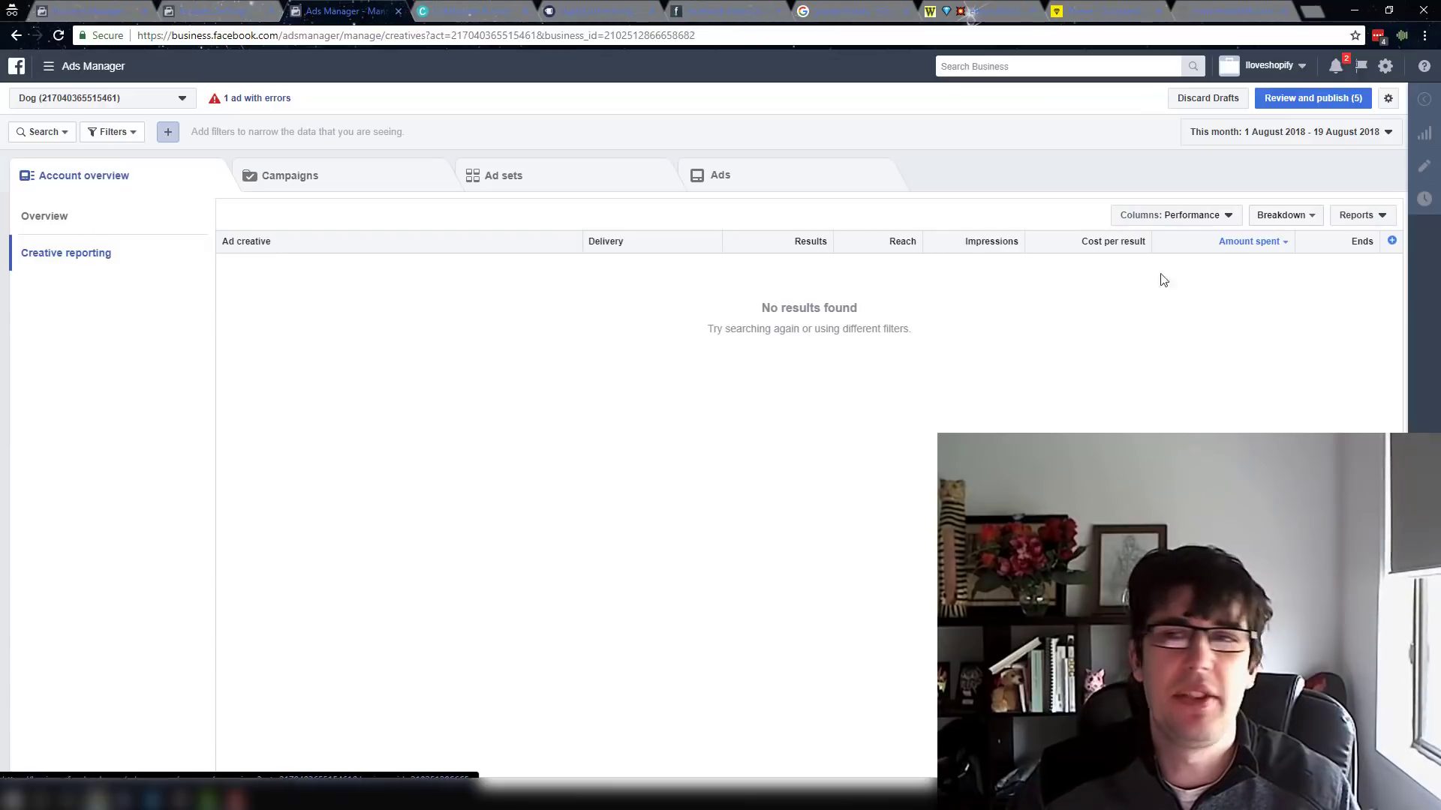
pyautogui.click(1363, 219)
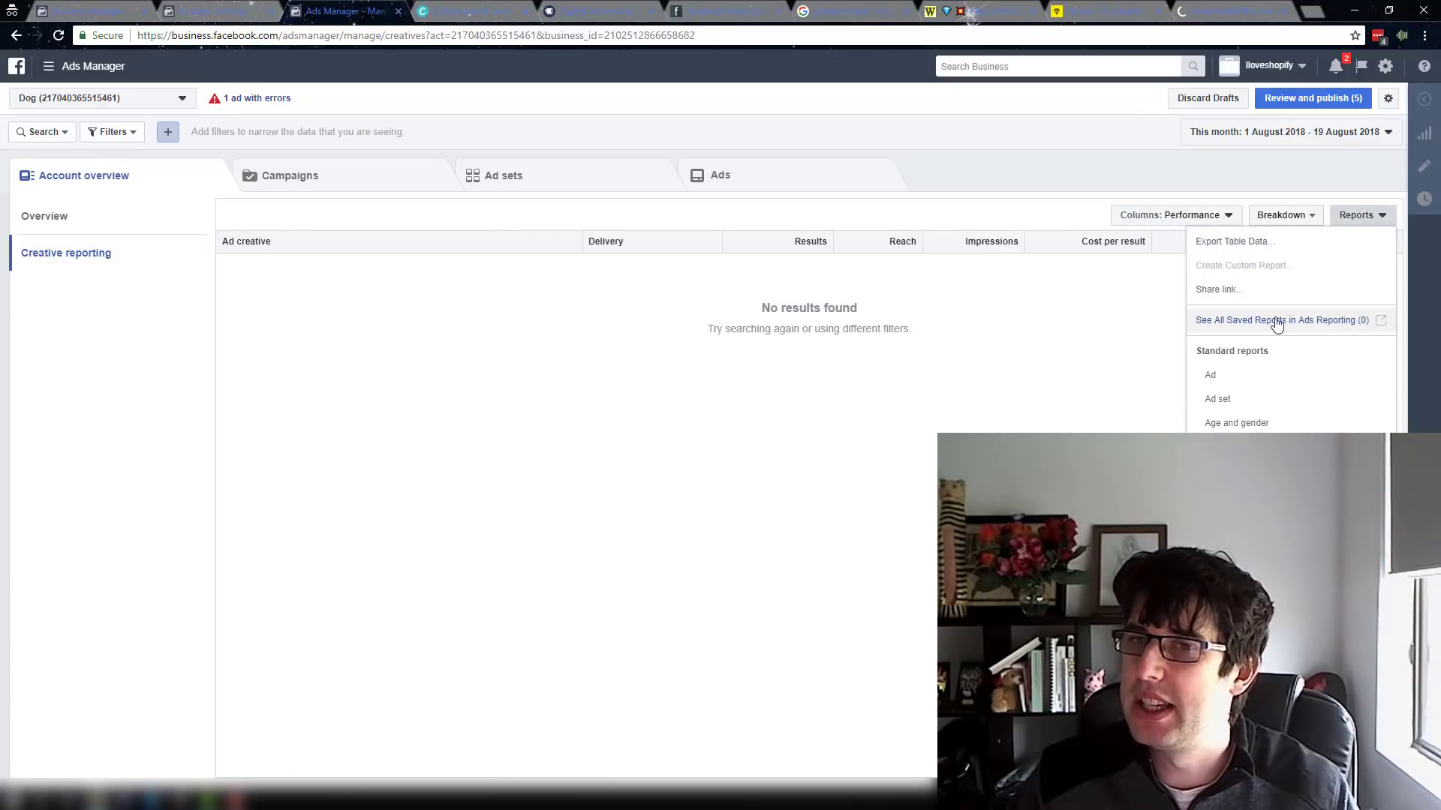
# - Start a new campaign from the Campaigns list in Guided Creation, dismissing the leftover draft and the quick creation hint
pyautogui.click(290, 175)
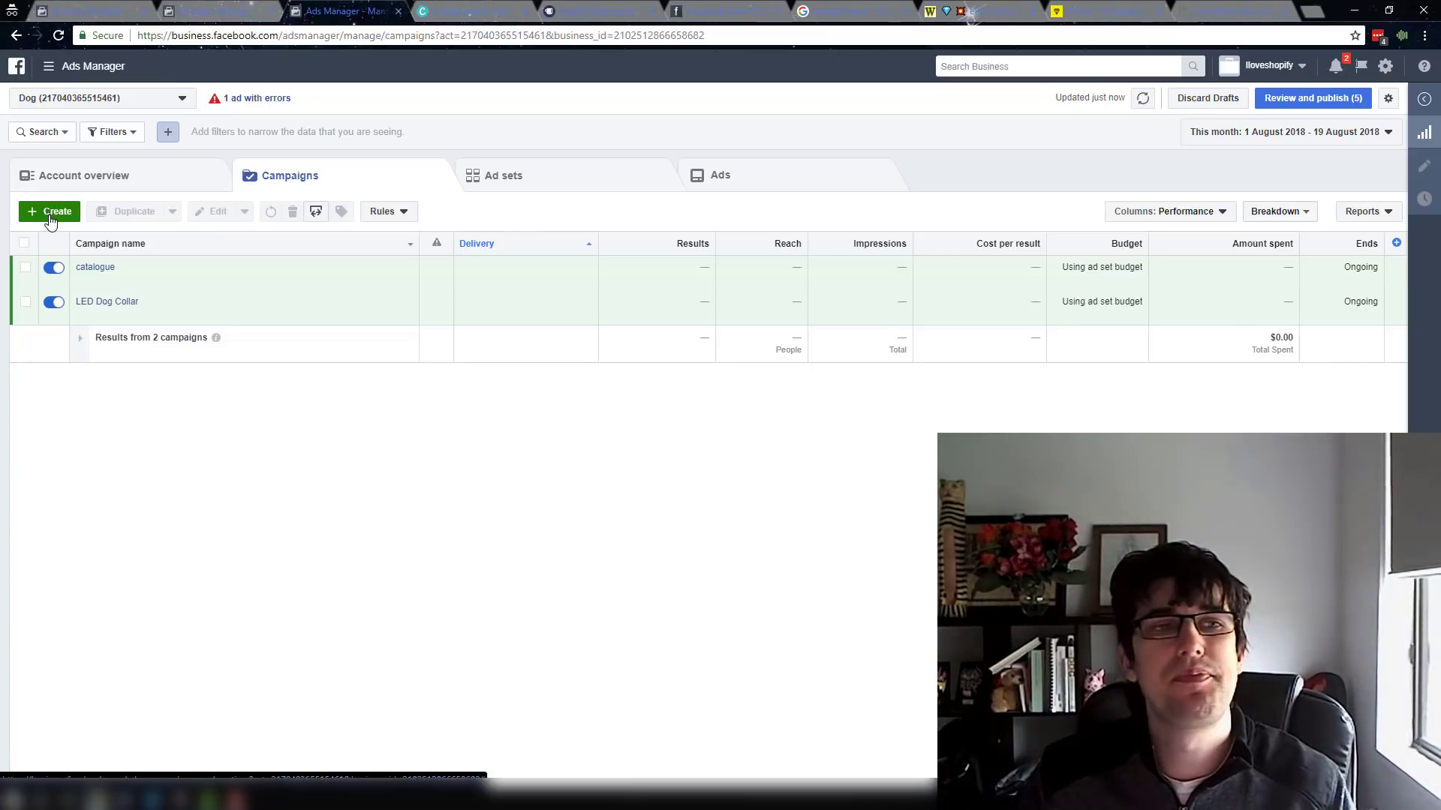
pyautogui.click(50, 217)
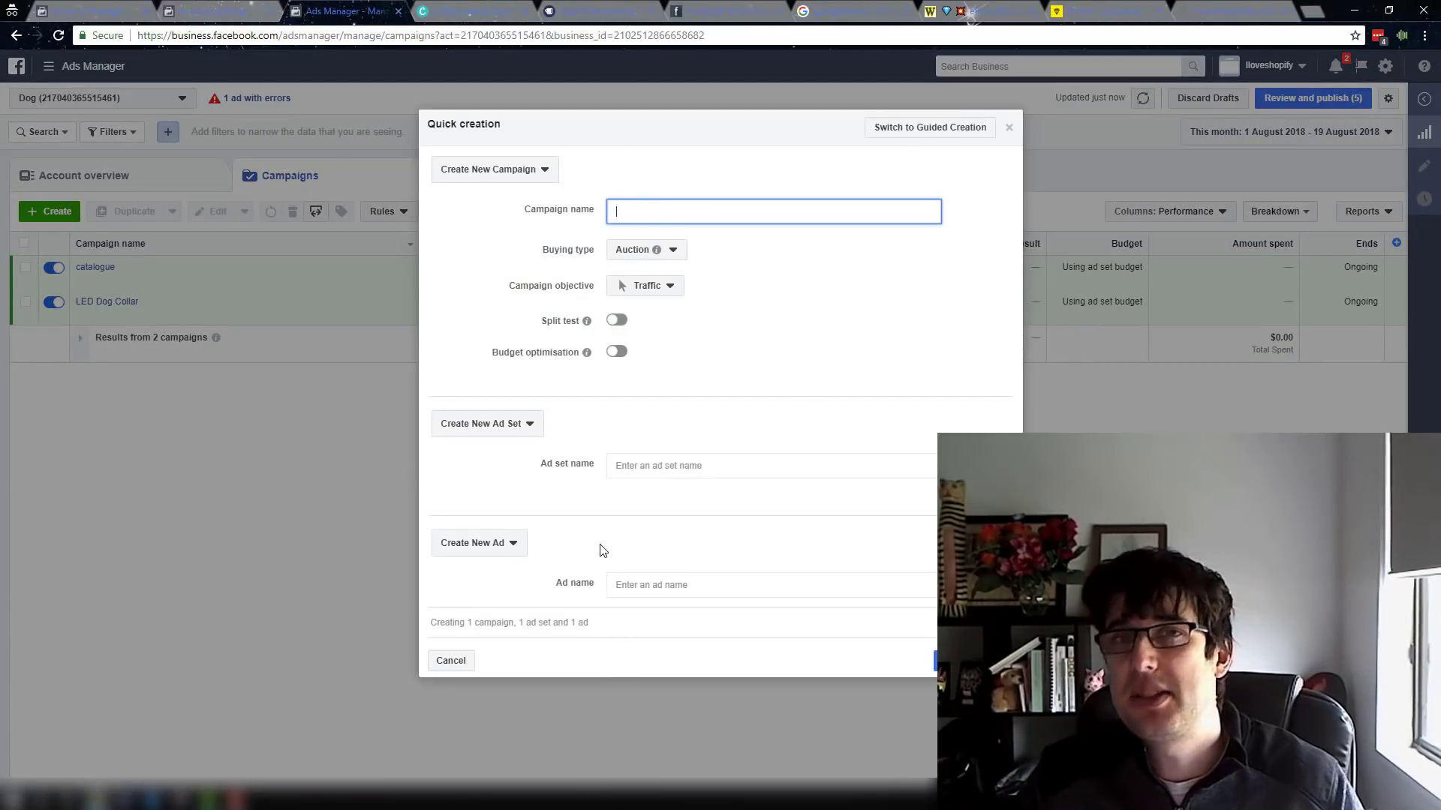
pyautogui.click(925, 129)
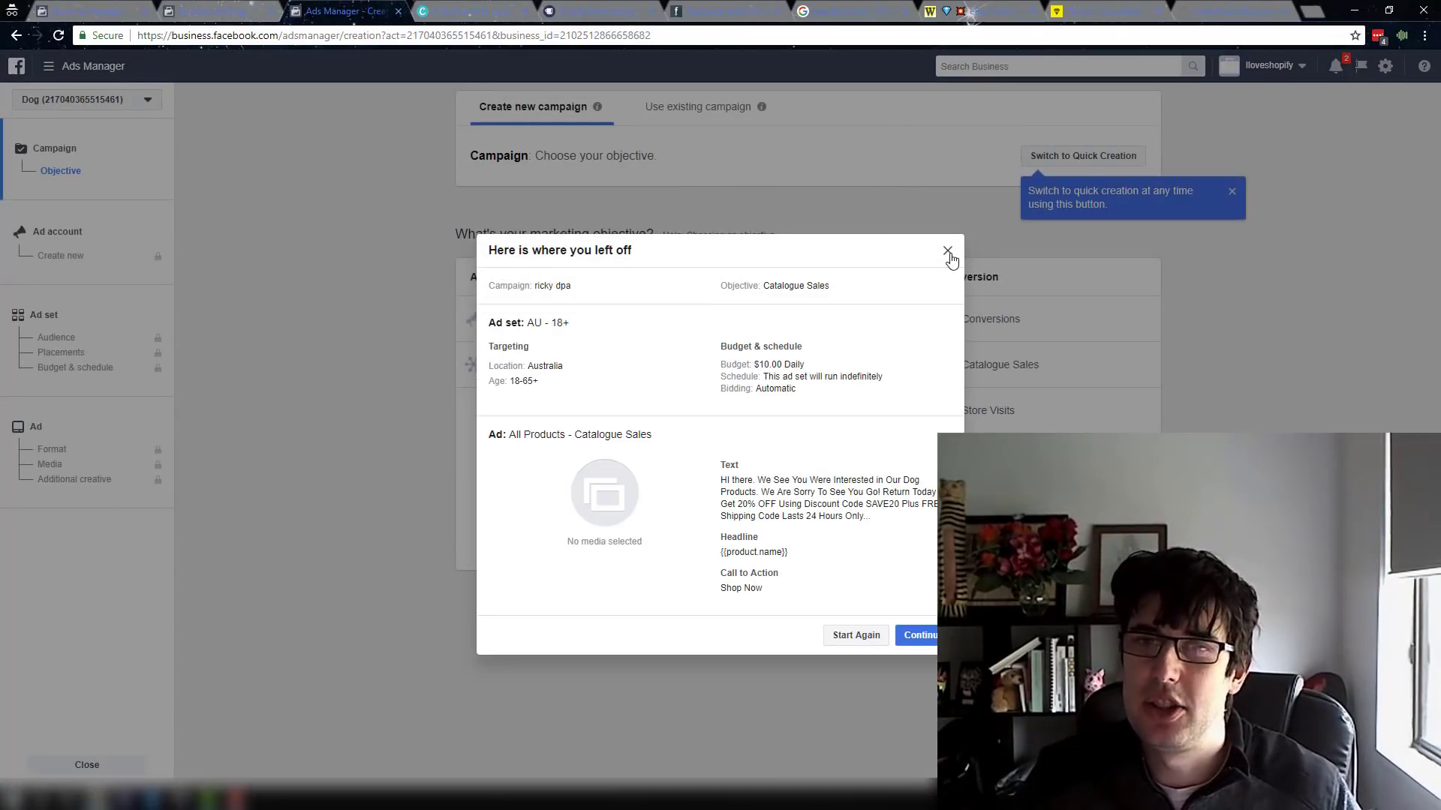
pyautogui.click(947, 250)
pyautogui.click(1232, 196)
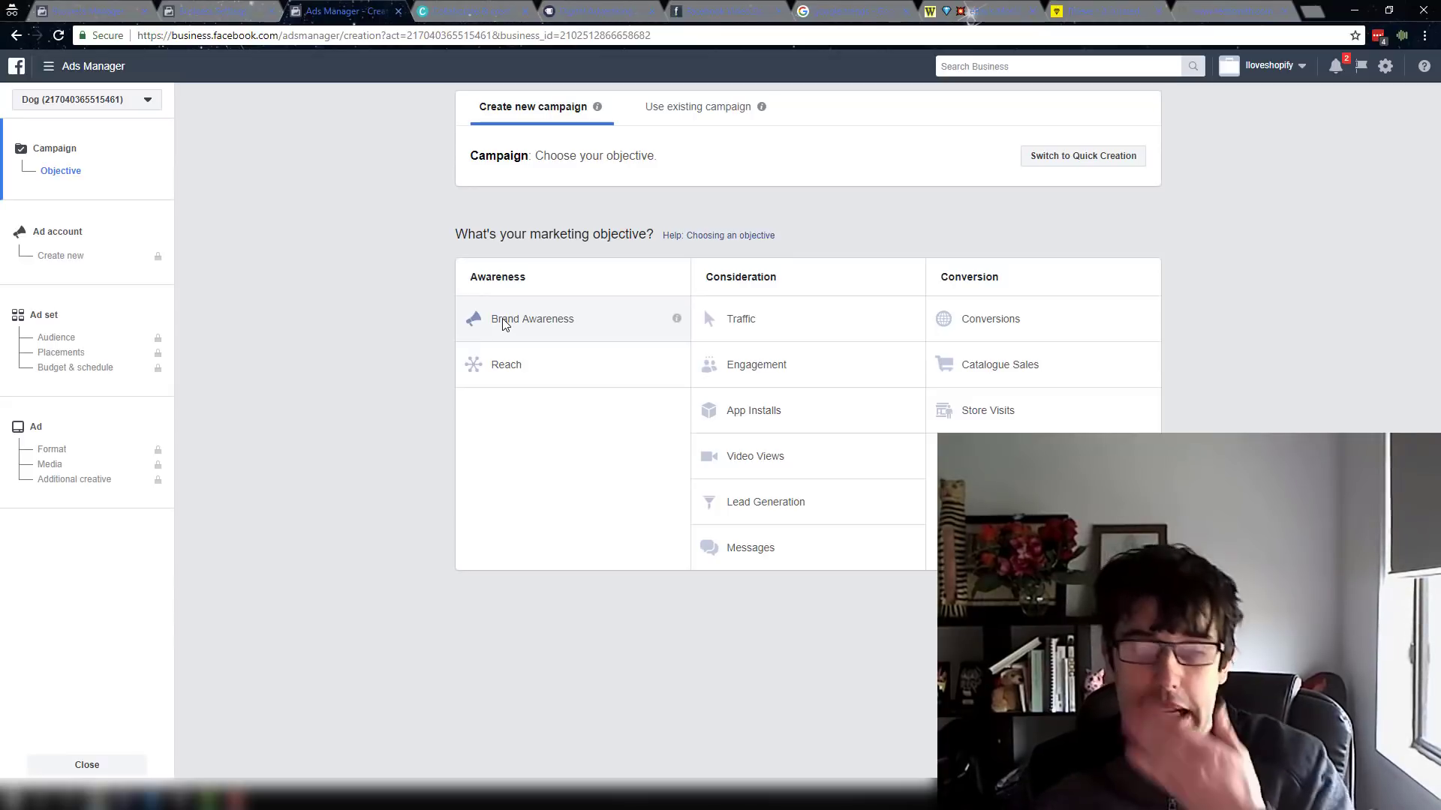
# - Read the explanations of the Awareness, Consideration and Conversion marketing objectives, from Brand Awareness through Store Visits
pyautogui.moveTo(676, 321)
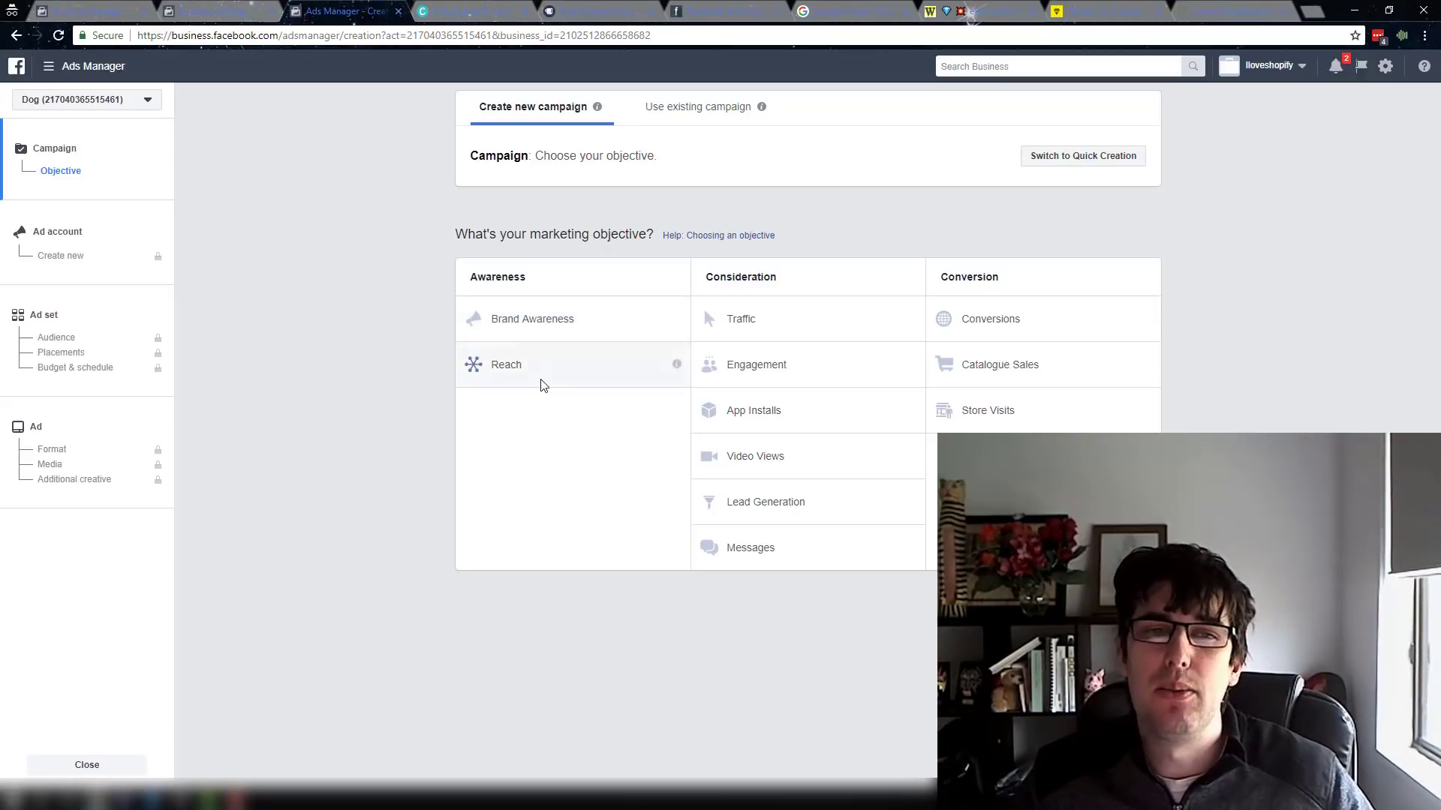
pyautogui.moveTo(677, 373)
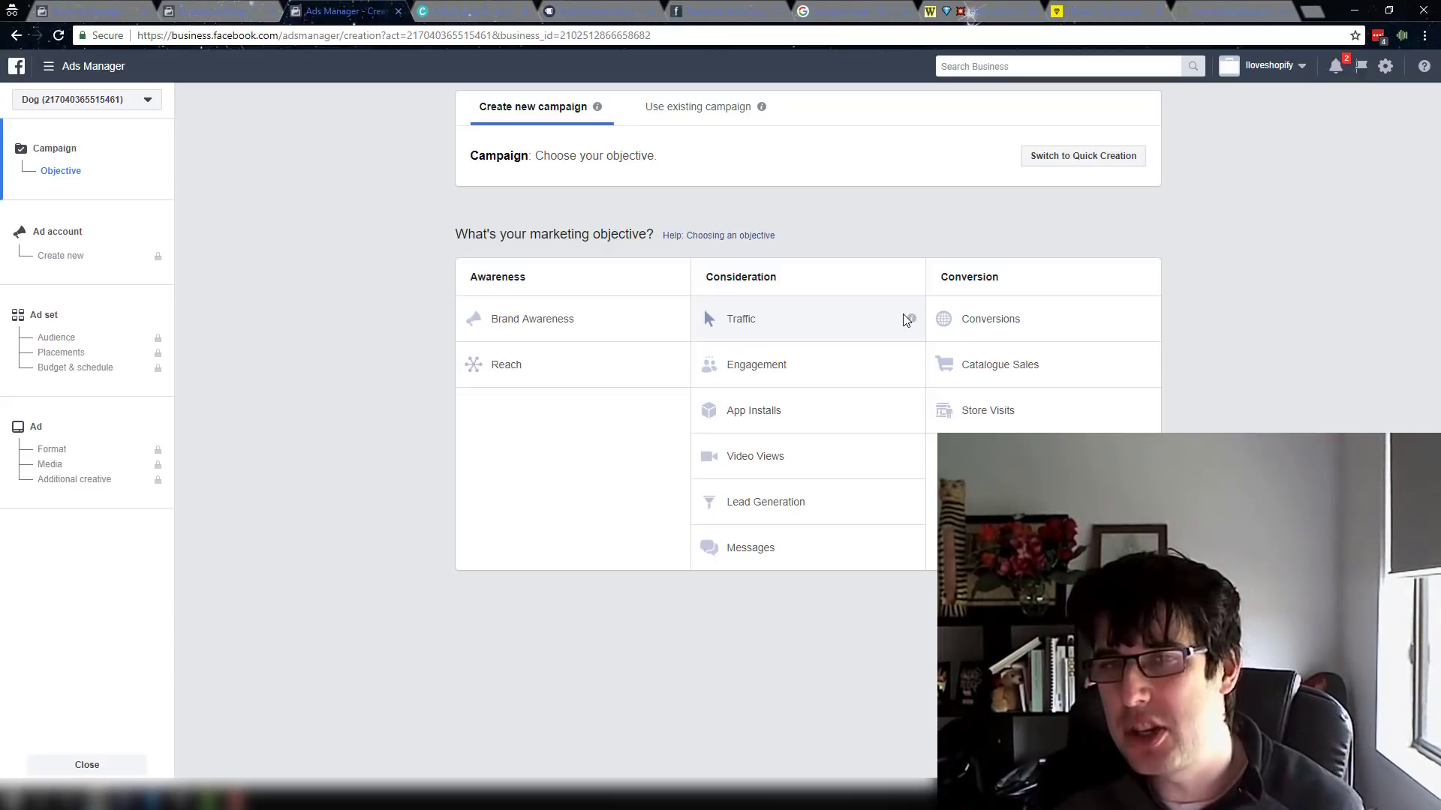
pyautogui.moveTo(909, 319)
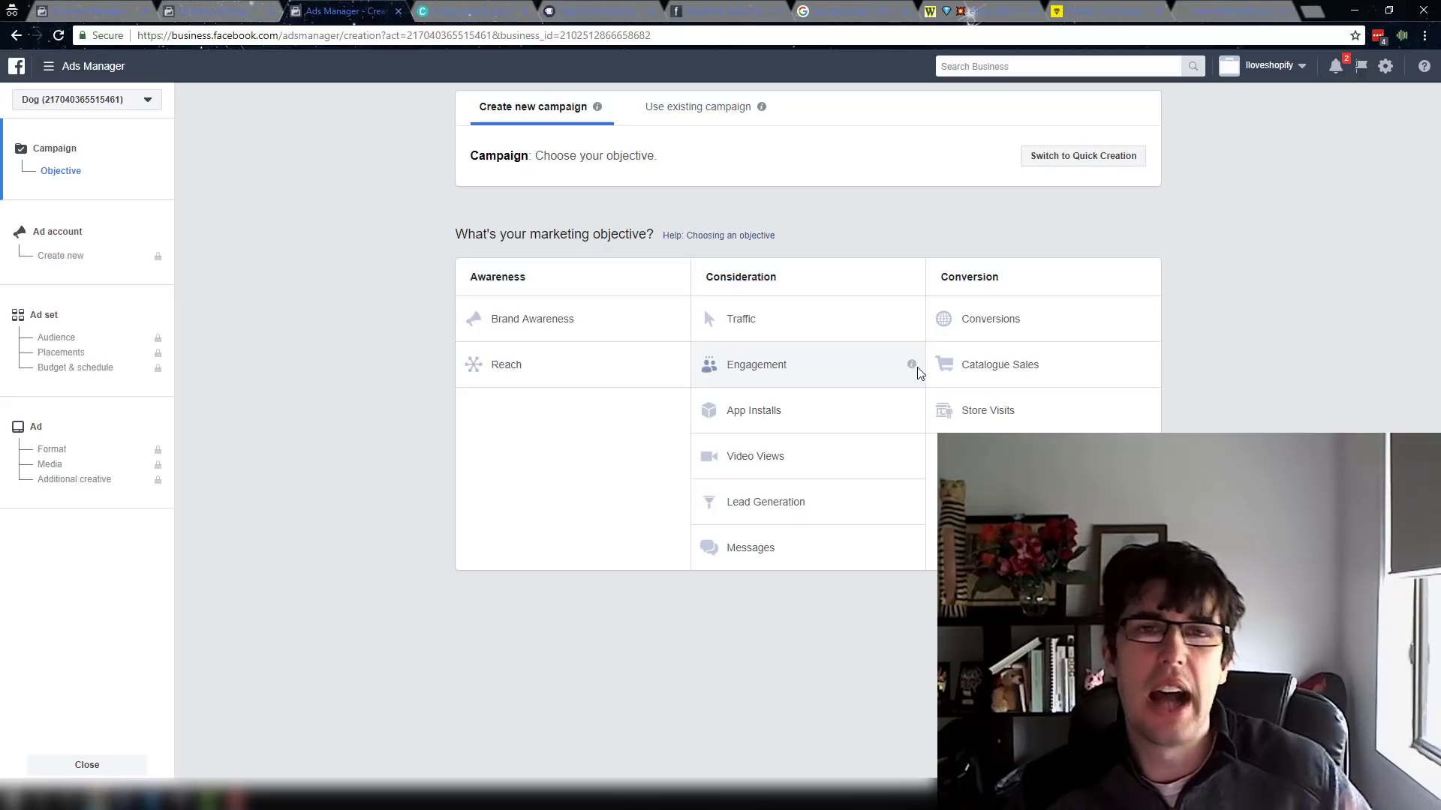
pyautogui.moveTo(915, 369)
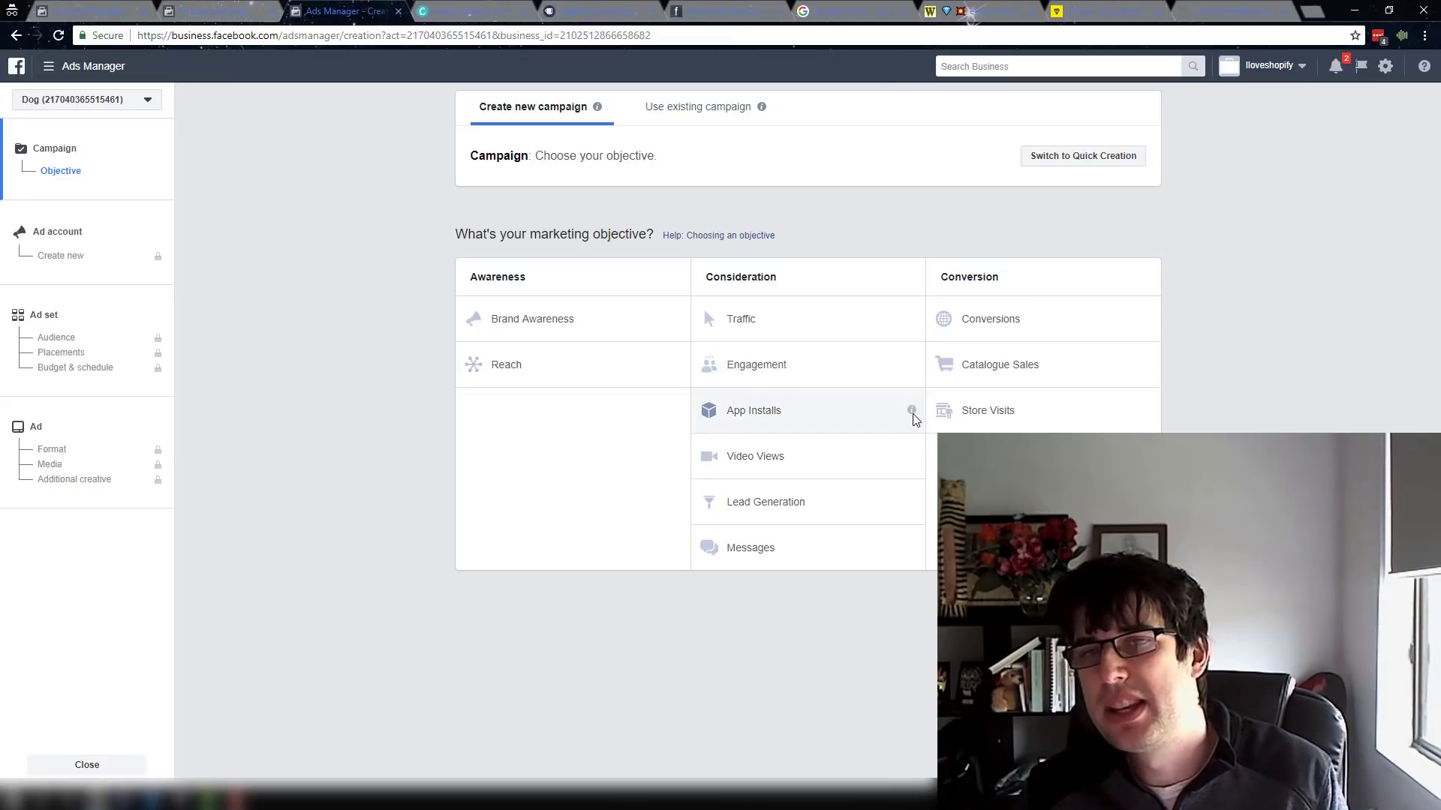
pyautogui.moveTo(913, 417)
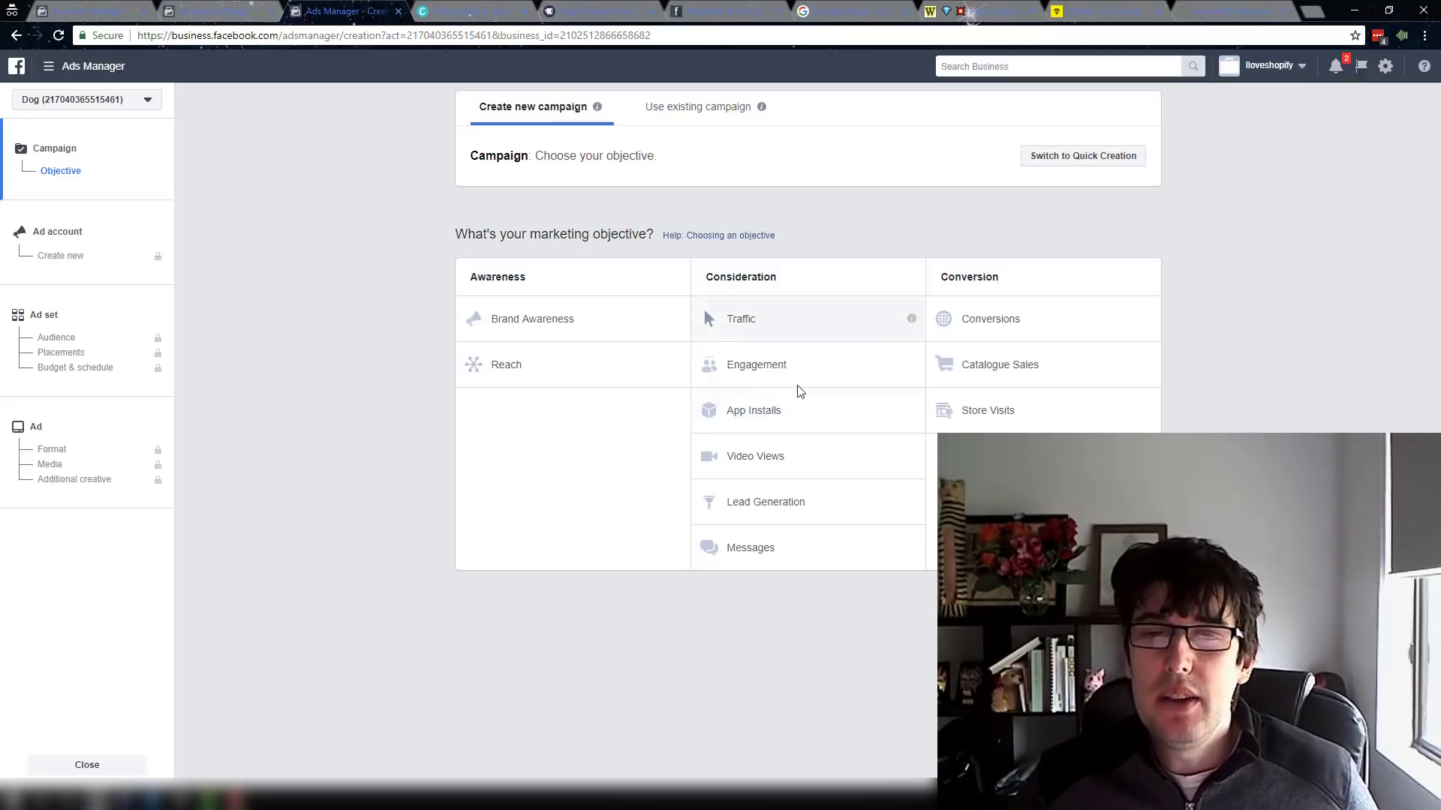
pyautogui.moveTo(909, 458)
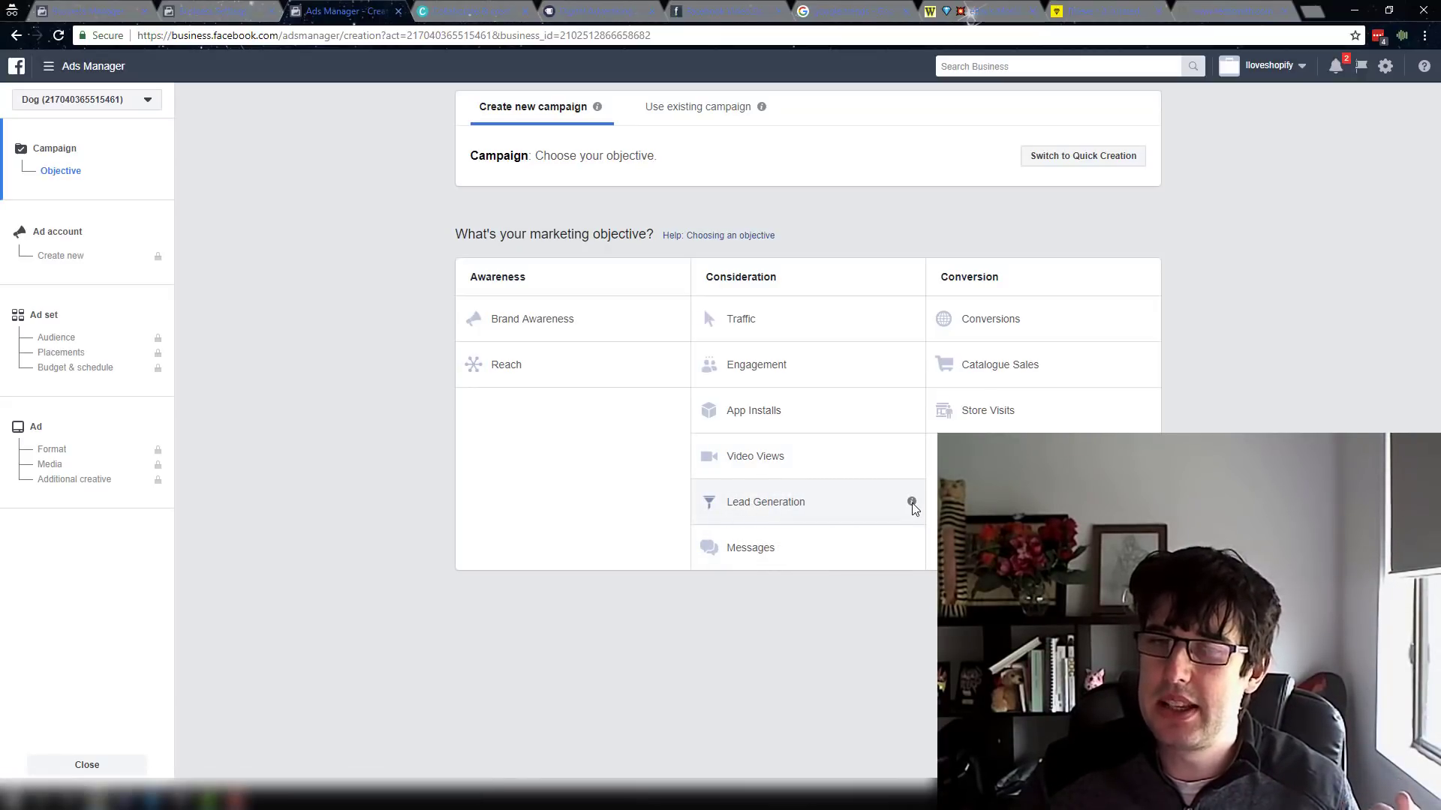
pyautogui.moveTo(914, 509)
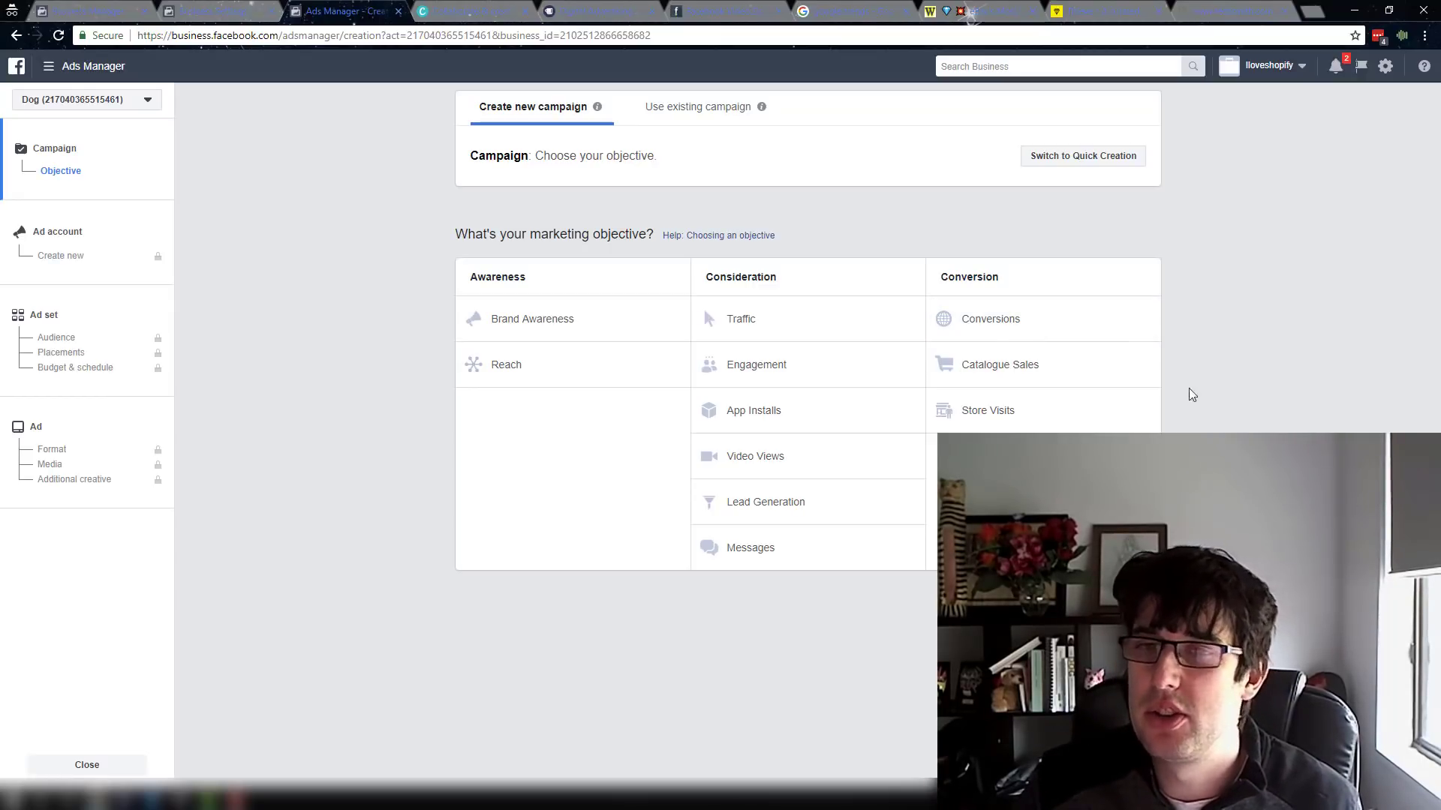
pyautogui.moveTo(1148, 321)
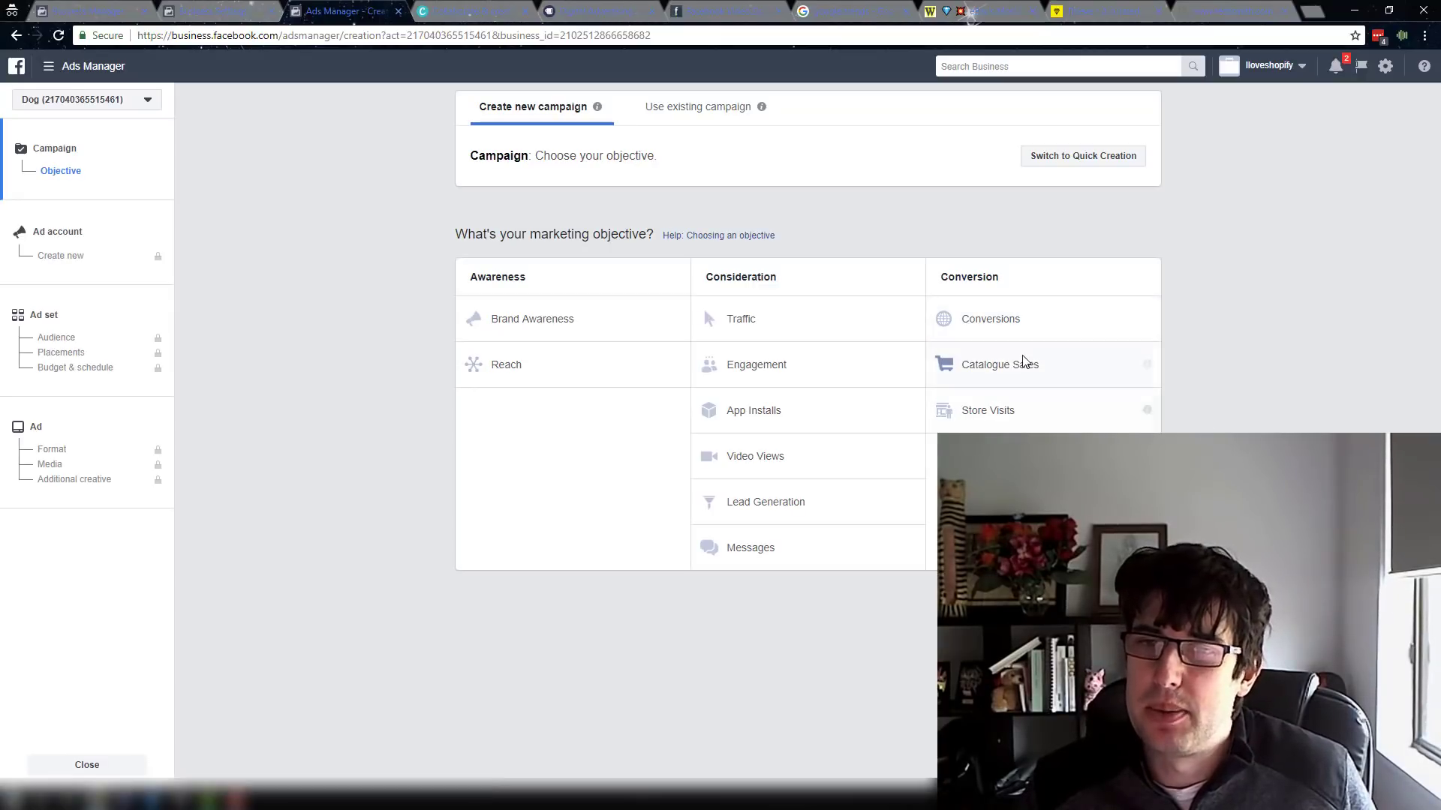
pyautogui.moveTo(1149, 369)
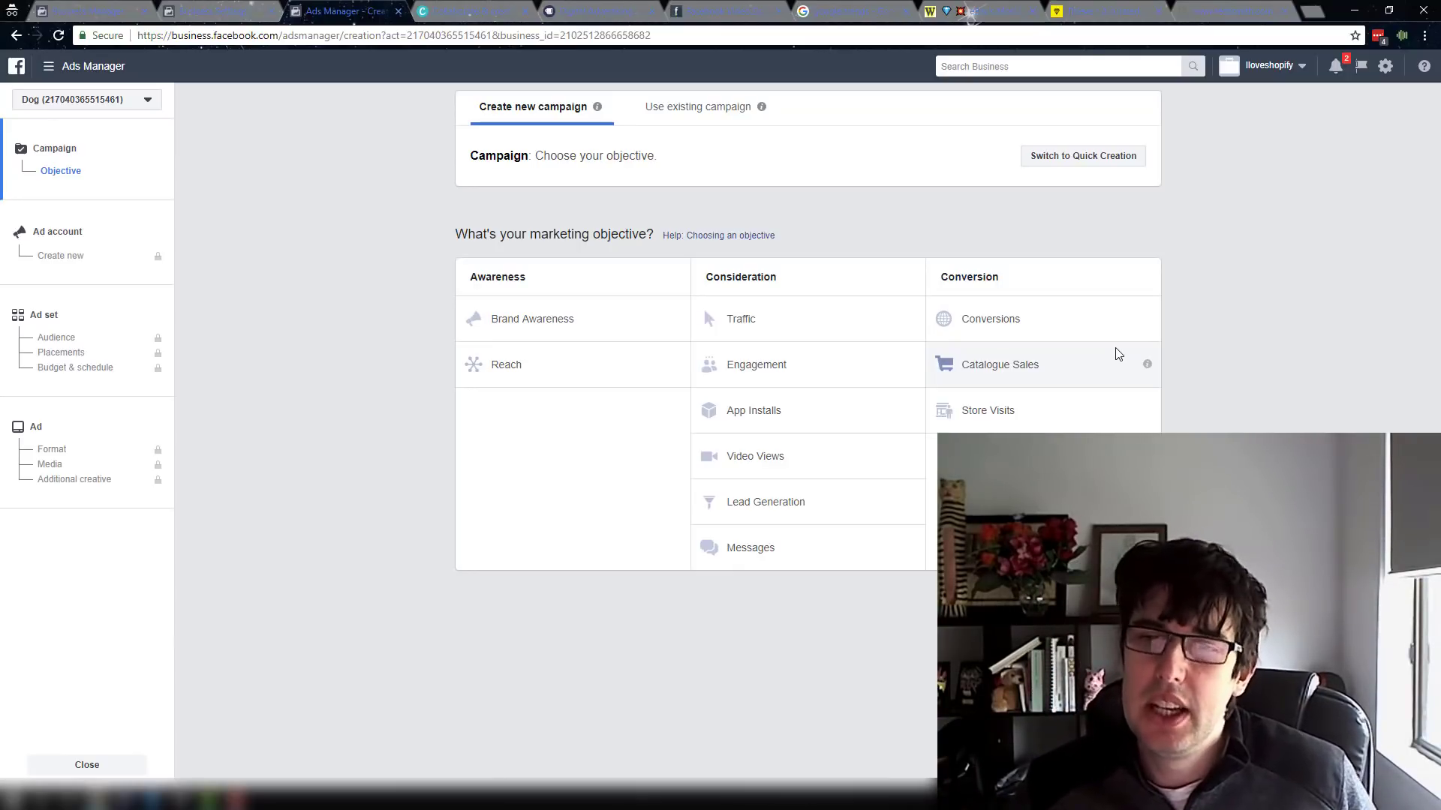
pyautogui.moveTo(1146, 411)
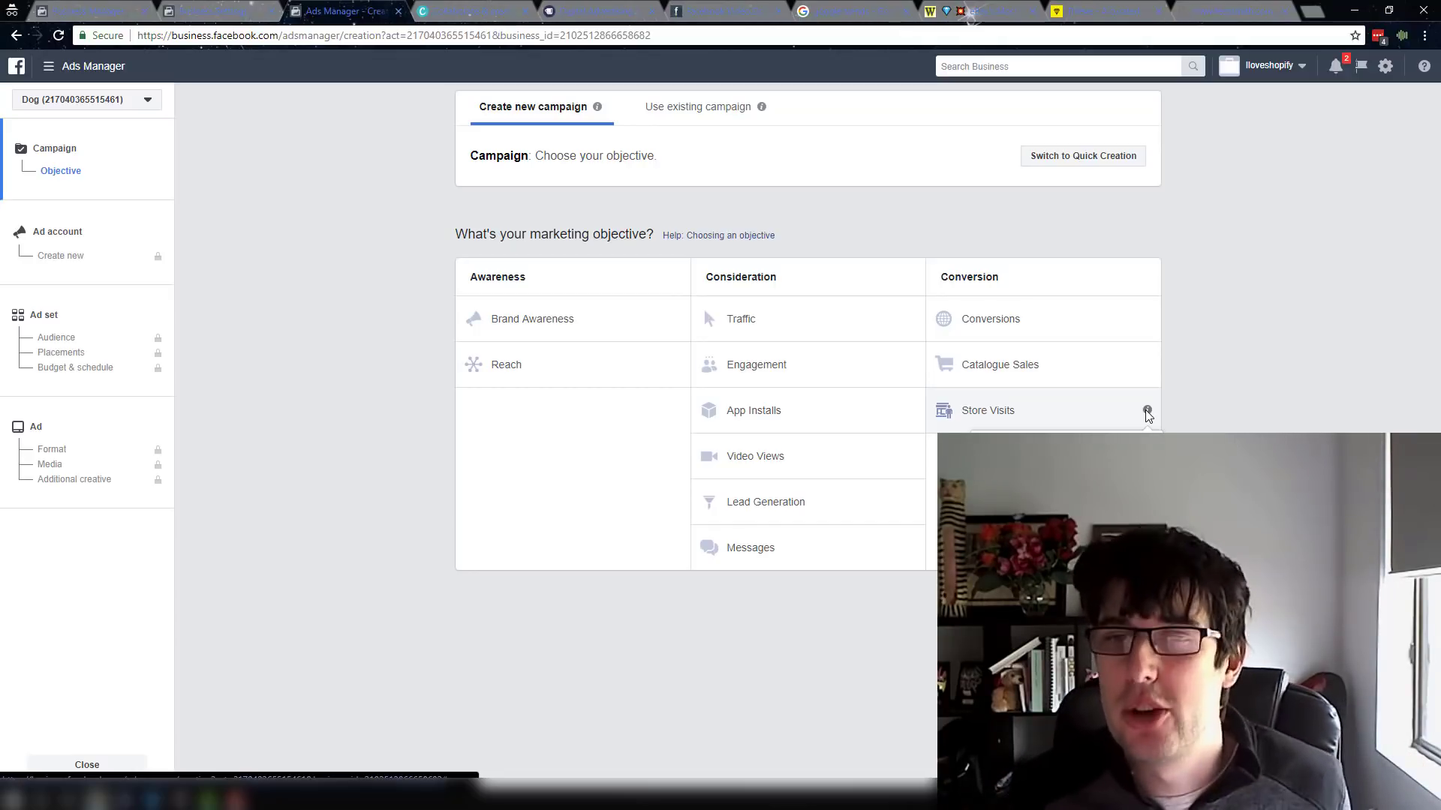
# - Choose Conversions as the campaign objective and review the campaign name and Create split test settings
pyautogui.click(1028, 337)
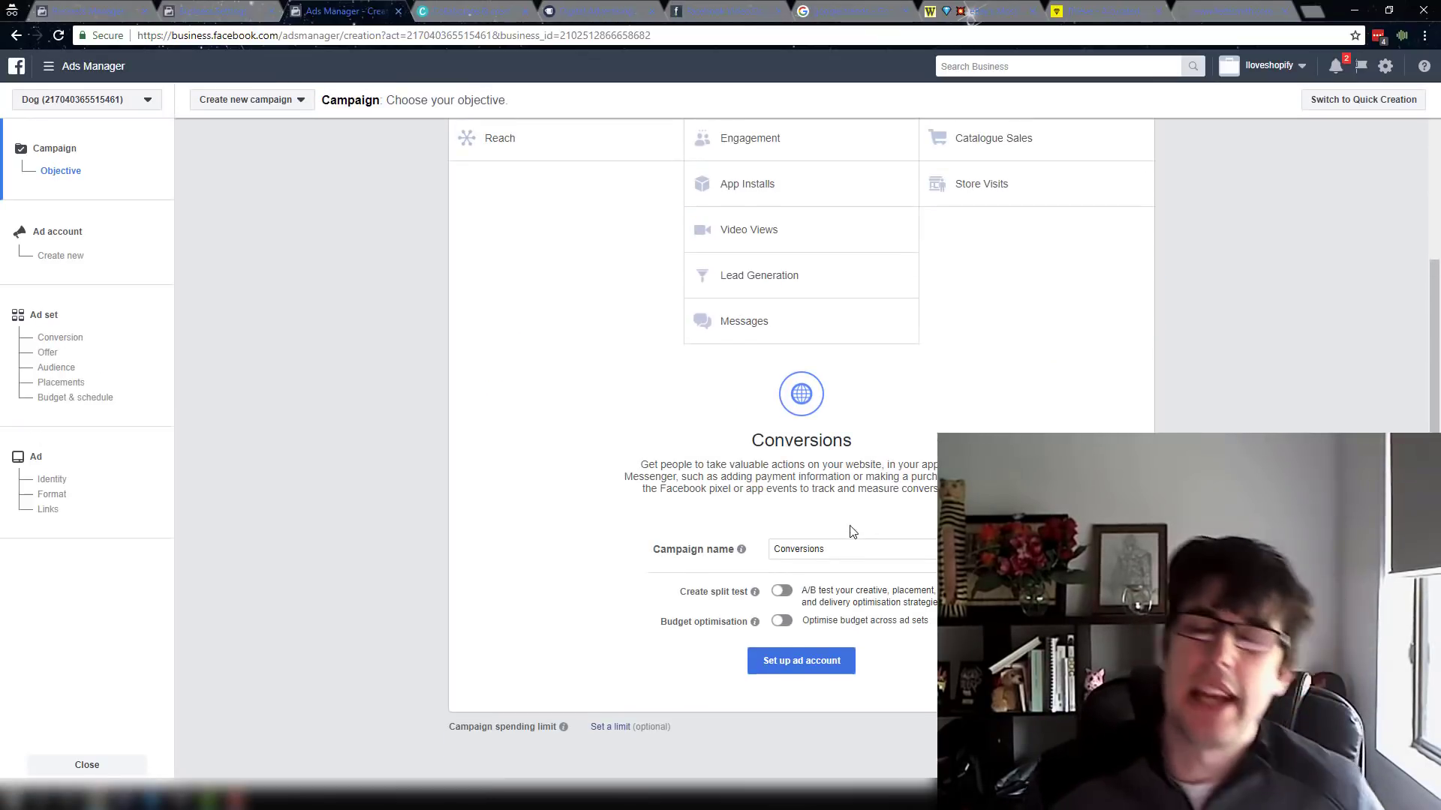
pyautogui.moveTo(828, 549); pyautogui.dragTo(765, 559)
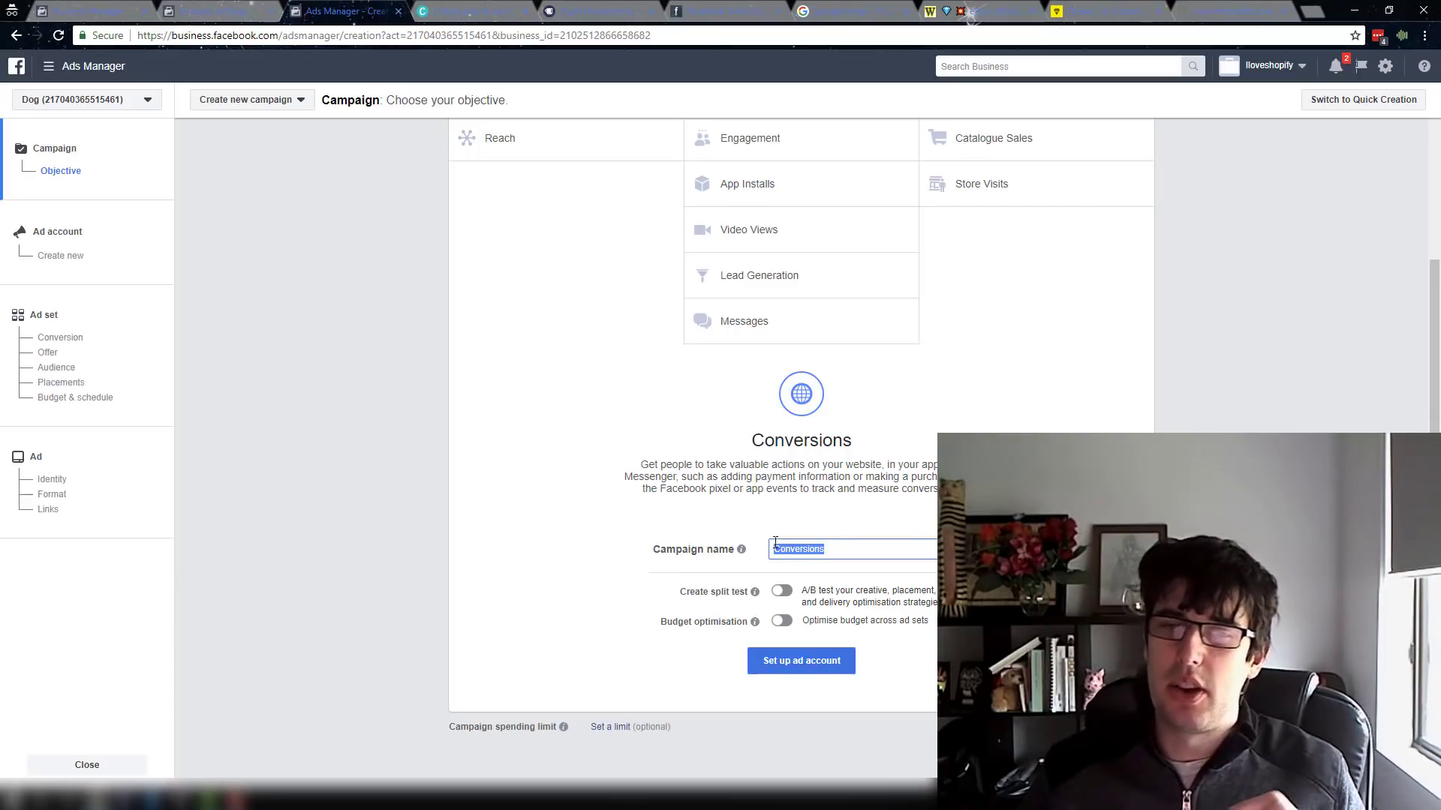
pyautogui.moveTo(695, 593); pyautogui.dragTo(732, 609)
pyautogui.click(719, 611)
pyautogui.moveTo(755, 592)
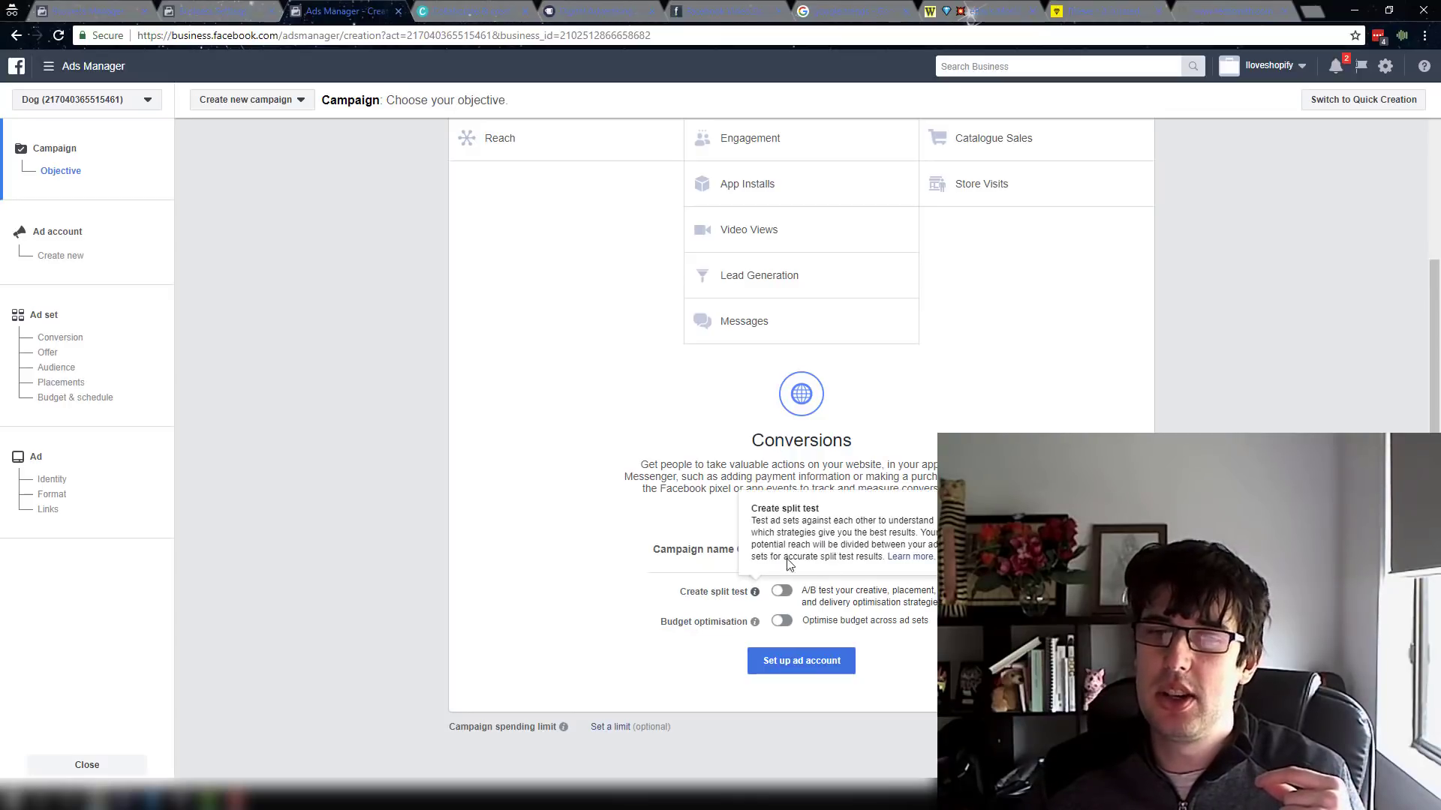
pyautogui.moveTo(848, 550); pyautogui.dragTo(724, 545)
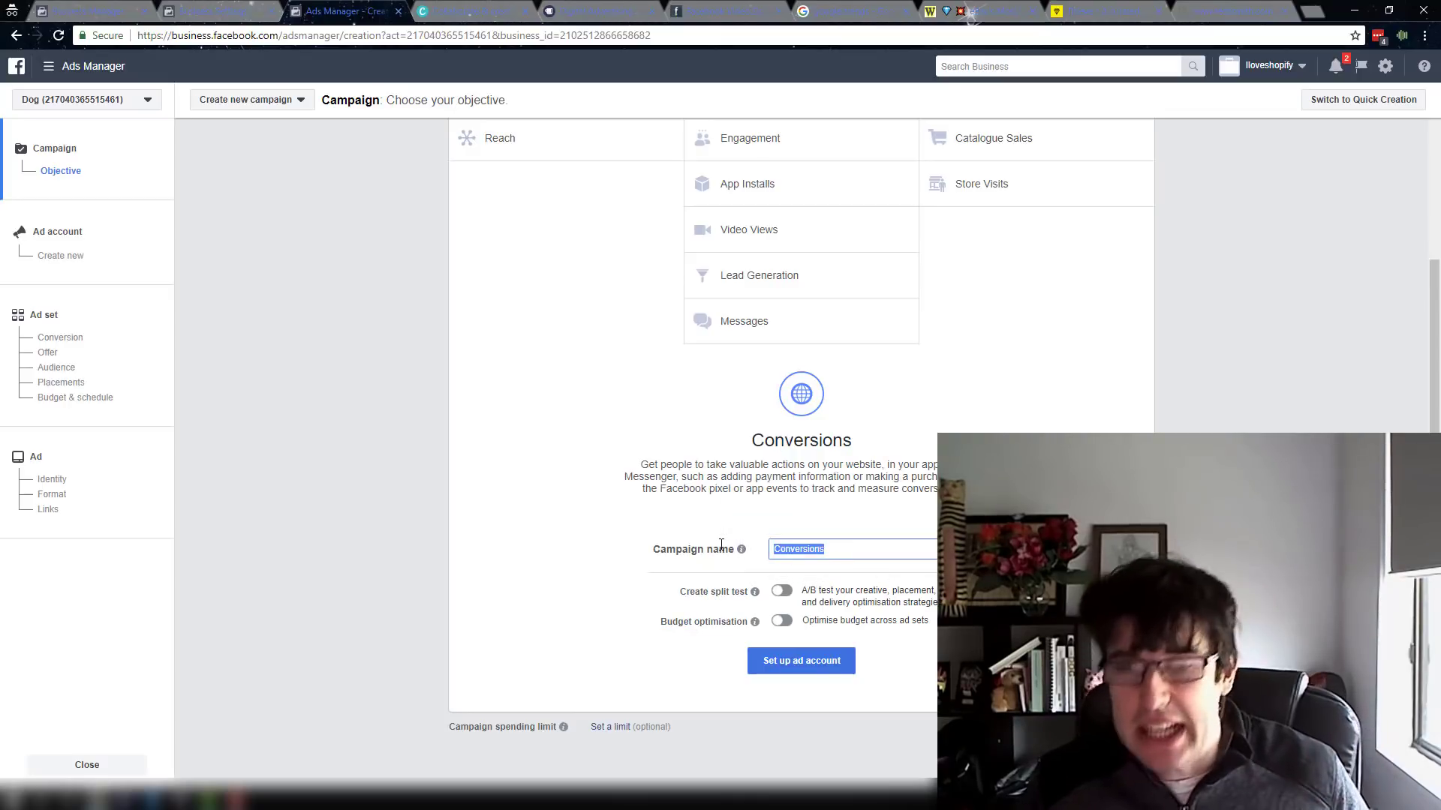
# - Name the campaign "WC - Dog collar" and continue past the ad account setup with its existing country, currency and time zone
pyautogui.write('WC -')
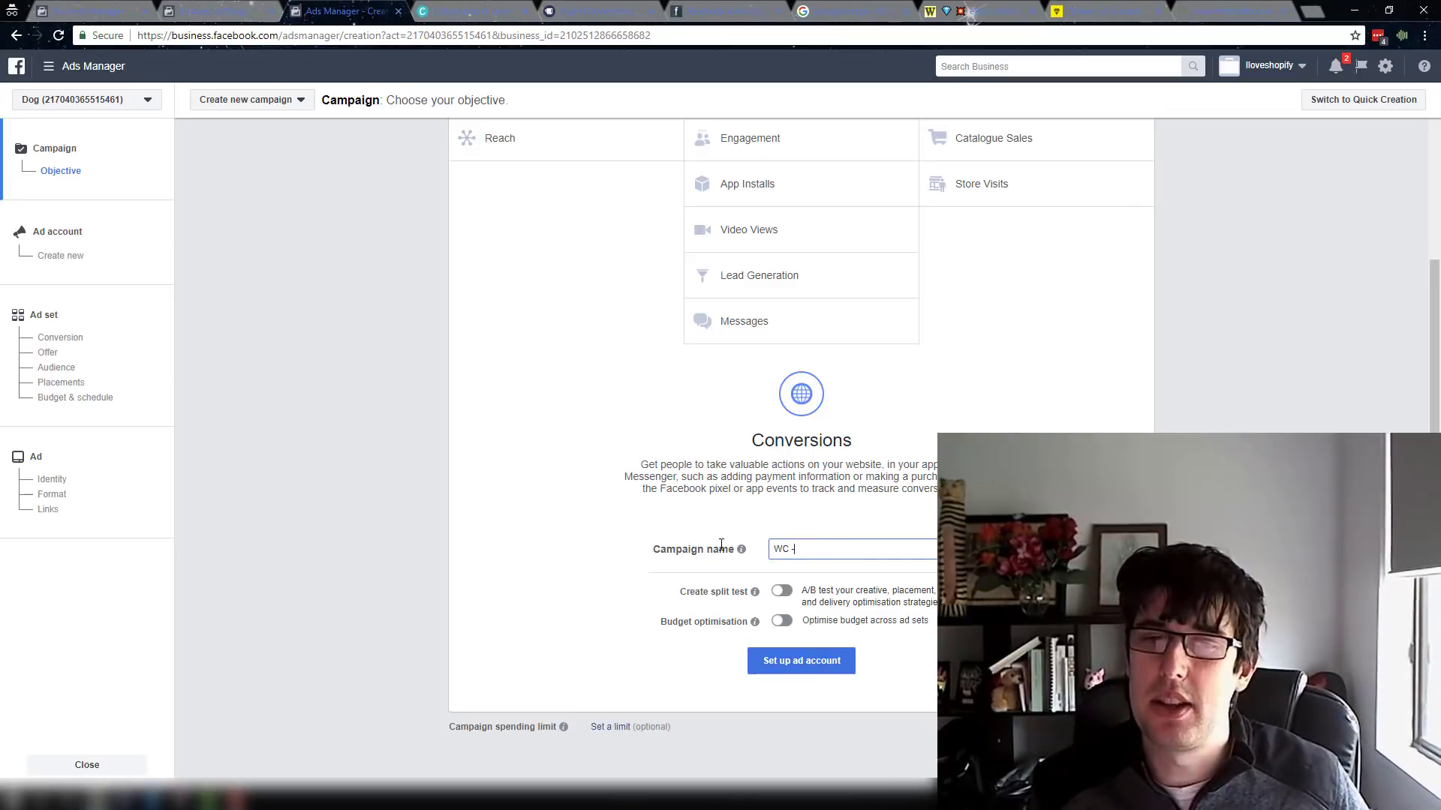
pyautogui.scroll(1, 647, 530)
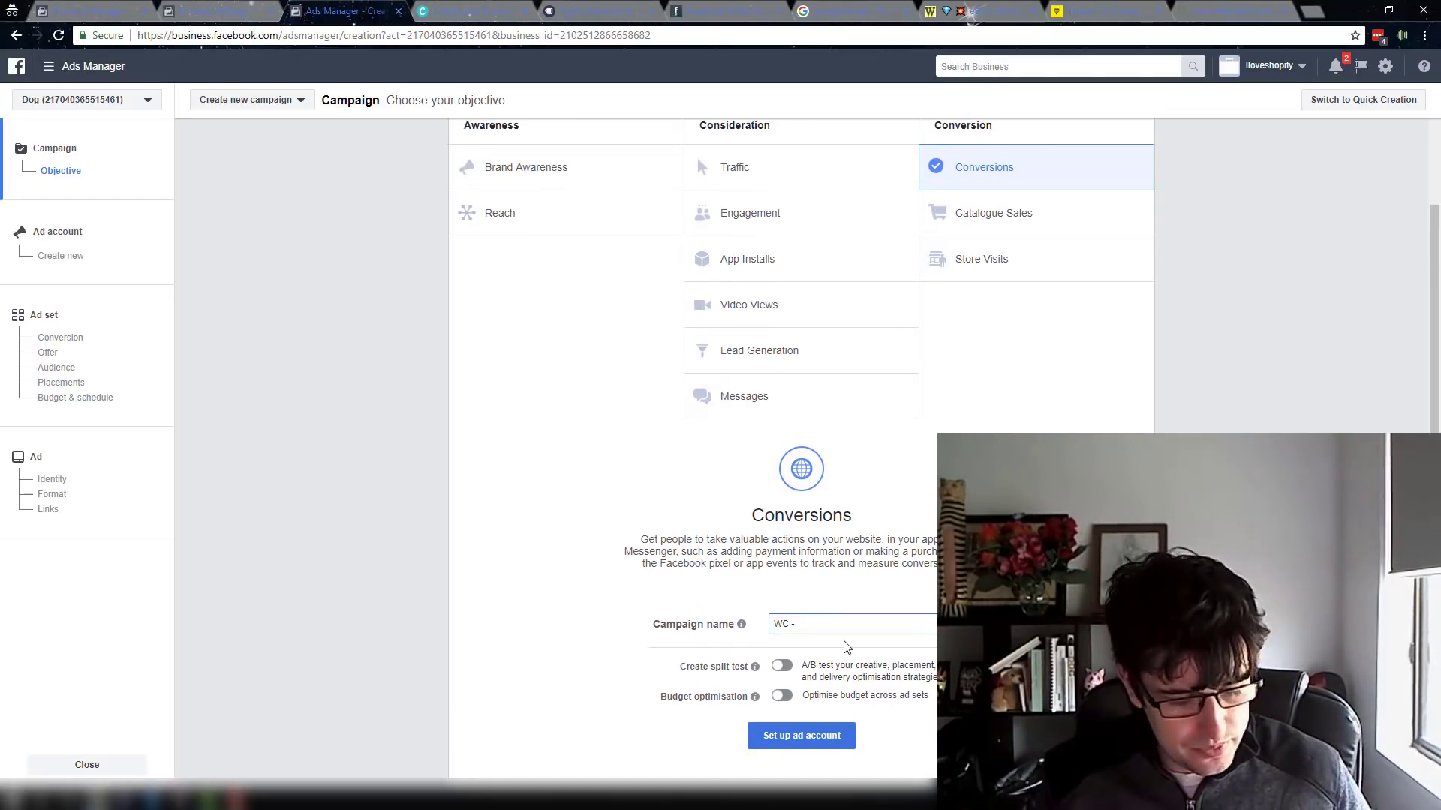
pyautogui.write('Dogs')
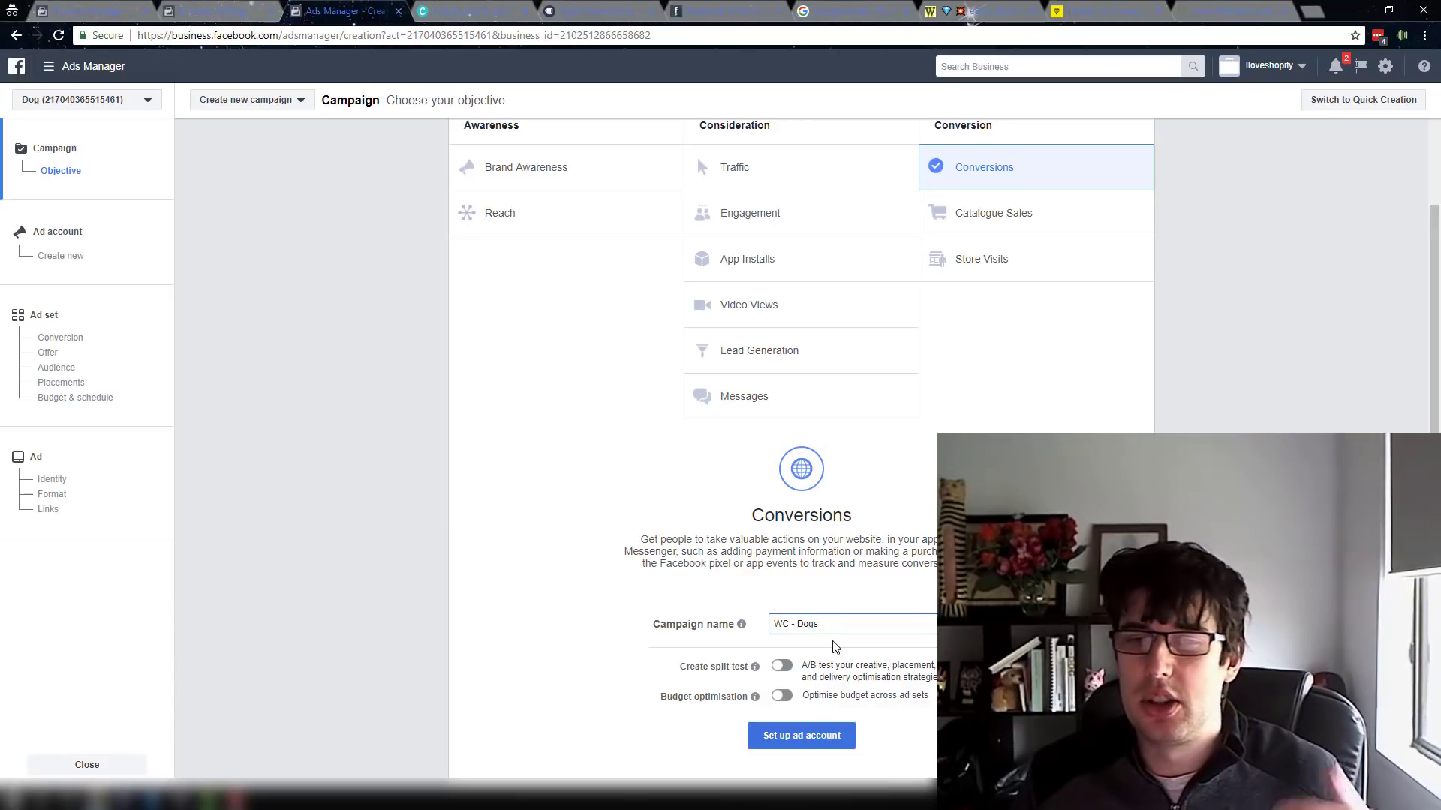
pyautogui.press('BackSpace')
pyautogui.write('collar')
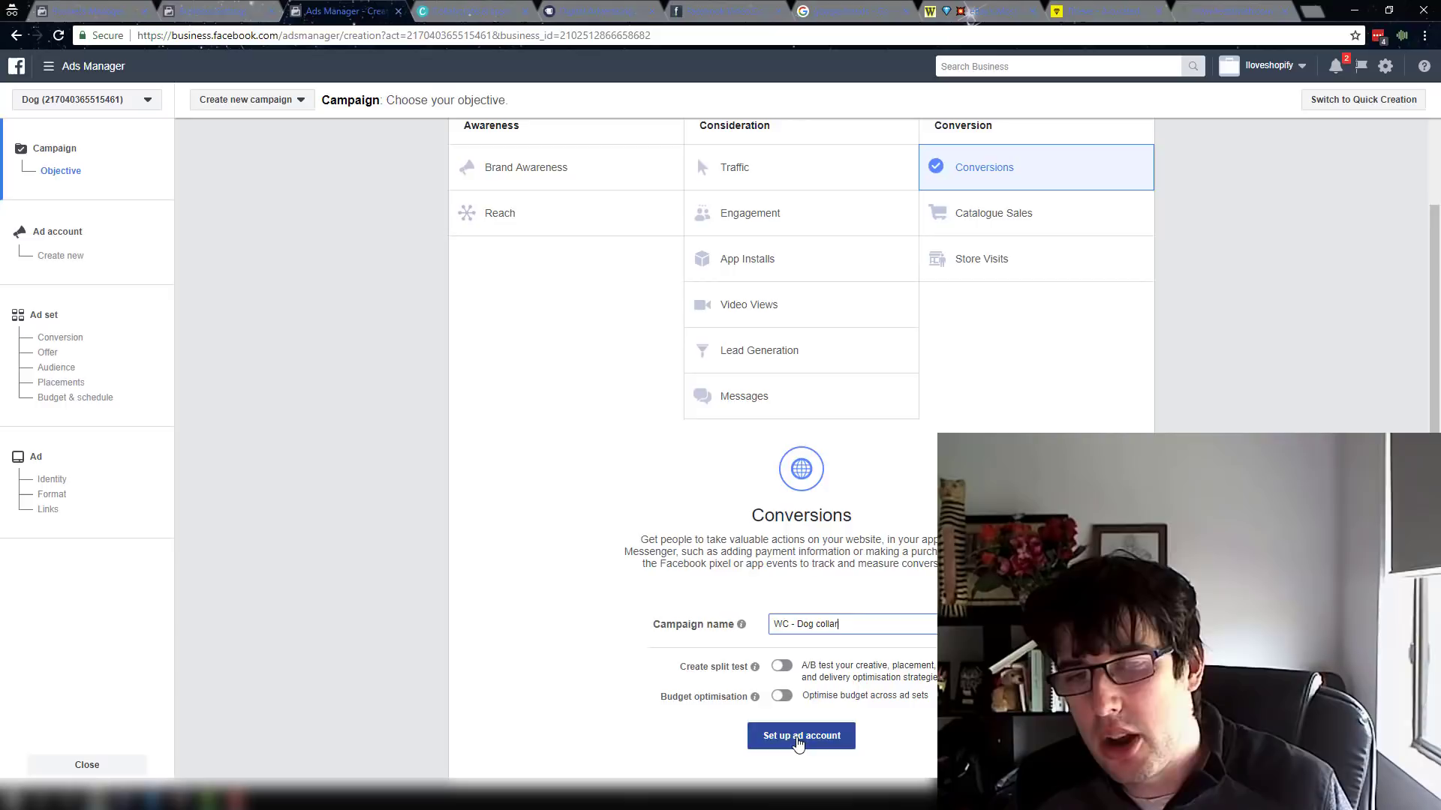
pyautogui.click(797, 738)
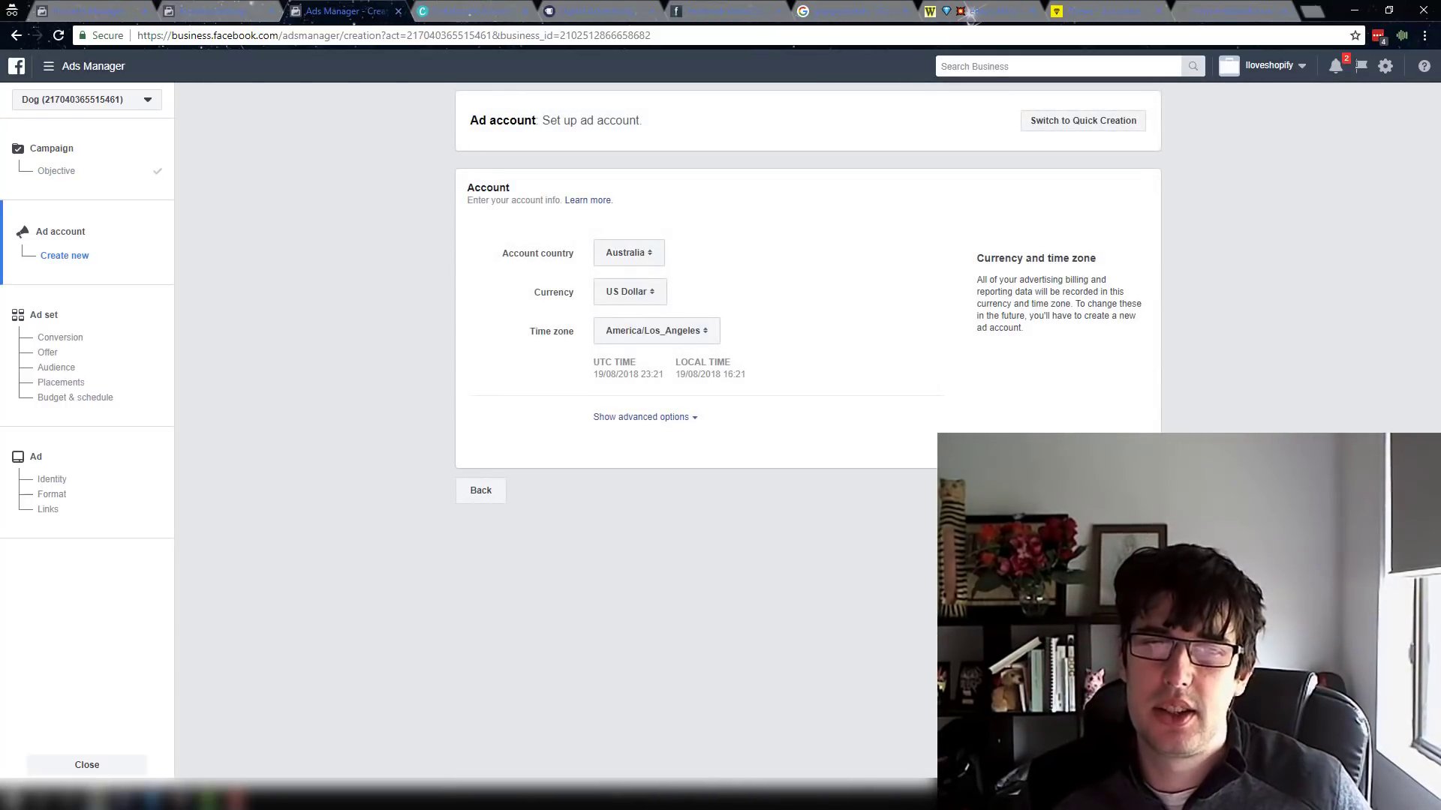
pyautogui.click(1128, 491)
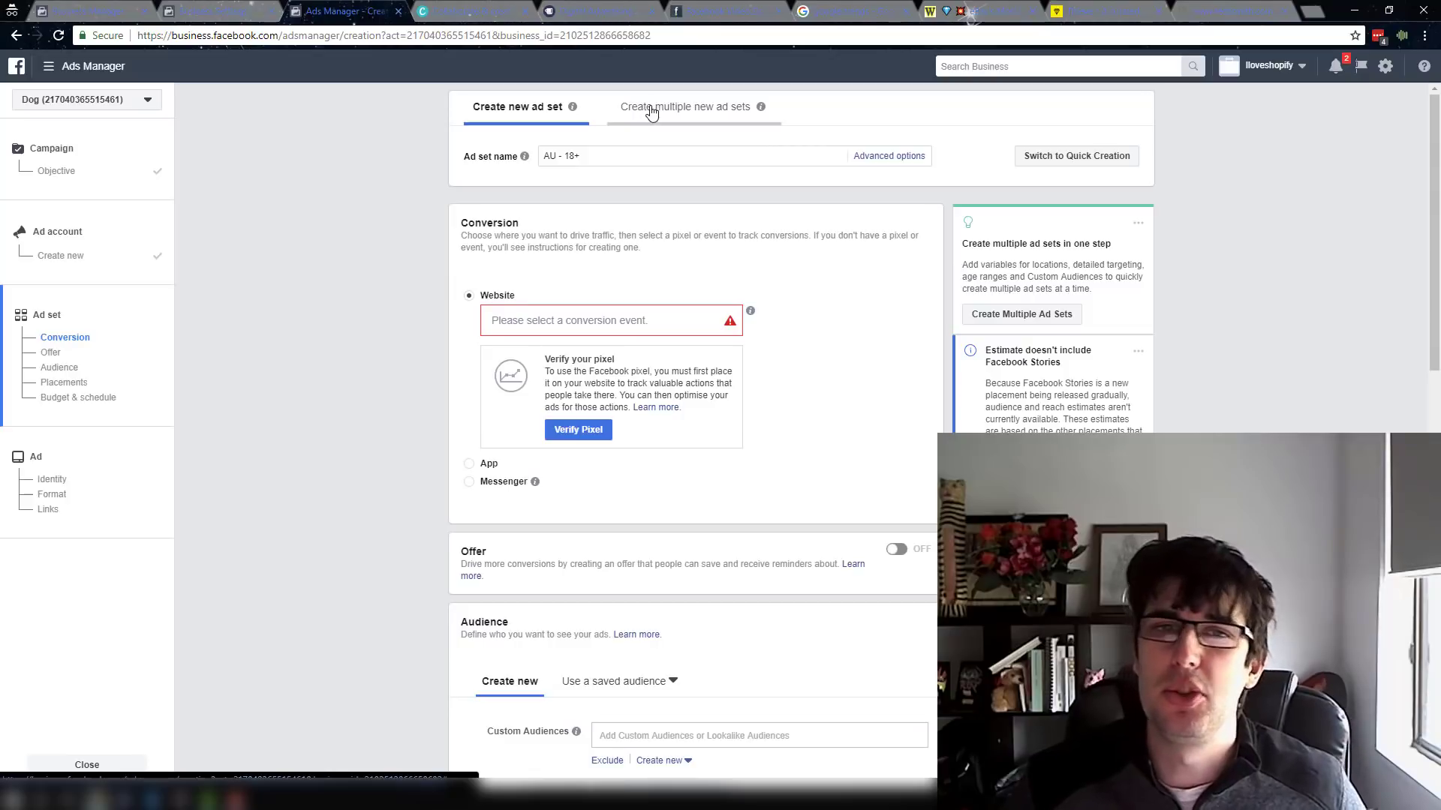
# - Look at the advanced naming options for the ad set and close them without renaming it
pyautogui.click(878, 162)
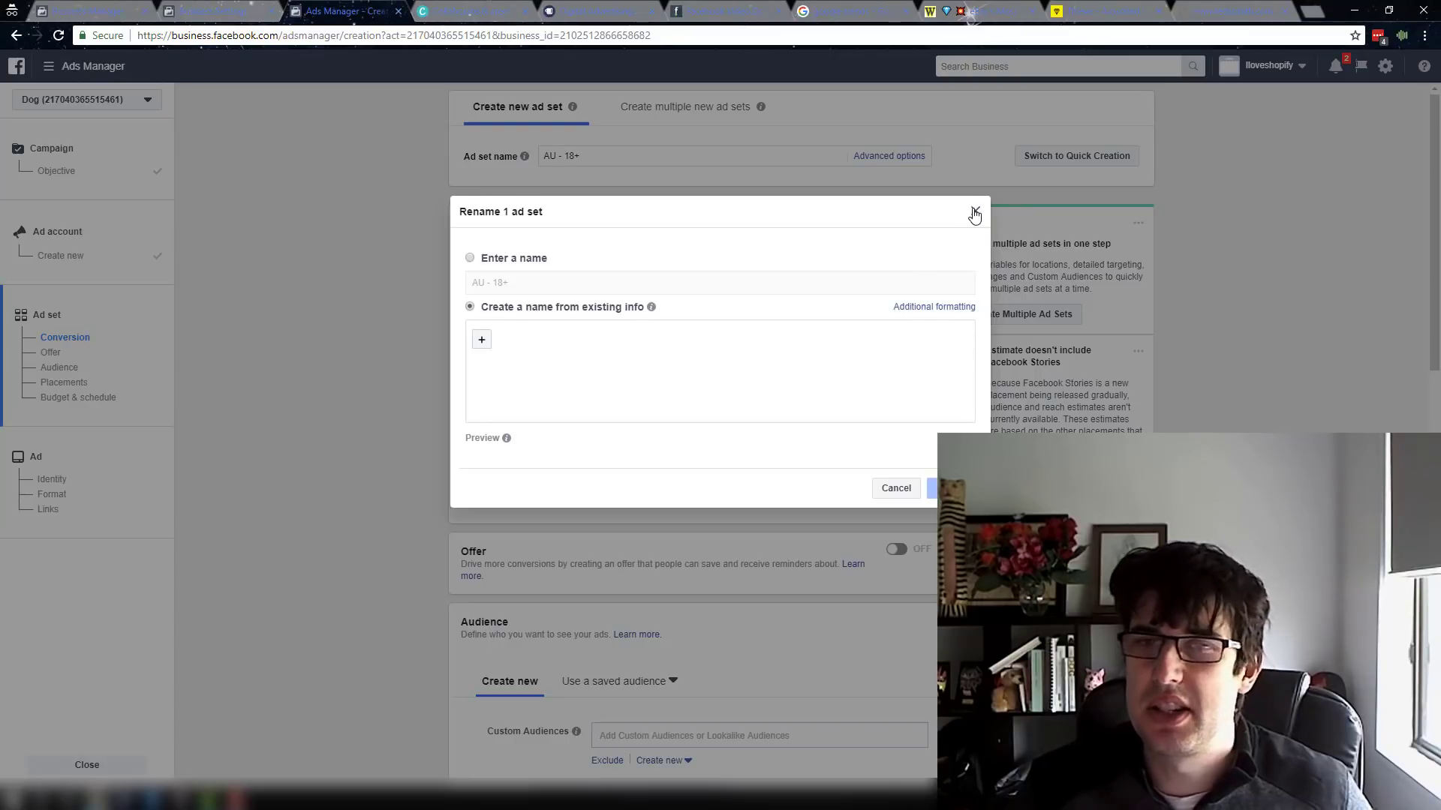
pyautogui.click(974, 213)
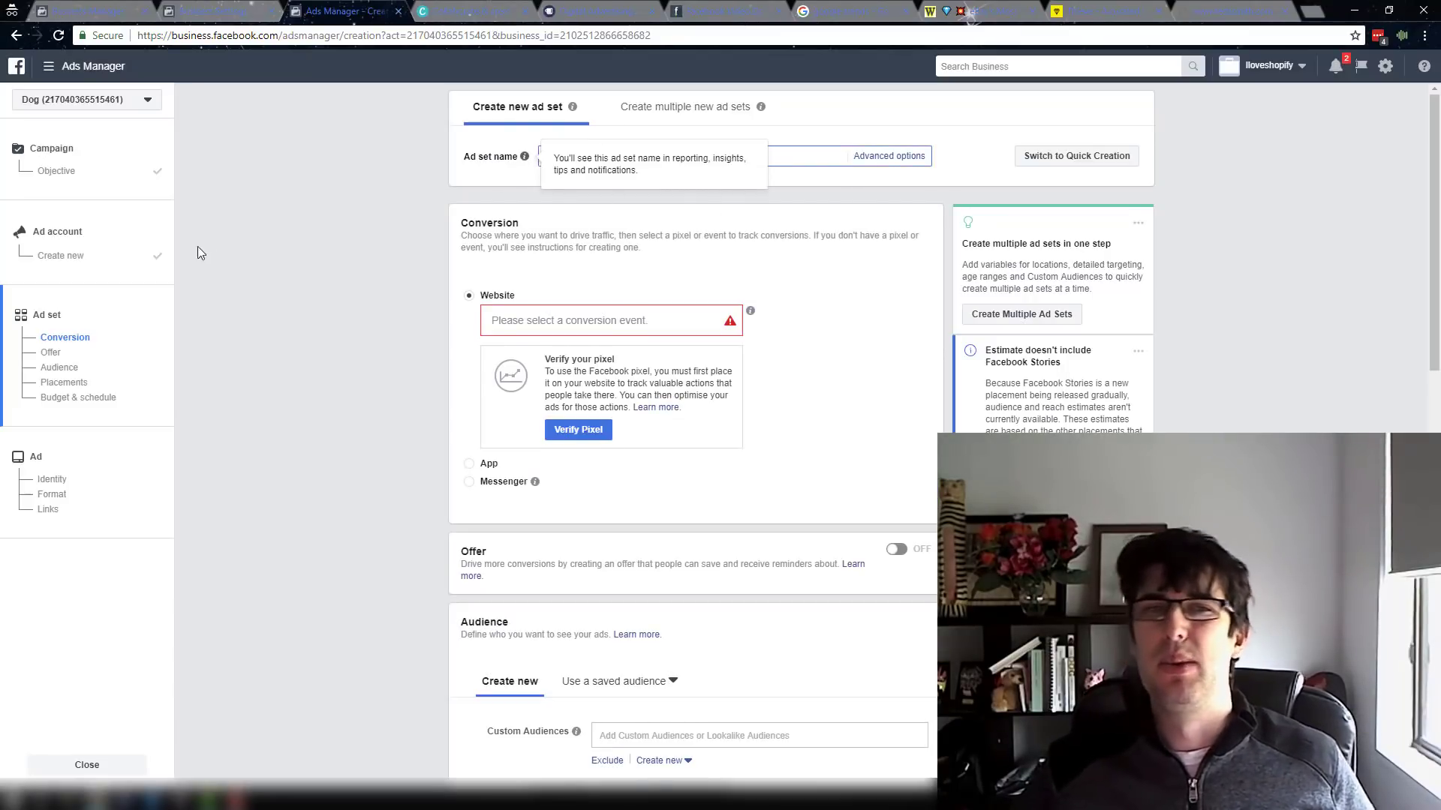
pyautogui.click(254, 309)
pyautogui.moveTo(592, 157); pyautogui.dragTo(541, 152)
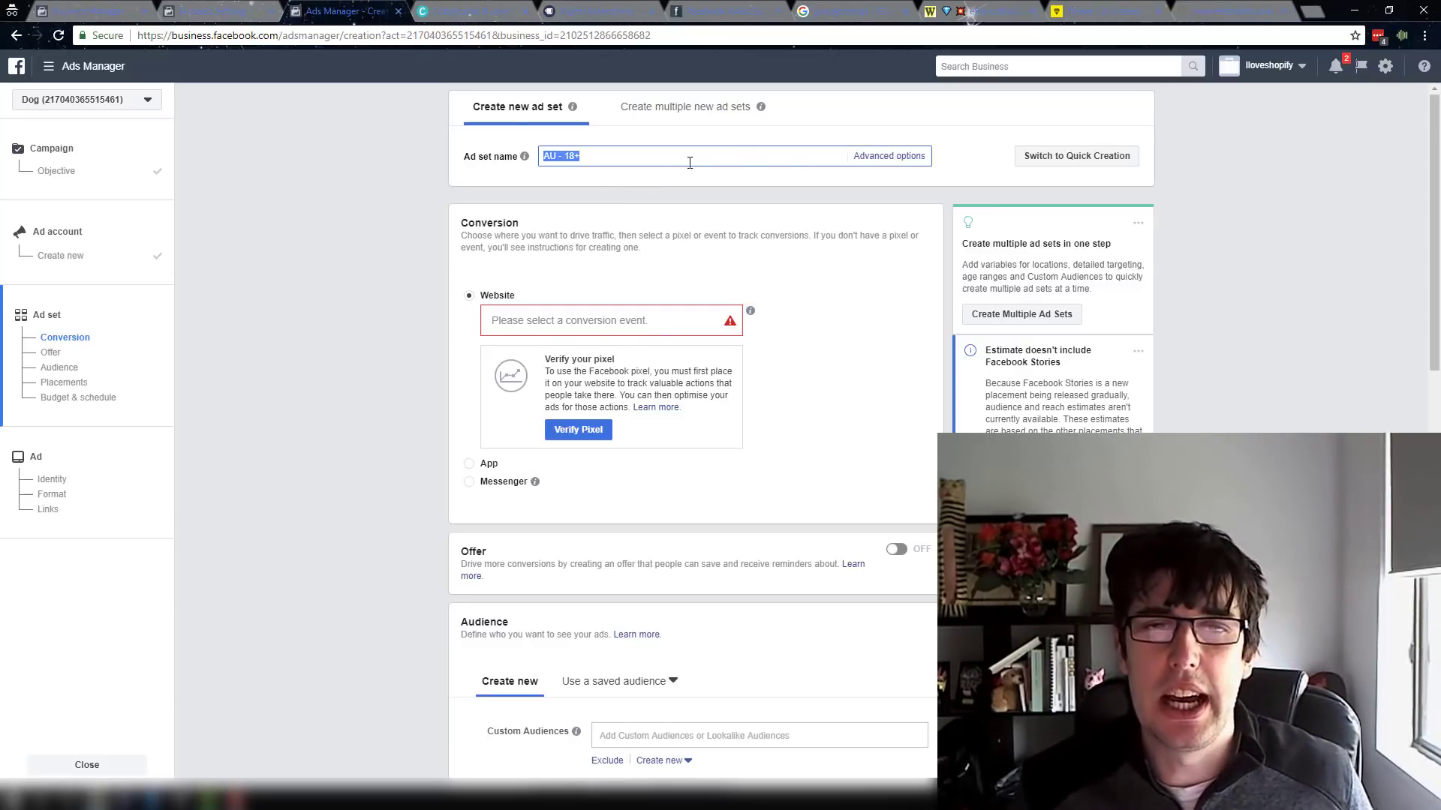
# - Look through the pixel's website conversion events and choose Purchase for the ad set
pyautogui.click(595, 324)
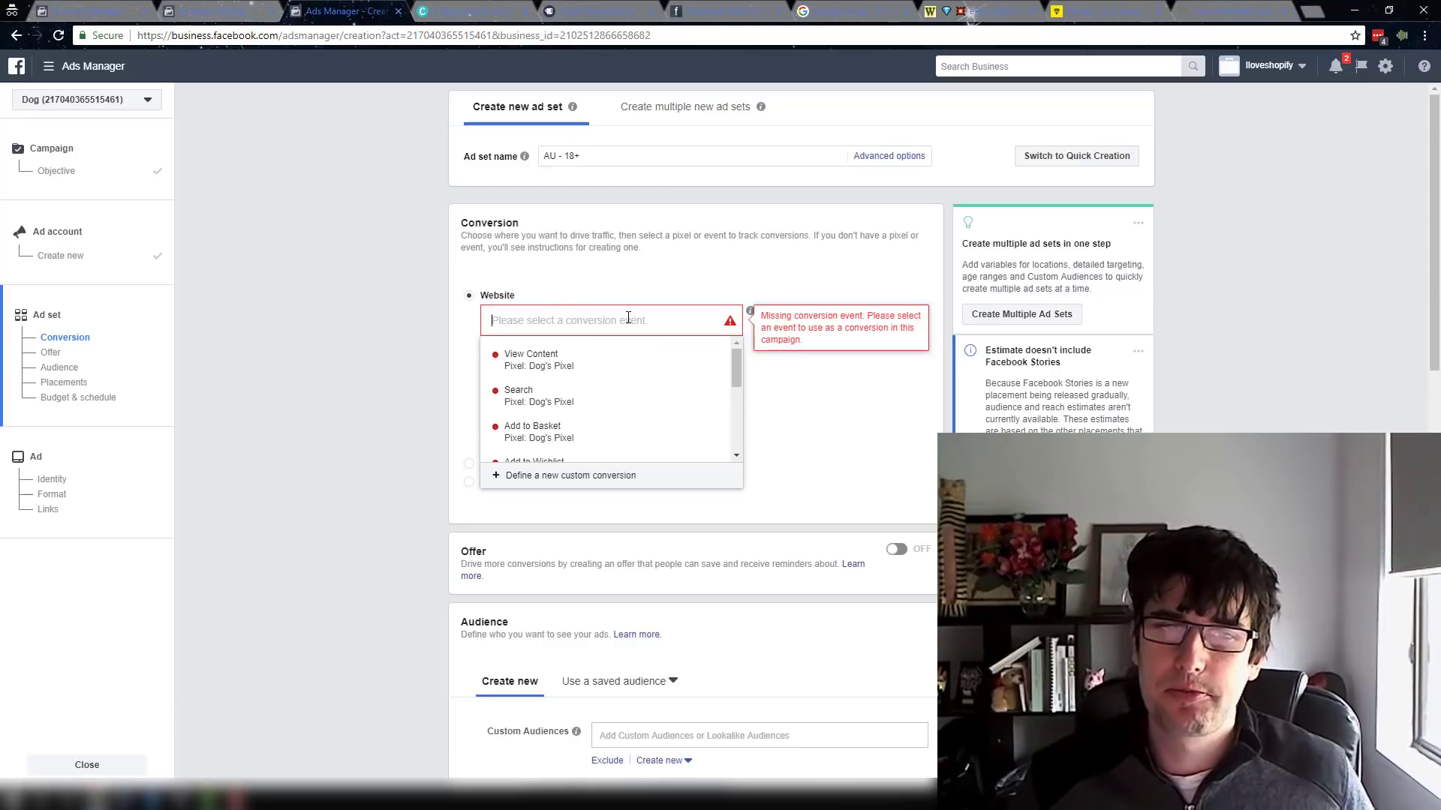
pyautogui.scroll(-3, 596, 398)
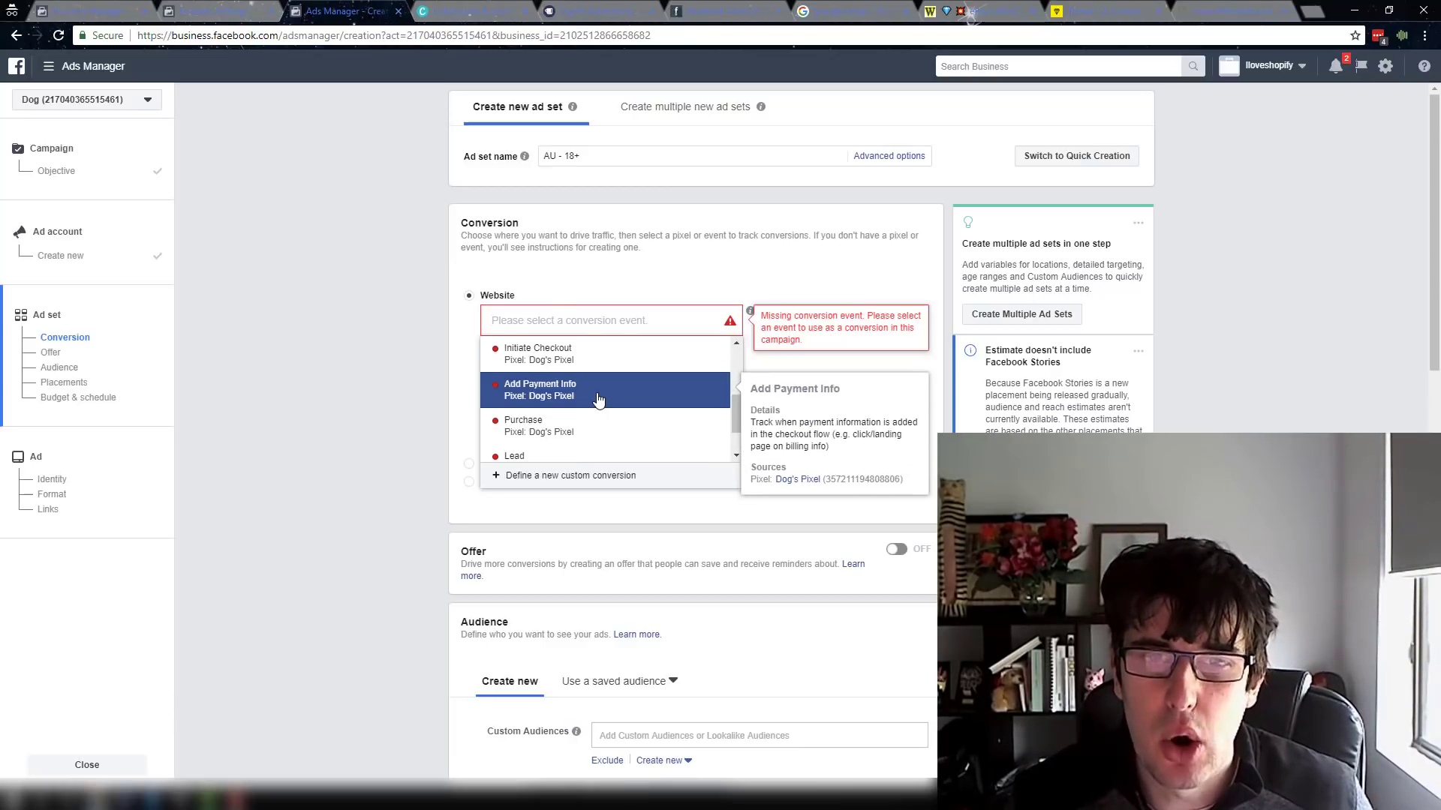
pyautogui.scroll(2, 588, 447)
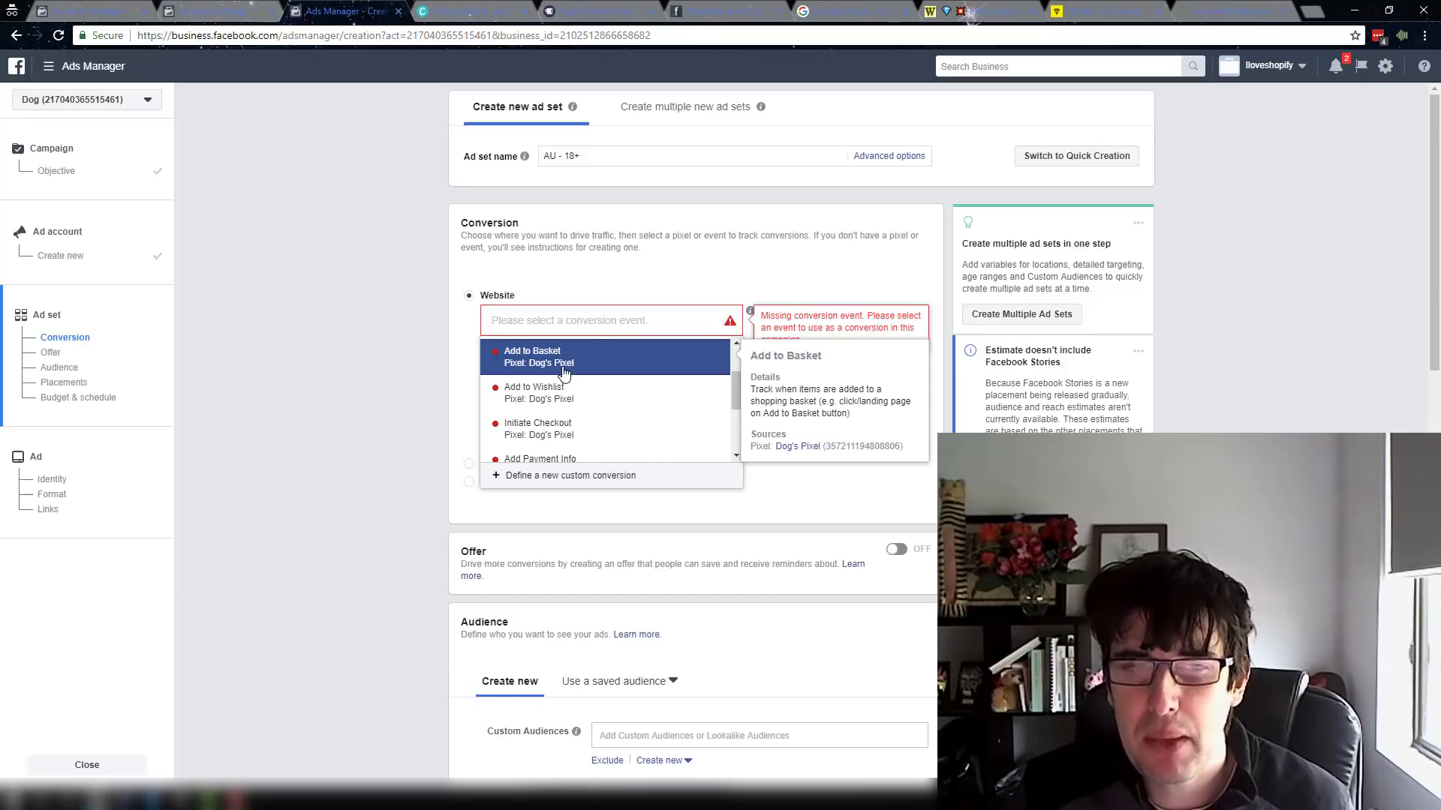
pyautogui.scroll(-2, 588, 405)
pyautogui.click(588, 420)
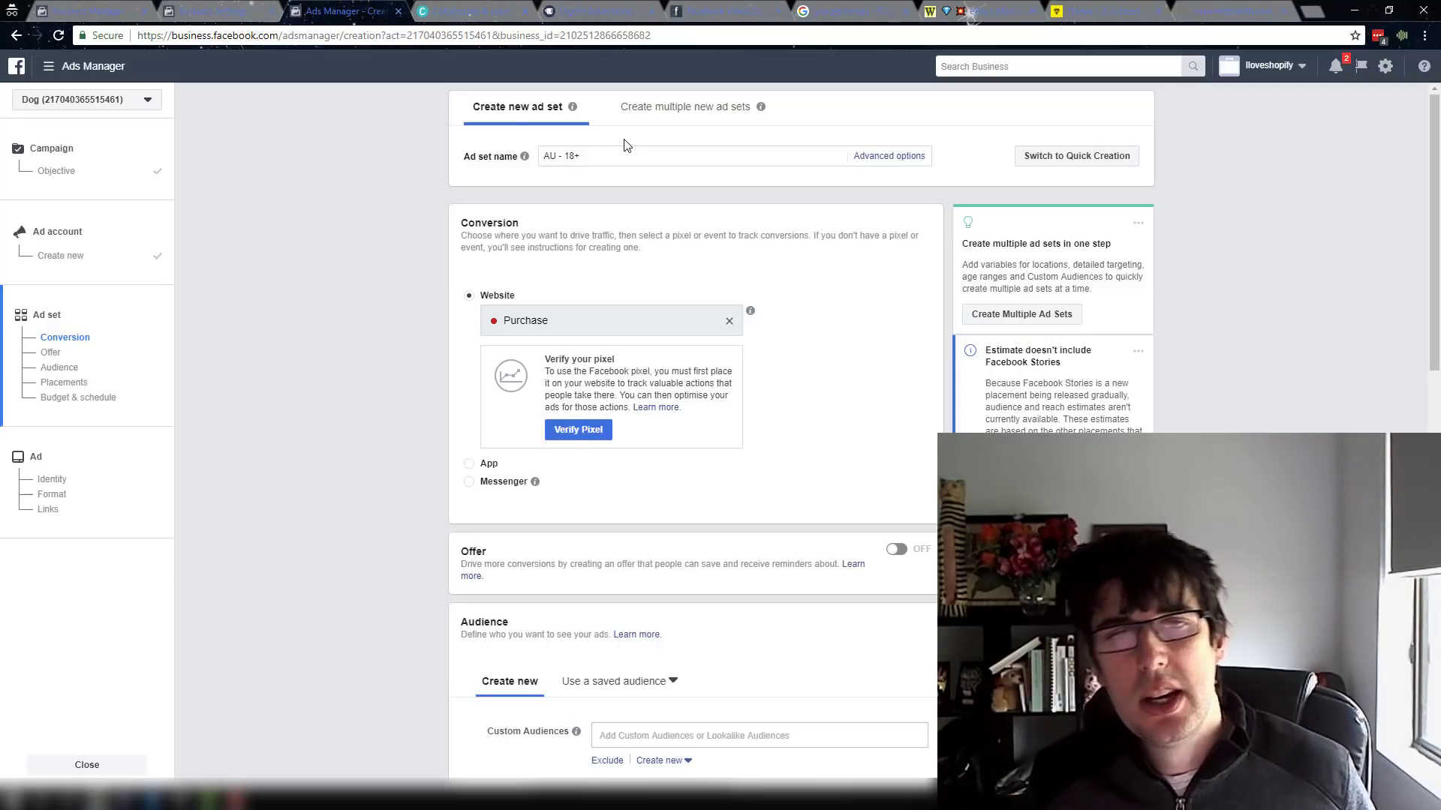
# - Remove the chosen website conversion event and look through the list of available pixel events again
pyautogui.click(728, 324)
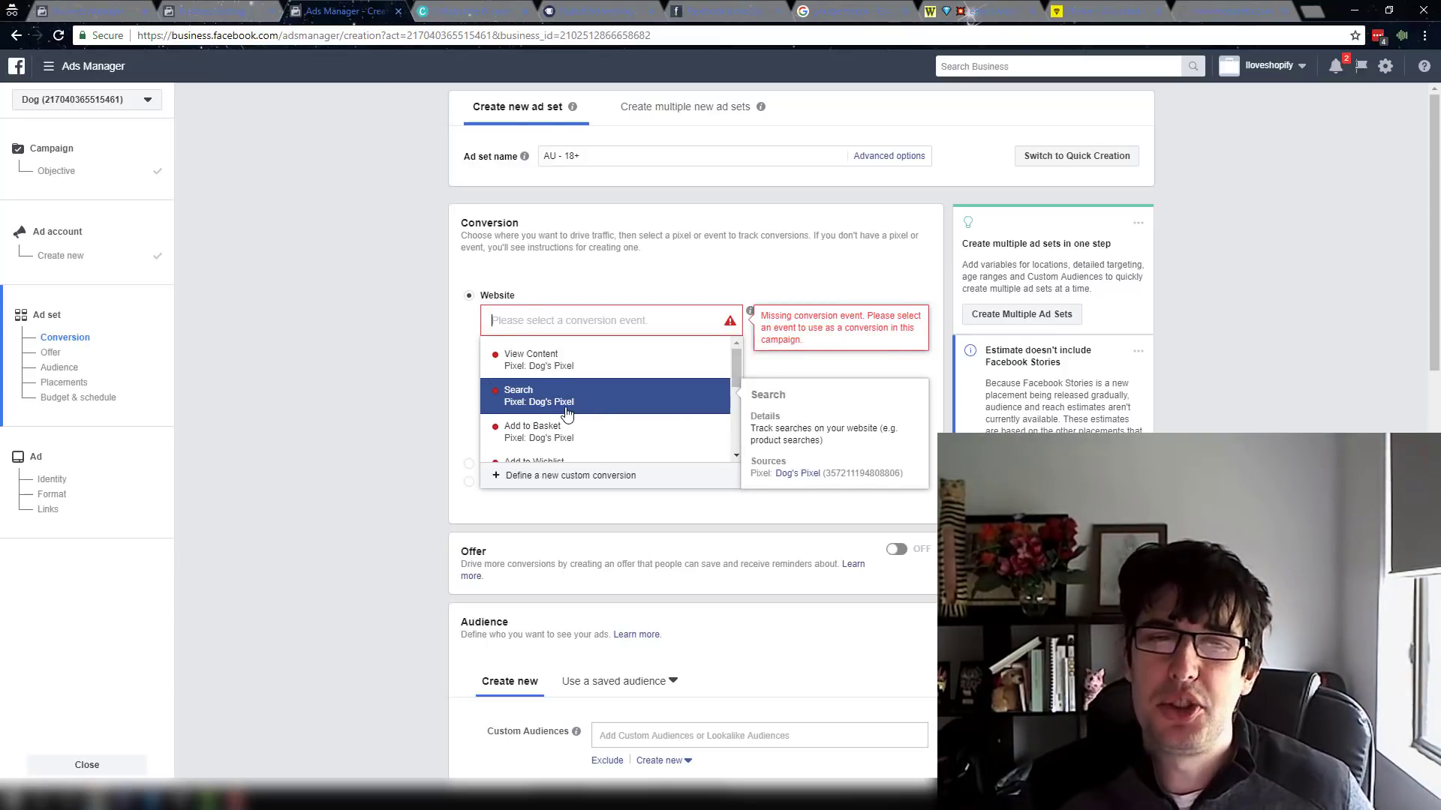
pyautogui.scroll(-1, 567, 414)
pyautogui.scroll(-1, 565, 416)
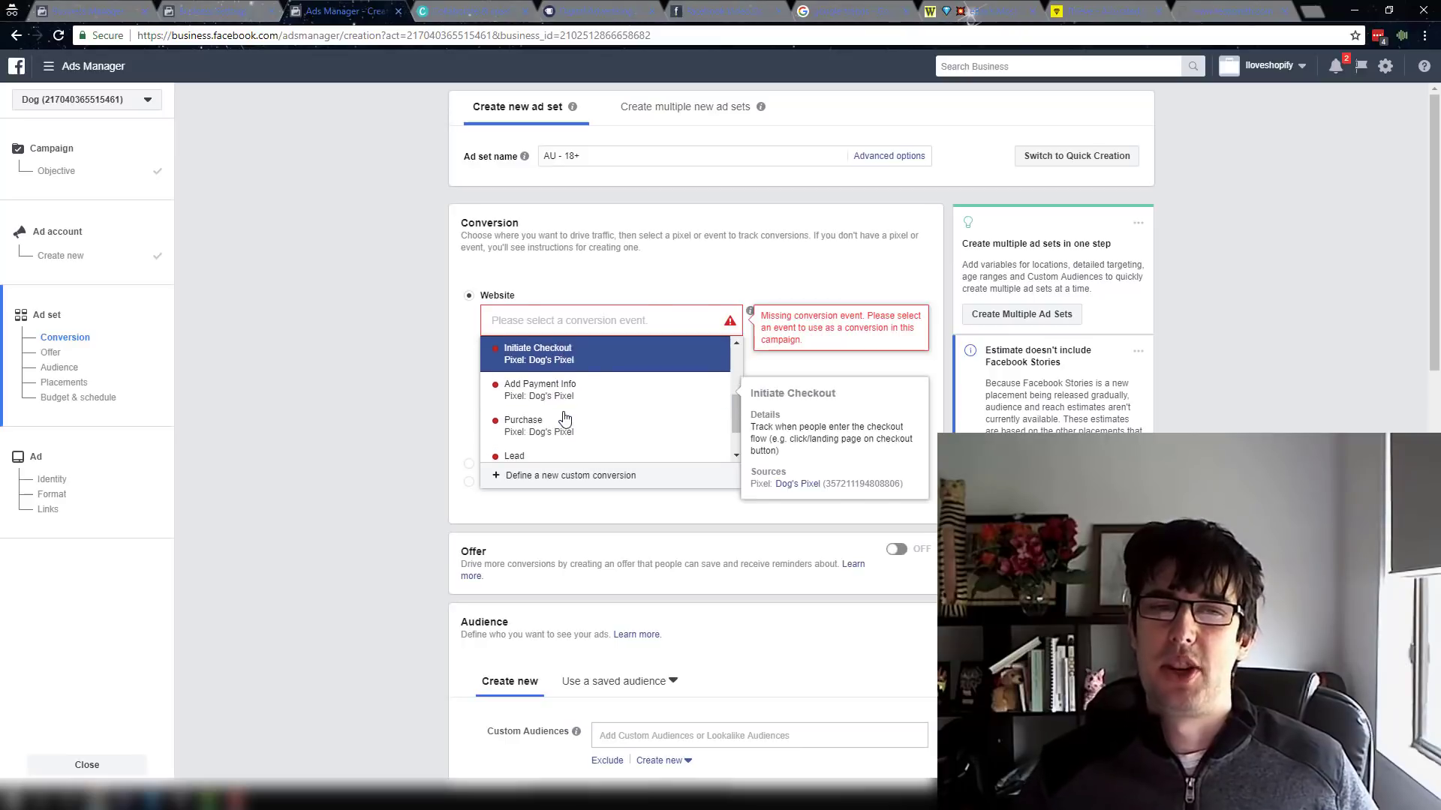
pyautogui.scroll(-1, 565, 417)
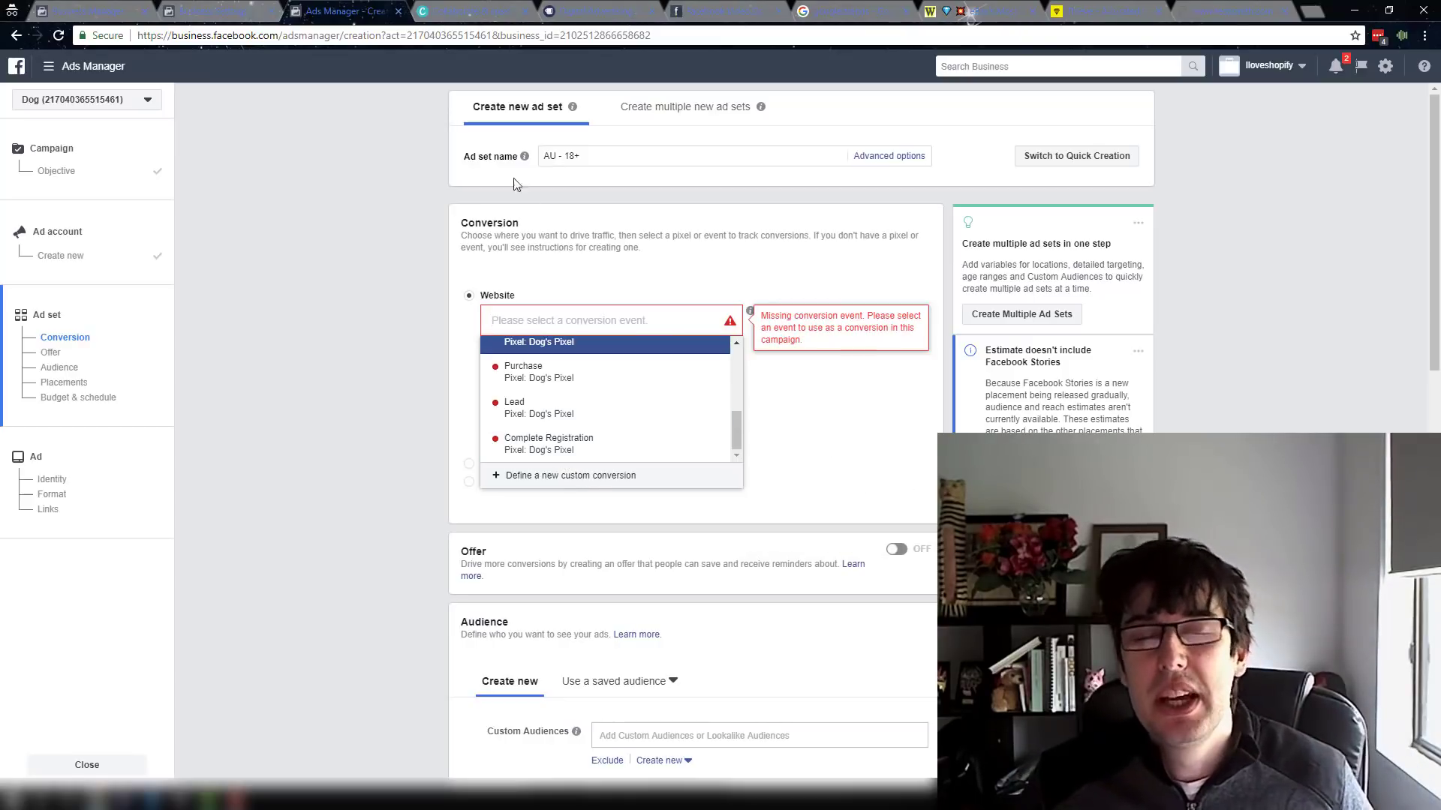
pyautogui.click(408, 323)
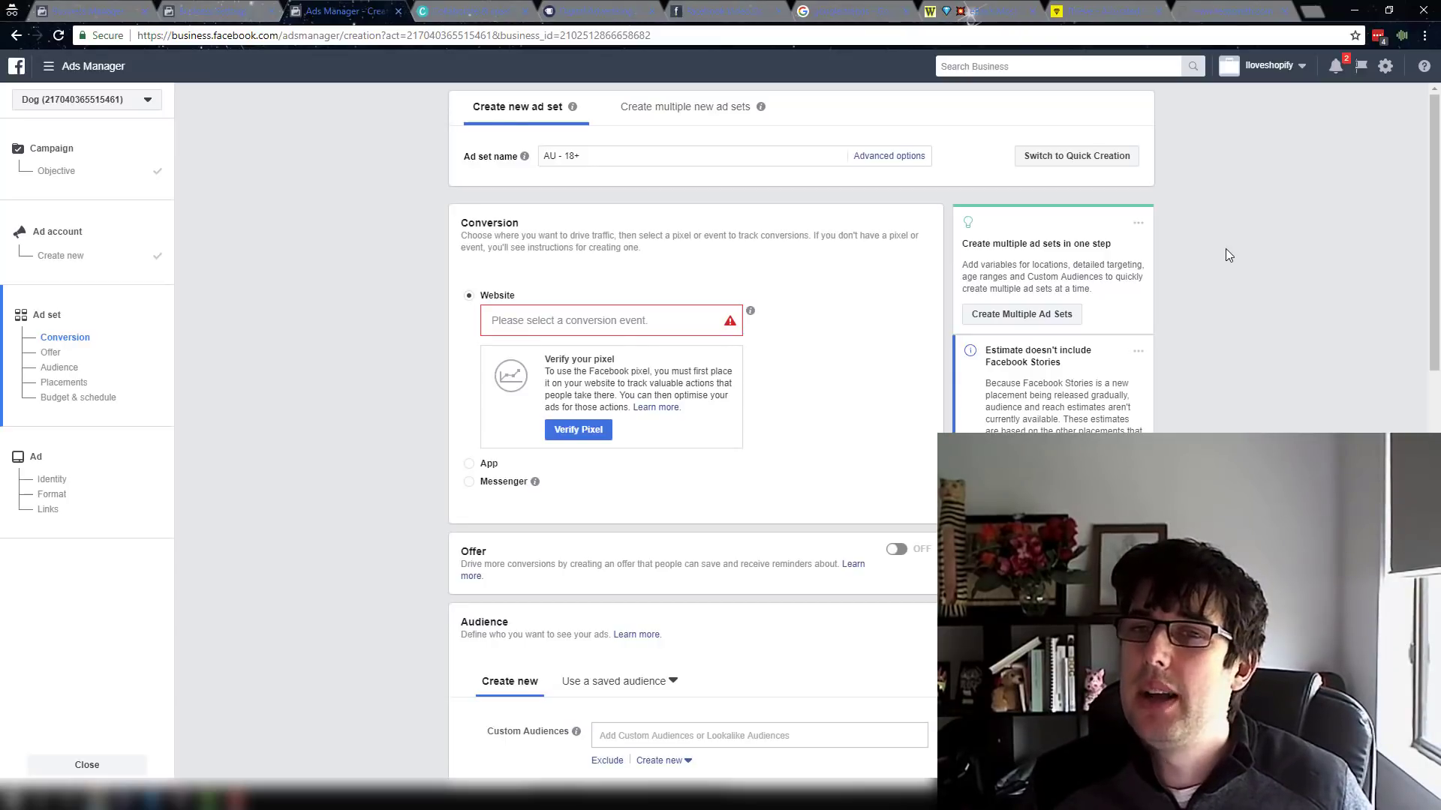
# - Replace the default ad set name with "Dog collar // PUR //"
pyautogui.click(630, 148)
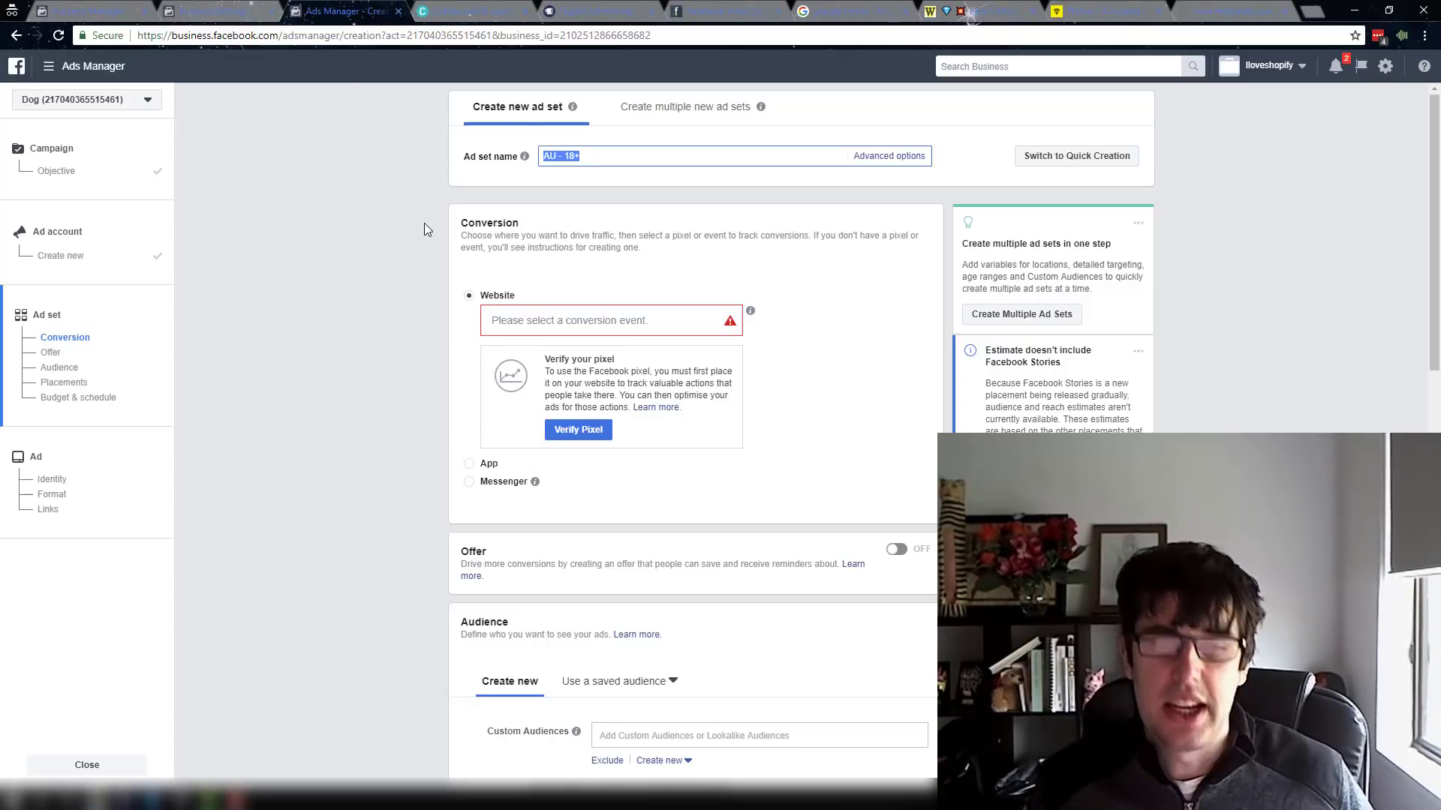
pyautogui.press('BackSpace')
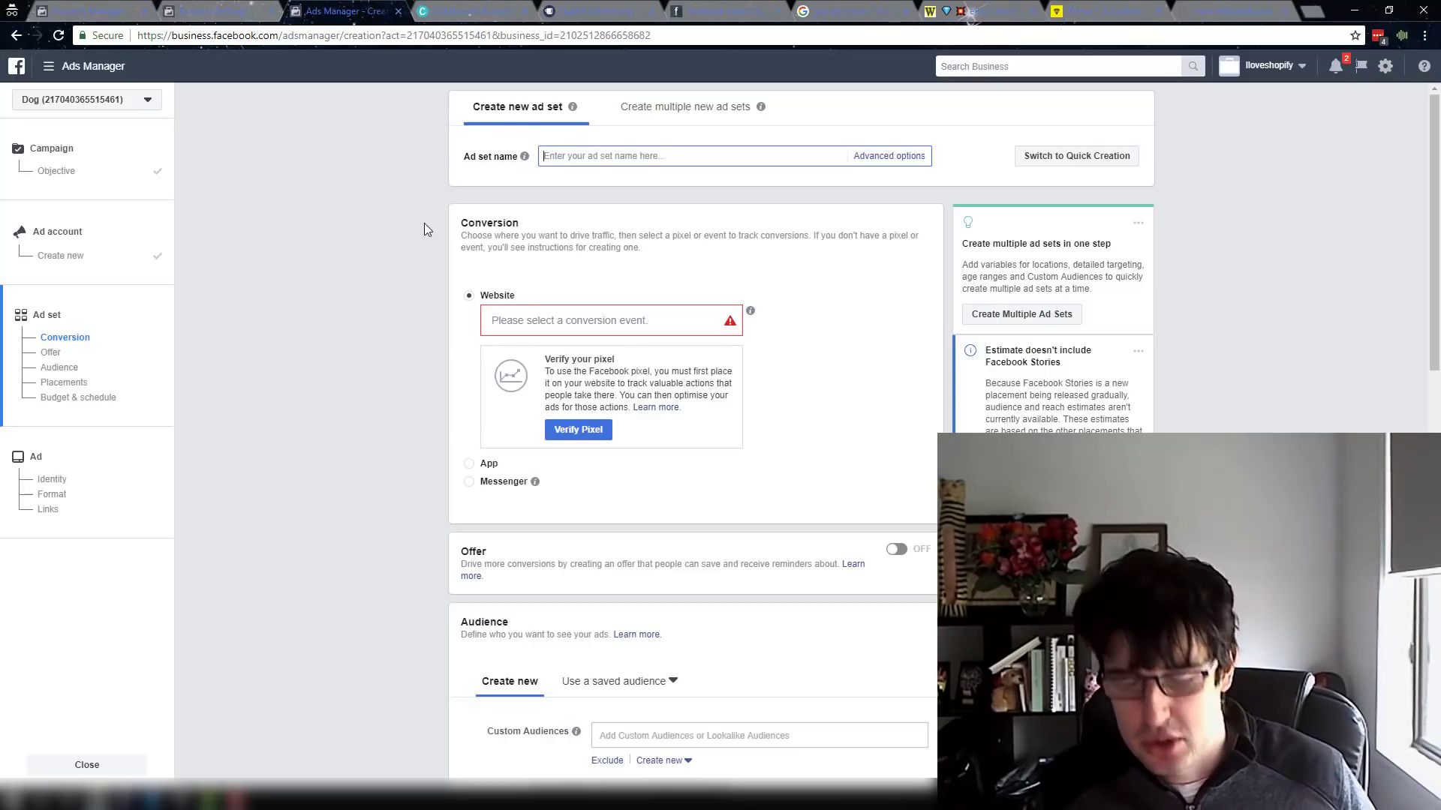
pyautogui.write('D')
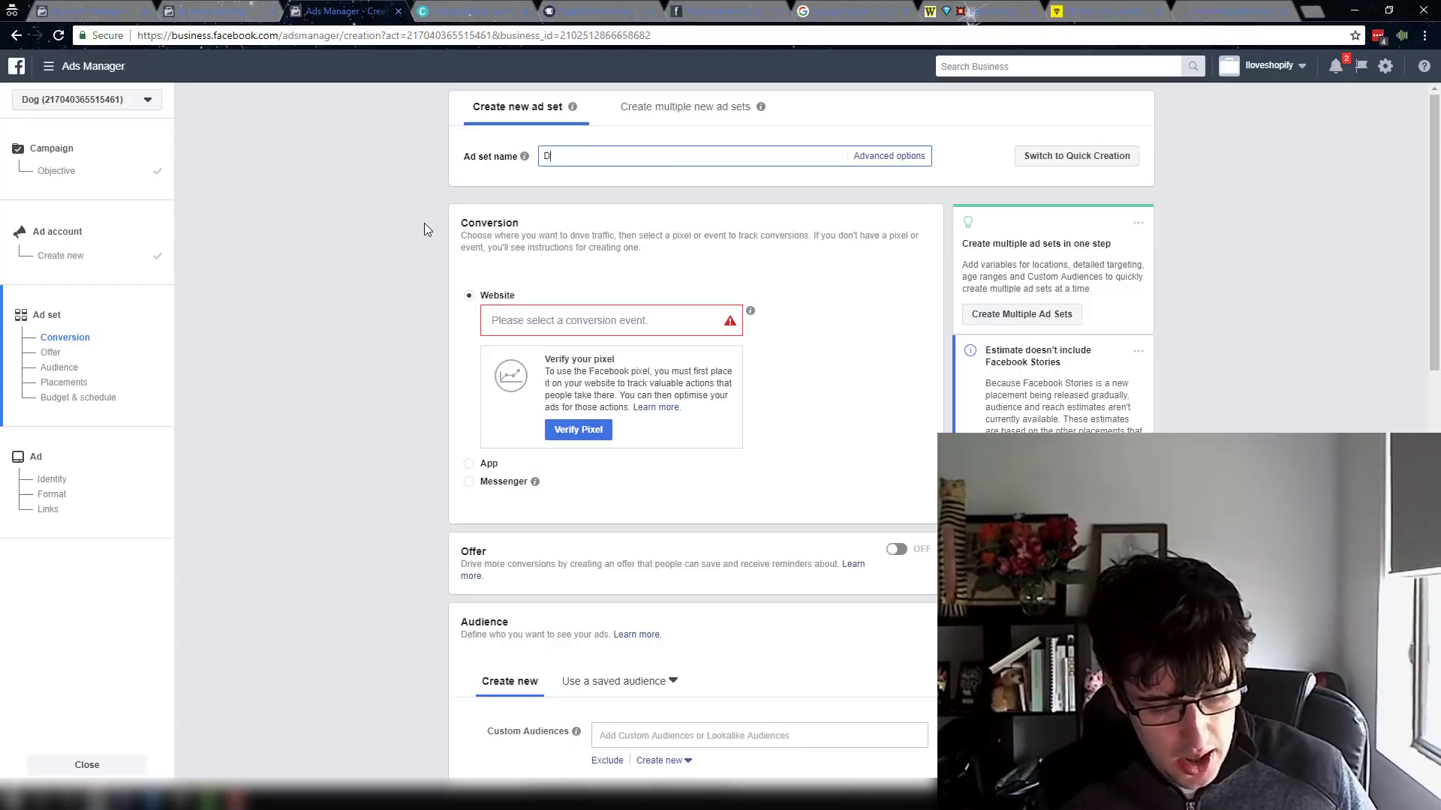
pyautogui.write('og collar //')
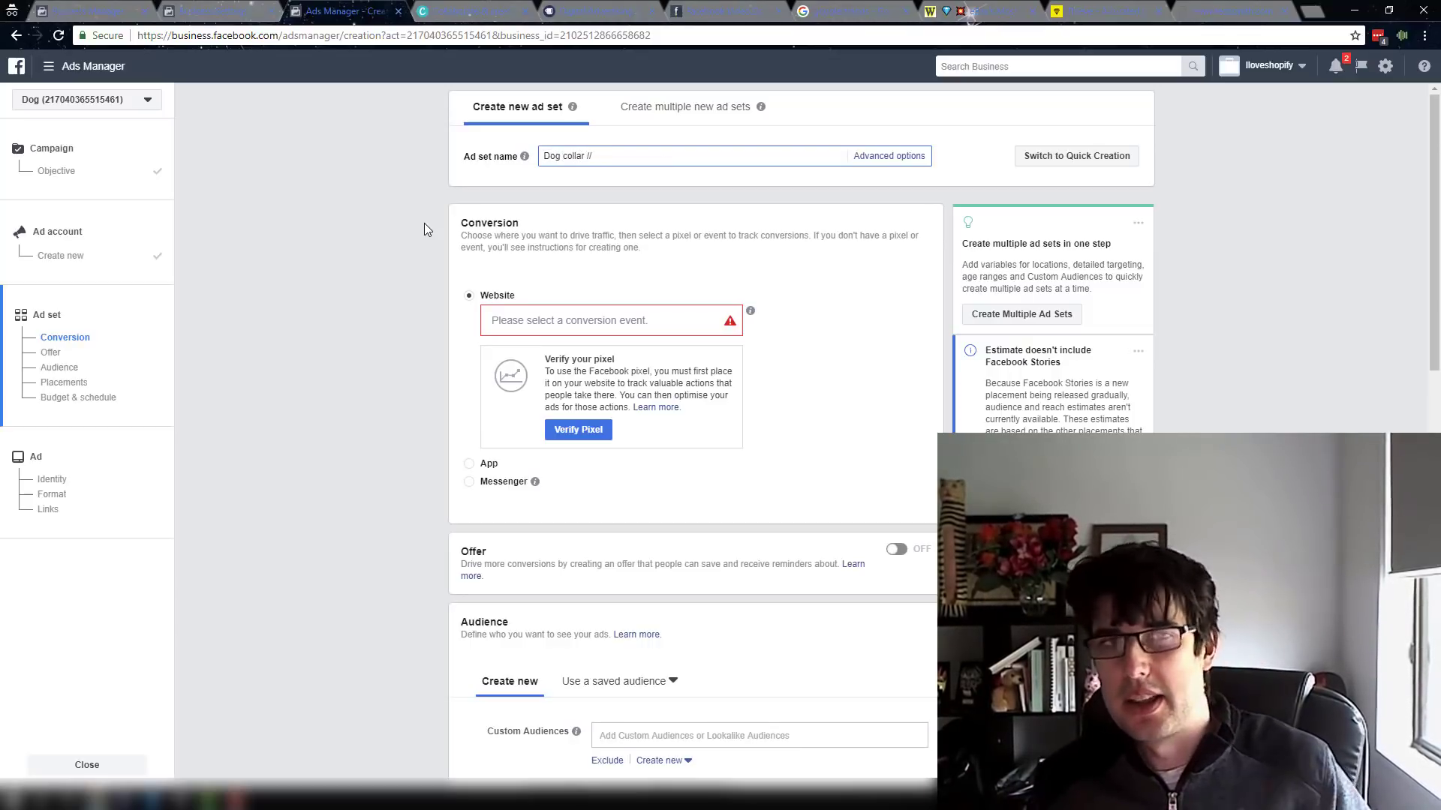
pyautogui.write(' PUR //')
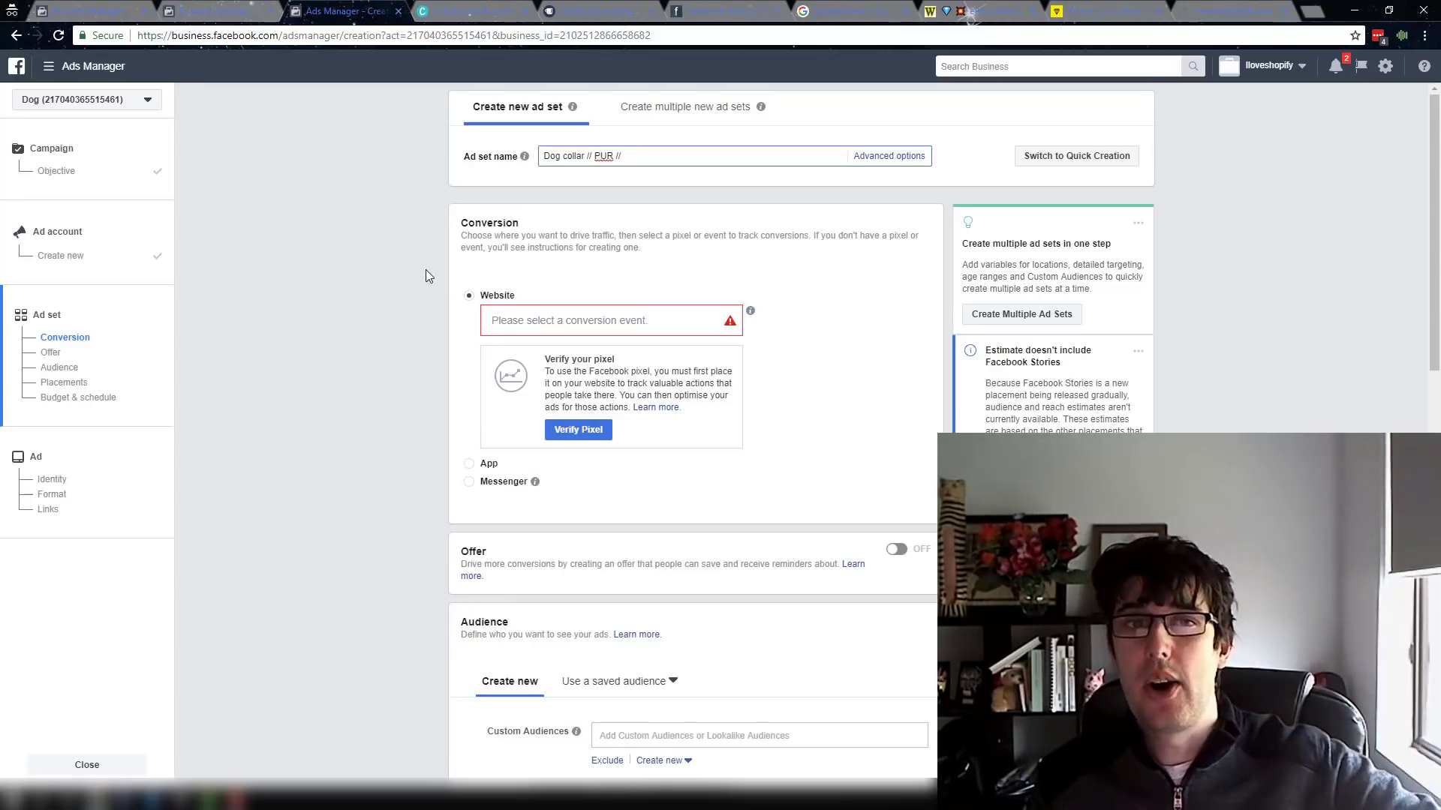
# - Extend the ad set name with the audience's country and age range, adding "AU // 18-65+ //"
pyautogui.scroll(-3, 426, 269)
pyautogui.scroll(3, 396, 348)
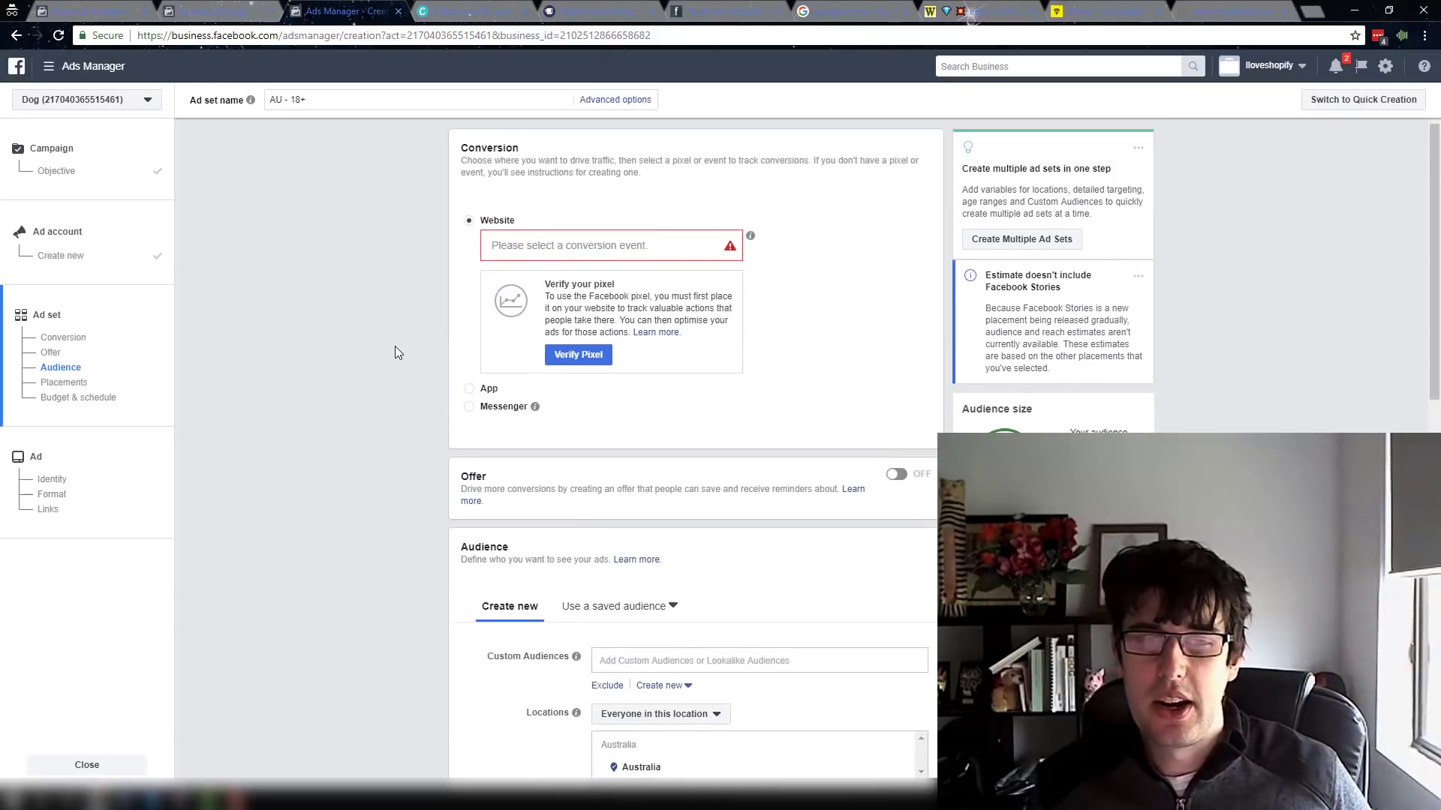
pyautogui.scroll(-2, 395, 346)
pyautogui.scroll(2, 394, 336)
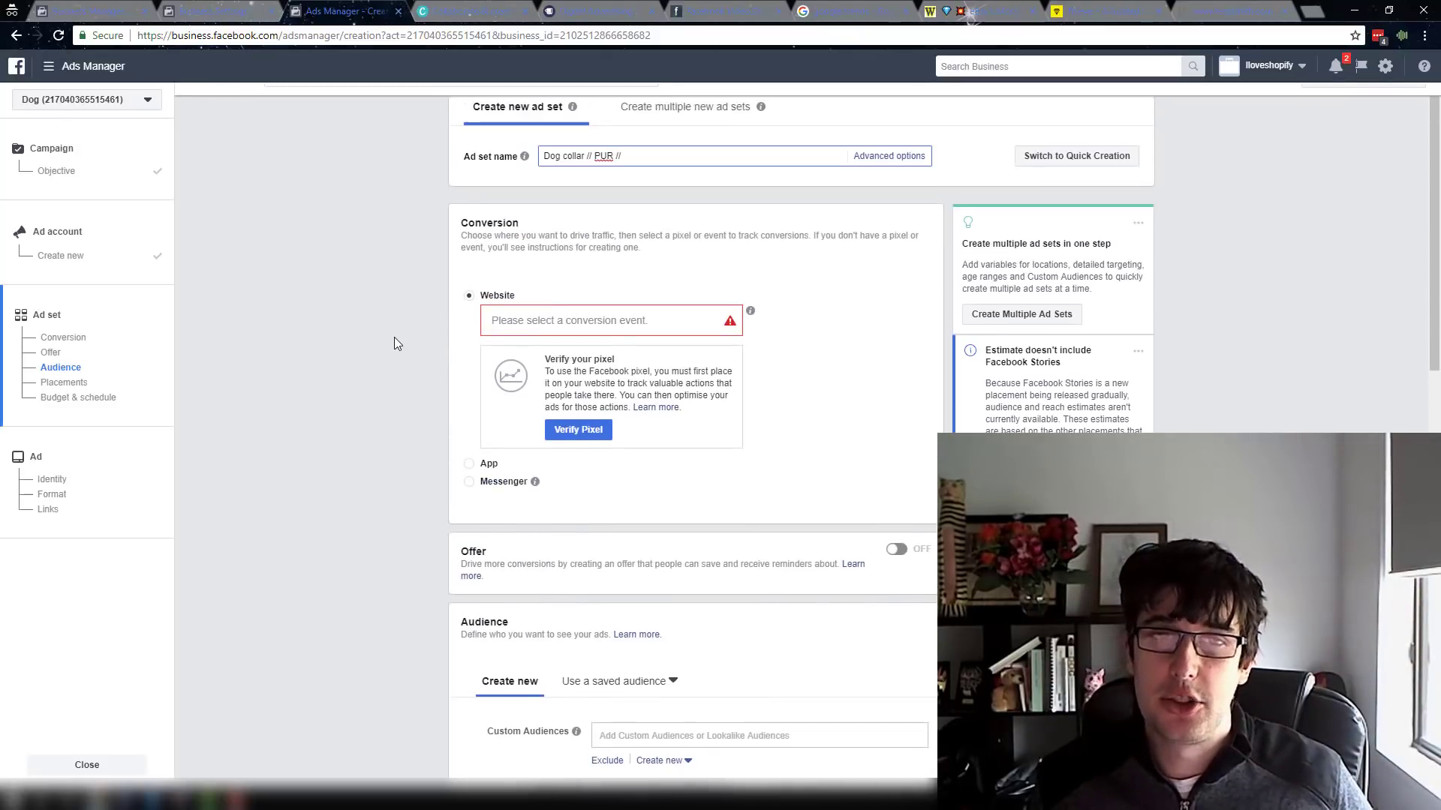
pyautogui.write('AU //')
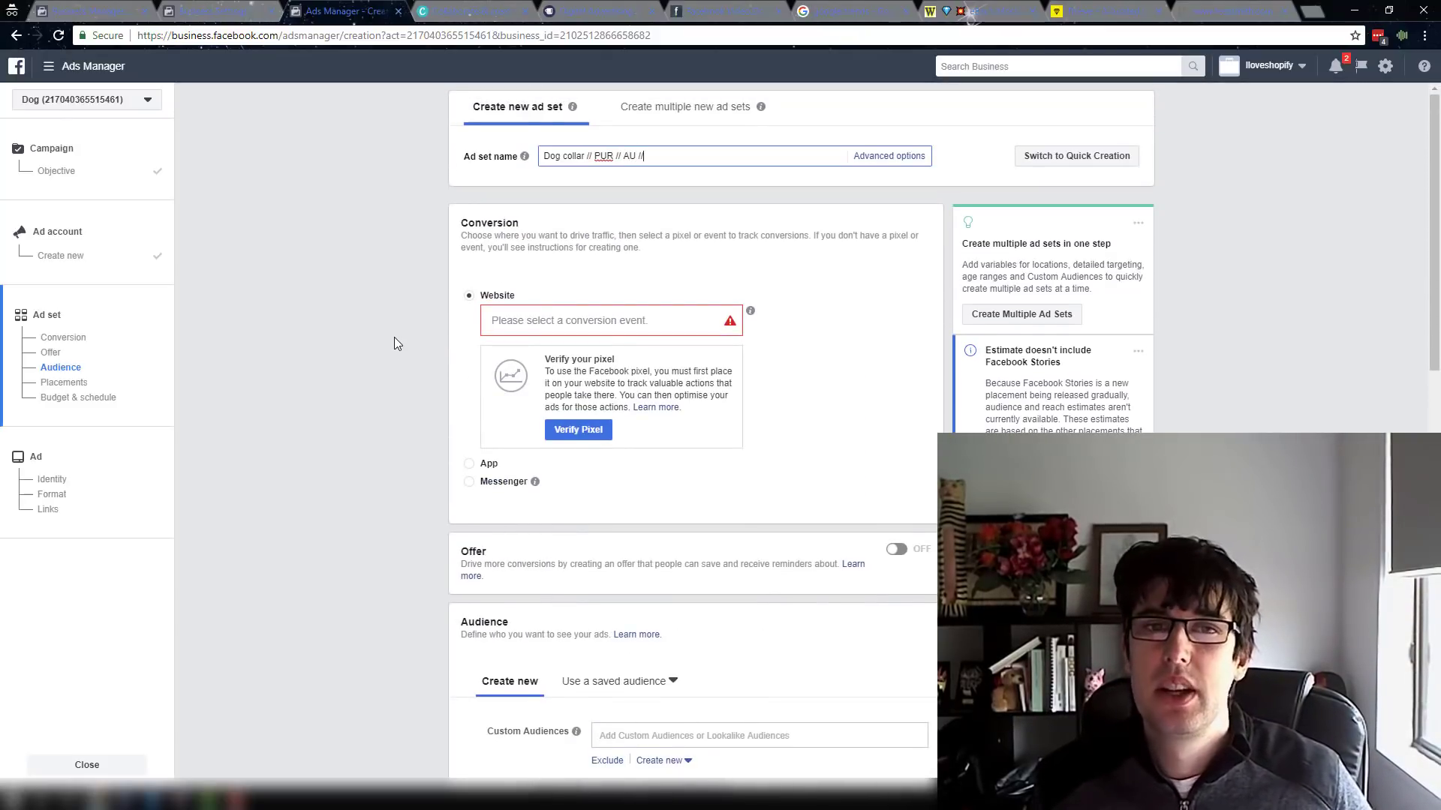
pyautogui.scroll(-4, 397, 343)
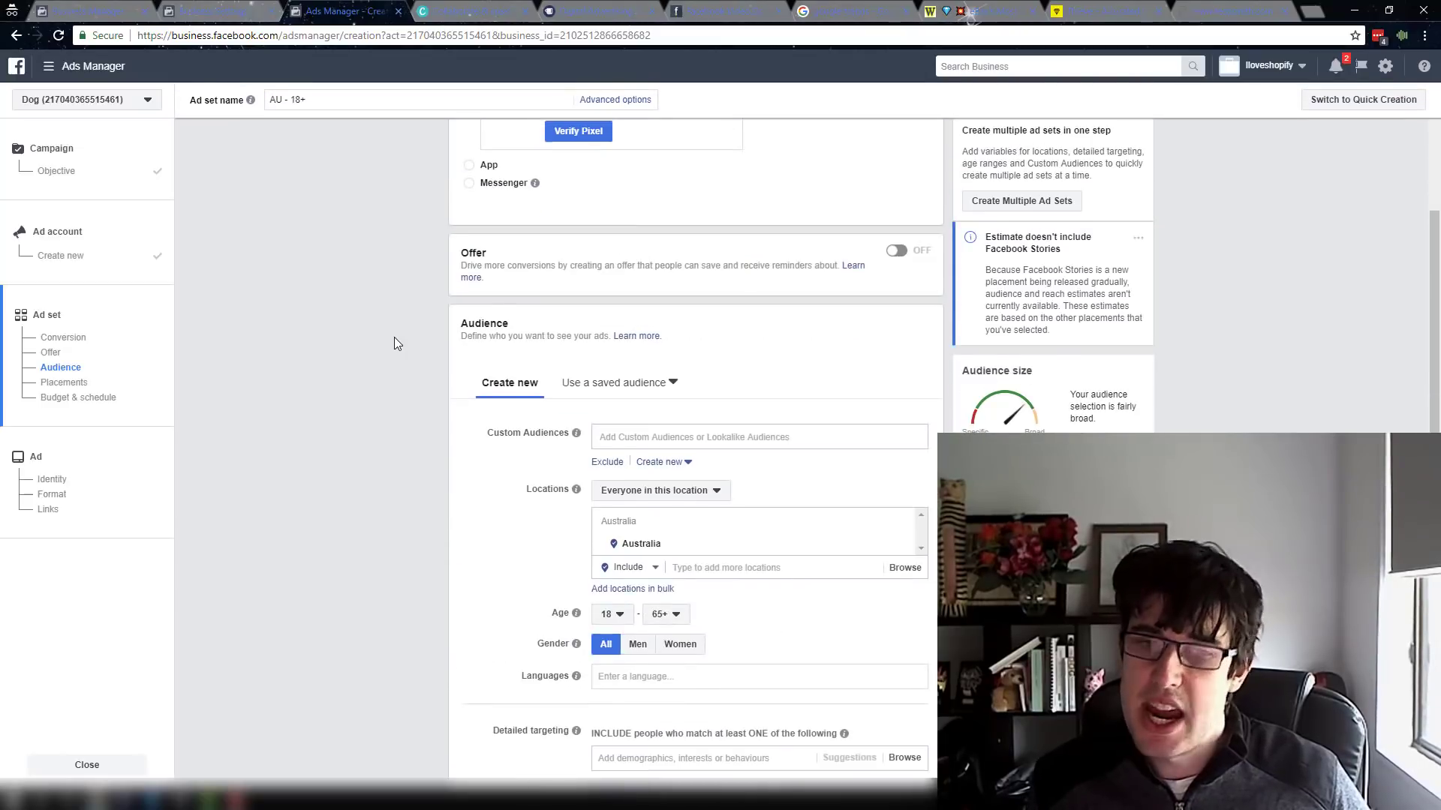
pyautogui.scroll(4, 406, 339)
pyautogui.write('// 18')
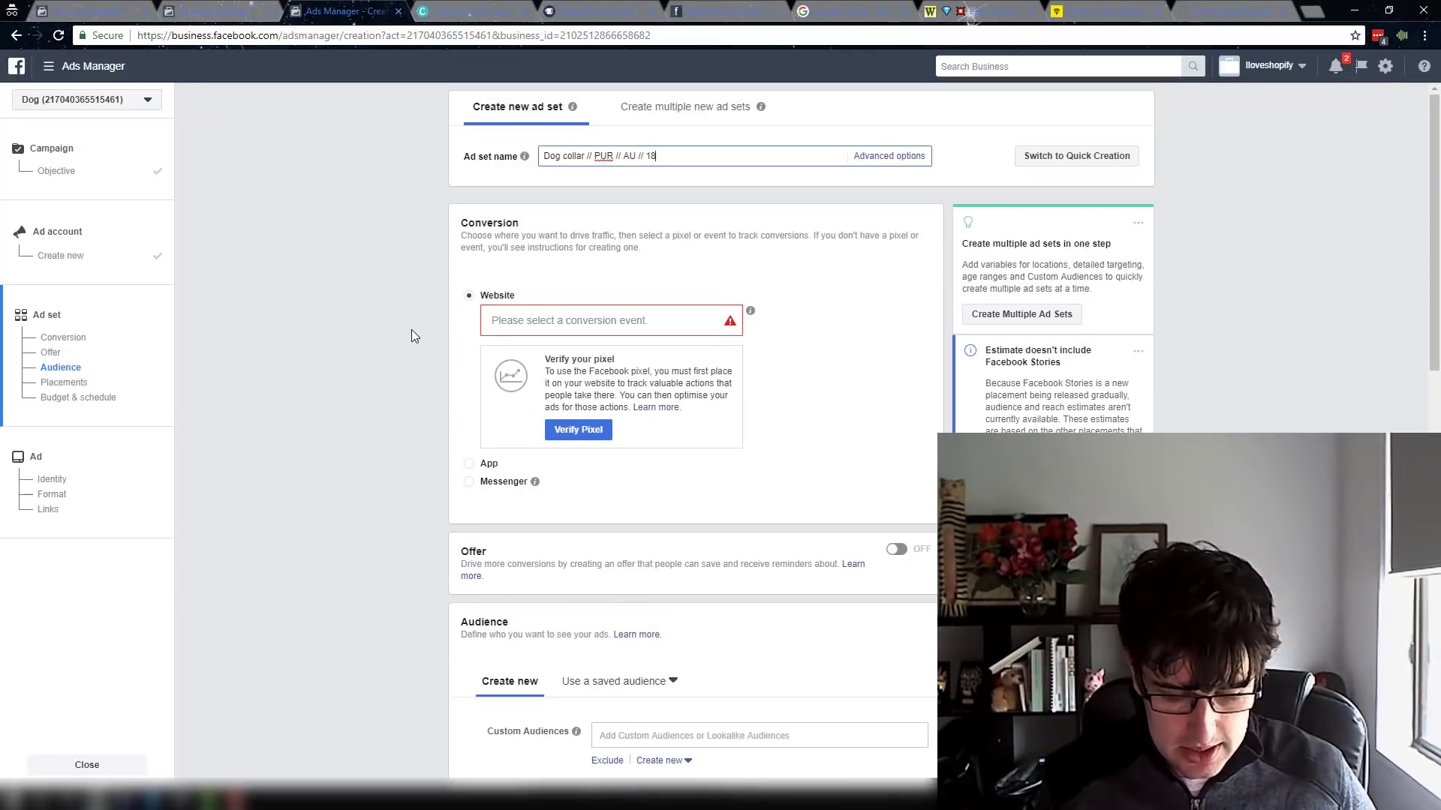
pyautogui.write('-65+ ')
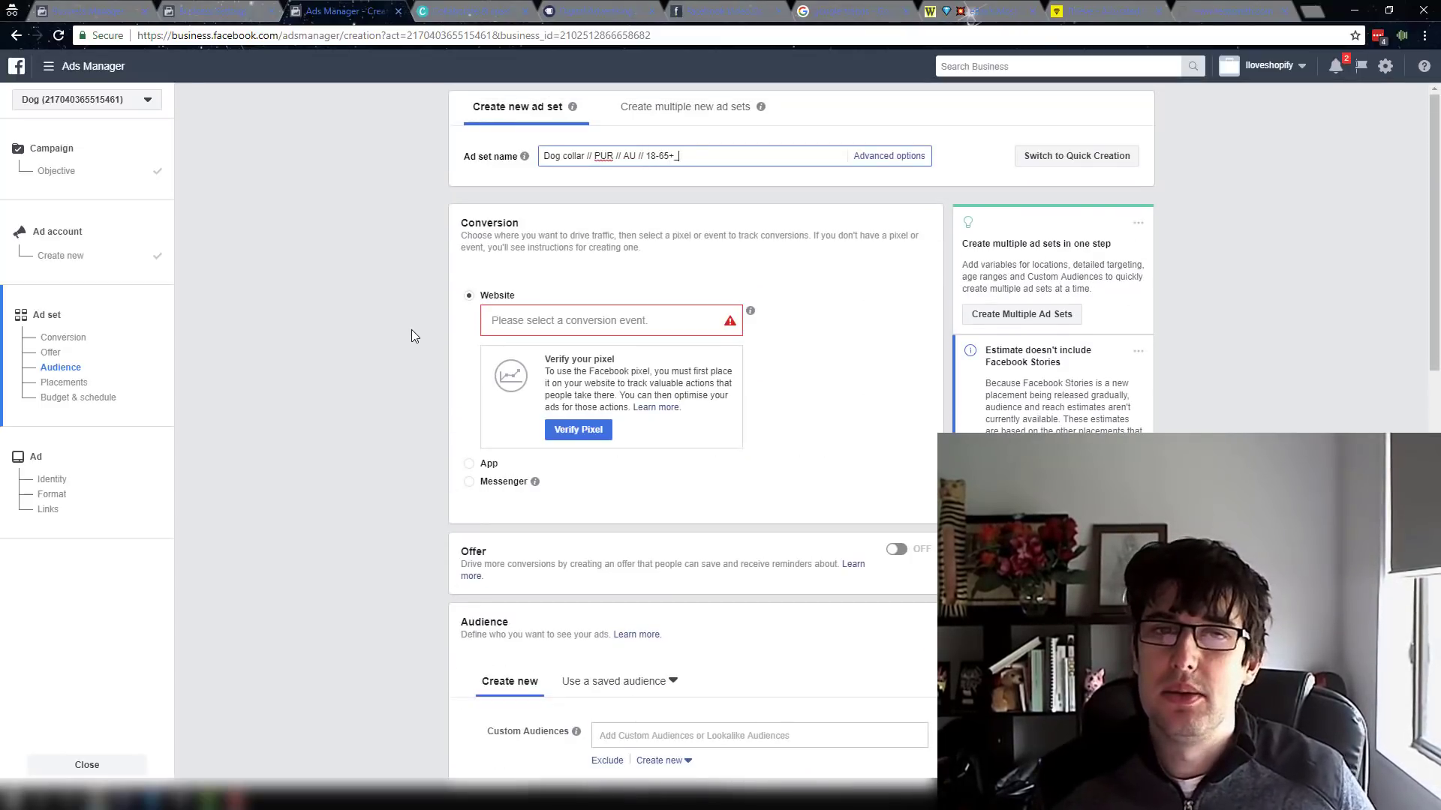
pyautogui.write('//')
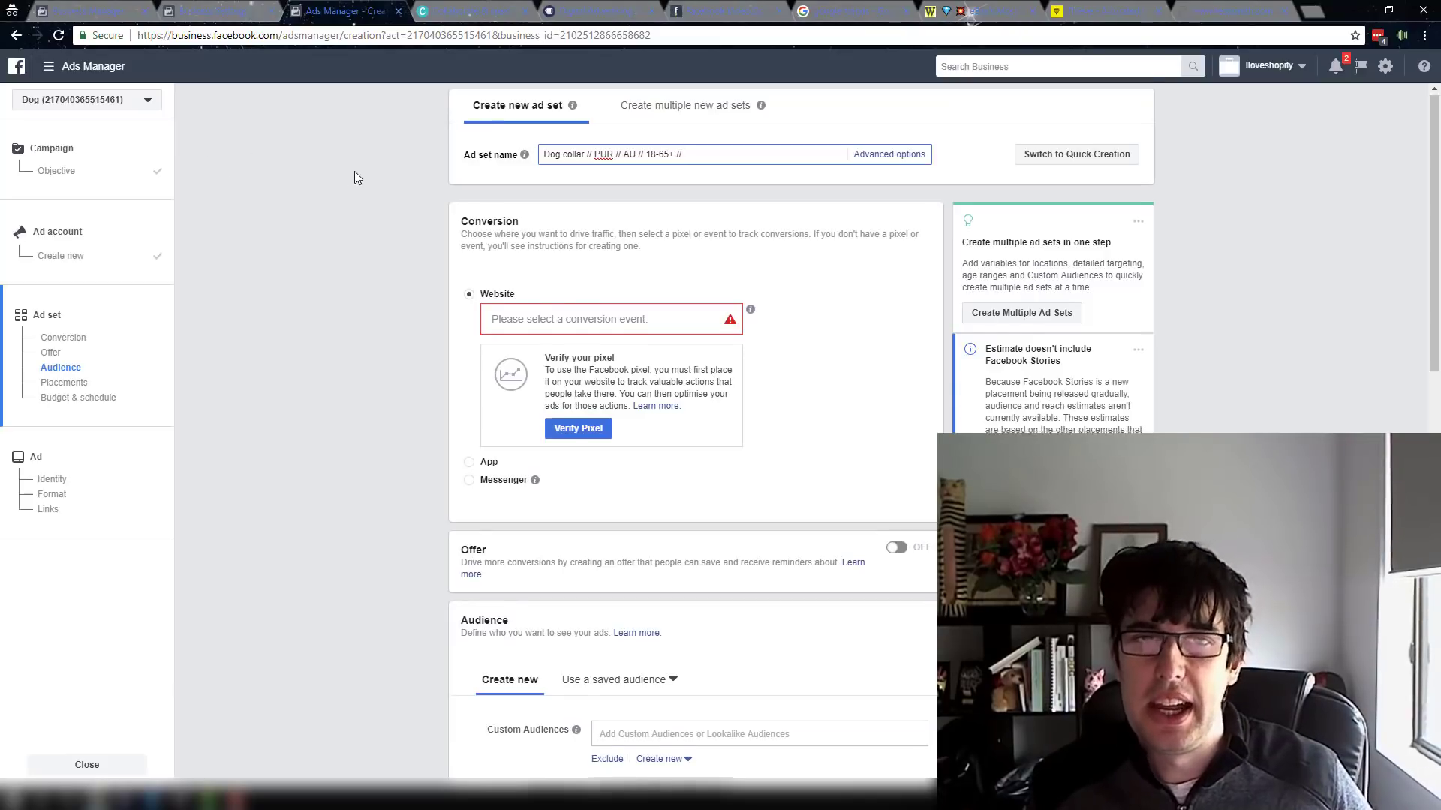
# - Complete the ad set name with the gender and language targeting, adding "M + W // English(all)"
pyautogui.scroll(-5, 351, 173)
pyautogui.scroll(5, 395, 363)
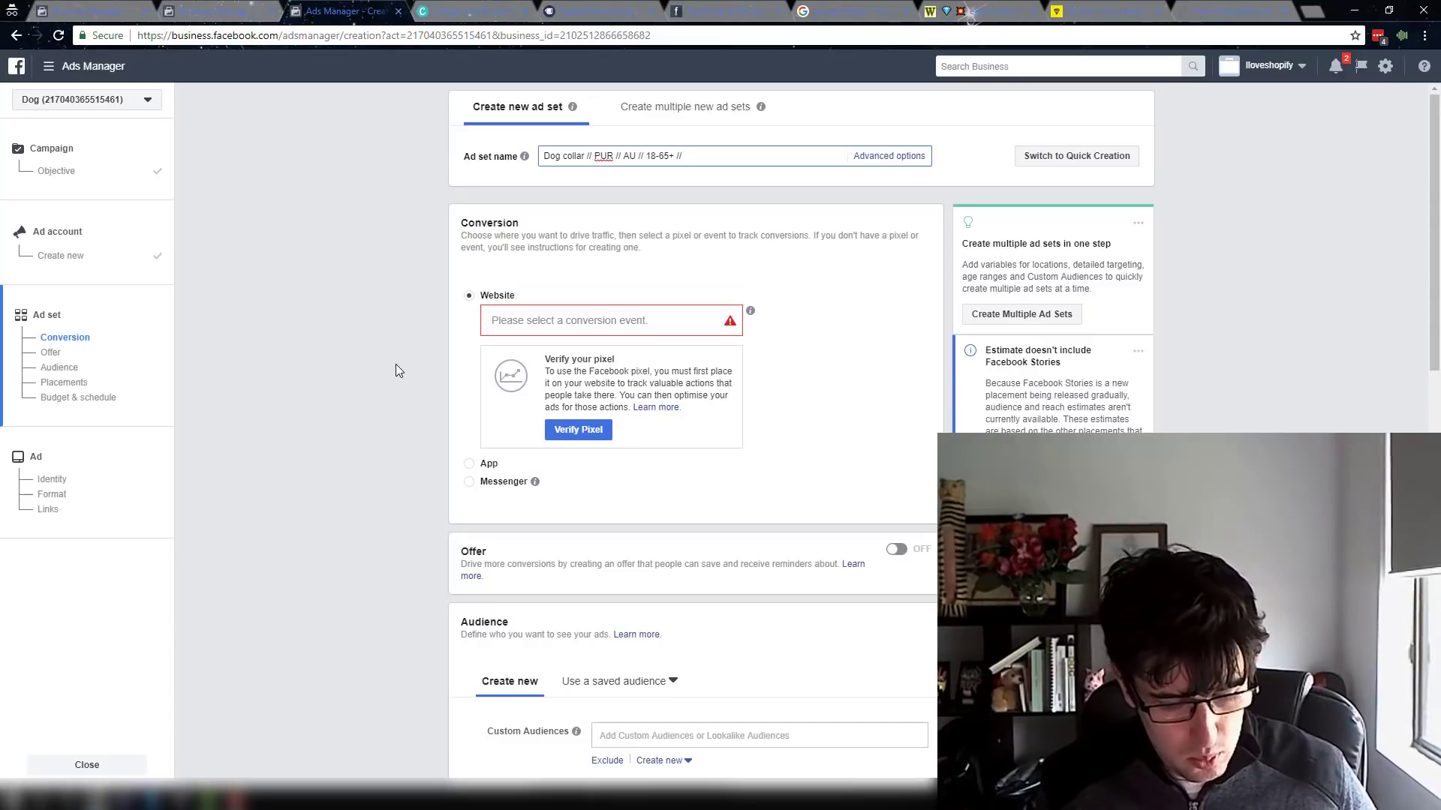
pyautogui.write('M + W //')
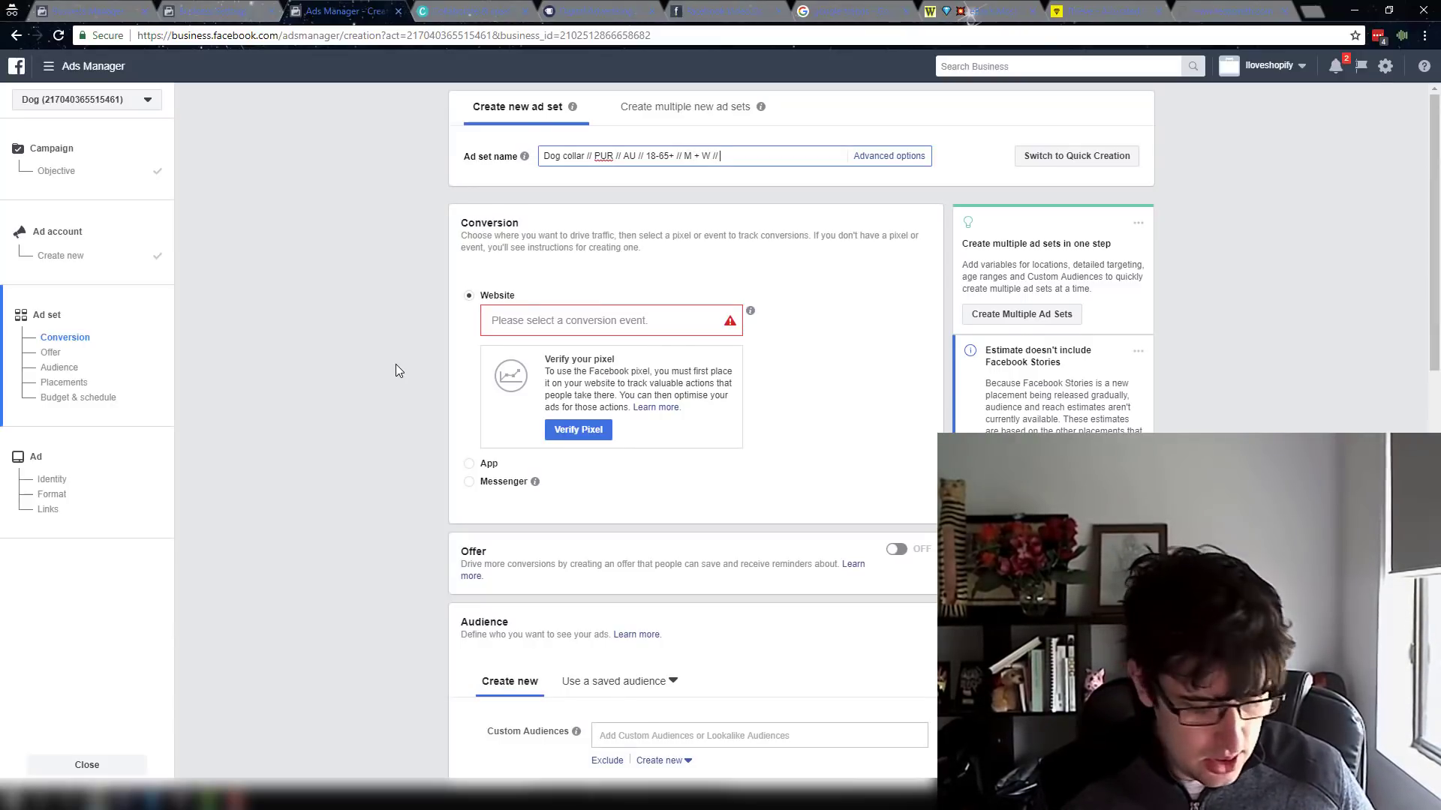
pyautogui.write(' Engl')
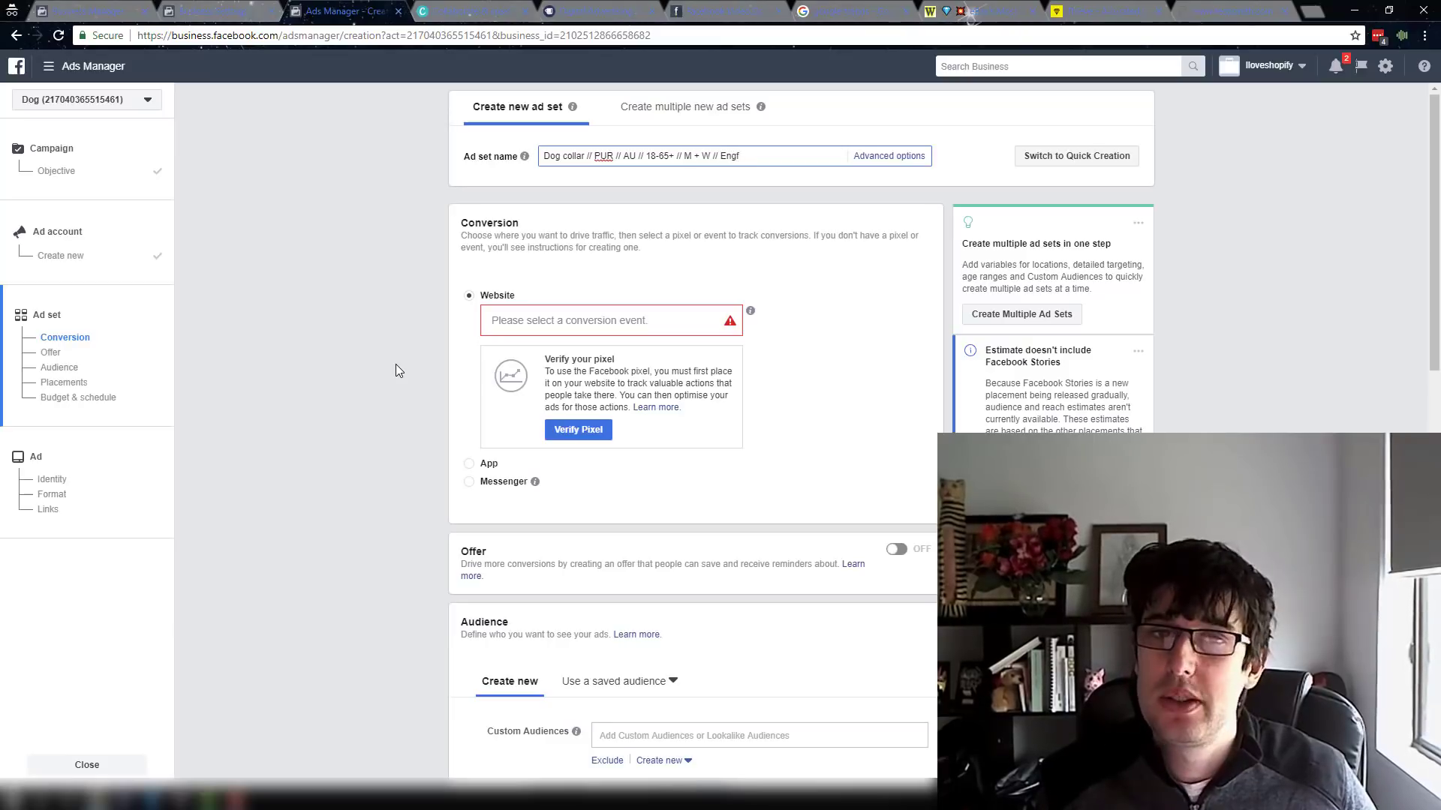
pyautogui.write('ish(all)')
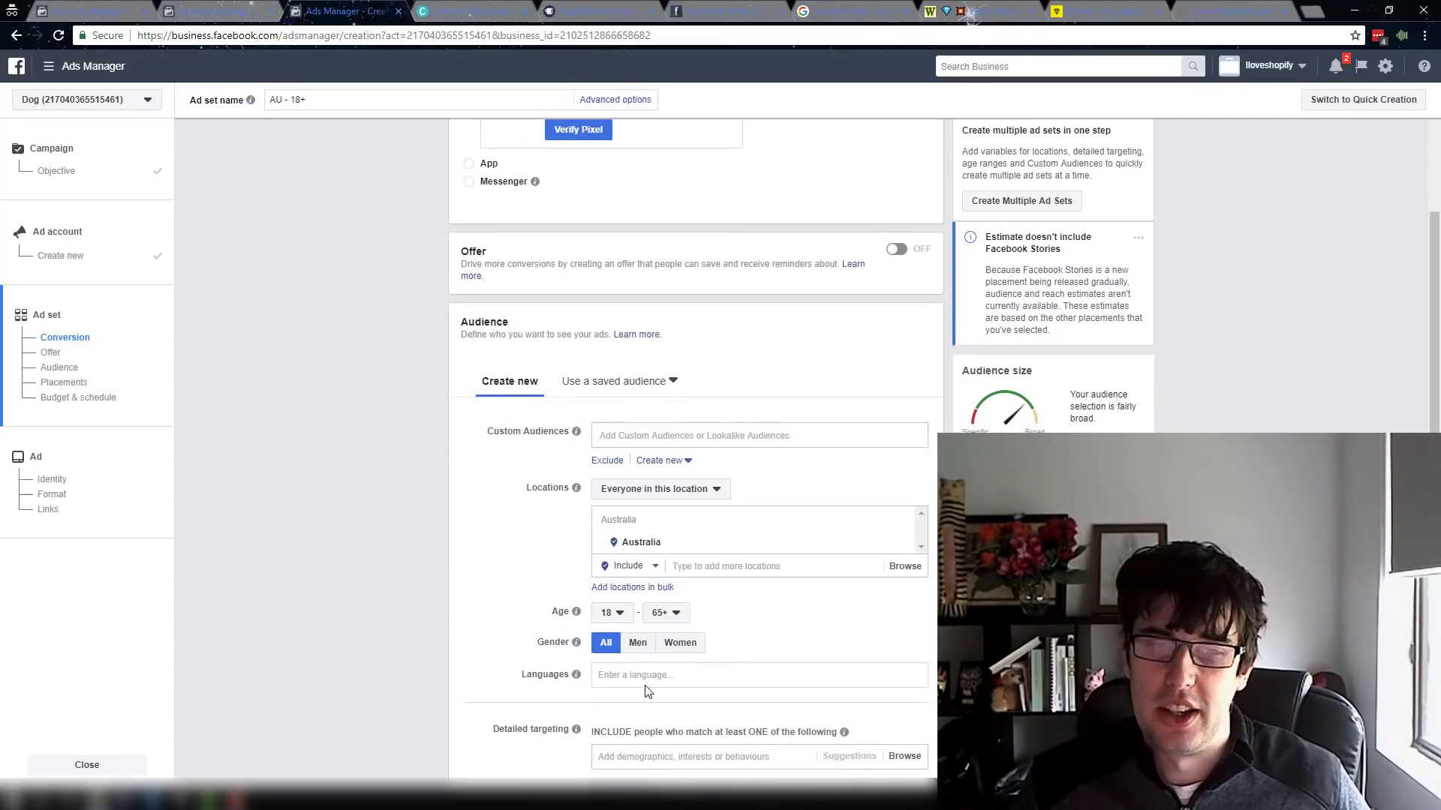
# - Set the ad set audience's language to English (All)
pyautogui.click(645, 677)
pyautogui.write('e')
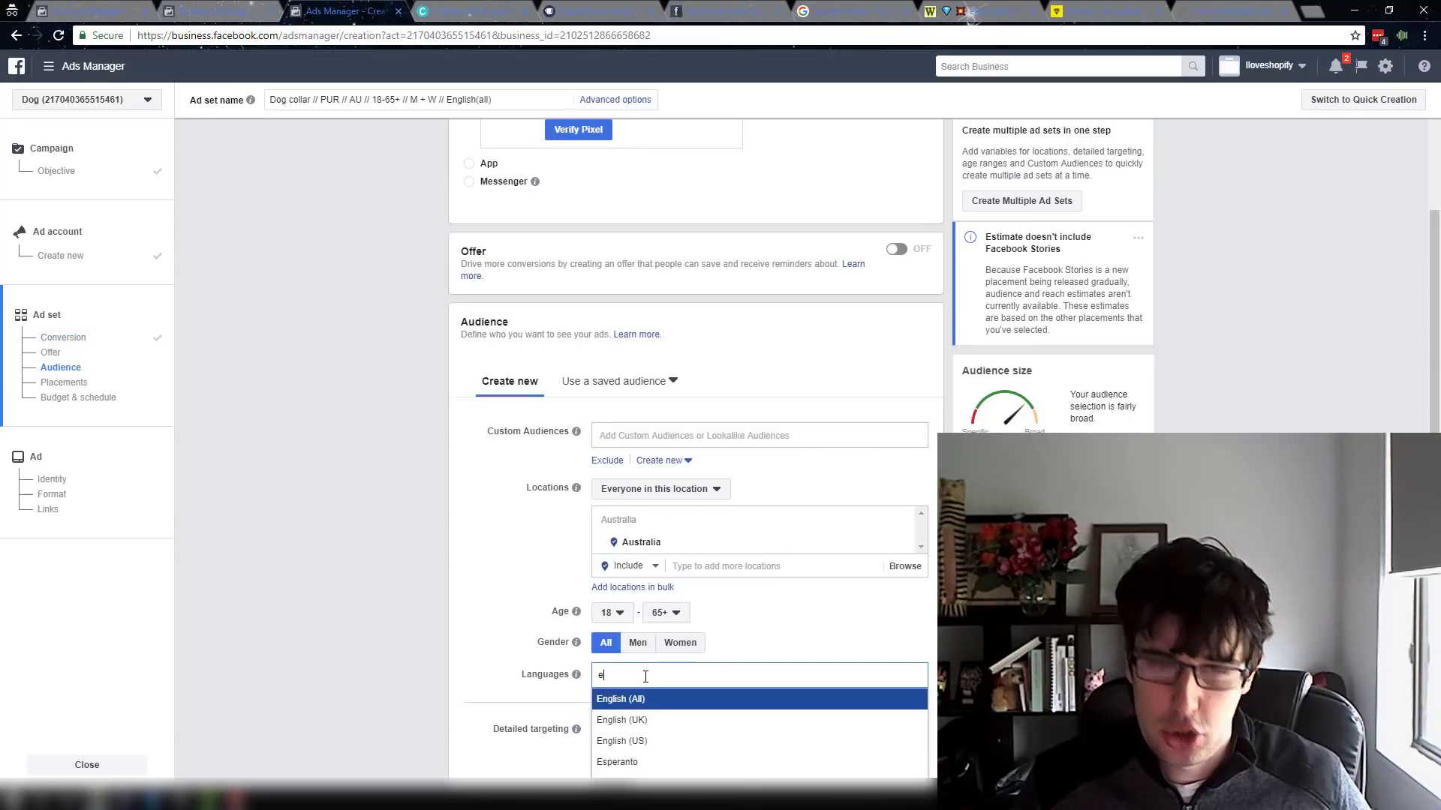
pyautogui.click(619, 704)
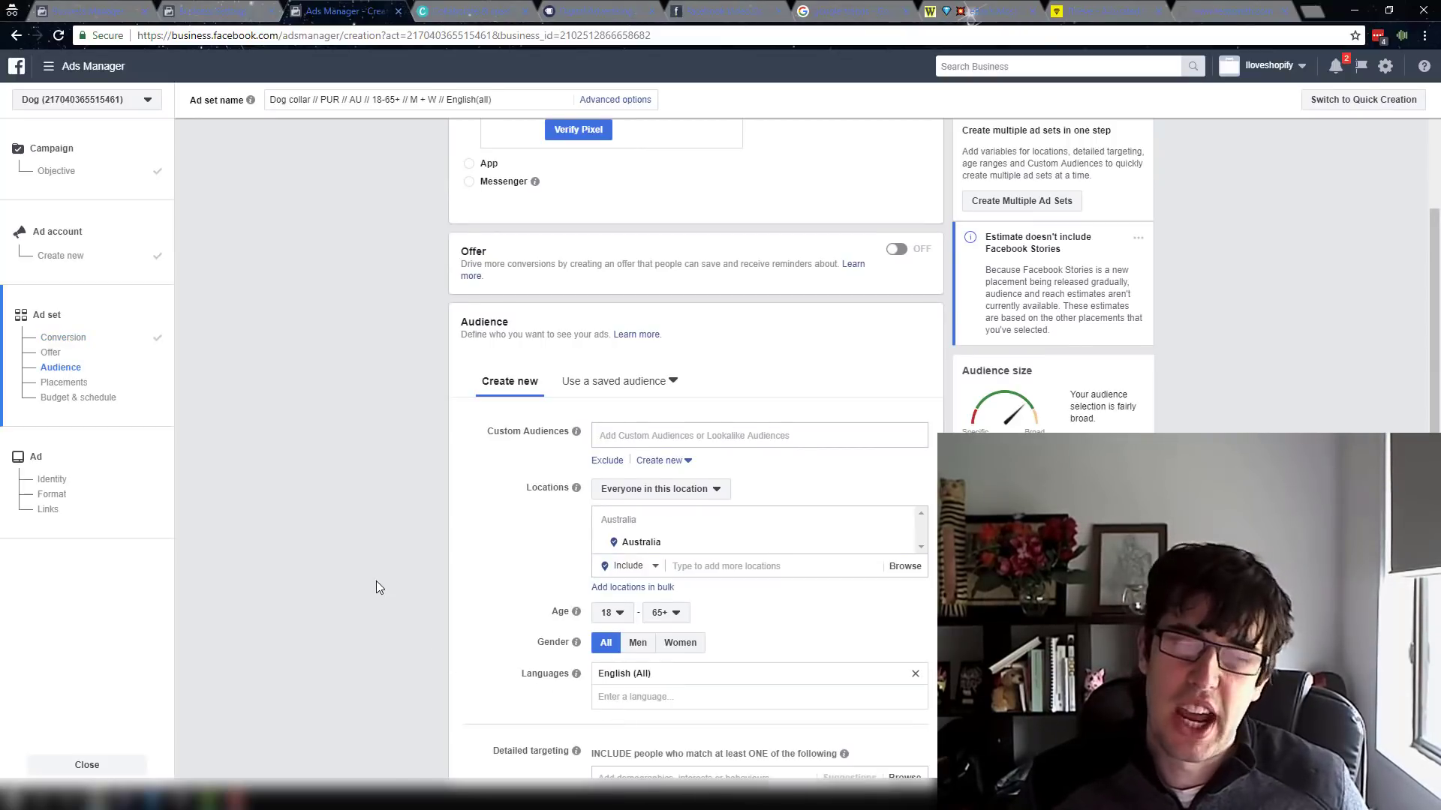
# - Turn off the detailed targeting option that expands interests to increase conversions at a lower cost
pyautogui.scroll(-1, 368, 579)
pyautogui.scroll(-2, 405, 563)
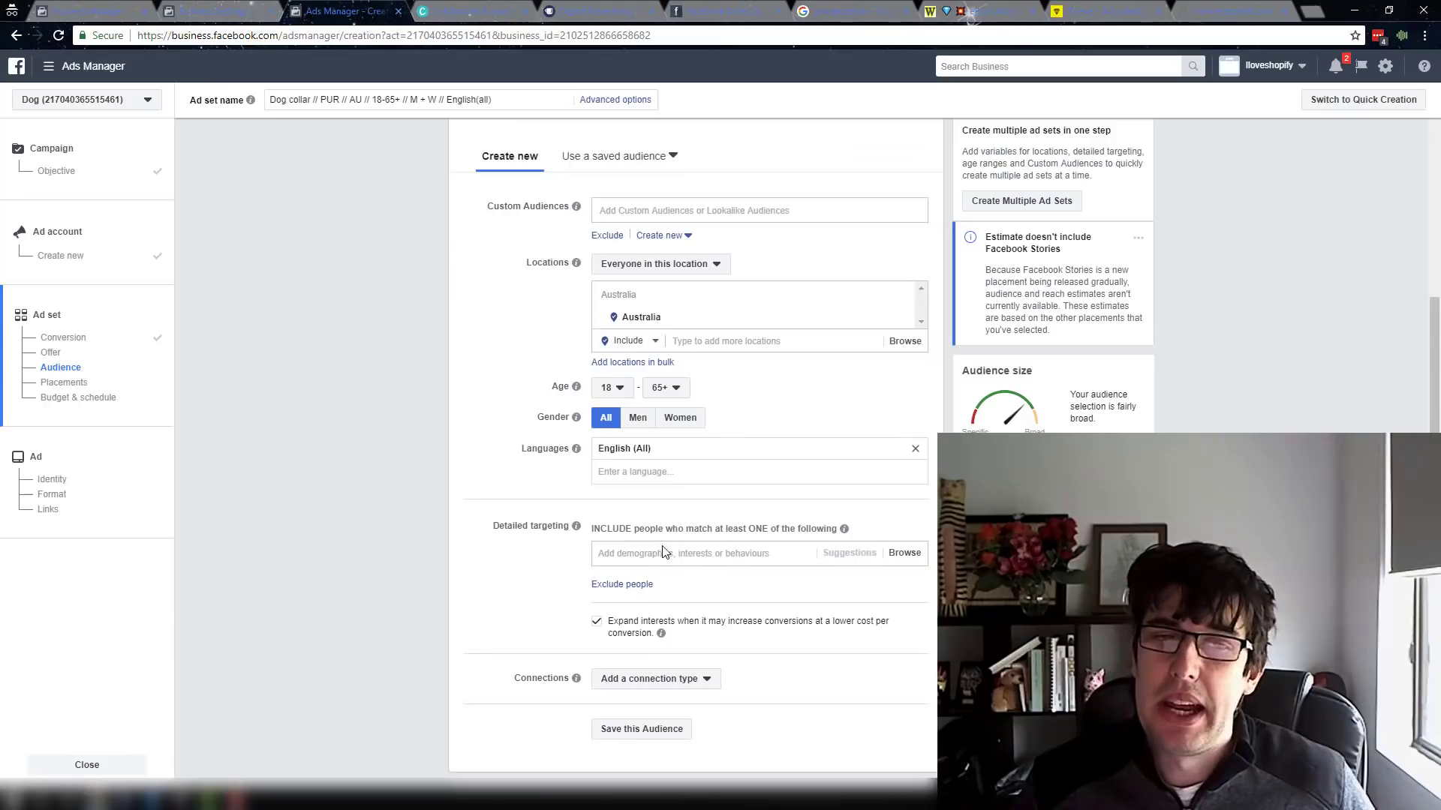
pyautogui.click(645, 627)
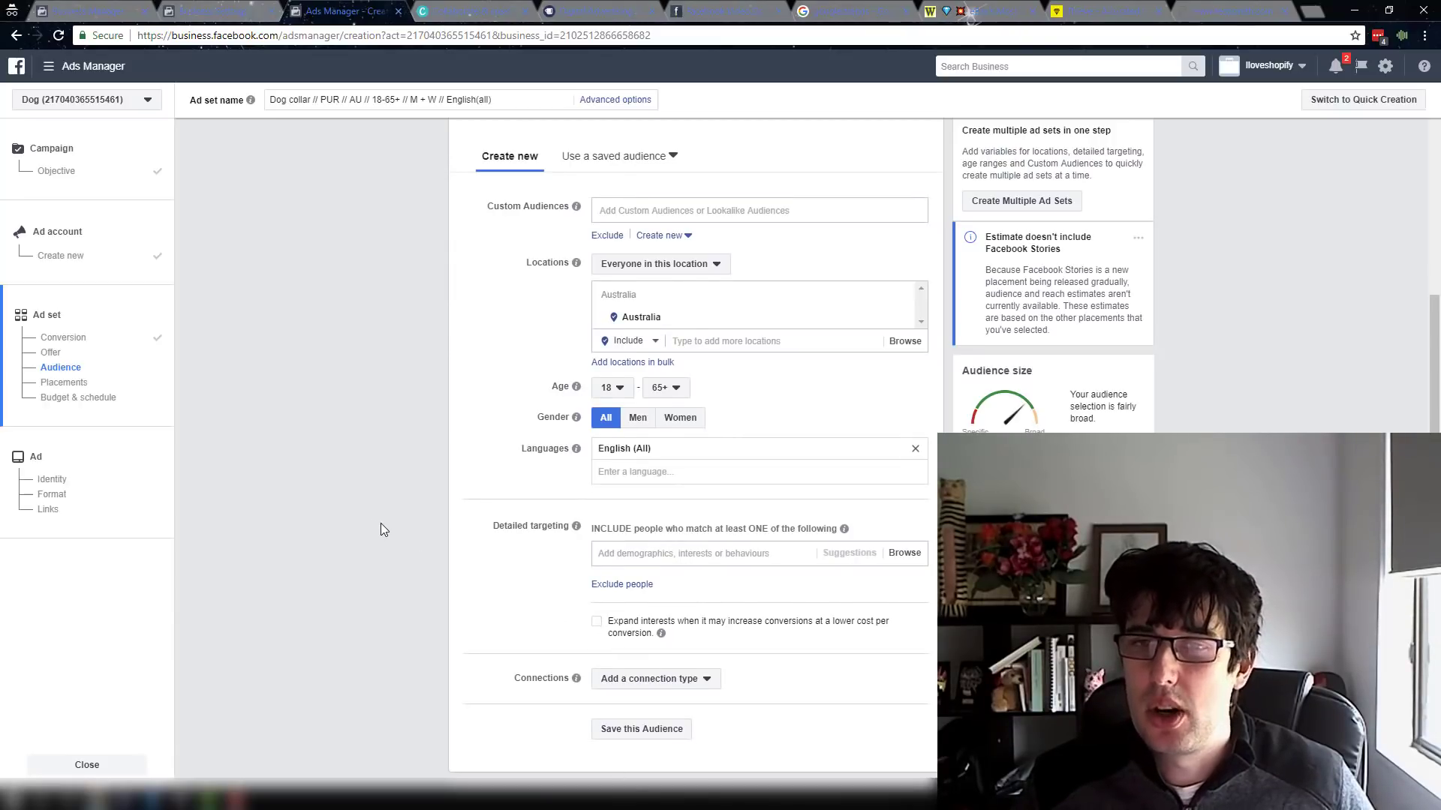
# - Add the Dogs interest to the audience's detailed targeting
pyautogui.scroll(1, 380, 525)
pyautogui.scroll(6, 395, 455)
pyautogui.scroll(-8, 402, 435)
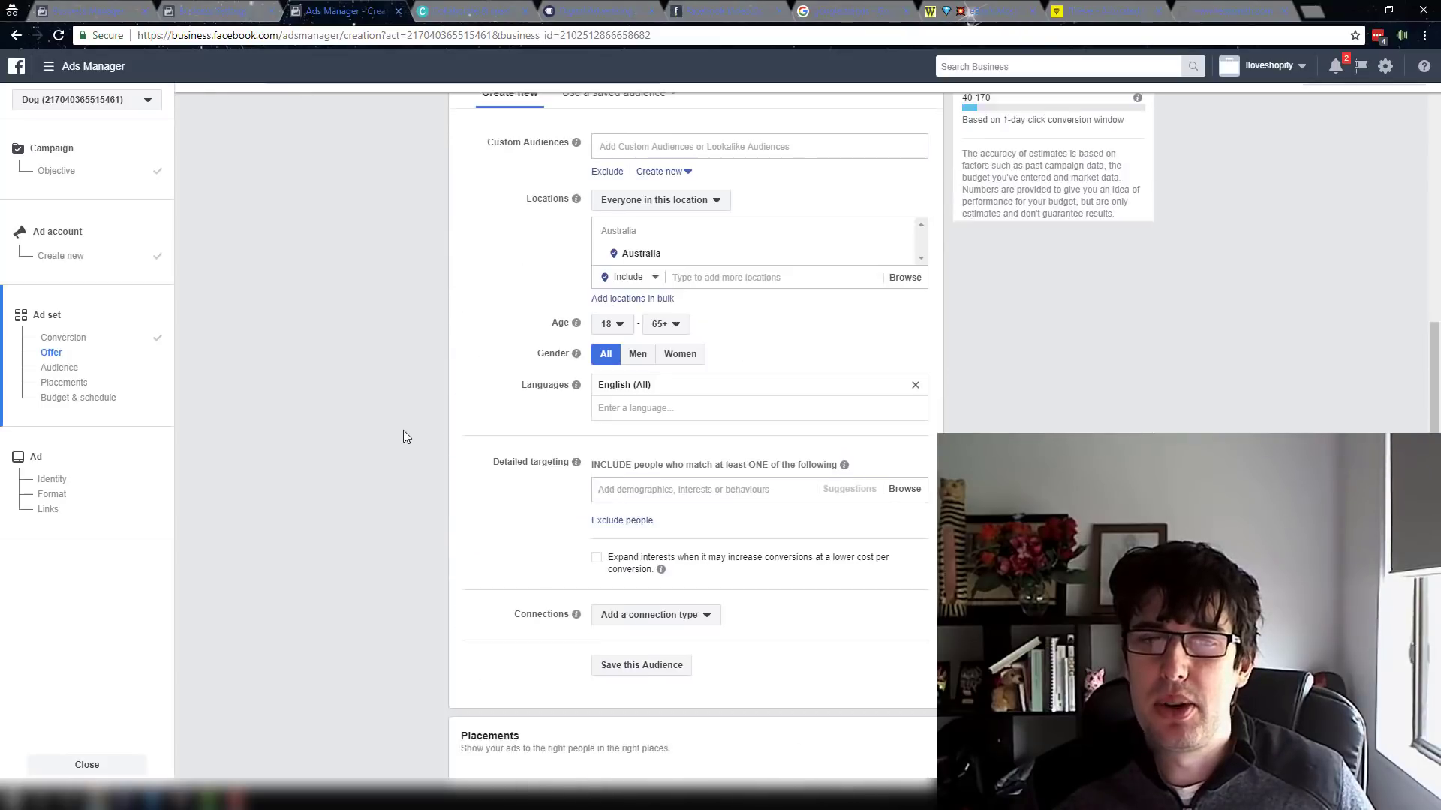
pyautogui.write('dog')
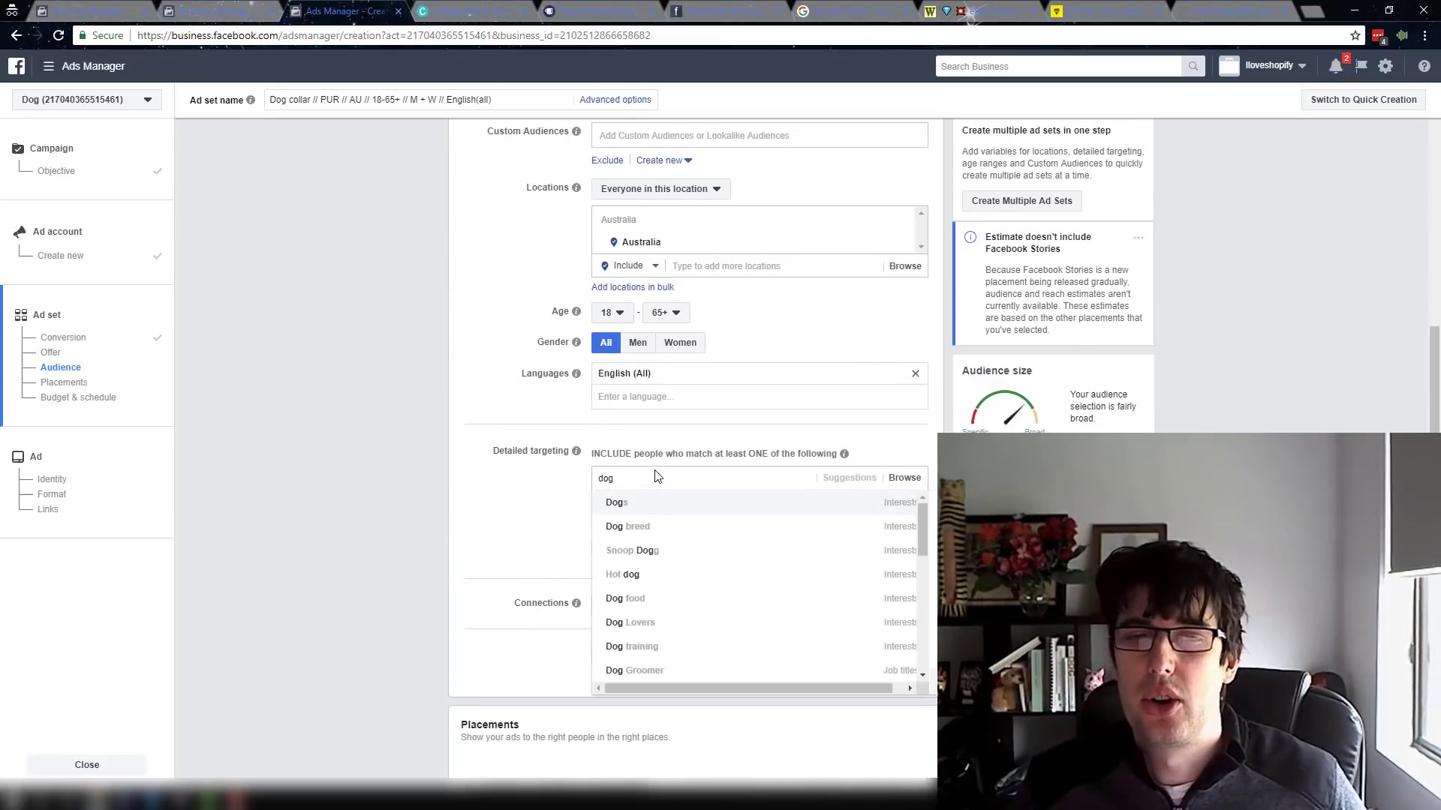
pyautogui.click(634, 506)
# - Narrow the detailed targeting so people must also match the Online shopping interest
pyautogui.click(668, 564)
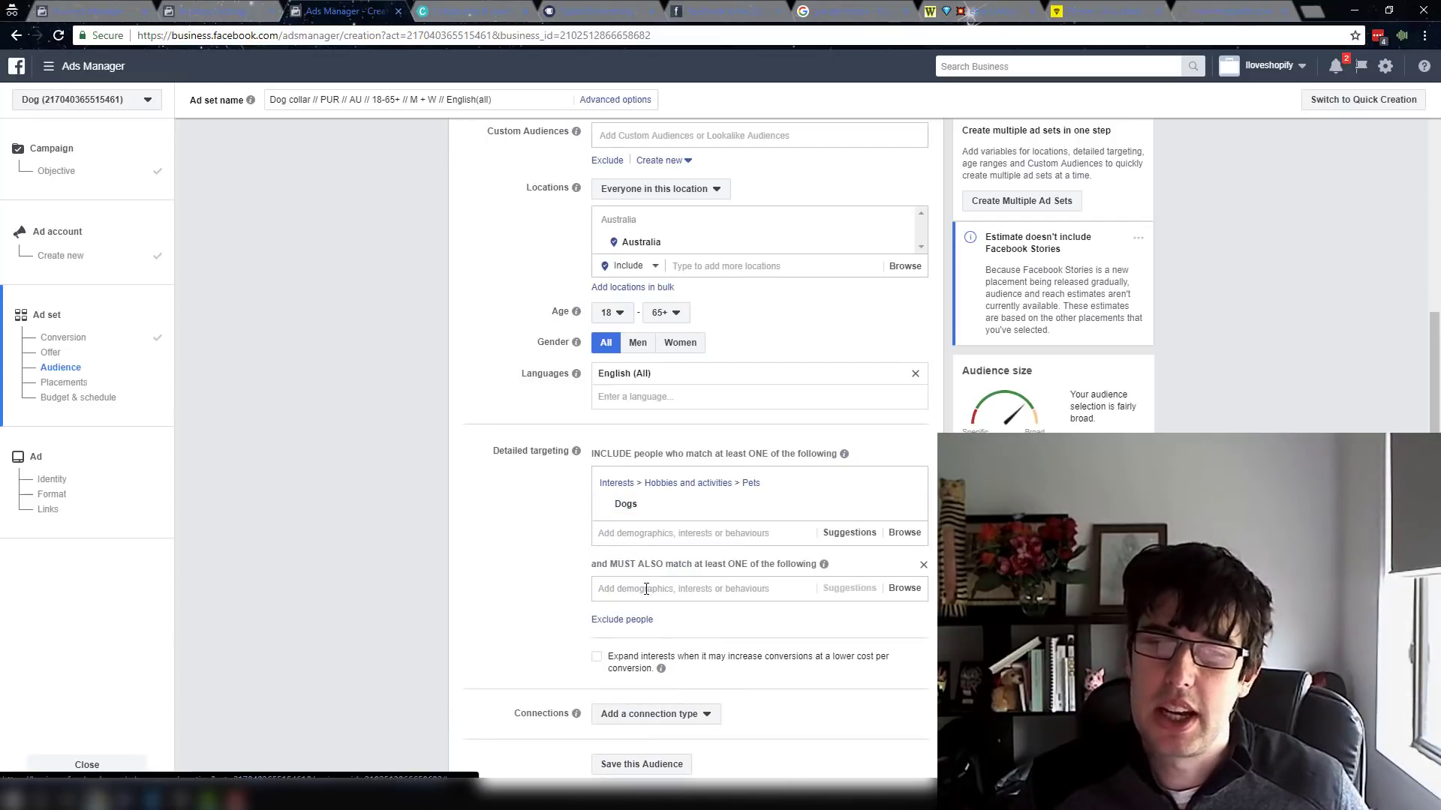
pyautogui.write('online')
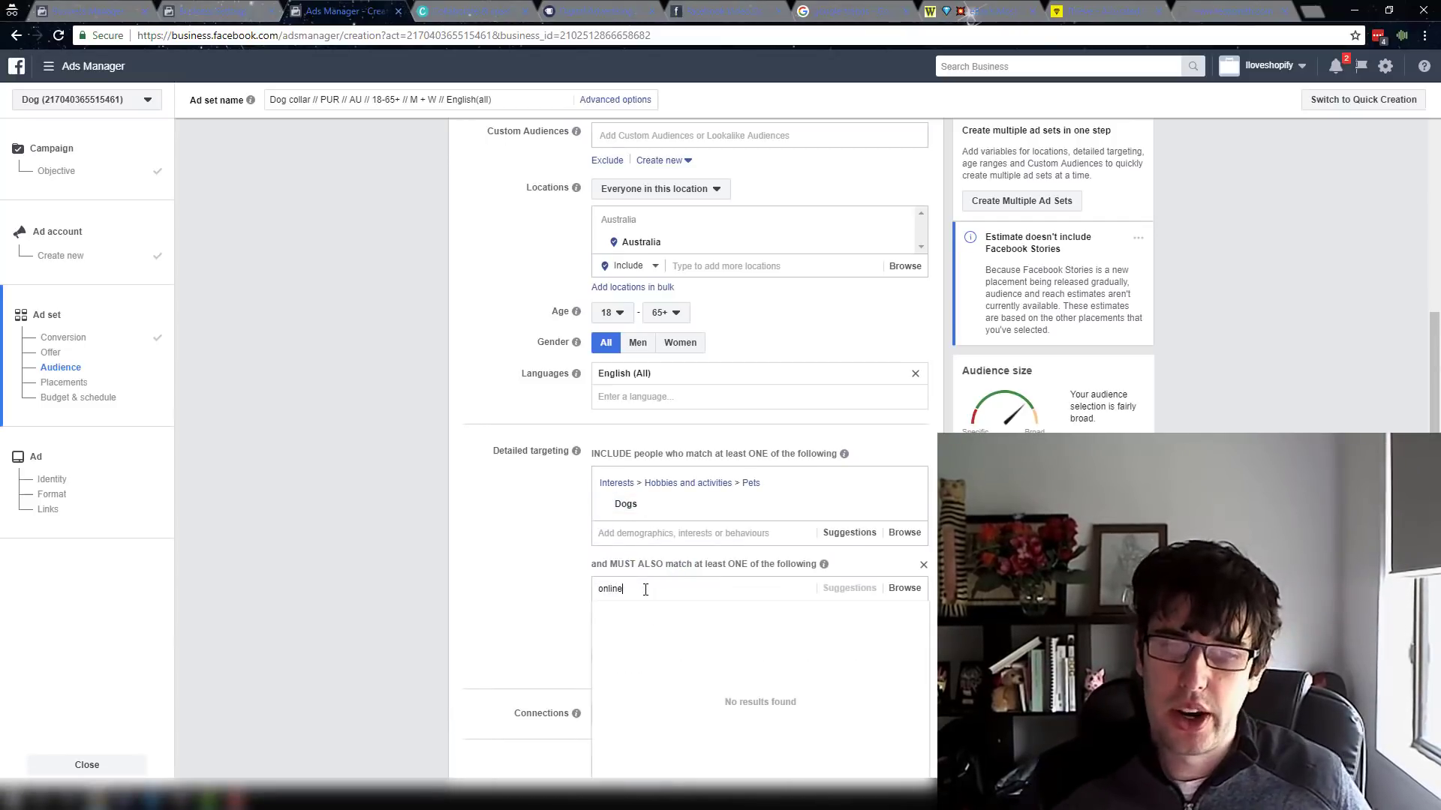
pyautogui.click(647, 638)
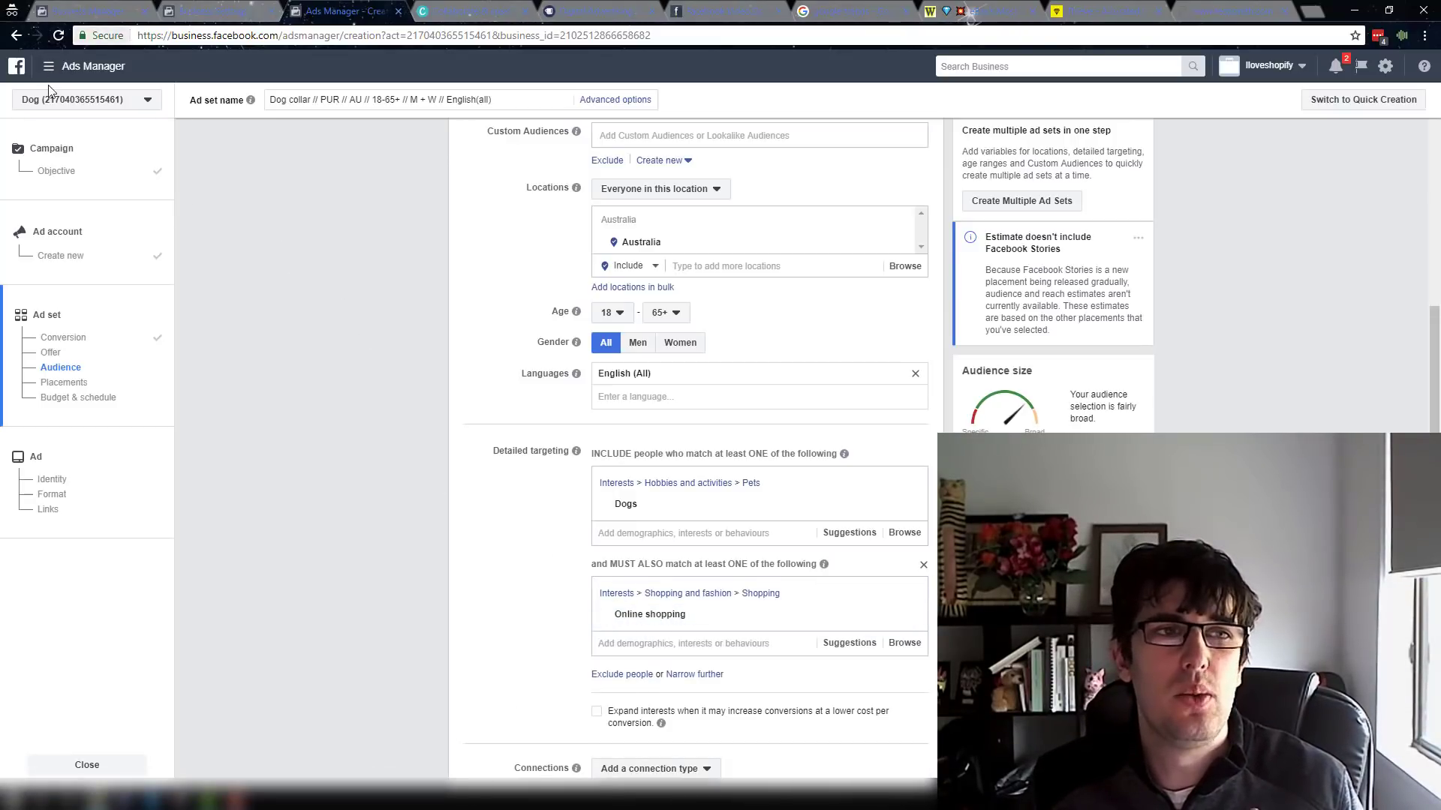
# - Set the ad set's website conversion event to Purchase
pyautogui.scroll(-3, 464, 458)
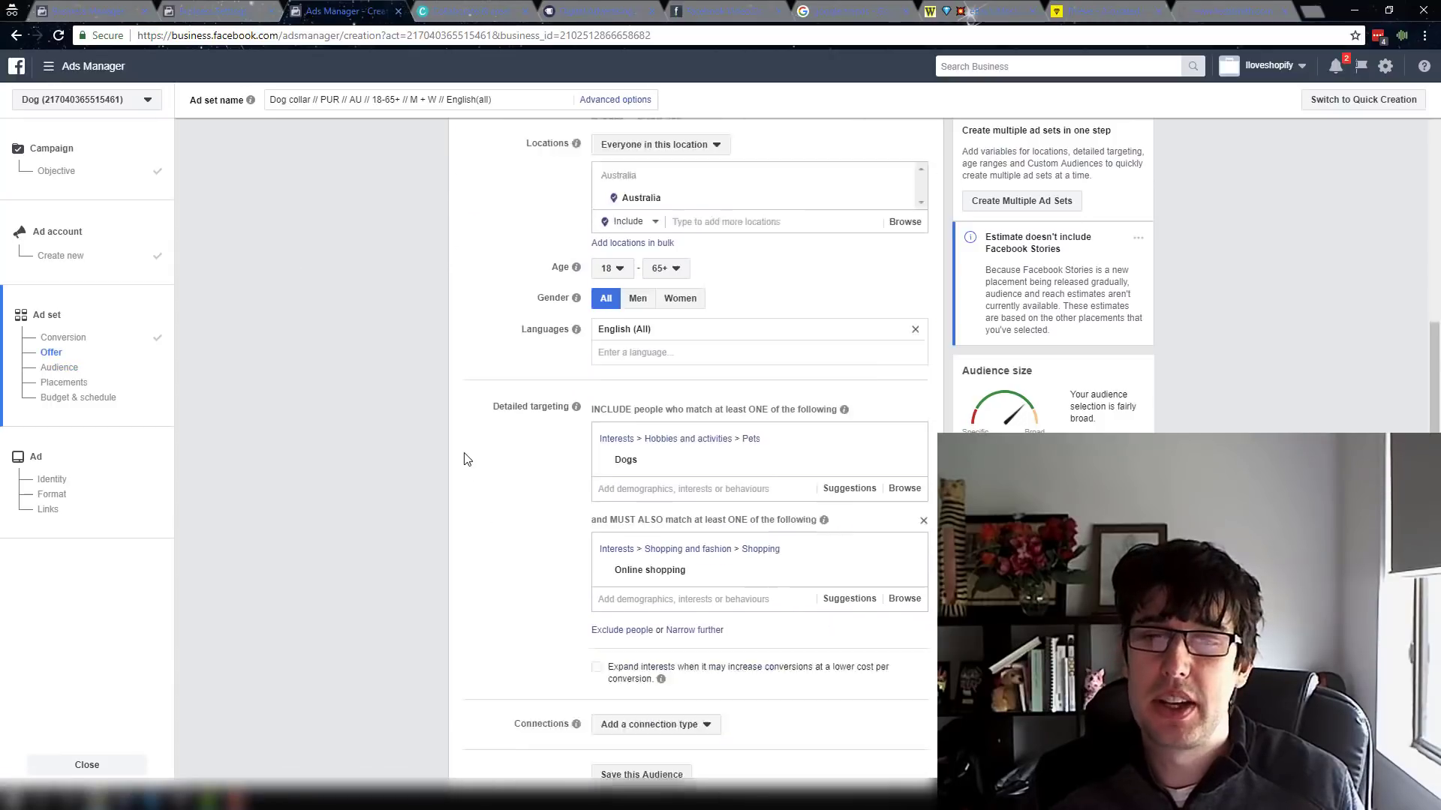
pyautogui.scroll(3, 464, 457)
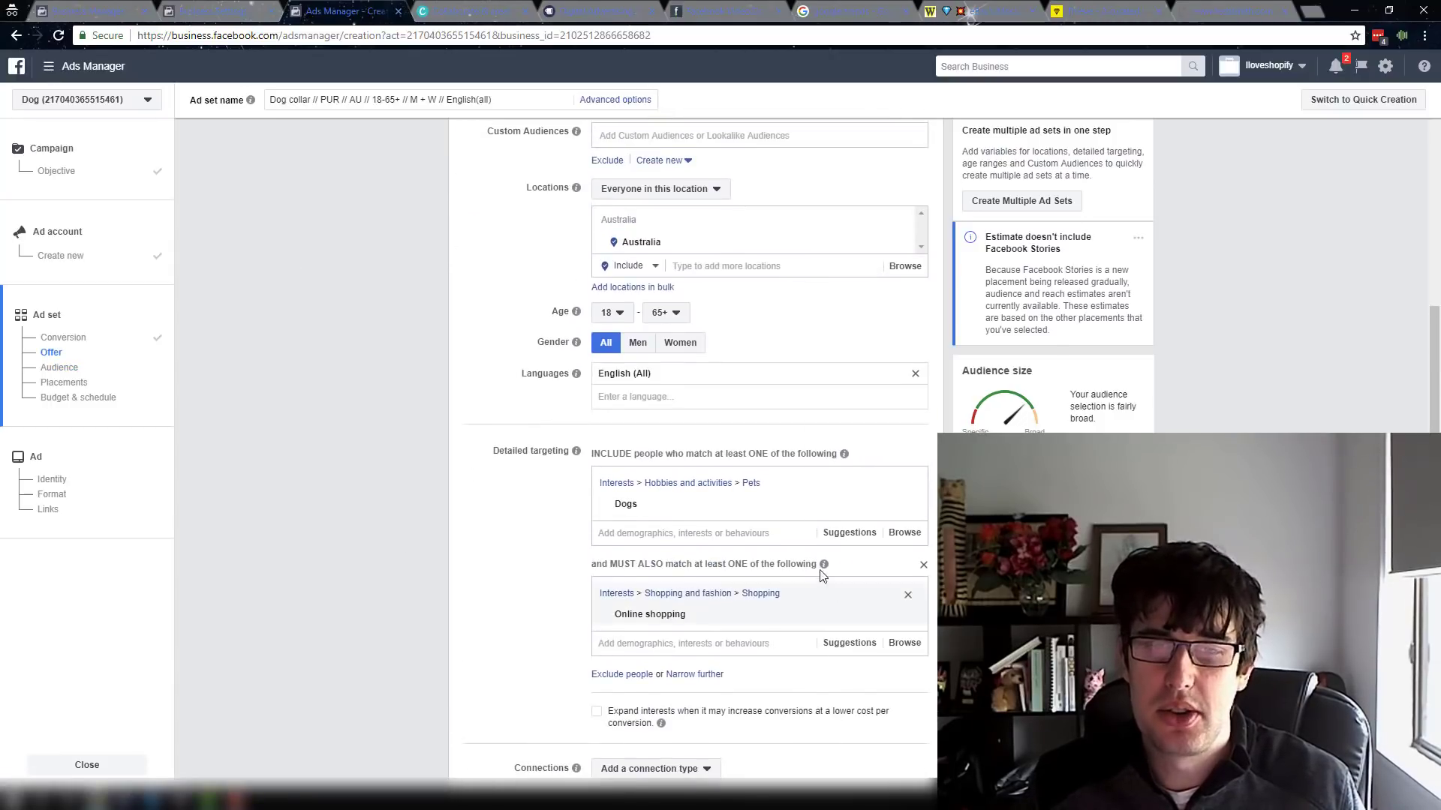
pyautogui.scroll(-3, 525, 421)
pyautogui.scroll(1, 795, 545)
pyautogui.scroll(3, 795, 545)
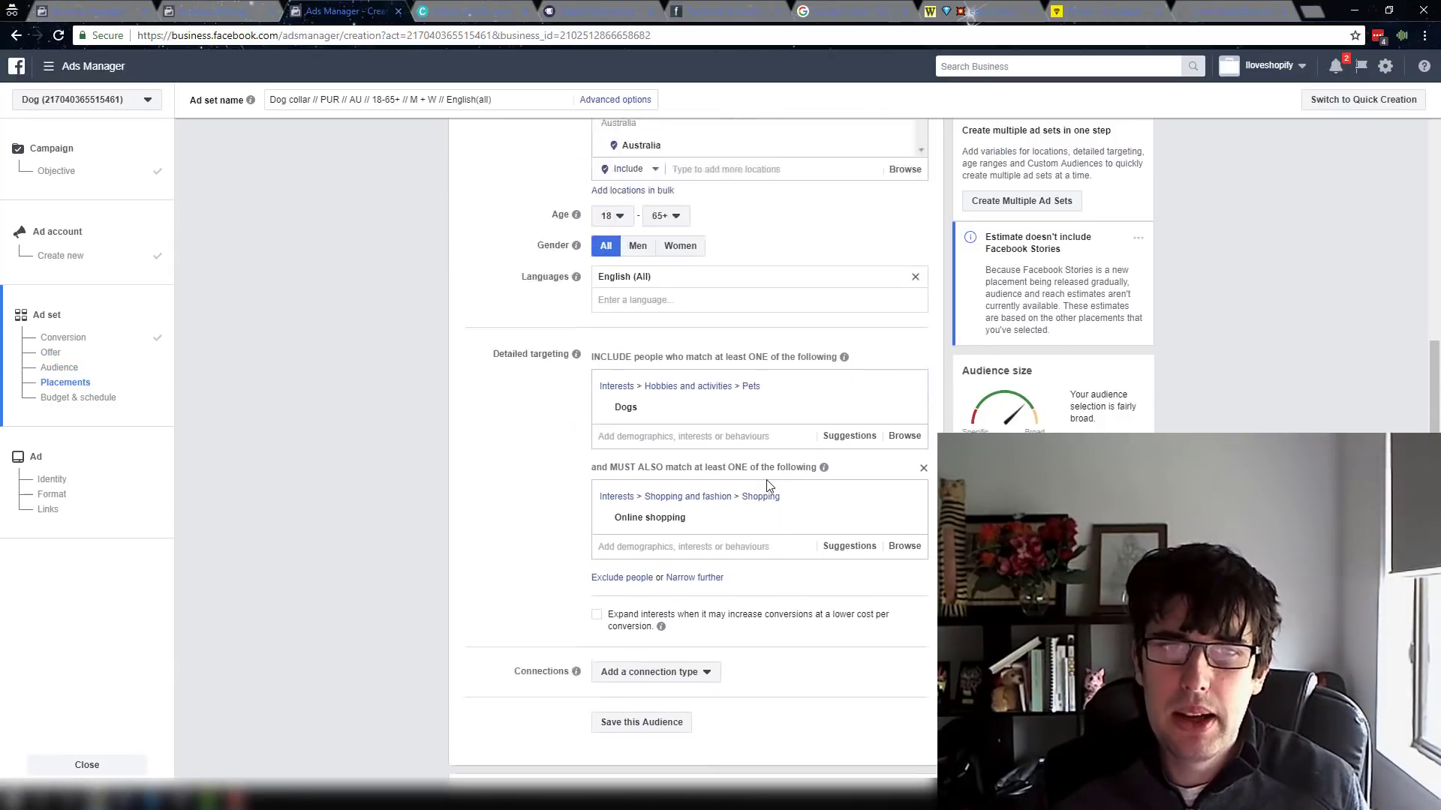
pyautogui.scroll(4, 686, 587)
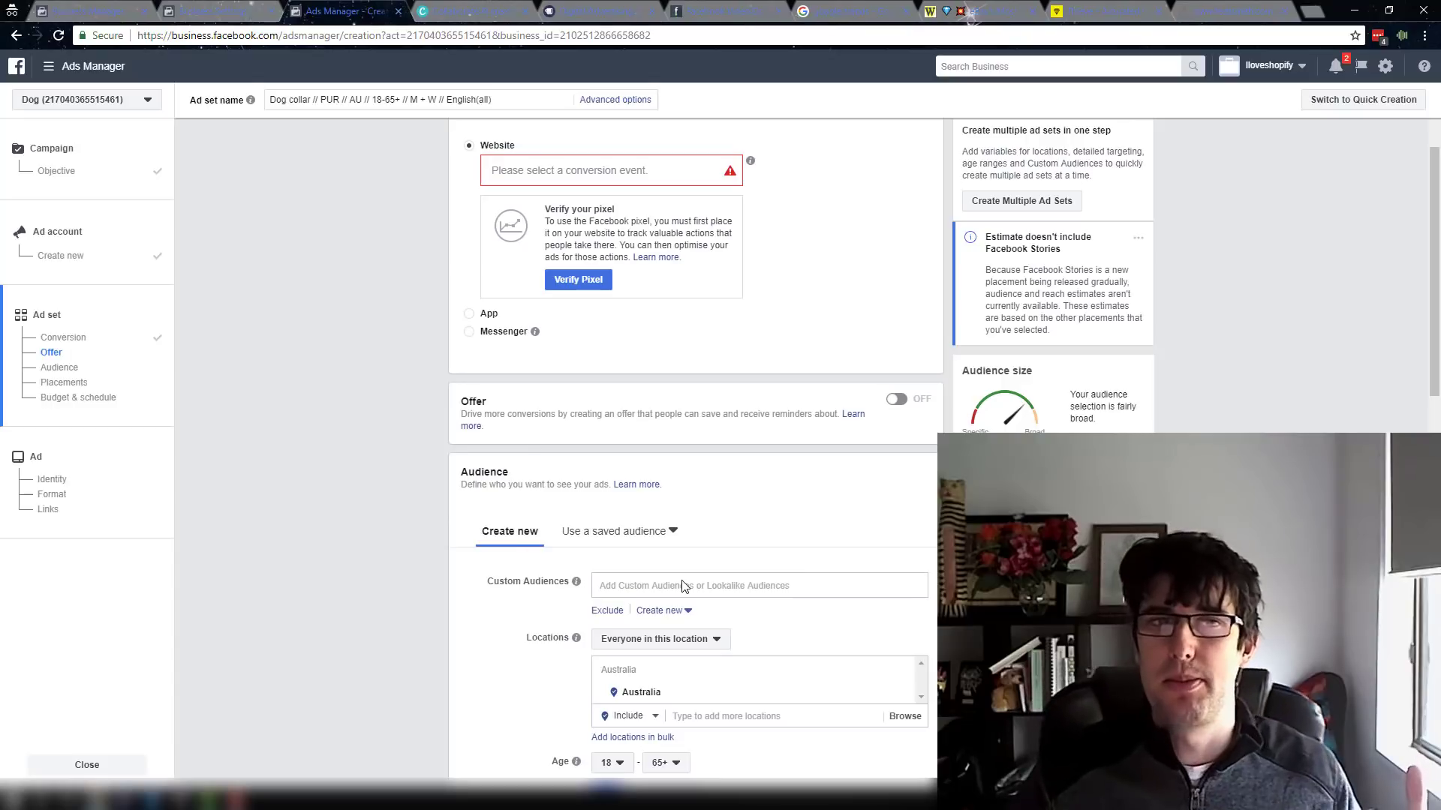
pyautogui.click(548, 171)
pyautogui.scroll(-2, 551, 225)
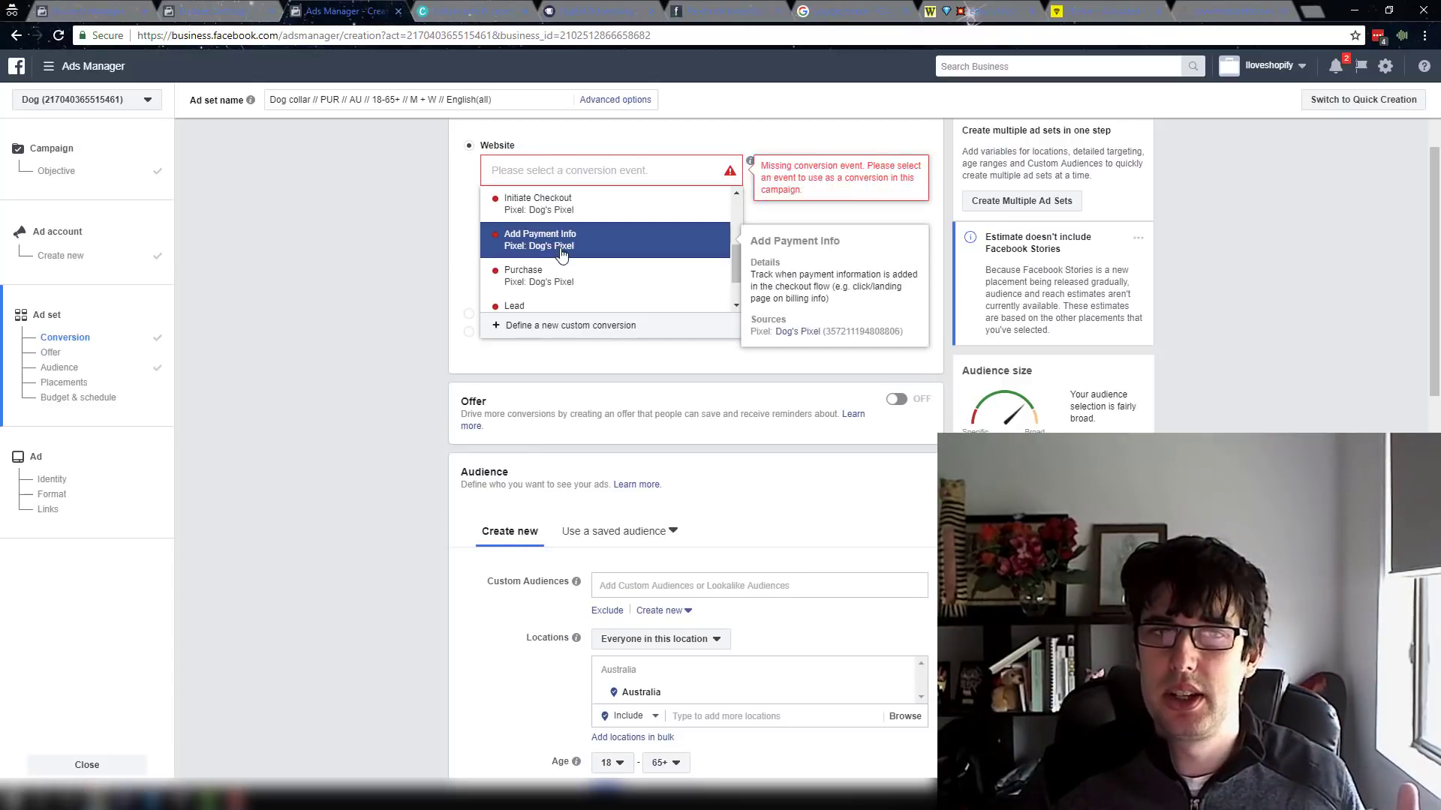
pyautogui.click(563, 282)
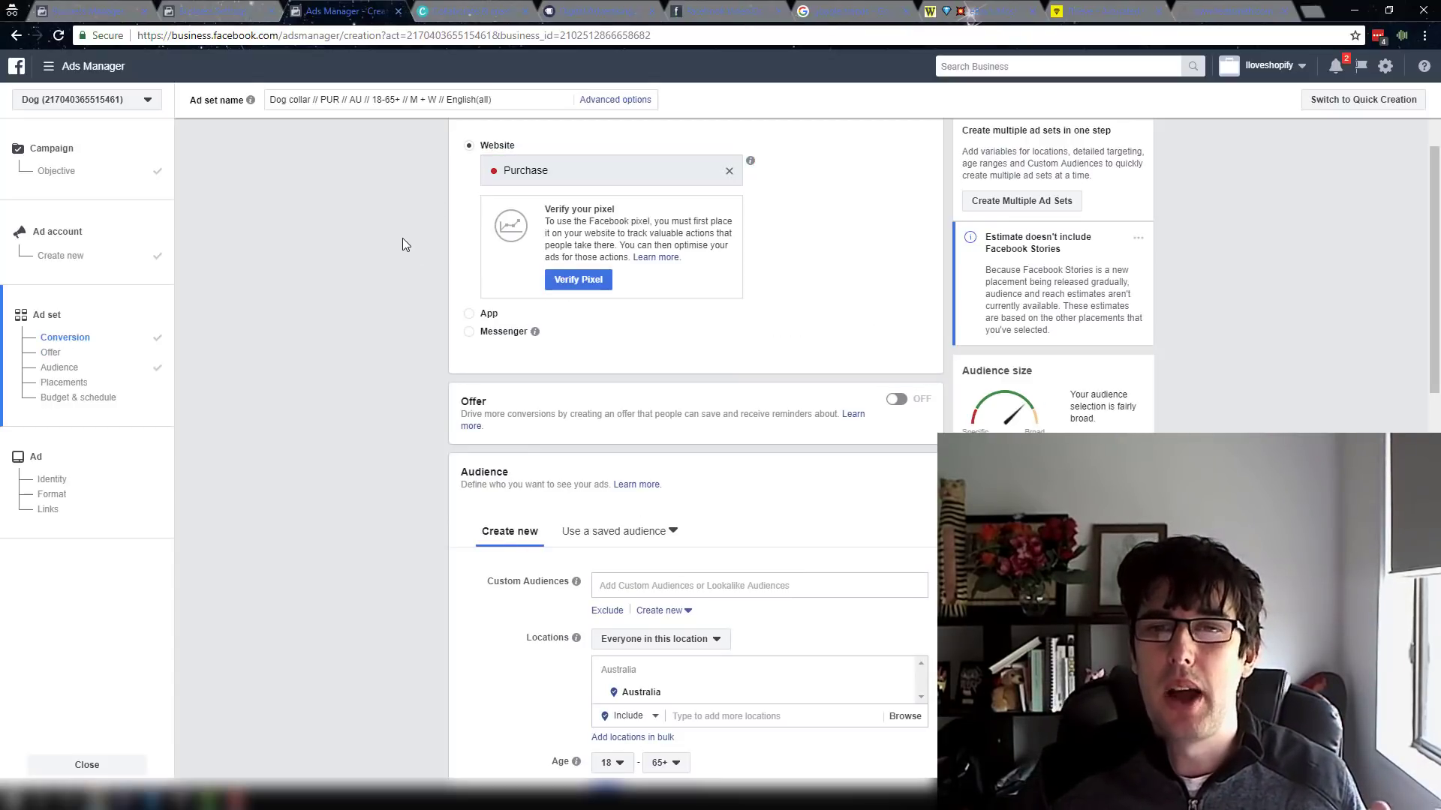
# - Extend the ad set name with the targeted interests, adding "// dog + online shopping //"
pyautogui.scroll(-2, 378, 239)
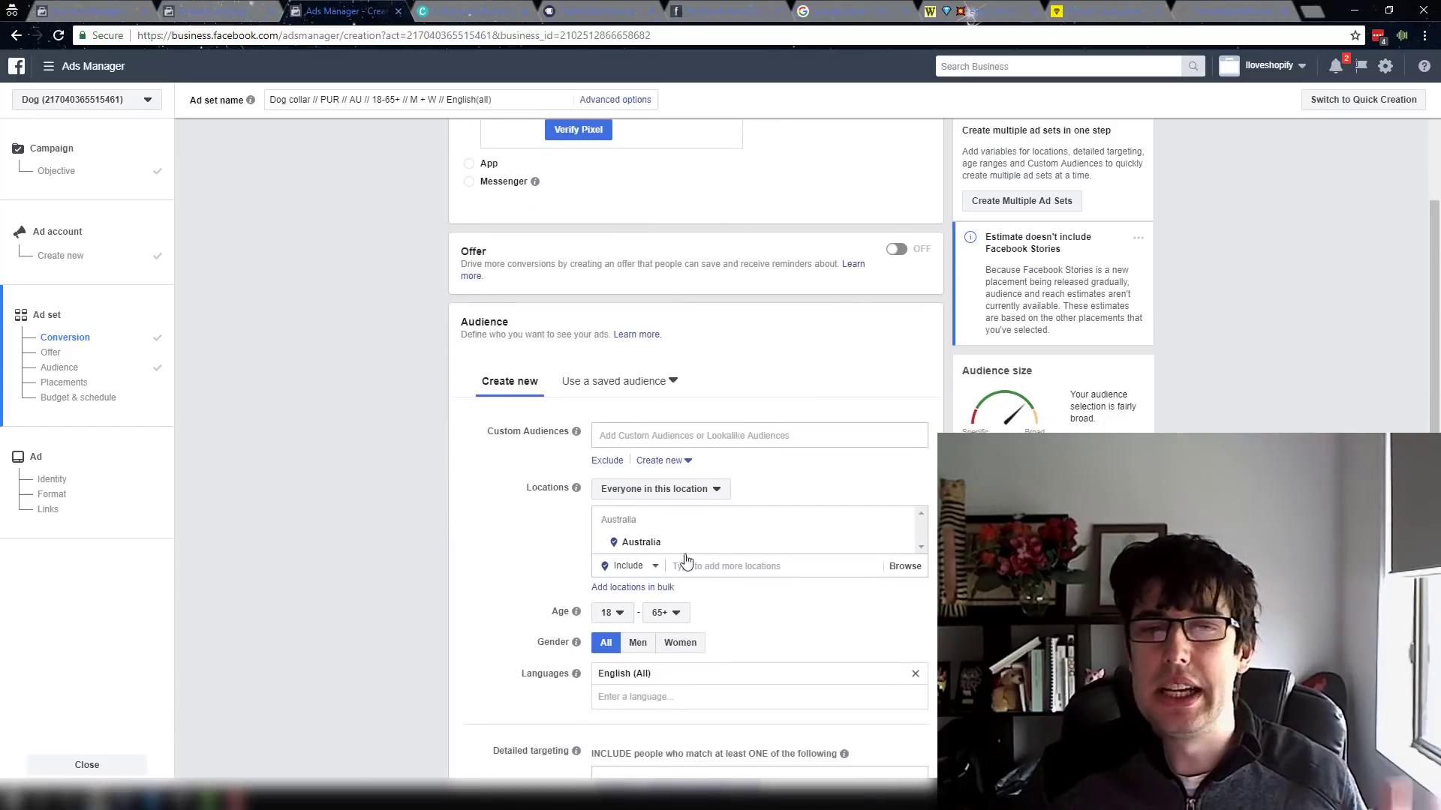
pyautogui.scroll(-2, 751, 524)
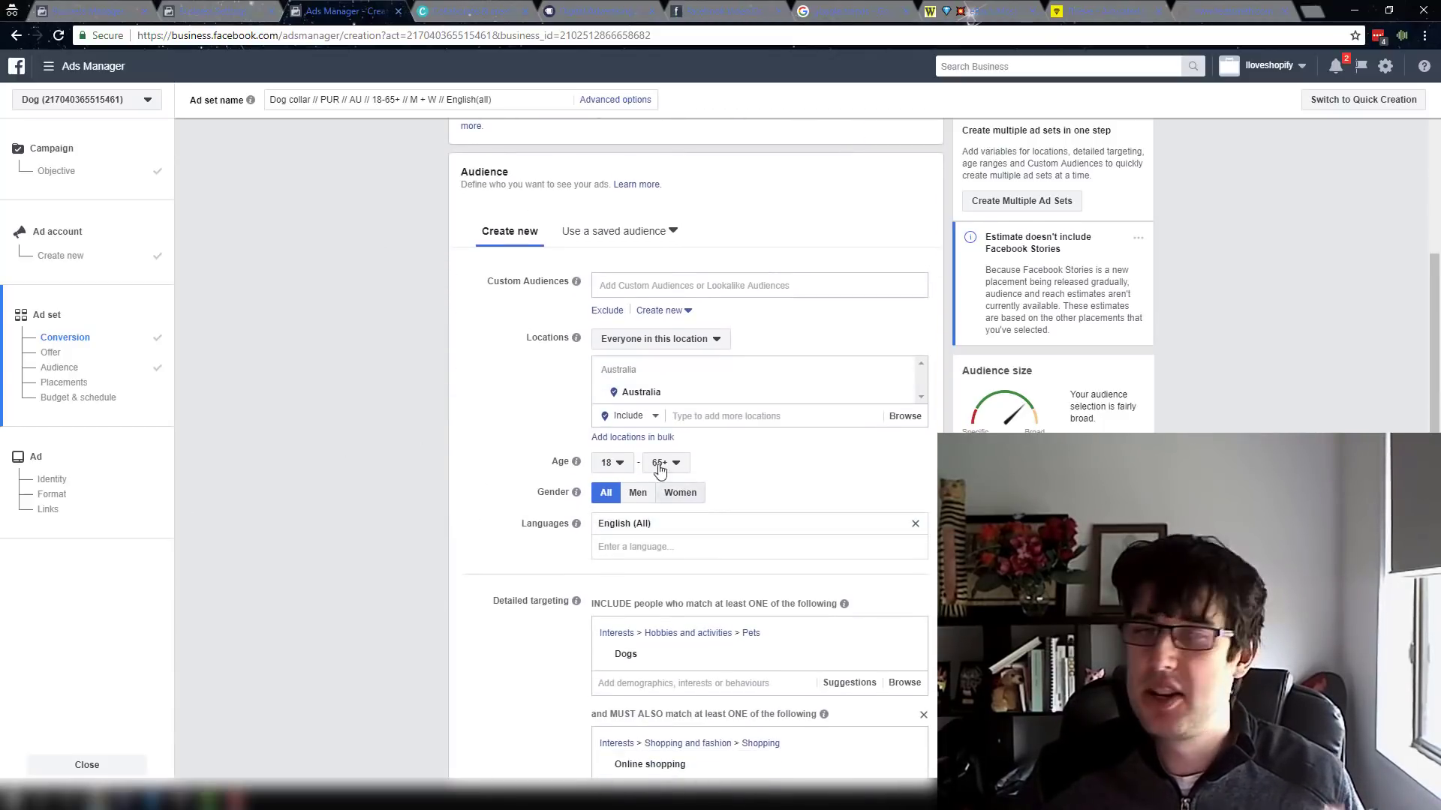
pyautogui.scroll(-4, 751, 518)
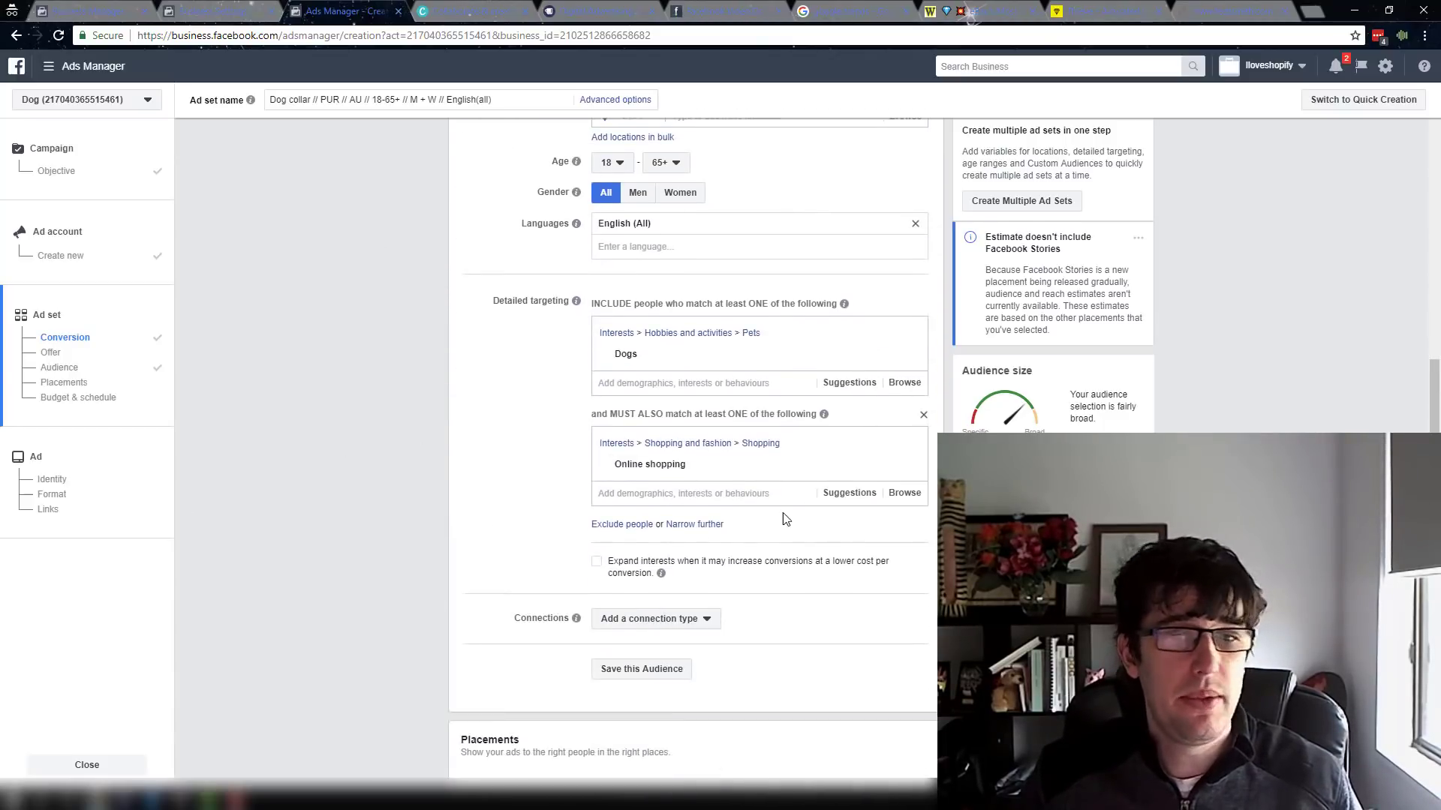
pyautogui.scroll(-1, 784, 516)
pyautogui.scroll(11, 784, 512)
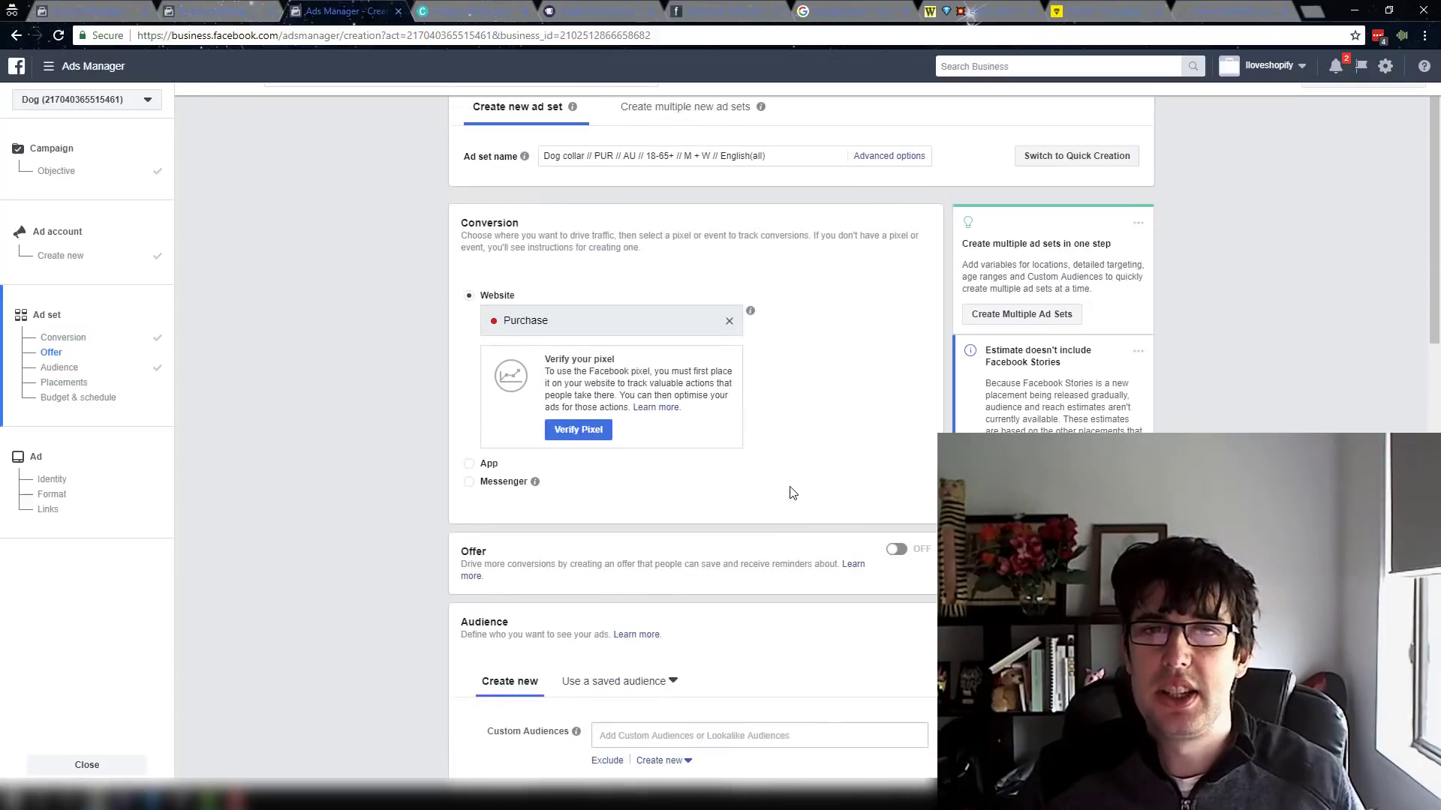
pyautogui.click(781, 160)
pyautogui.write('/')
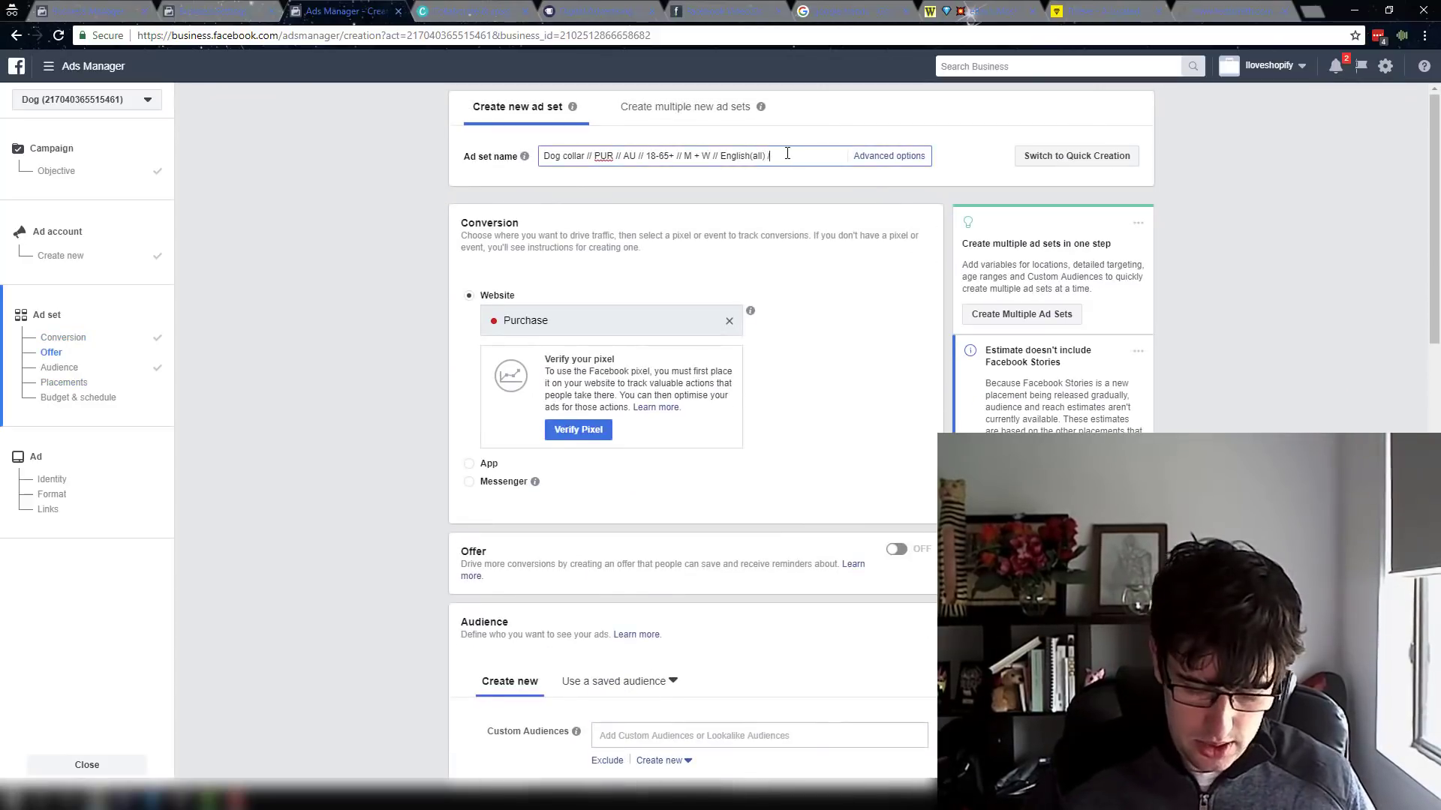
pyautogui.write('/ dog + on')
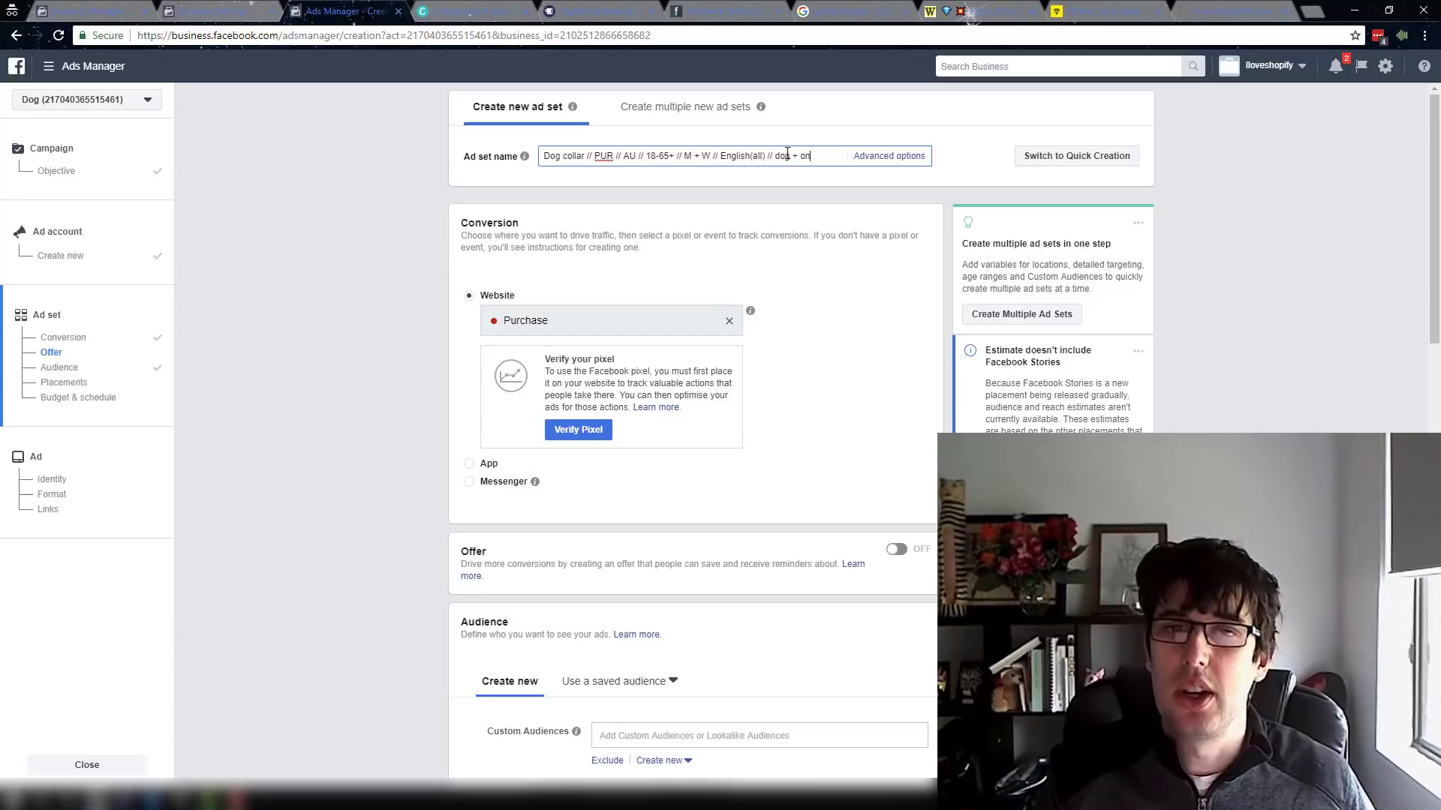
pyautogui.write('line shopping /')
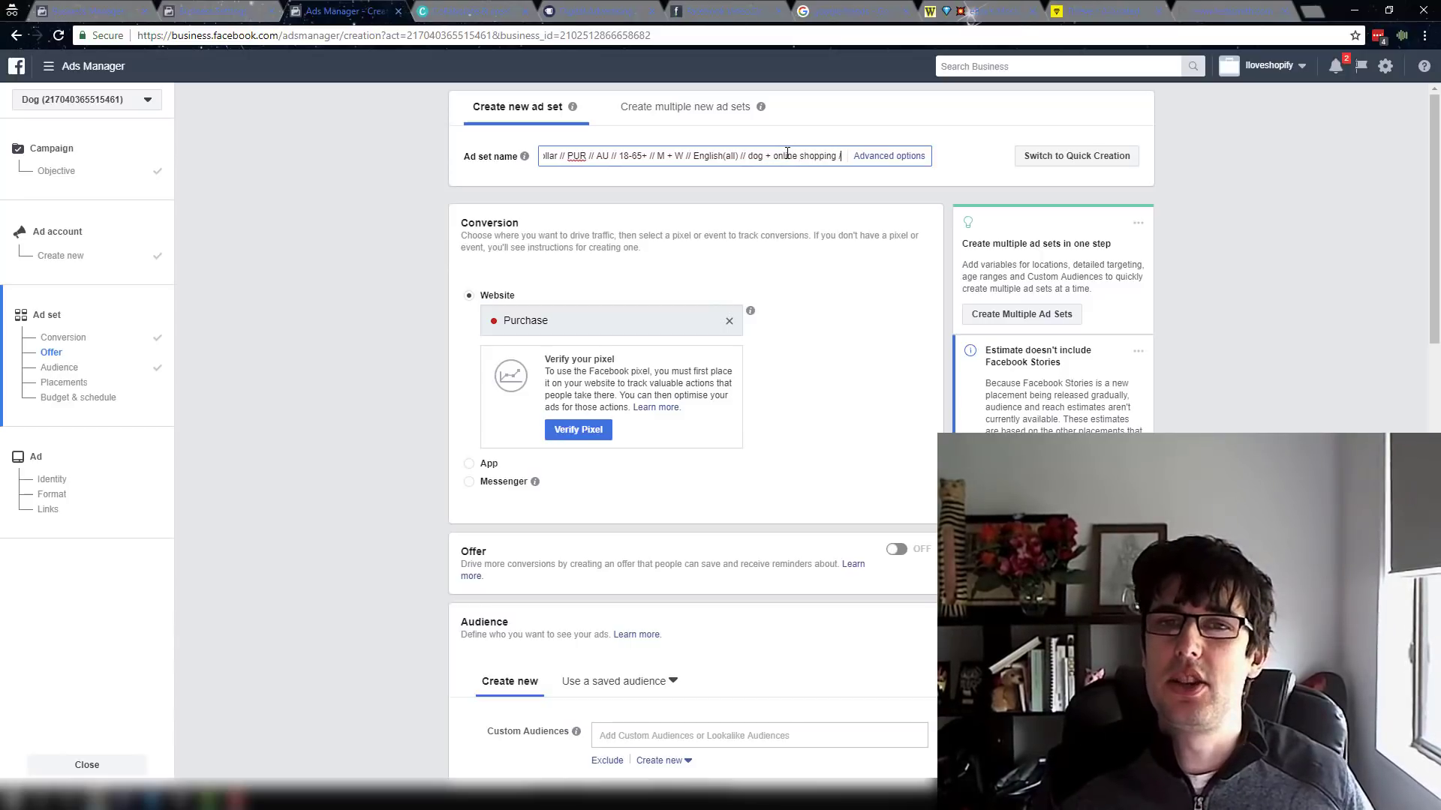
pyautogui.write('//')
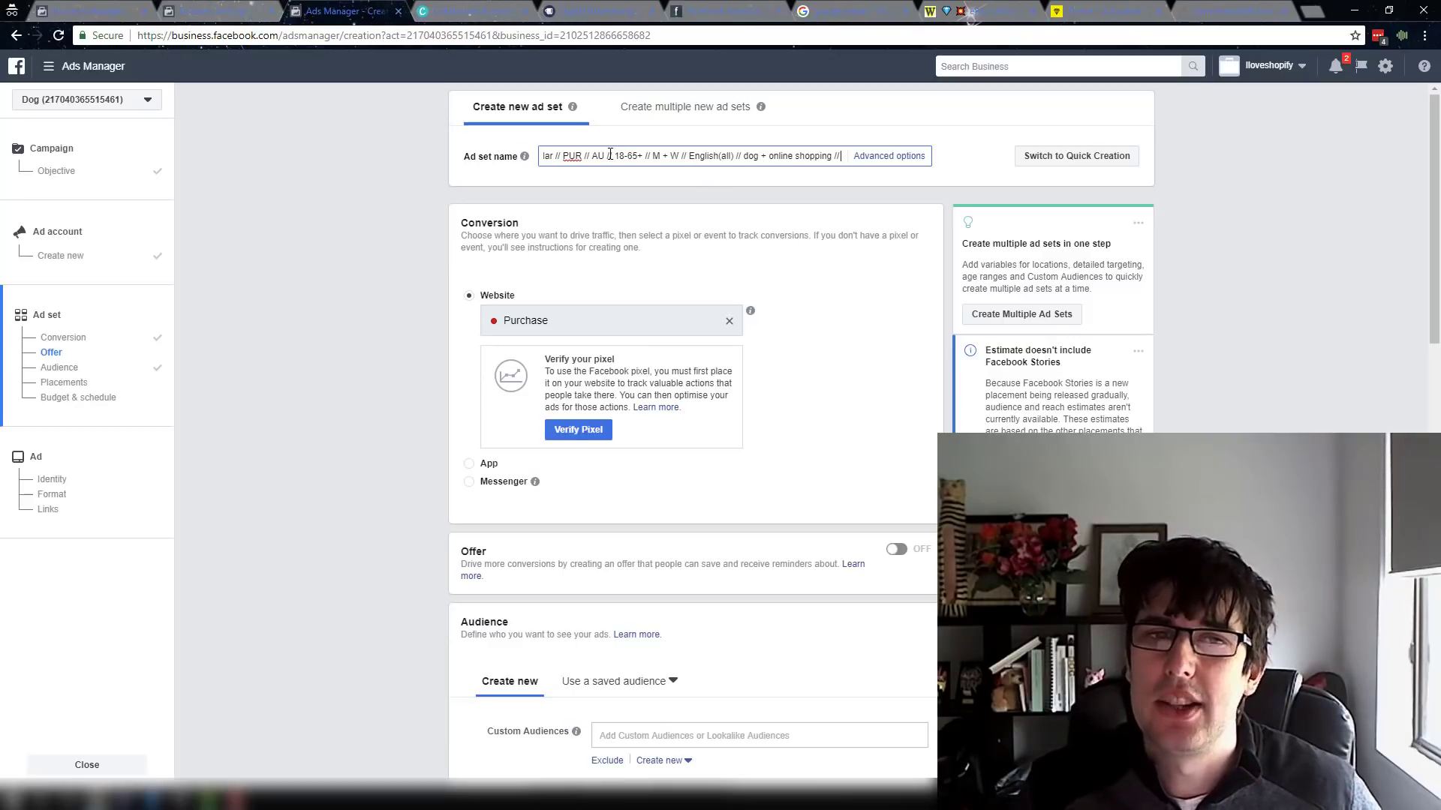
# - Switch the ad set from automatic to Edit placements and examine the Facebook and Instagram feed placements
pyautogui.scroll(-15, 368, 234)
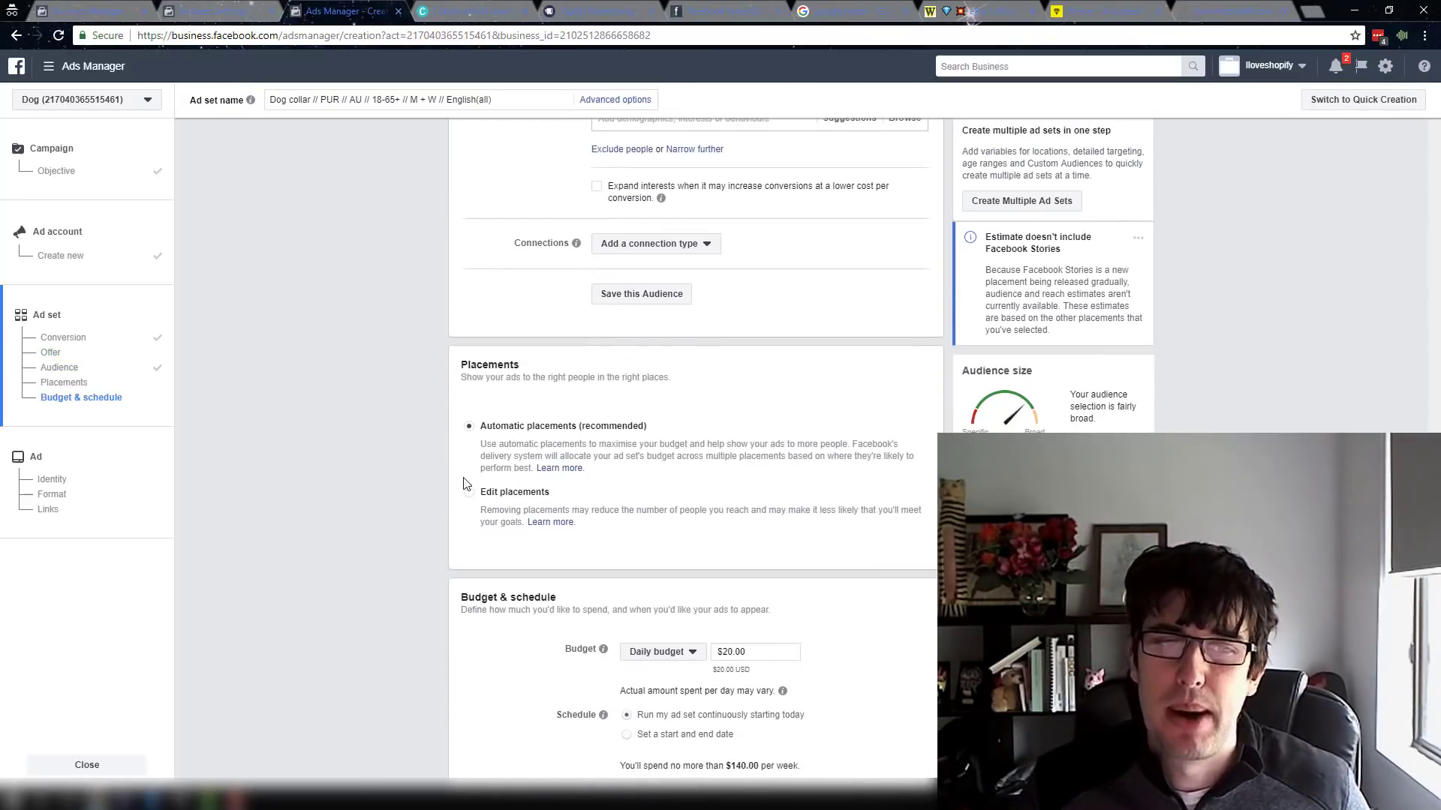
pyautogui.click(469, 493)
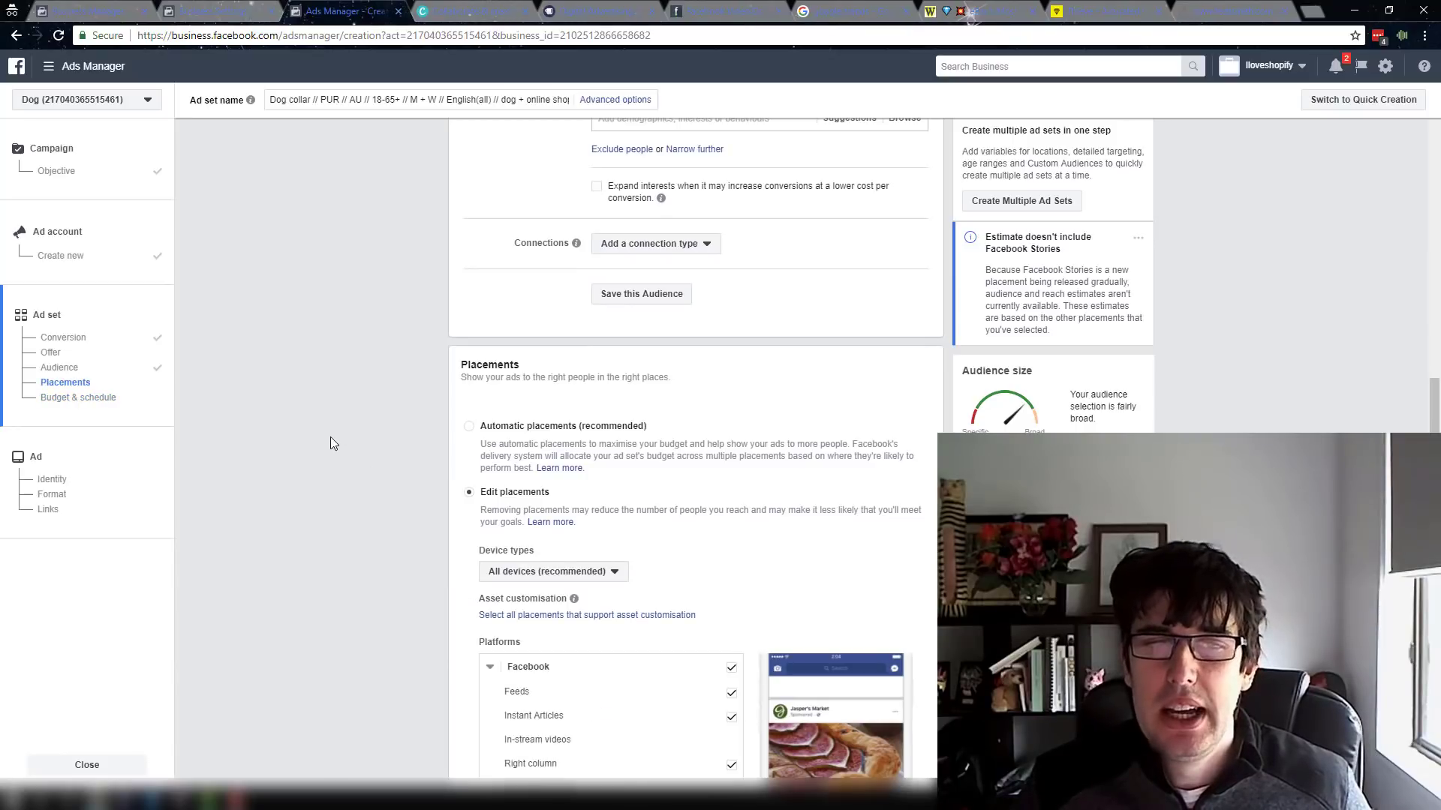
pyautogui.scroll(-1, 549, 420)
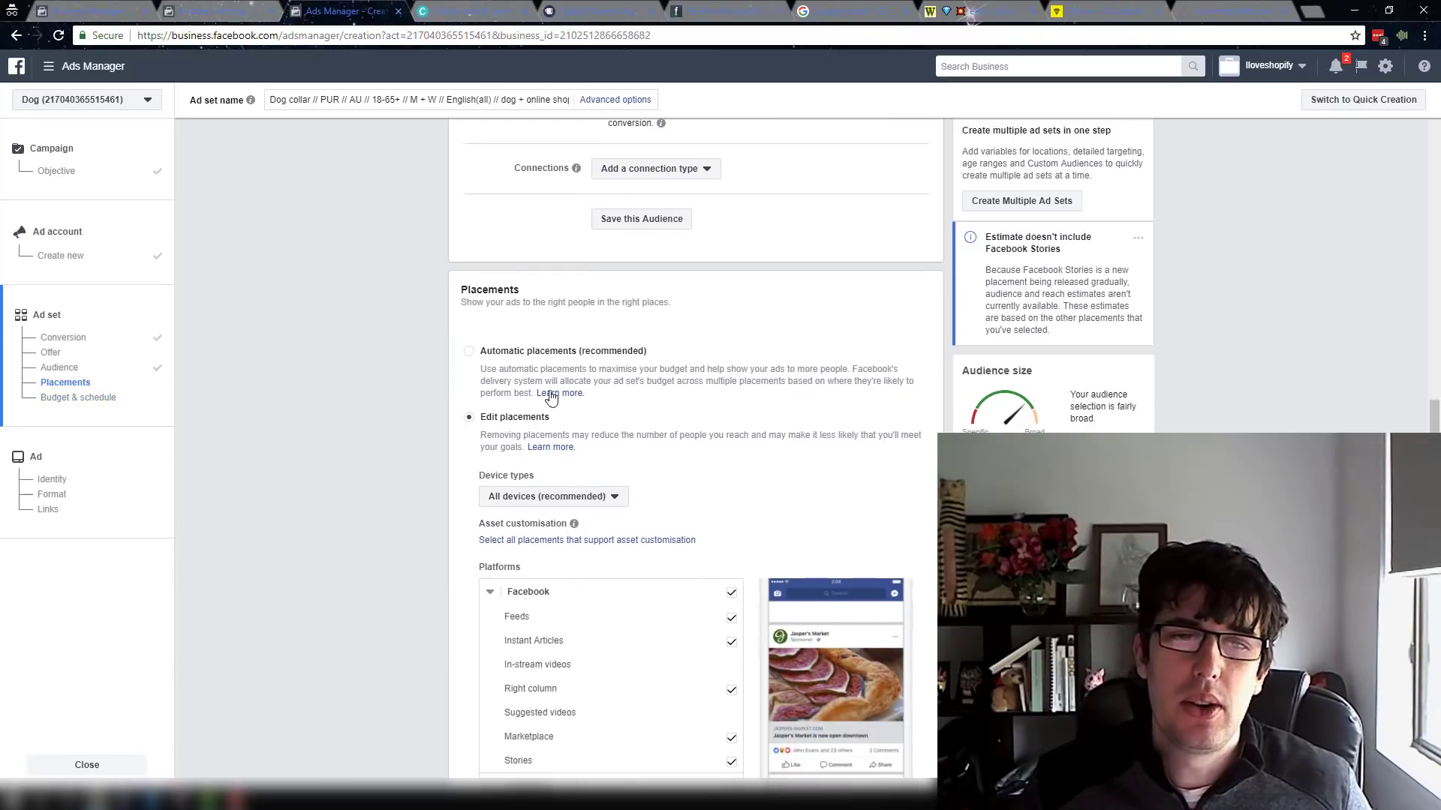
pyautogui.scroll(-1, 540, 417)
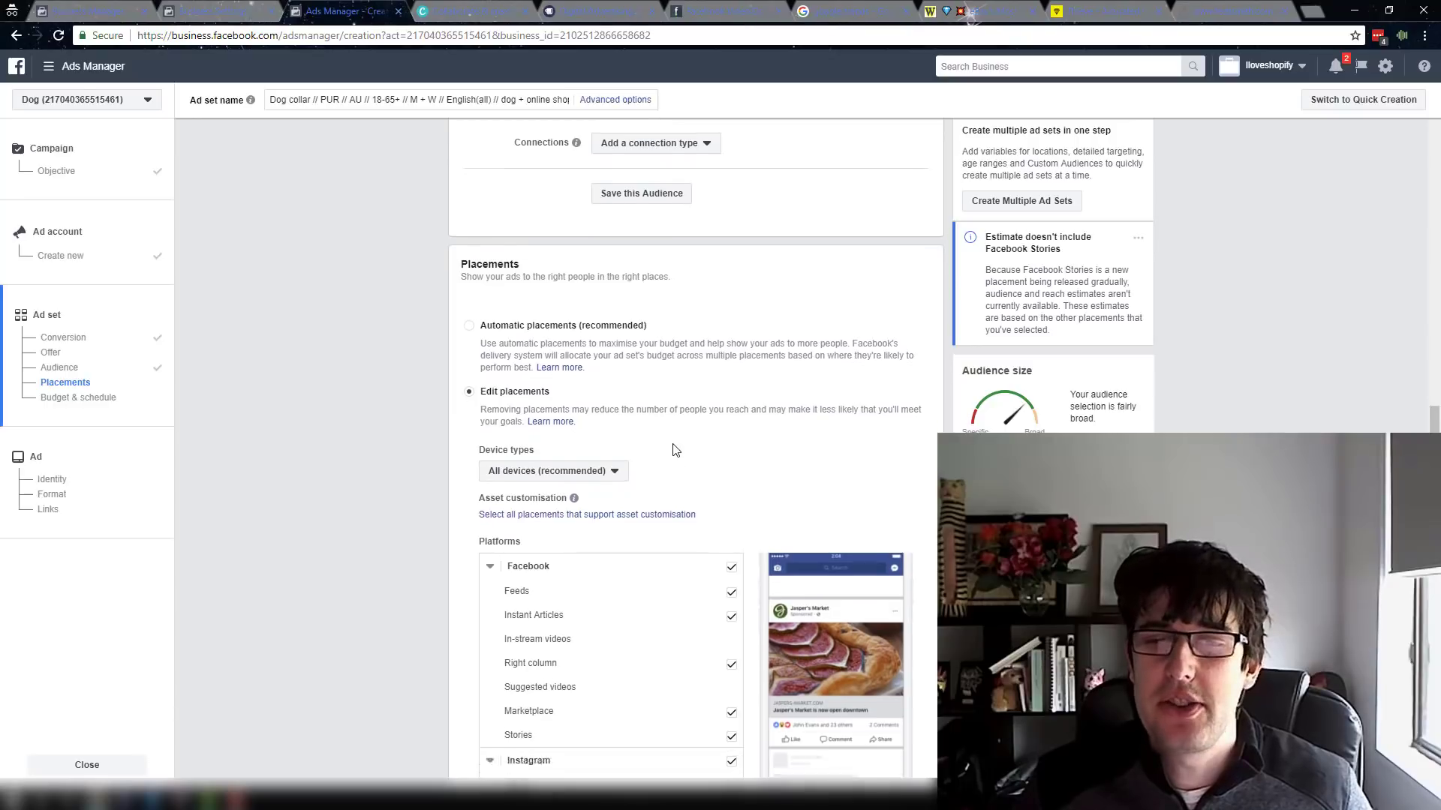
pyautogui.scroll(-4, 698, 434)
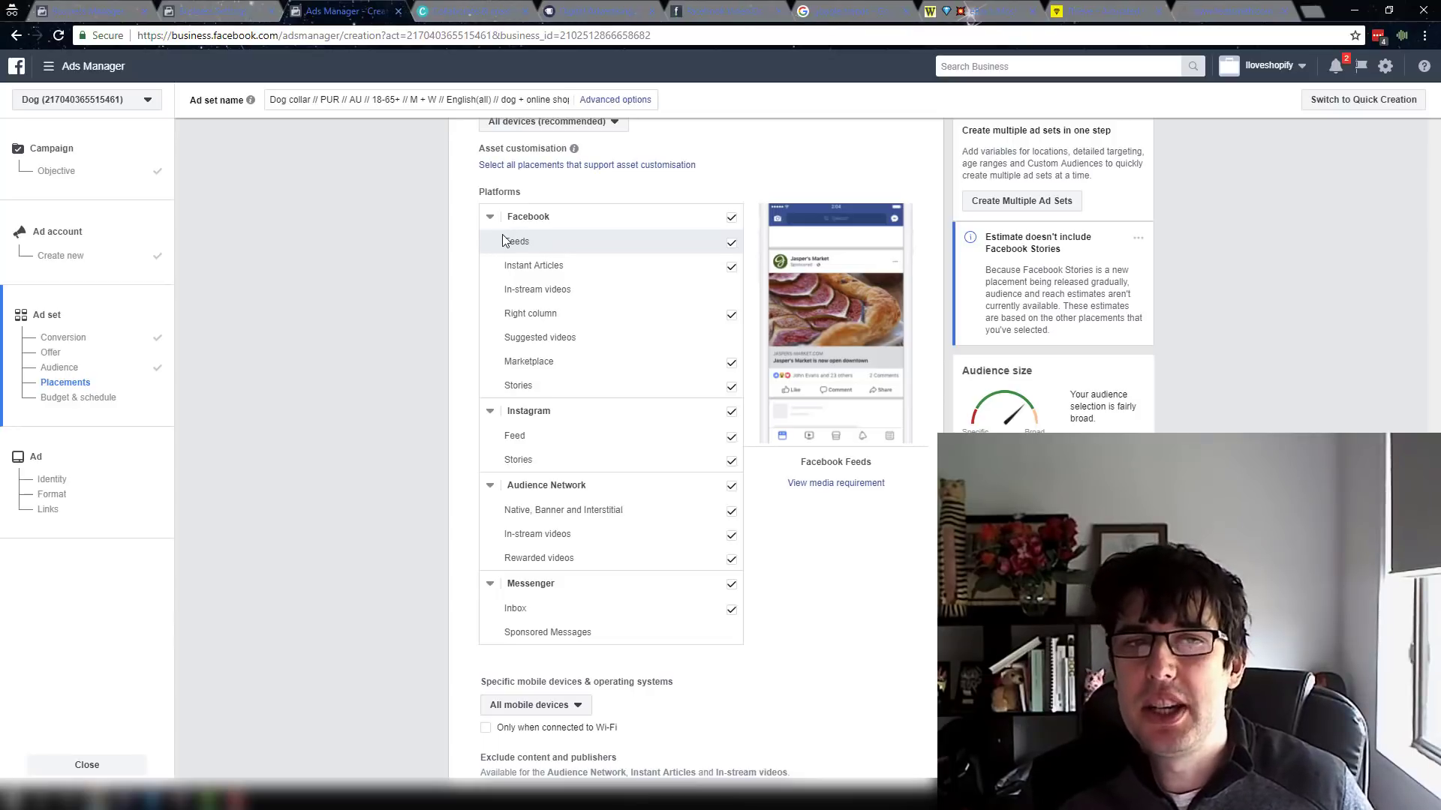
pyautogui.moveTo(503, 236); pyautogui.dragTo(541, 244)
pyautogui.moveTo(508, 436); pyautogui.dragTo(574, 437)
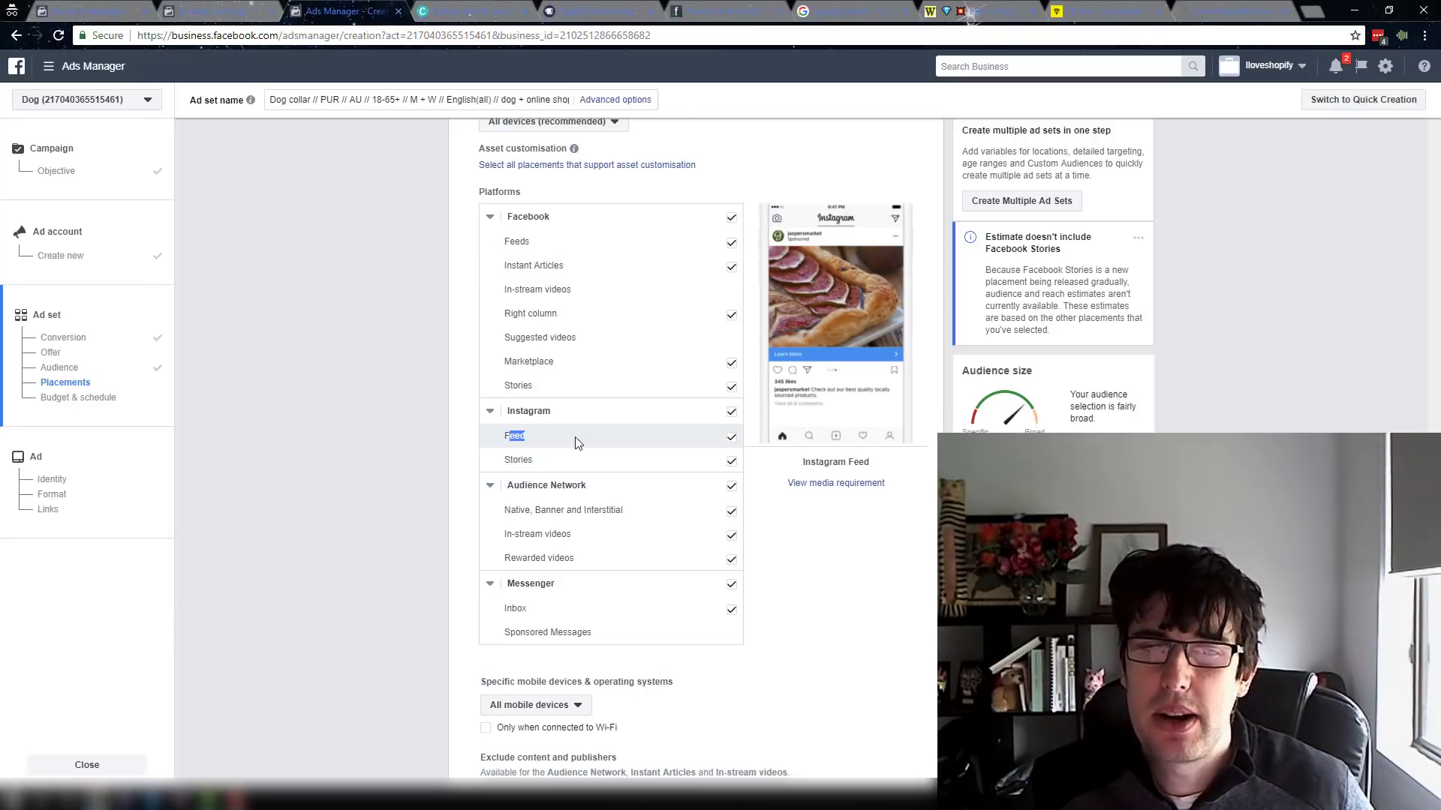
pyautogui.click(575, 437)
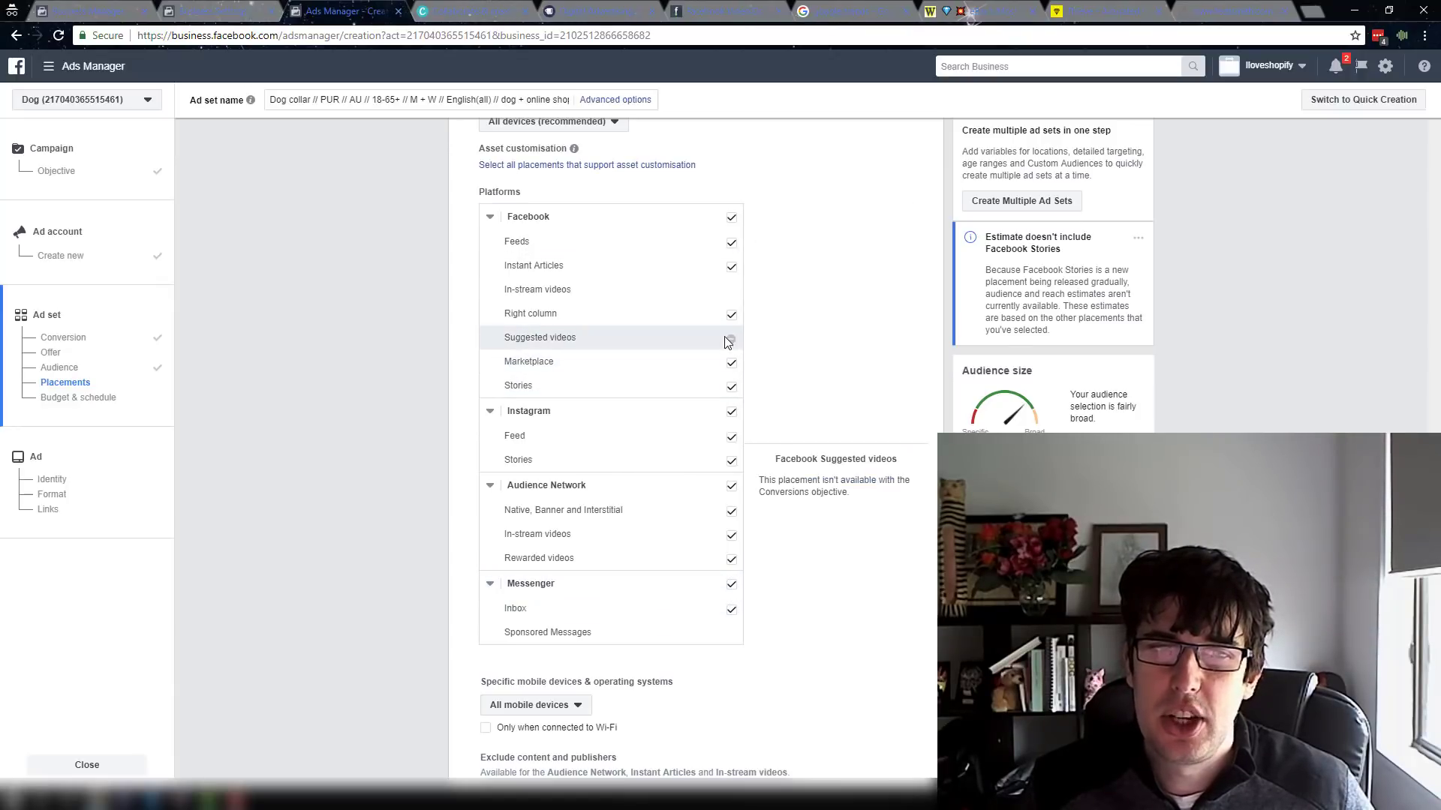
pyautogui.click(729, 387)
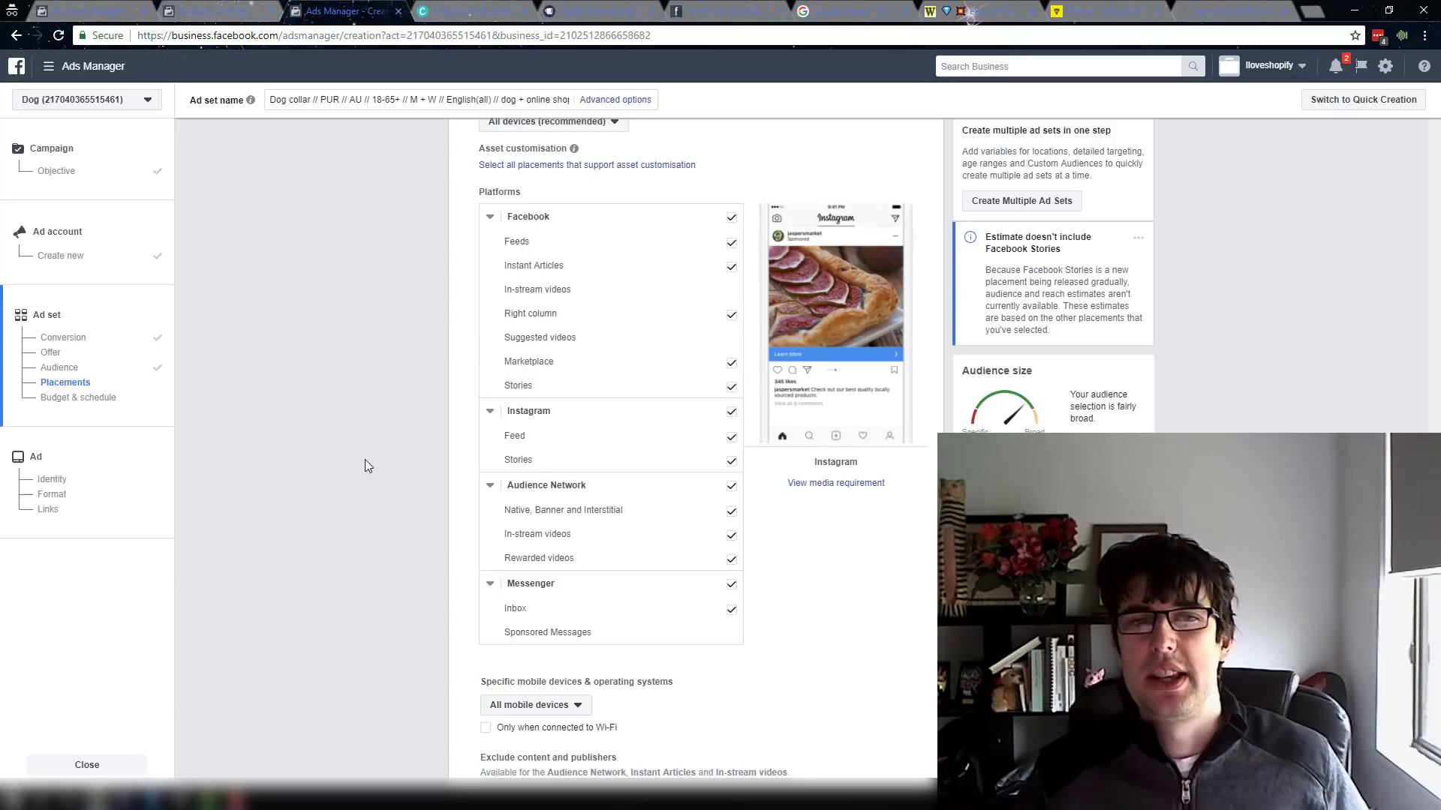
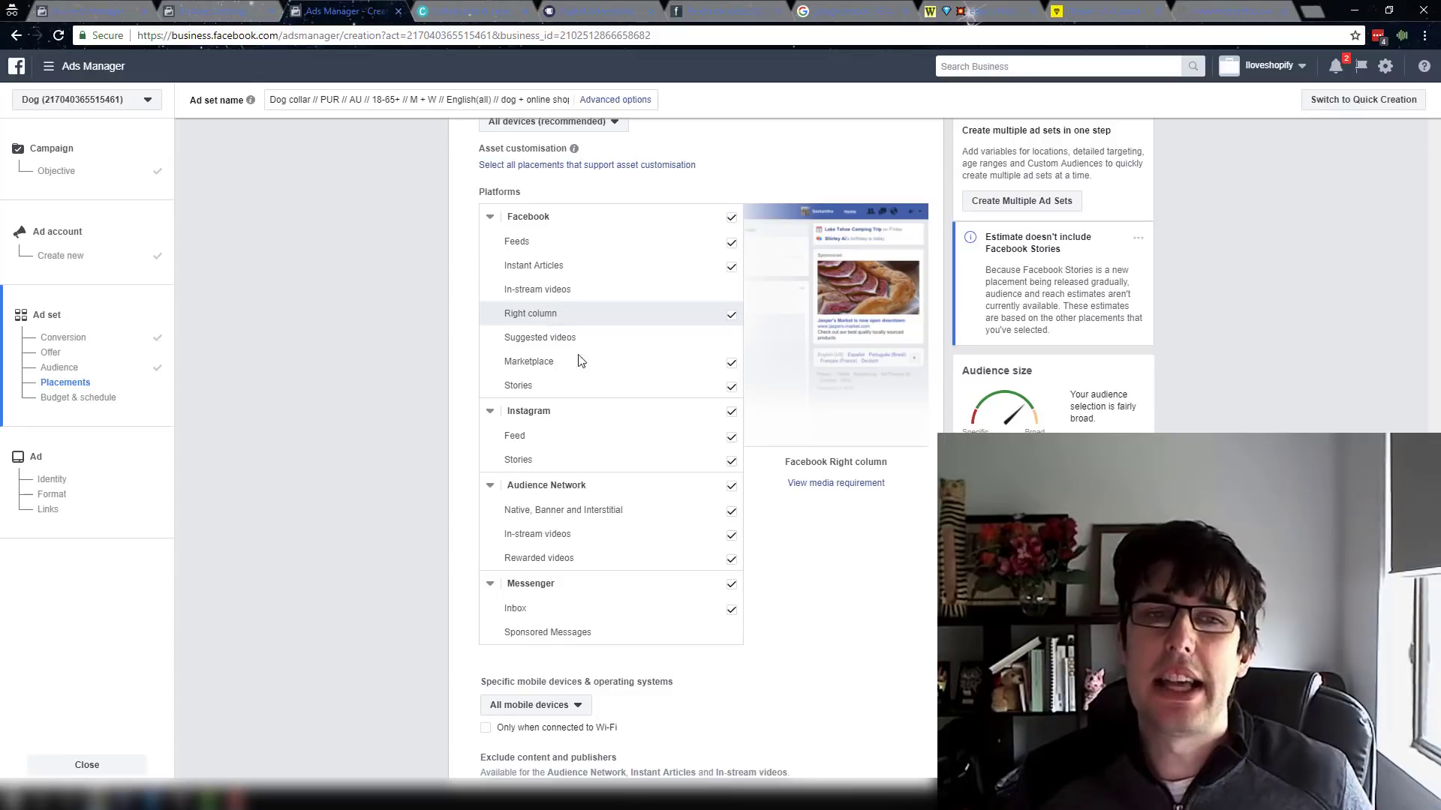
# - Try excluding the Facebook Right column placement, and include it again
pyautogui.click(734, 321)
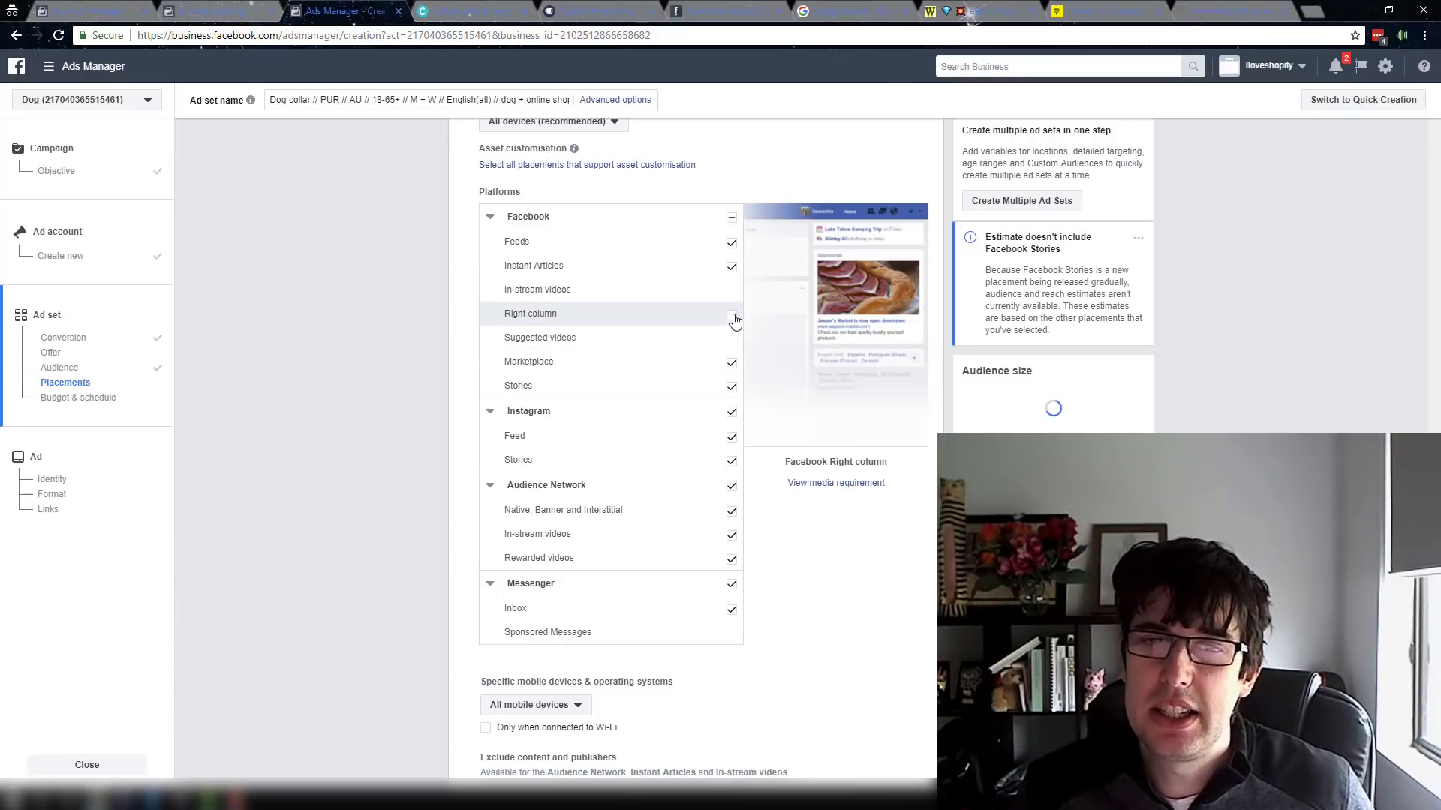
pyautogui.click(734, 321)
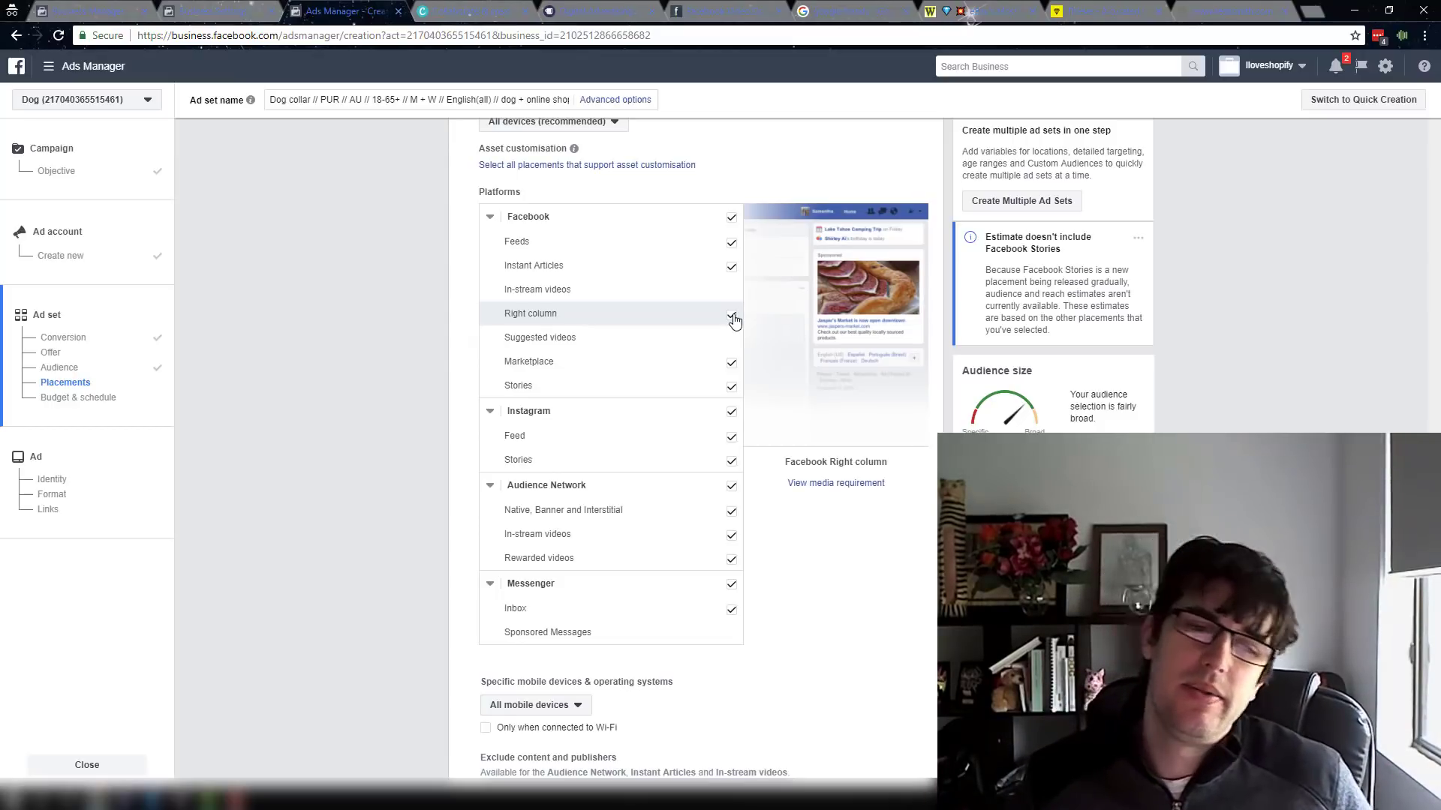
pyautogui.click(731, 316)
# - Limit the ad set's mobile device targeting to Android devices only
pyautogui.scroll(-2, 733, 319)
pyautogui.click(551, 564)
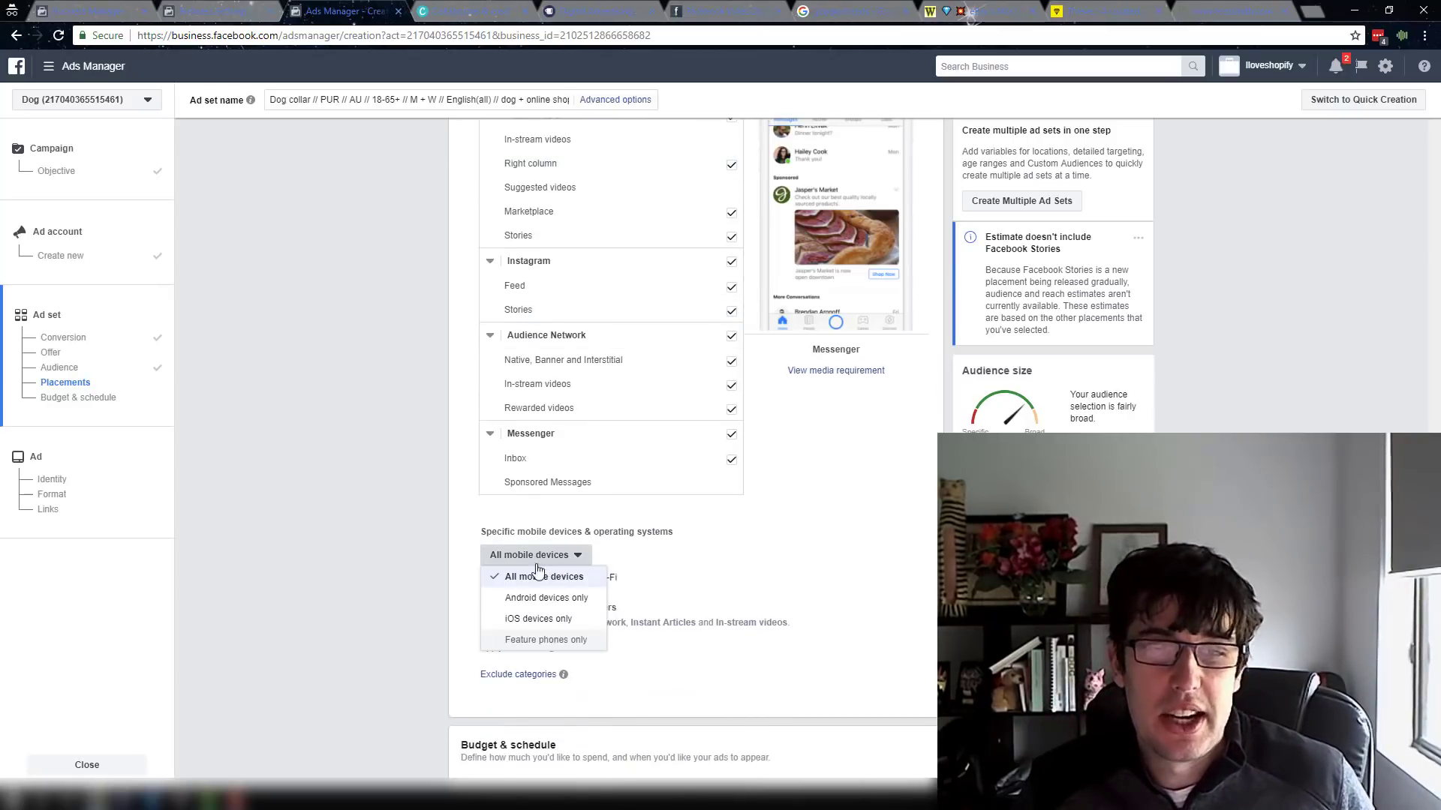
pyautogui.click(529, 598)
pyautogui.scroll(-1, 568, 555)
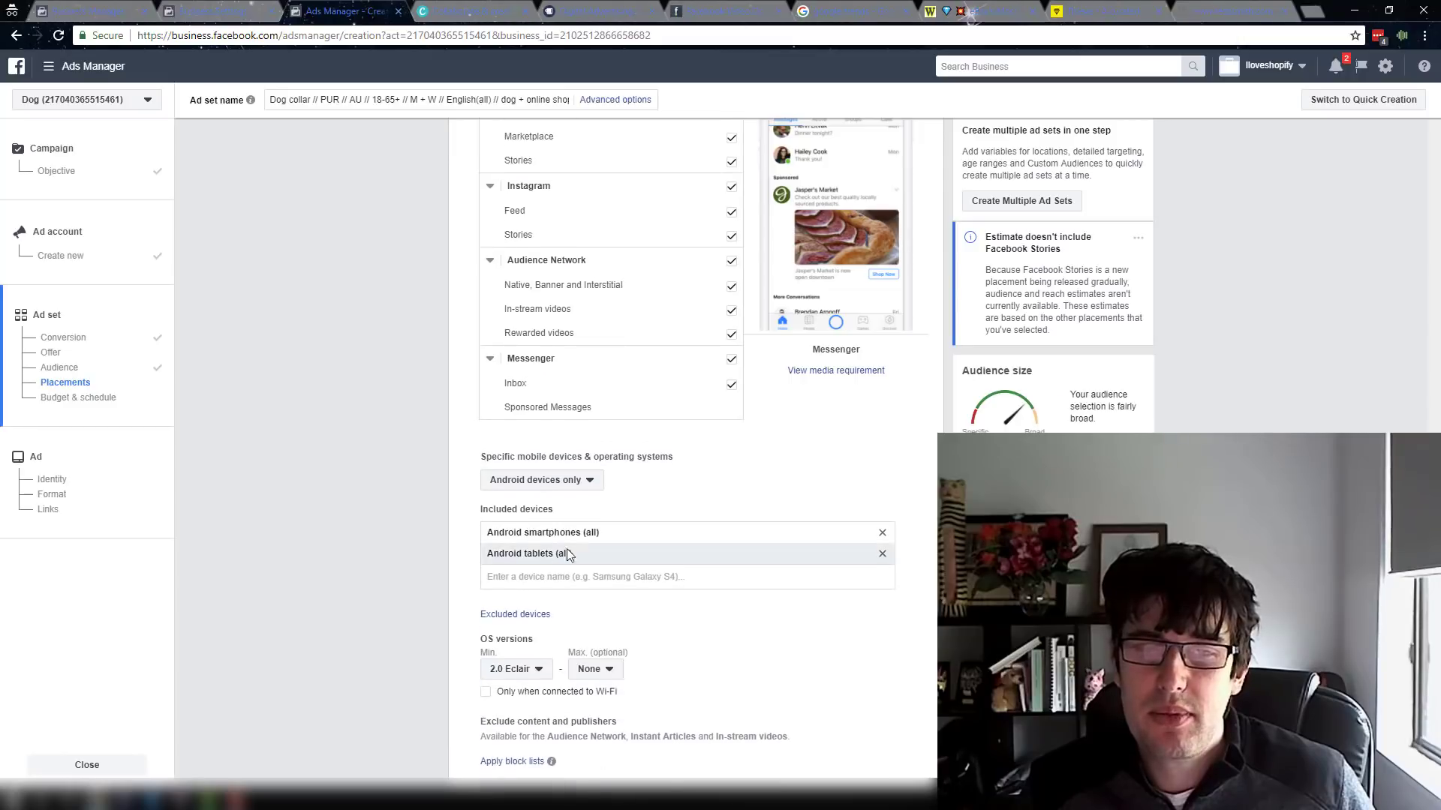
# - Examine the minimum Android OS versions offered for the targeted devices, keeping the current selection
pyautogui.click(522, 670)
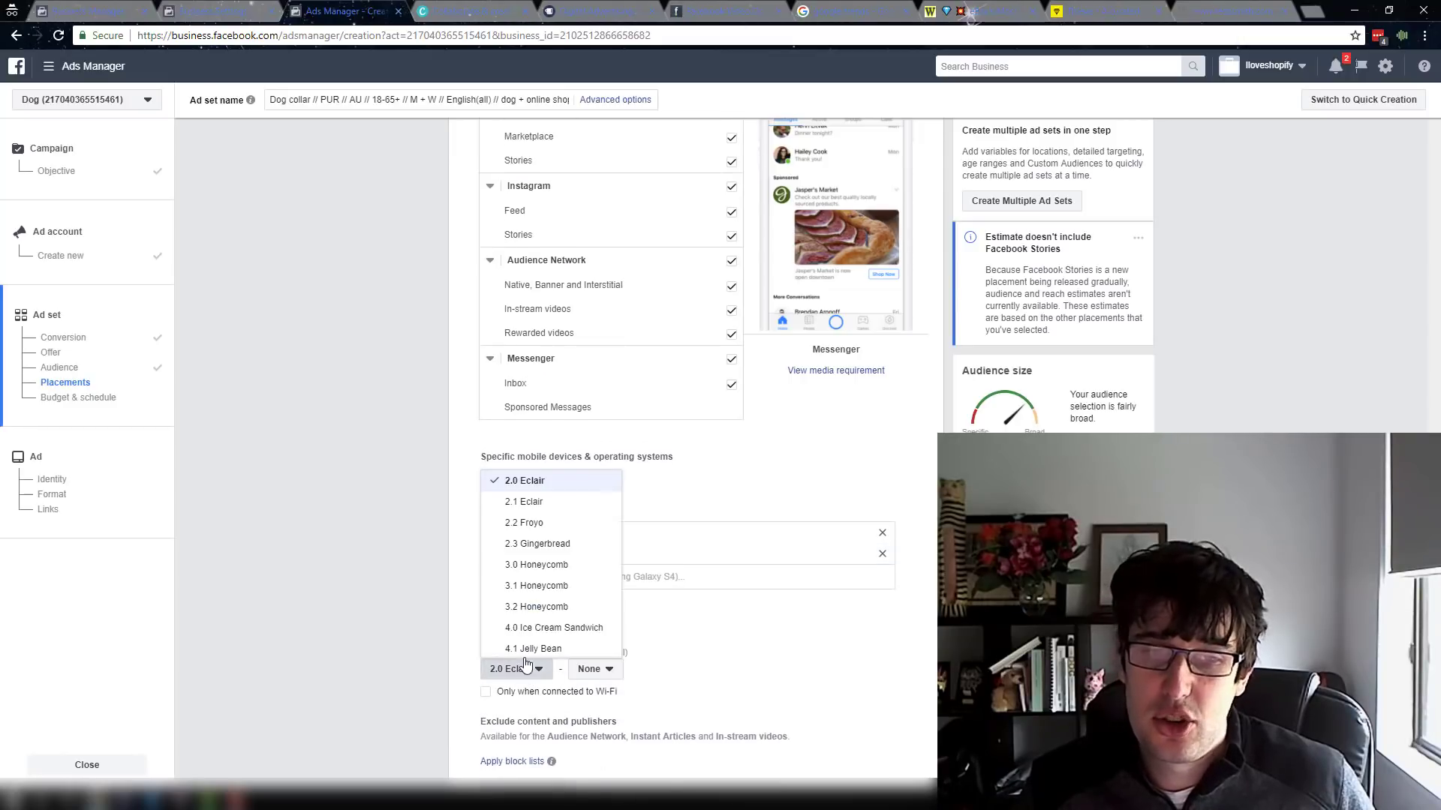
pyautogui.scroll(-1, 525, 587)
pyautogui.scroll(-3, 525, 586)
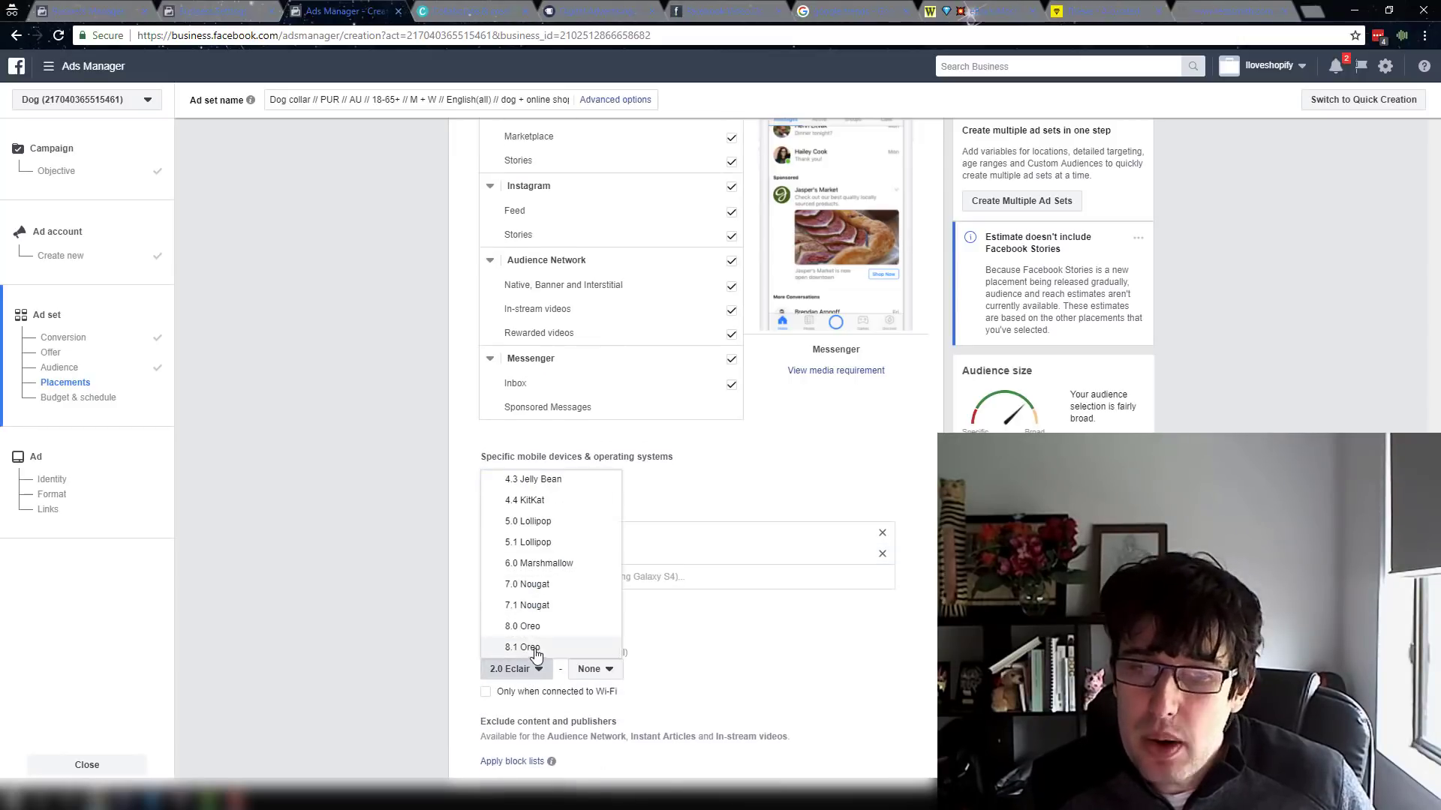
pyautogui.click(362, 591)
pyautogui.click(515, 669)
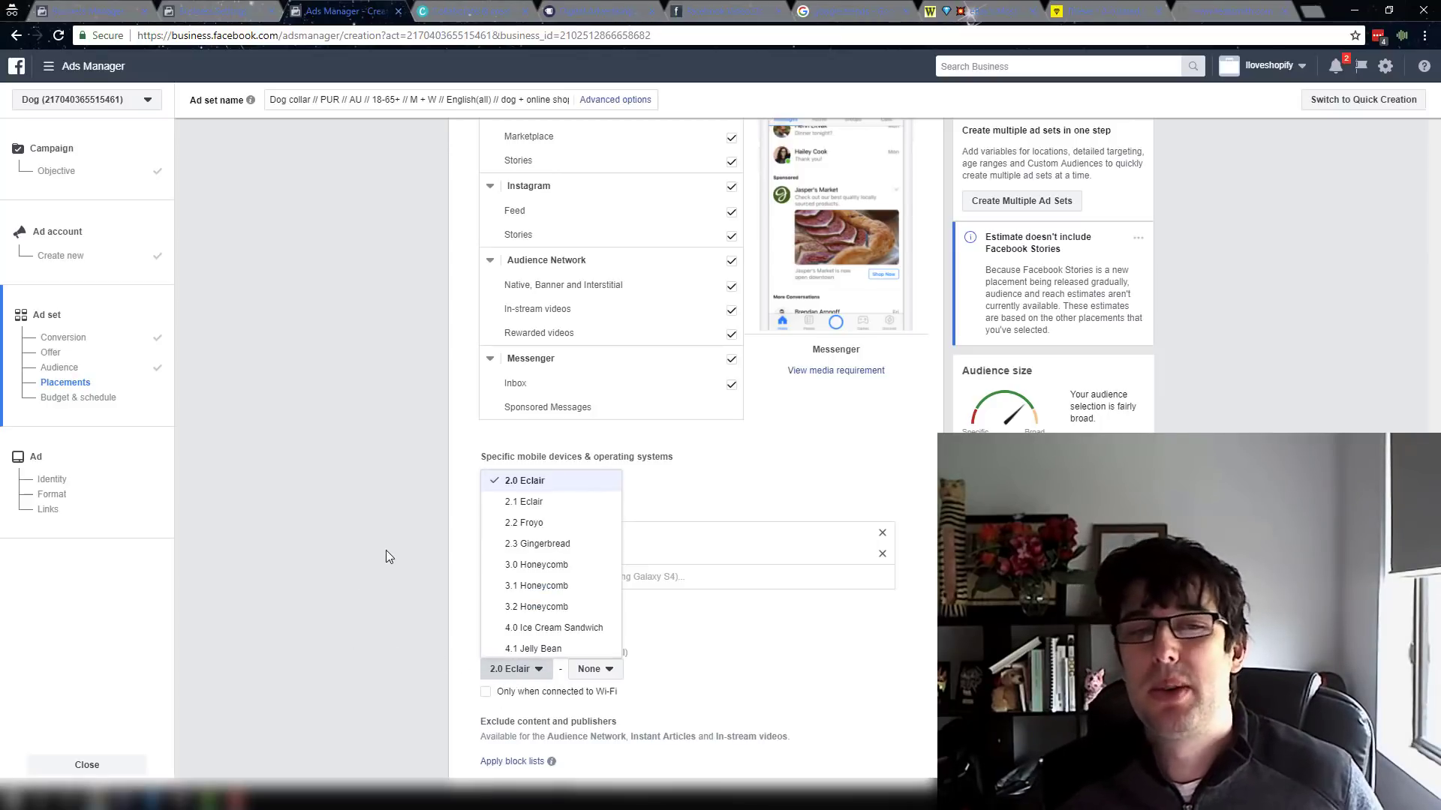
pyautogui.click(438, 587)
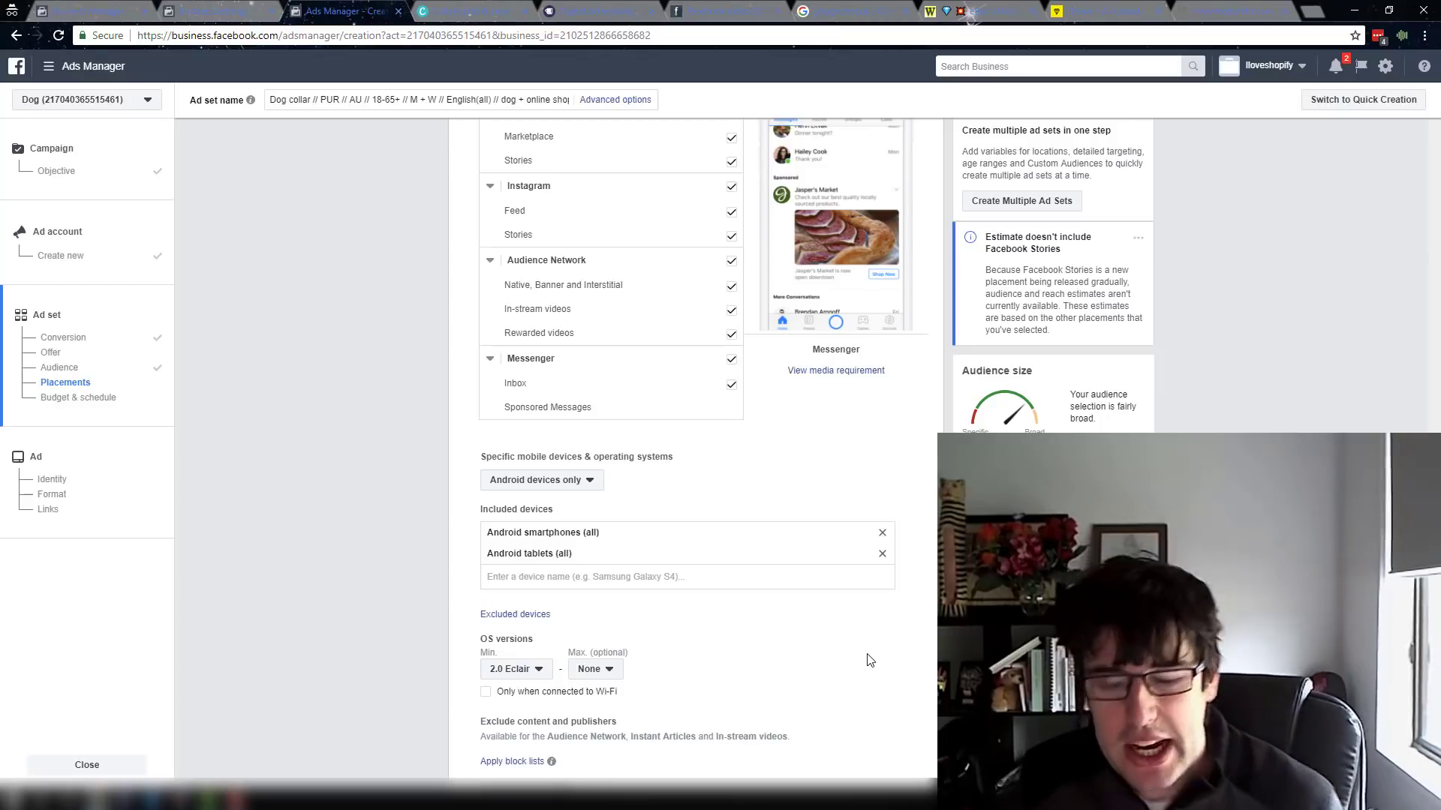
# - Expand the exclude categories and block lists options under Exclude content and publishers, and examine them
pyautogui.scroll(-3, 465, 600)
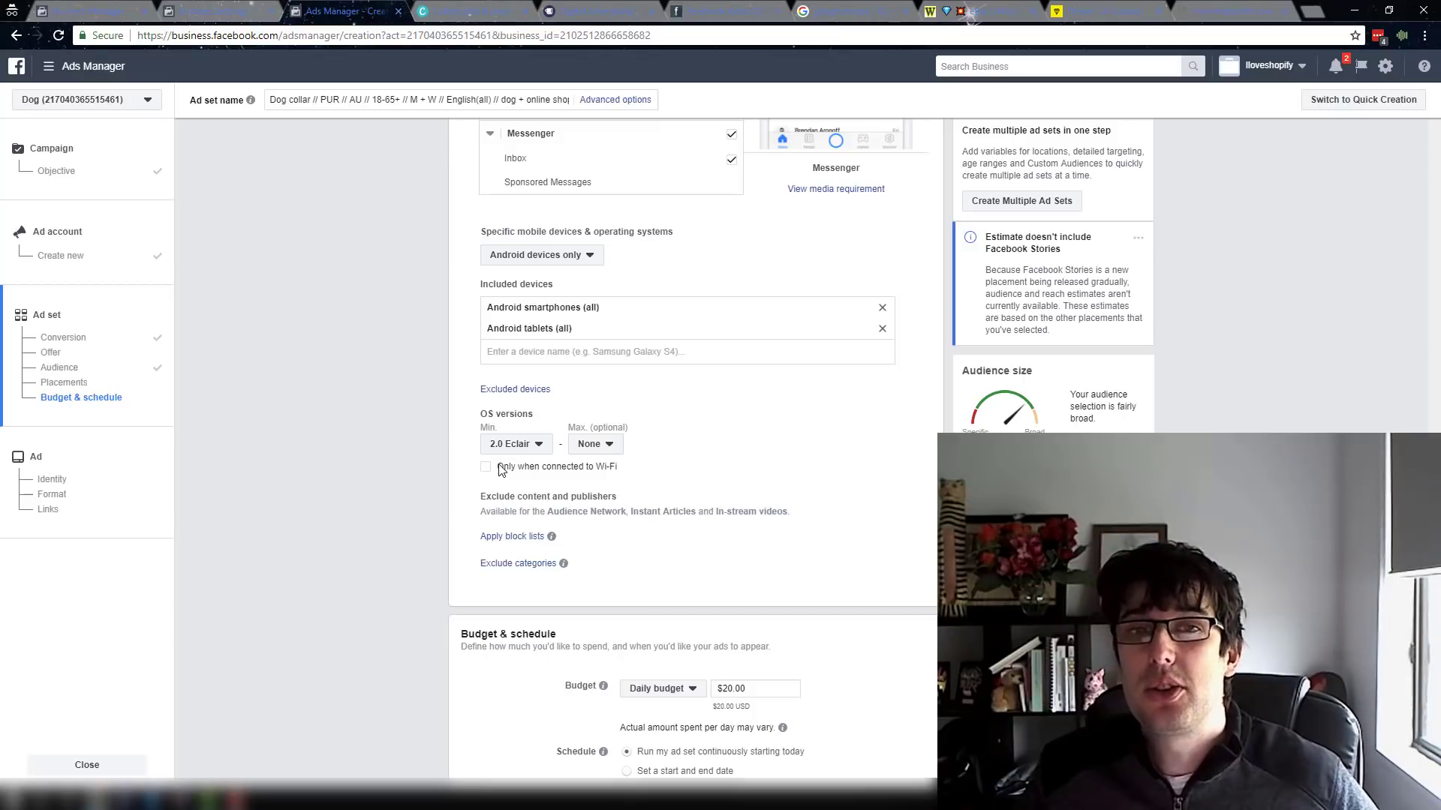
pyautogui.scroll(-1, 408, 450)
pyautogui.scroll(2, 408, 450)
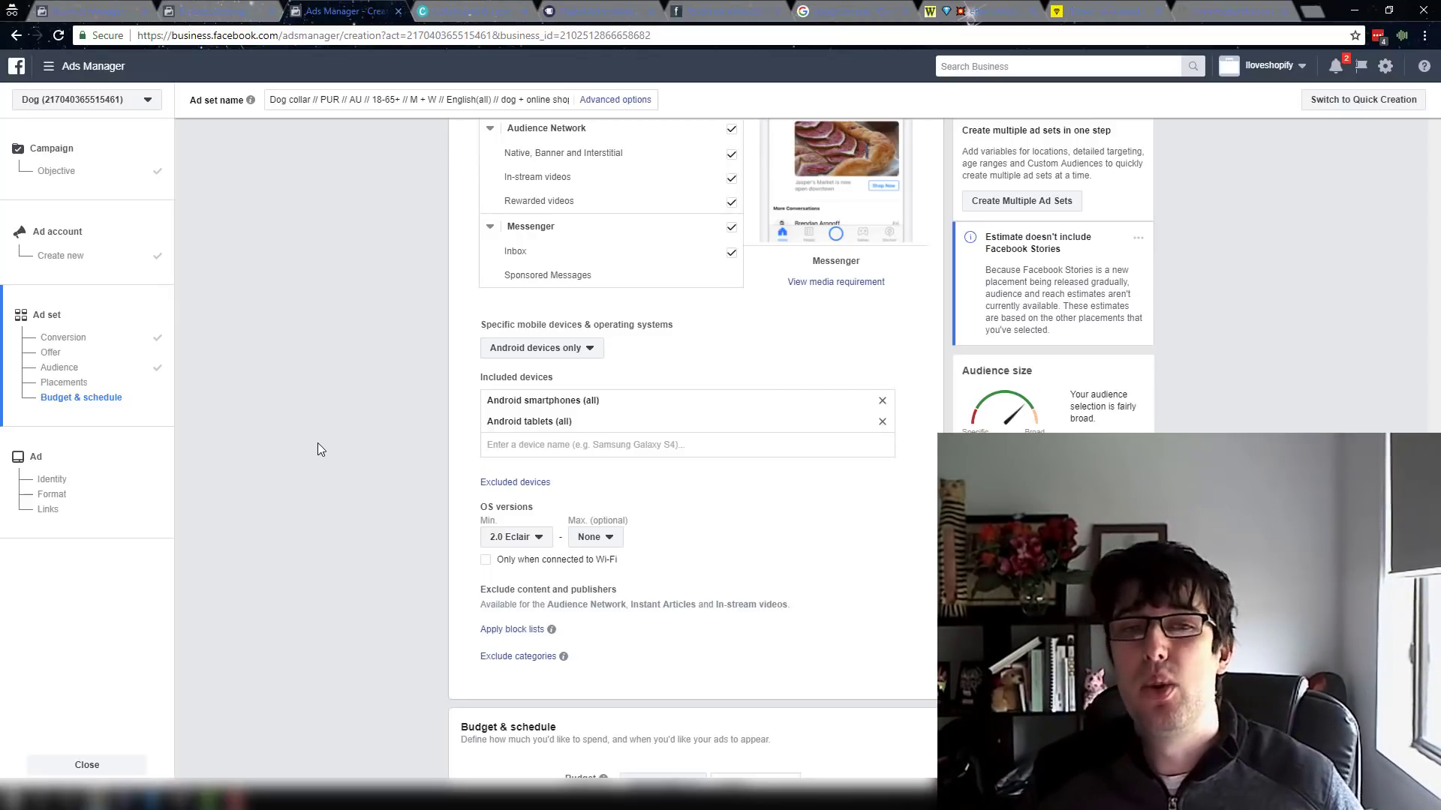
pyautogui.scroll(-3, 463, 427)
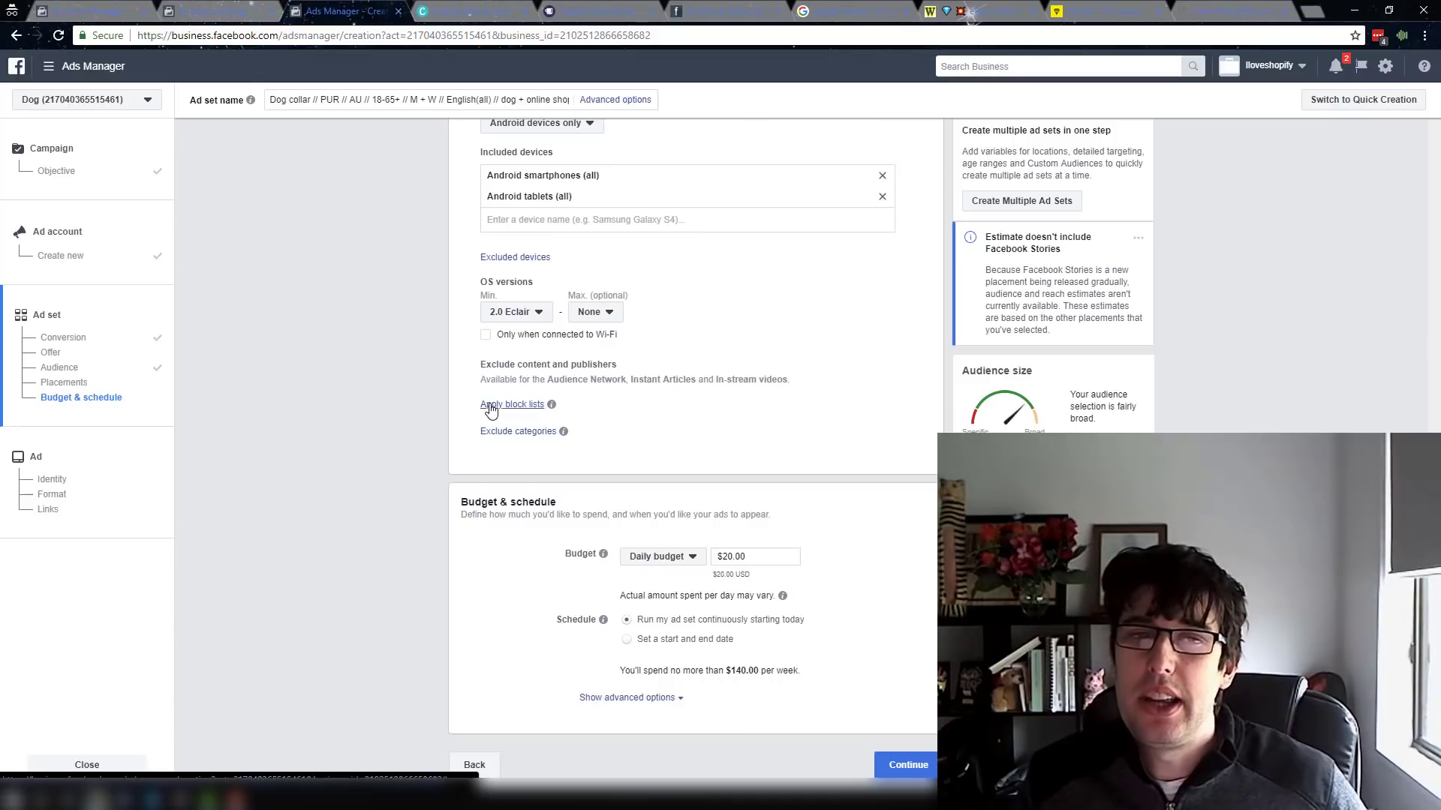
pyautogui.click(507, 432)
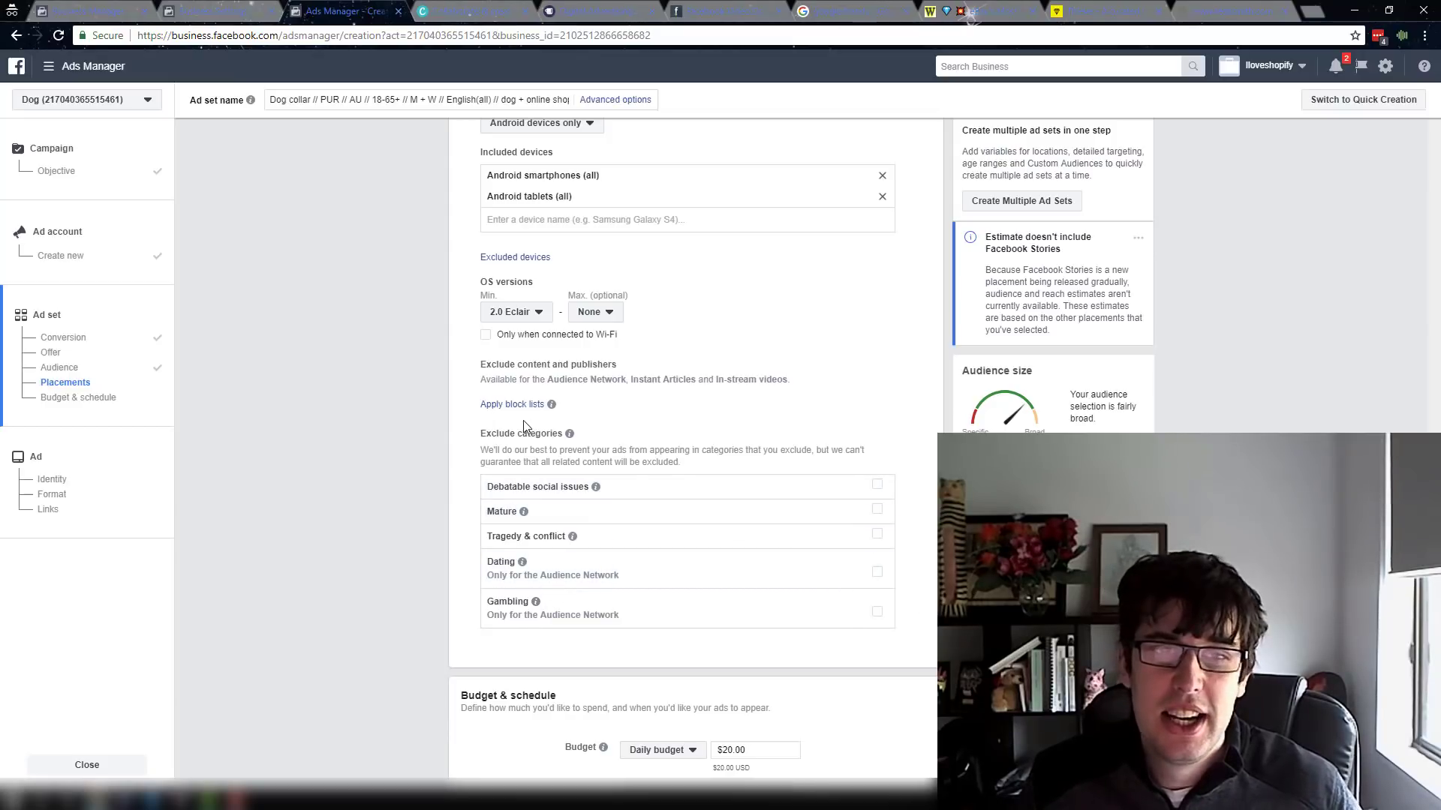
pyautogui.click(508, 404)
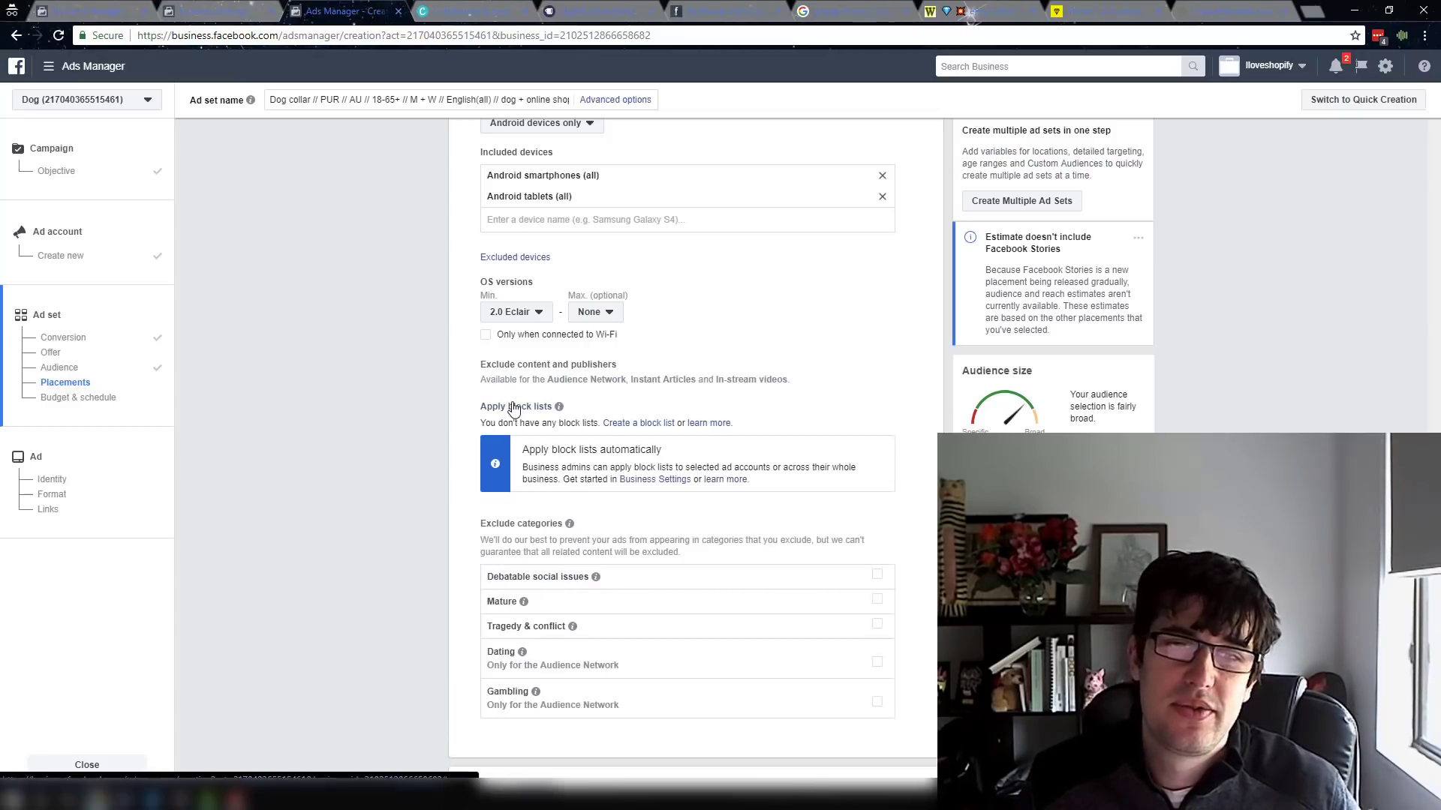
pyautogui.scroll(-1, 496, 400)
pyautogui.scroll(-3, 473, 404)
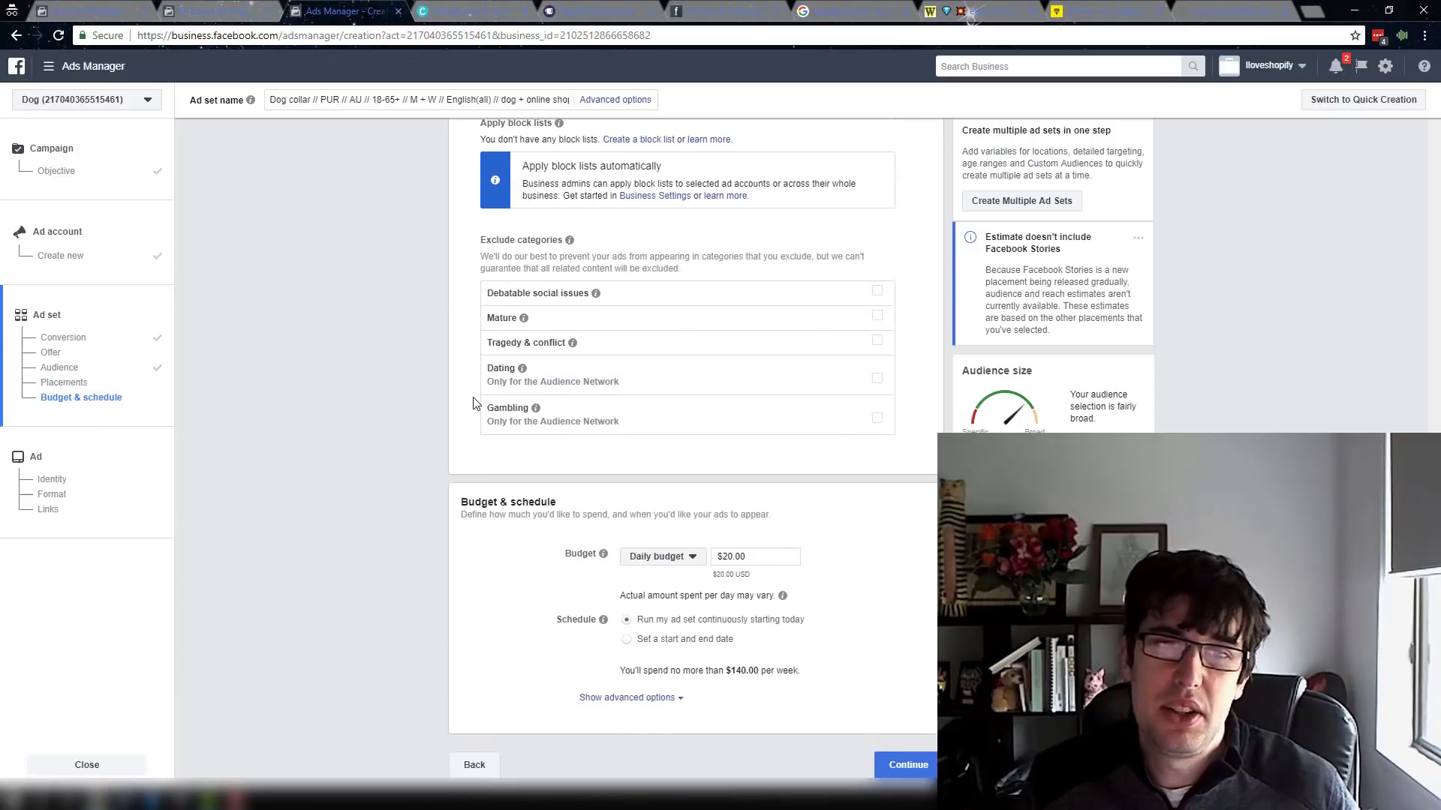
pyautogui.scroll(3, 471, 201)
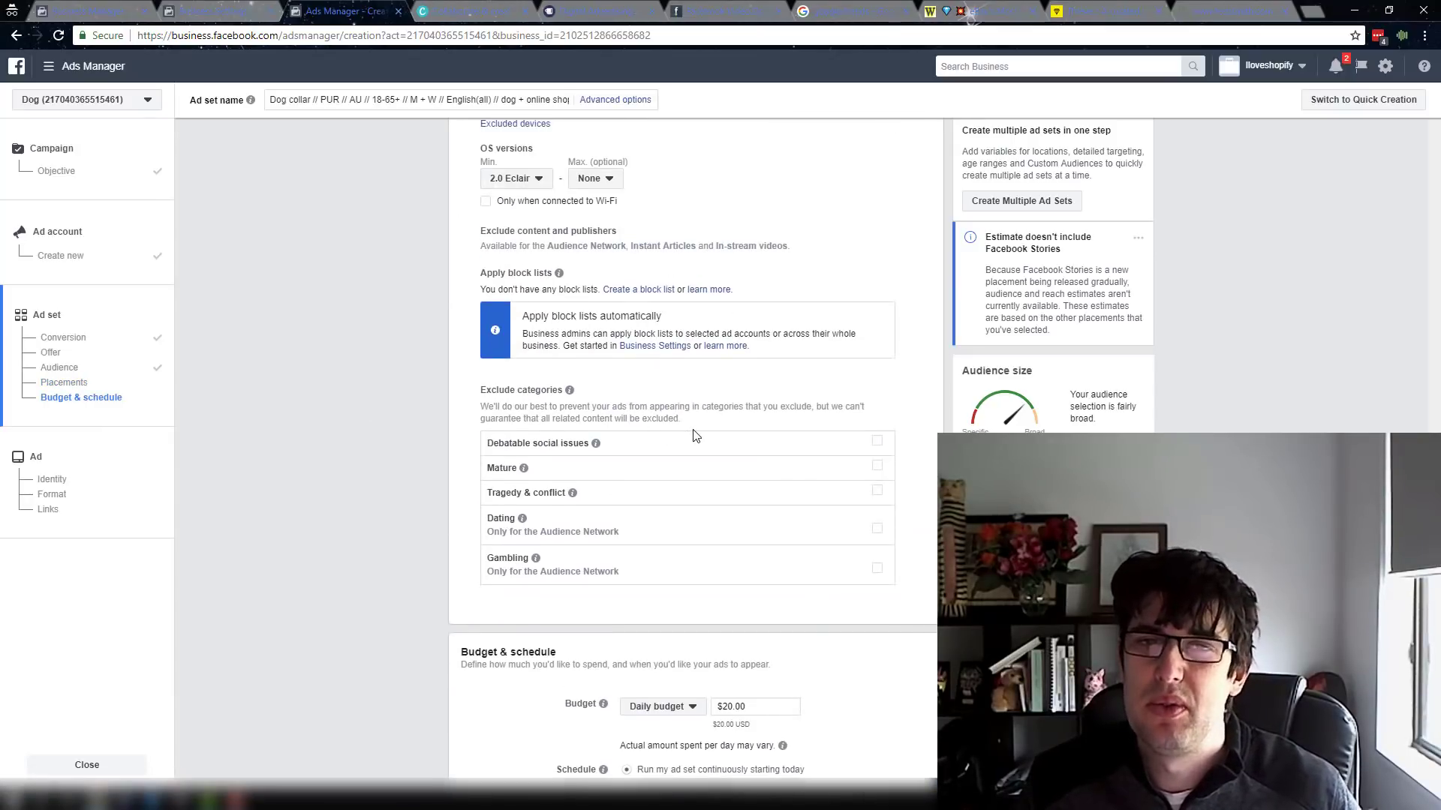
pyautogui.scroll(-2, 685, 450)
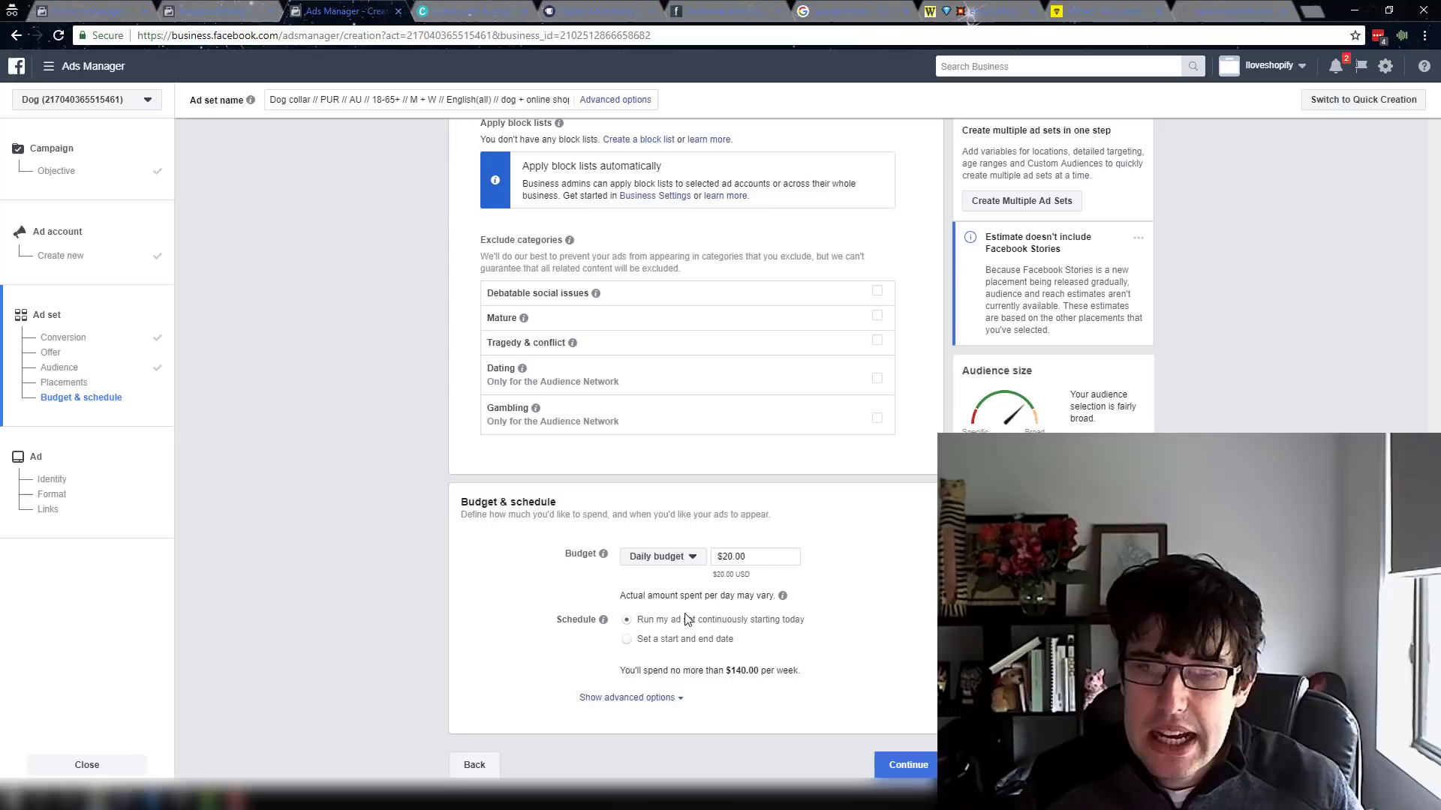
# - Show the advanced options for the ad set's budget and schedule
pyautogui.click(600, 698)
pyautogui.scroll(-2, 555, 402)
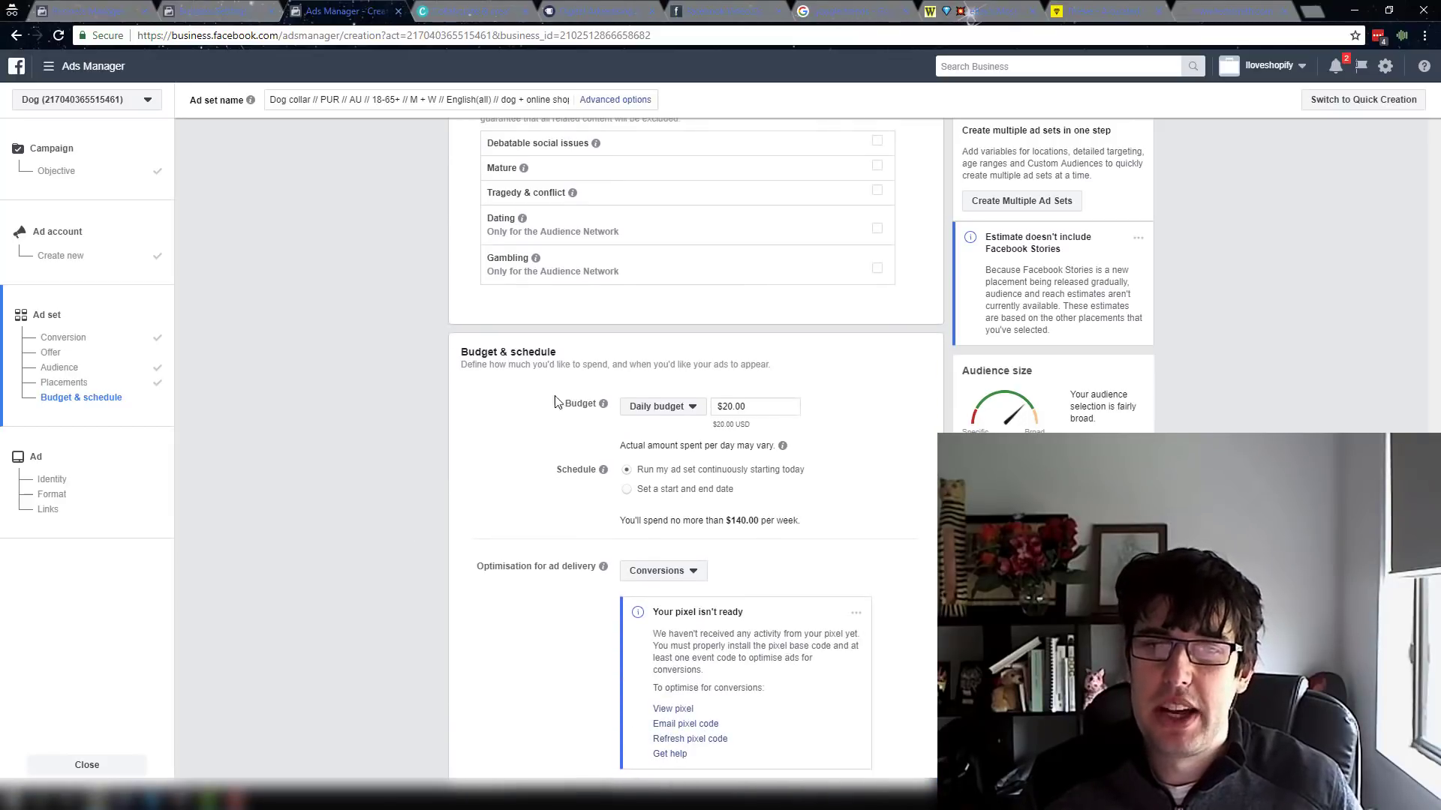
# - Try an oversized daily budget of 15641651 for the ad set
pyautogui.click(759, 410)
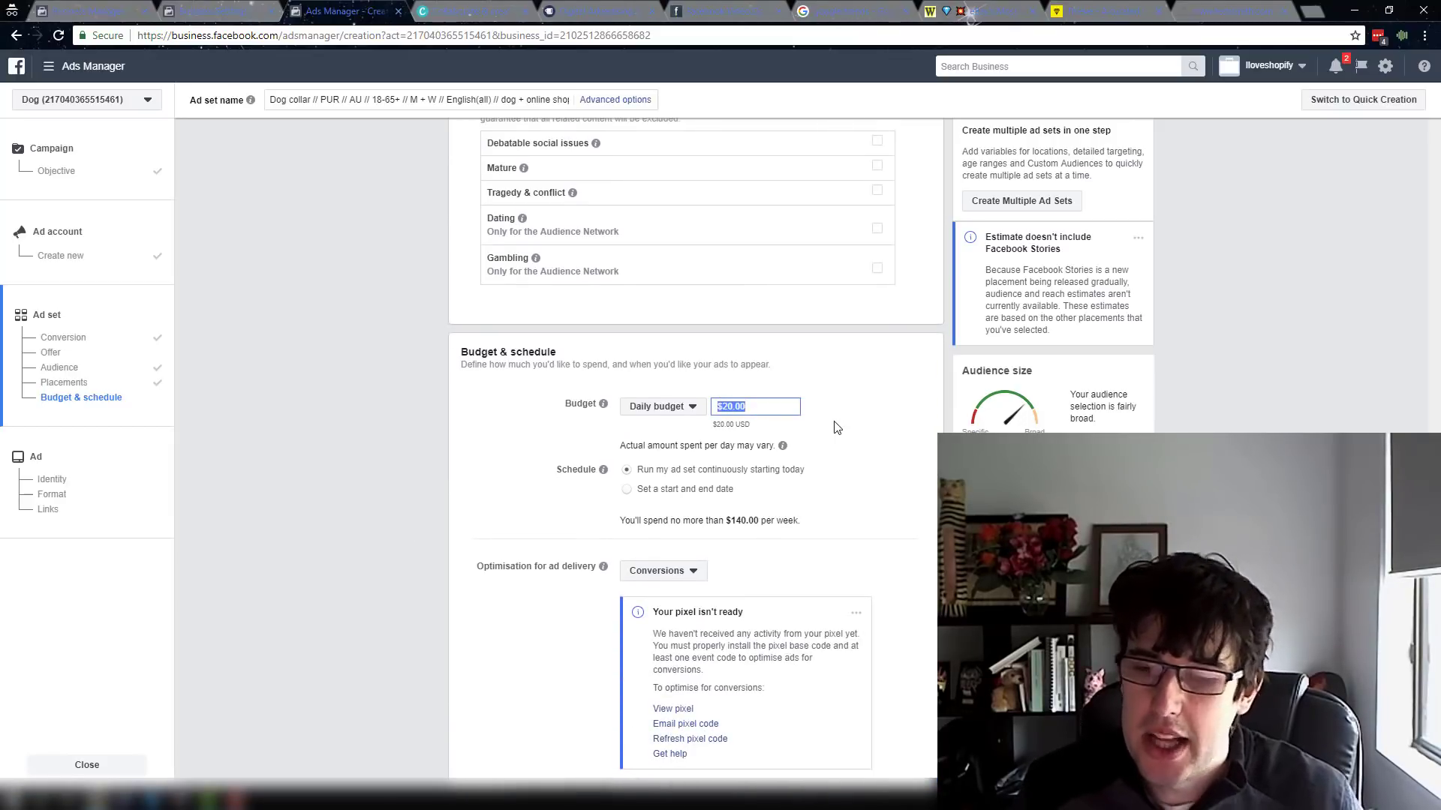
pyautogui.write('15641651')
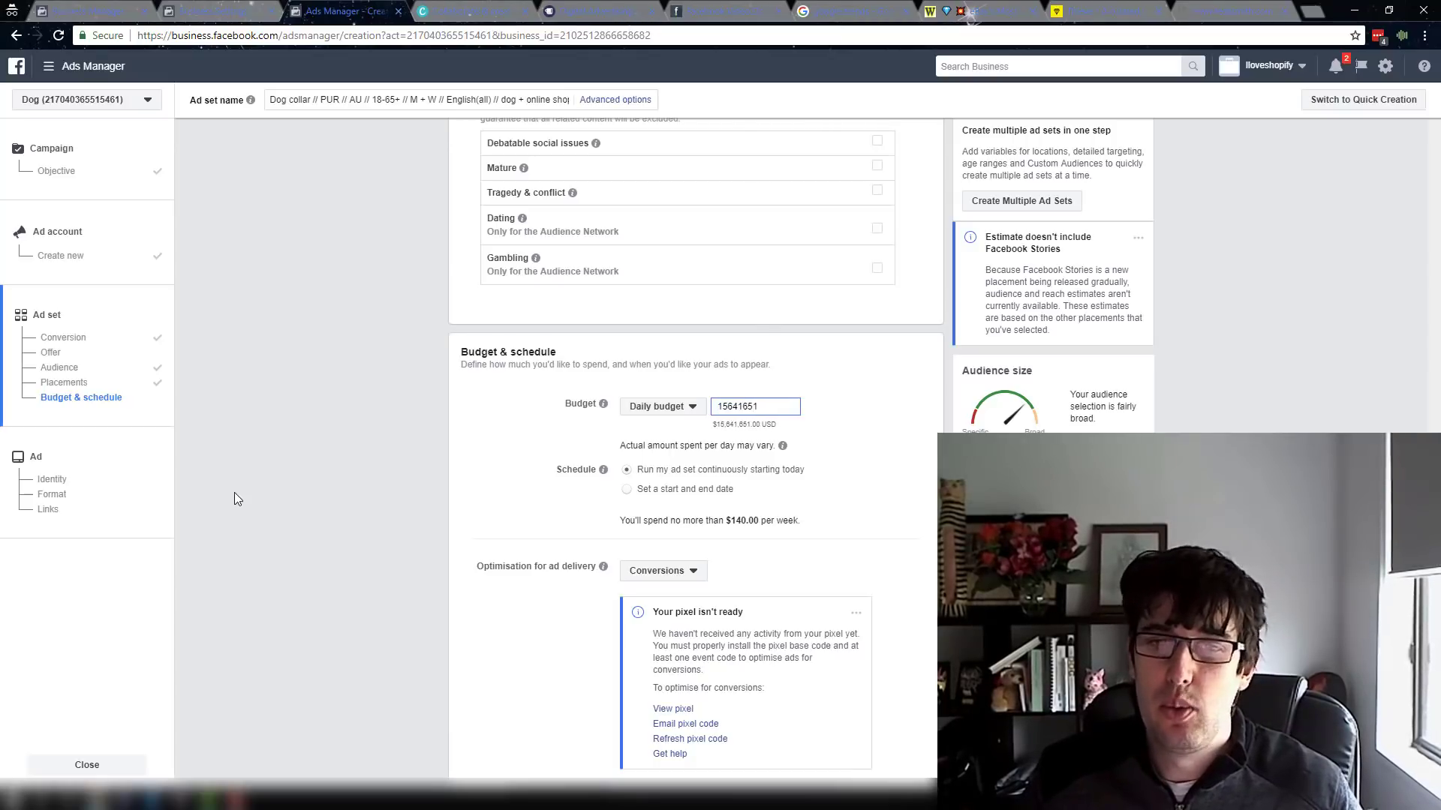
pyautogui.click(314, 471)
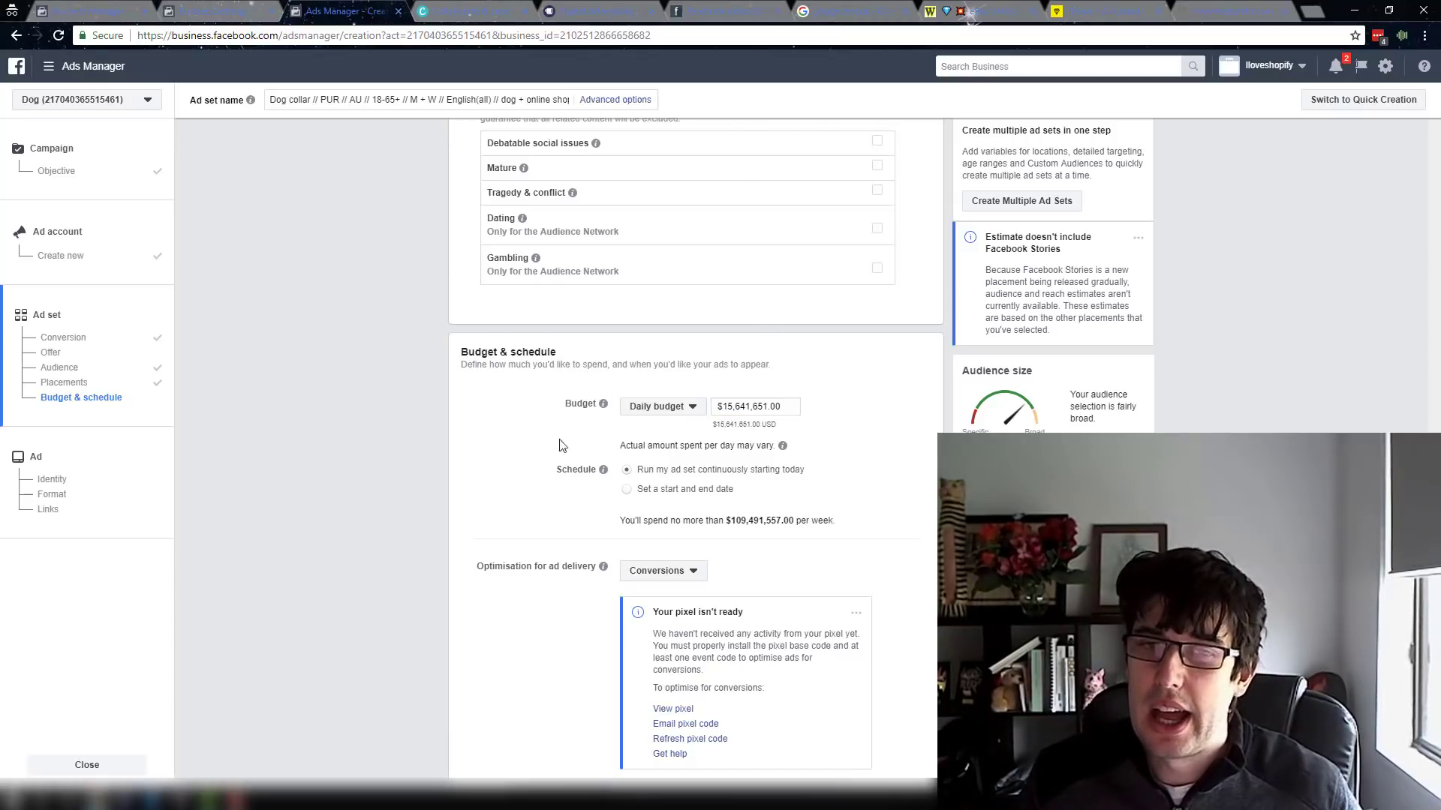
# - Set the ad set's daily budget to $10
pyautogui.click(788, 409)
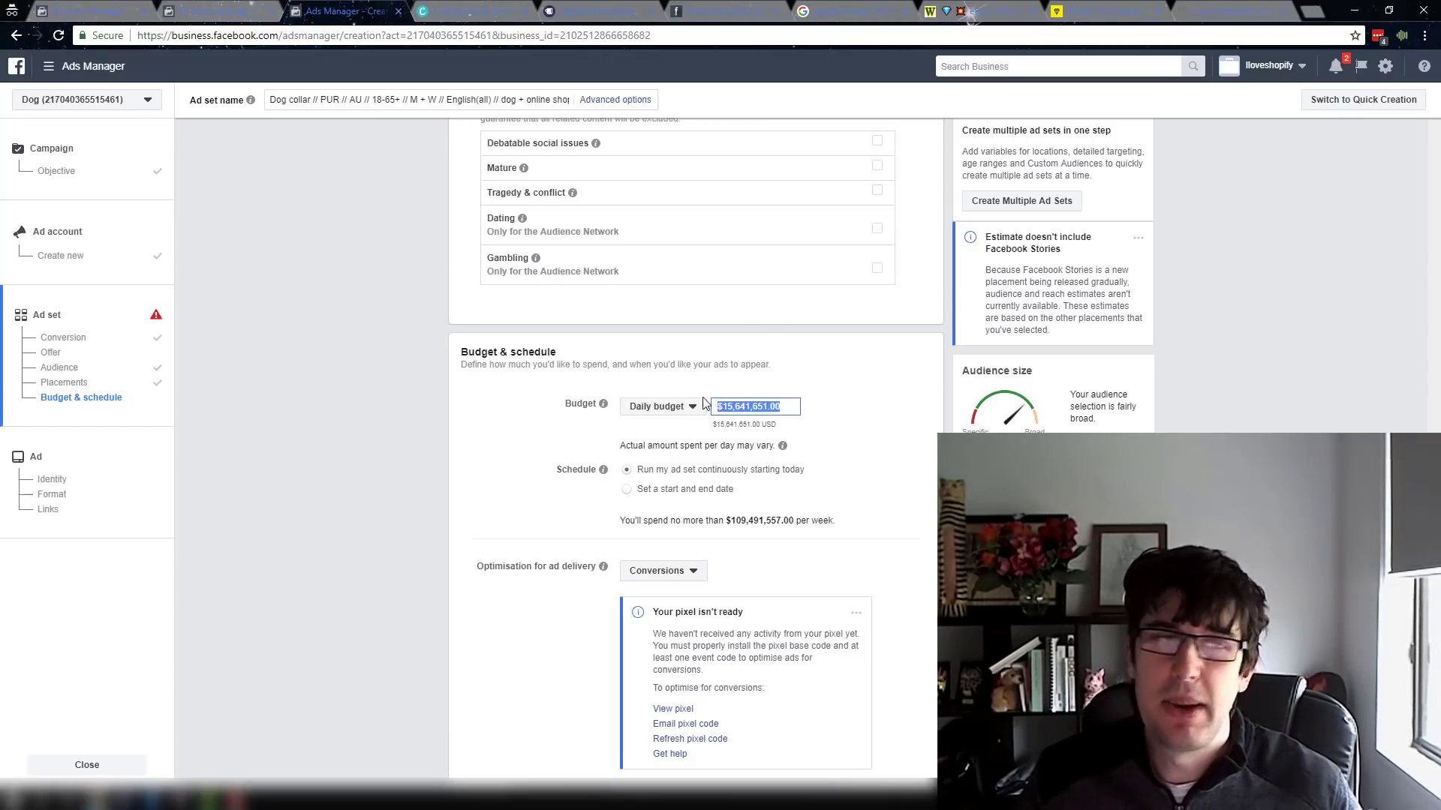
pyautogui.press('BackSpace')
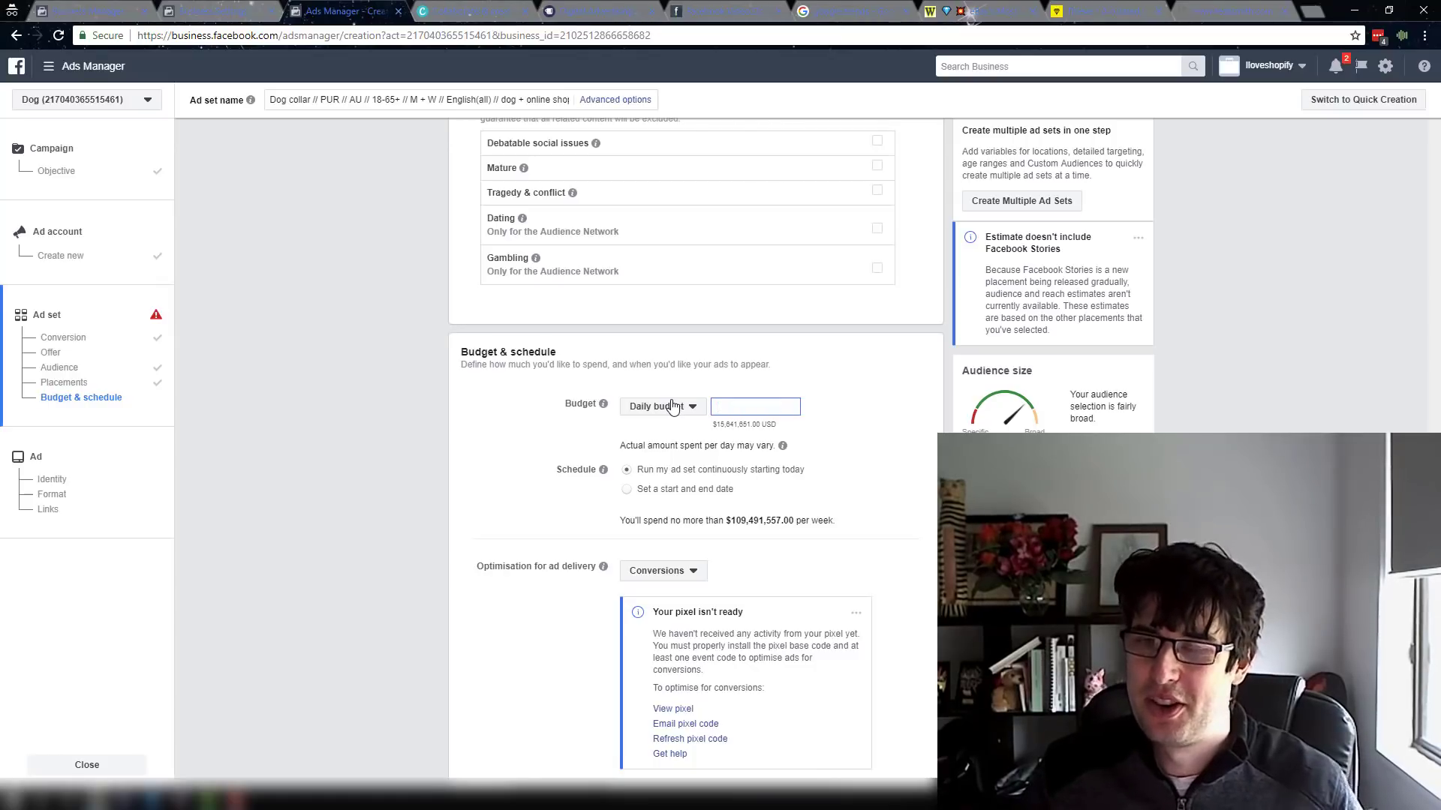
pyautogui.write('10')
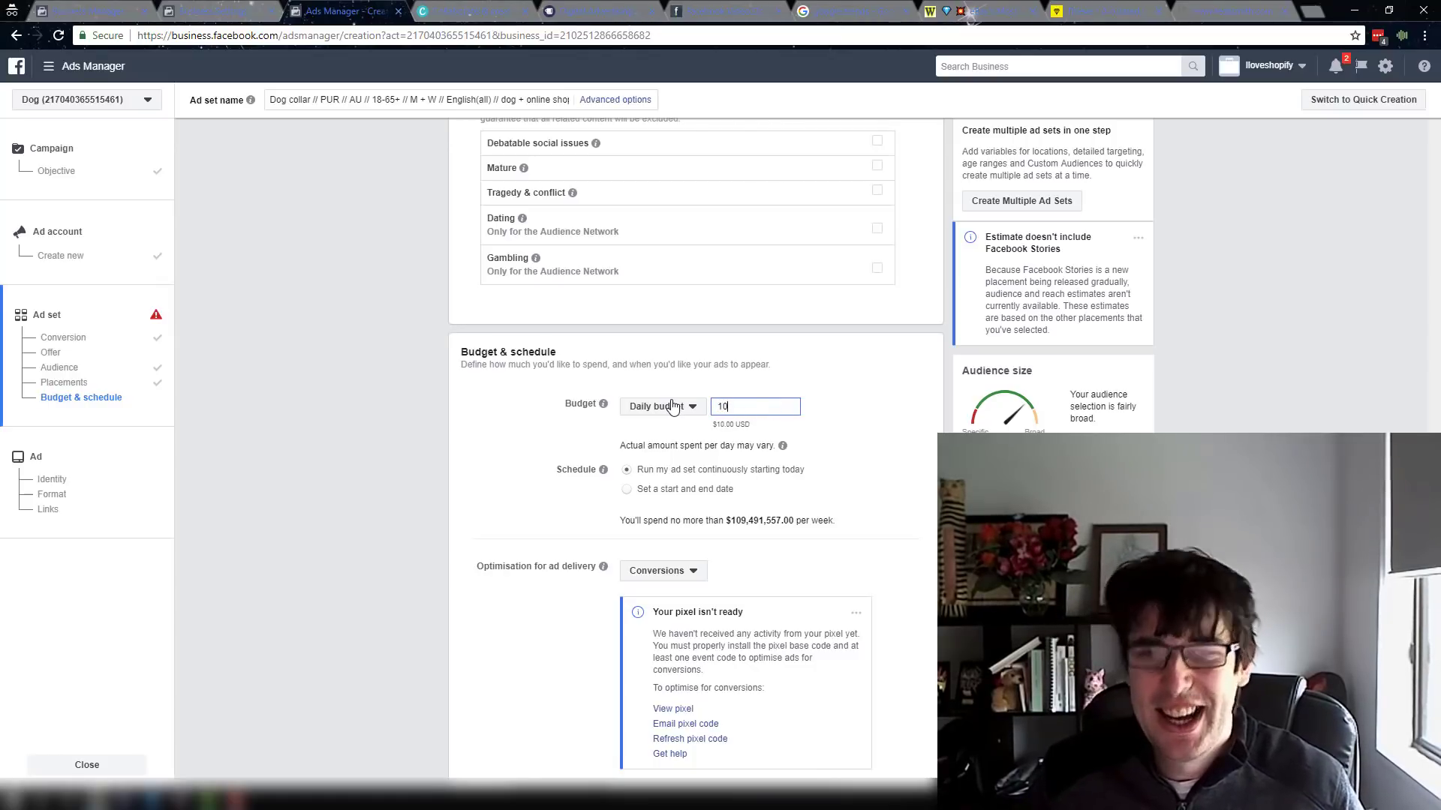
pyautogui.click(573, 433)
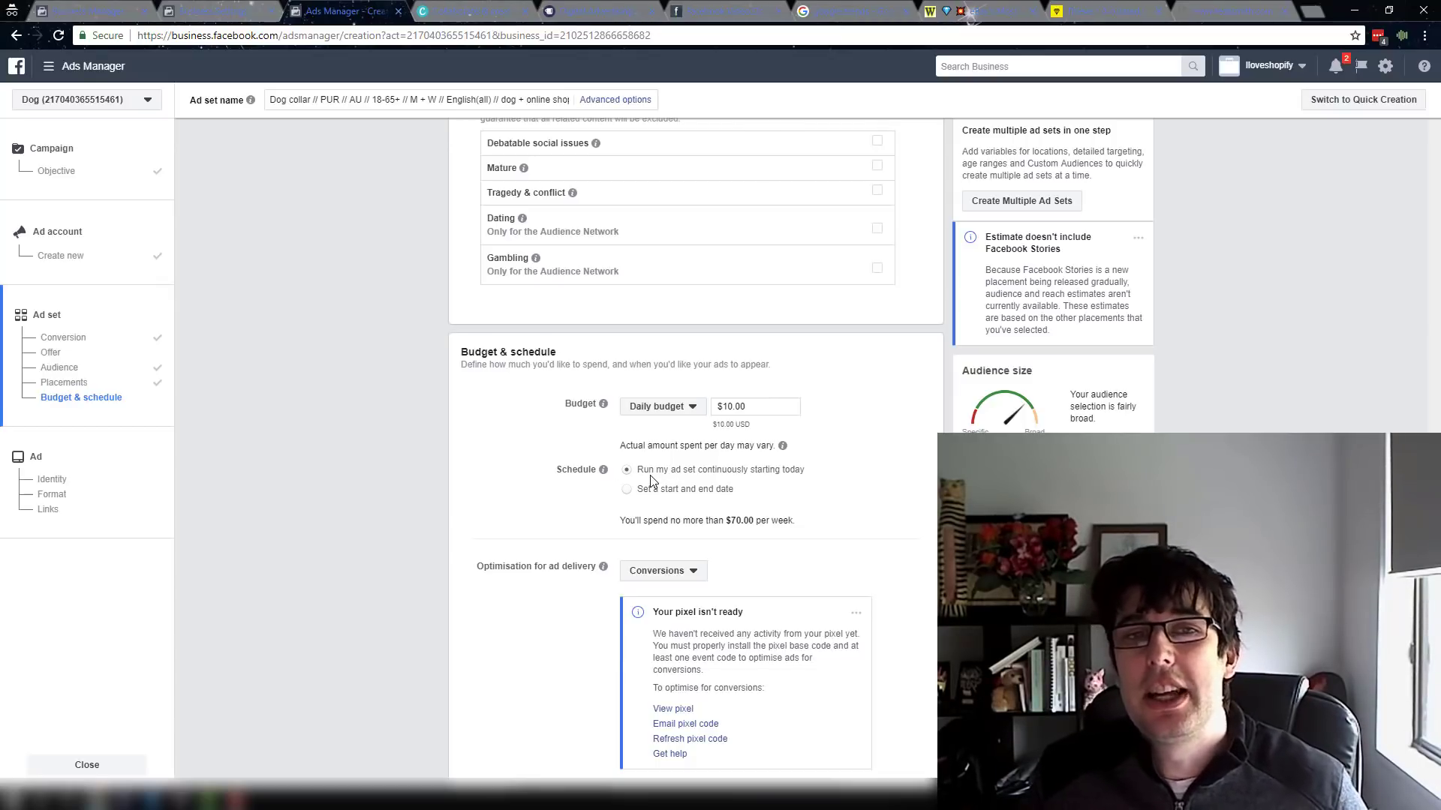
# - Review the explanation of the ad set's schedule and the option to run continuously starting today
pyautogui.moveTo(605, 470)
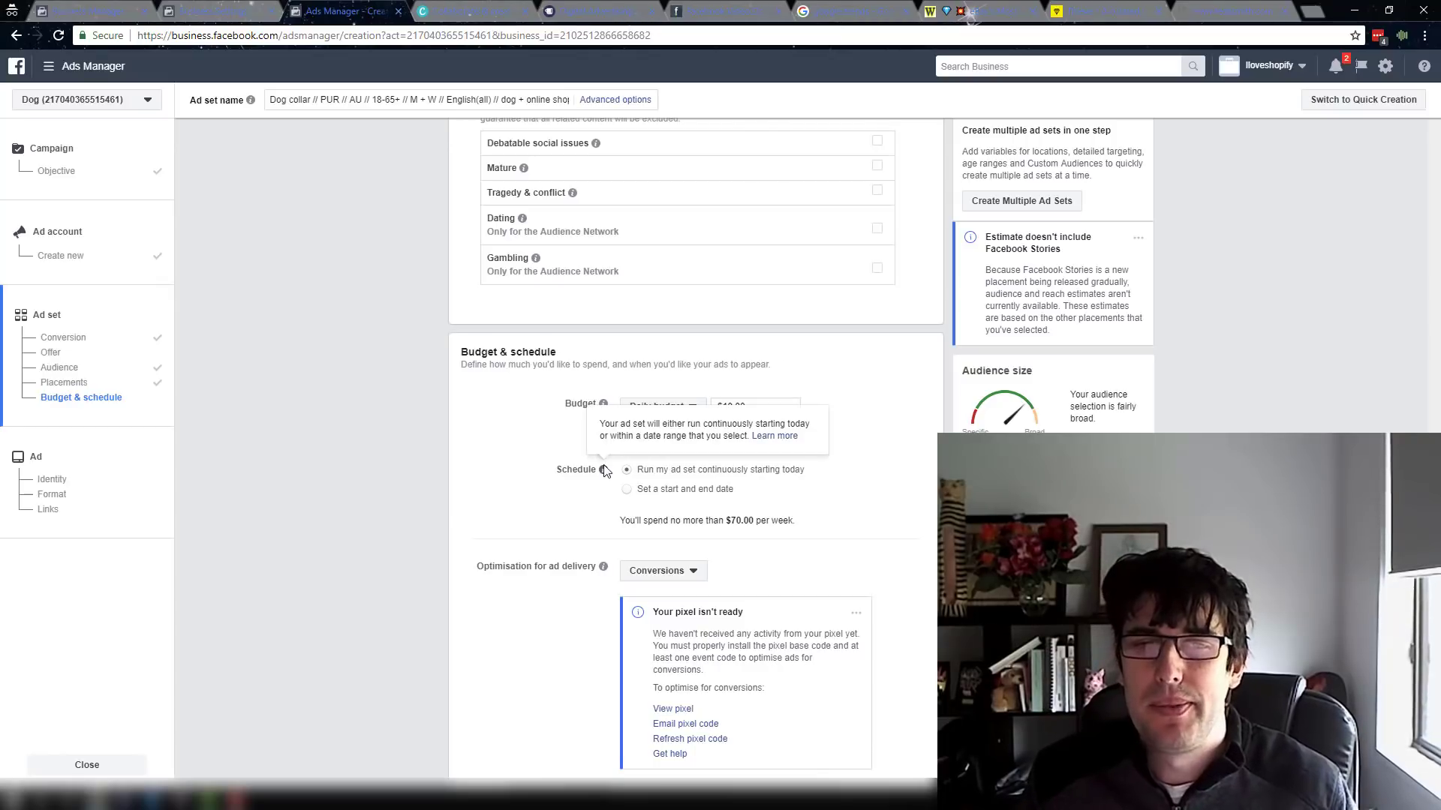
pyautogui.moveTo(737, 481); pyautogui.dragTo(804, 481)
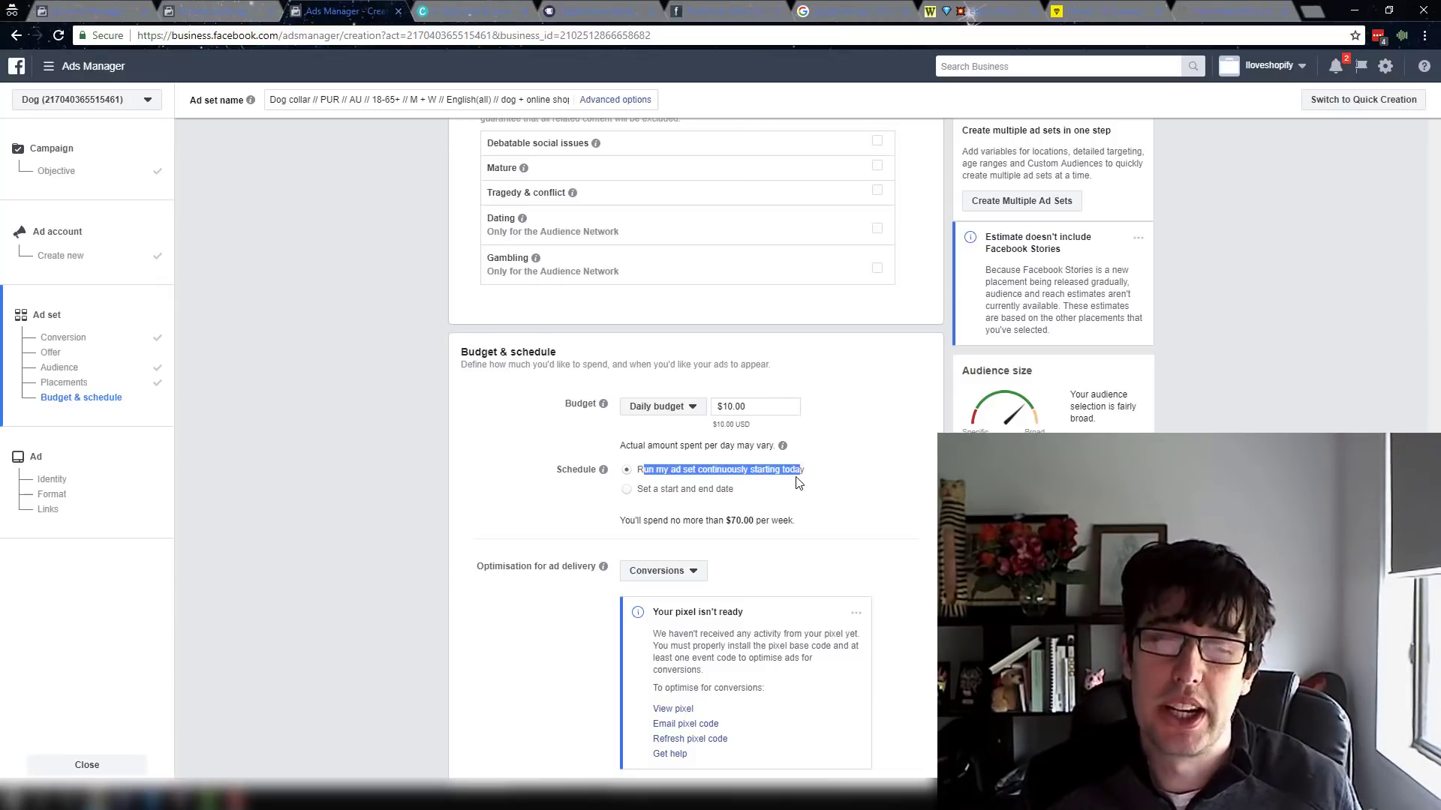
pyautogui.click(799, 482)
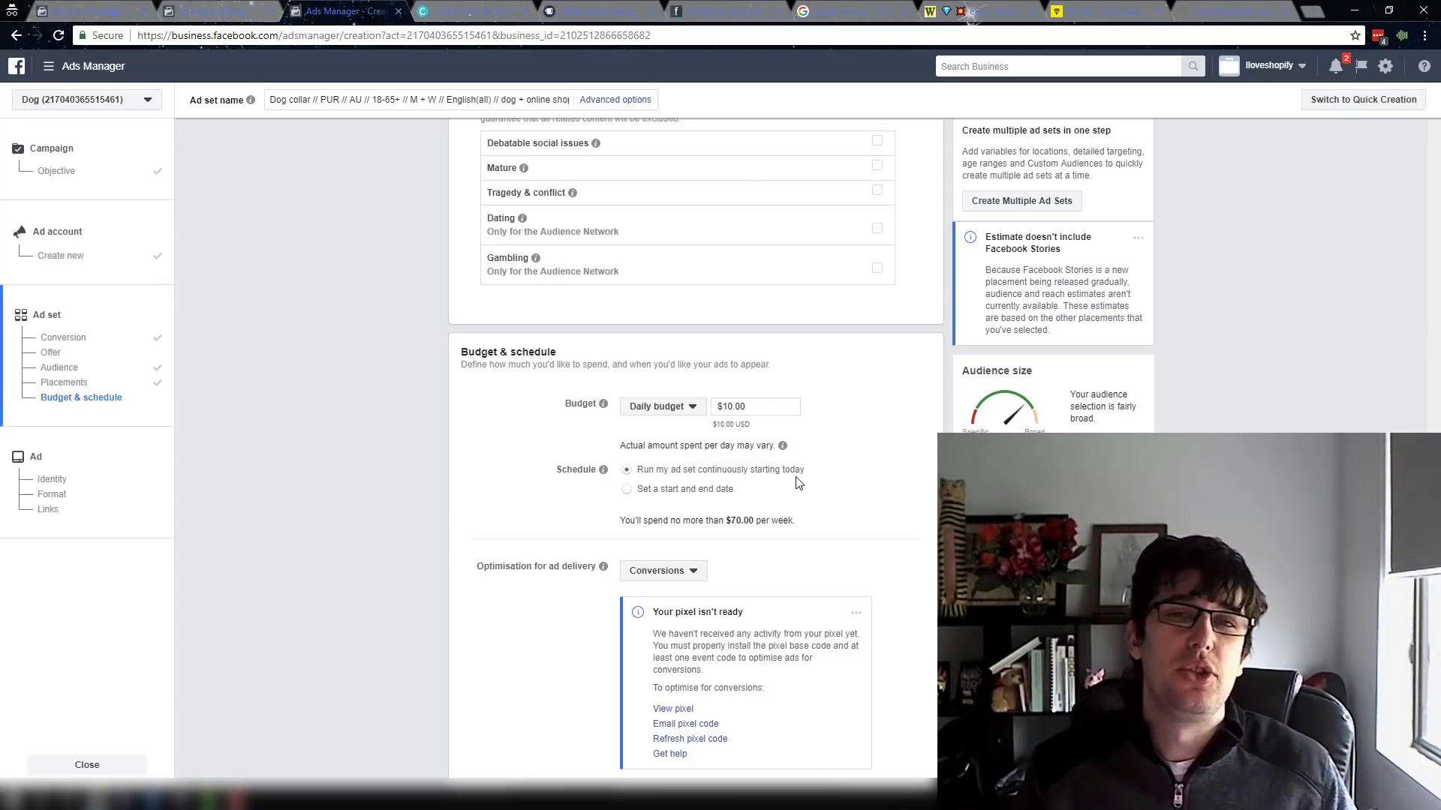
# - Examine the choices available for the ad set's optimisation for ad delivery, from Conversions through Daily unique reach
pyautogui.scroll(-2, 797, 480)
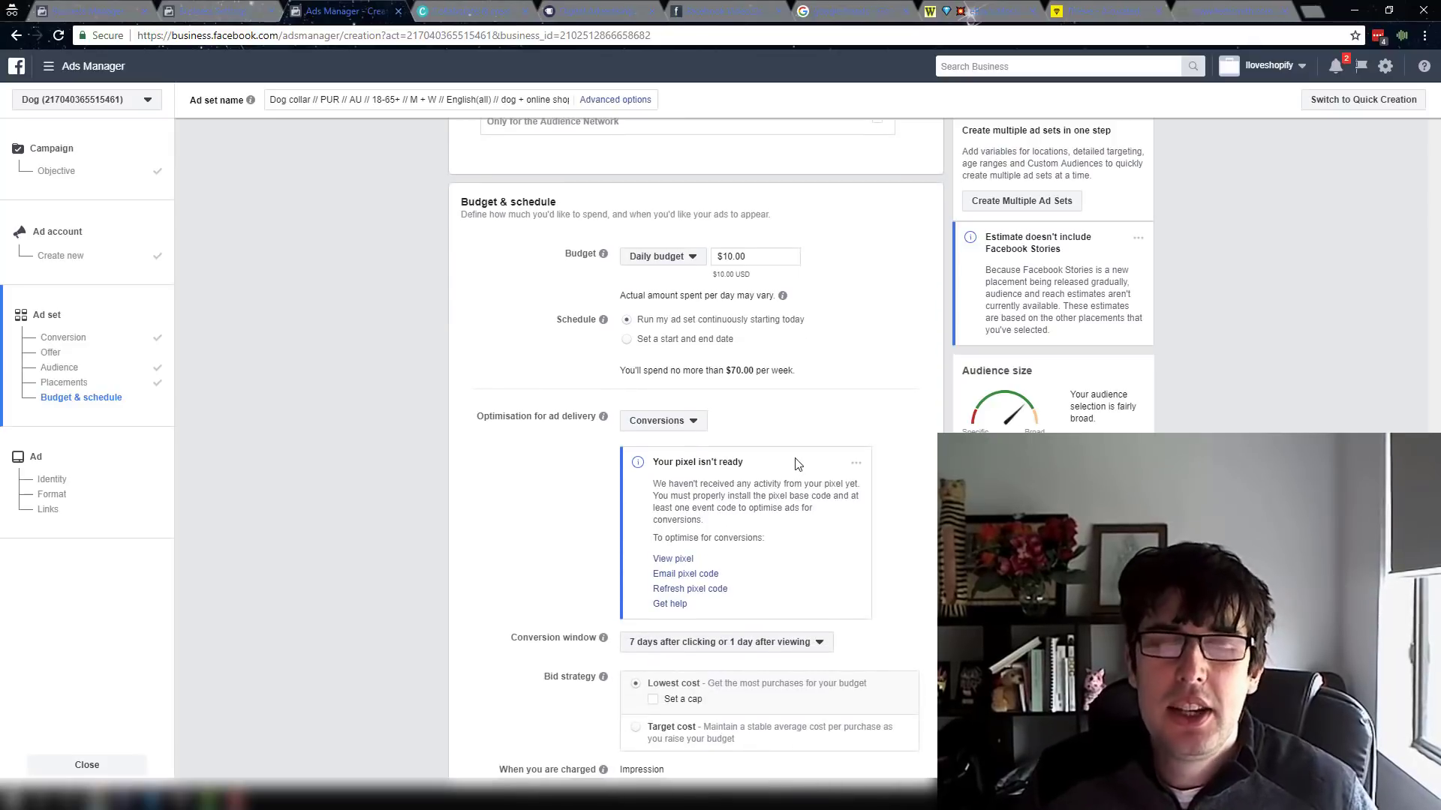
pyautogui.moveTo(512, 418); pyautogui.dragTo(559, 419)
pyautogui.click(636, 424)
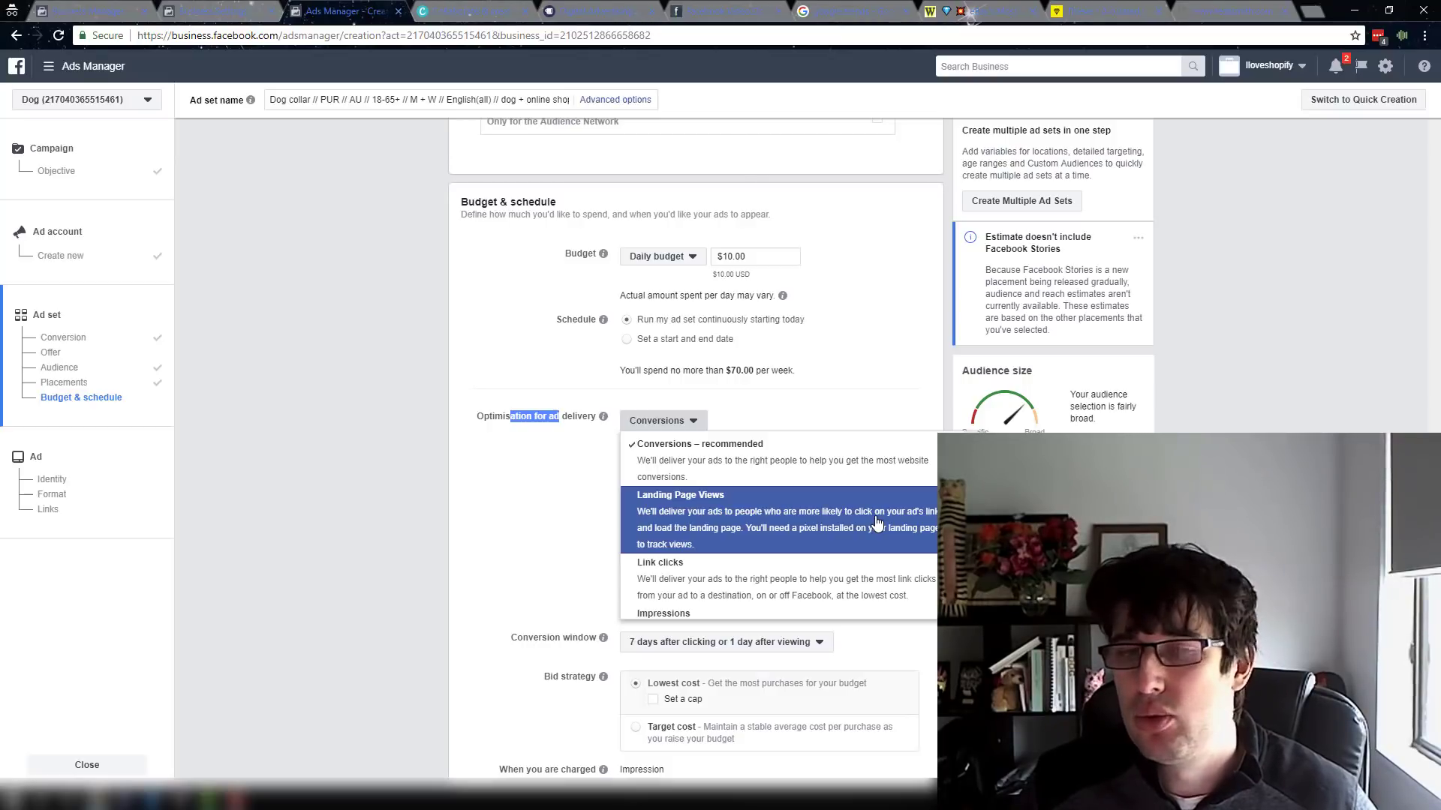
pyautogui.scroll(-1, 698, 521)
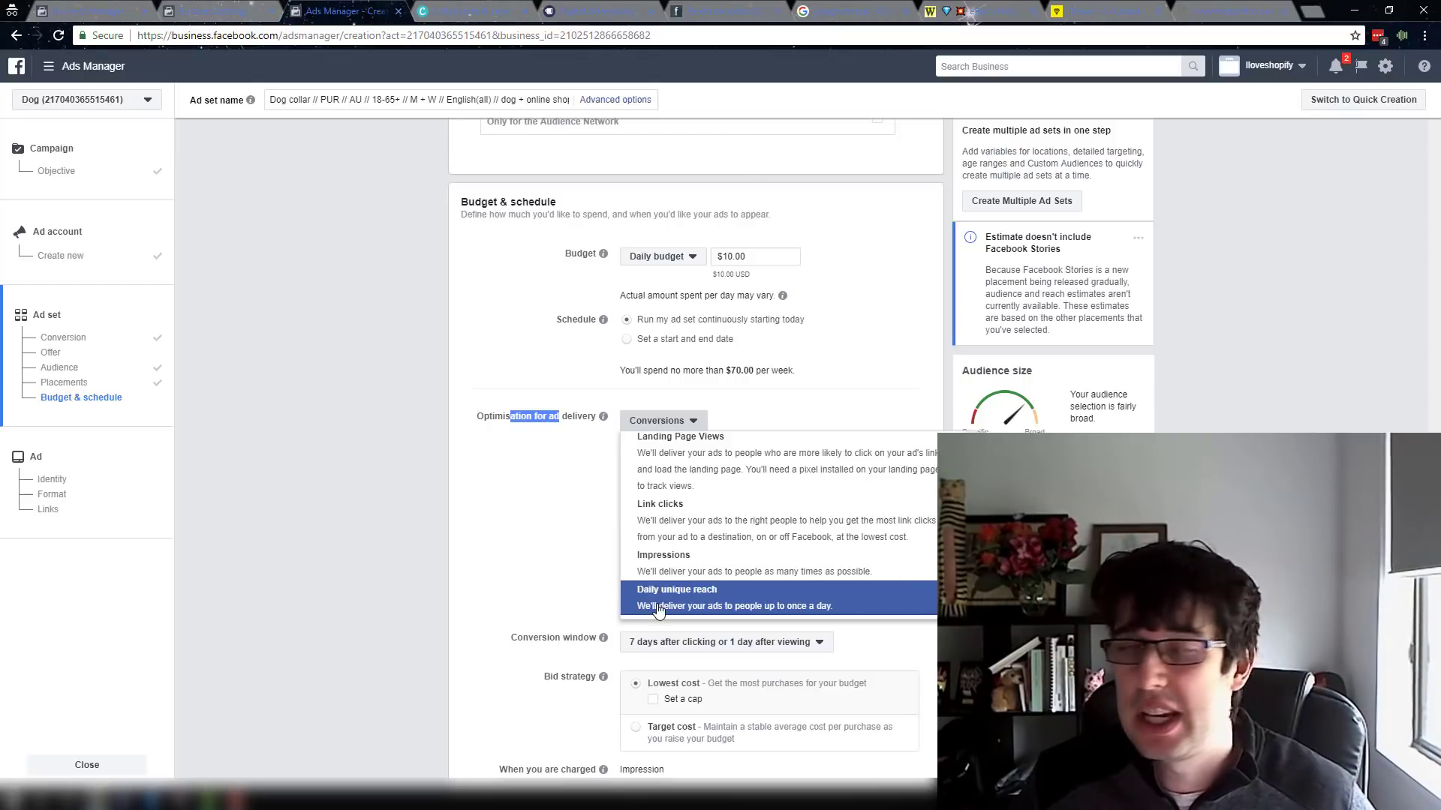
pyautogui.click(515, 578)
pyautogui.scroll(-1, 515, 570)
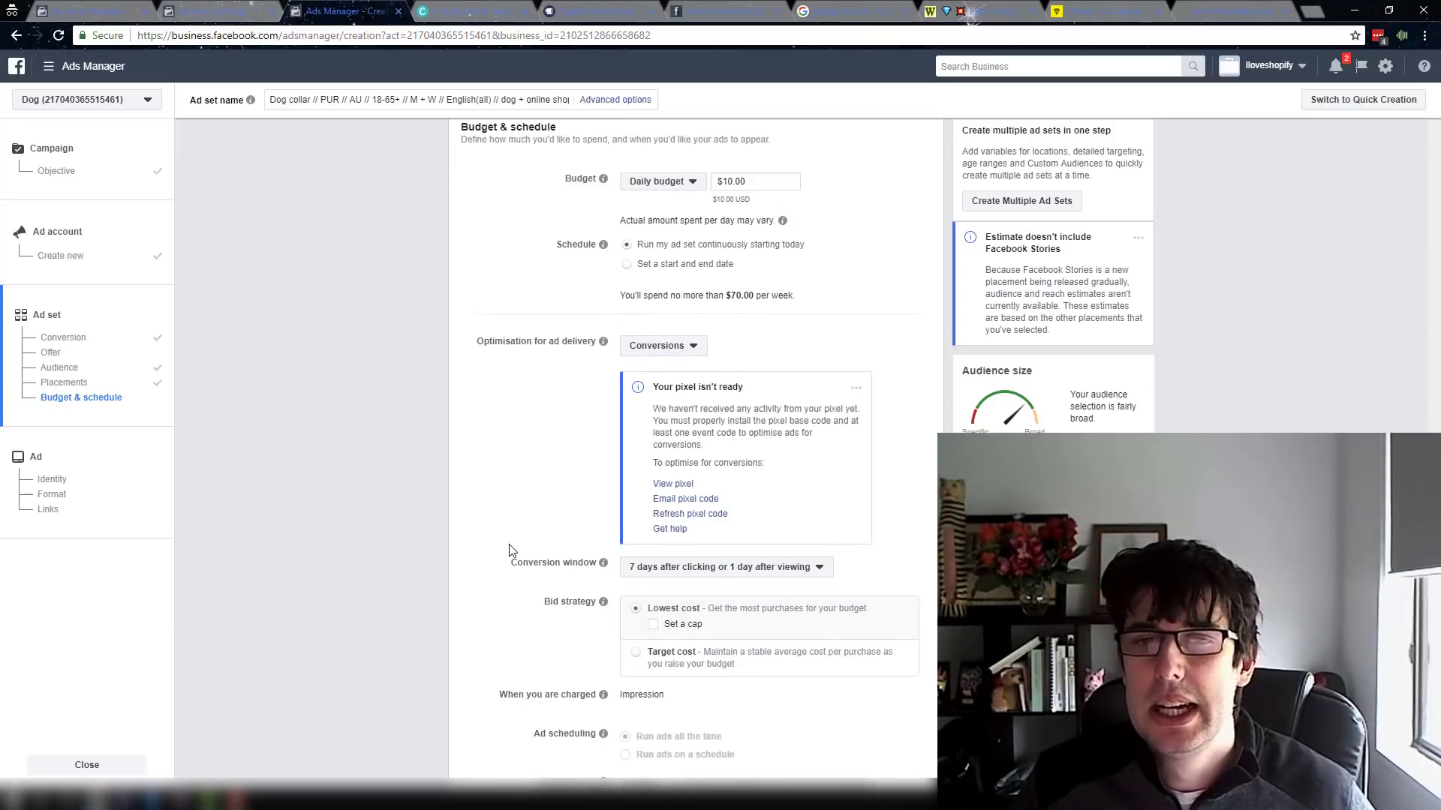
pyautogui.click(670, 348)
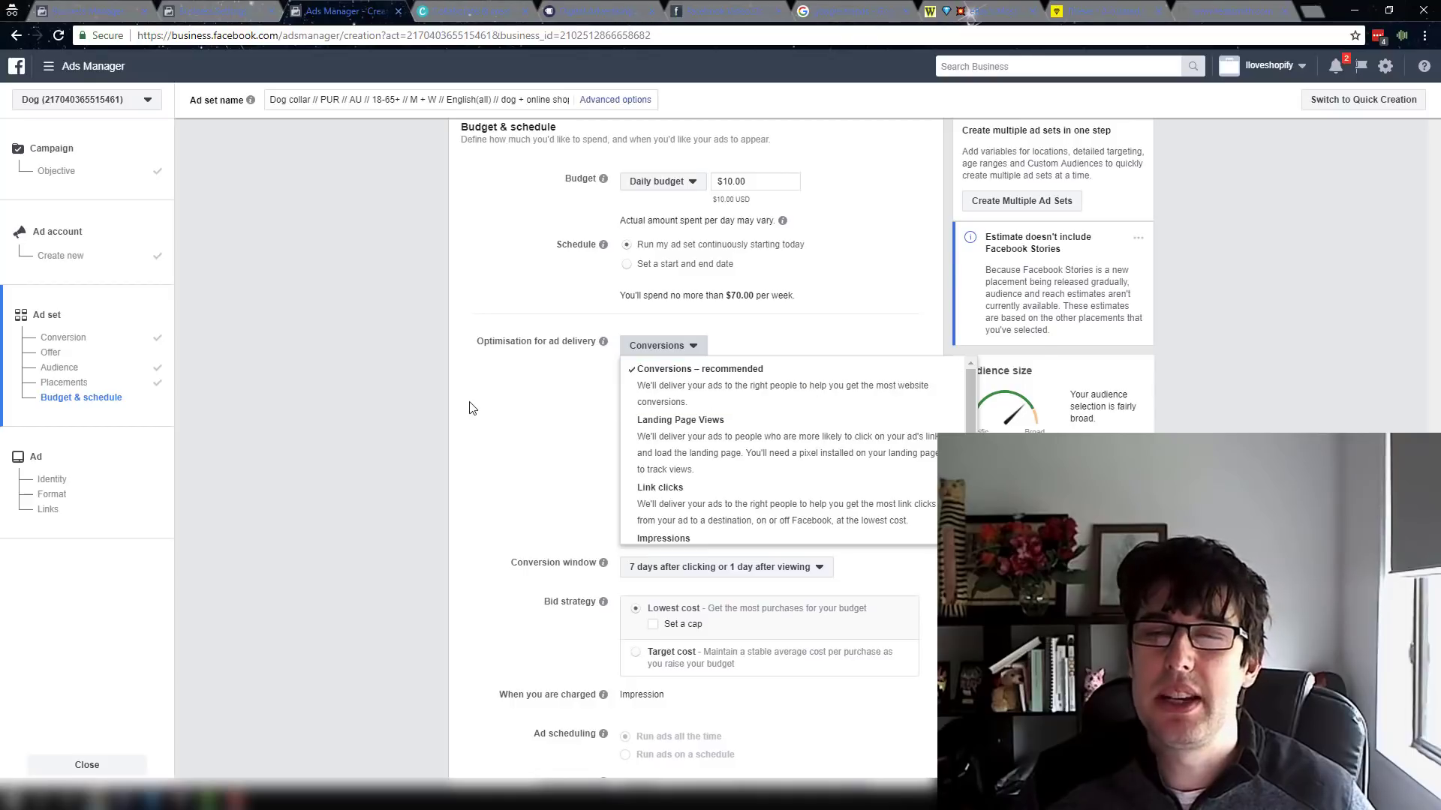
pyautogui.click(505, 437)
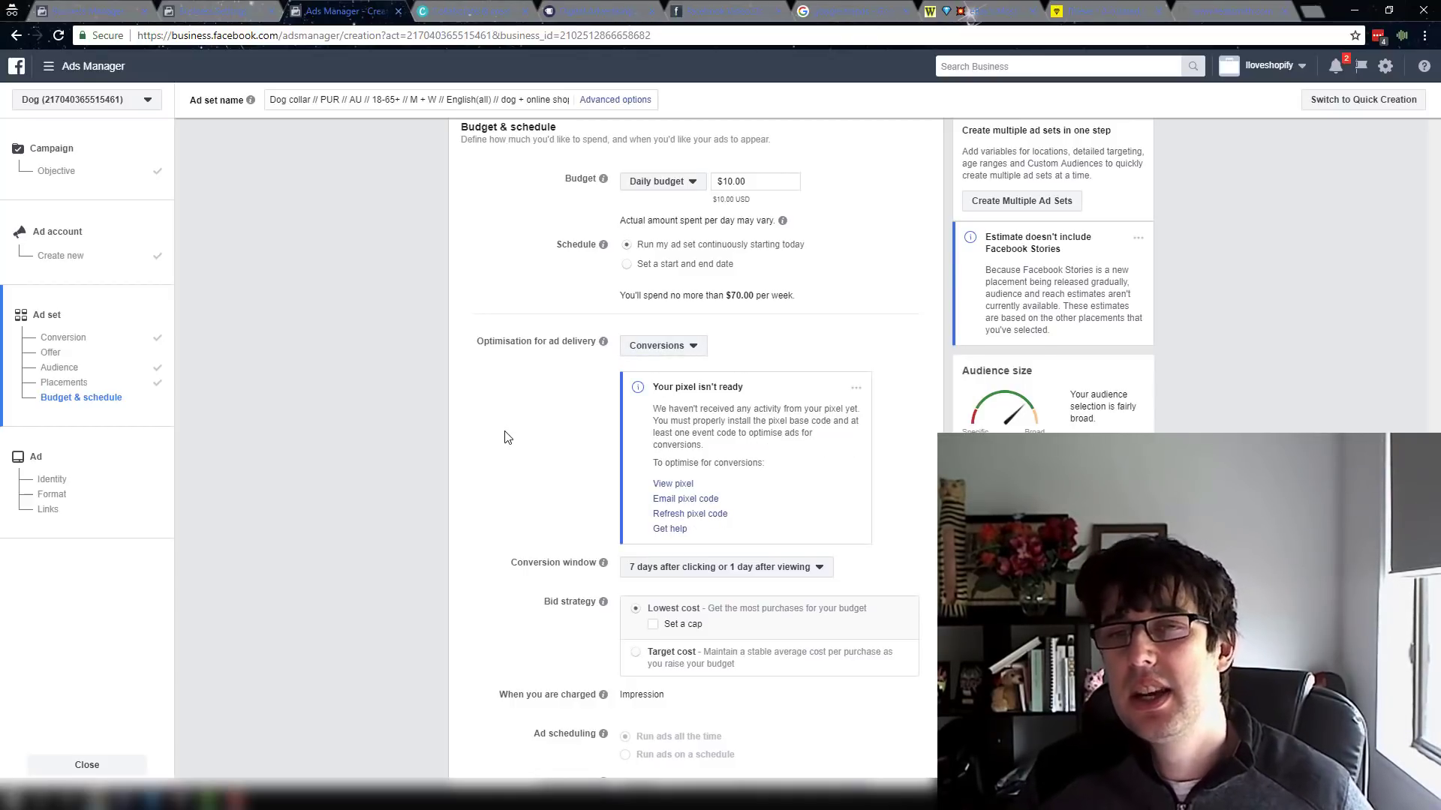
# - Review the conversion window choices and their explanation without changing the selection
pyautogui.scroll(-2, 519, 457)
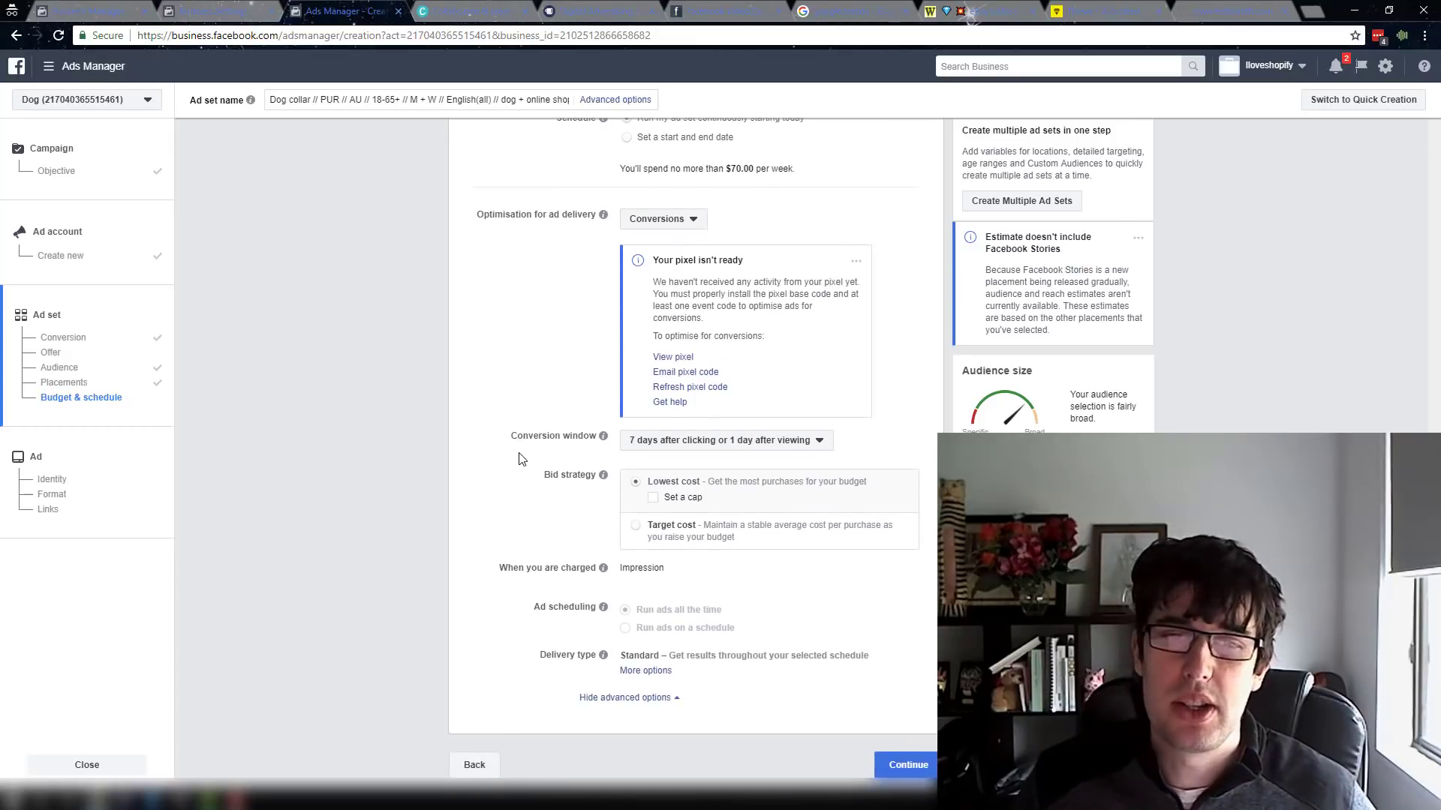
pyautogui.click(732, 445)
pyautogui.moveTo(603, 438)
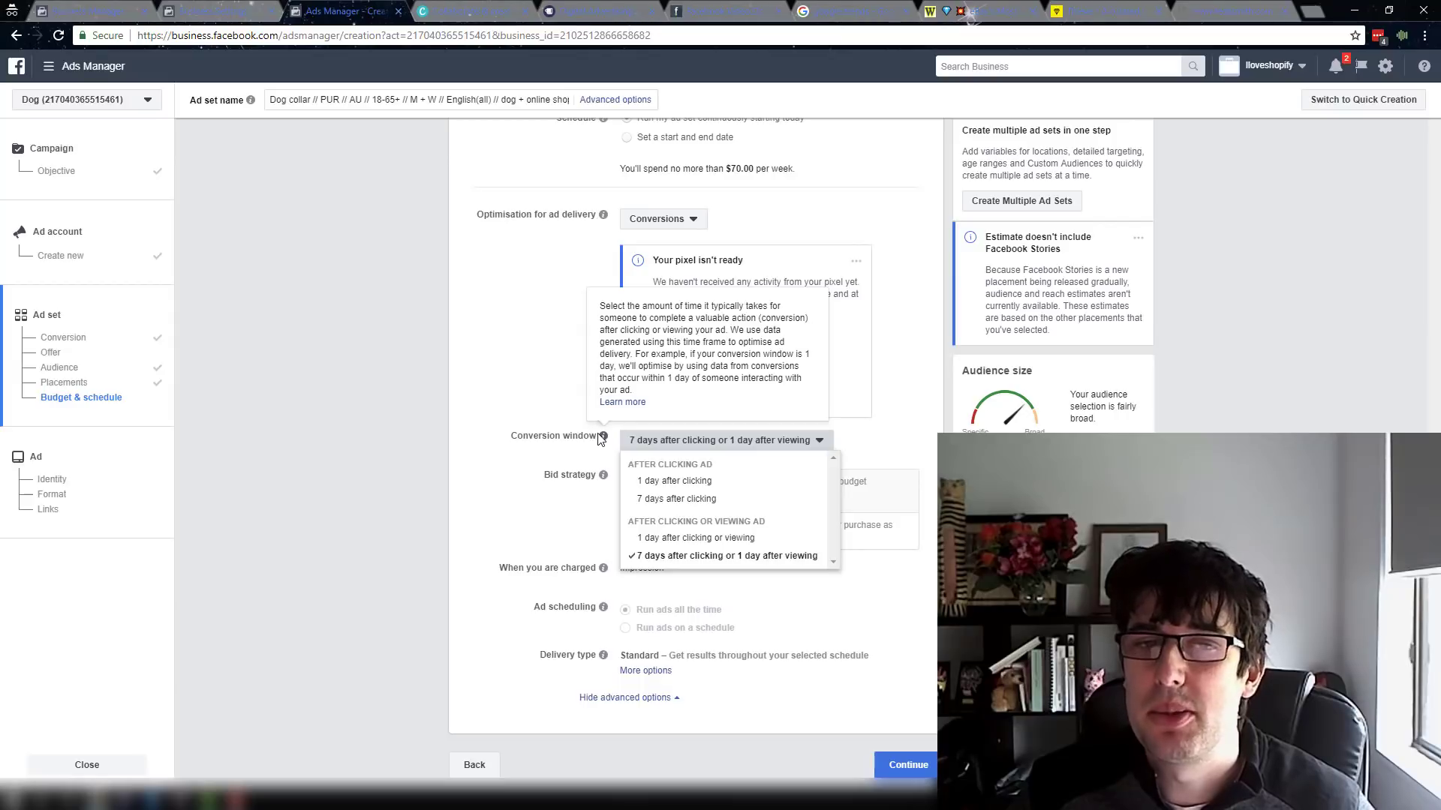
pyautogui.click(685, 447)
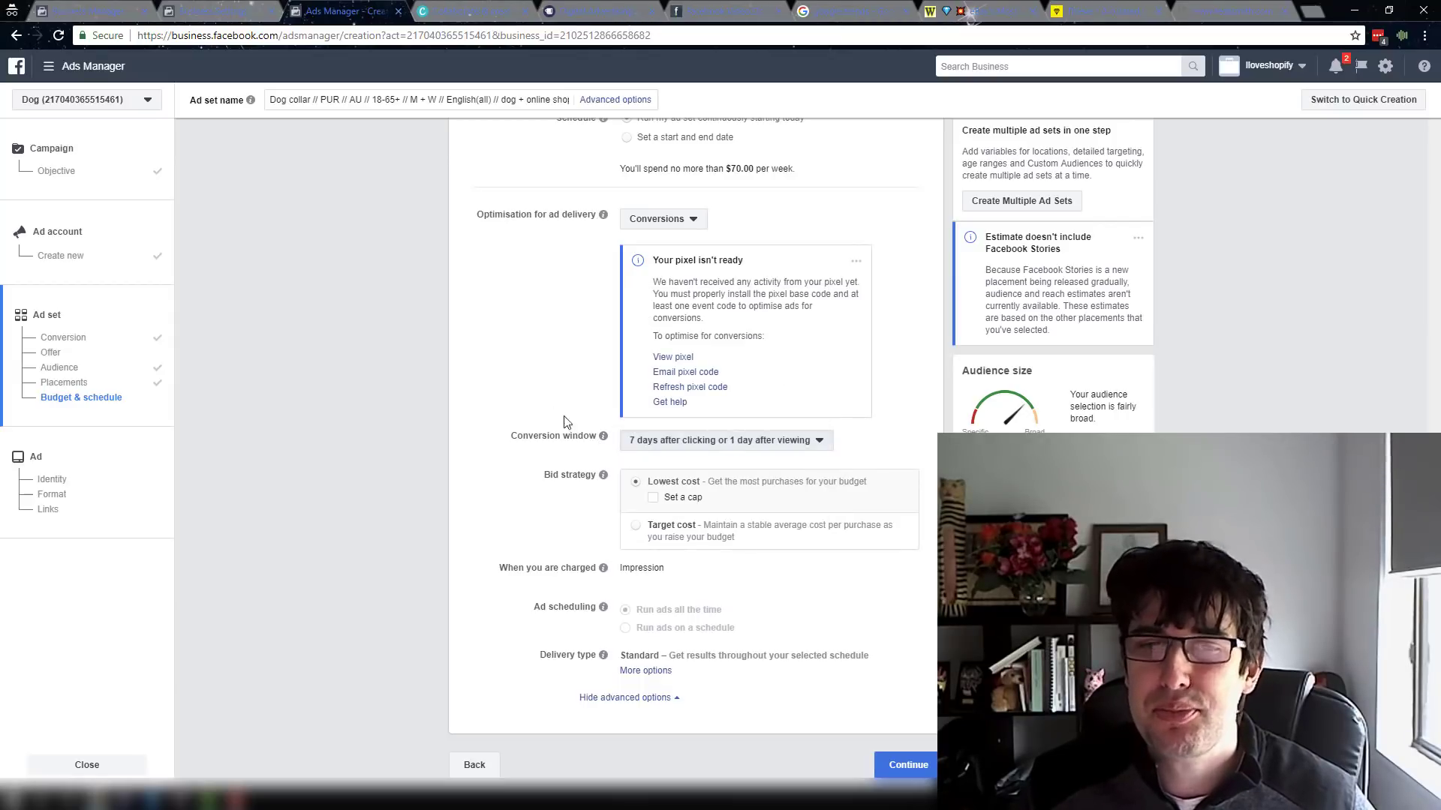
pyautogui.click(685, 448)
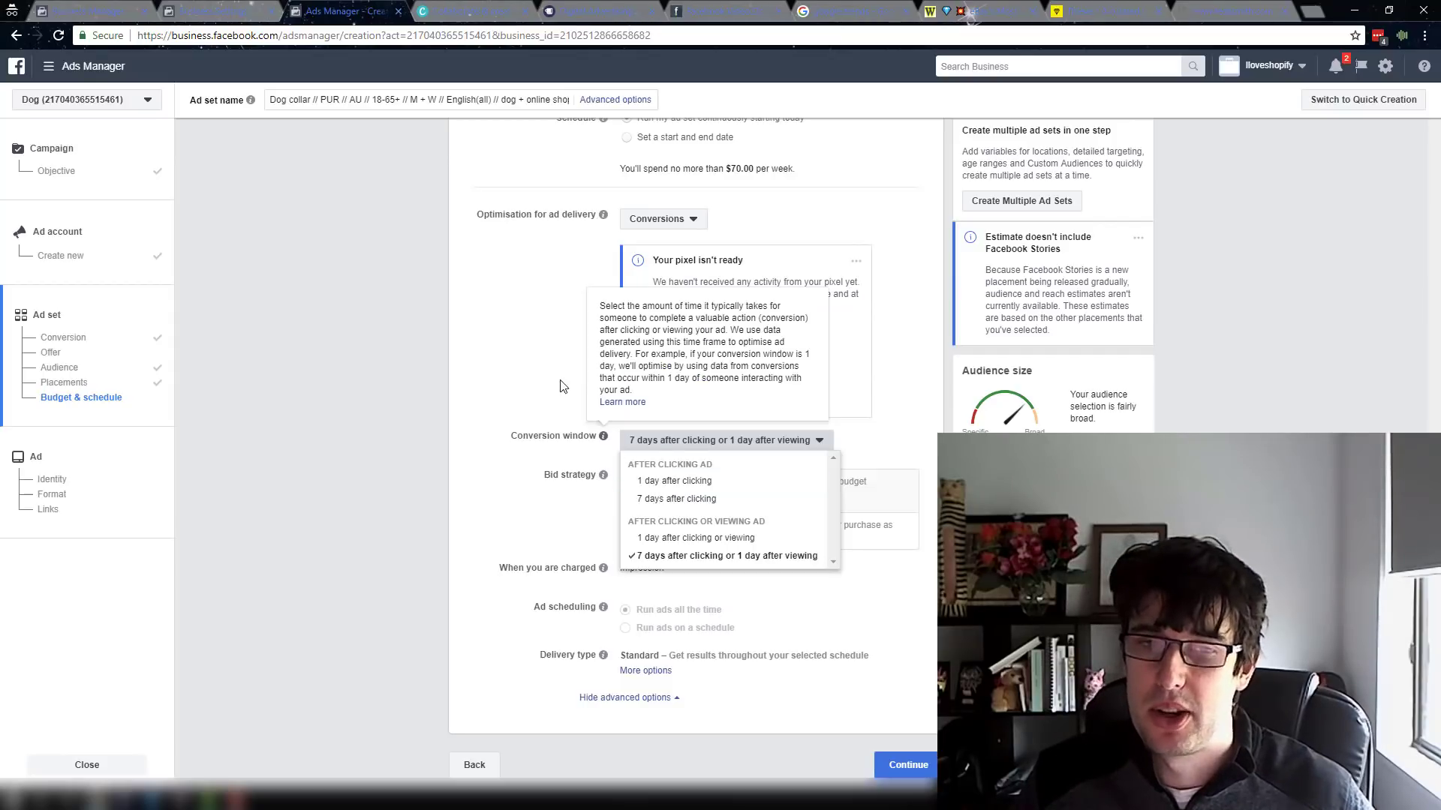
pyautogui.click(517, 415)
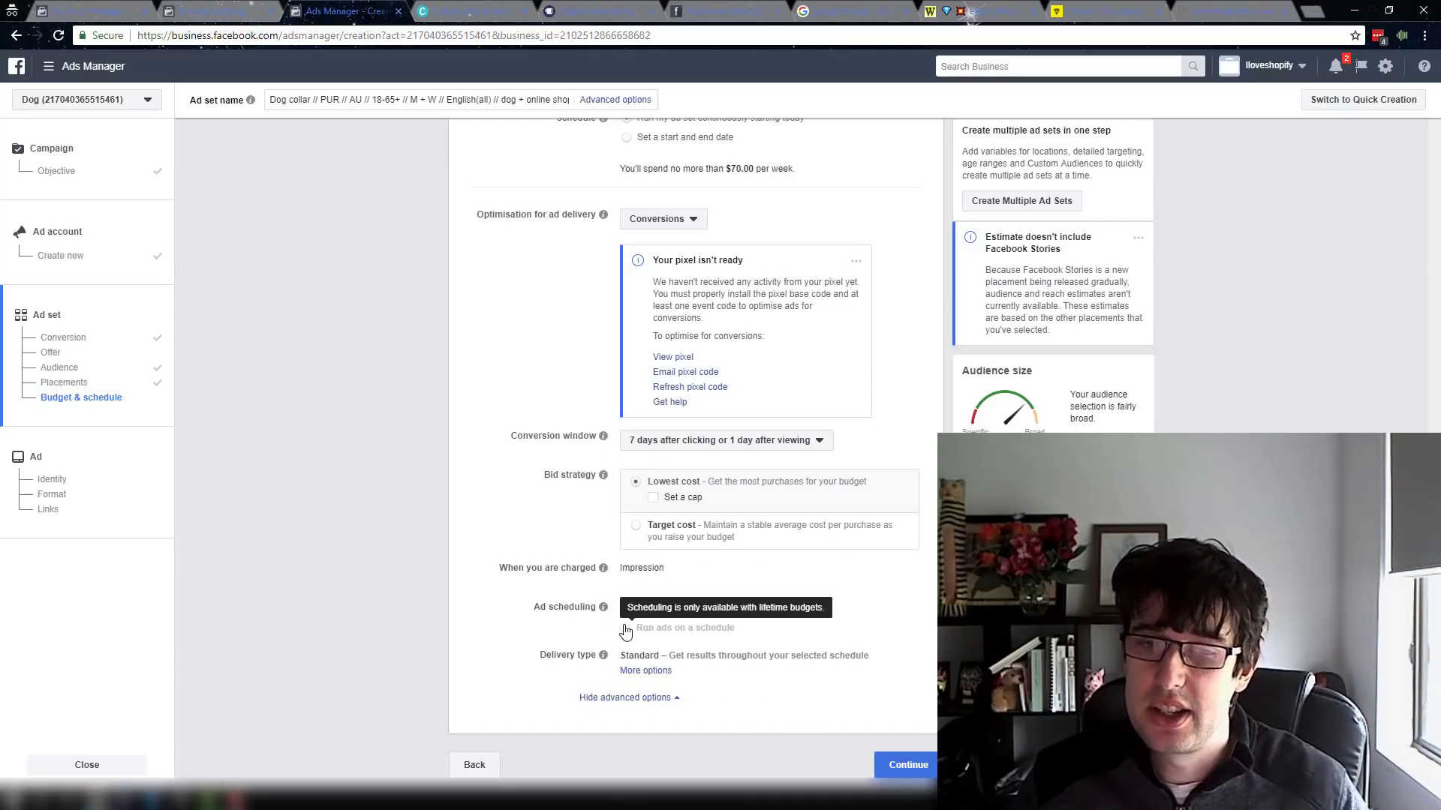
# - Set the ad set's schedule to use a start and end date
pyautogui.scroll(2, 652, 283)
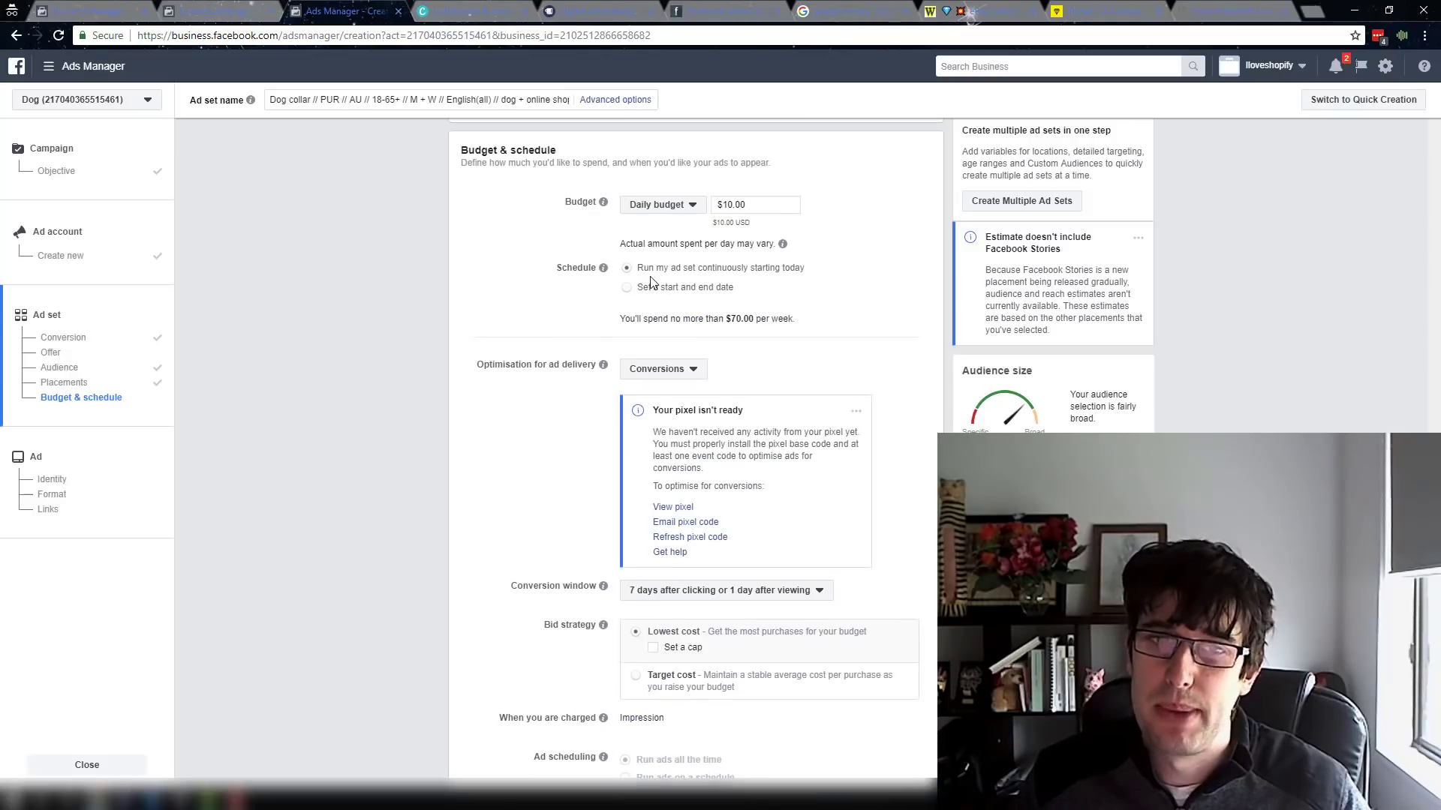
pyautogui.click(651, 291)
pyautogui.scroll(-2, 665, 589)
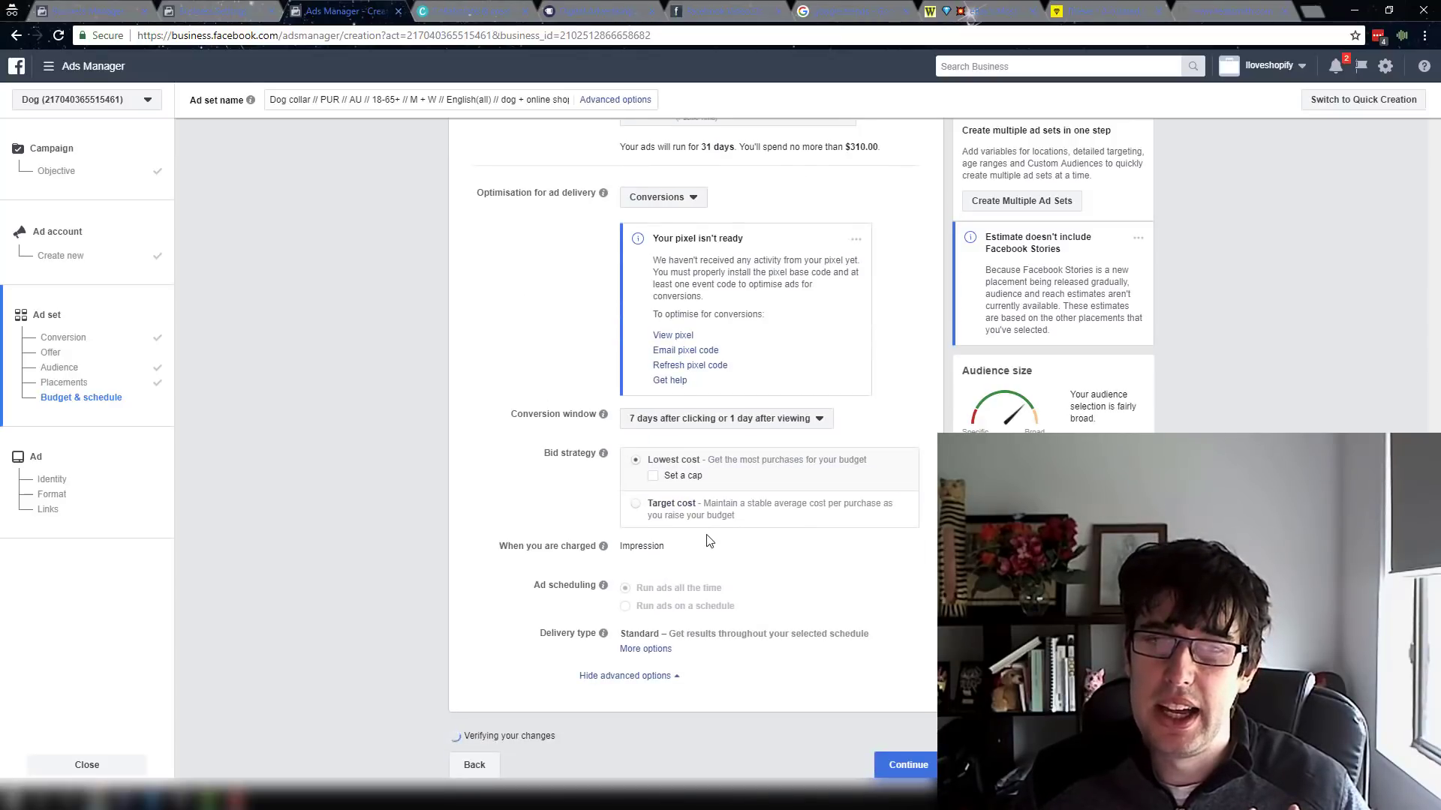
pyautogui.scroll(1, 636, 240)
# - Reveal the additional delivery type options and continue to the ad creation page
pyautogui.scroll(-2, 780, 592)
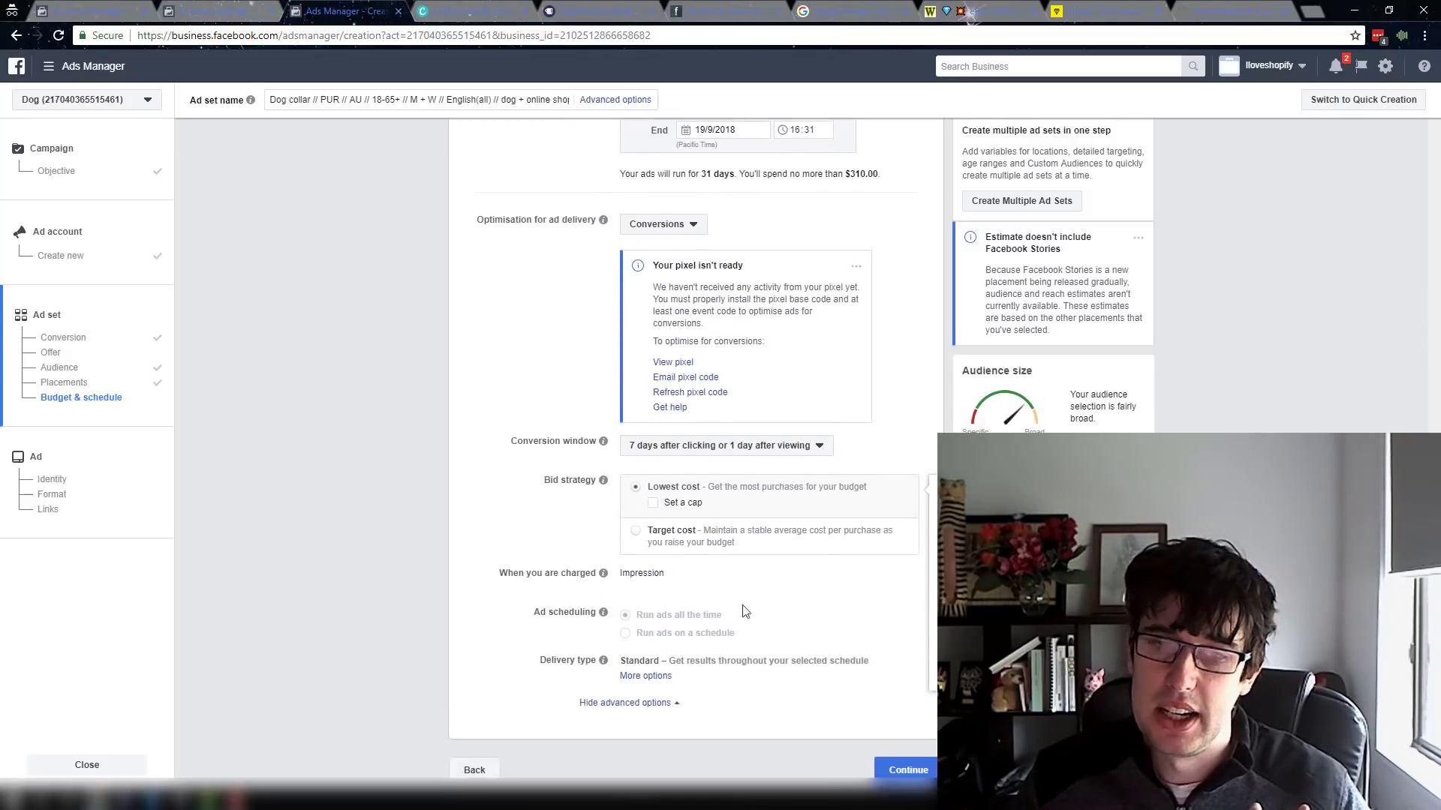
pyautogui.click(645, 670)
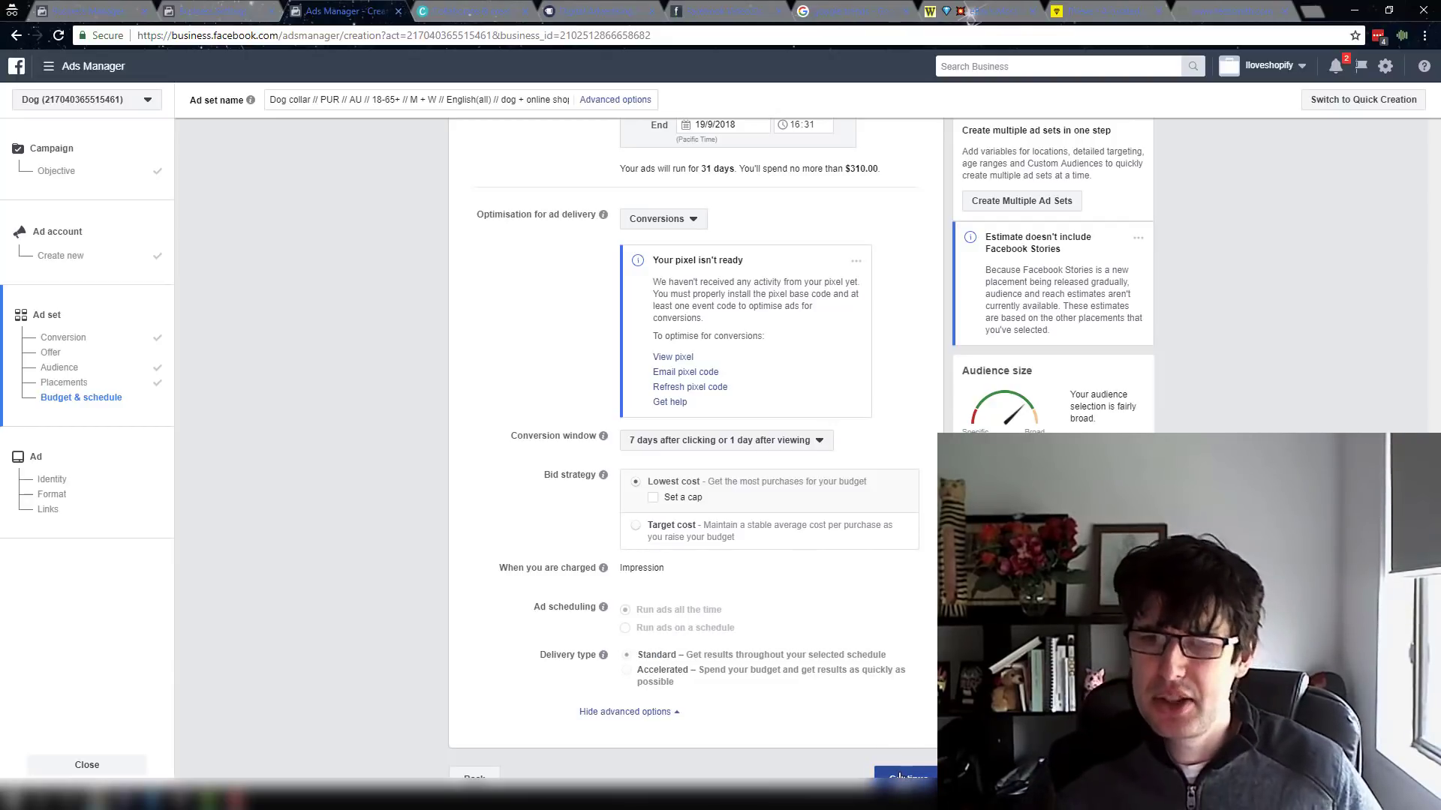
pyautogui.click(900, 777)
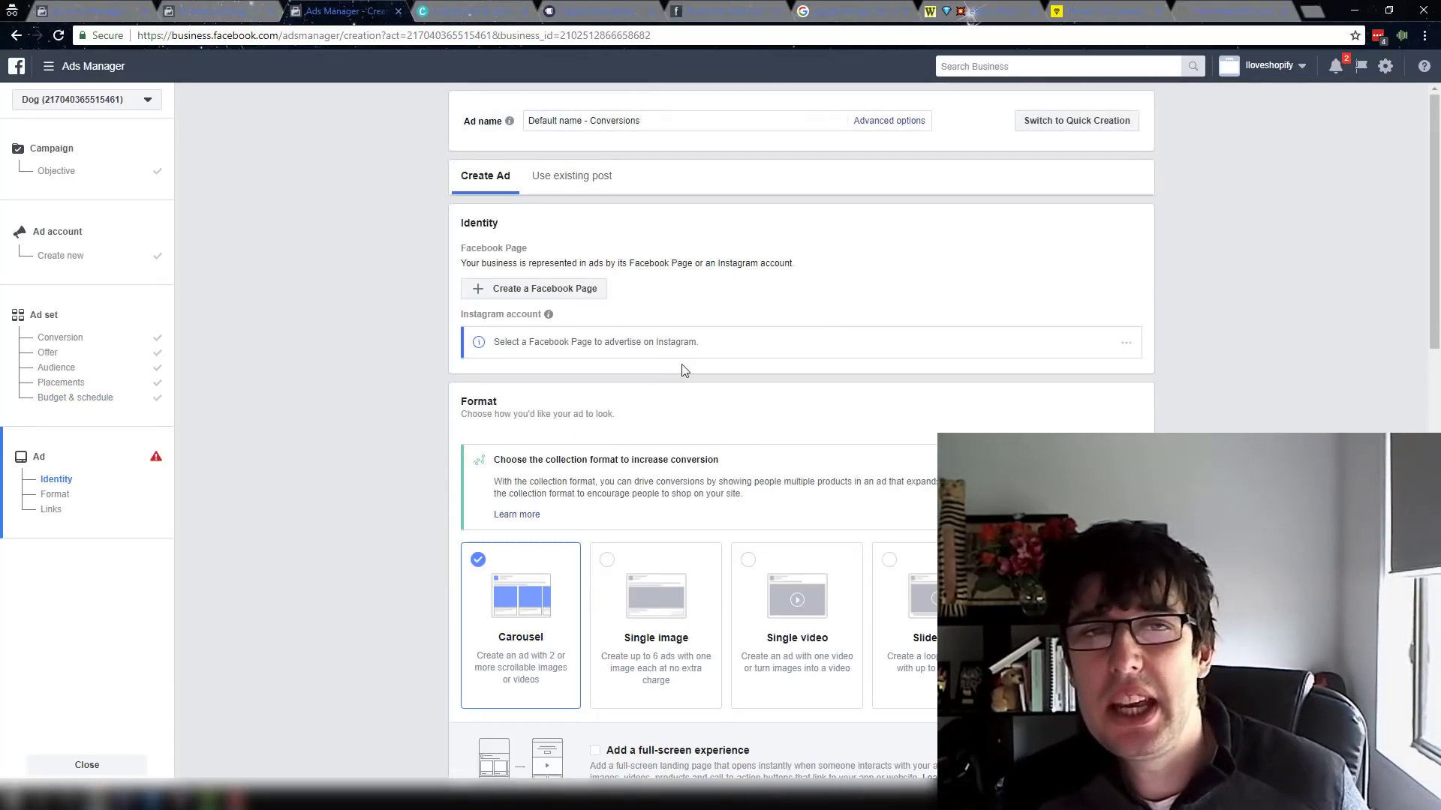
# - Try the Collection ad format, look over its templates, and switch back to the Carousel format
pyautogui.scroll(-2, 843, 429)
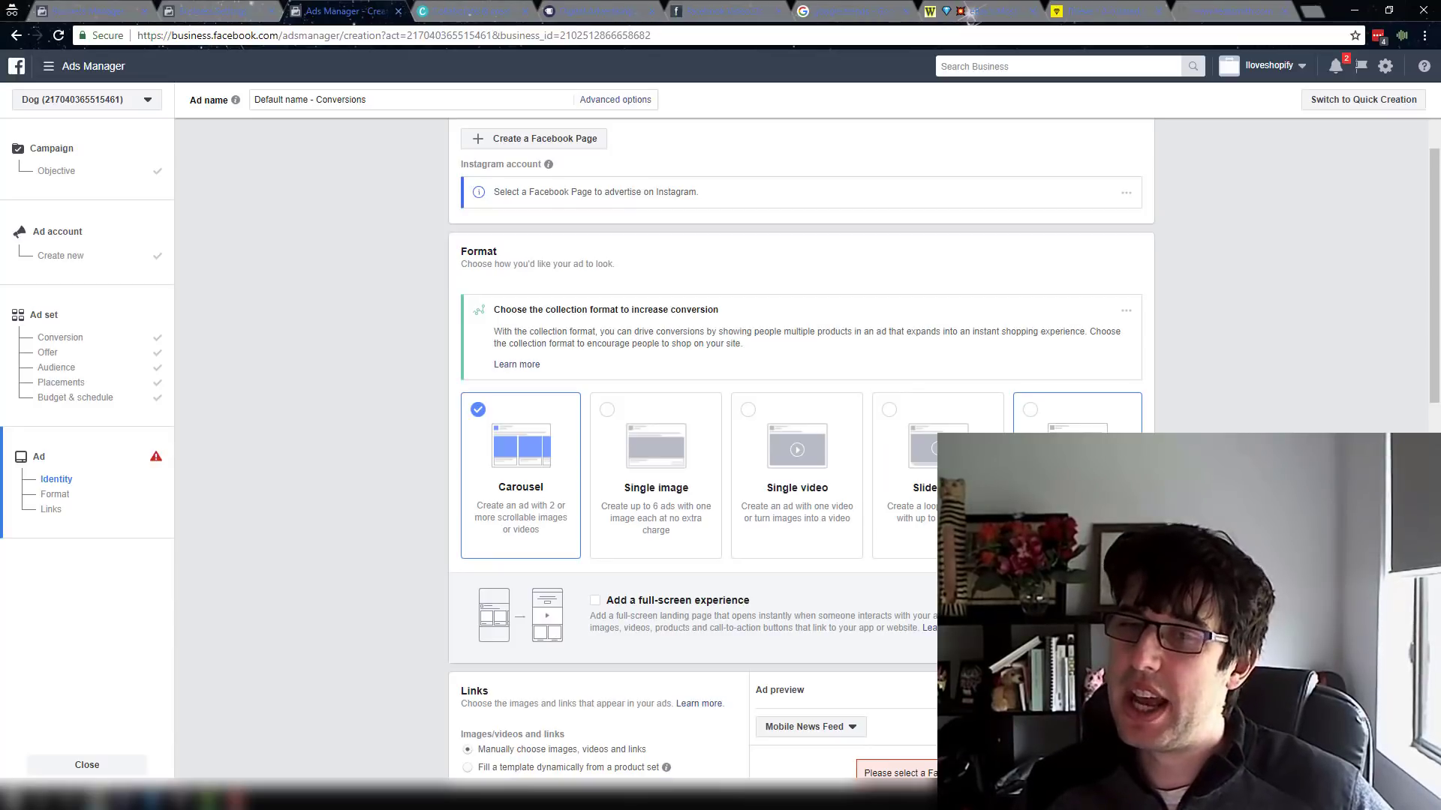
pyautogui.click(1078, 480)
pyautogui.scroll(-4, 1078, 480)
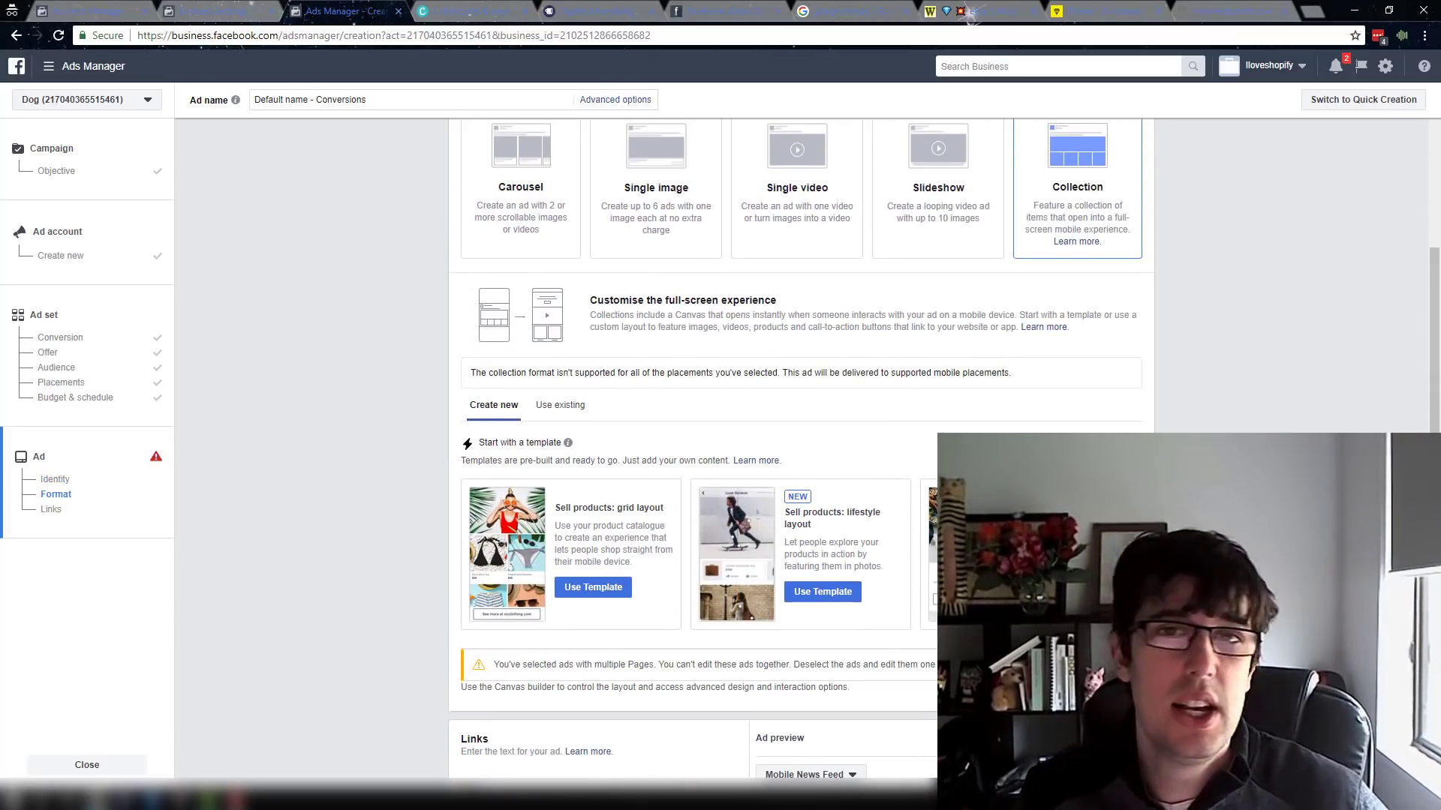
pyautogui.scroll(-3, 1078, 480)
pyautogui.scroll(-1, 495, 218)
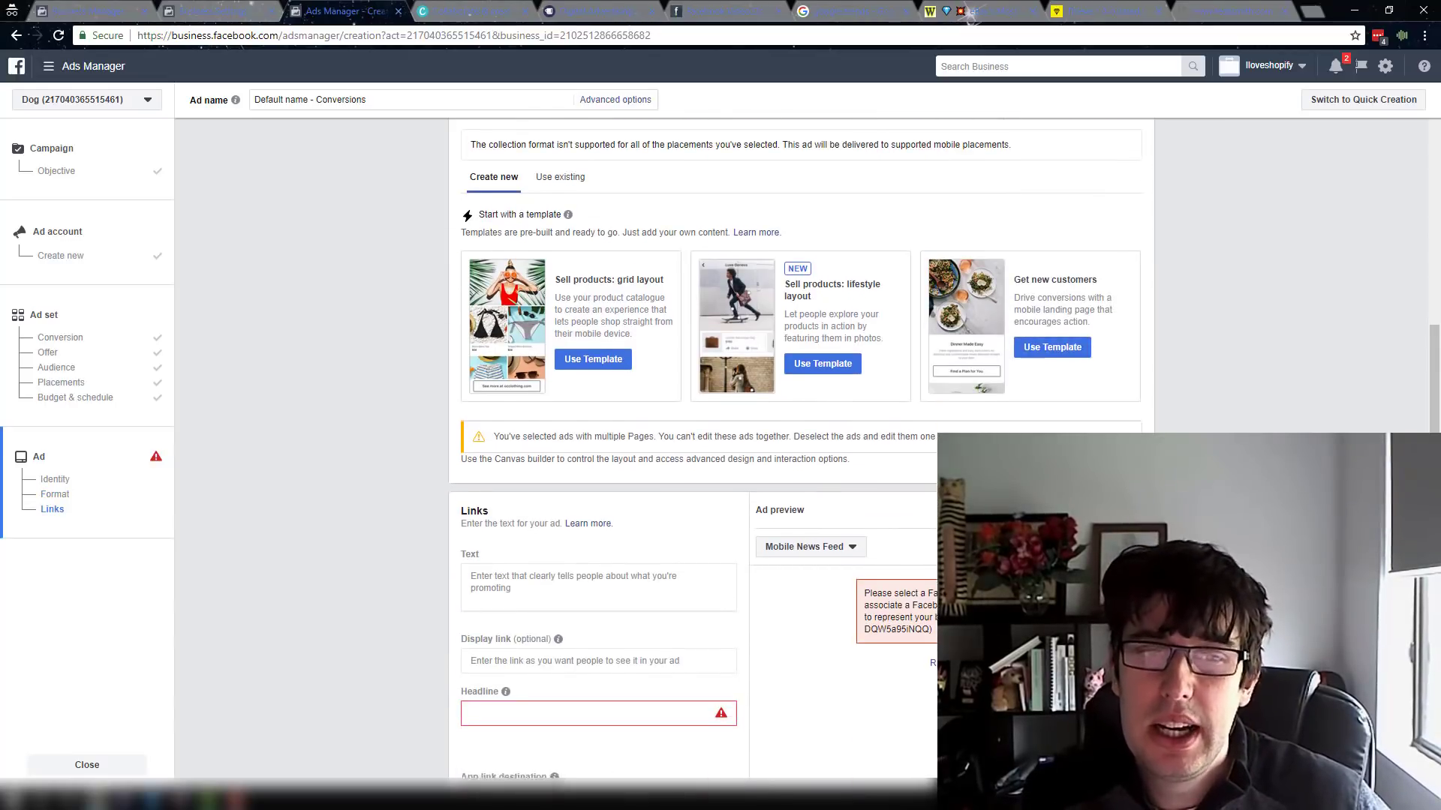
pyautogui.scroll(4, 495, 218)
pyautogui.scroll(1, 493, 217)
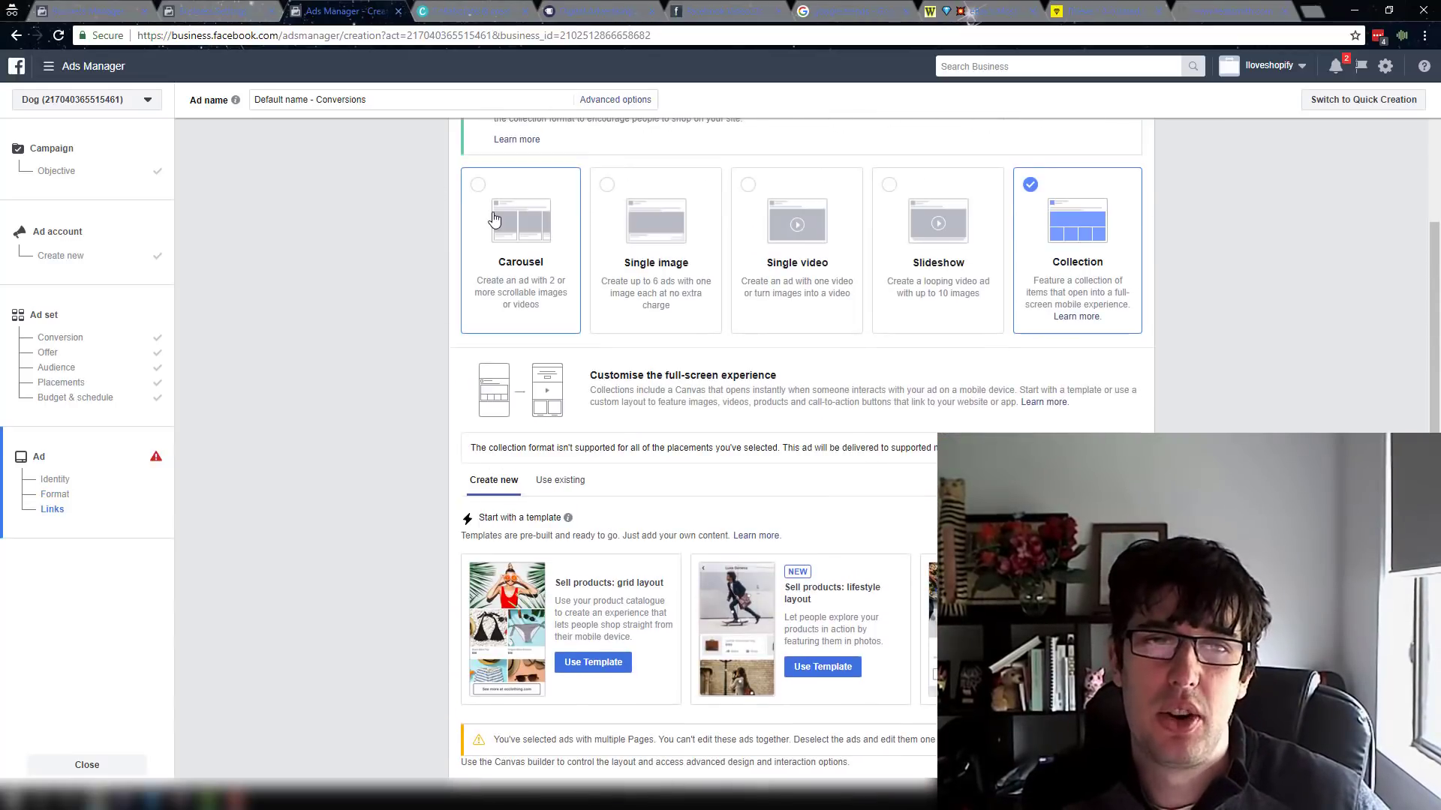
pyautogui.click(495, 218)
# - Try filling the carousel dynamically from a product set with the Catalog_Products catalogue, and return to manually choosing images, videos and links
pyautogui.scroll(-4, 525, 263)
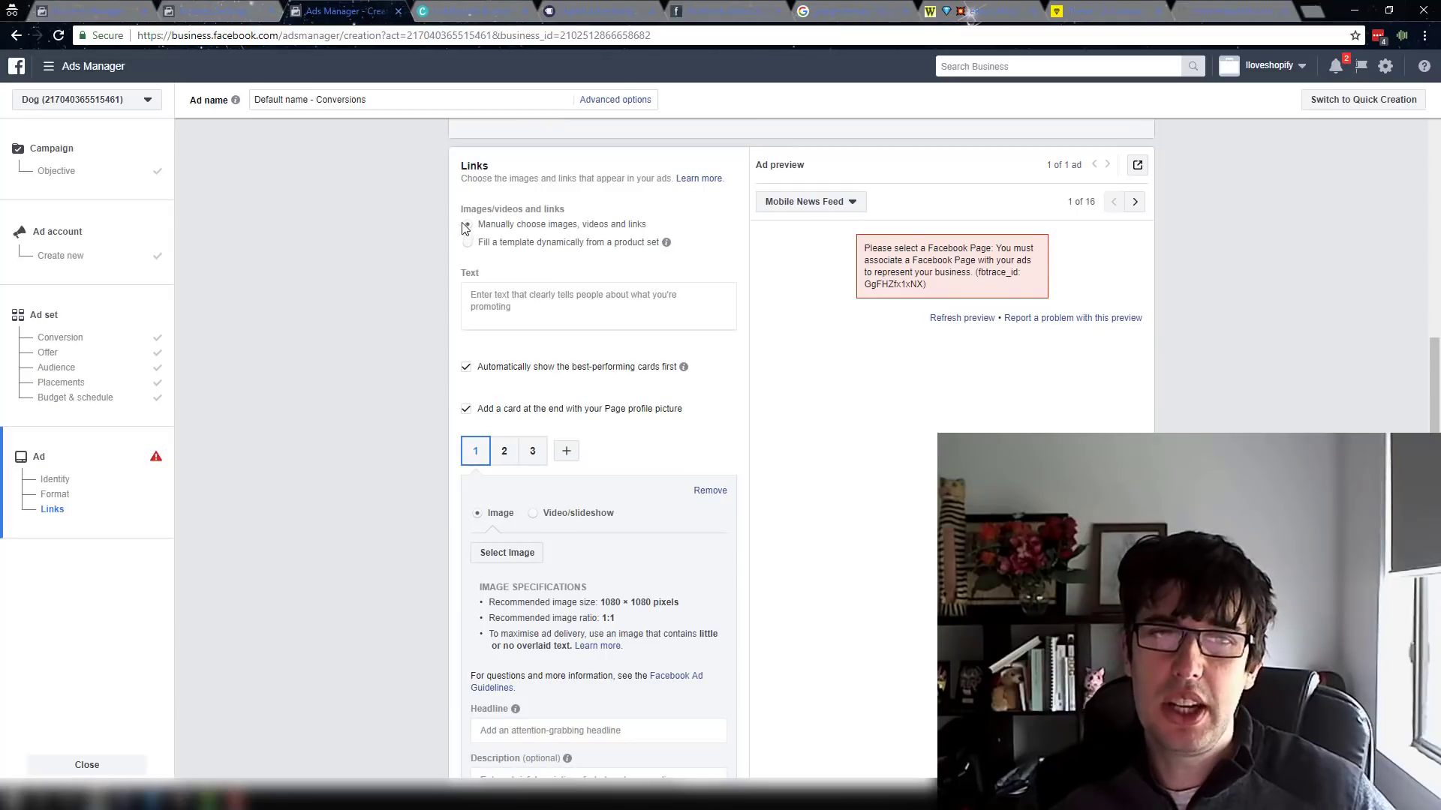
pyautogui.moveTo(505, 229); pyautogui.dragTo(529, 243)
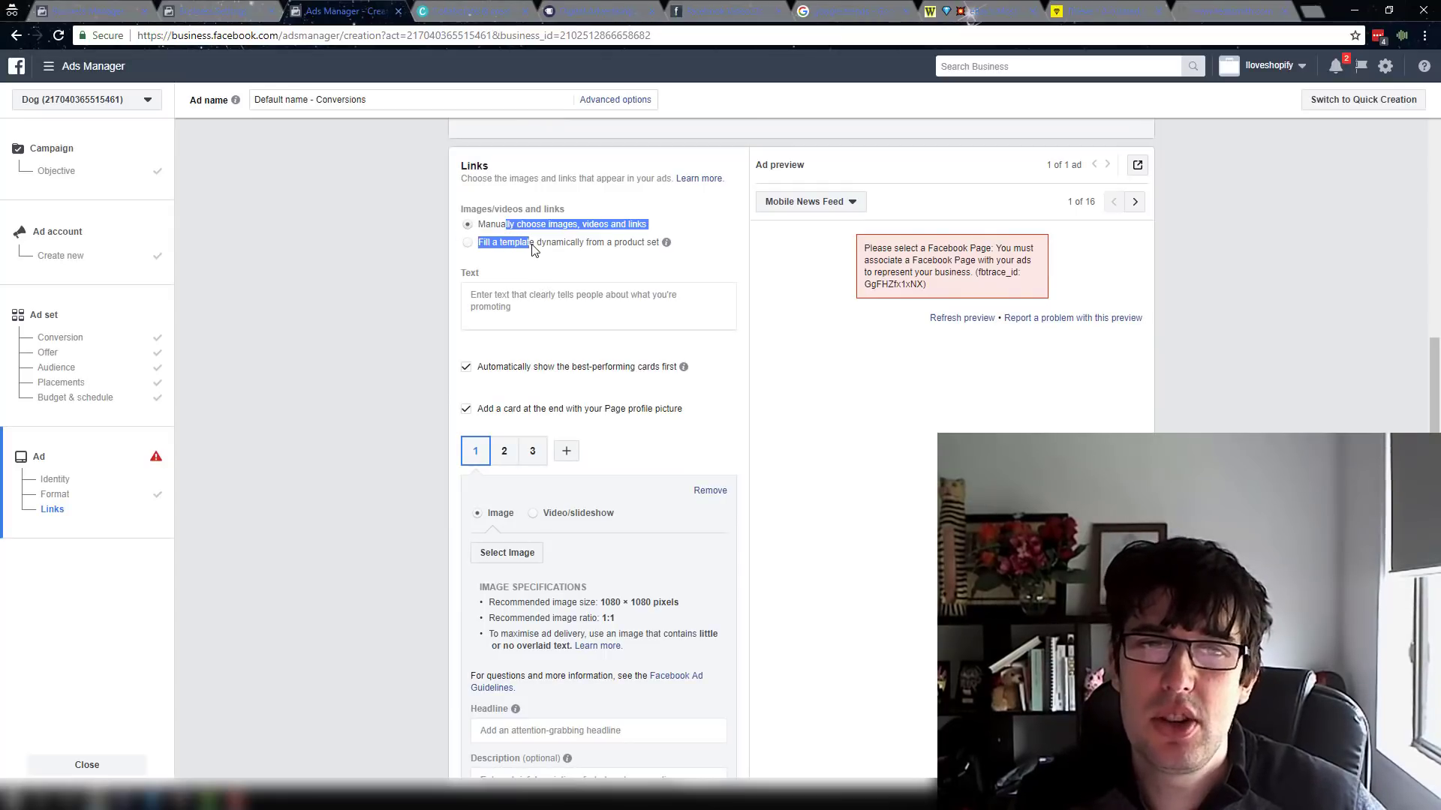
pyautogui.click(546, 247)
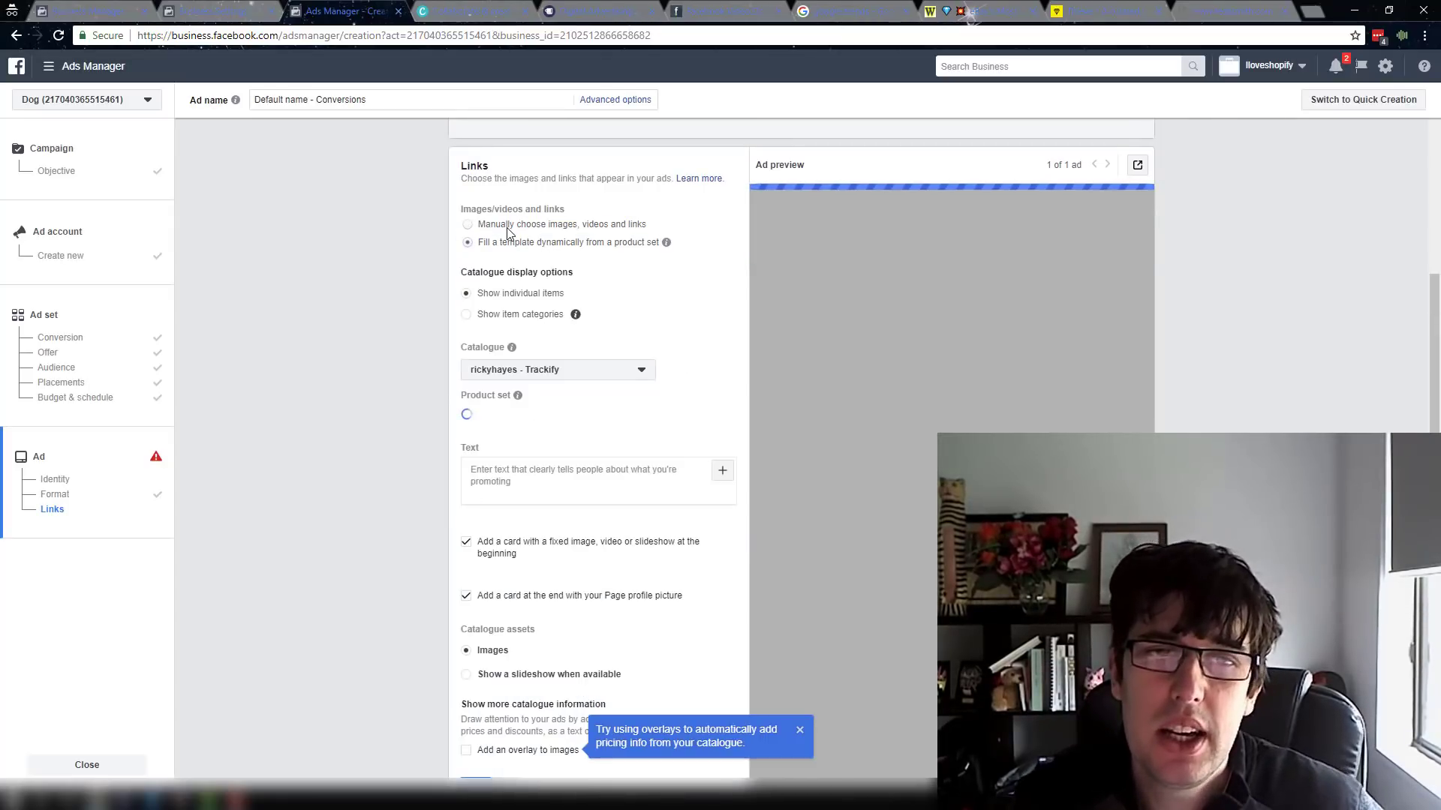
pyautogui.click(507, 227)
pyautogui.click(498, 243)
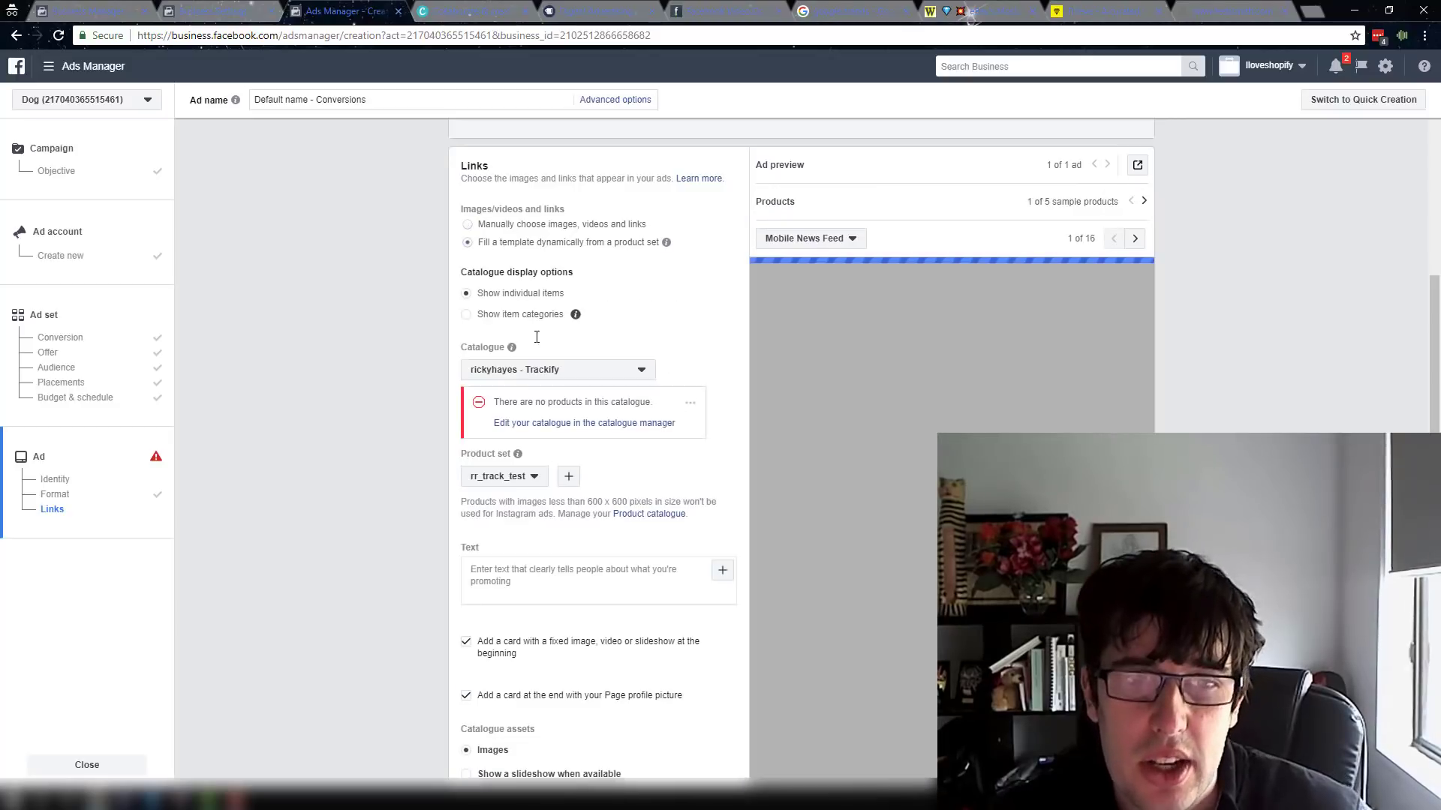
pyautogui.click(530, 379)
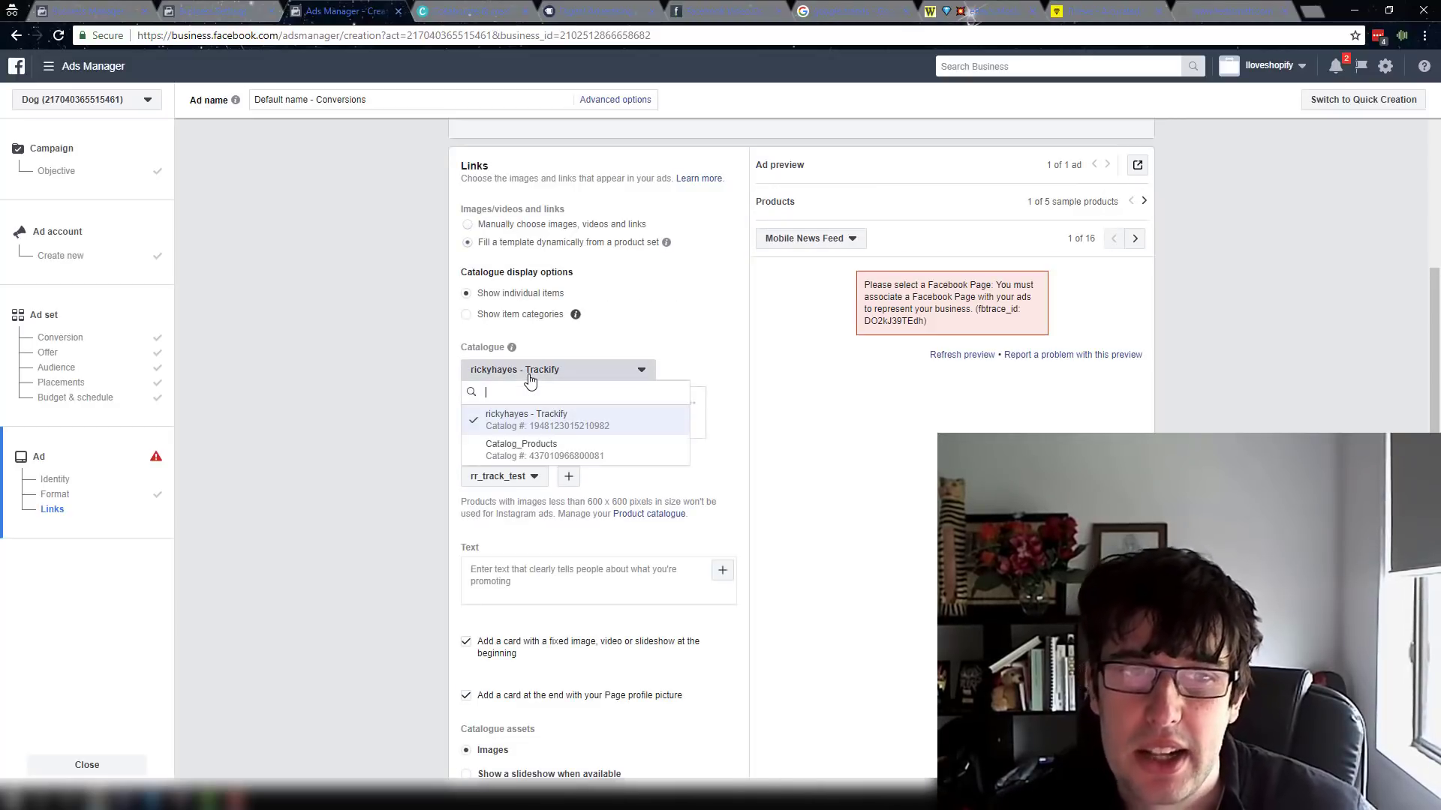
pyautogui.click(545, 447)
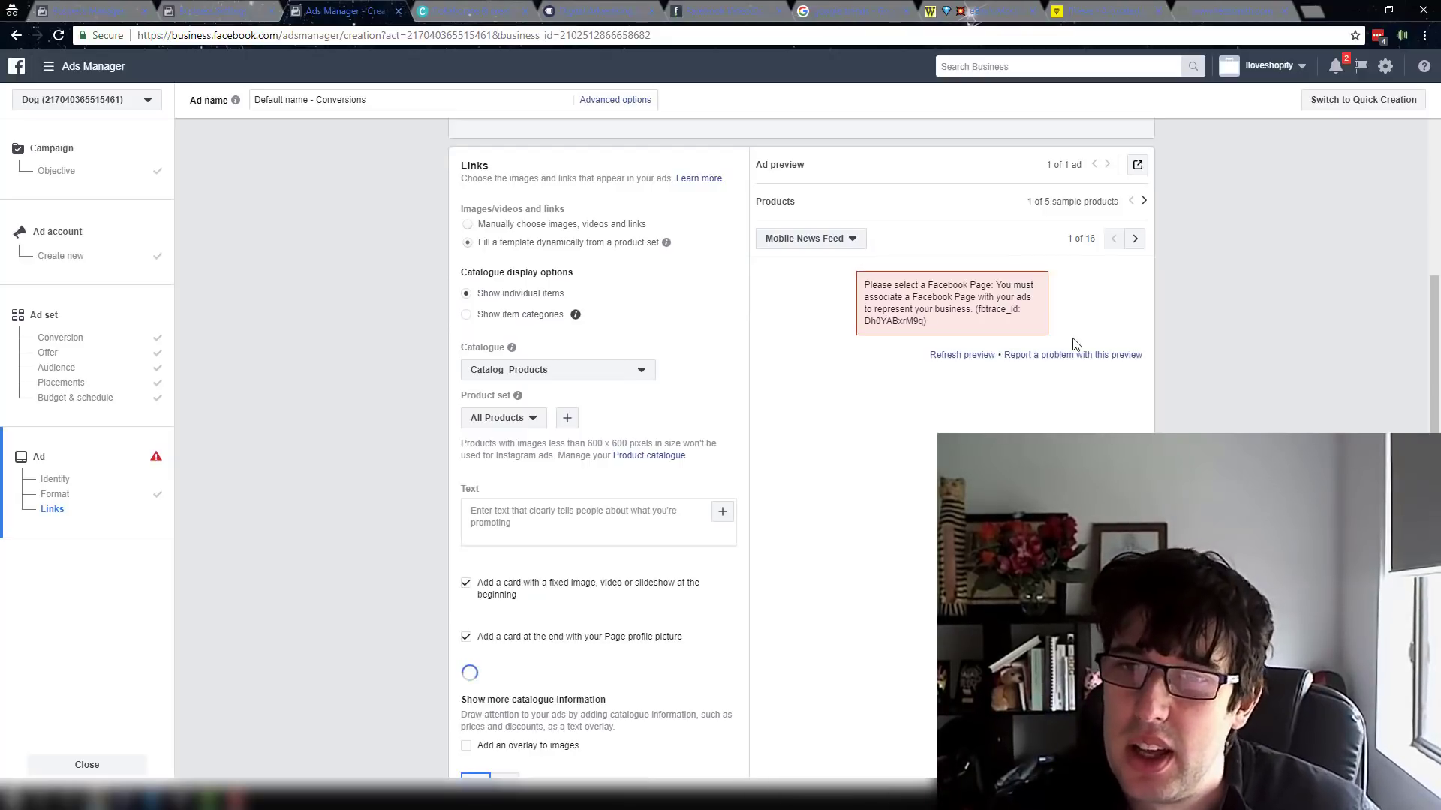
pyautogui.moveTo(953, 286); pyautogui.dragTo(1007, 310)
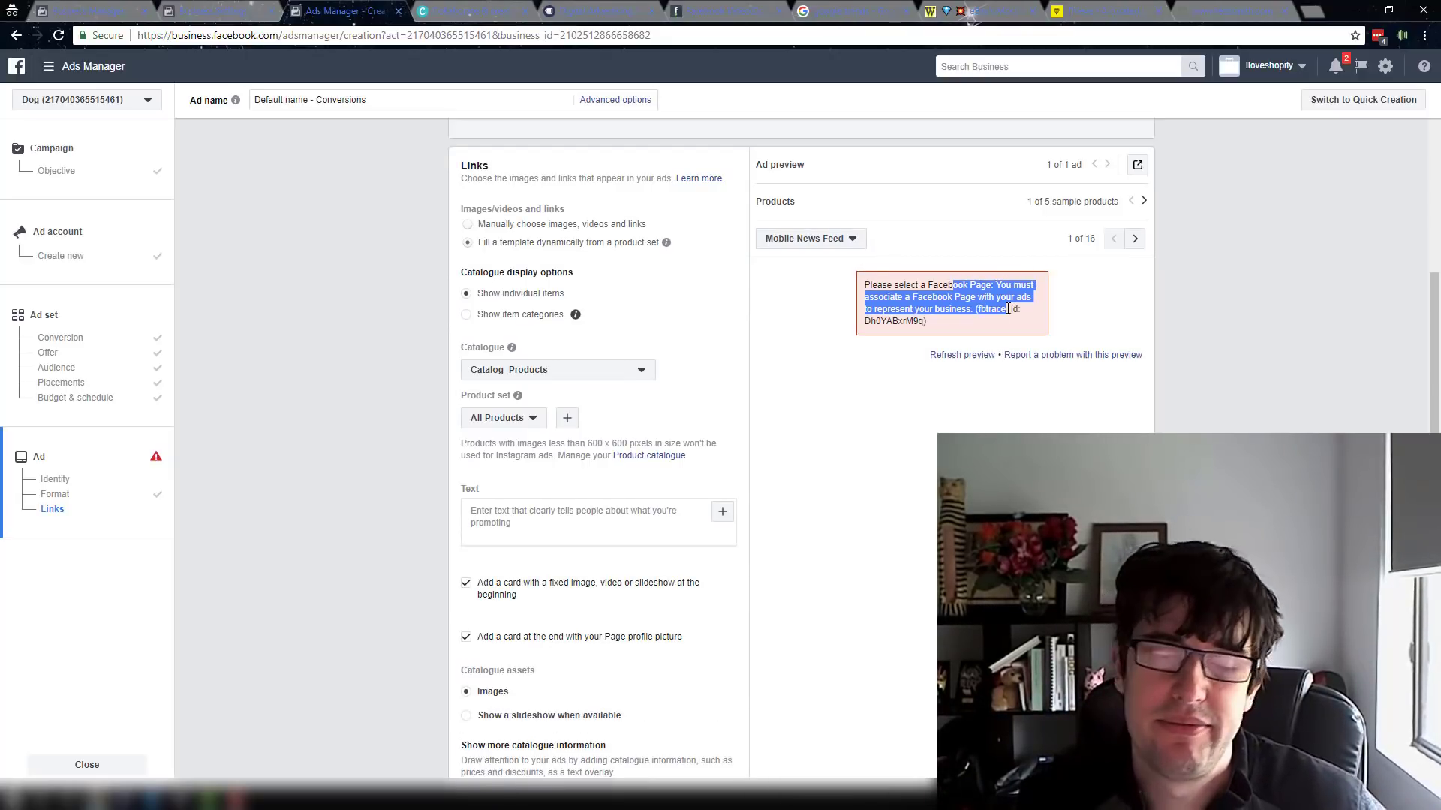
pyautogui.click(469, 226)
# - Enter the placeholder ad text "jskdlfjlksdfjldskfjldskfjlk i am so awesome" and examine the ad preview
pyautogui.click(552, 296)
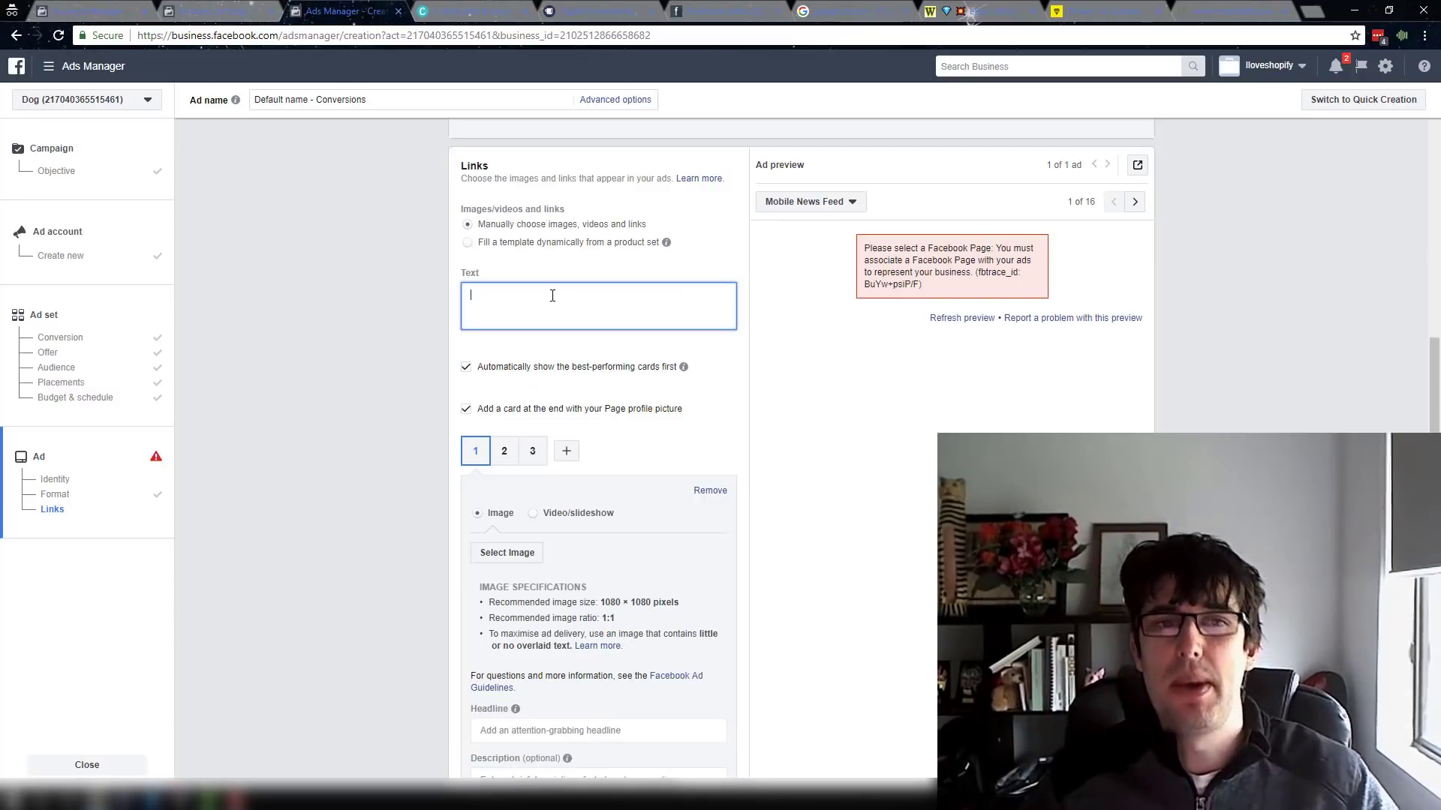
pyautogui.write('jskdlfjlksdfjldsk')
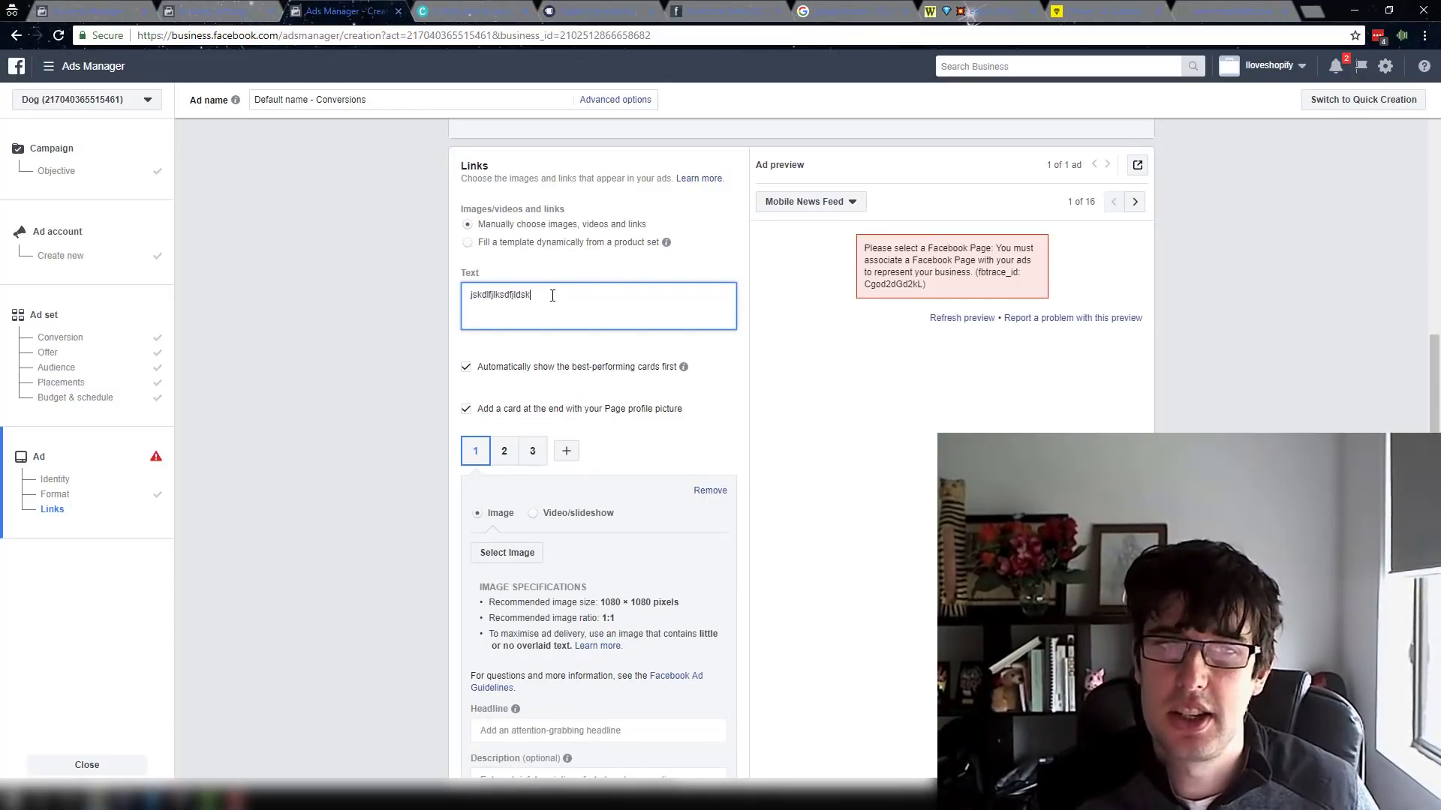
pyautogui.write('fjldskfjlk i am s')
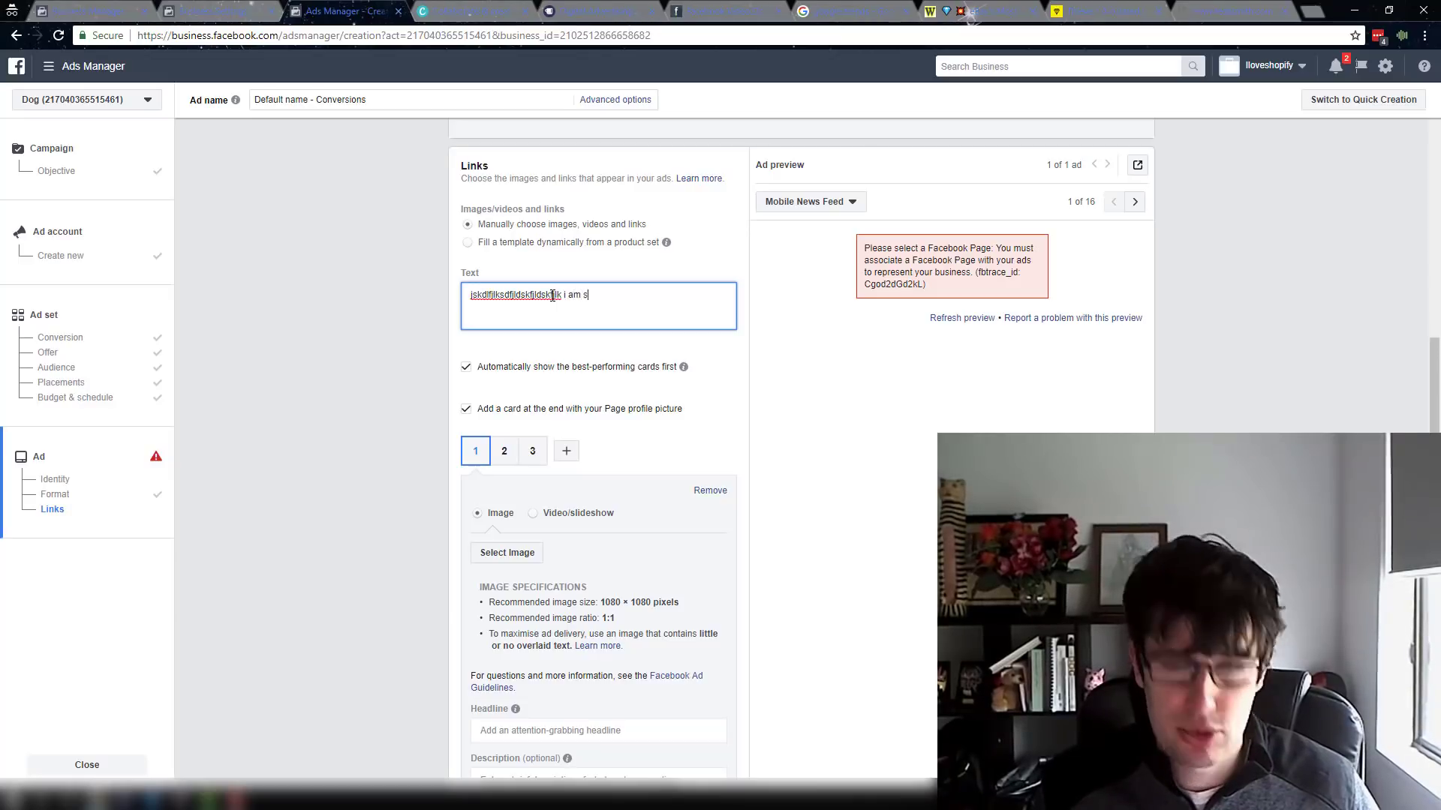
pyautogui.write('o awesome')
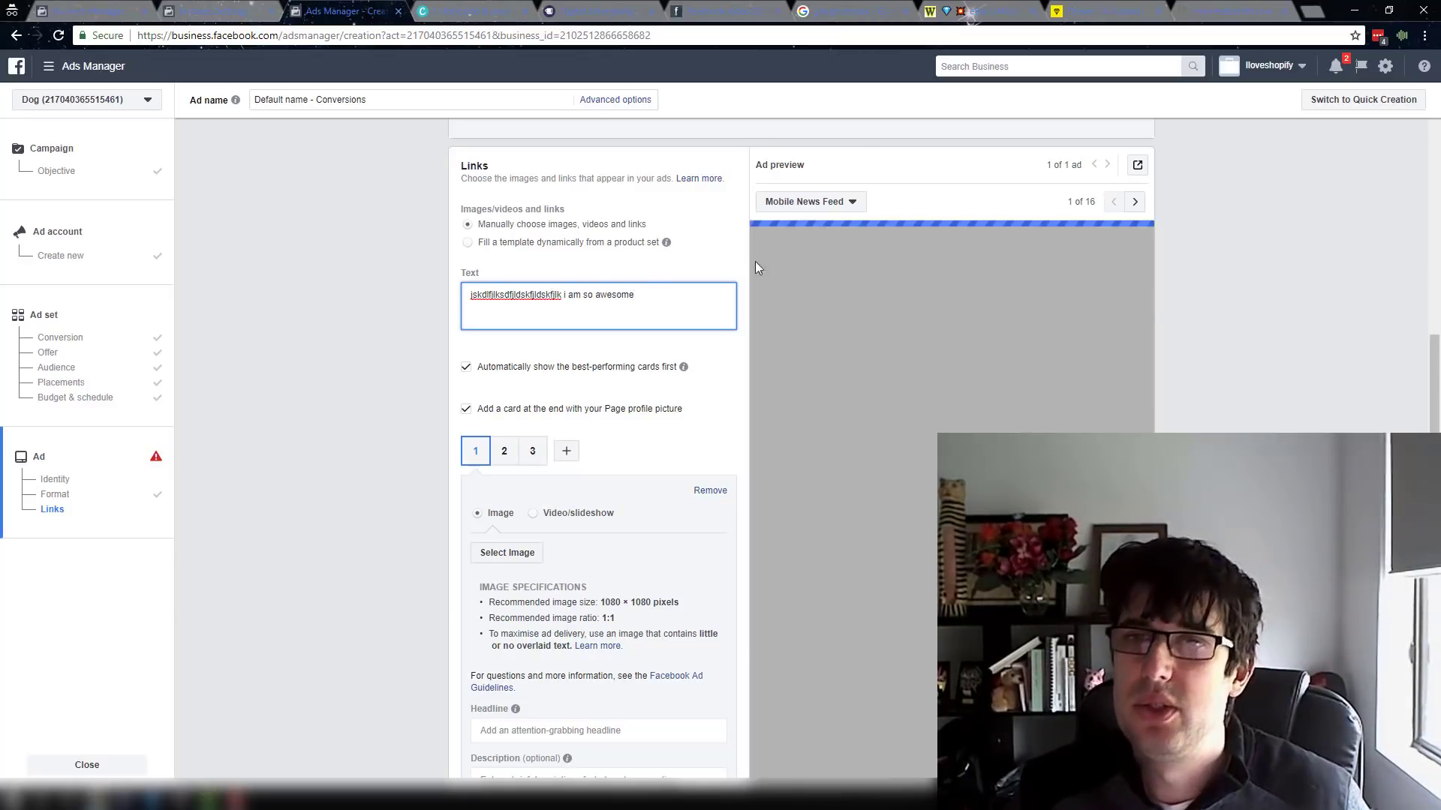
pyautogui.moveTo(952, 293); pyautogui.dragTo(864, 258)
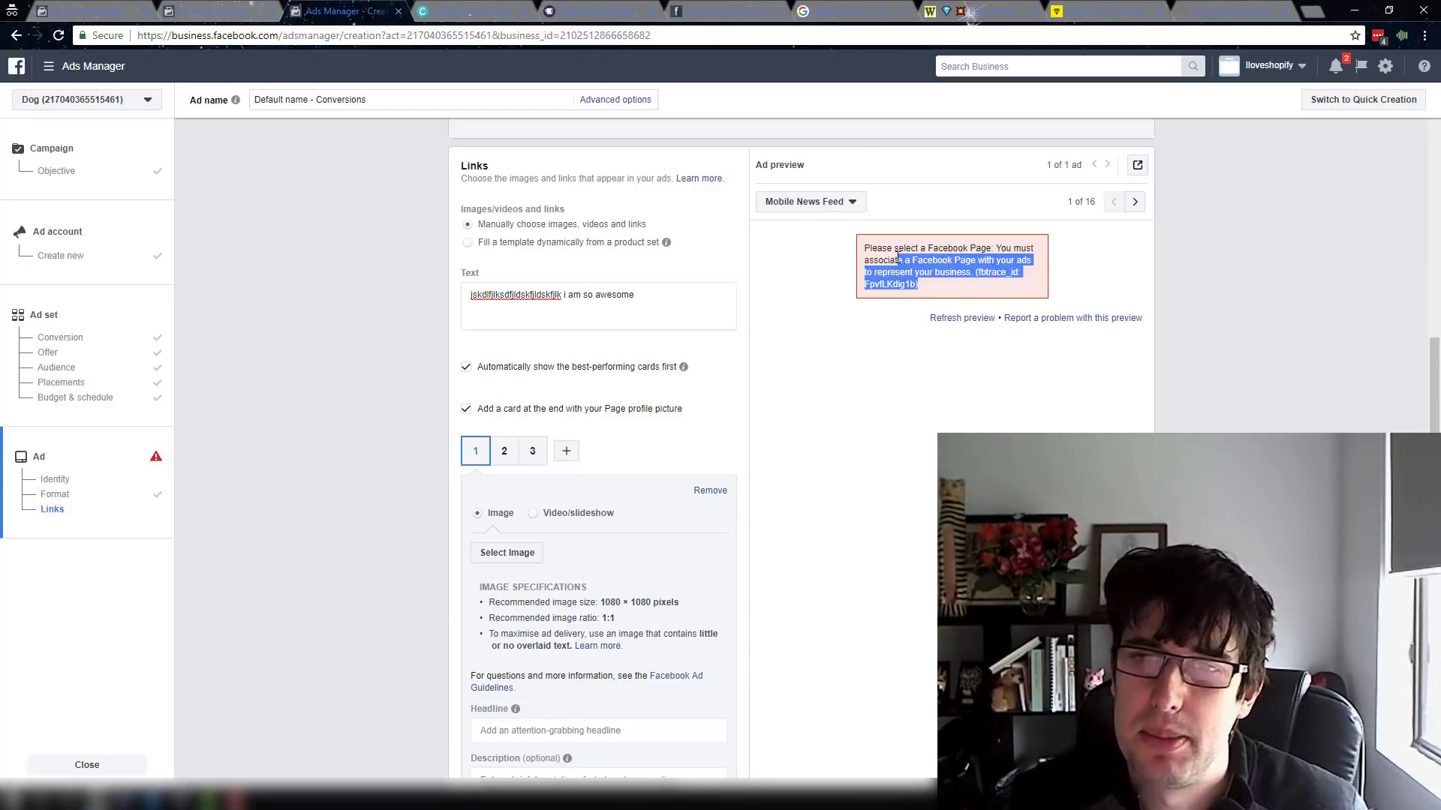
# - Compare the Mobile and Desktop News Feed ad previews and look through the list of available preview placements
pyautogui.click(1134, 201)
pyautogui.click(1134, 201)
pyautogui.click(1114, 201)
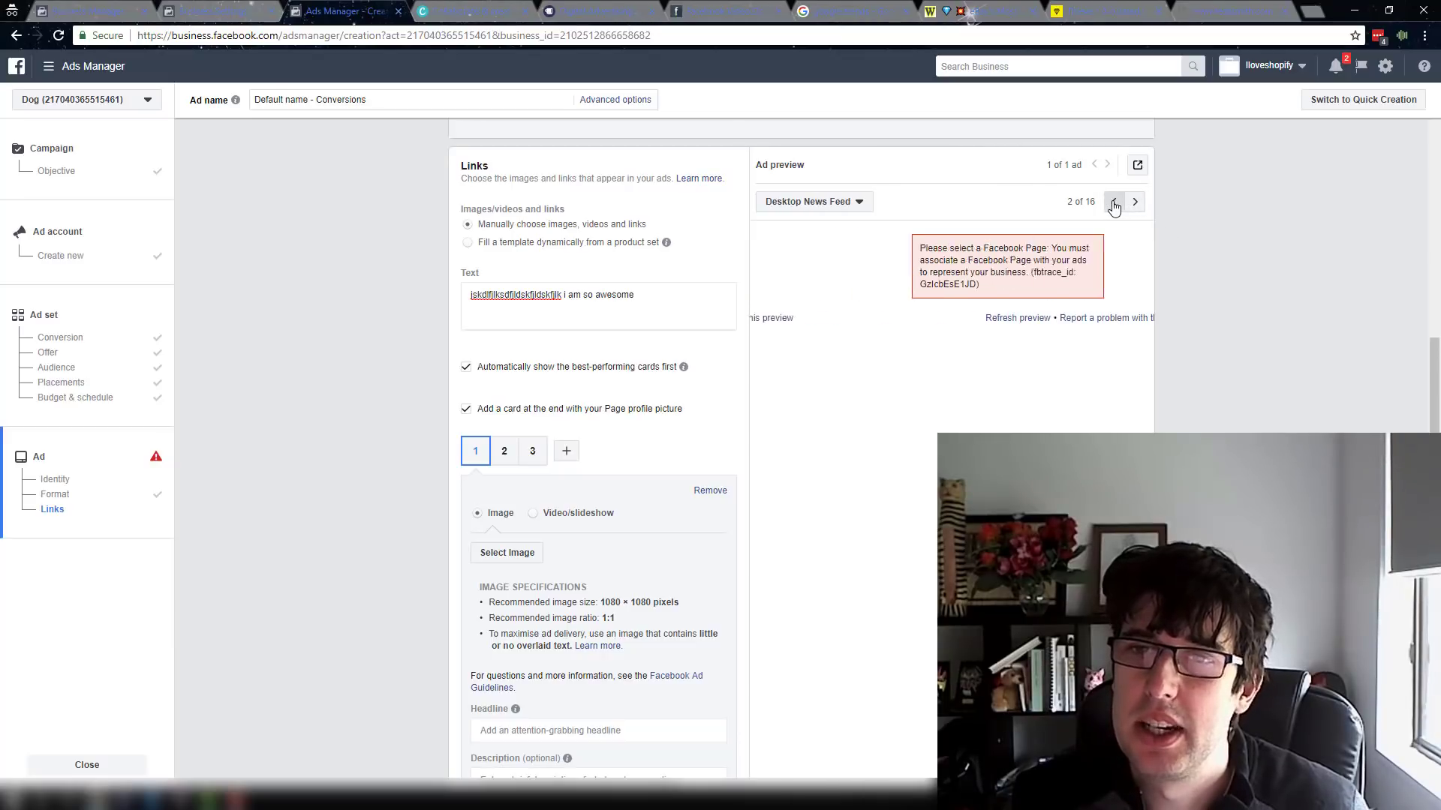
pyautogui.click(1114, 201)
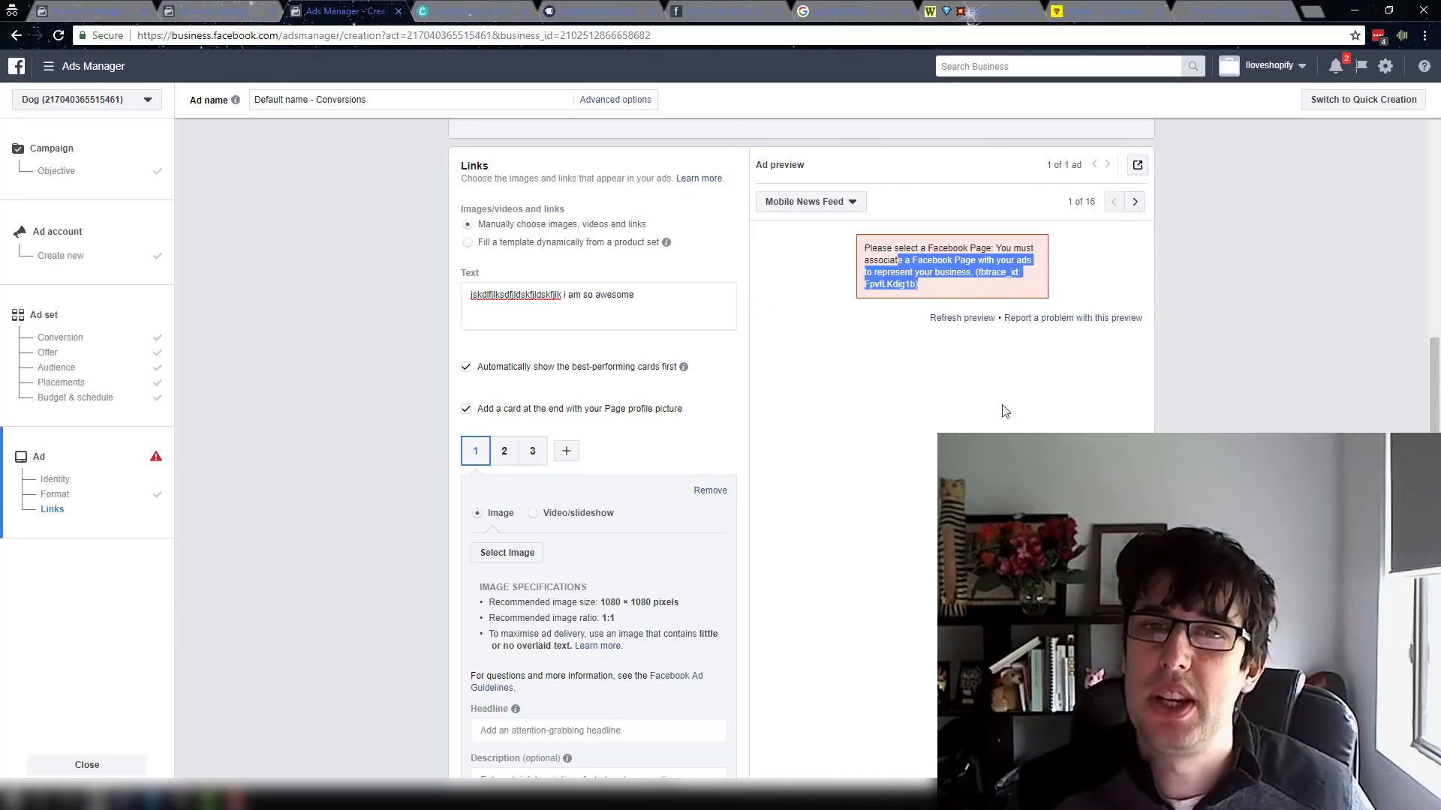
pyautogui.click(818, 200)
pyautogui.scroll(-3, 842, 306)
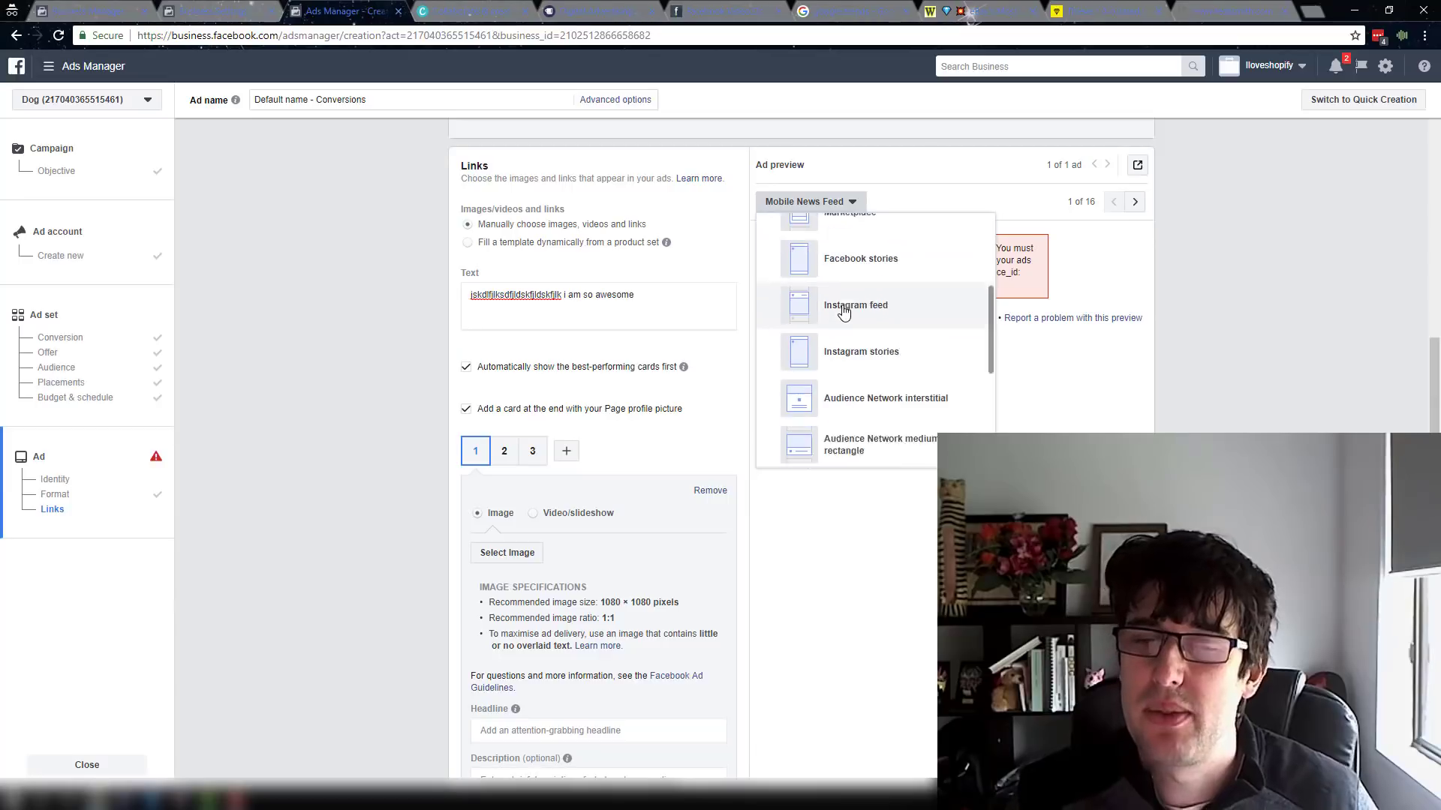
pyautogui.scroll(-6, 870, 363)
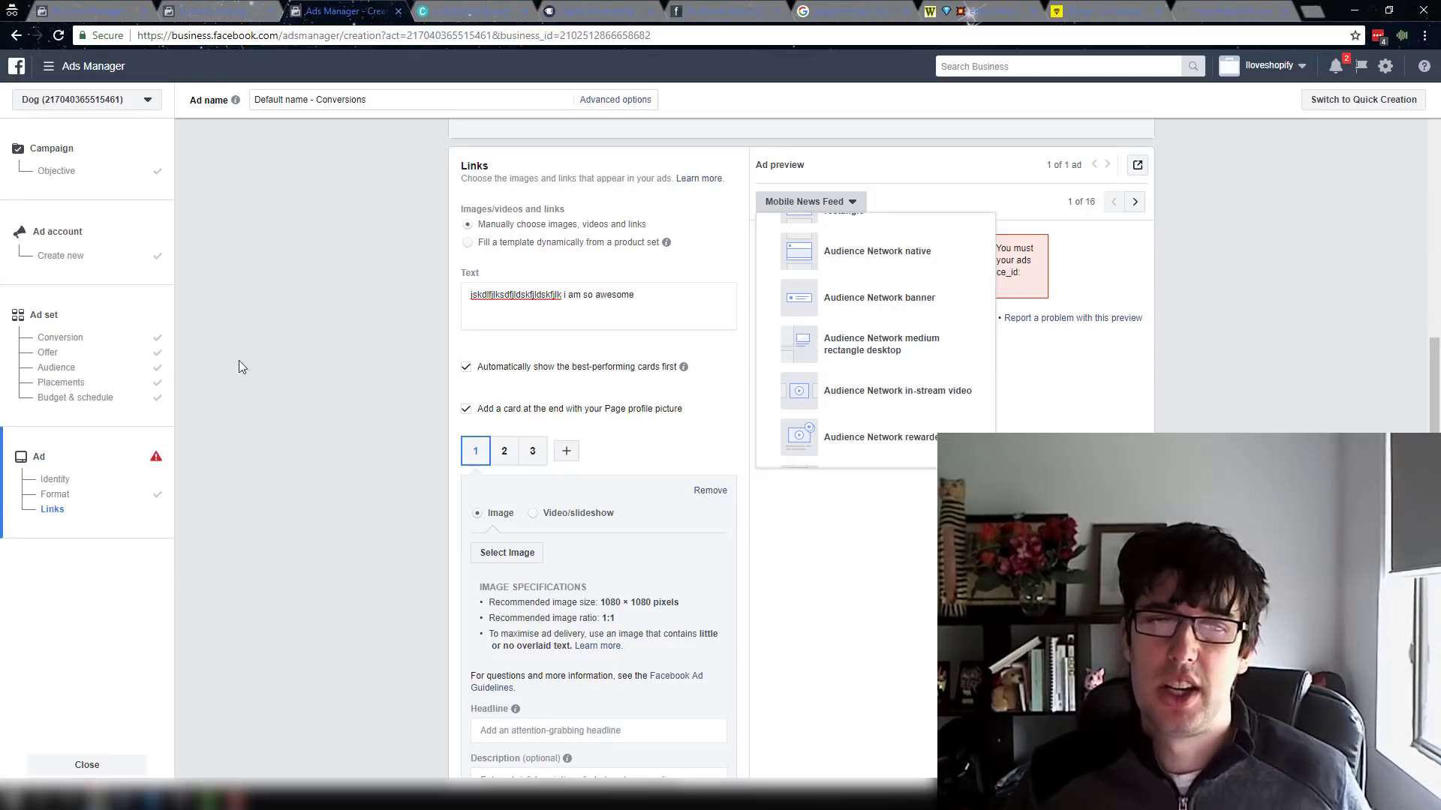
pyautogui.click(290, 407)
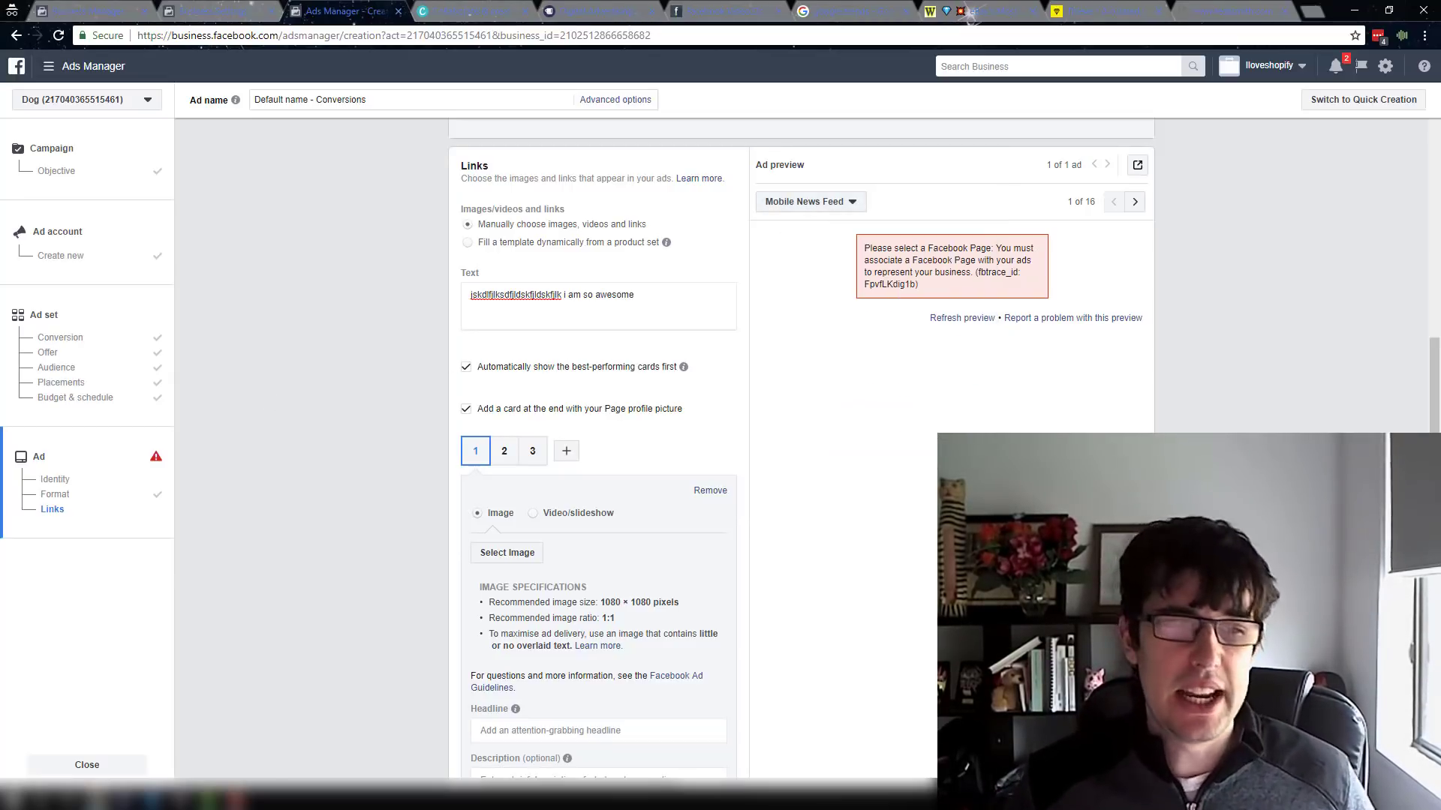
# - Enter "awesome dog collar" as the headline of the first carousel card
pyautogui.scroll(-1, 362, 457)
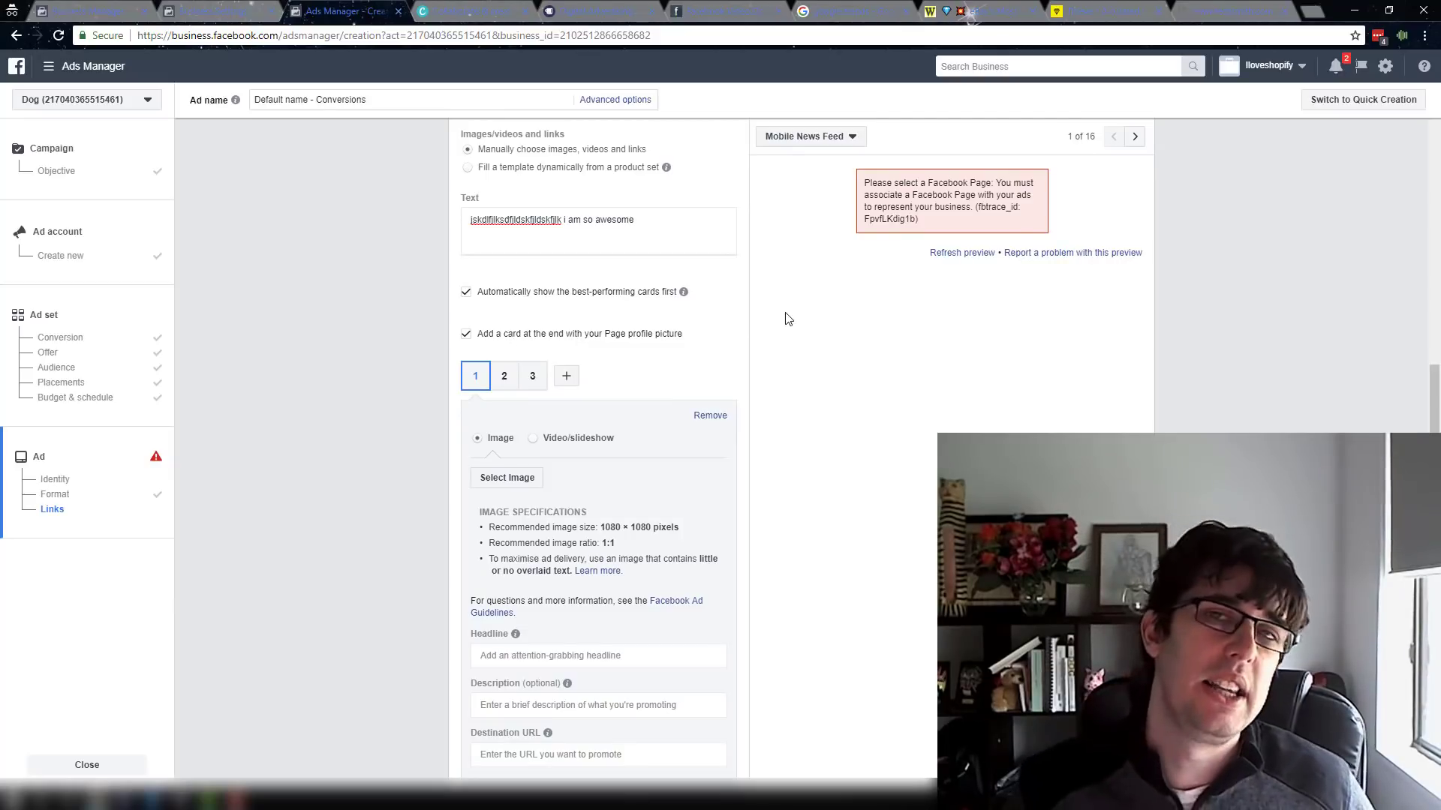
pyautogui.scroll(-2, 785, 315)
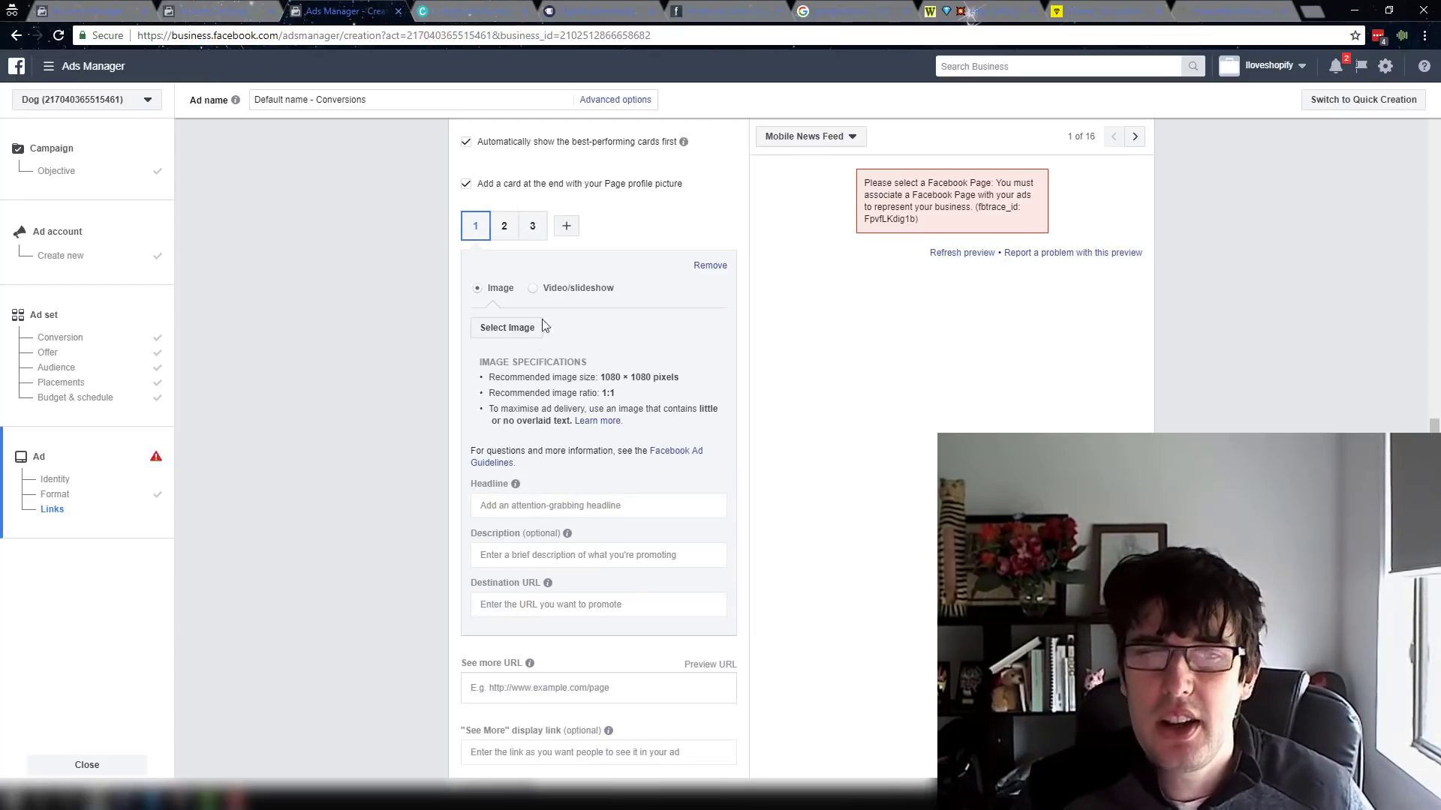
pyautogui.click(537, 508)
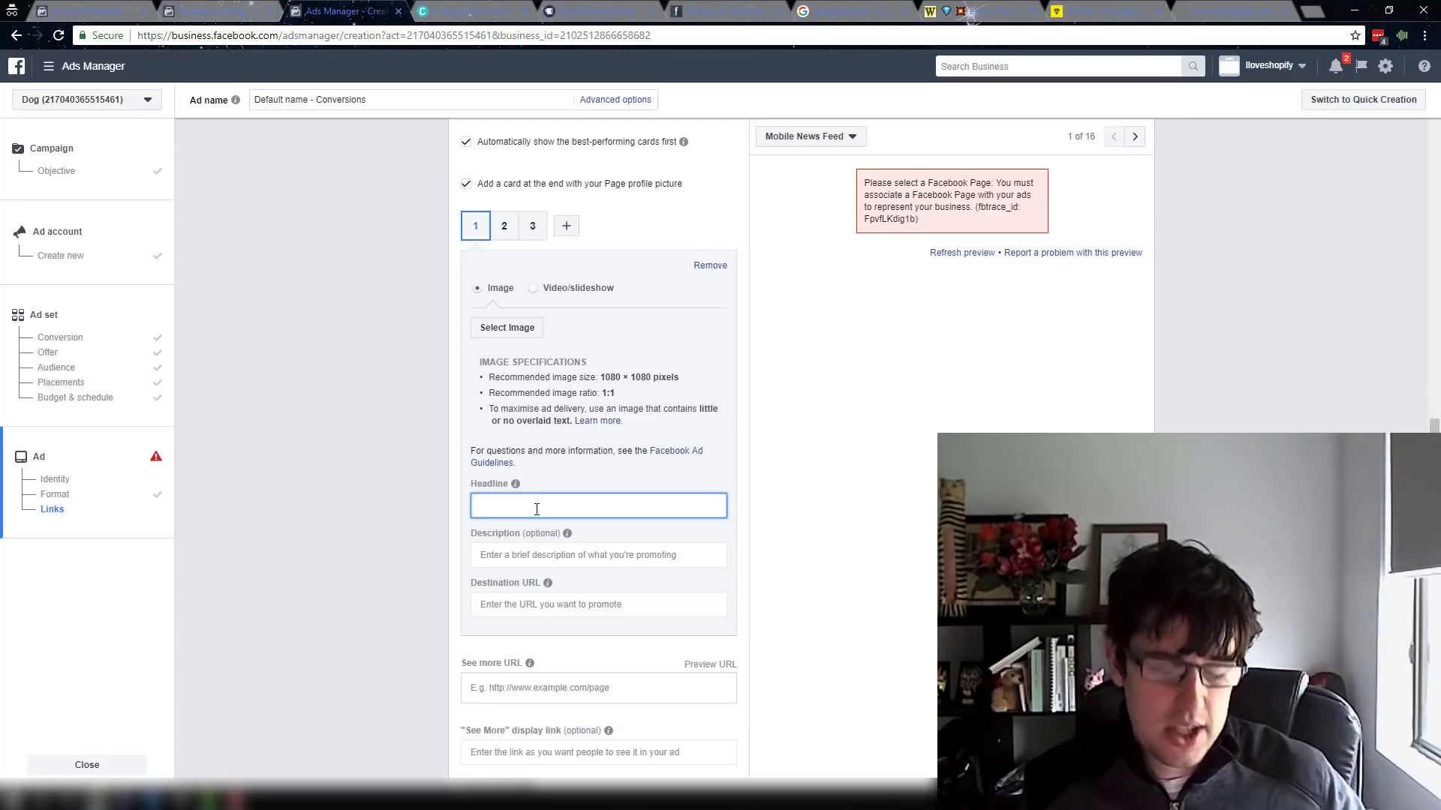
pyautogui.write('a')
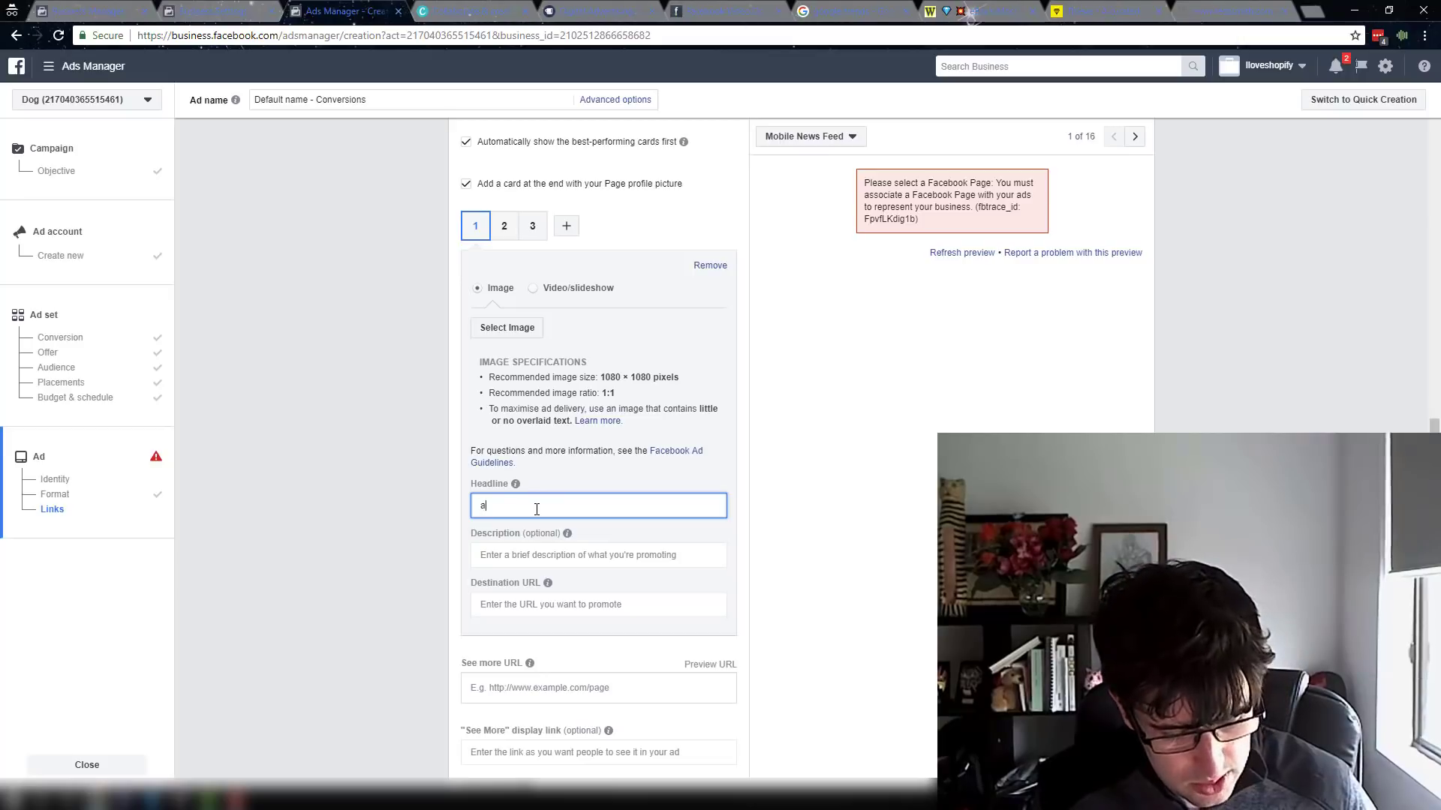
pyautogui.write('wesome dog collar')
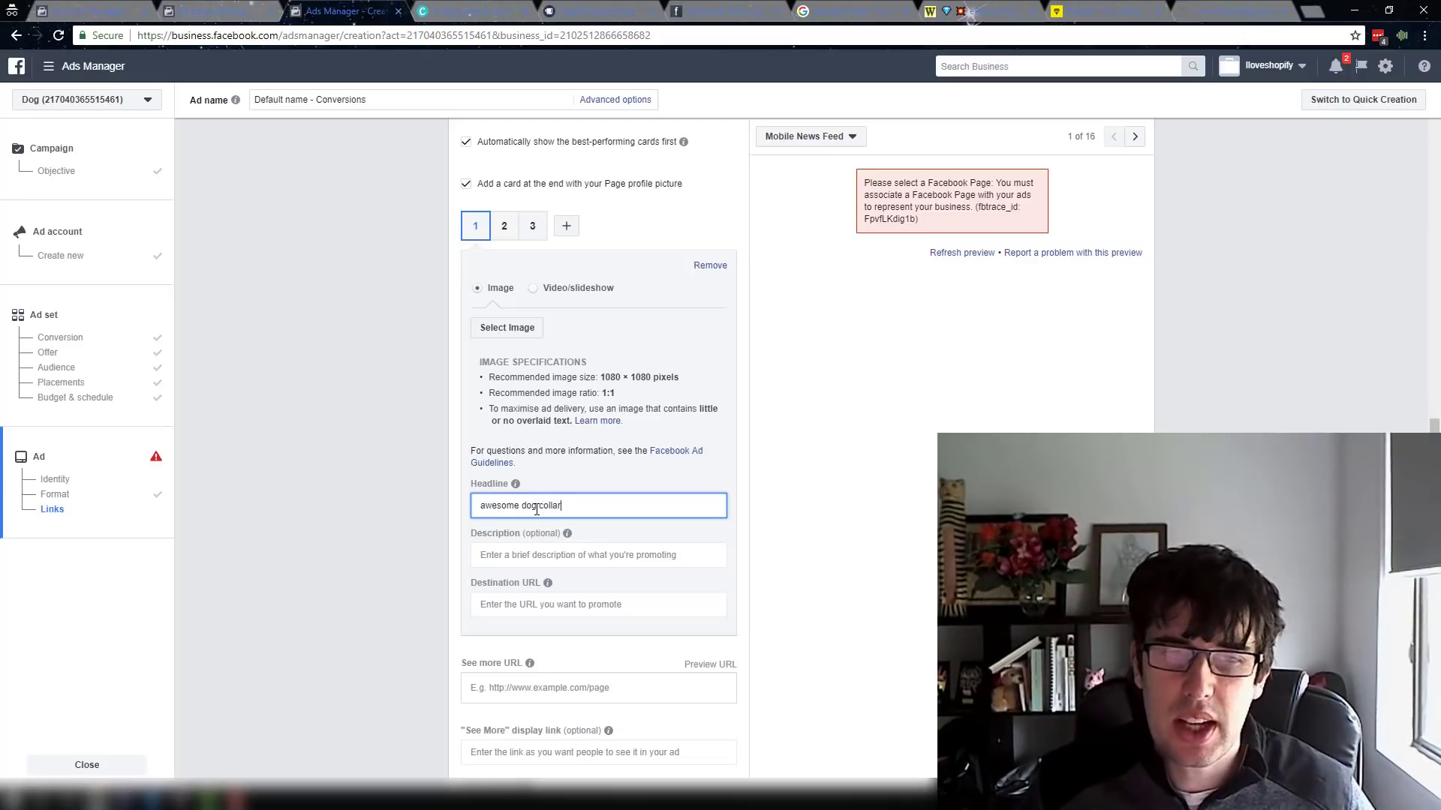
# - Enter "50% OFF Plus FREE Shipping" as the description of the first carousel card
pyautogui.click(530, 555)
pyautogui.write('50')
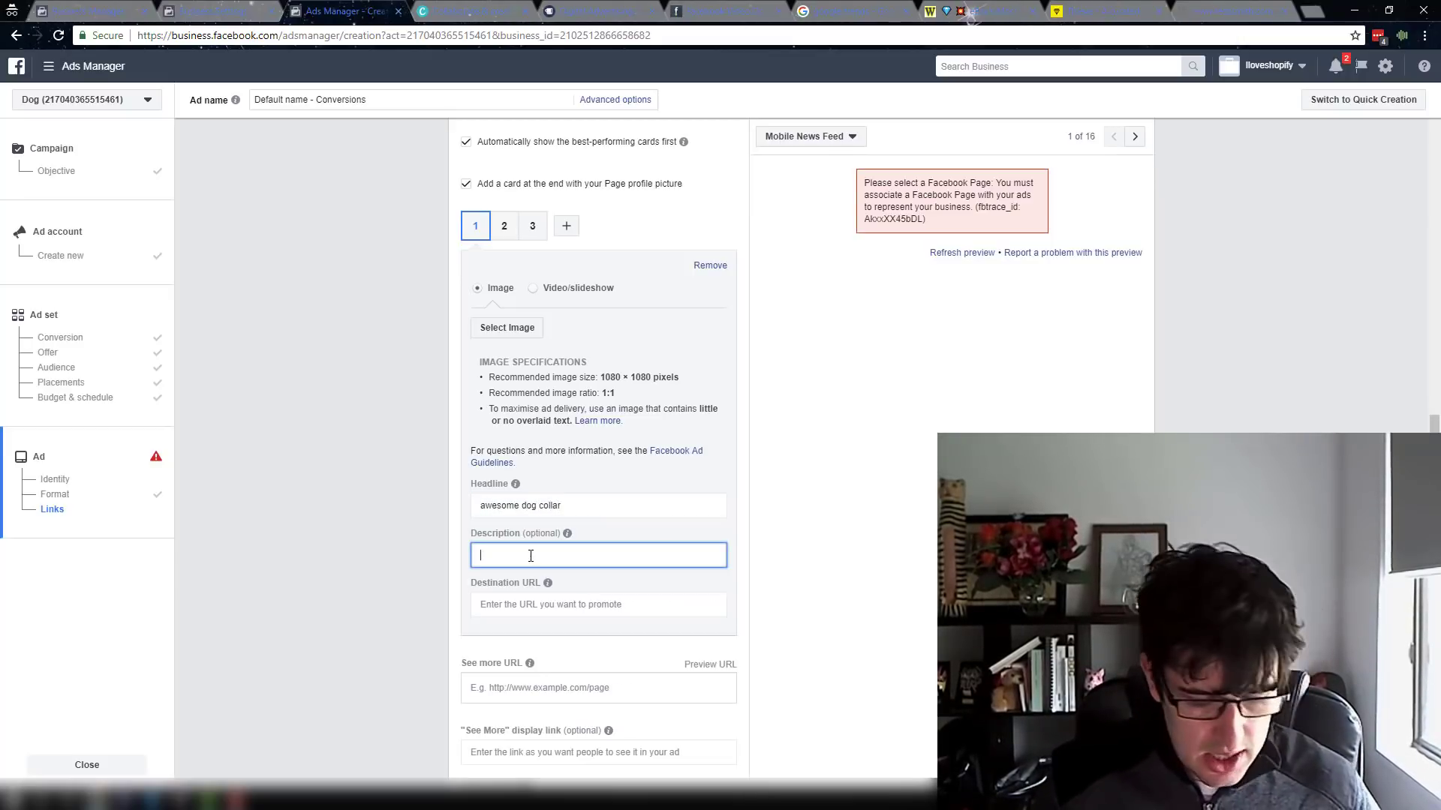
pyautogui.write('% OF')
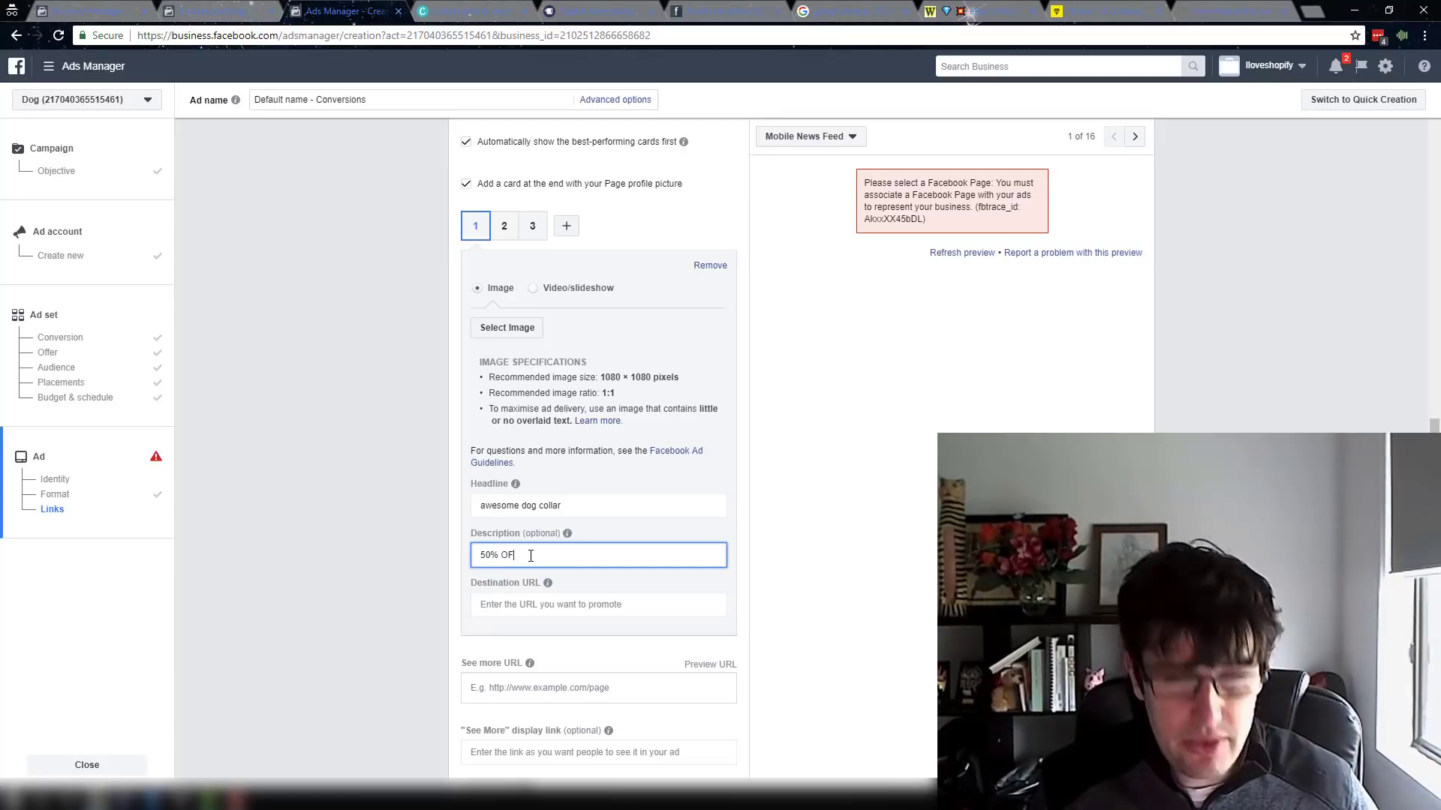
pyautogui.write('F Plus FREE')
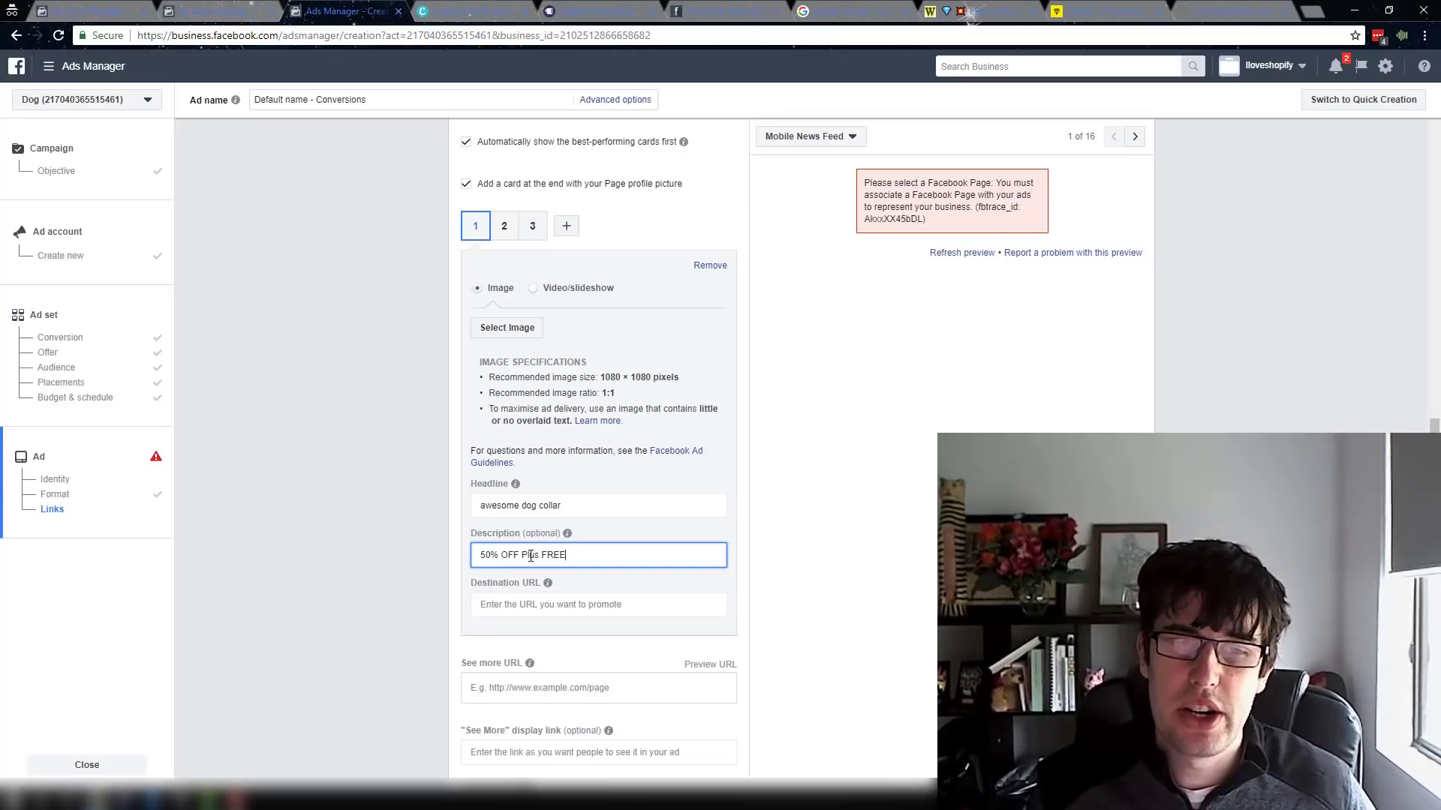
pyautogui.write(' Shipping')
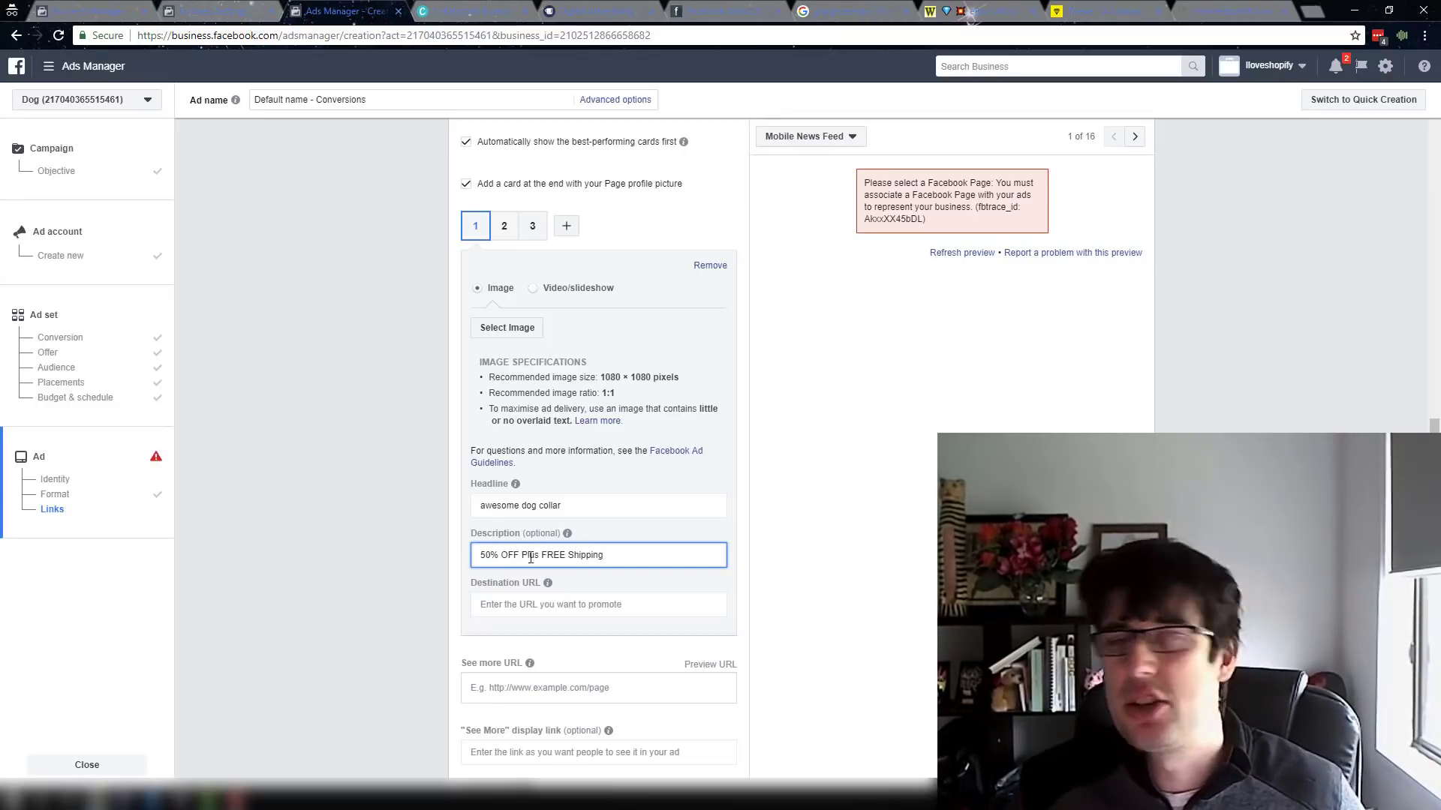
pyautogui.press('Tab')
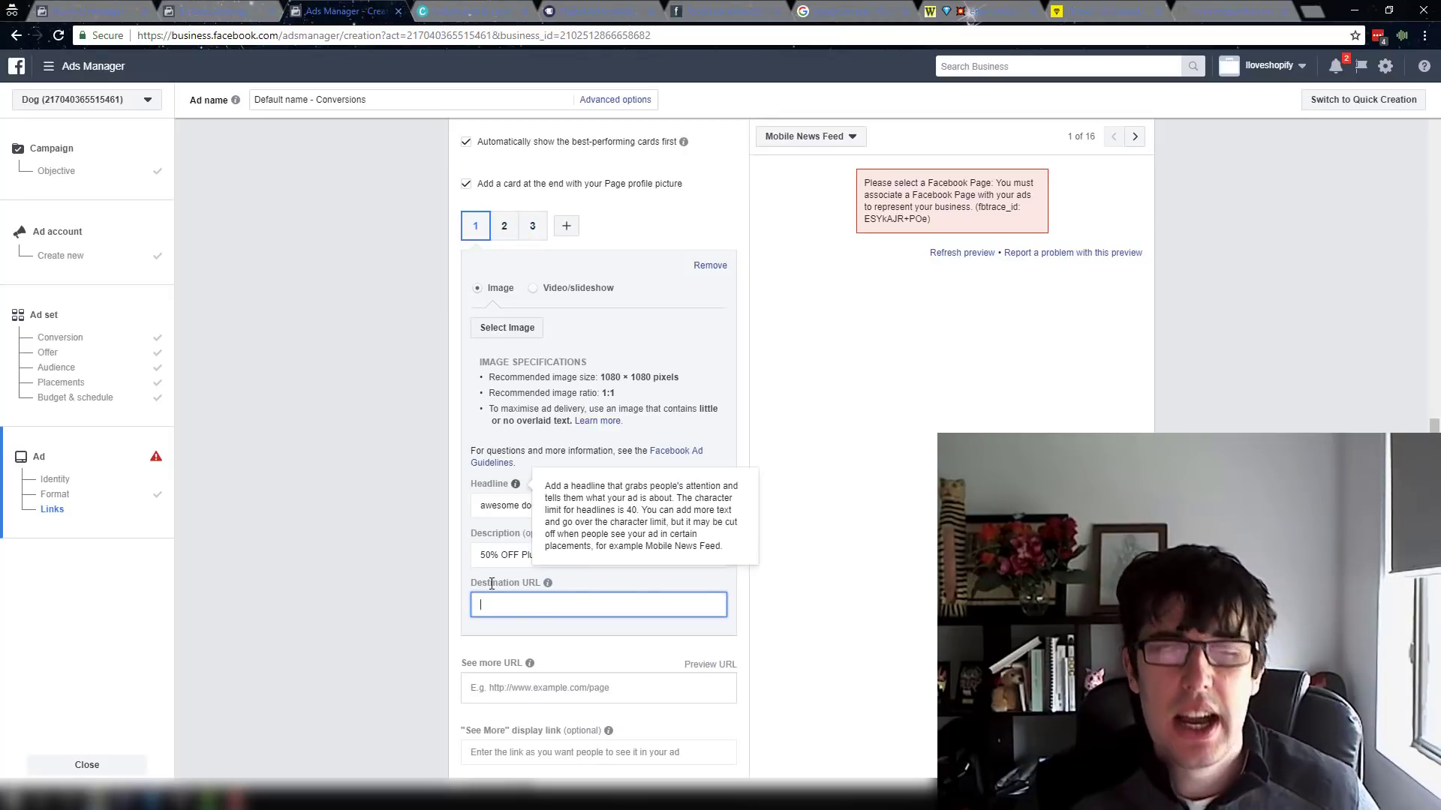
# - Exclude the end card showing the Page profile picture from the carousel
pyautogui.moveTo(491, 585)
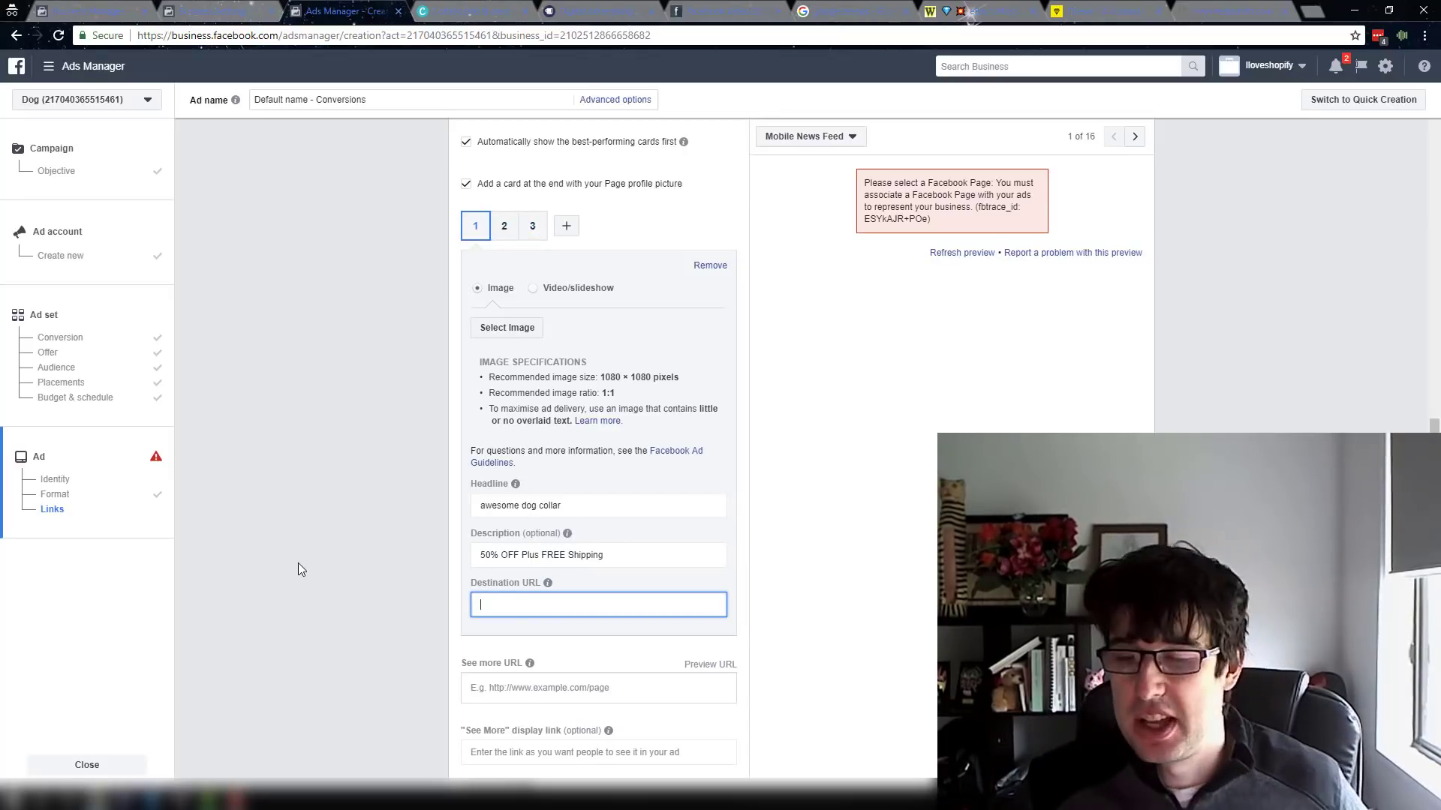
pyautogui.scroll(-4, 299, 562)
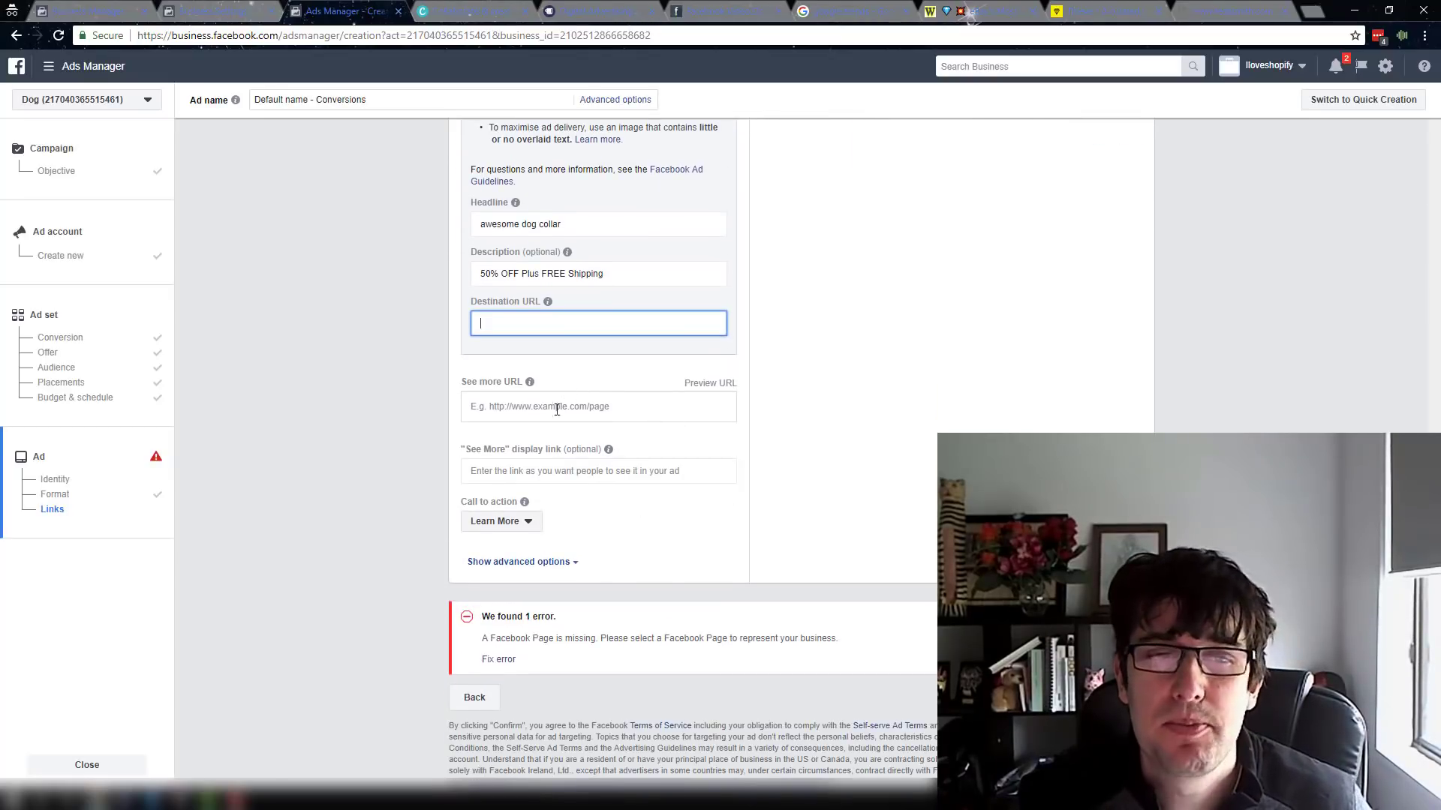
pyautogui.click(568, 406)
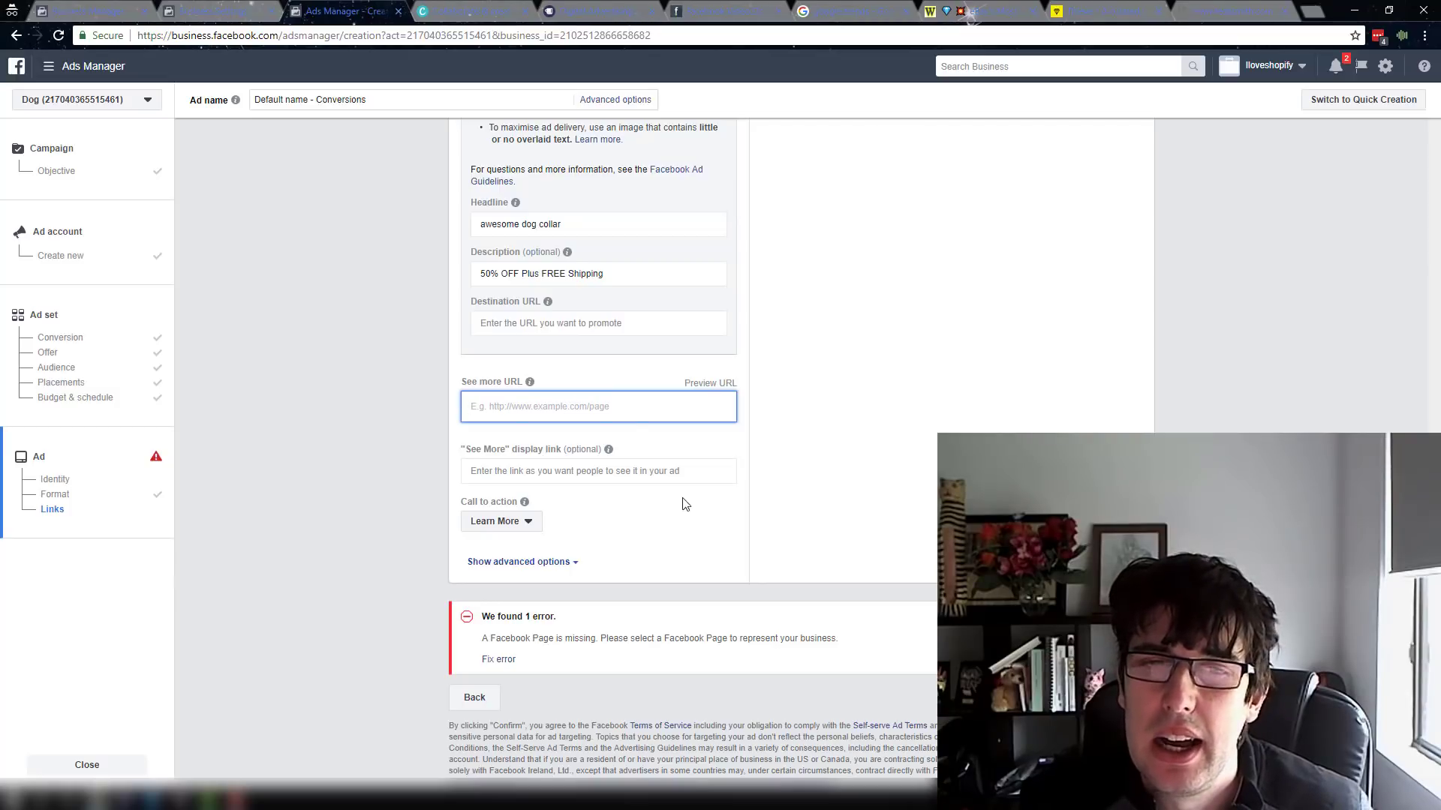
pyautogui.scroll(5, 713, 405)
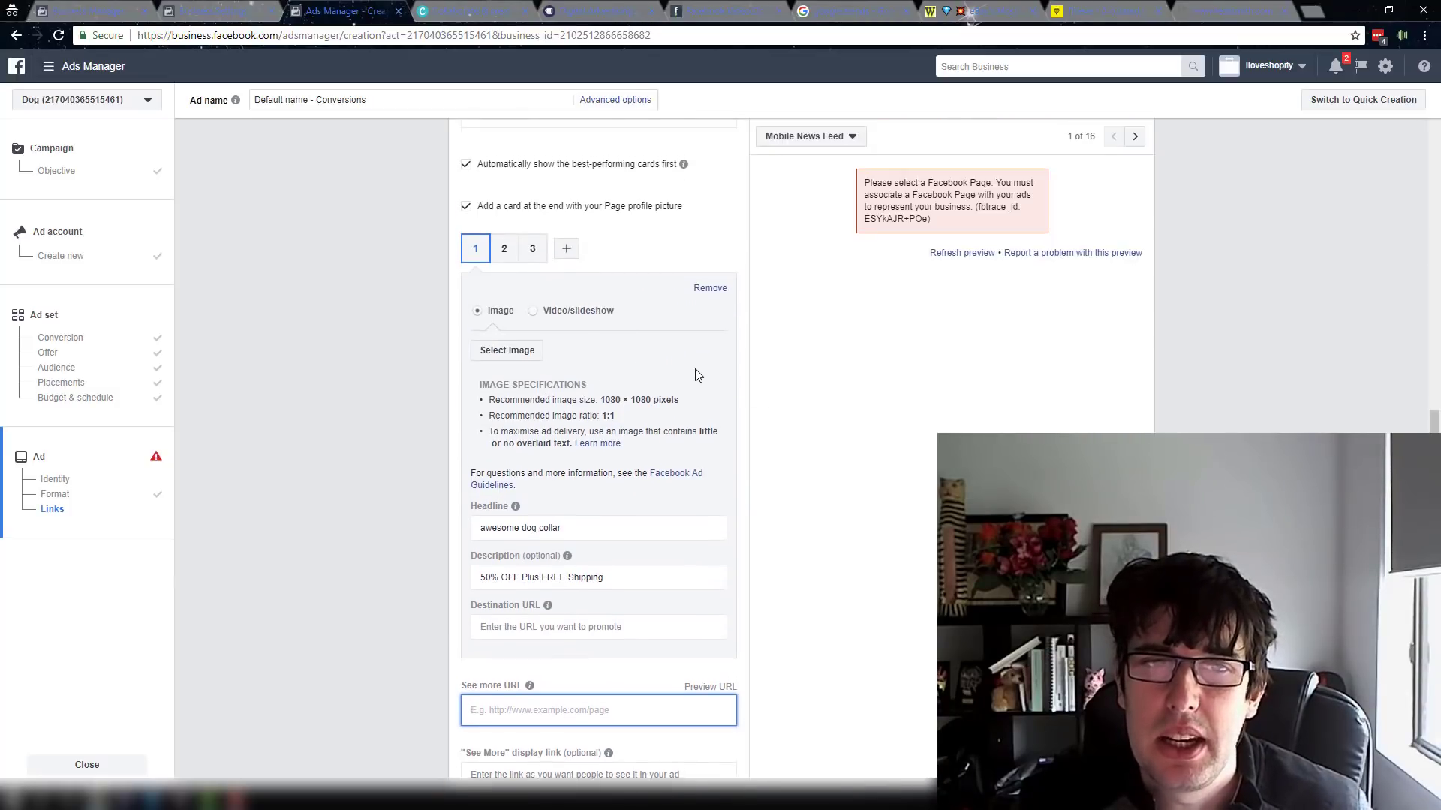
pyautogui.click(687, 286)
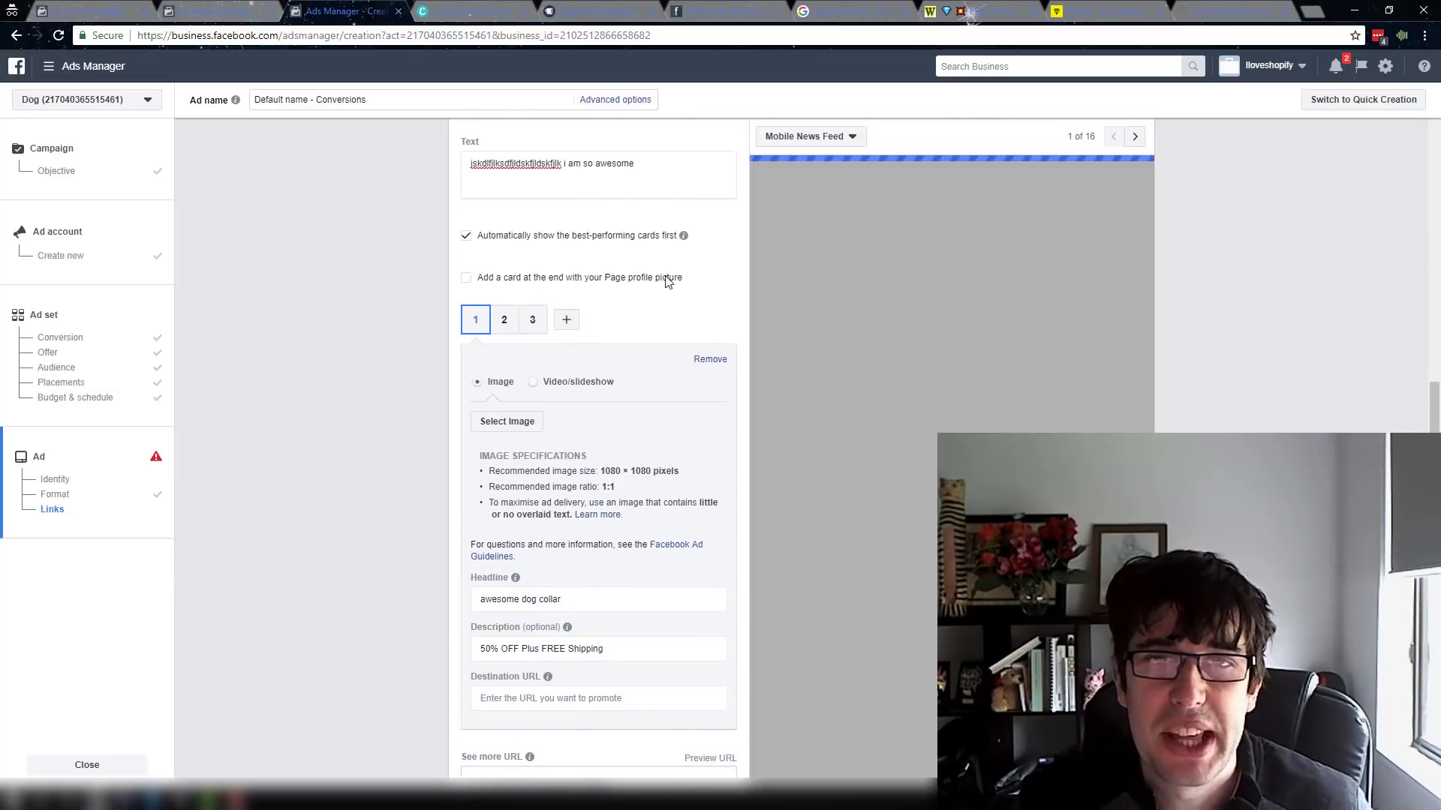
# - Examine the "See More" display link setting and browse the call-to-action options, keeping Learn More
pyautogui.scroll(-3, 558, 525)
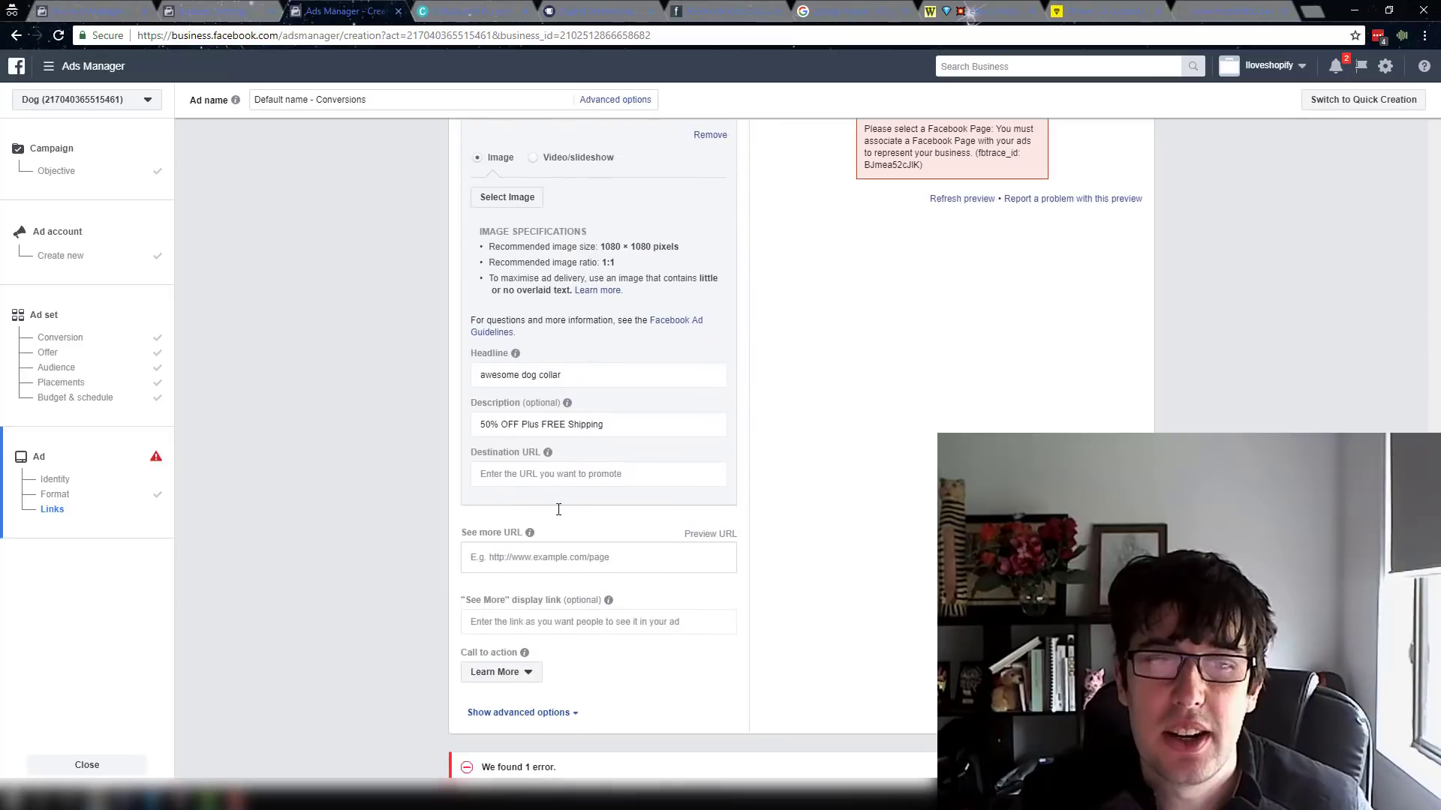
pyautogui.click(526, 621)
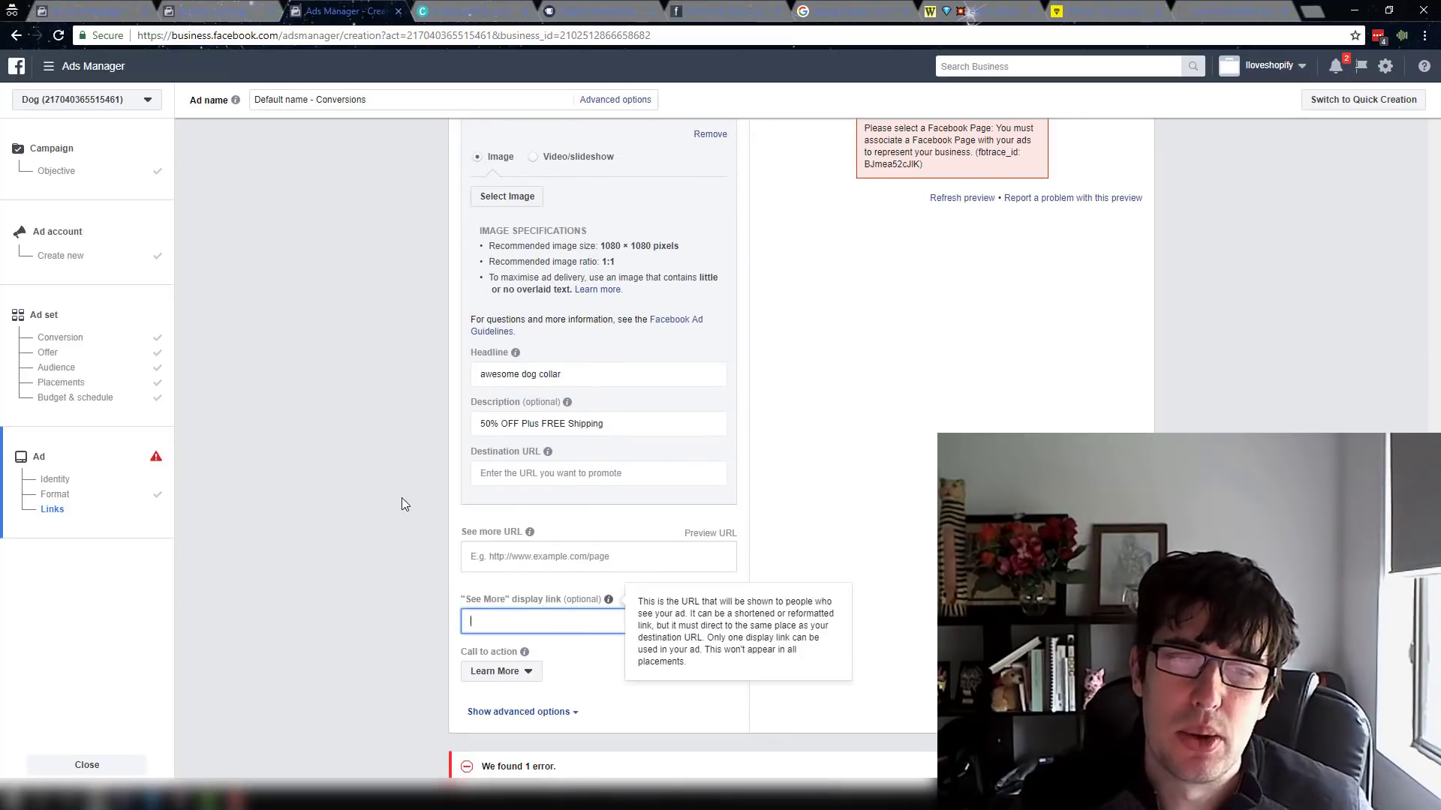
pyautogui.scroll(-2, 402, 498)
pyautogui.click(478, 523)
pyautogui.moveTo(524, 503)
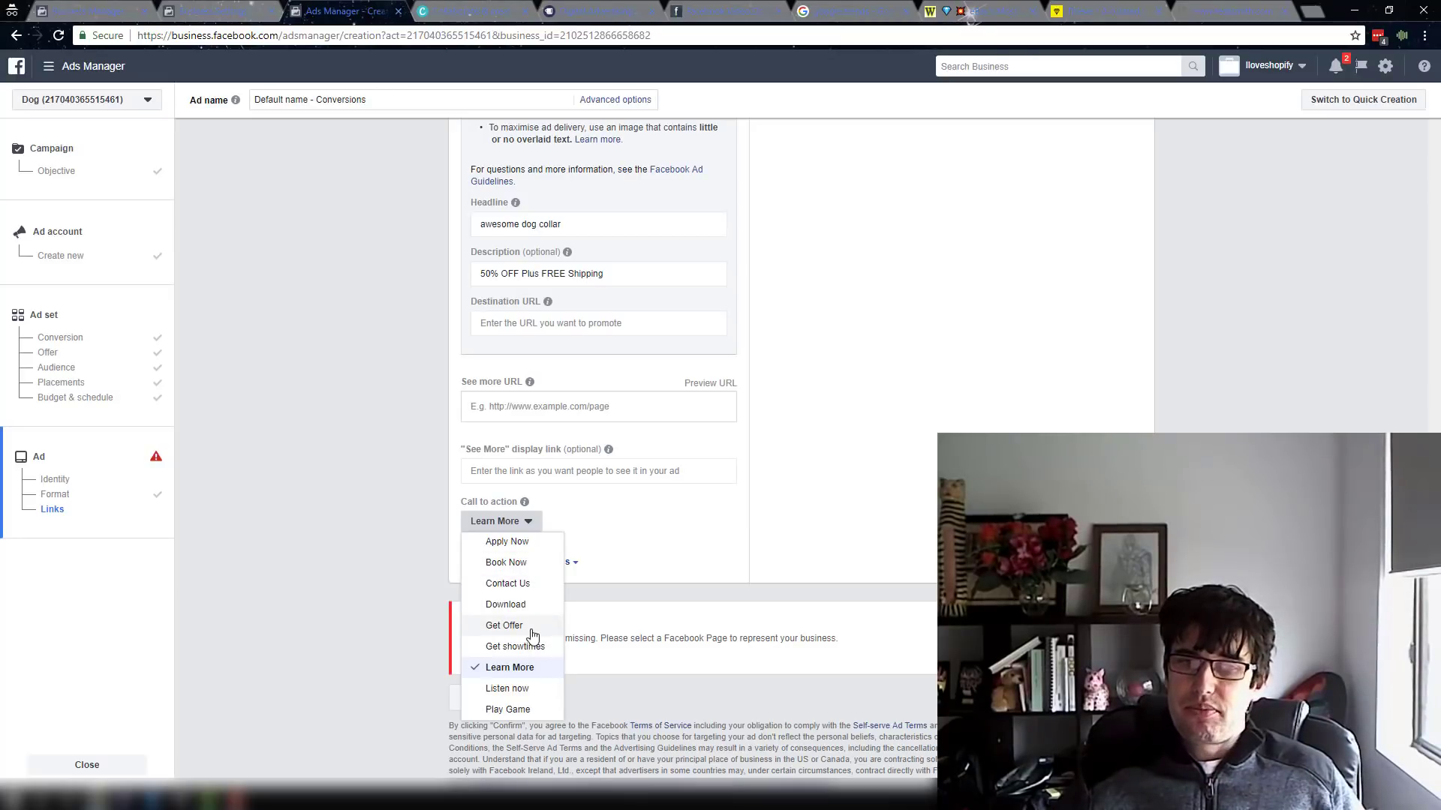
pyautogui.scroll(4, 534, 630)
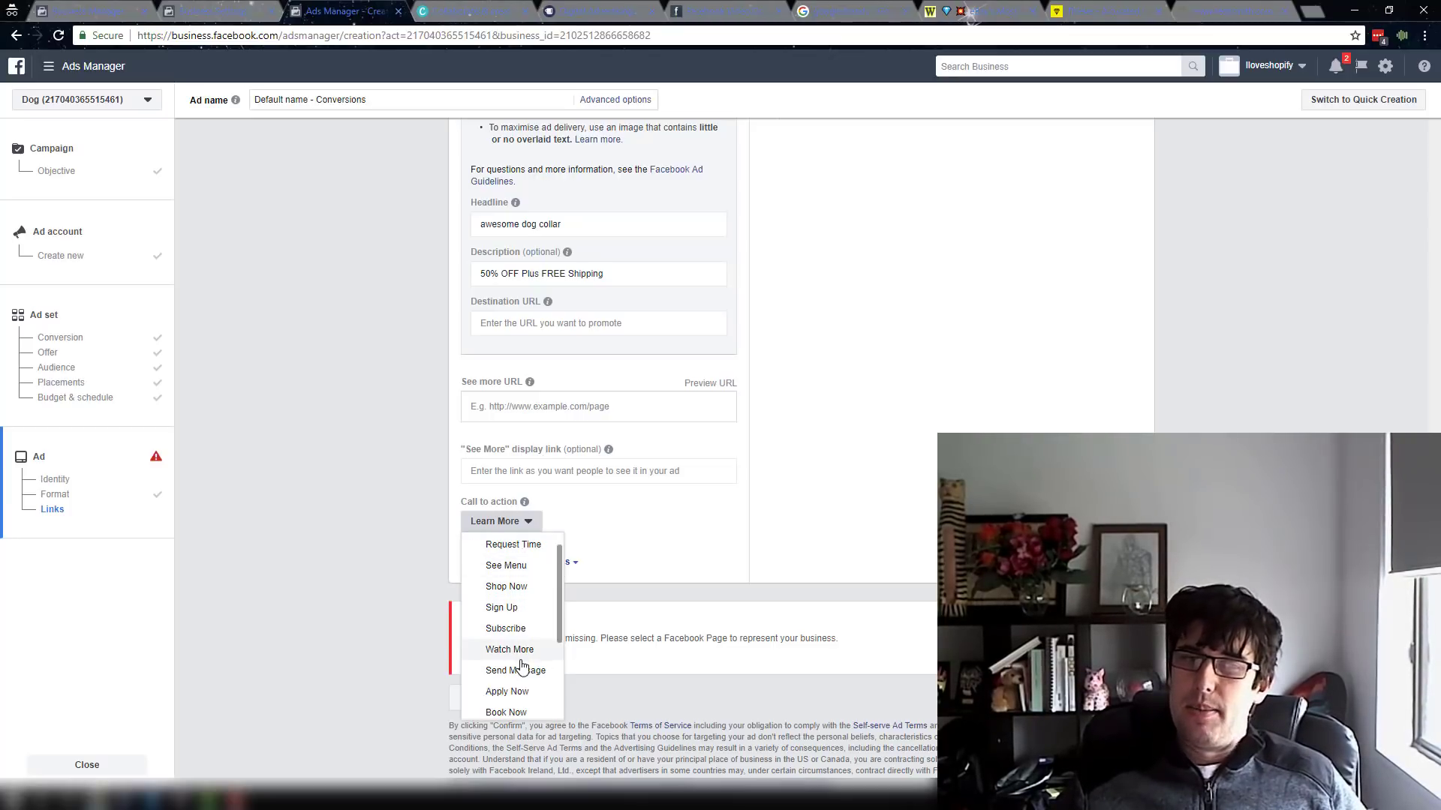
pyautogui.scroll(-1, 536, 645)
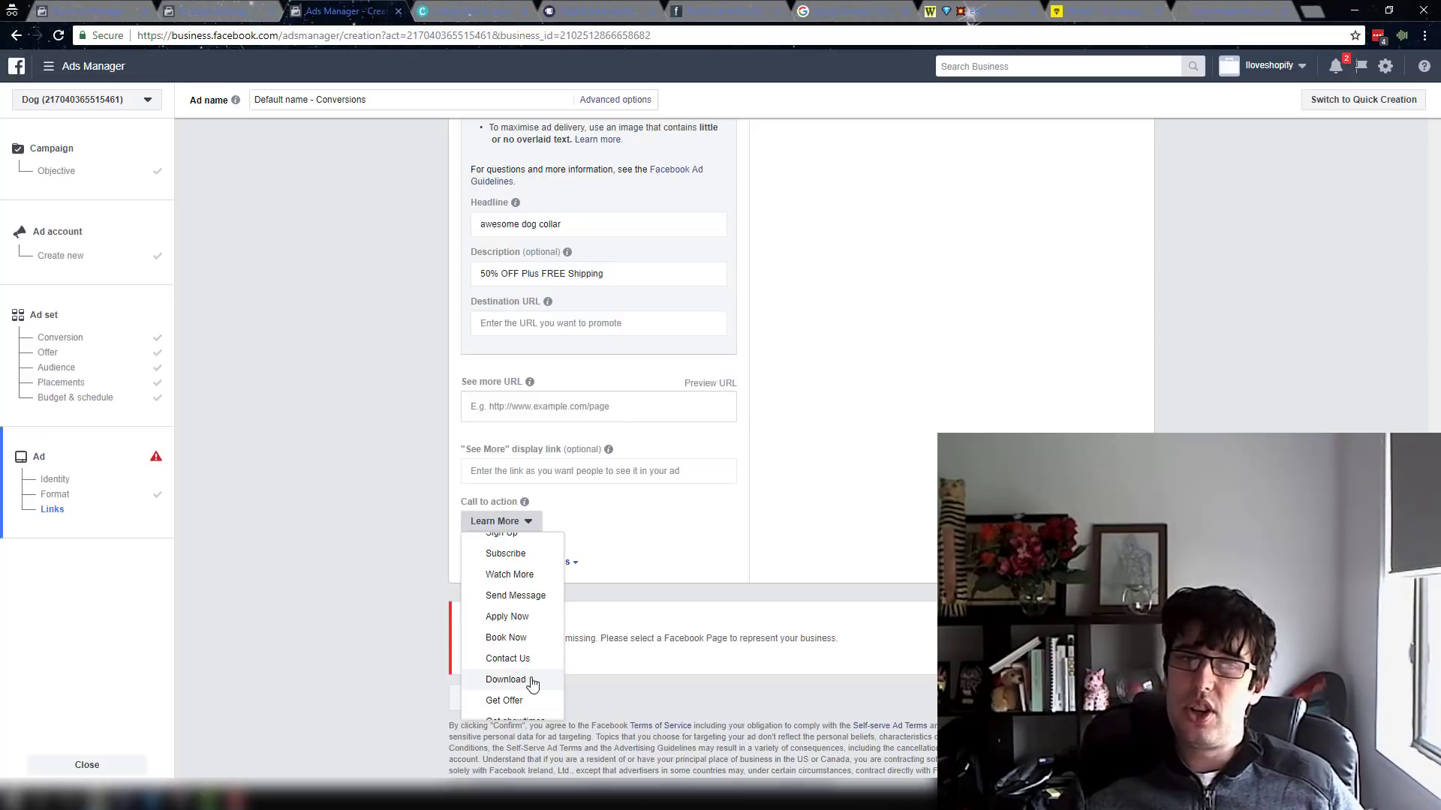
pyautogui.scroll(1, 523, 692)
pyautogui.scroll(-1, 522, 687)
pyautogui.scroll(-1, 524, 686)
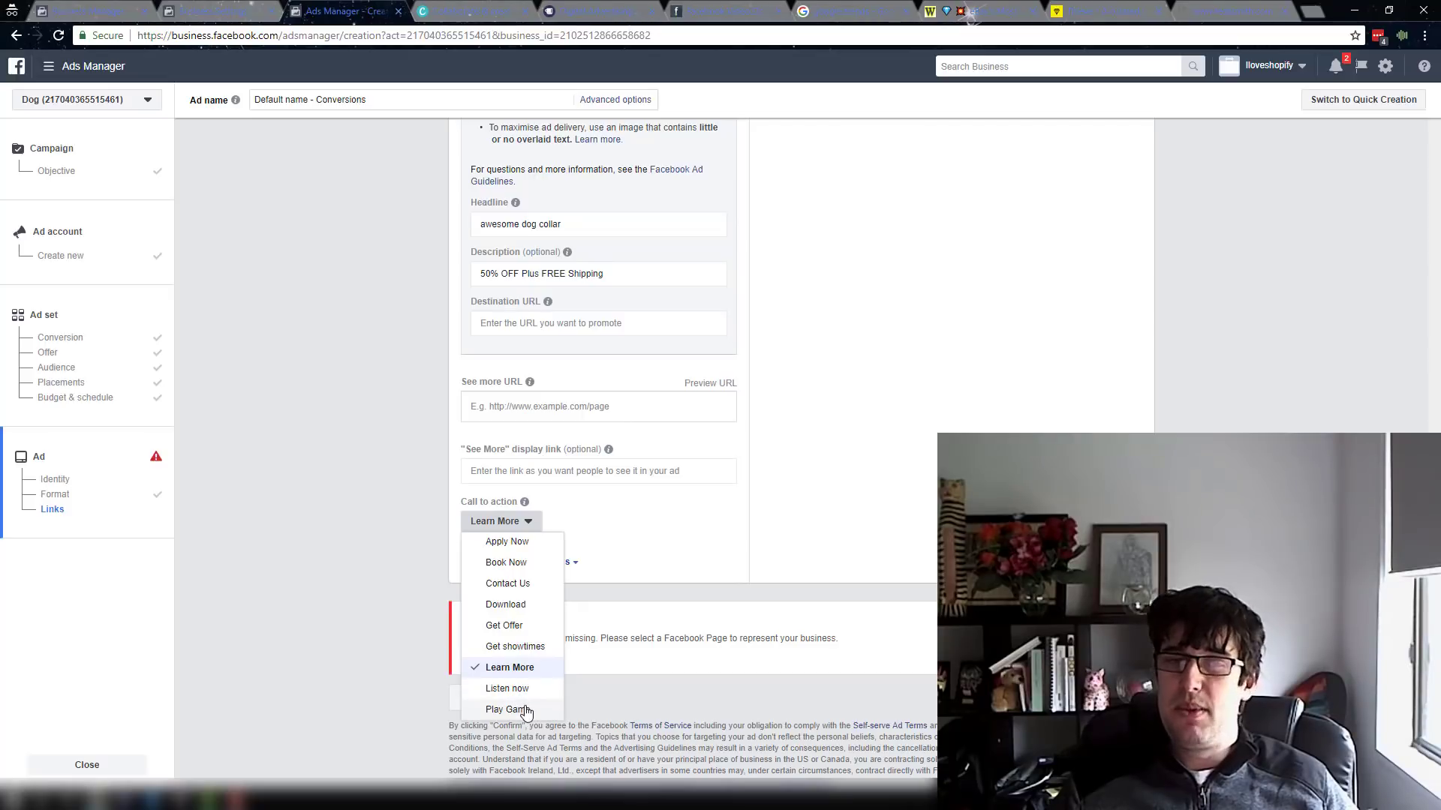
pyautogui.click(817, 527)
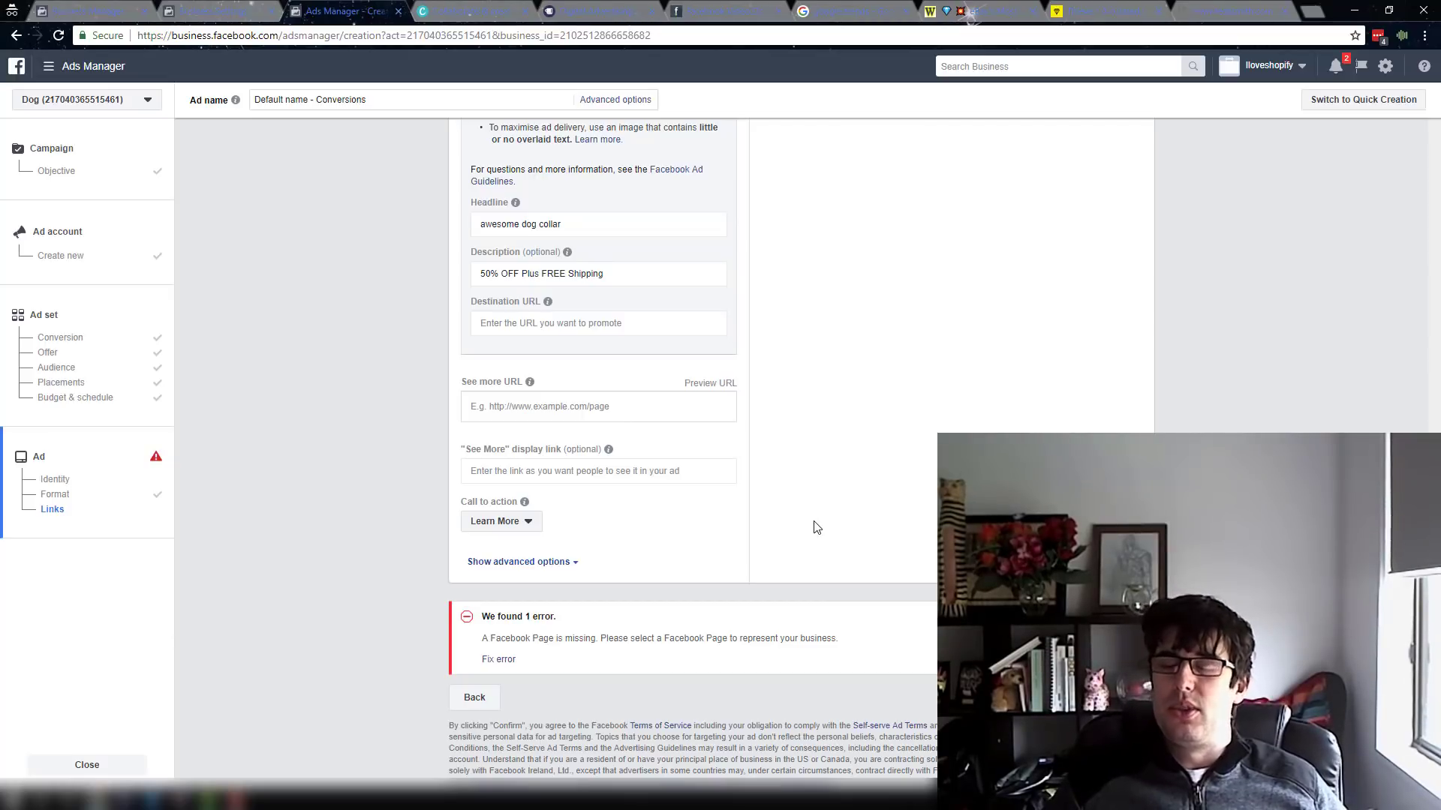
pyautogui.click(501, 527)
pyautogui.click(395, 526)
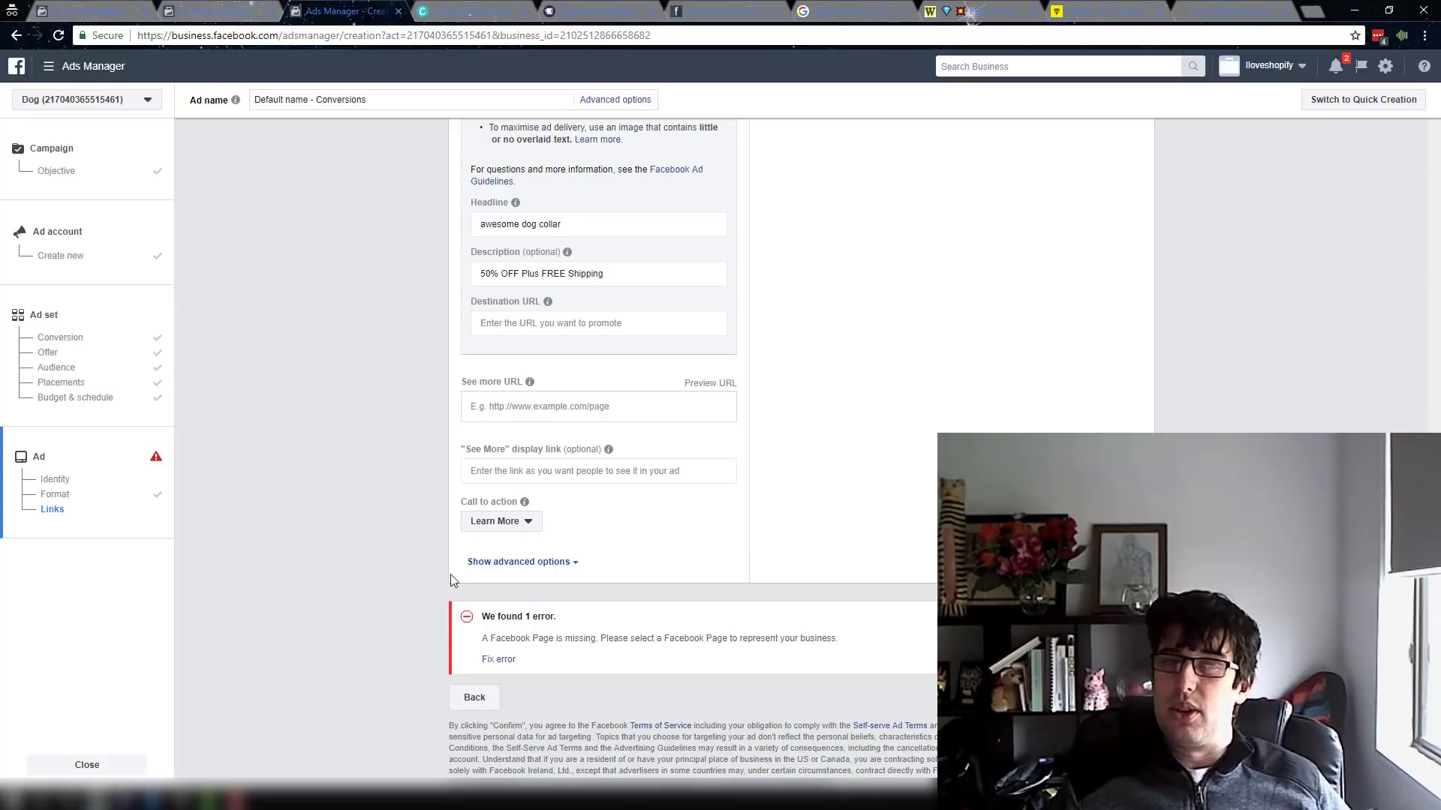
# - Leave the ad creation page, discarding the unsaved changes, and open Business Manager's Page posts tool
pyautogui.scroll(15, 449, 590)
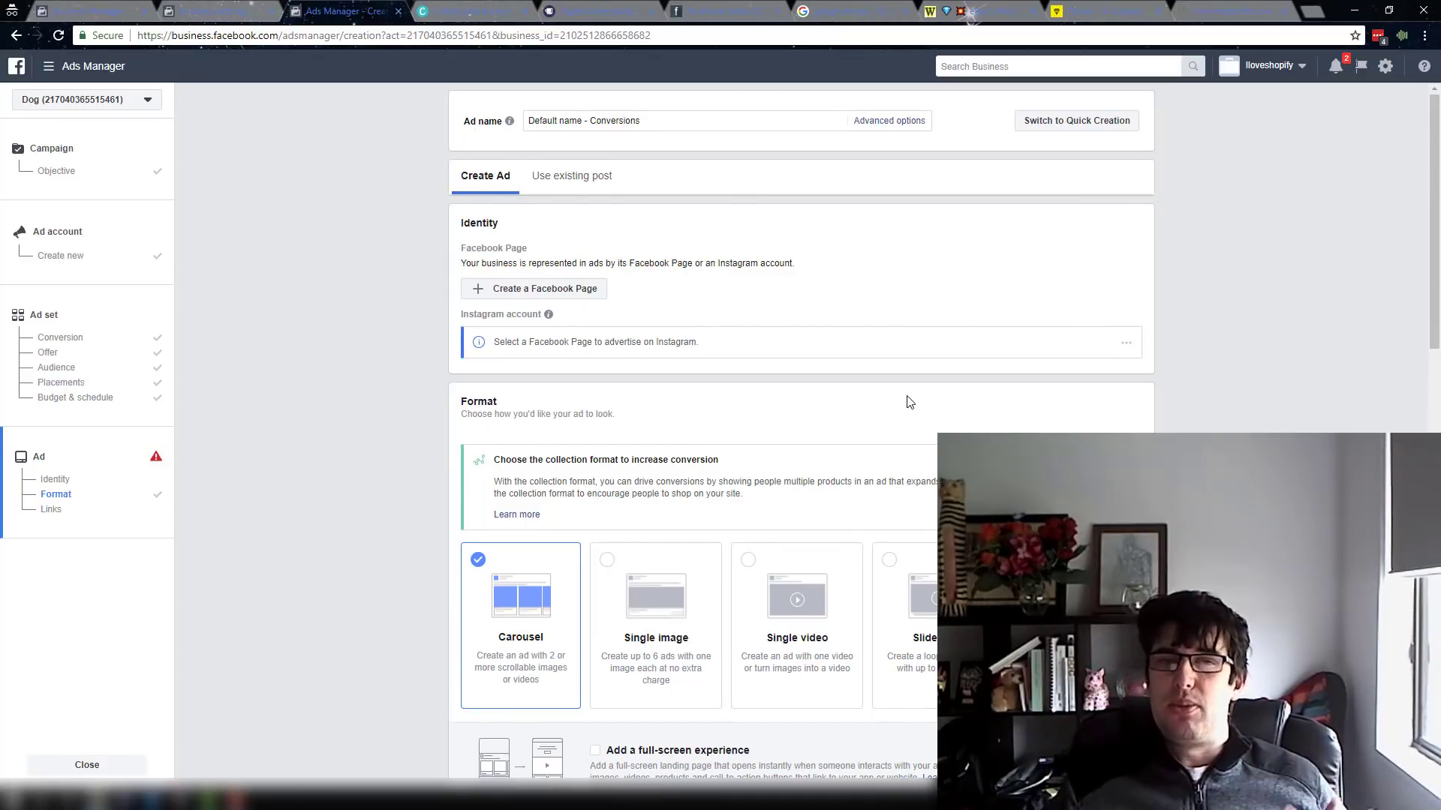
pyautogui.scroll(-3, 1126, 390)
pyautogui.scroll(-5, 1215, 386)
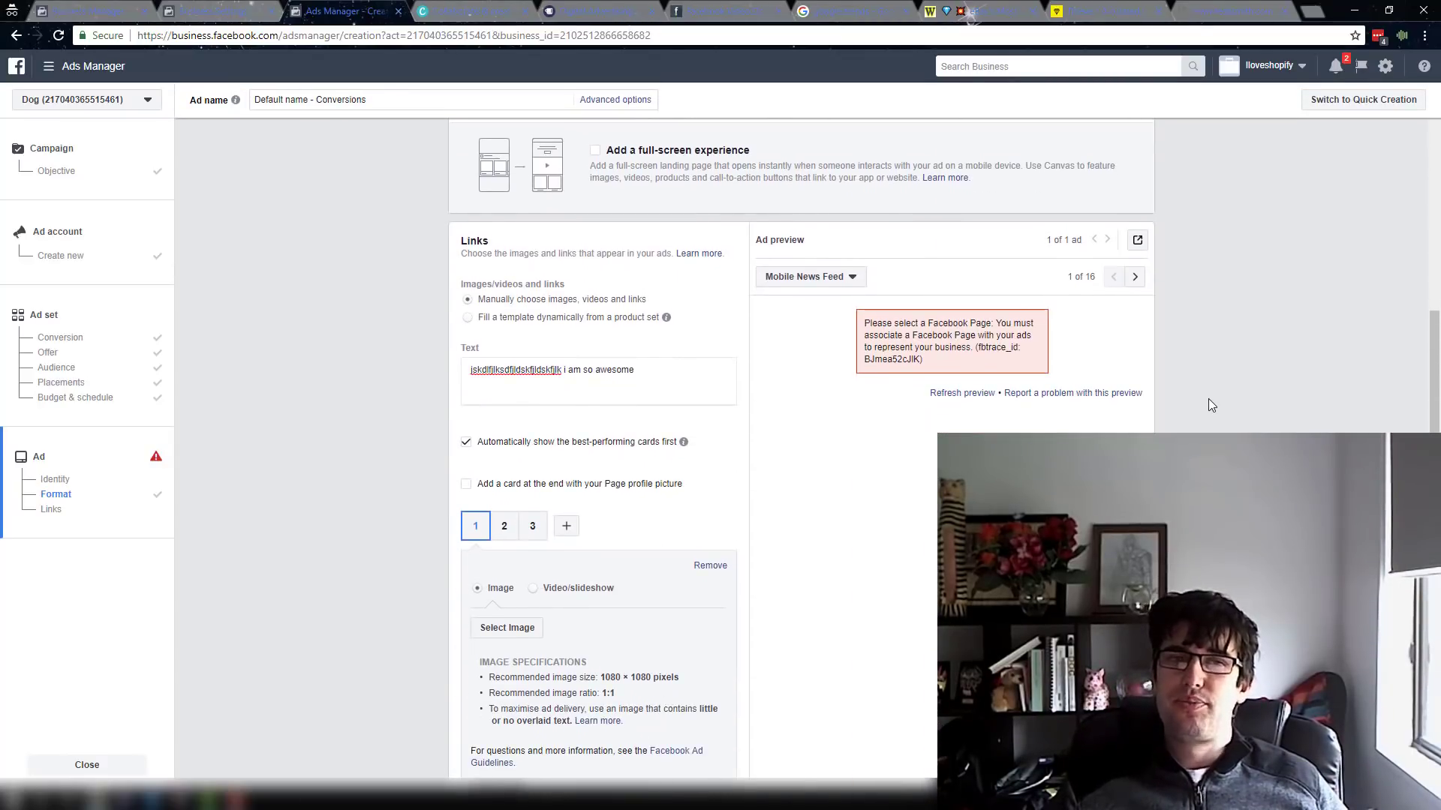
pyautogui.scroll(10, 1208, 399)
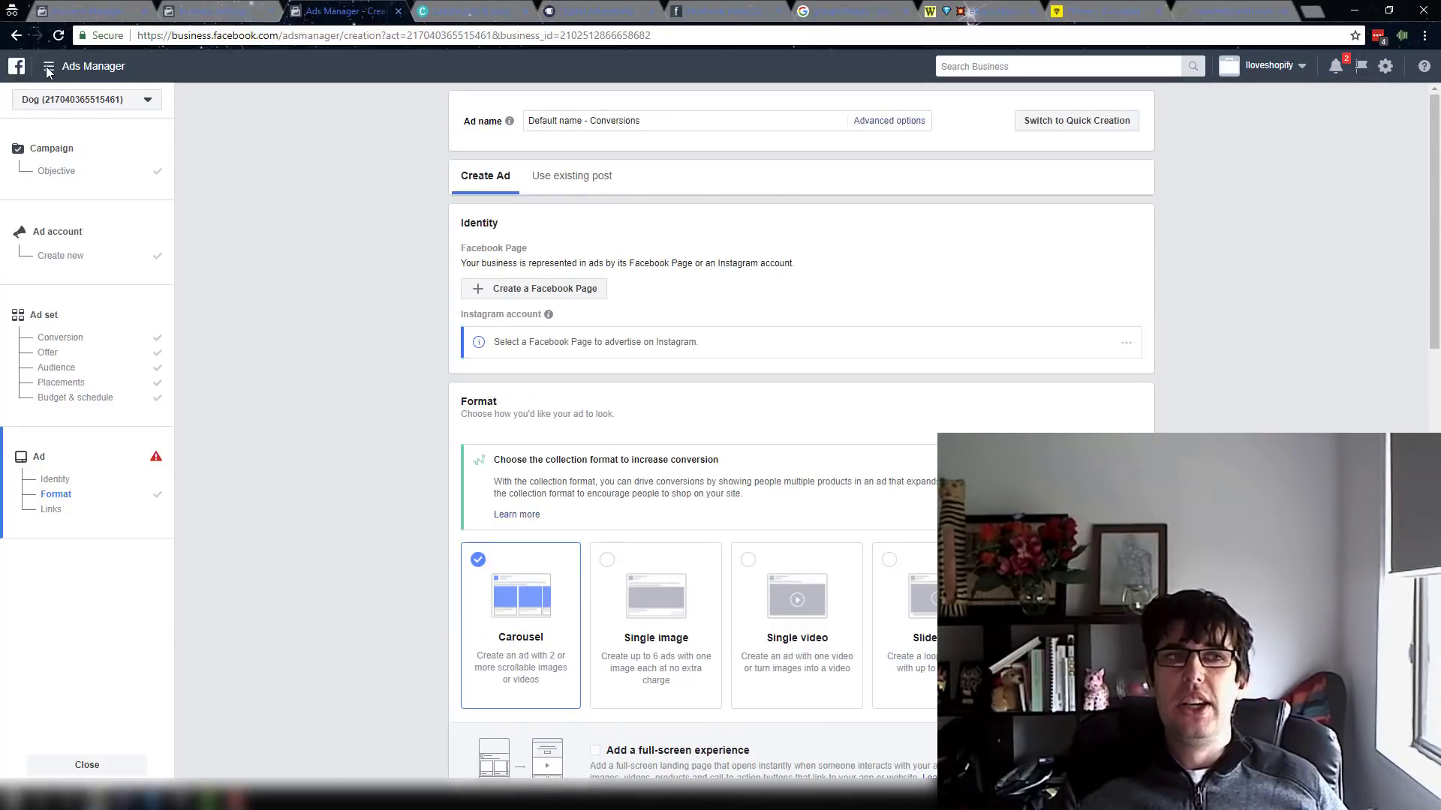
pyautogui.click(18, 67)
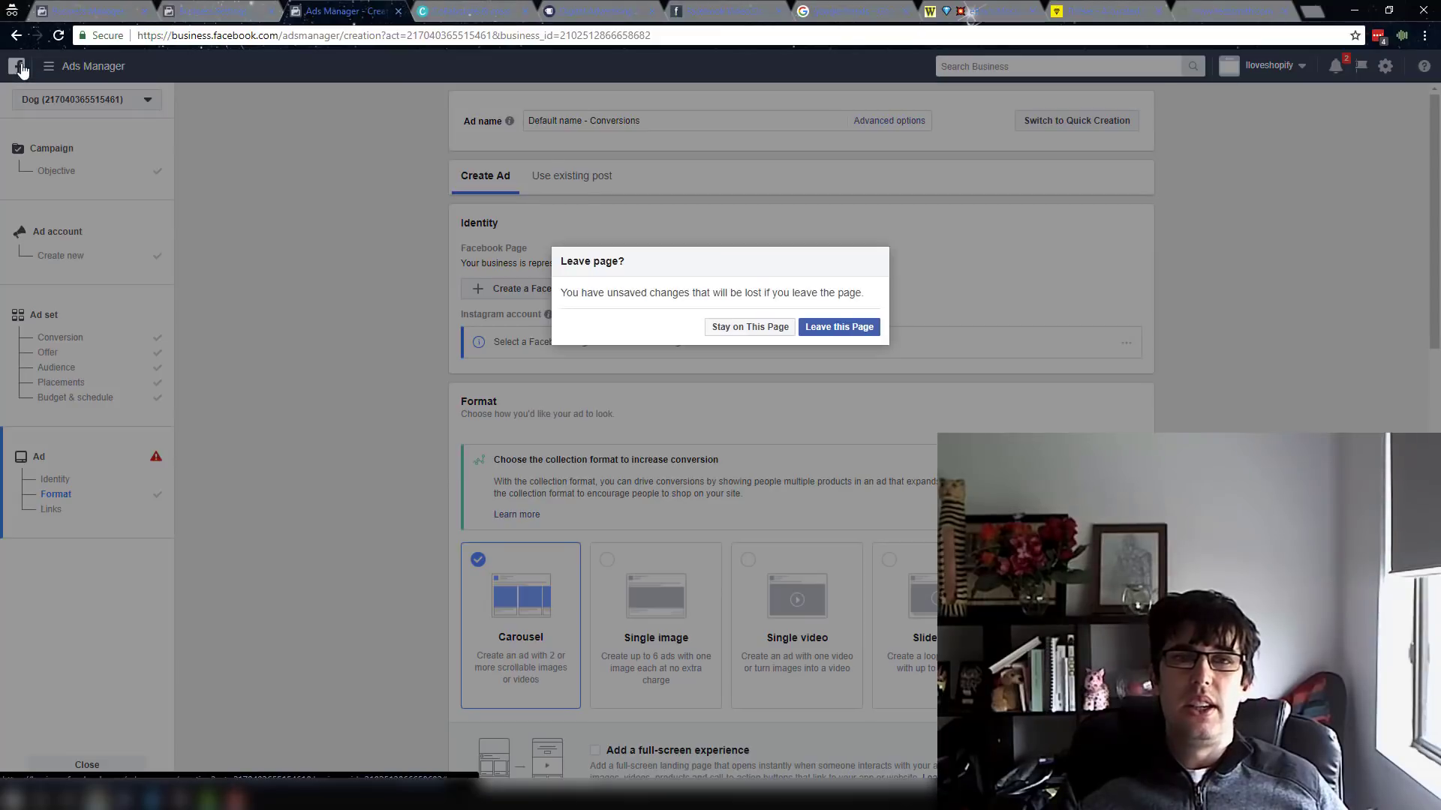
pyautogui.click(804, 327)
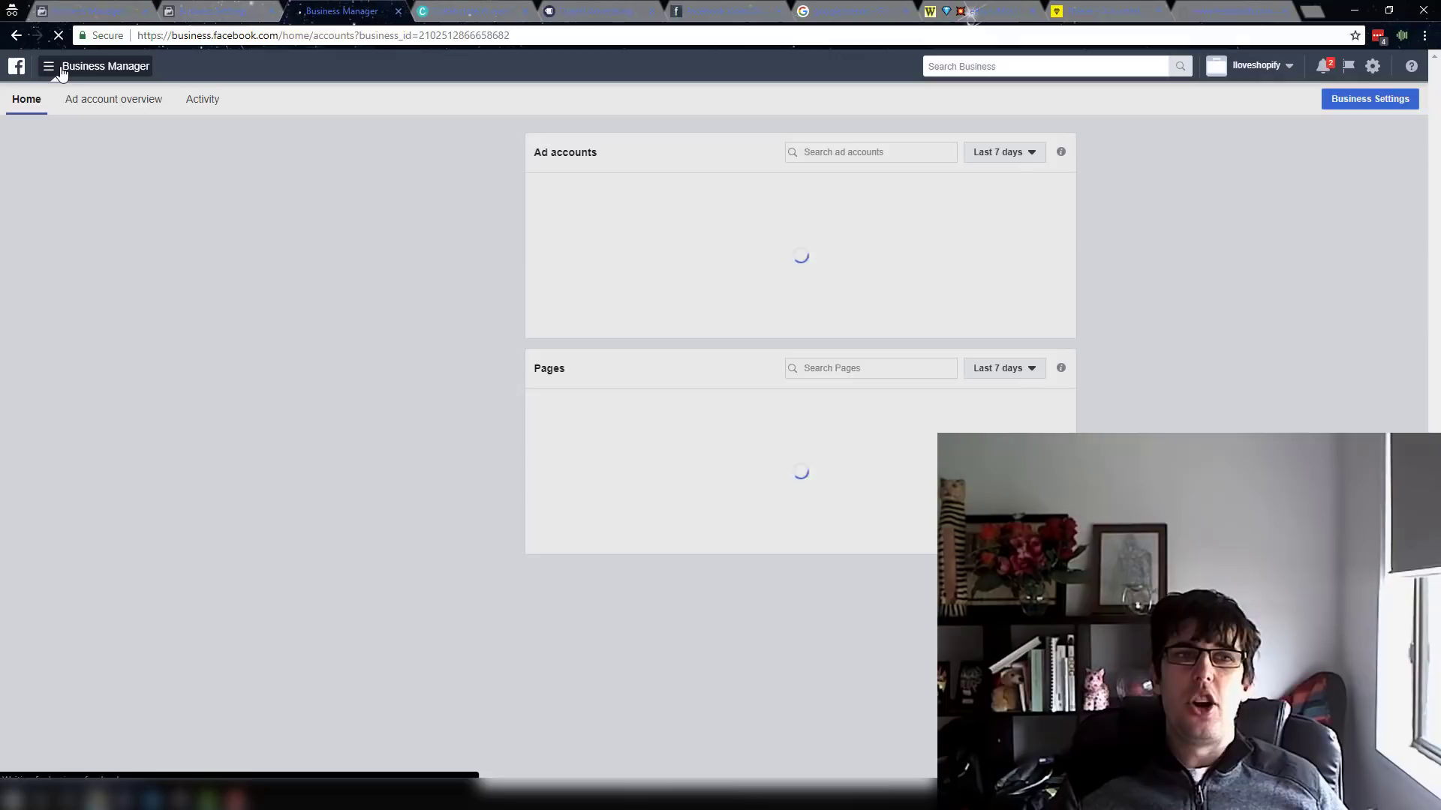
pyautogui.click(62, 67)
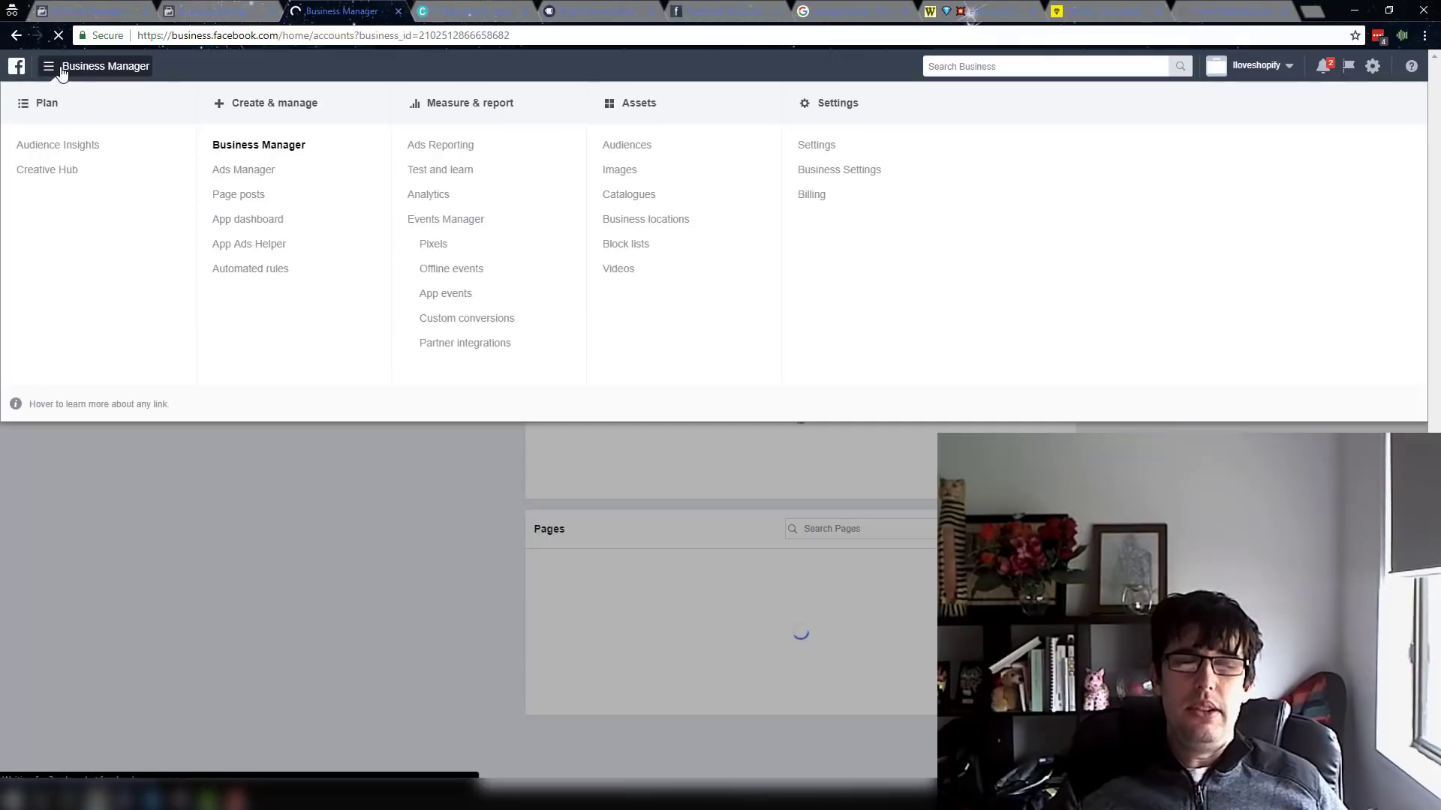
pyautogui.click(248, 205)
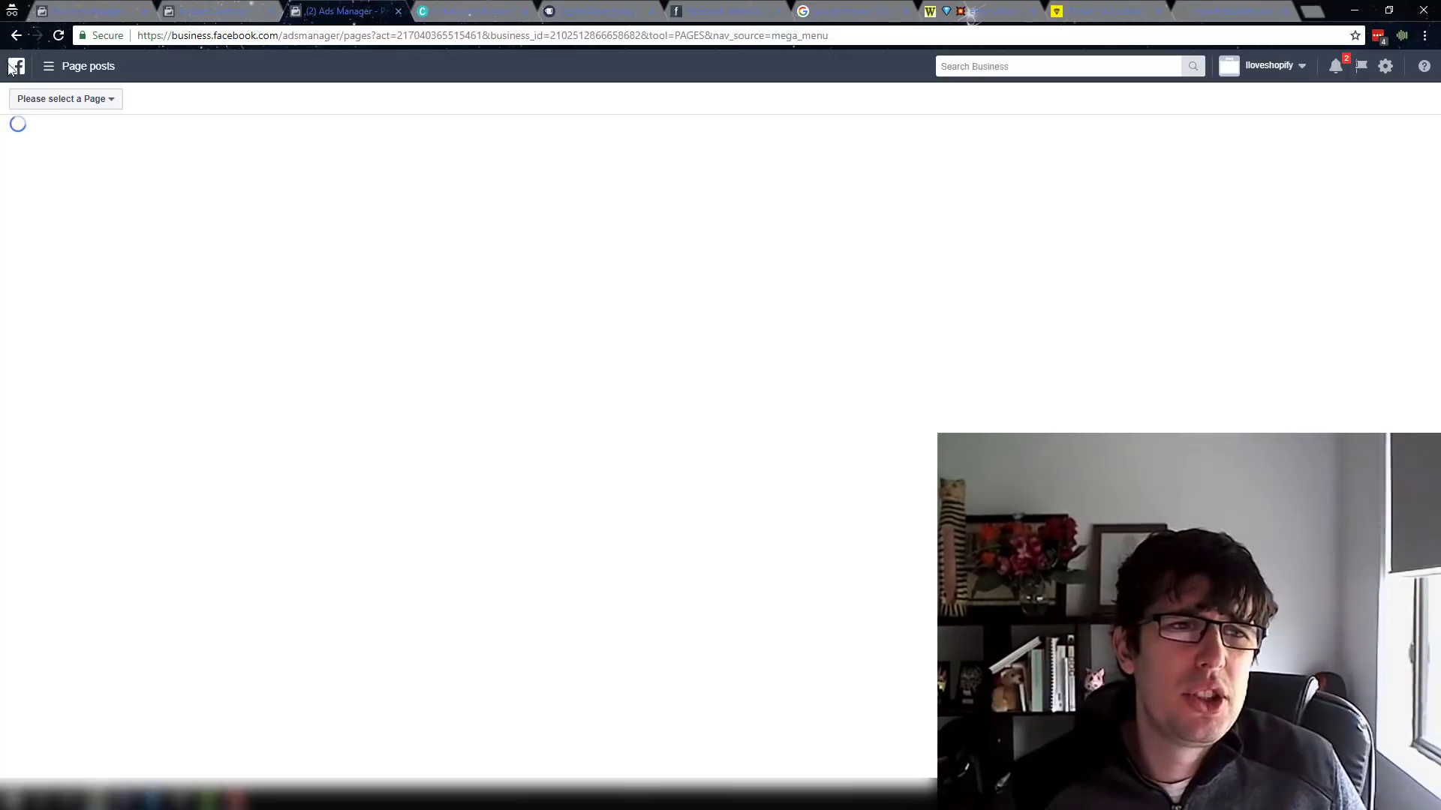
# - Select the Dog Page and show its Ads Posts
pyautogui.click(87, 110)
pyautogui.click(70, 198)
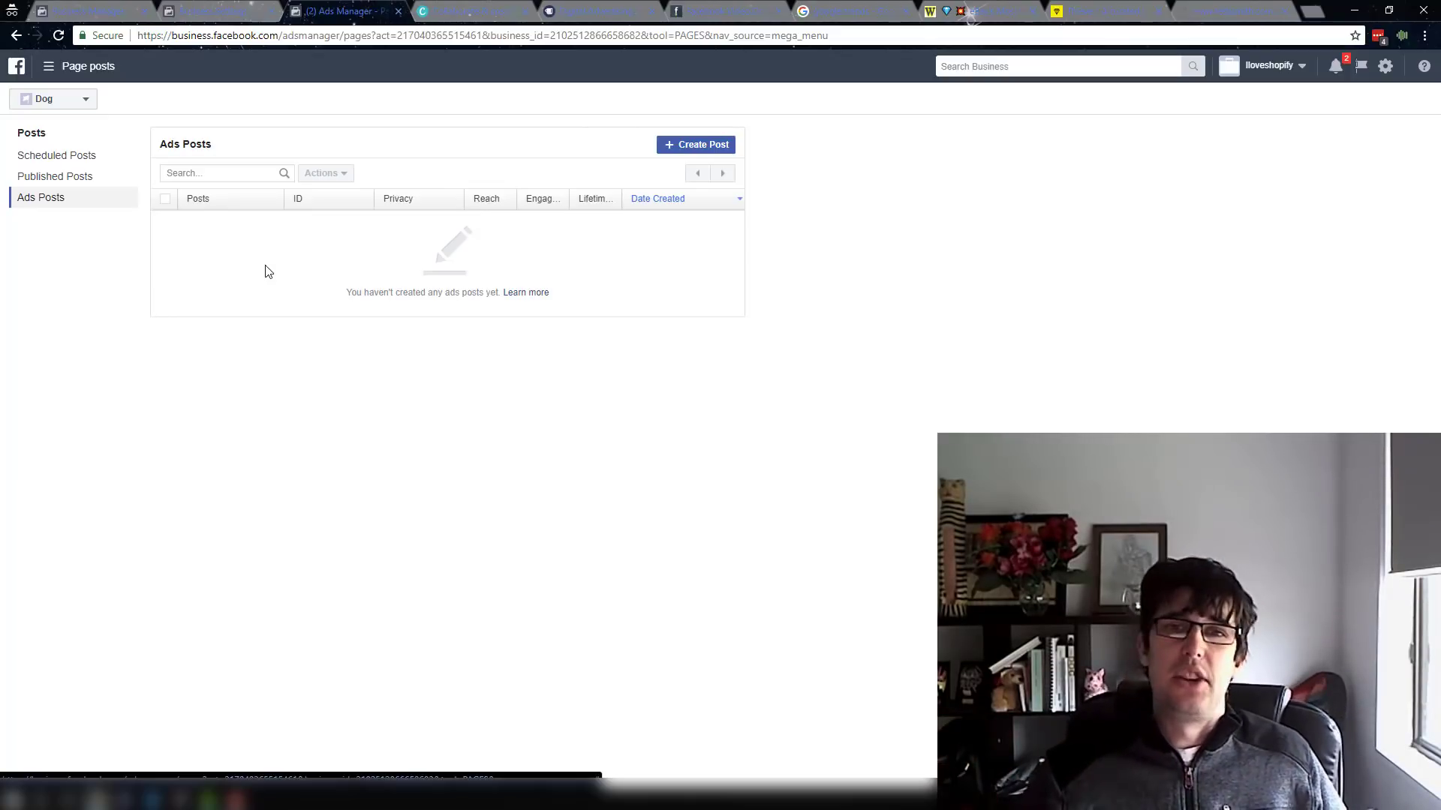
# - Start an unpublished Page post, browse its Link, Carousel, Photo, Video and Status formats and the link call-to-action options, and close it without creating it
pyautogui.click(704, 145)
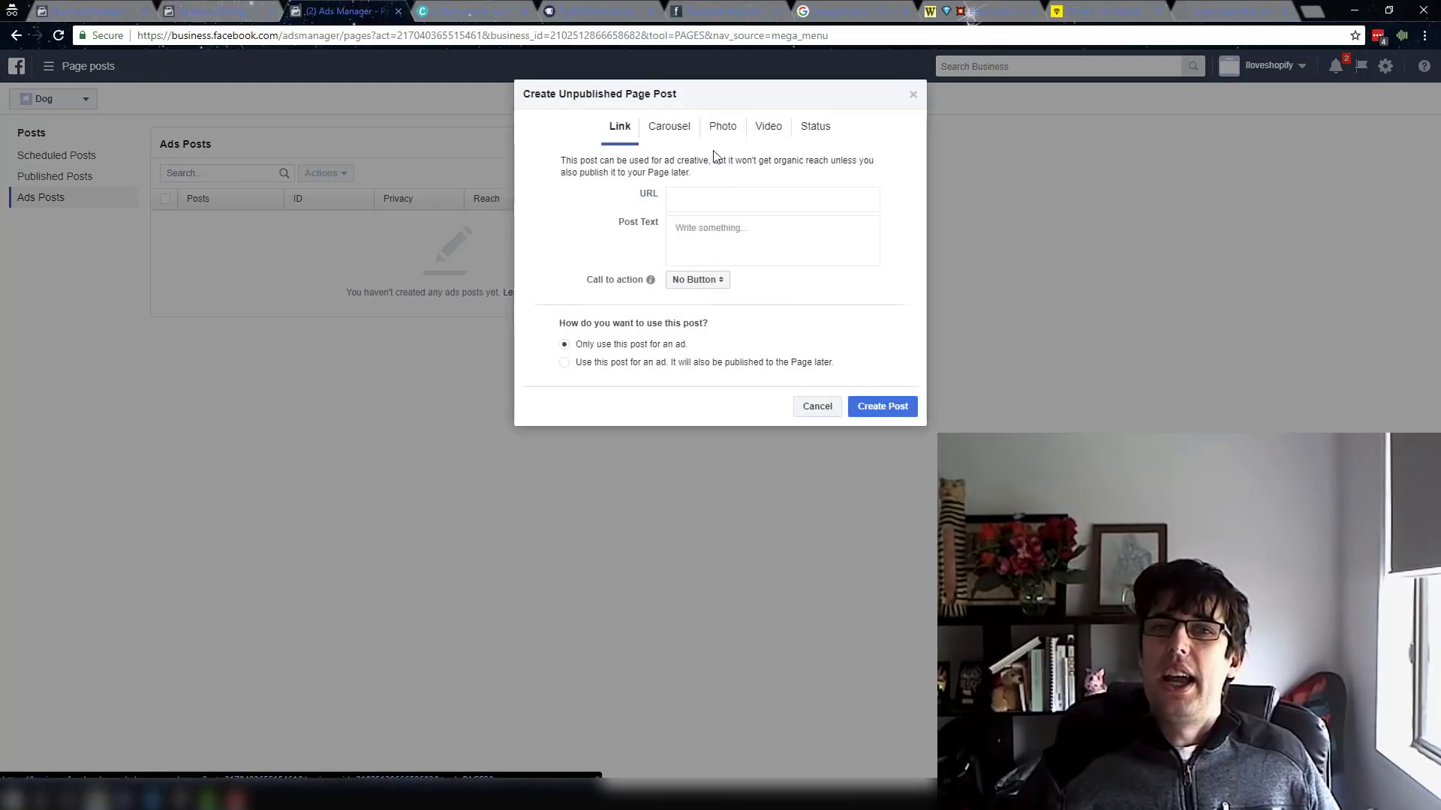
pyautogui.click(663, 132)
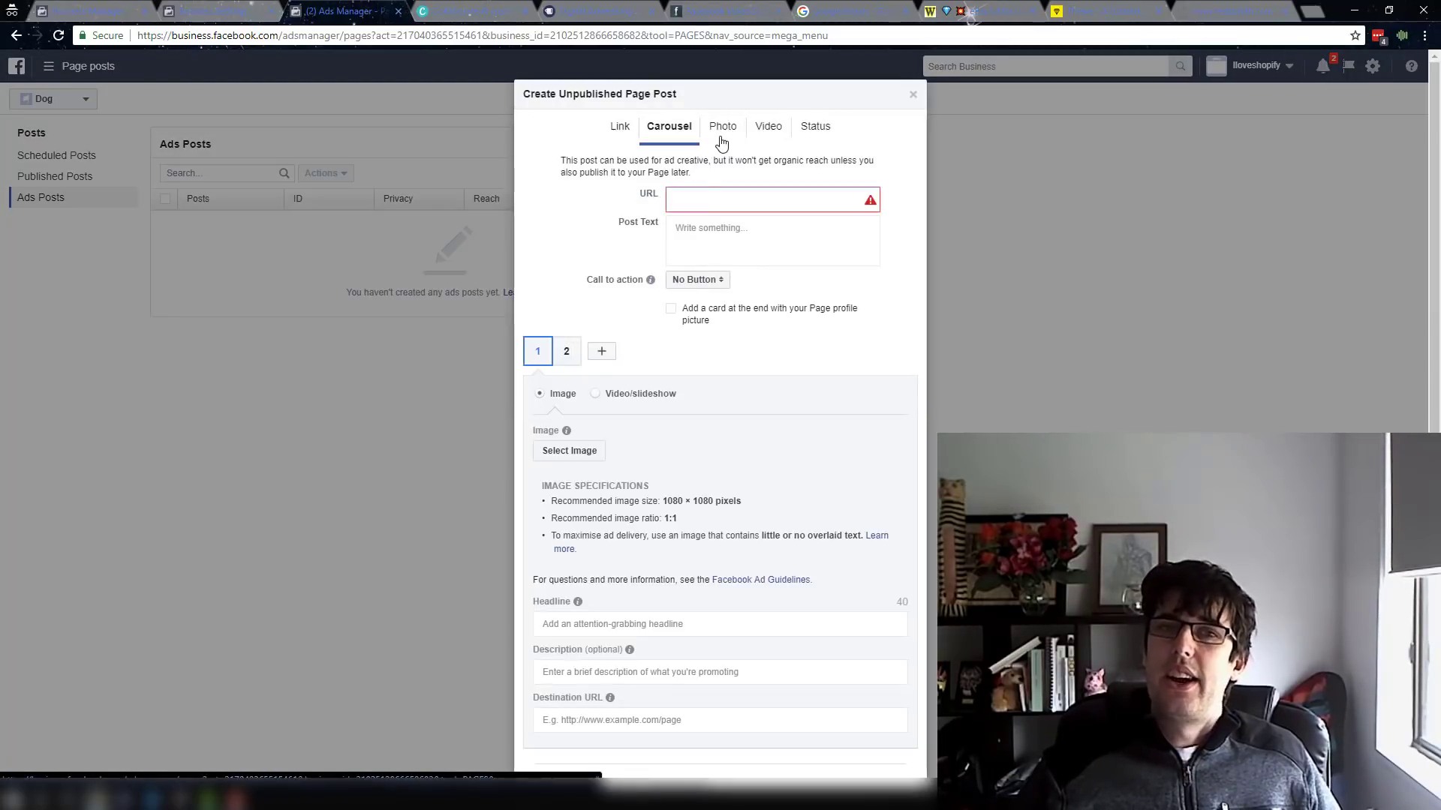
pyautogui.click(722, 130)
pyautogui.click(770, 129)
pyautogui.click(822, 132)
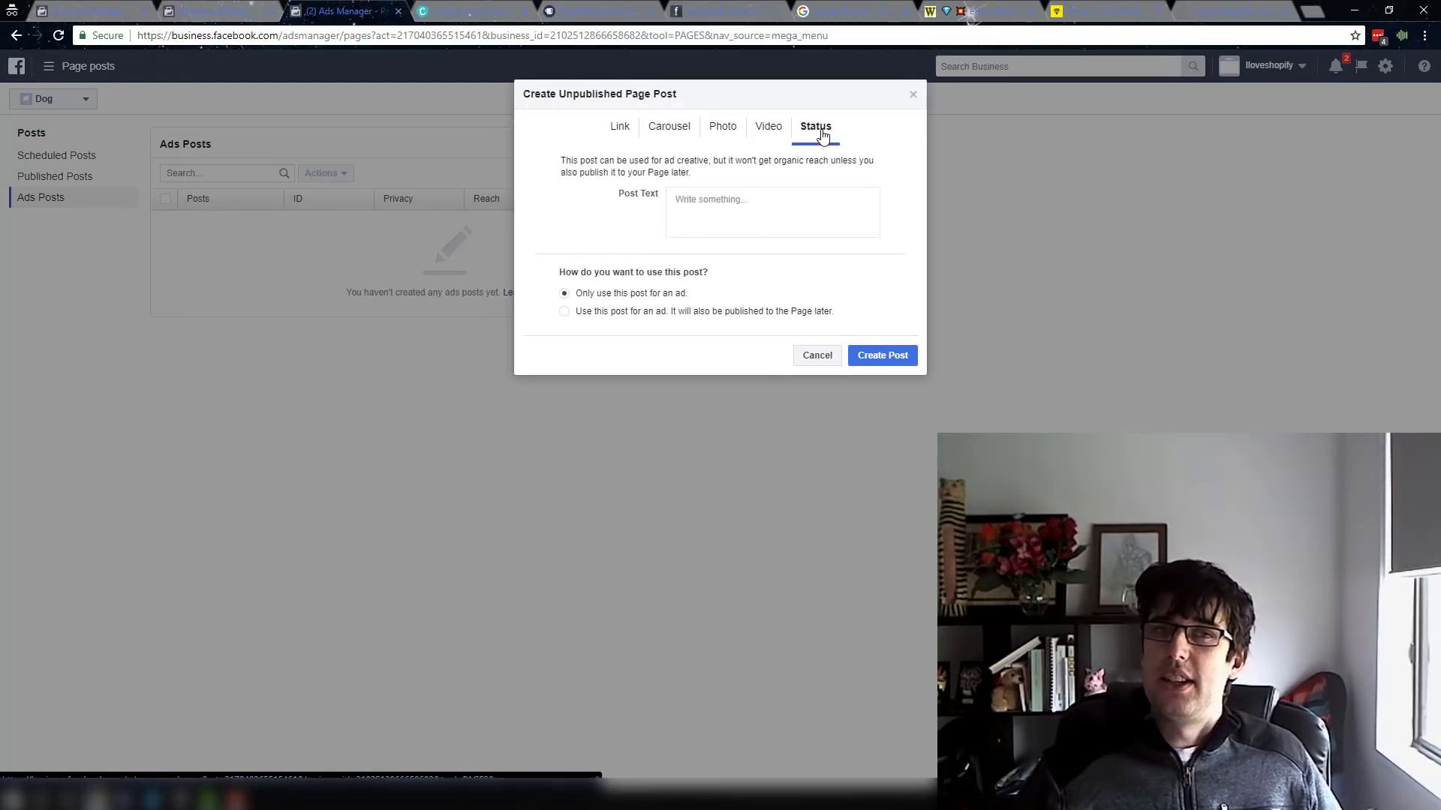
pyautogui.click(672, 132)
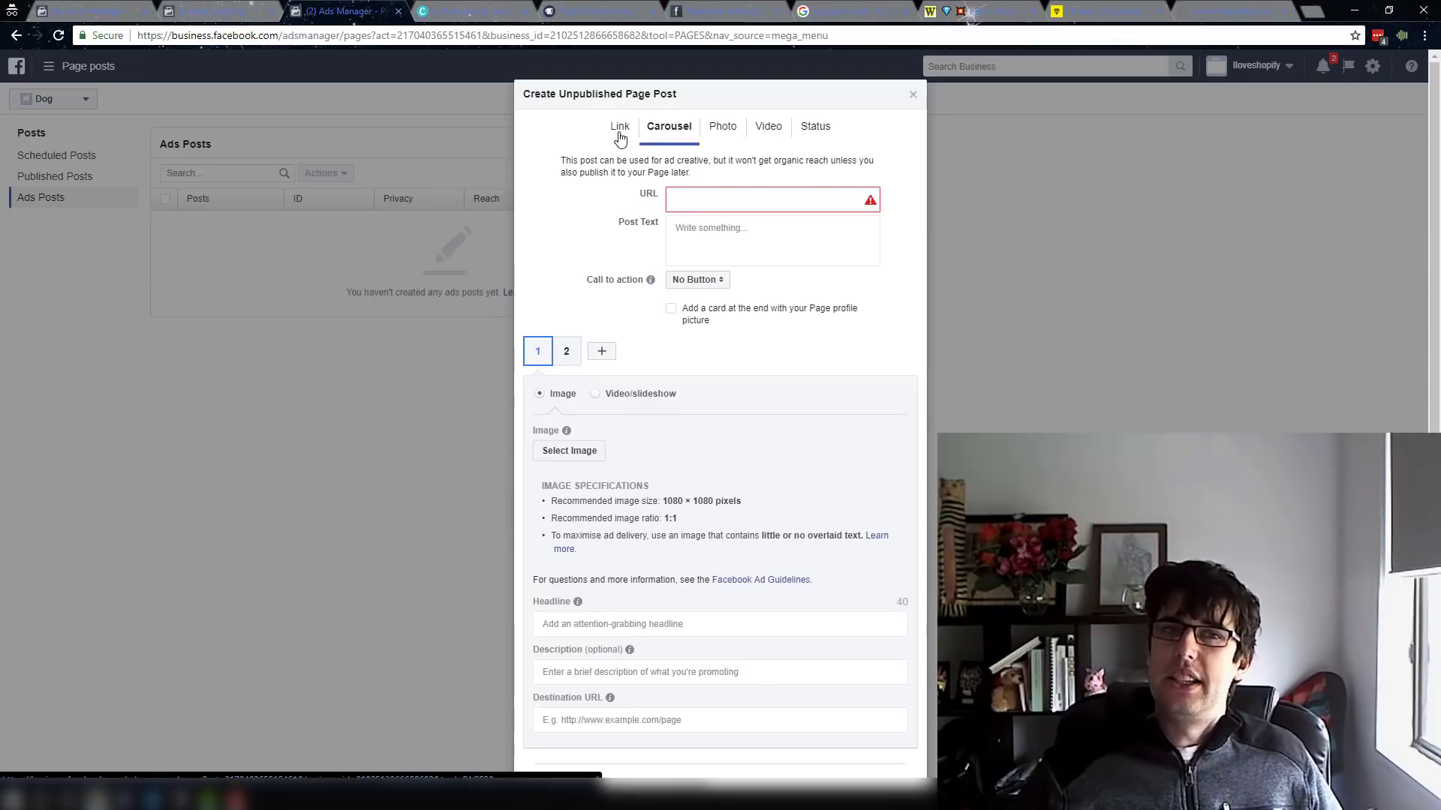
pyautogui.click(620, 129)
pyautogui.click(697, 281)
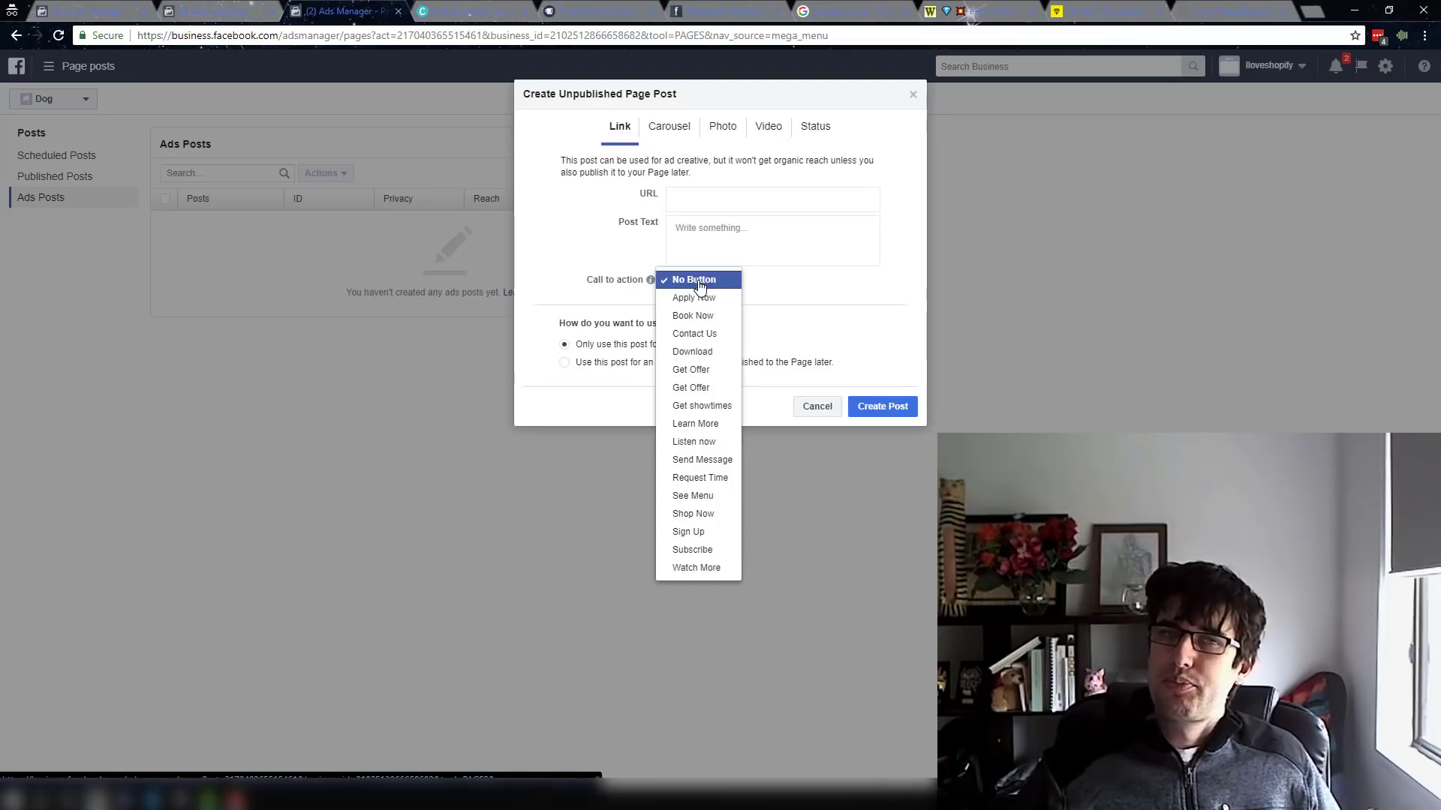
pyautogui.click(914, 98)
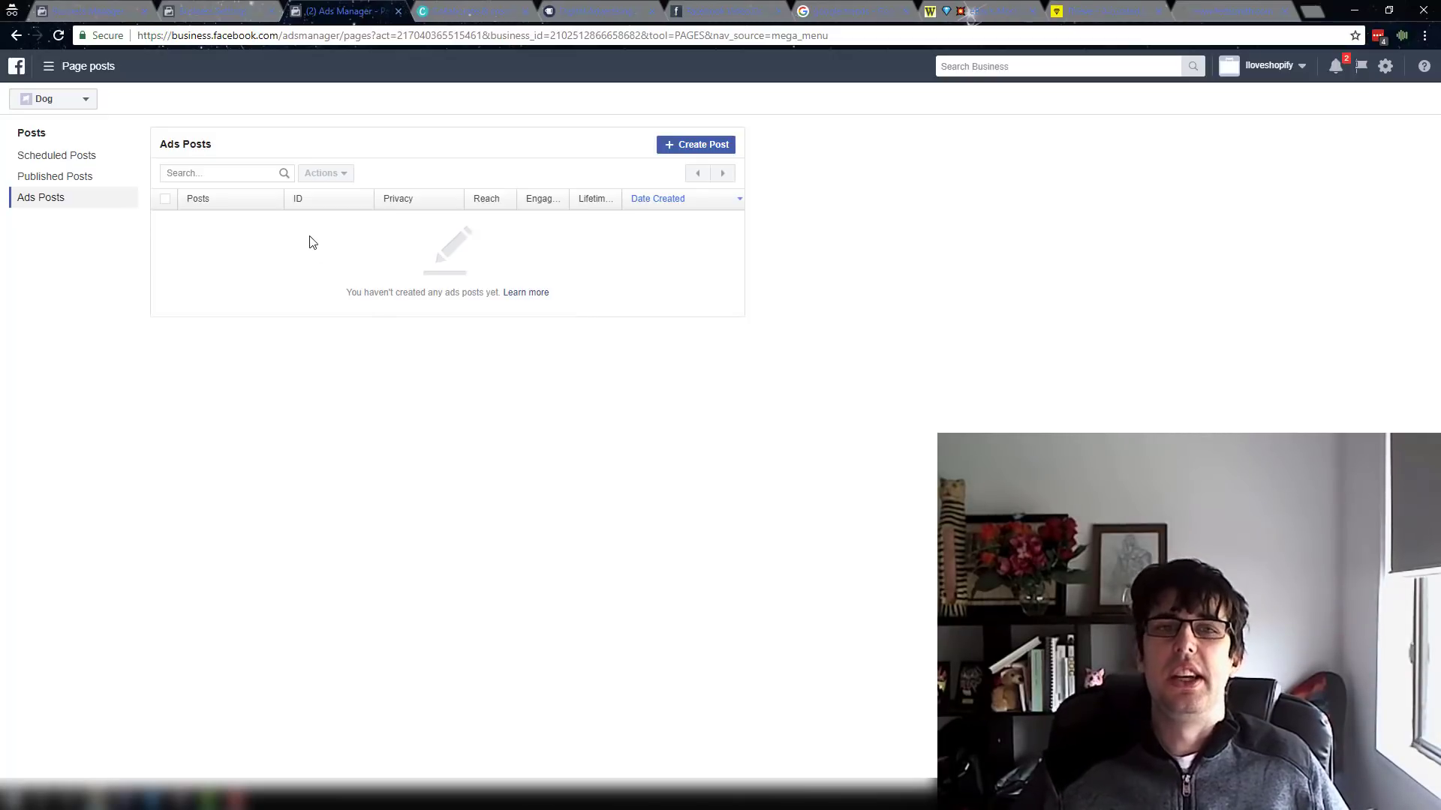
# - Open the App dashboard, read the Facebook developer registration notice, and return to Page posts
pyautogui.click(48, 67)
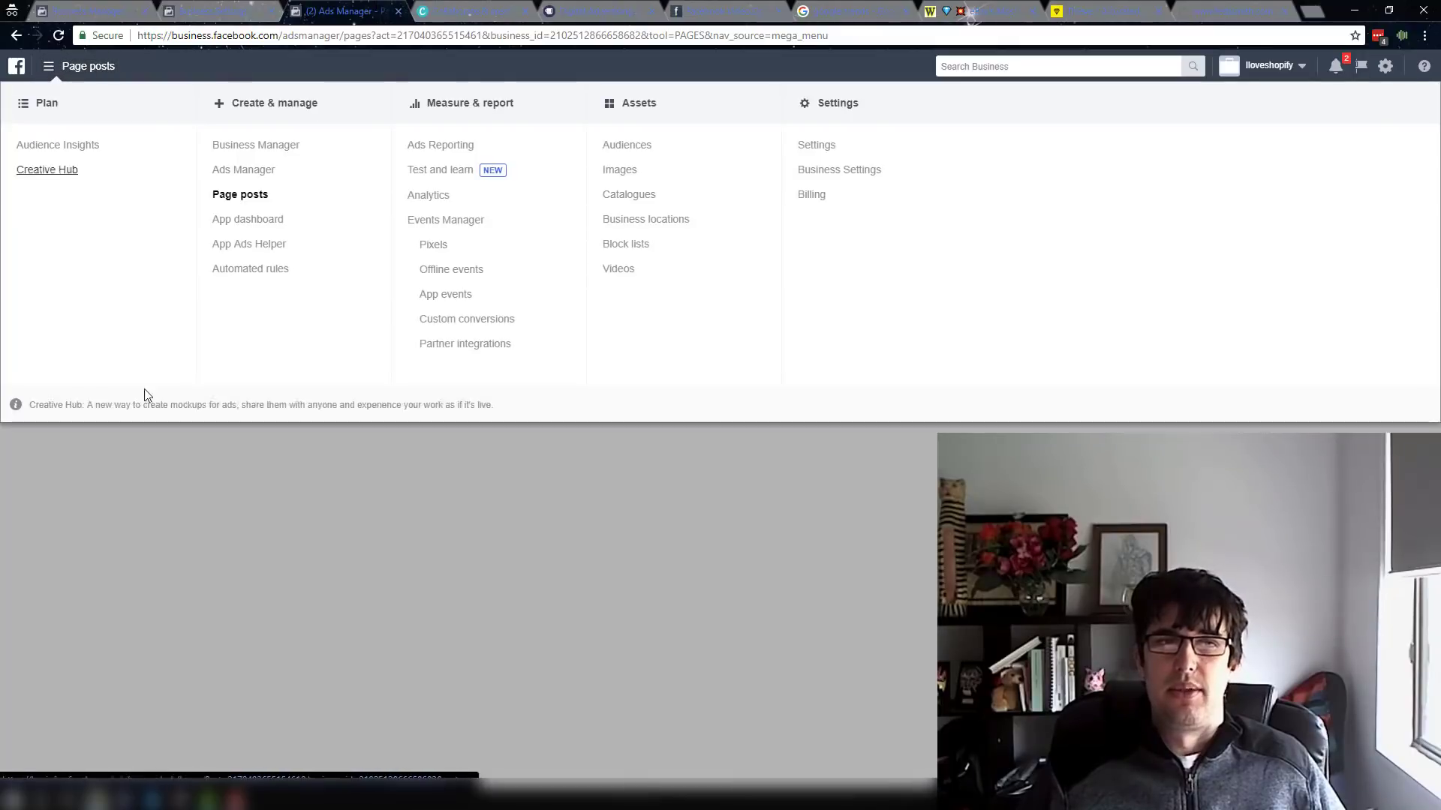
pyautogui.click(267, 223)
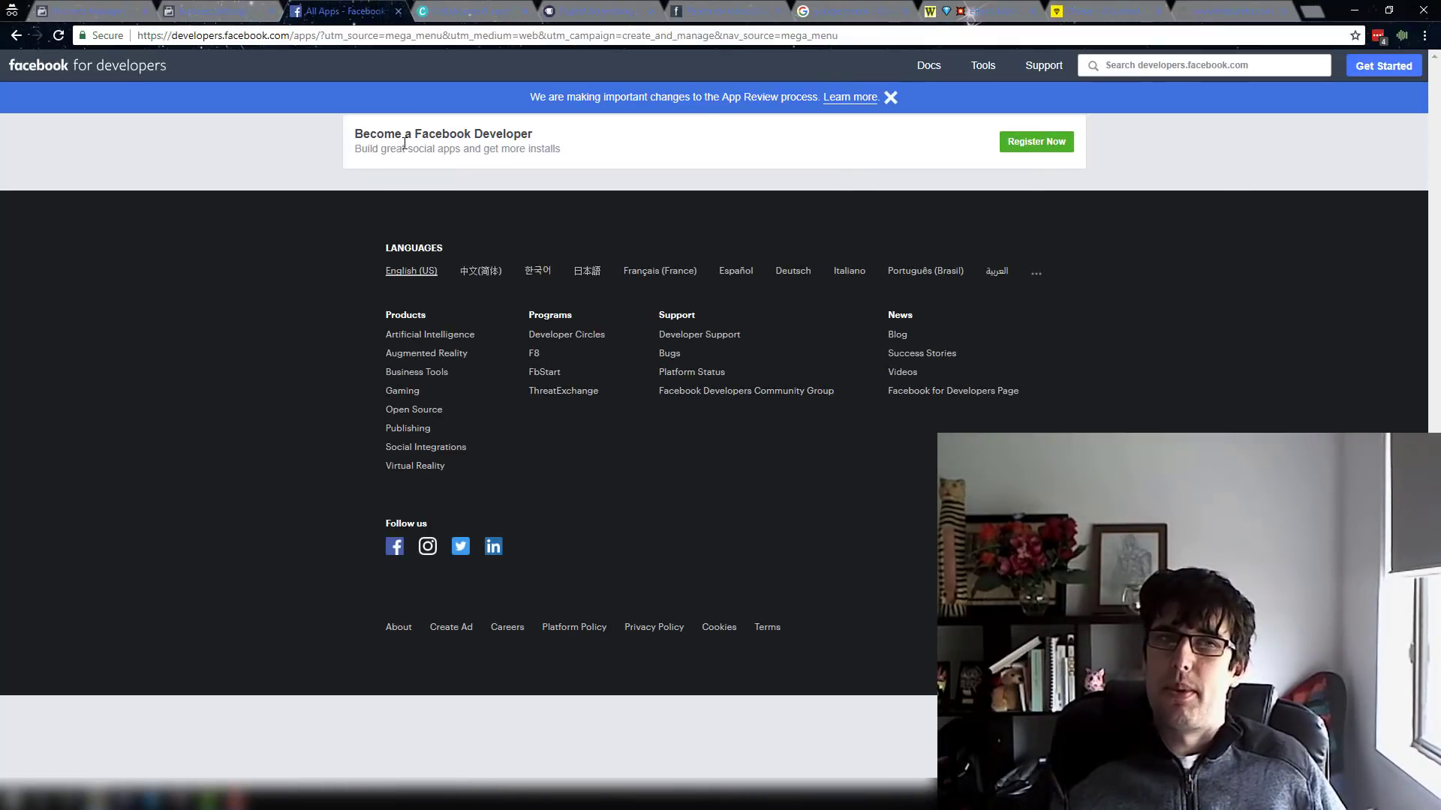
pyautogui.moveTo(408, 142); pyautogui.dragTo(508, 133)
pyautogui.moveTo(381, 148); pyautogui.dragTo(518, 150)
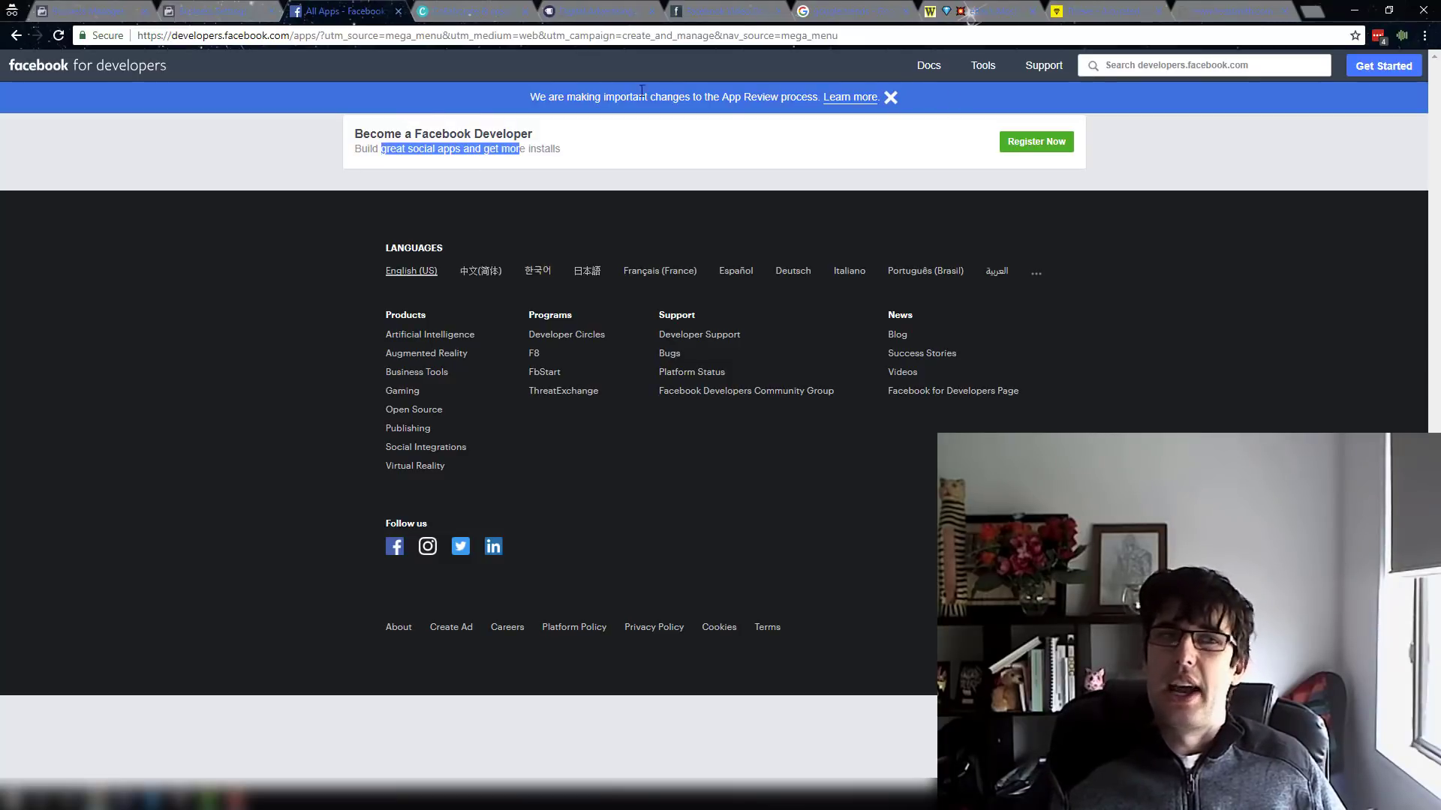
pyautogui.click(15, 35)
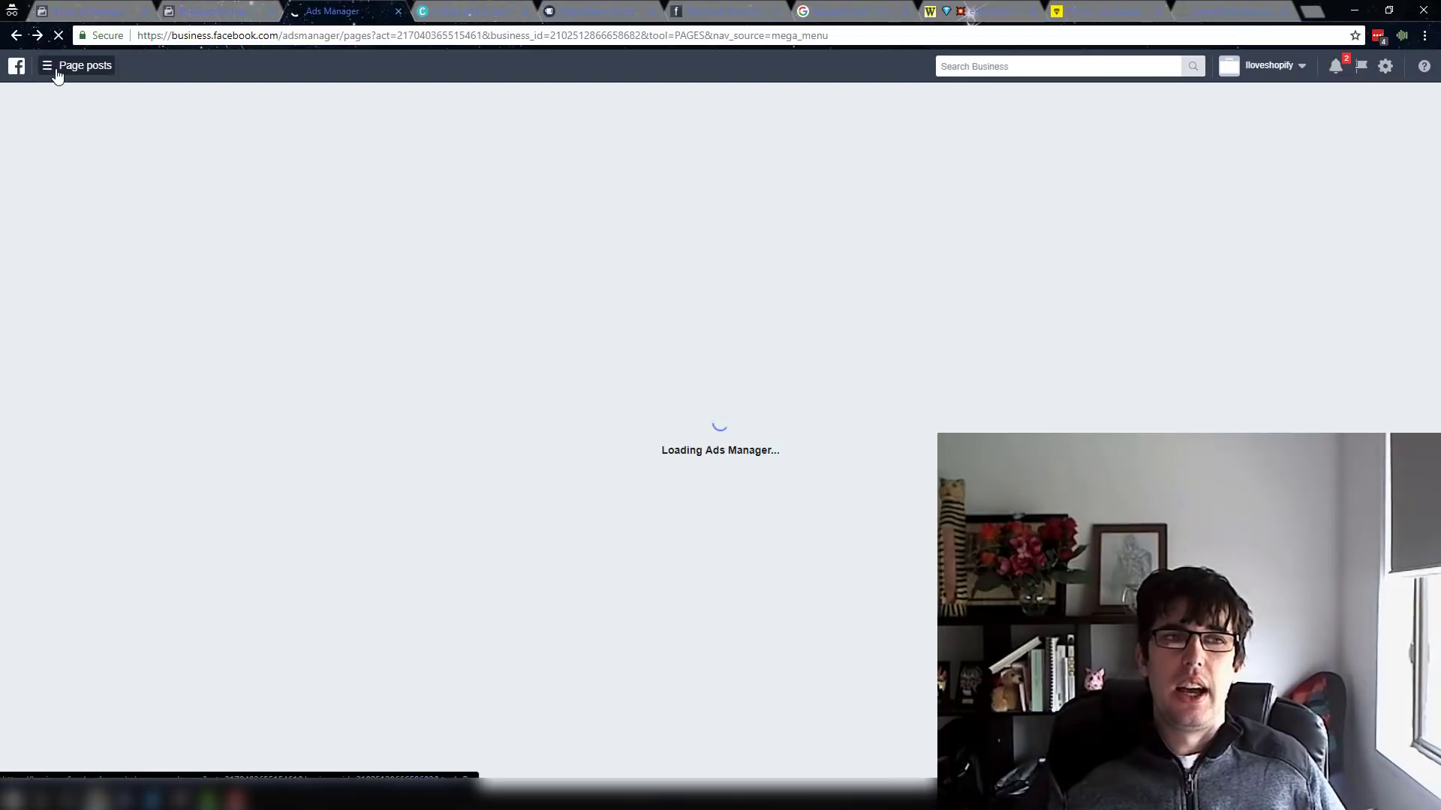
# - Open Business Manager's Automated rules tool
pyautogui.click(57, 76)
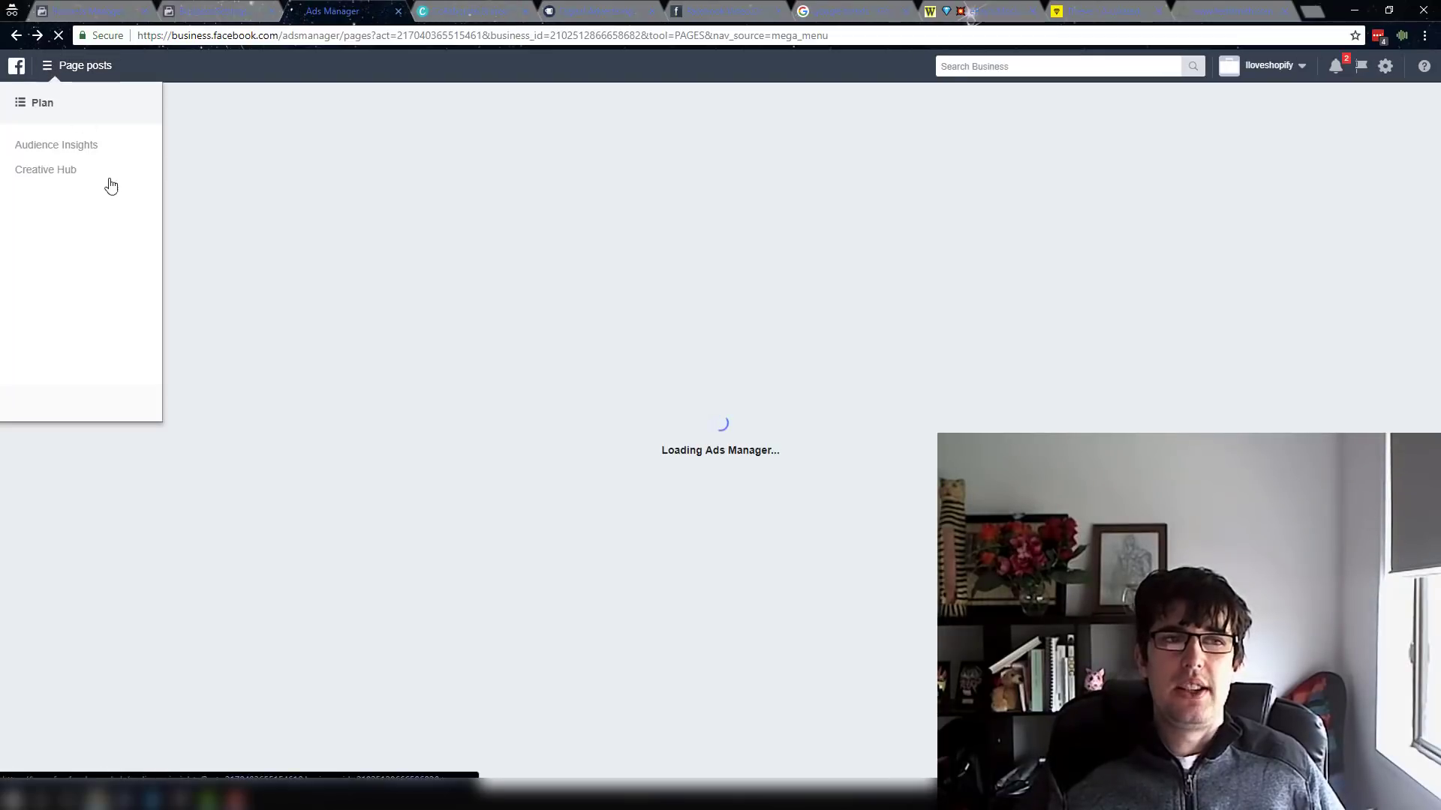
pyautogui.click(46, 66)
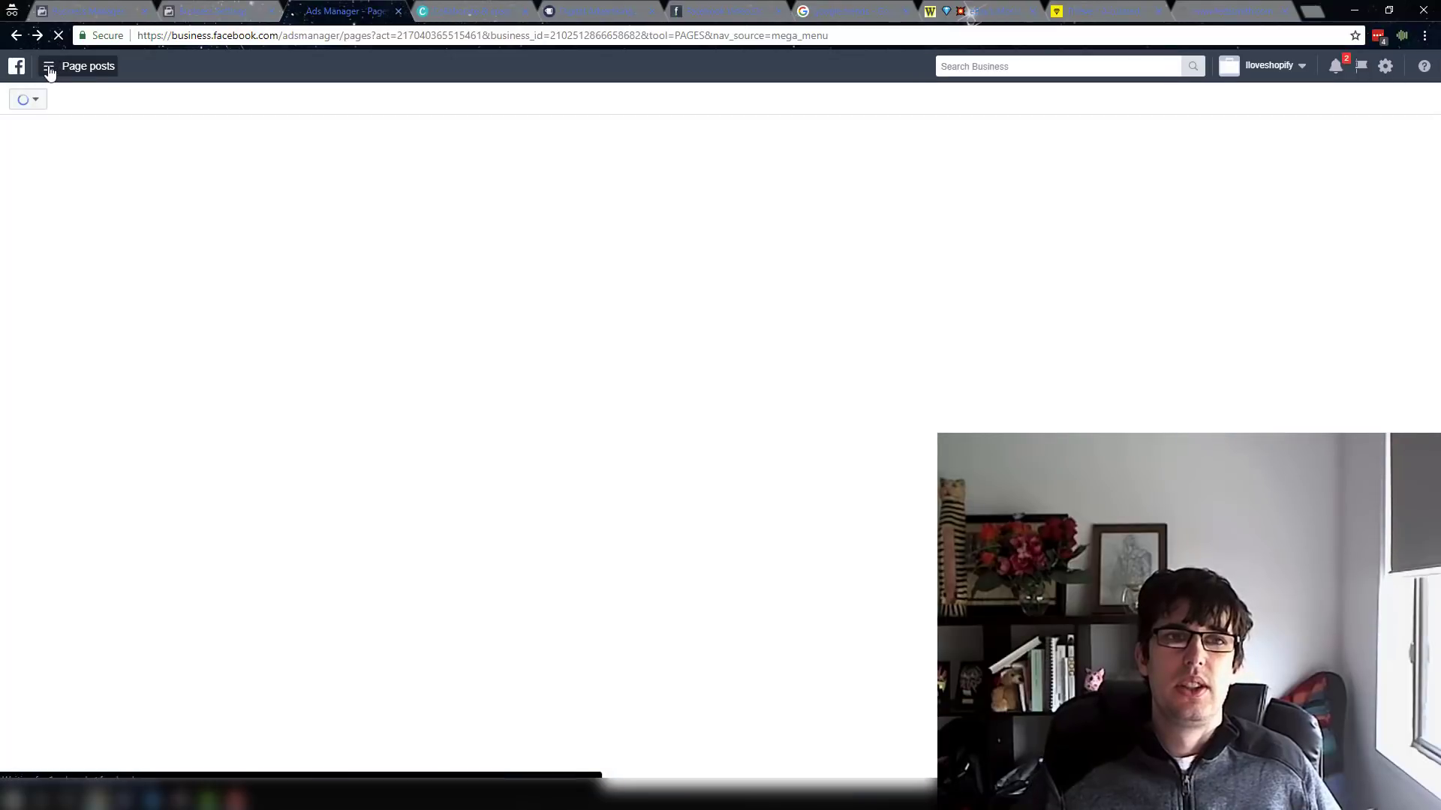
pyautogui.click(47, 66)
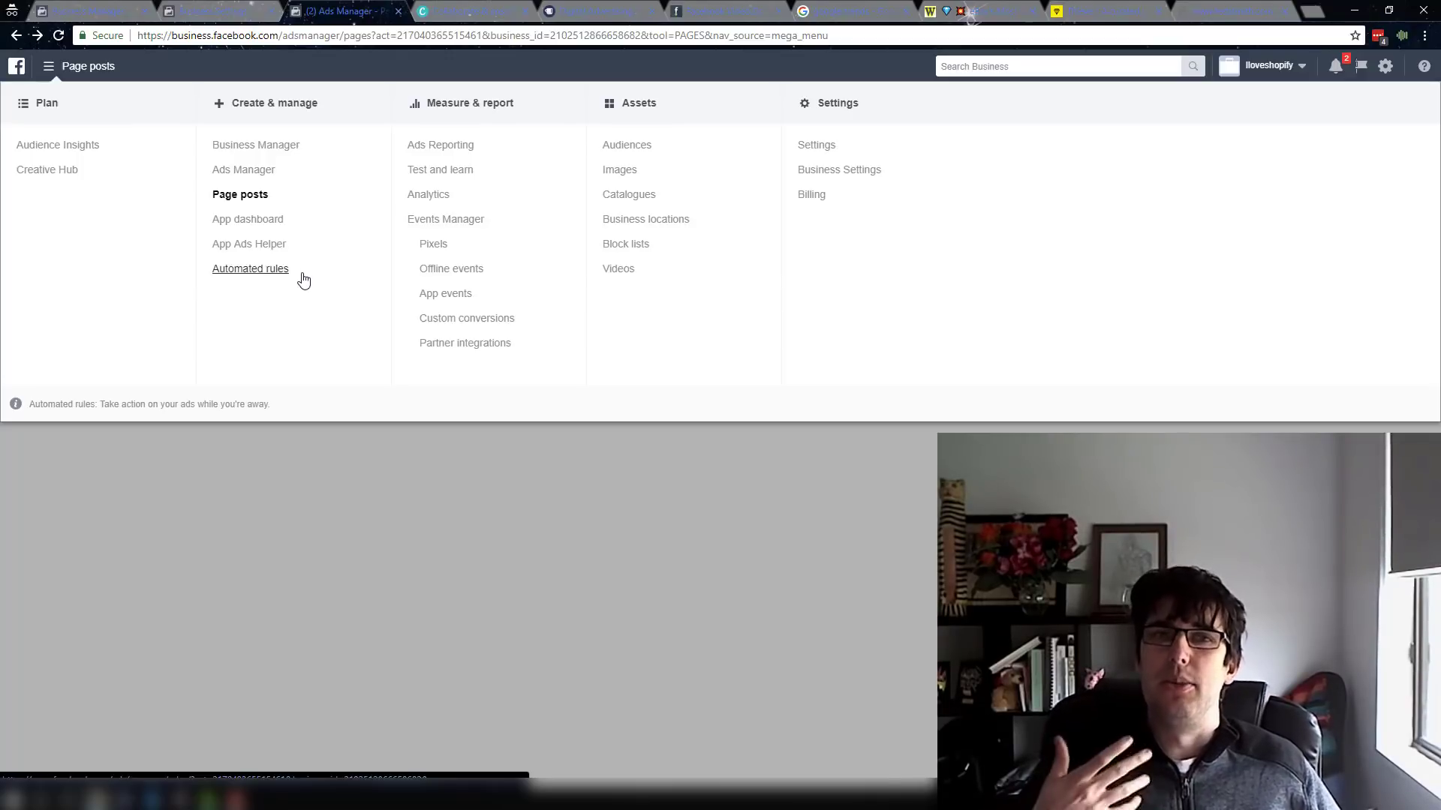
pyautogui.click(265, 274)
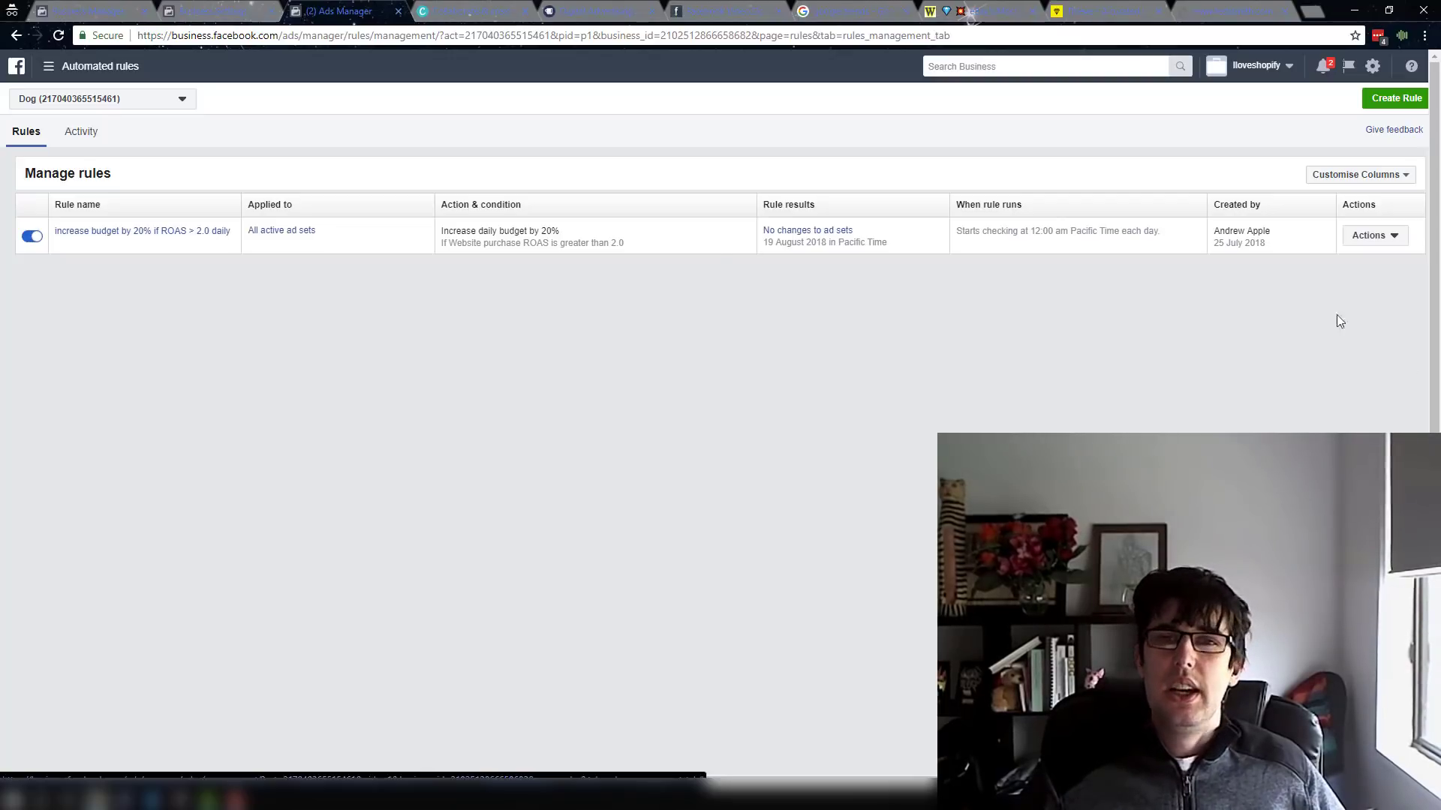
# - Start a new automated rule and browse its target and action options, keeping All active ad sets and Turn off ad sets
pyautogui.click(1403, 108)
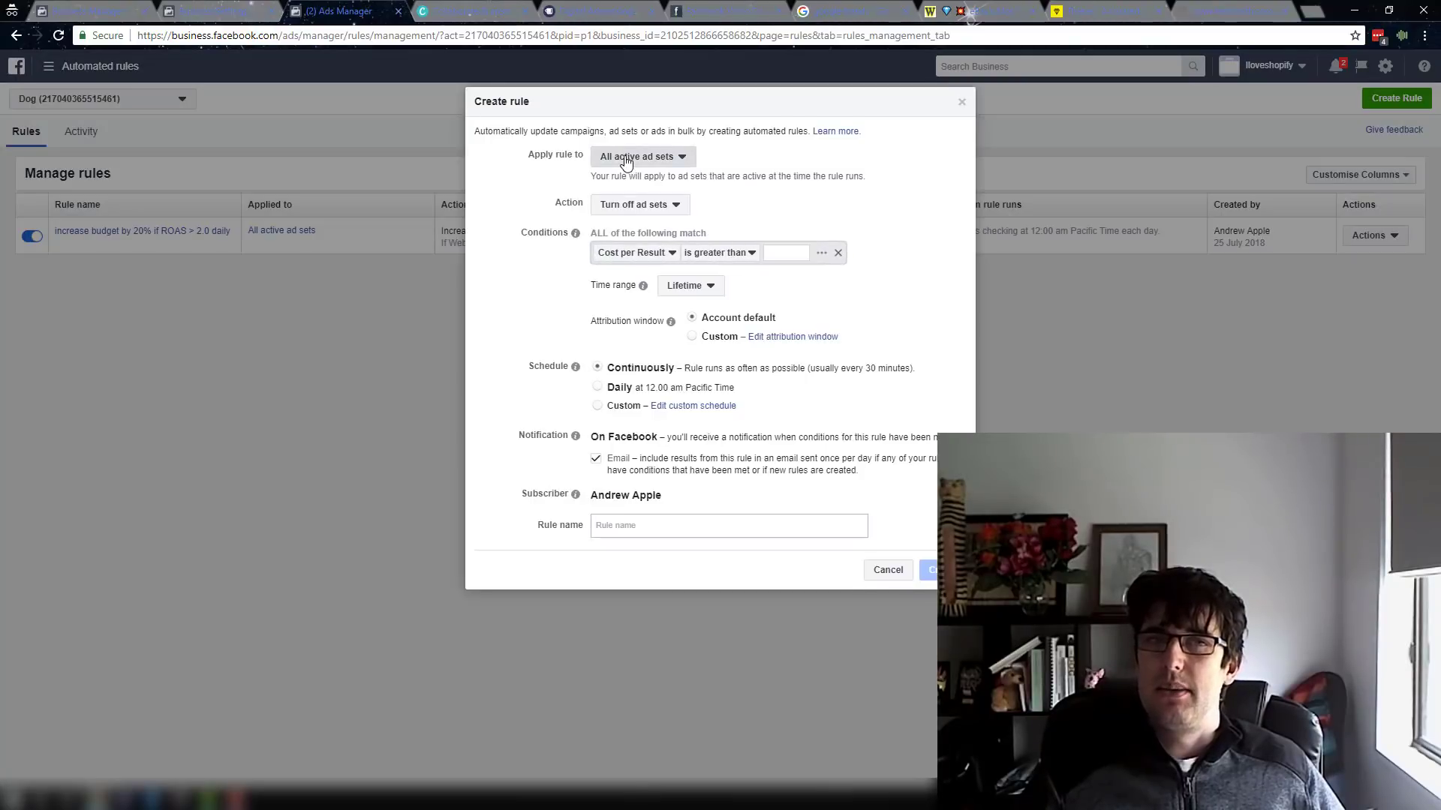
pyautogui.click(627, 162)
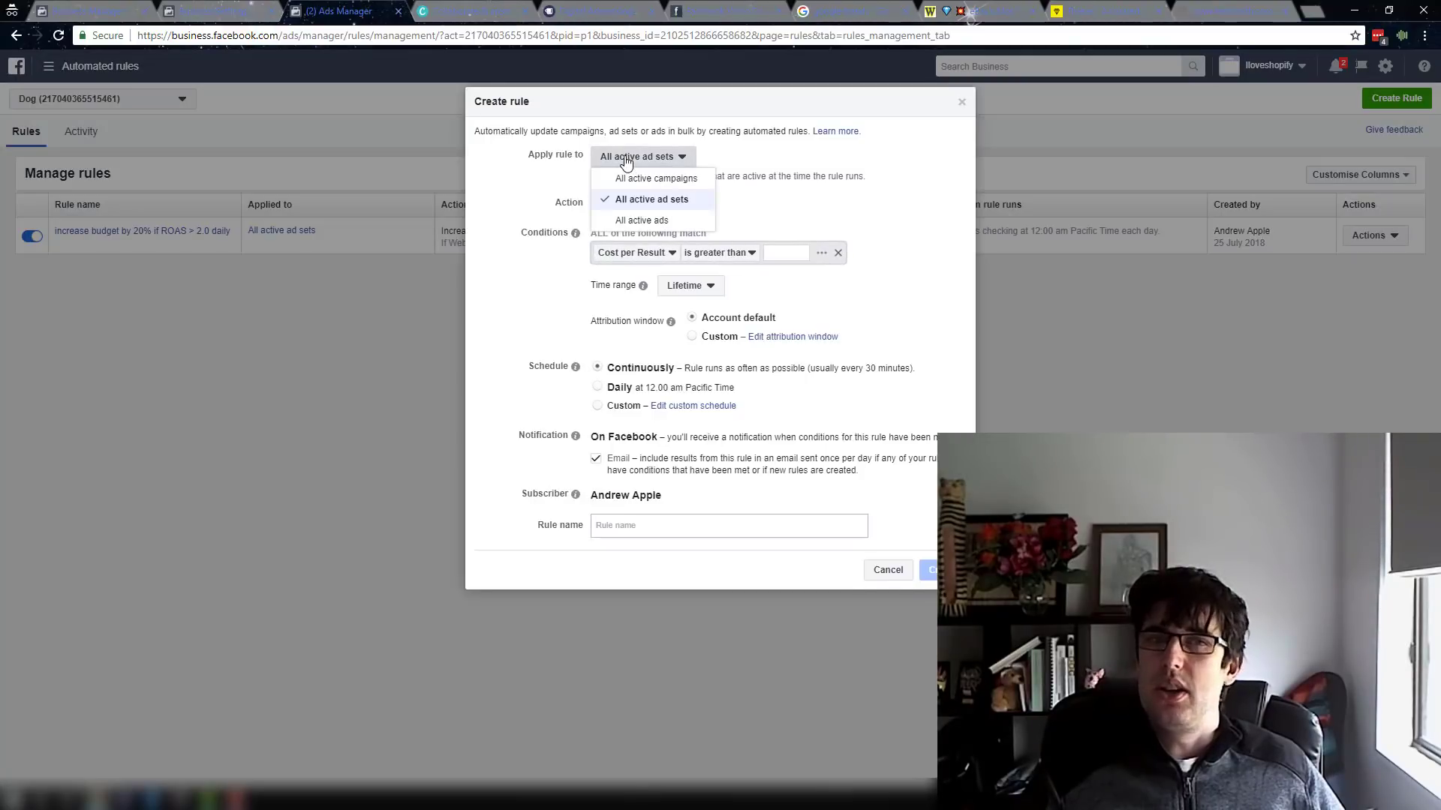
pyautogui.click(642, 189)
pyautogui.click(648, 206)
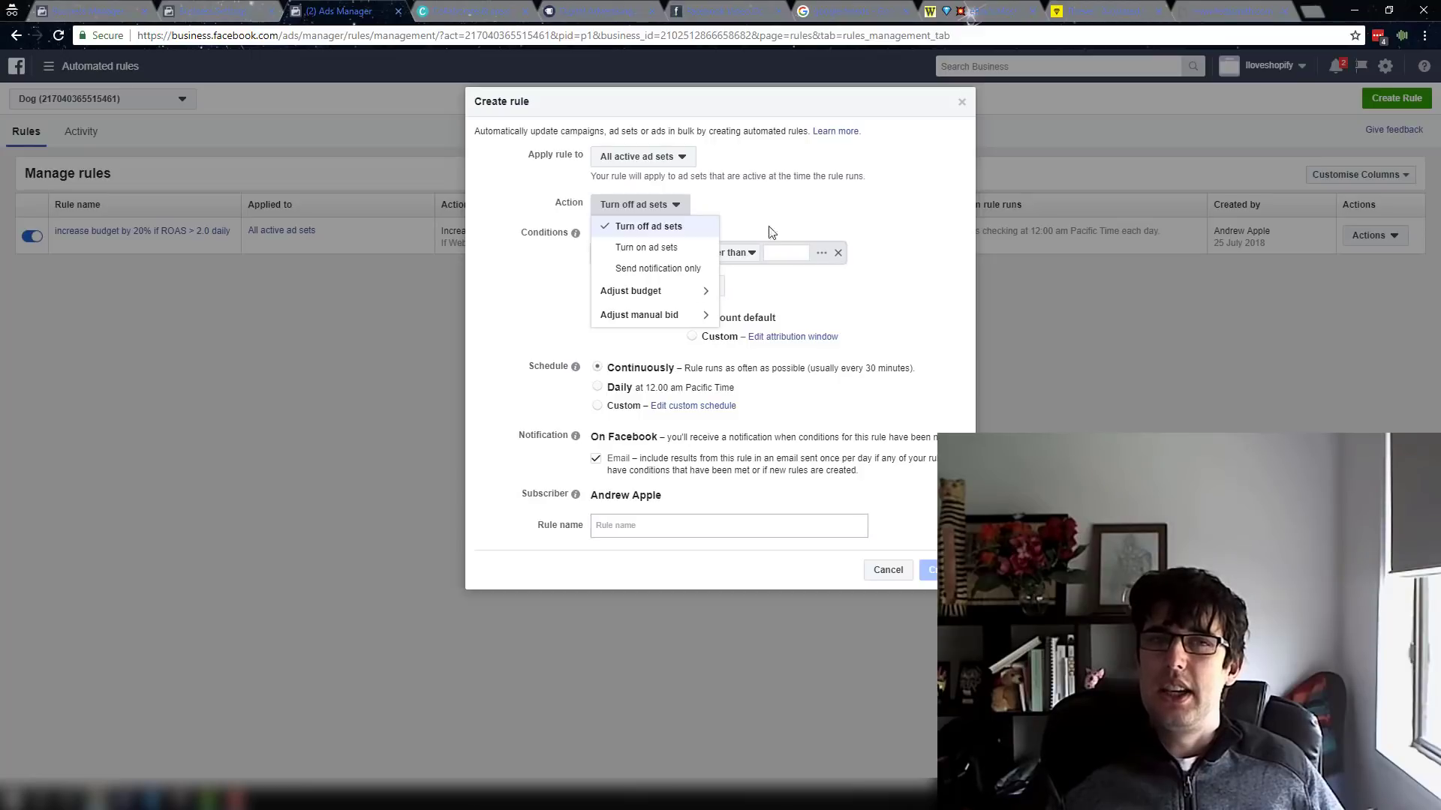
pyautogui.click(640, 169)
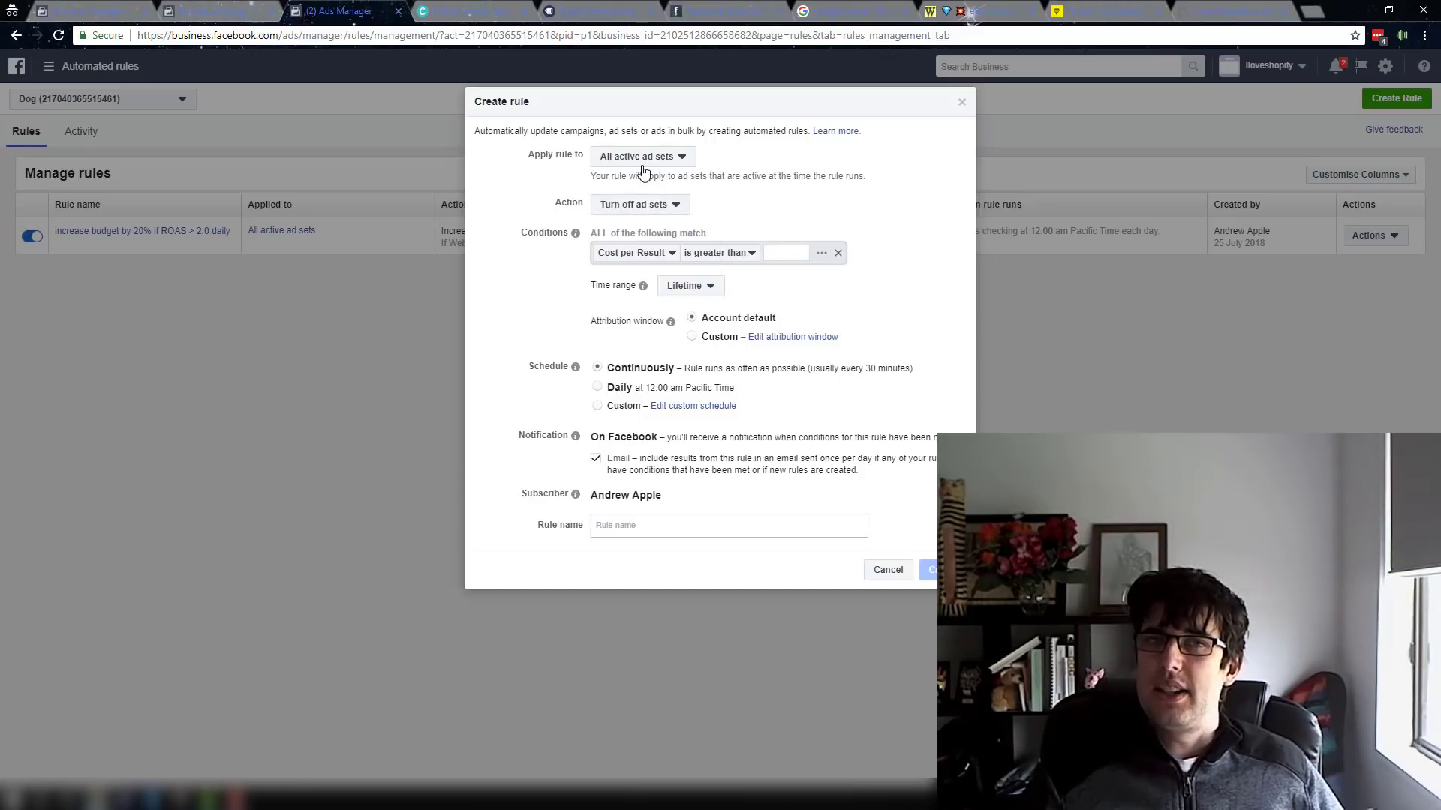
pyautogui.click(642, 164)
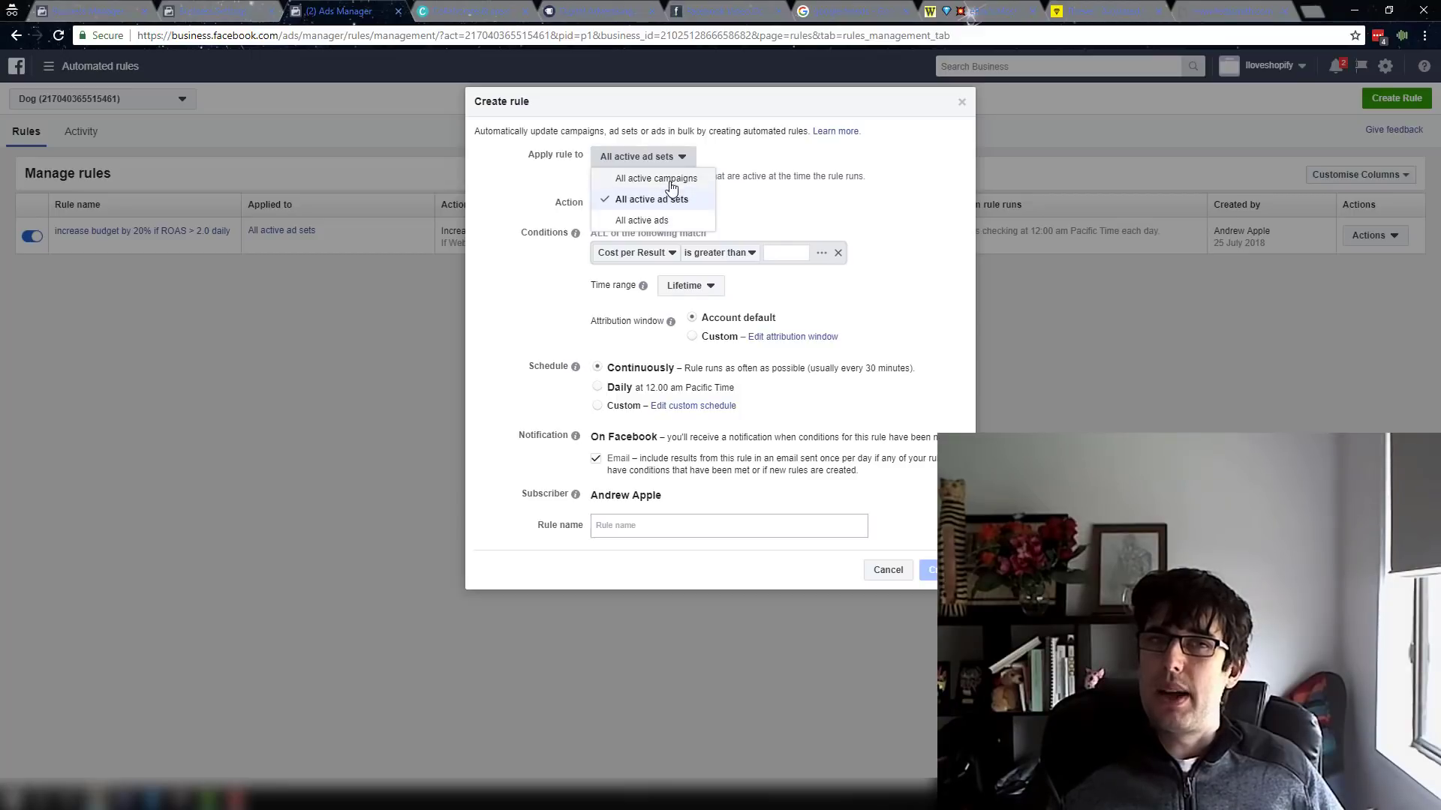
pyautogui.click(663, 159)
pyautogui.click(655, 213)
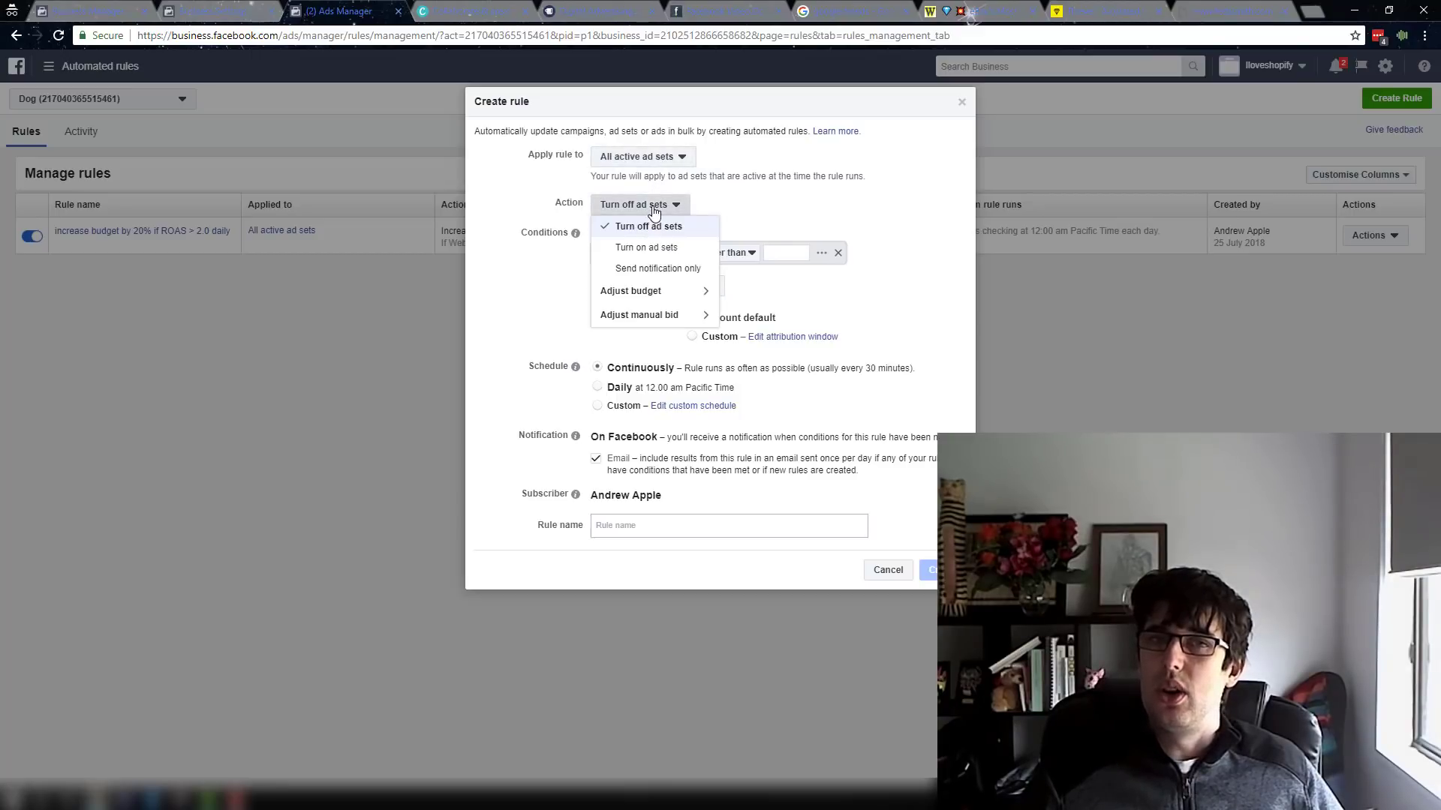
pyautogui.click(654, 213)
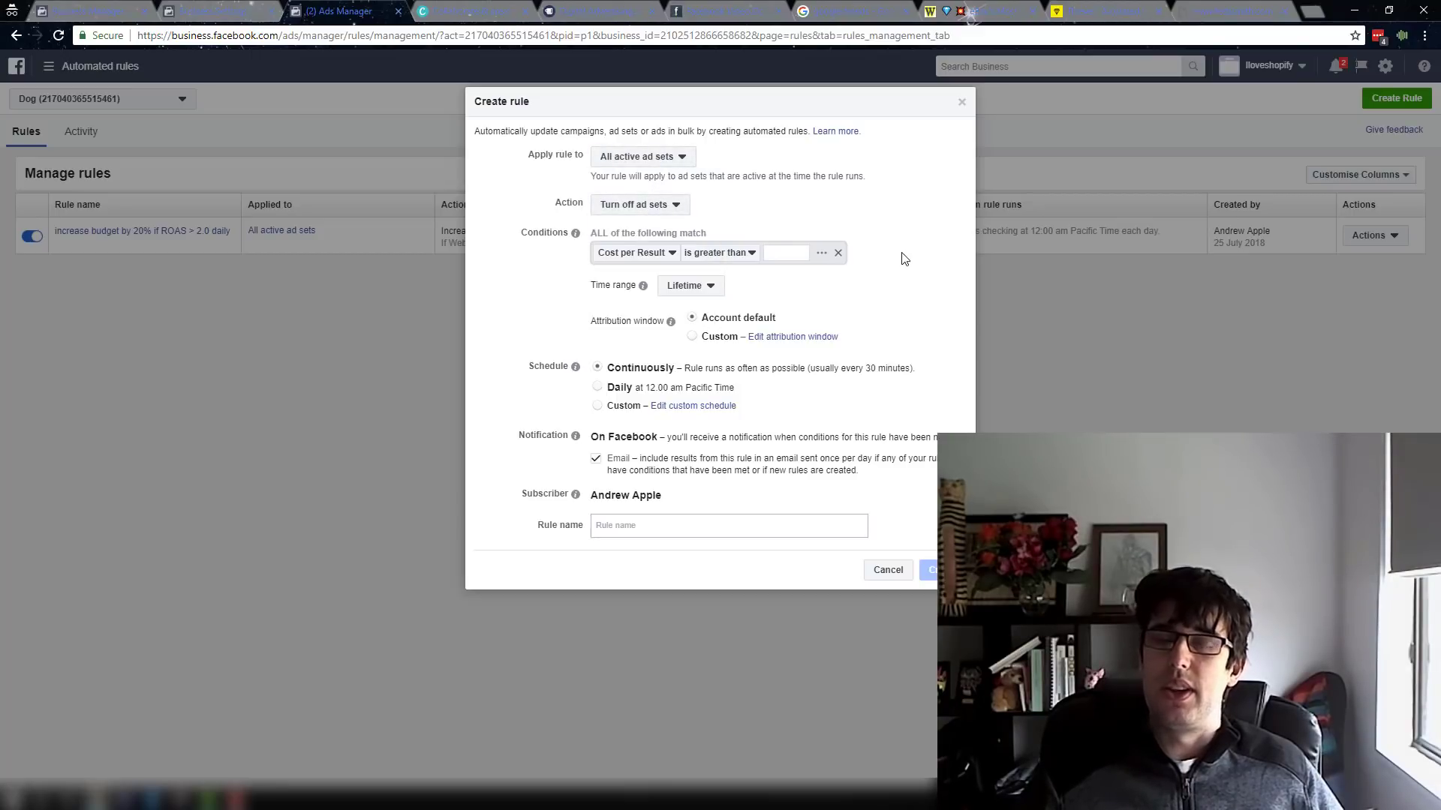
# - Browse the metrics available for the rule's condition and discard the new rule
pyautogui.click(678, 257)
pyautogui.scroll(-5, 651, 355)
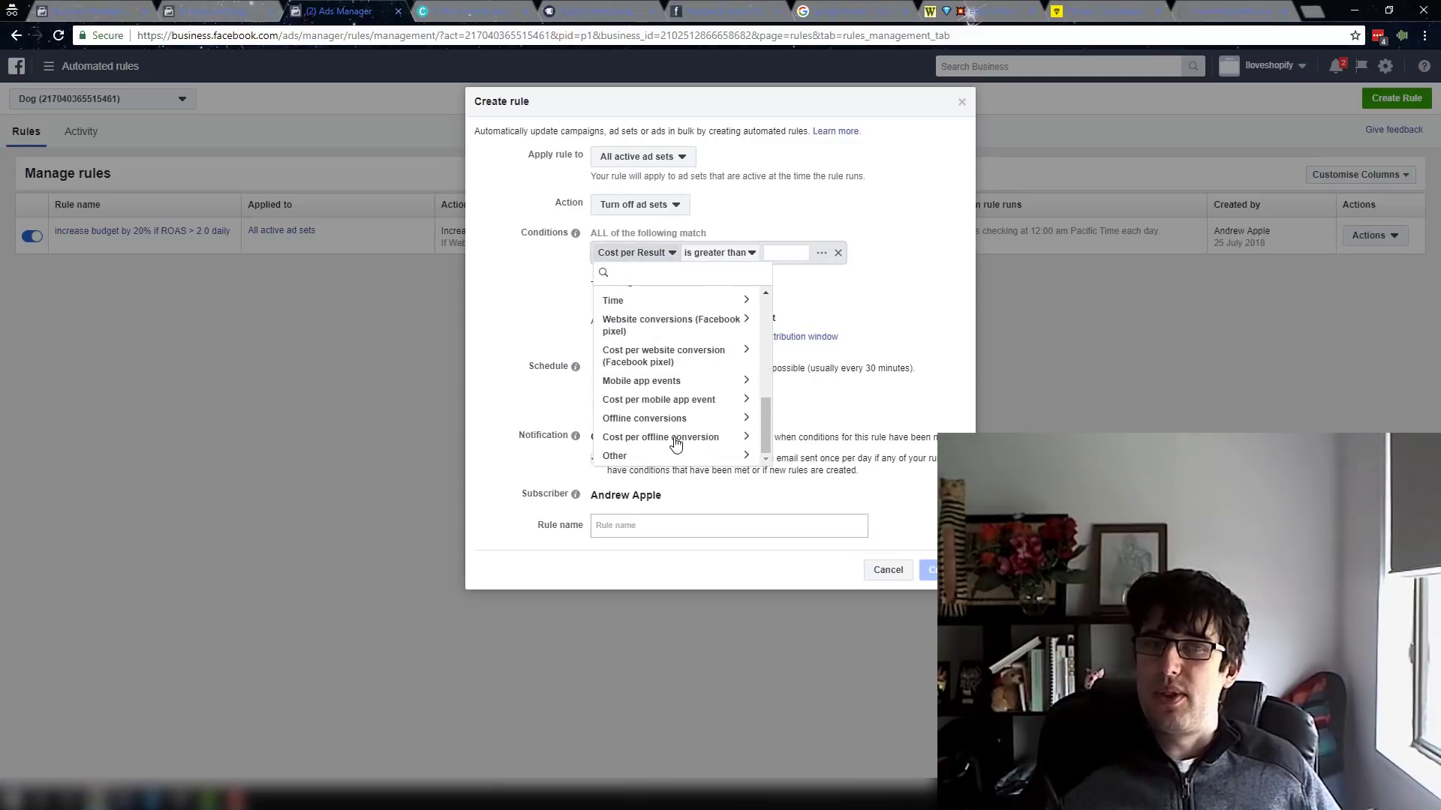
pyautogui.click(963, 104)
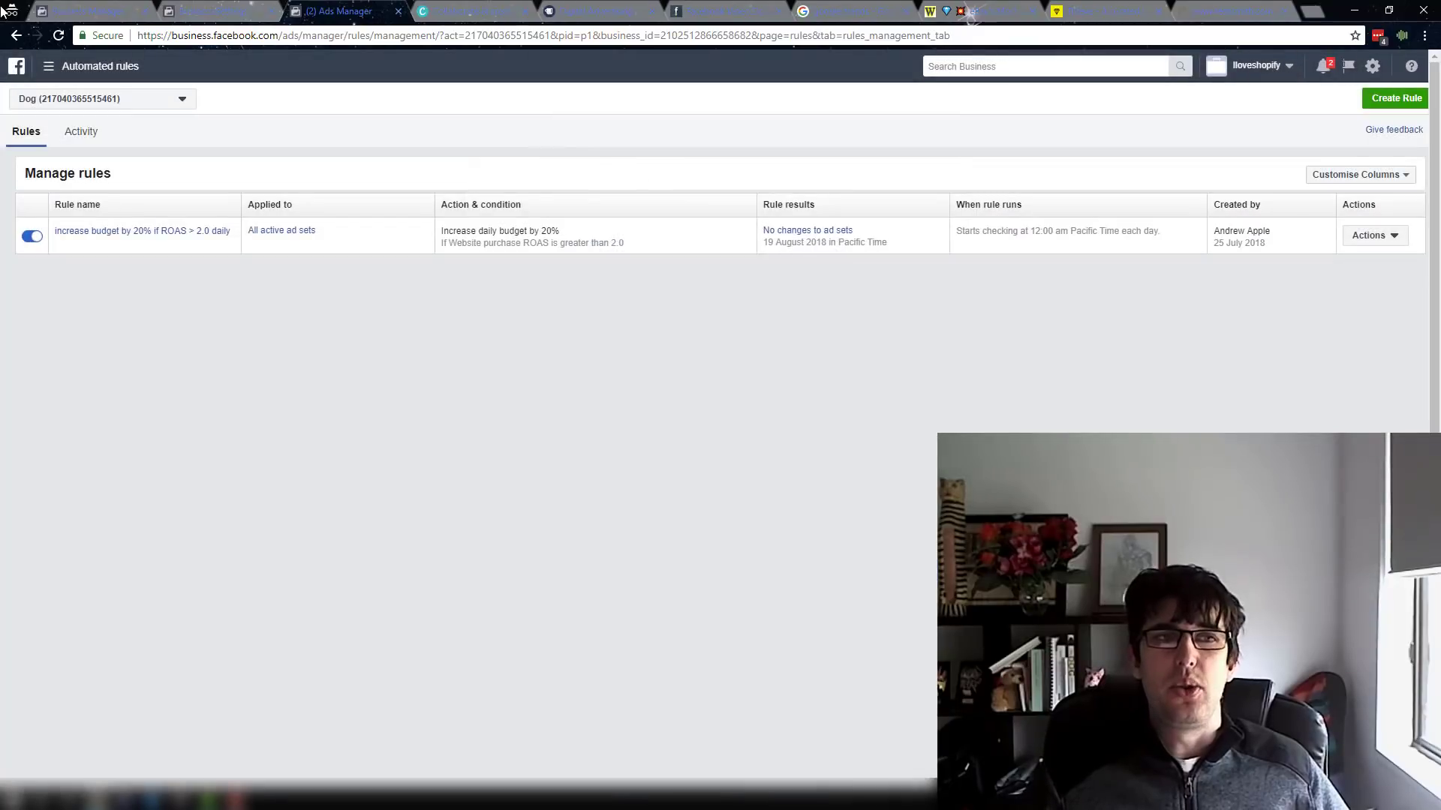
# - Open Ads Reporting and examine the untitled report's breakdown categories and its save options
pyautogui.click(49, 67)
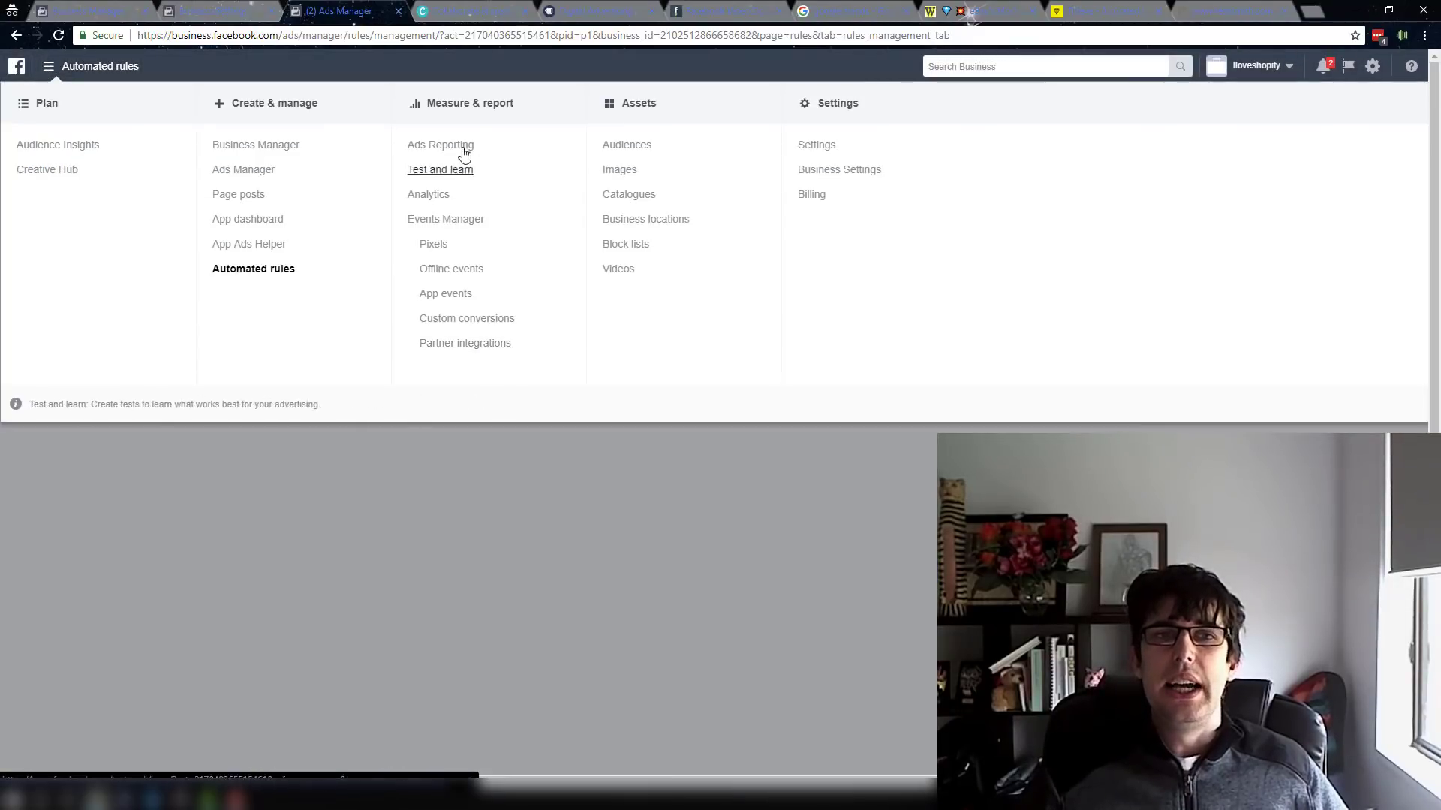
pyautogui.click(456, 149)
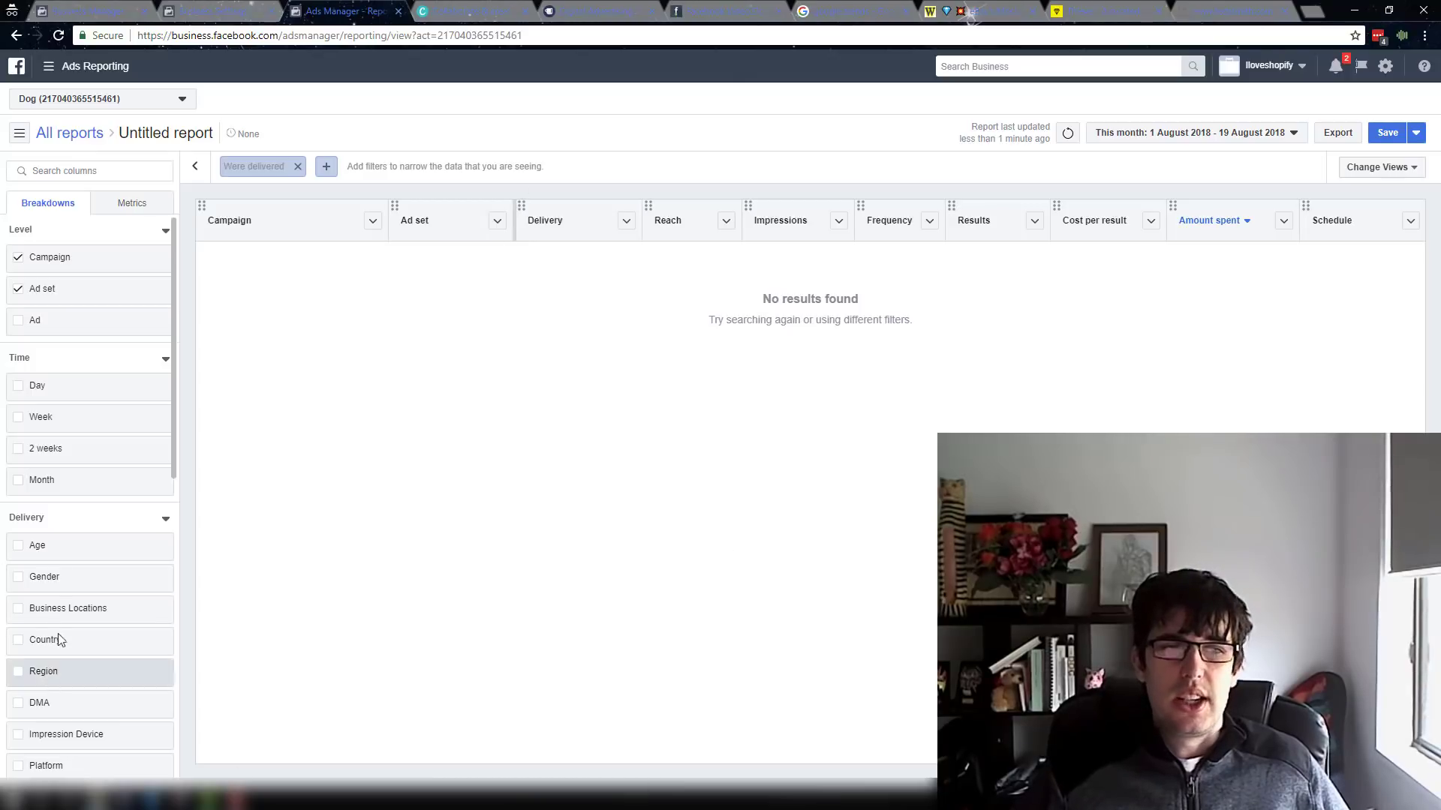
pyautogui.scroll(-4, 87, 442)
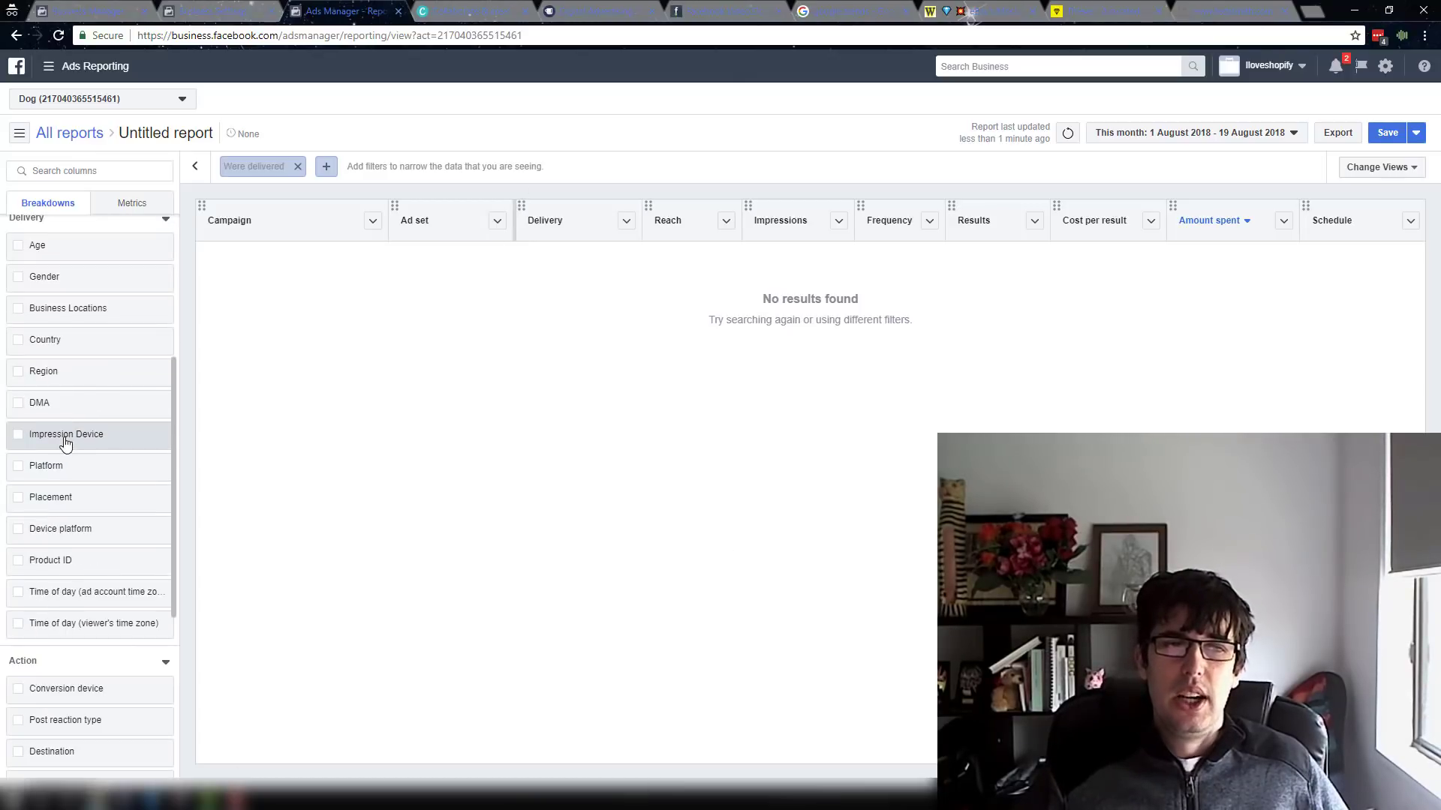
pyautogui.moveTo(38, 412)
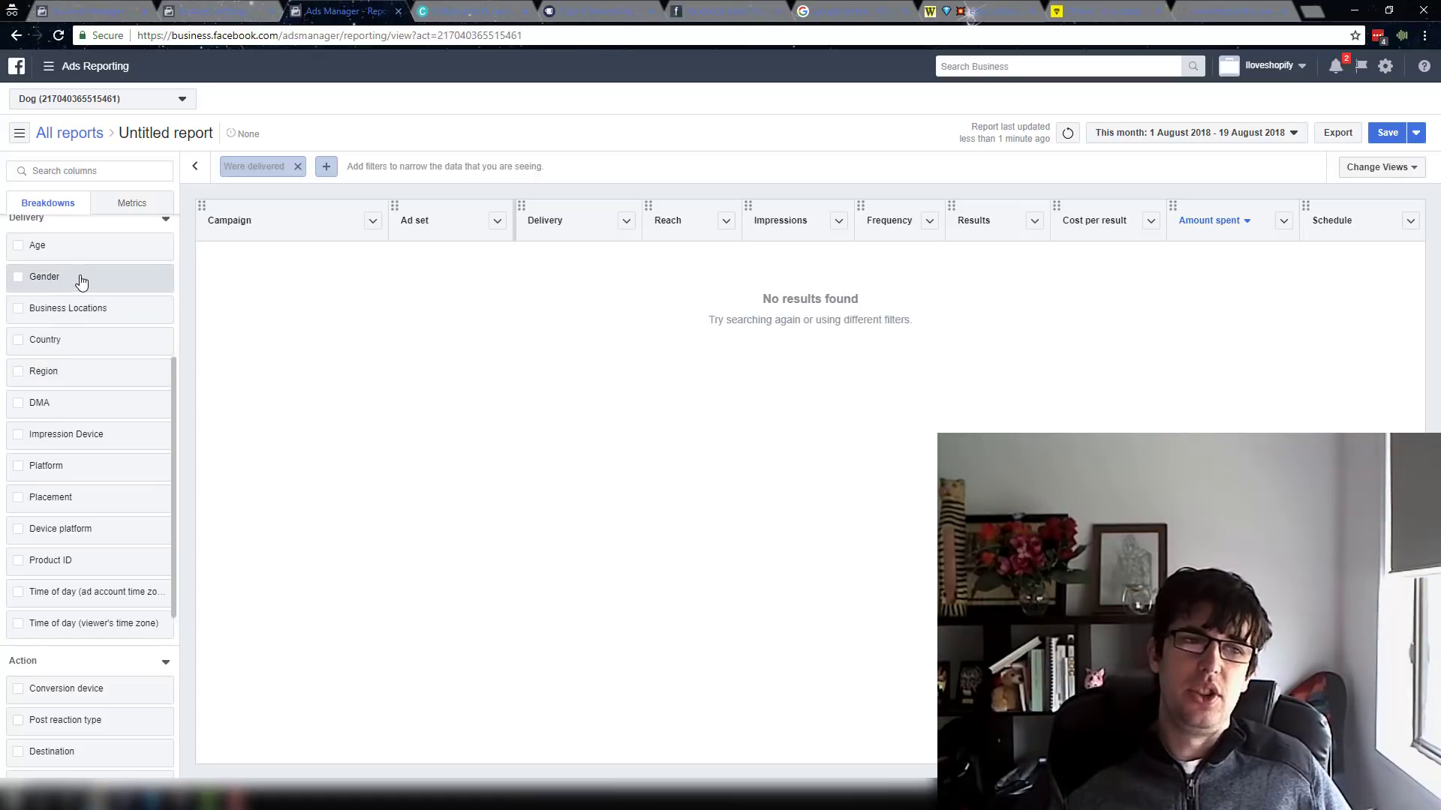
pyautogui.scroll(-3, 55, 417)
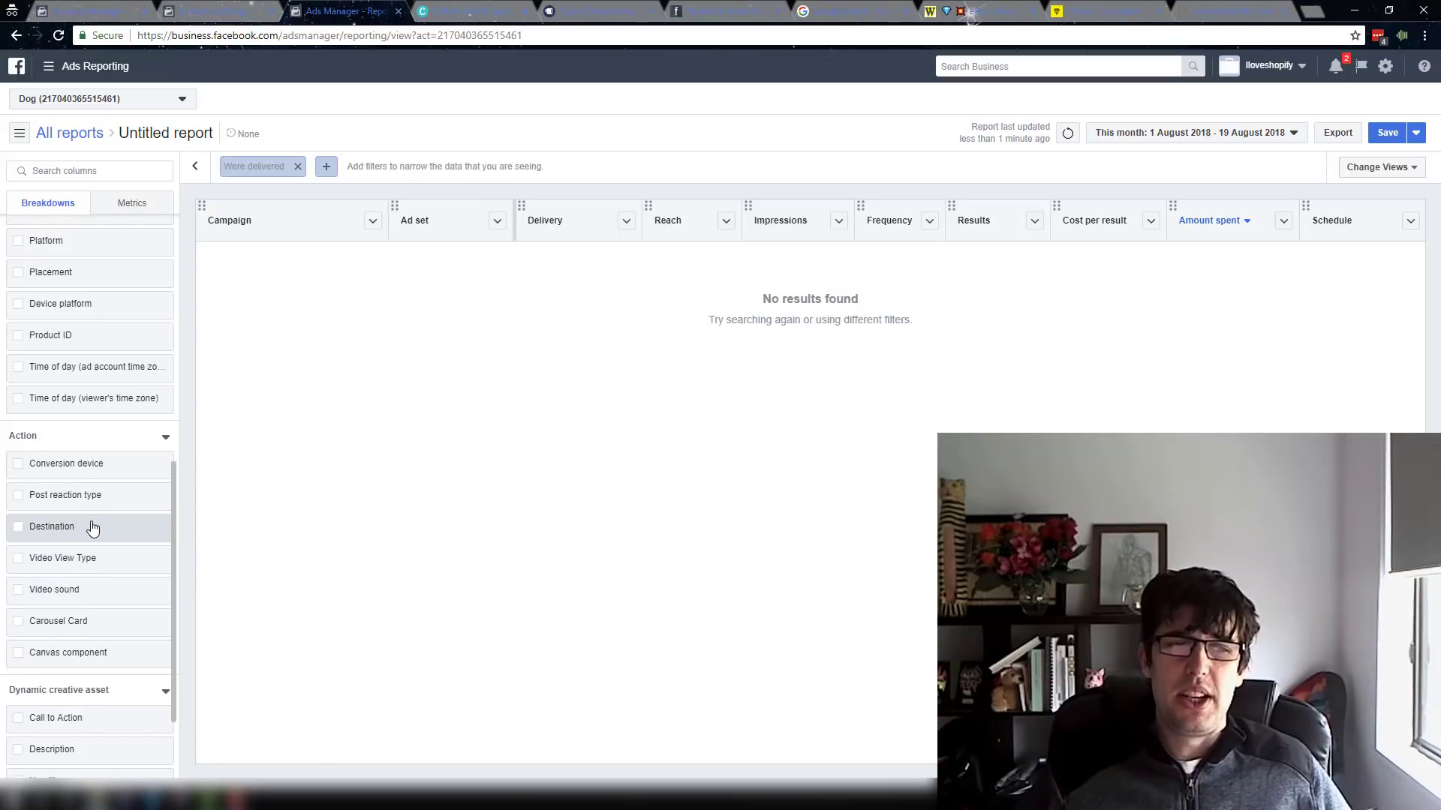
pyautogui.scroll(-2, 89, 531)
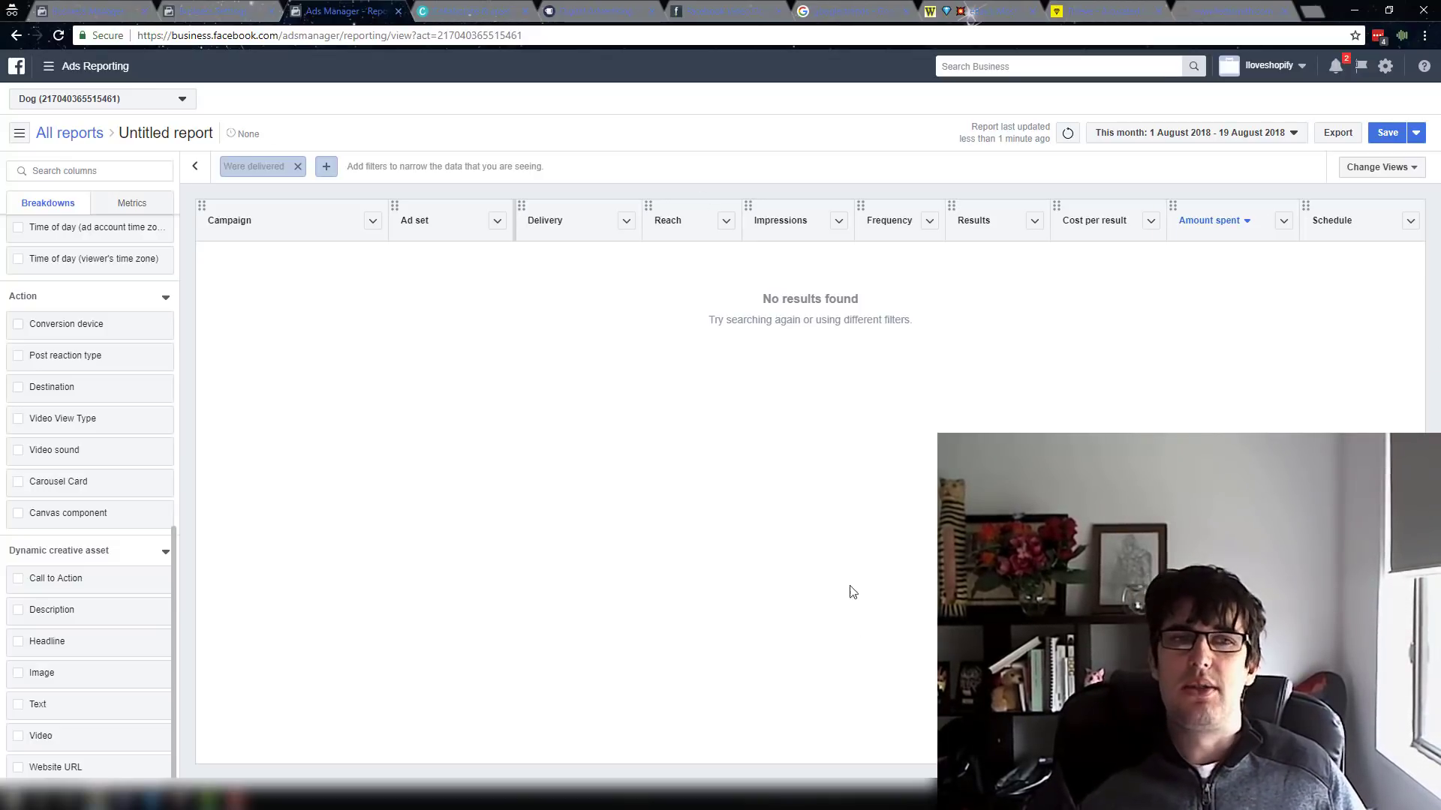
pyautogui.scroll(9, 154, 630)
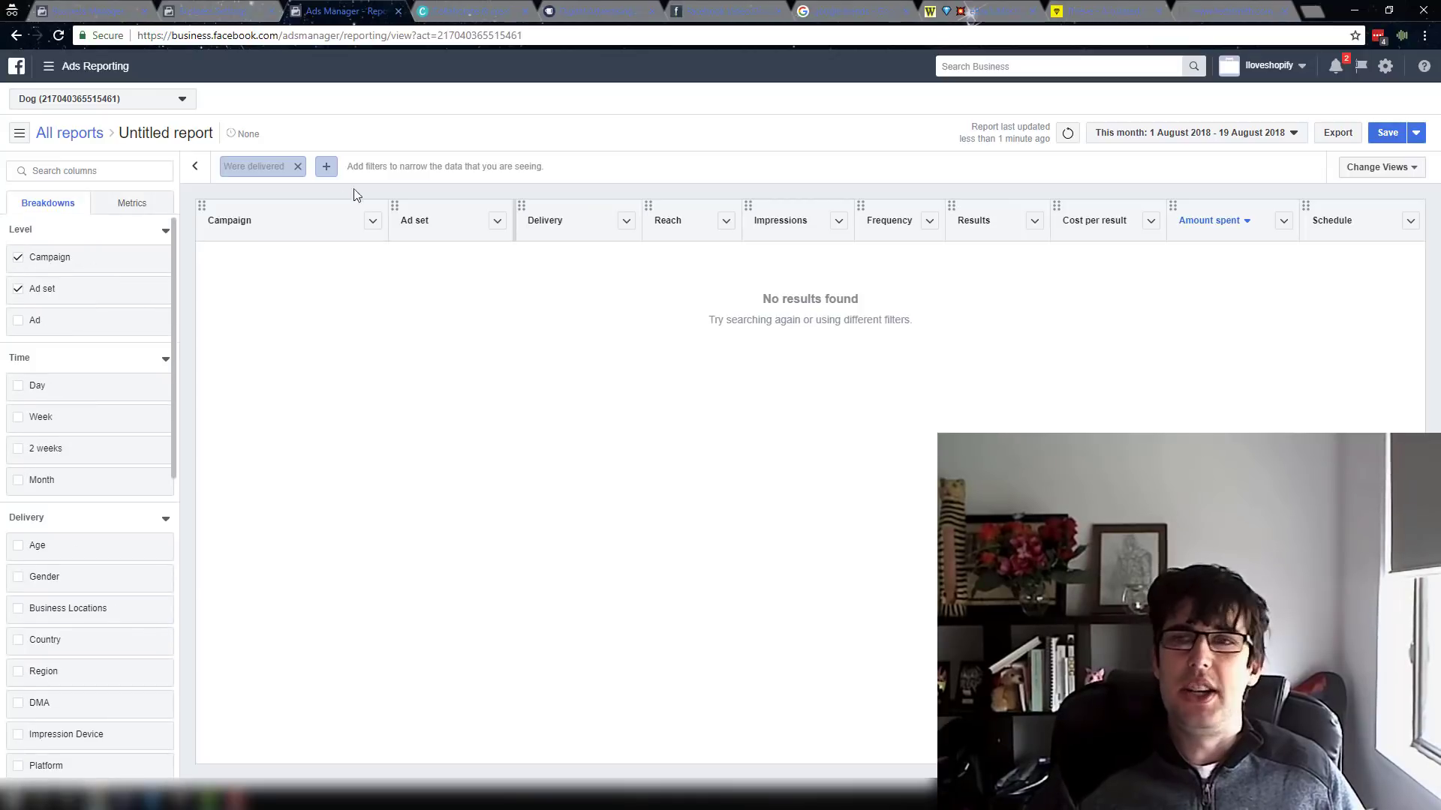
pyautogui.click(1417, 135)
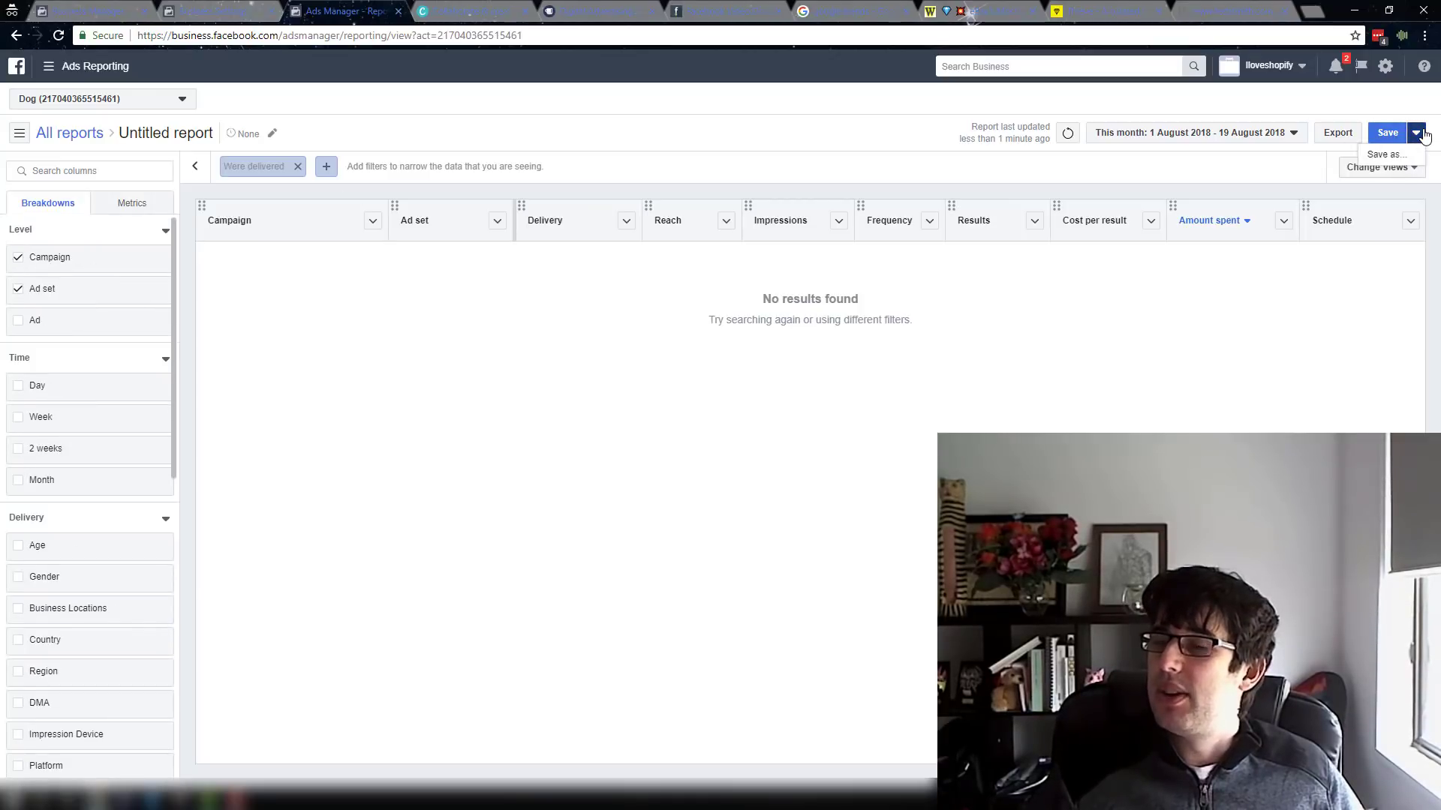
pyautogui.click(1416, 135)
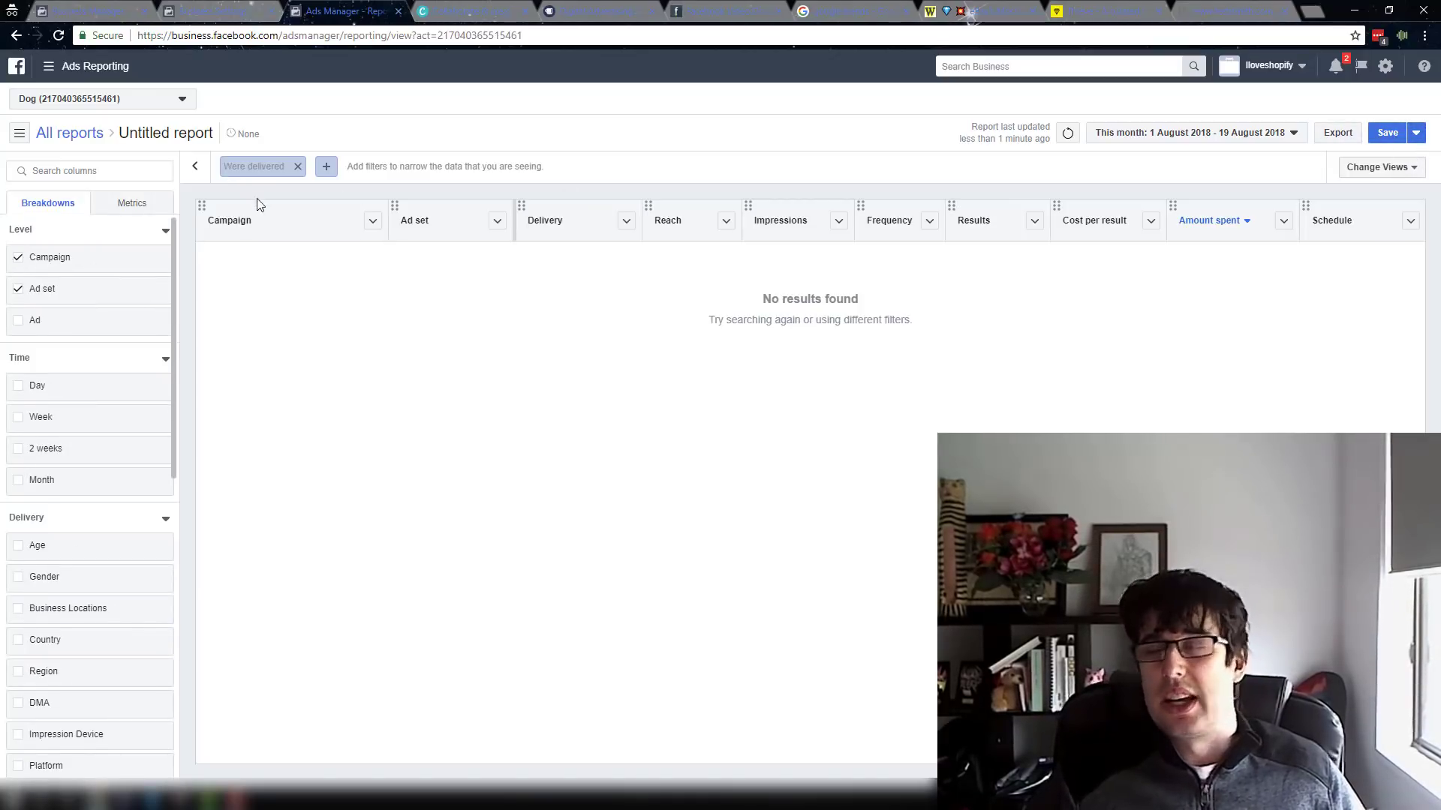
# - Open the Test and learn tool from Business Manager's measurement tools
pyautogui.click(50, 66)
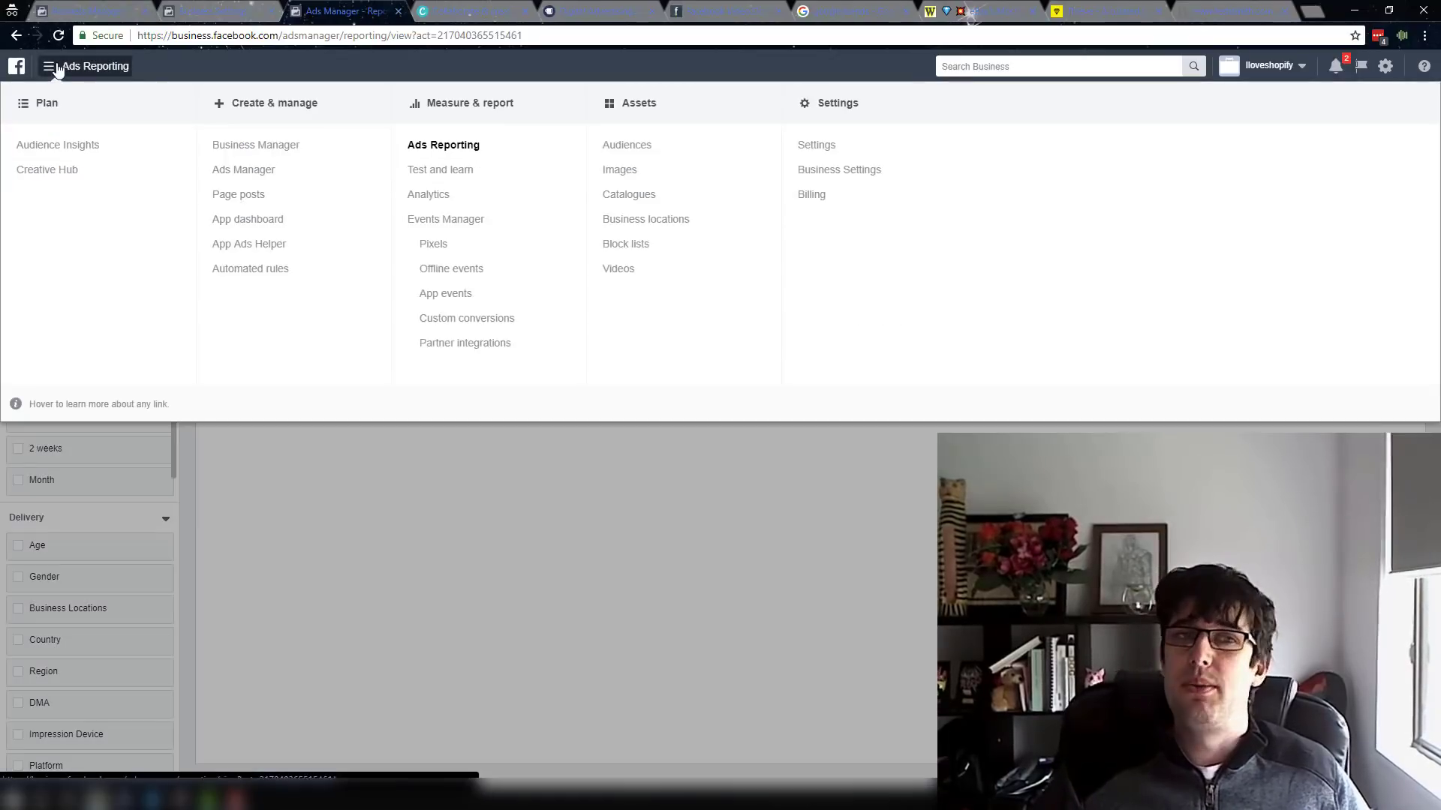
pyautogui.click(451, 169)
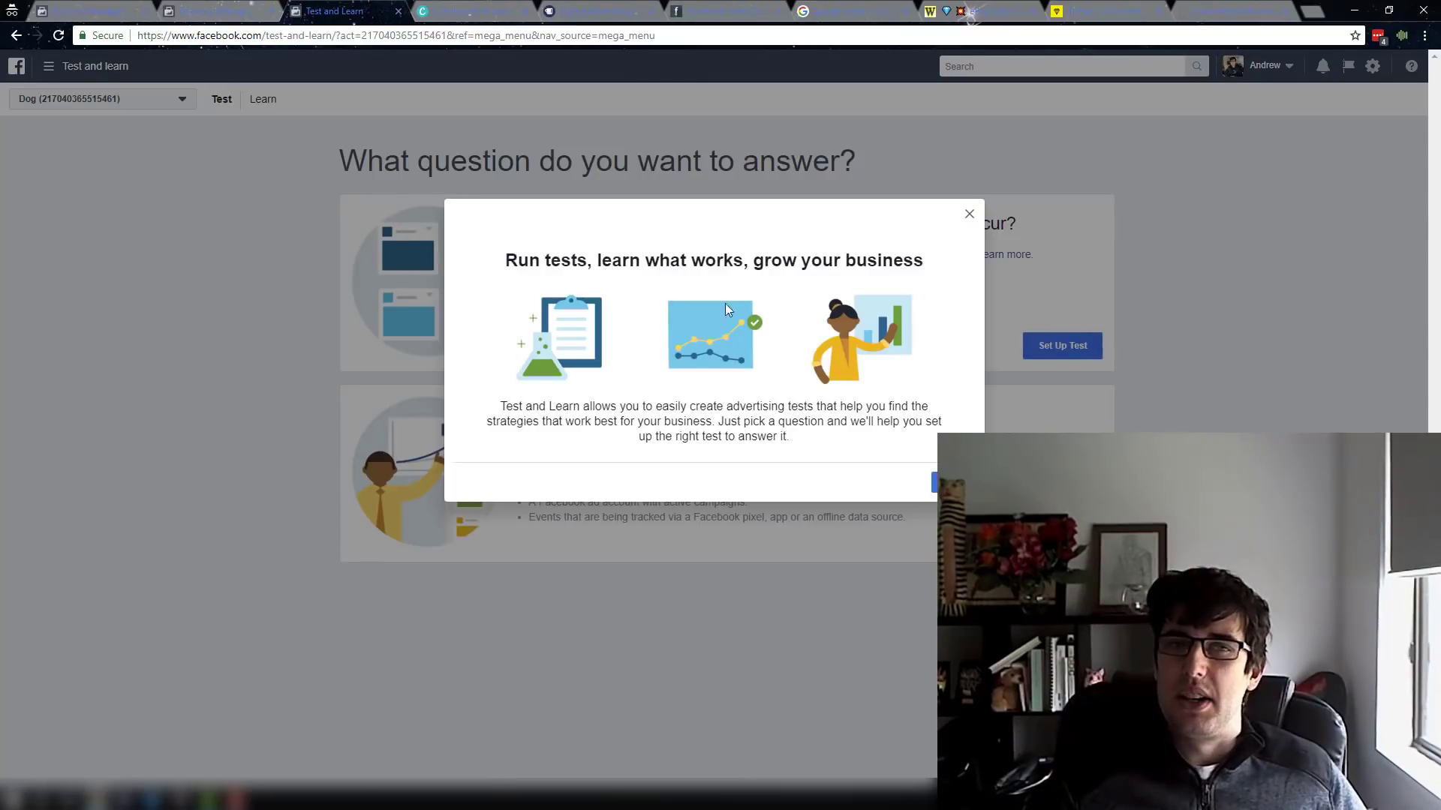
# - Dismiss the Test and learn introduction and examine the two test questions, what each delivers and what it requires
pyautogui.click(950, 482)
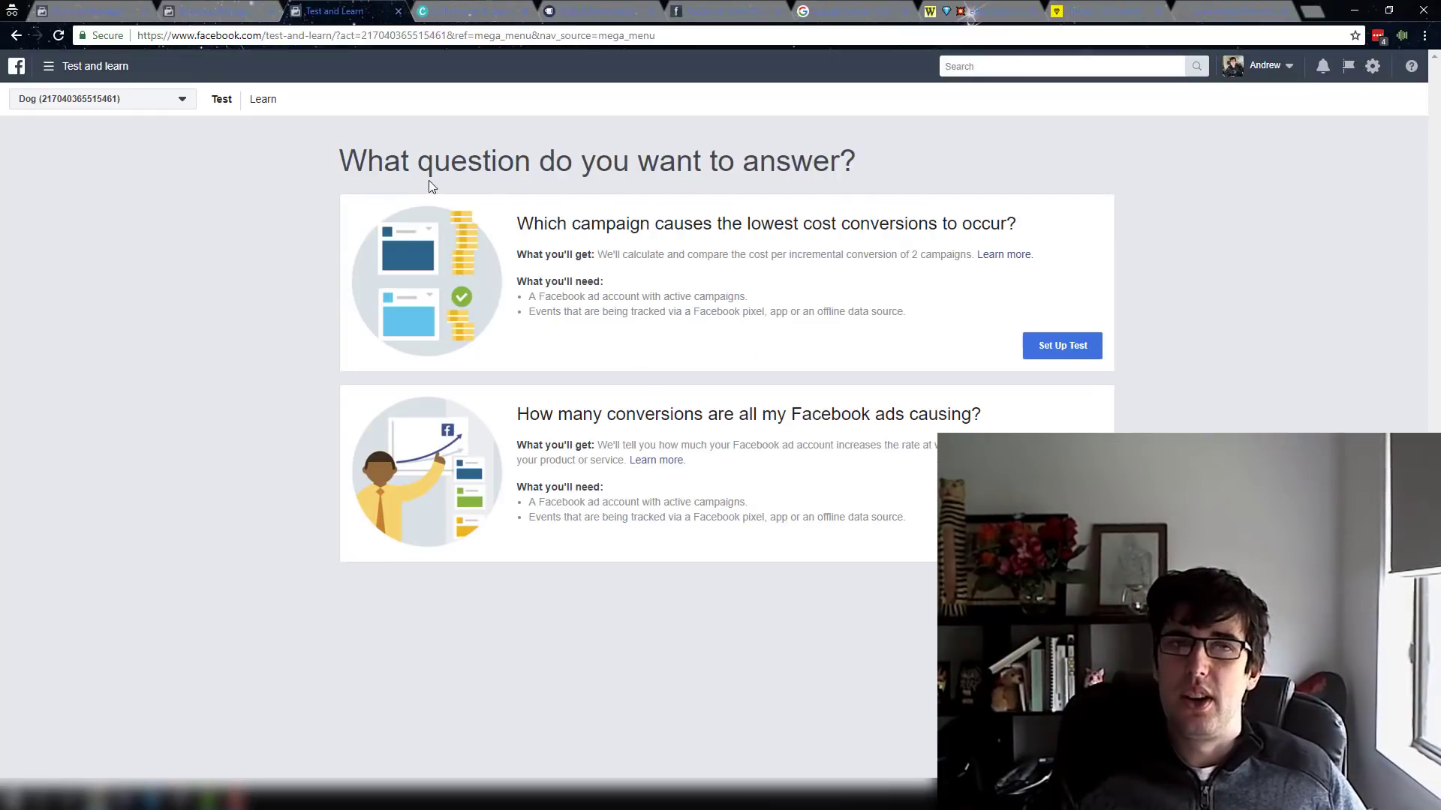
pyautogui.moveTo(420, 171); pyautogui.dragTo(709, 171)
pyautogui.moveTo(544, 224); pyautogui.dragTo(861, 226)
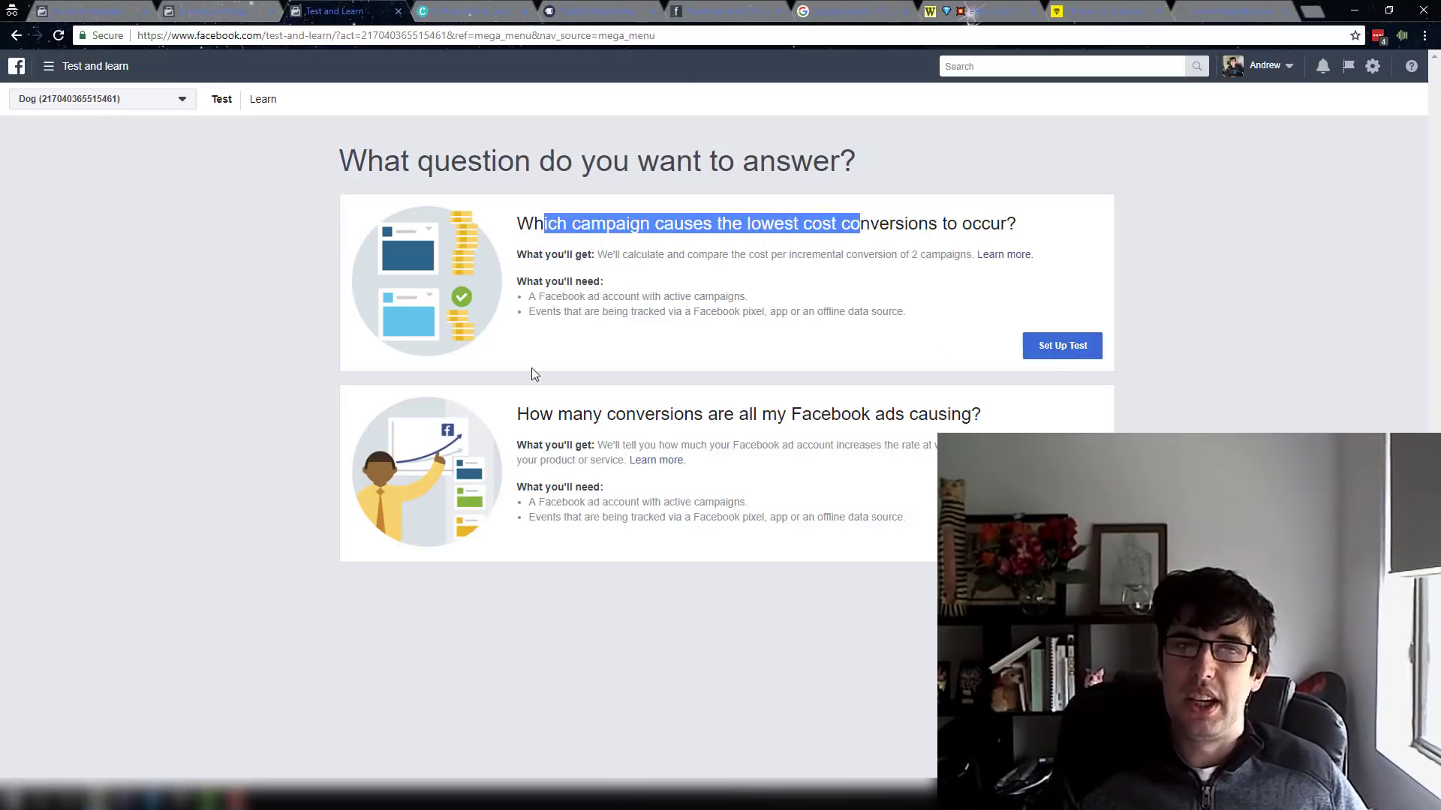
pyautogui.moveTo(542, 411); pyautogui.dragTo(990, 412)
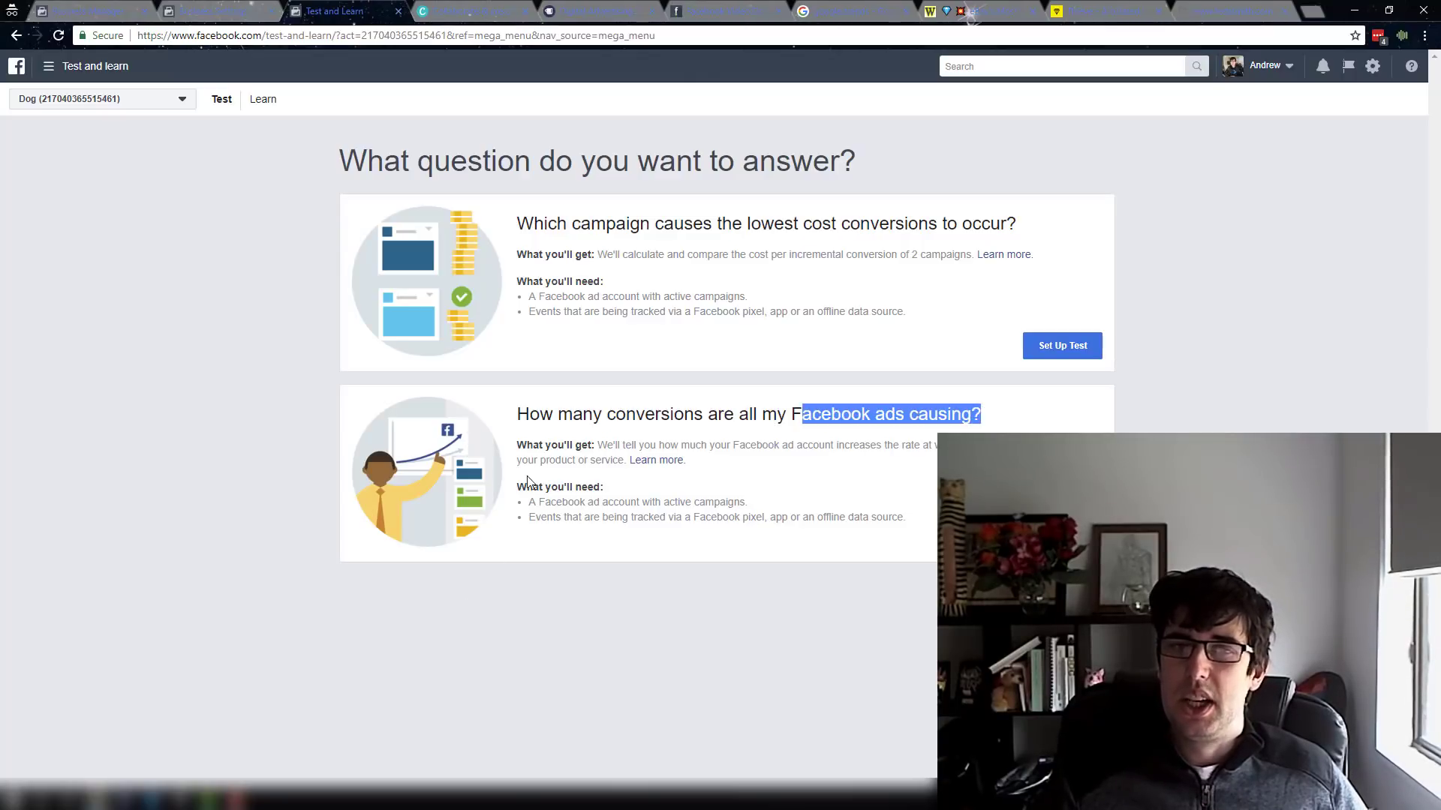
pyautogui.moveTo(600, 442); pyautogui.dragTo(1073, 429)
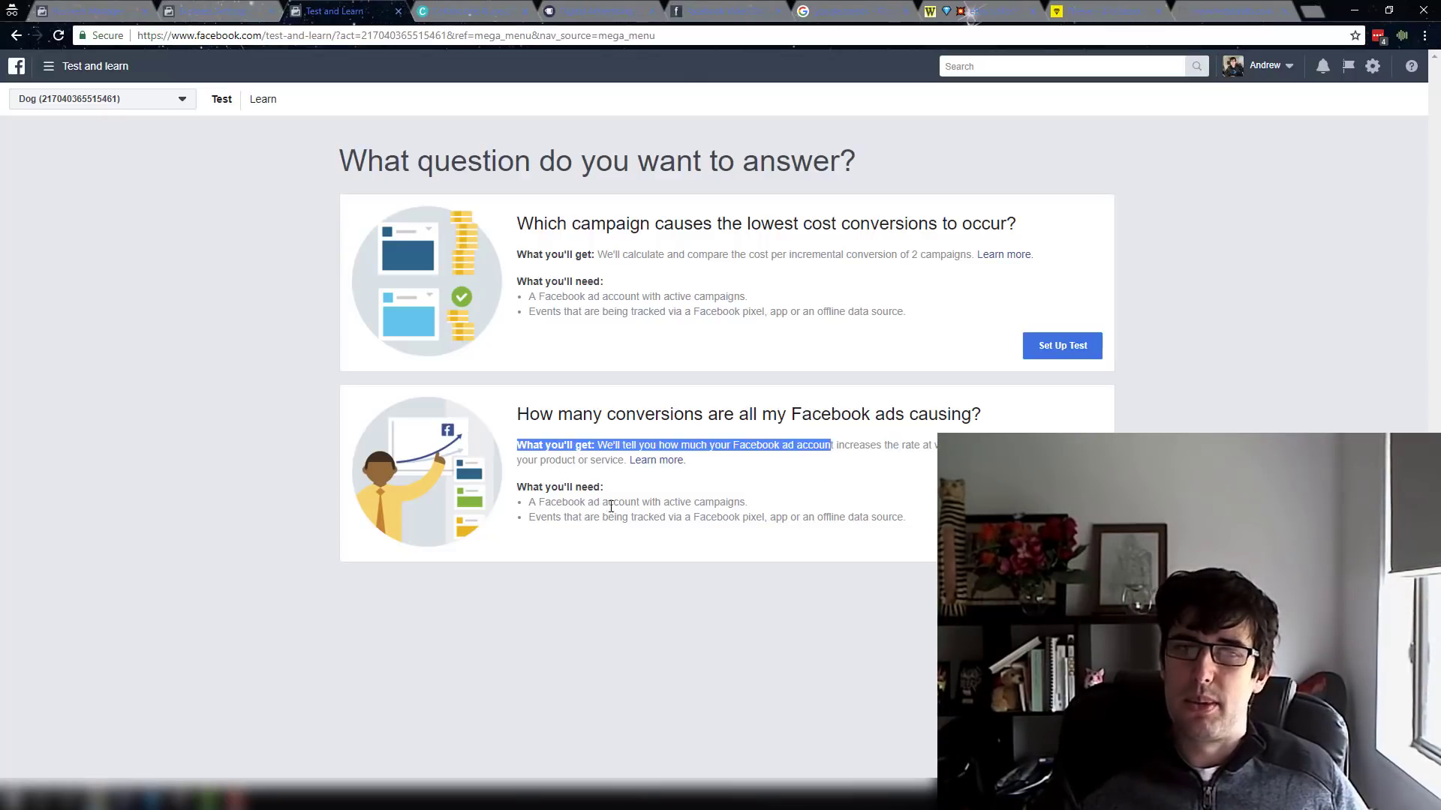
pyautogui.moveTo(526, 503); pyautogui.dragTo(640, 503)
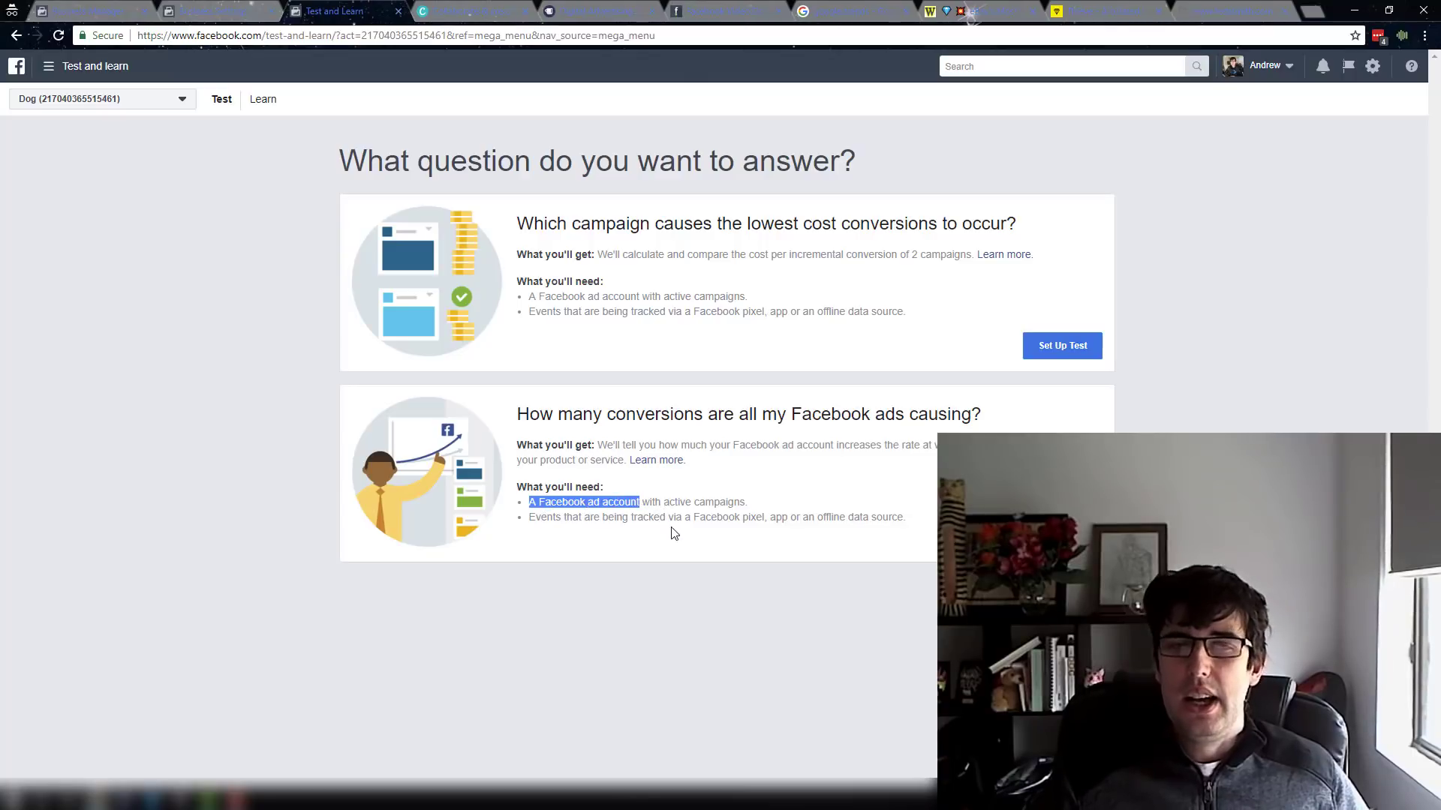
pyautogui.click(268, 105)
pyautogui.click(230, 105)
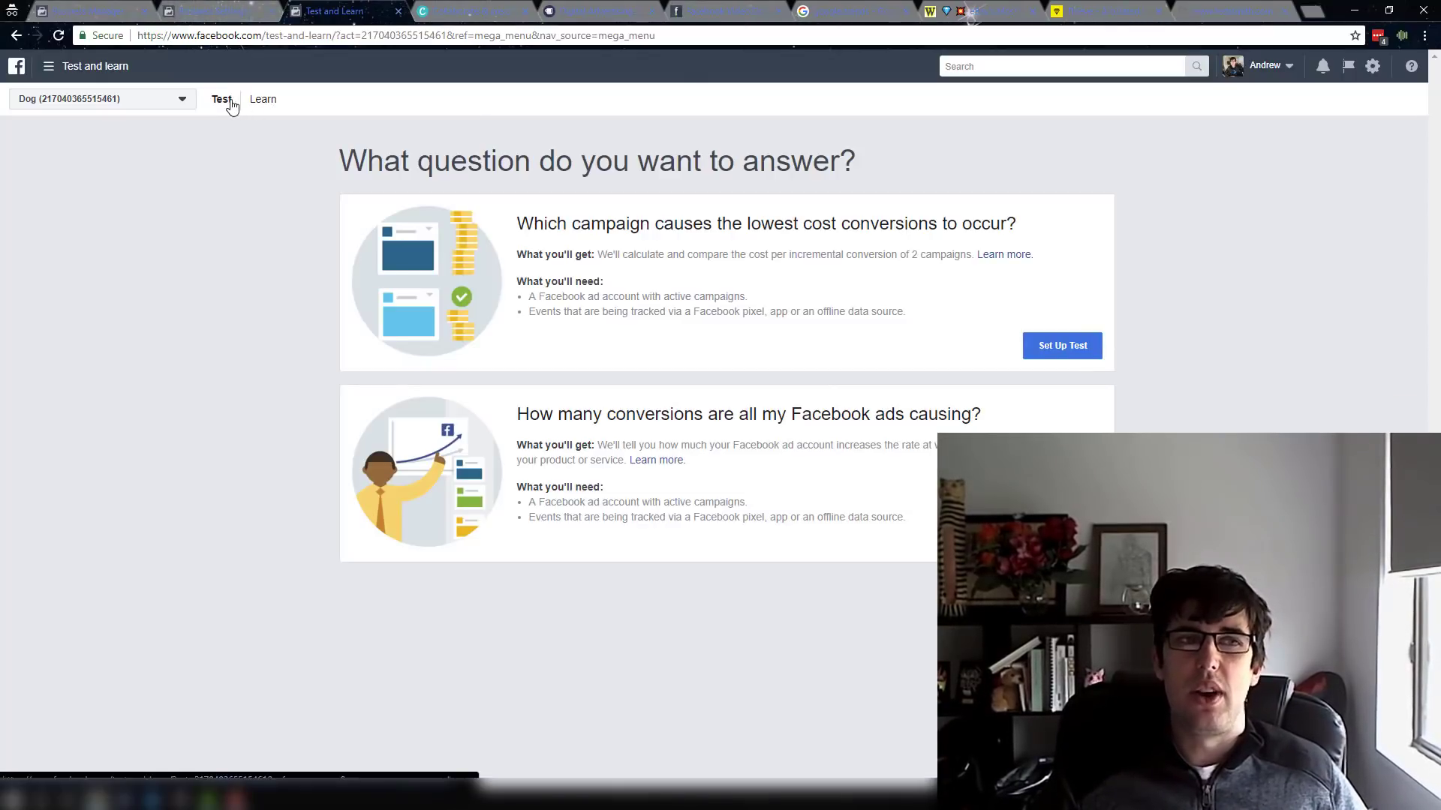
pyautogui.click(48, 66)
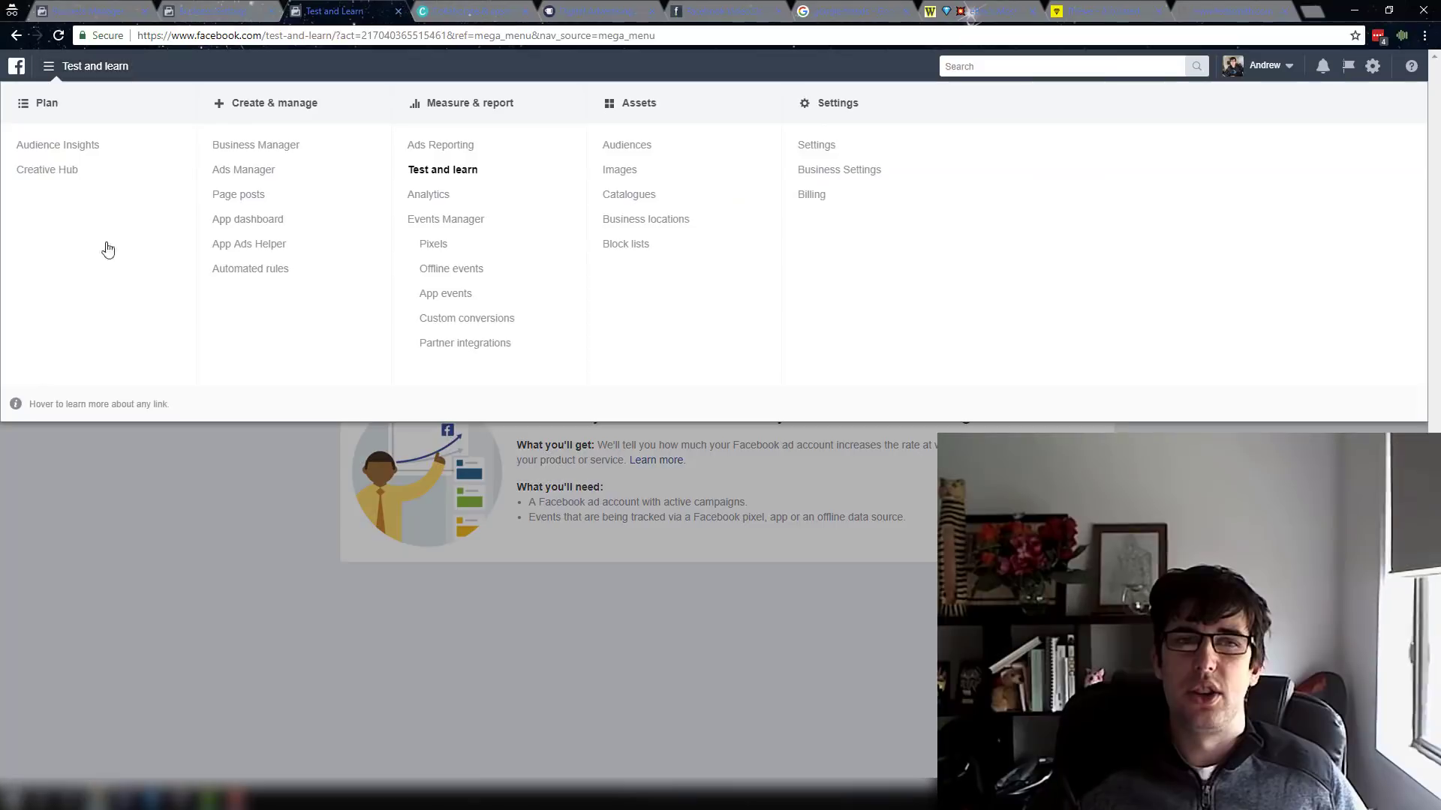
pyautogui.click(447, 205)
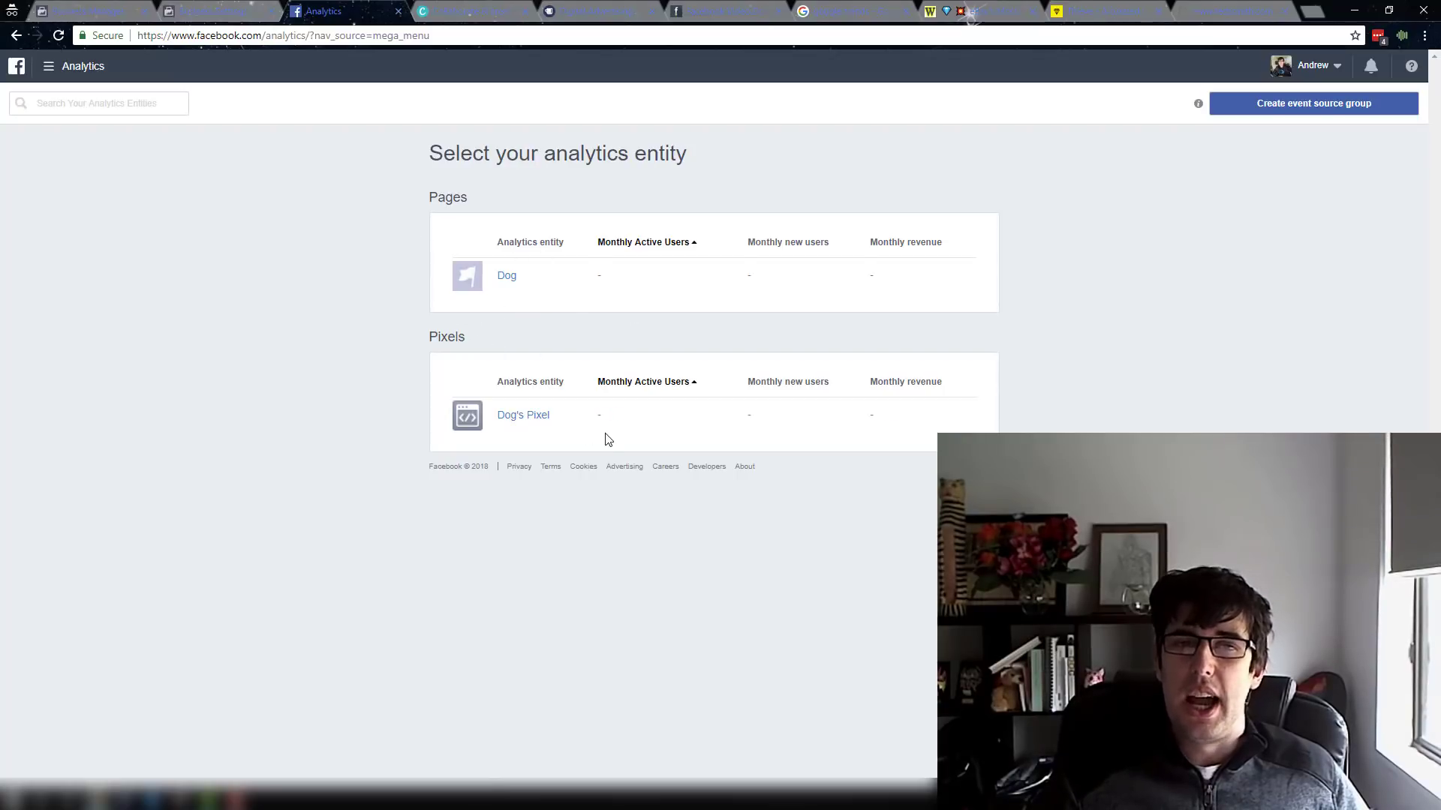
pyautogui.click(538, 421)
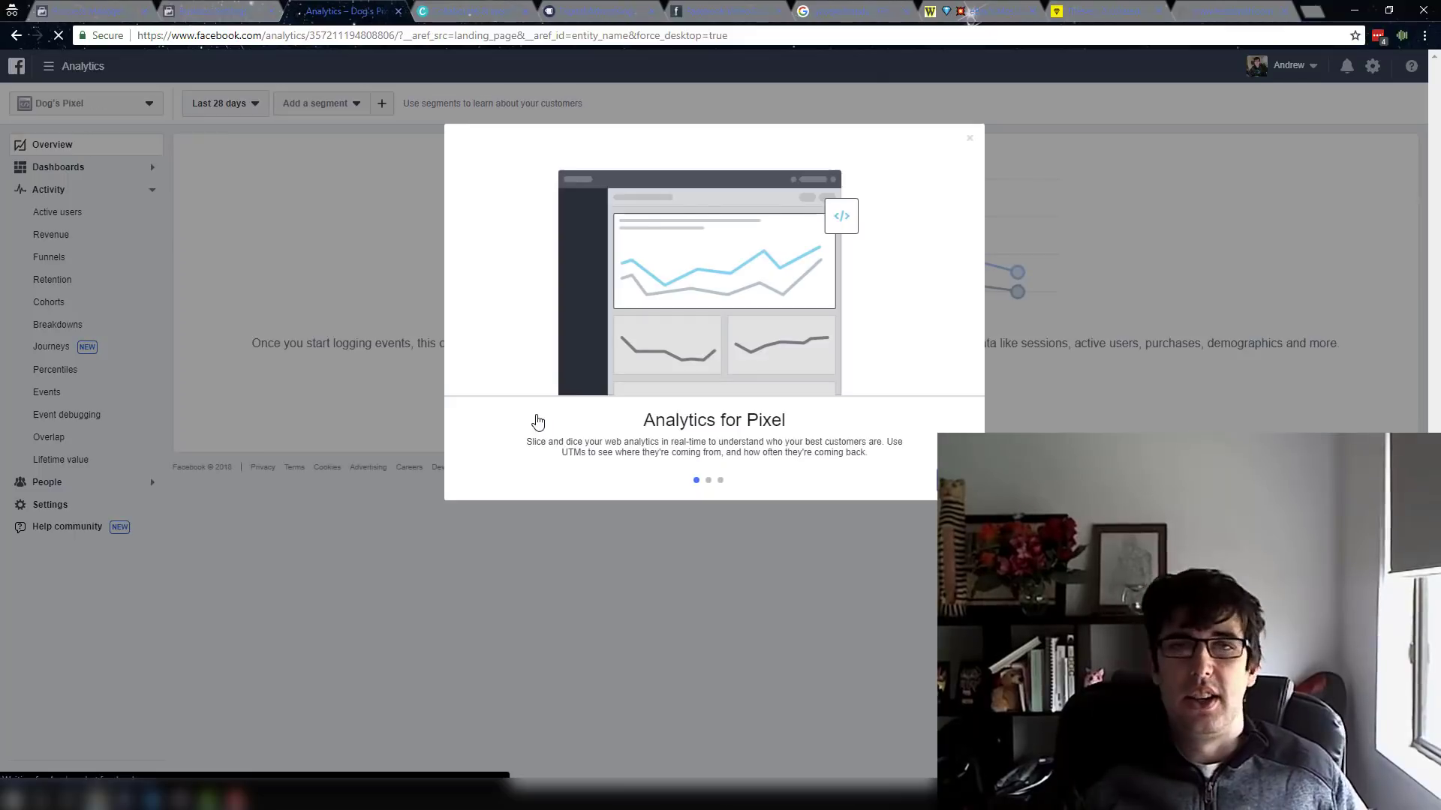
pyautogui.click(955, 480)
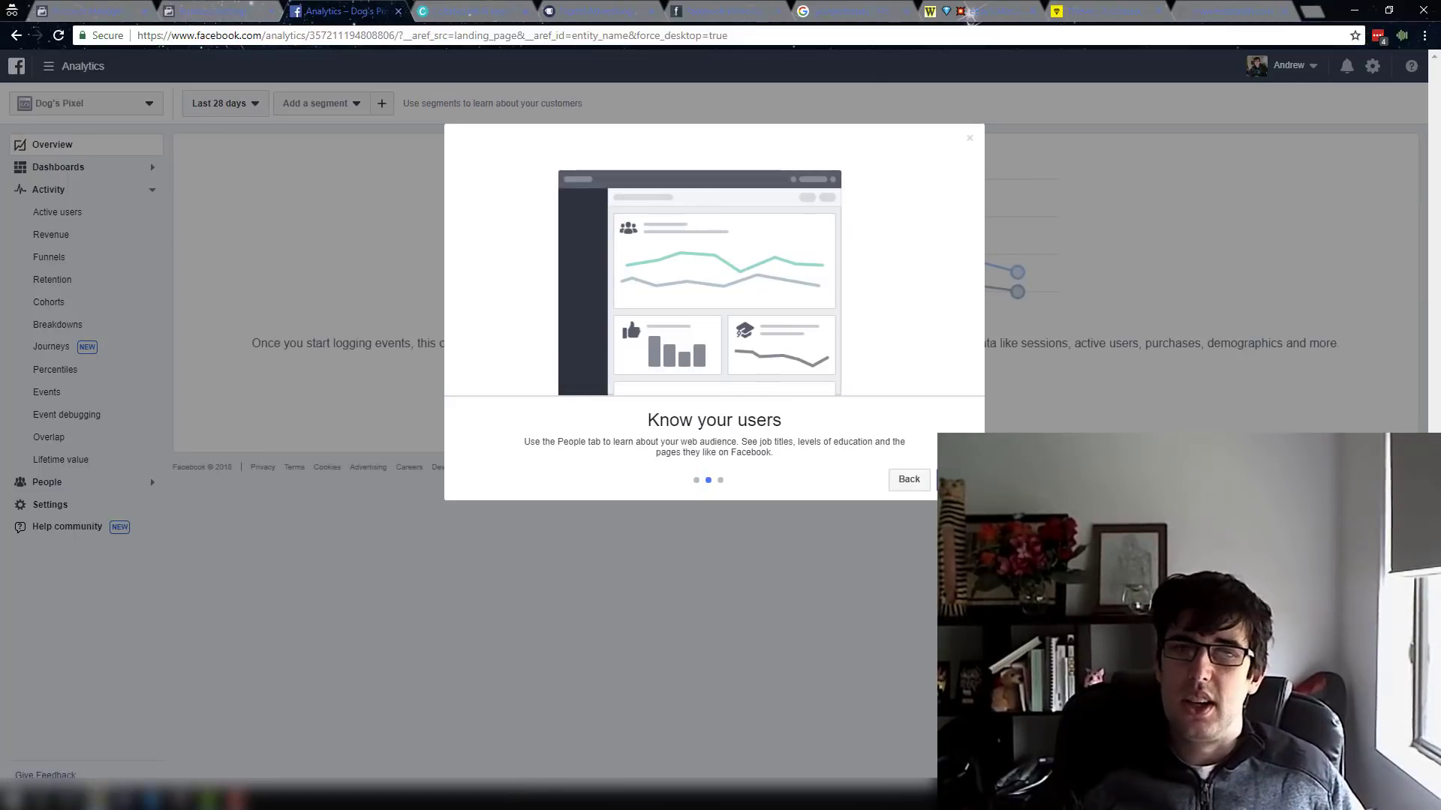
pyautogui.click(955, 479)
pyautogui.click(955, 479)
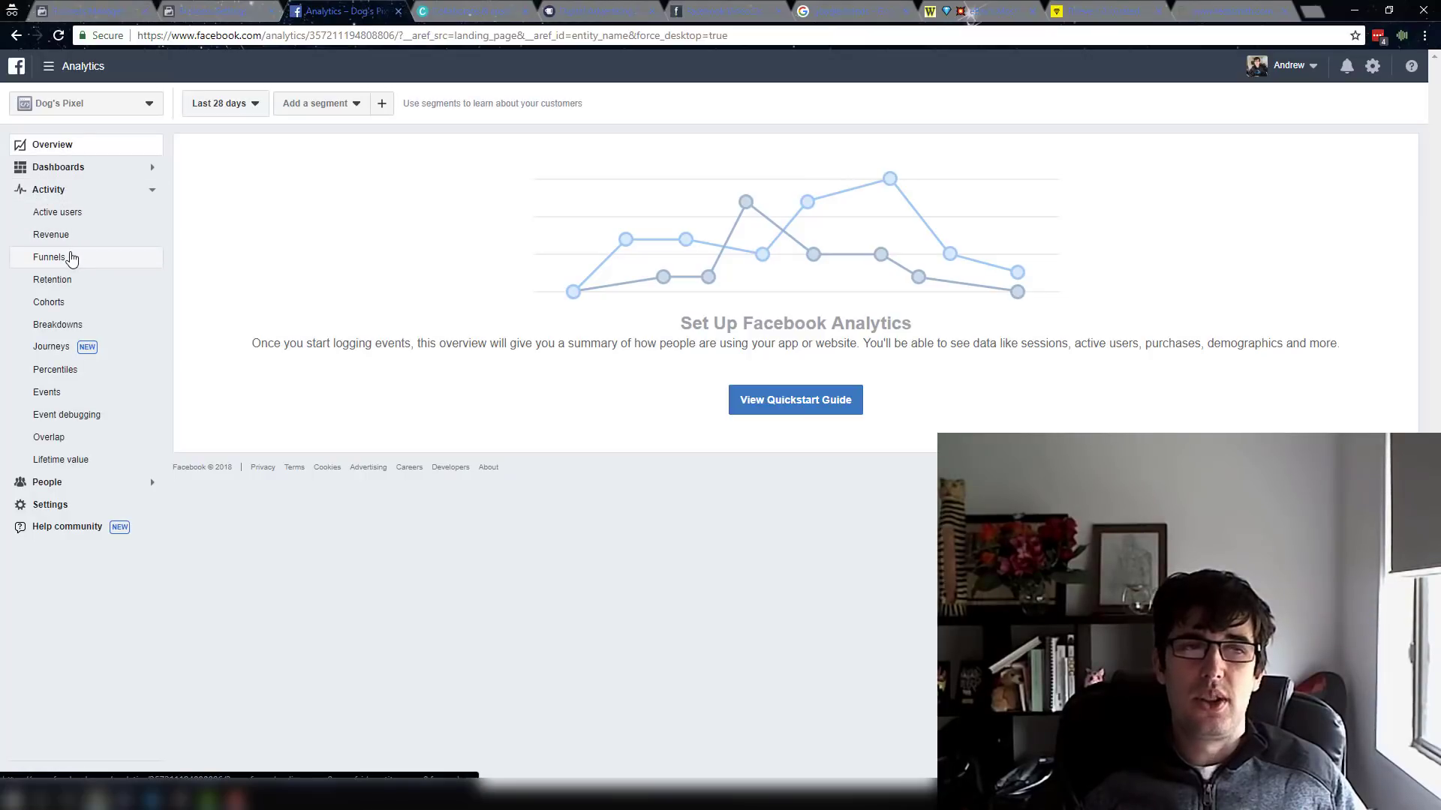
# - Browse the pixel's Activity reports from Funnels through Event debugging and return to the Overview
pyautogui.click(62, 259)
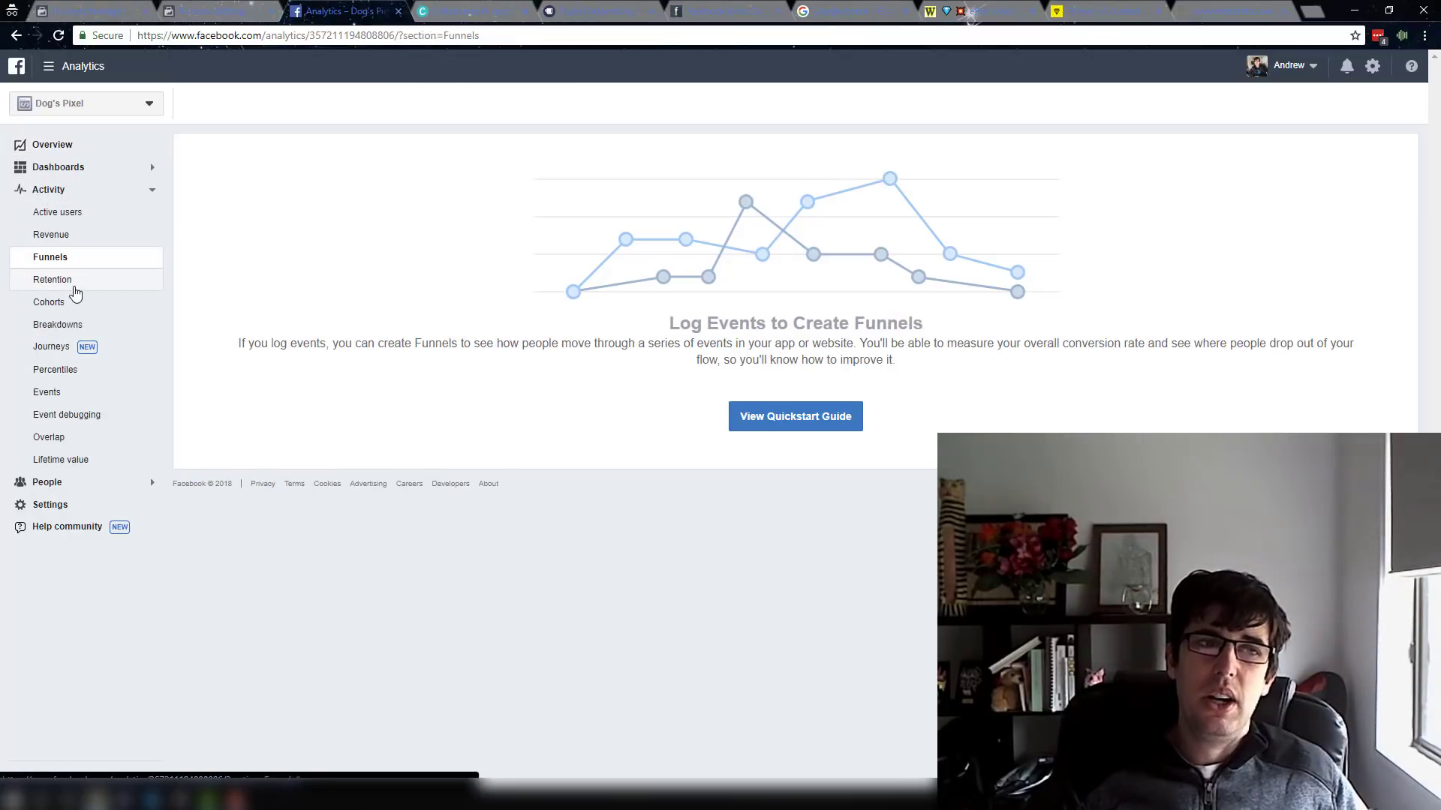
pyautogui.click(67, 281)
pyautogui.click(71, 302)
pyautogui.click(73, 327)
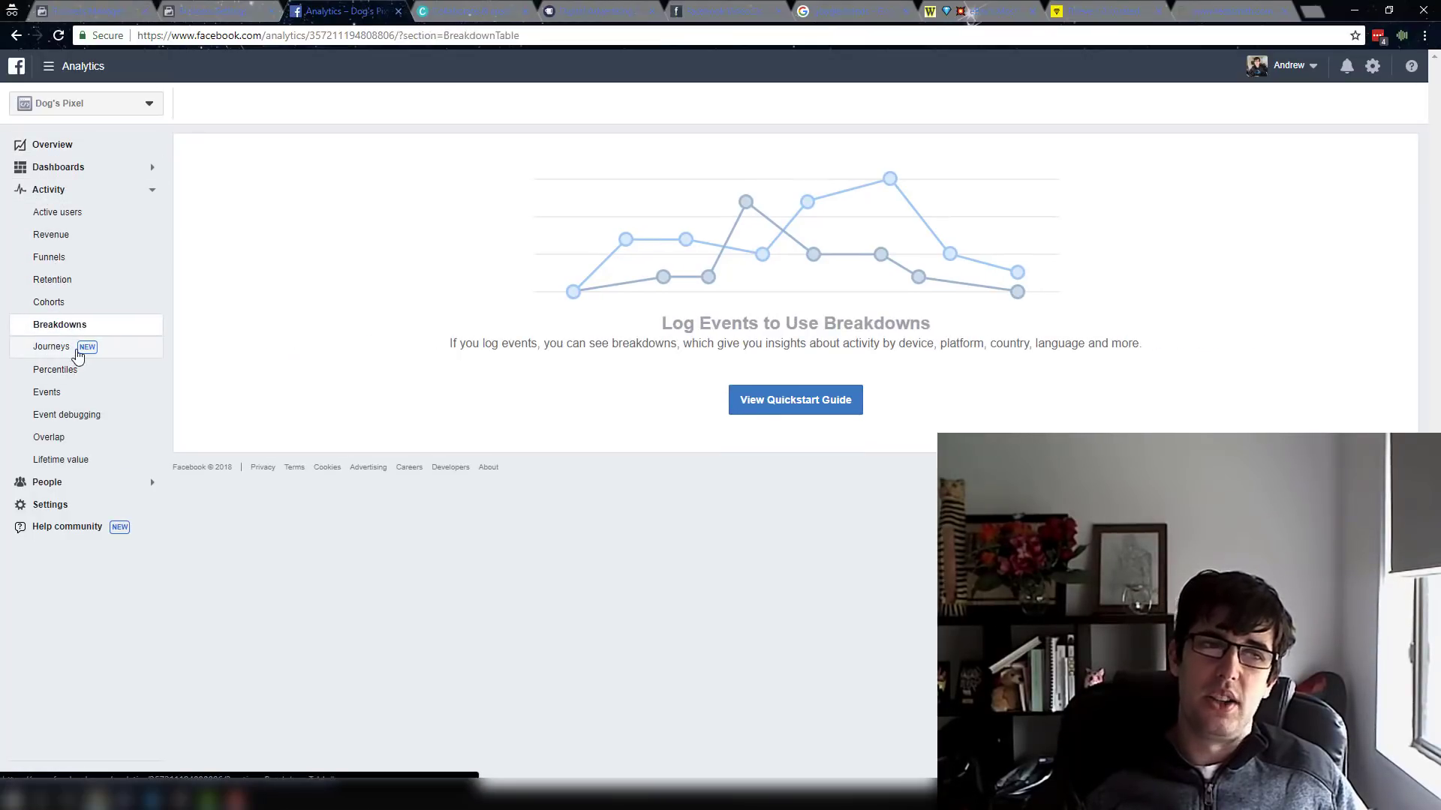
pyautogui.click(75, 347)
pyautogui.click(70, 372)
pyautogui.click(66, 394)
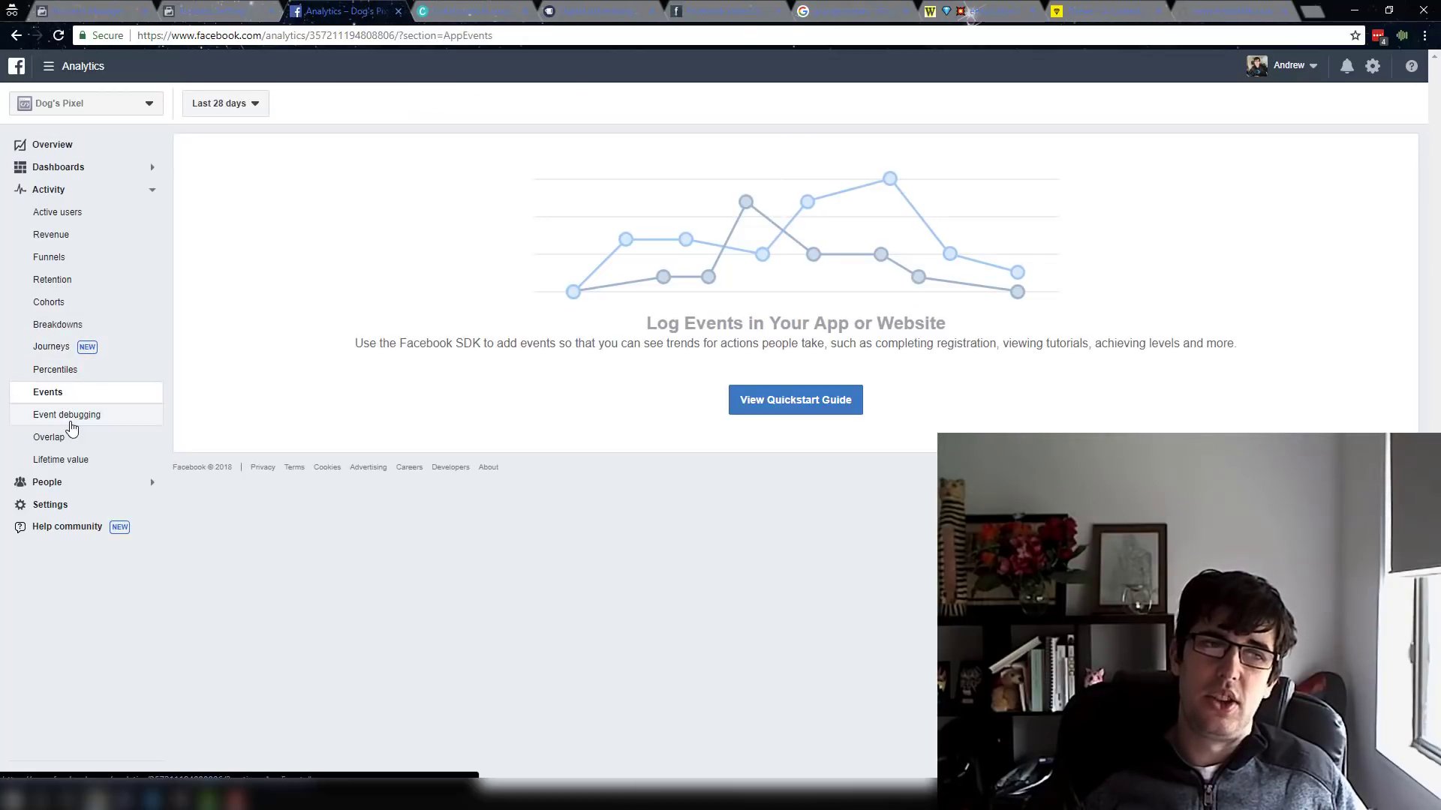
pyautogui.click(72, 419)
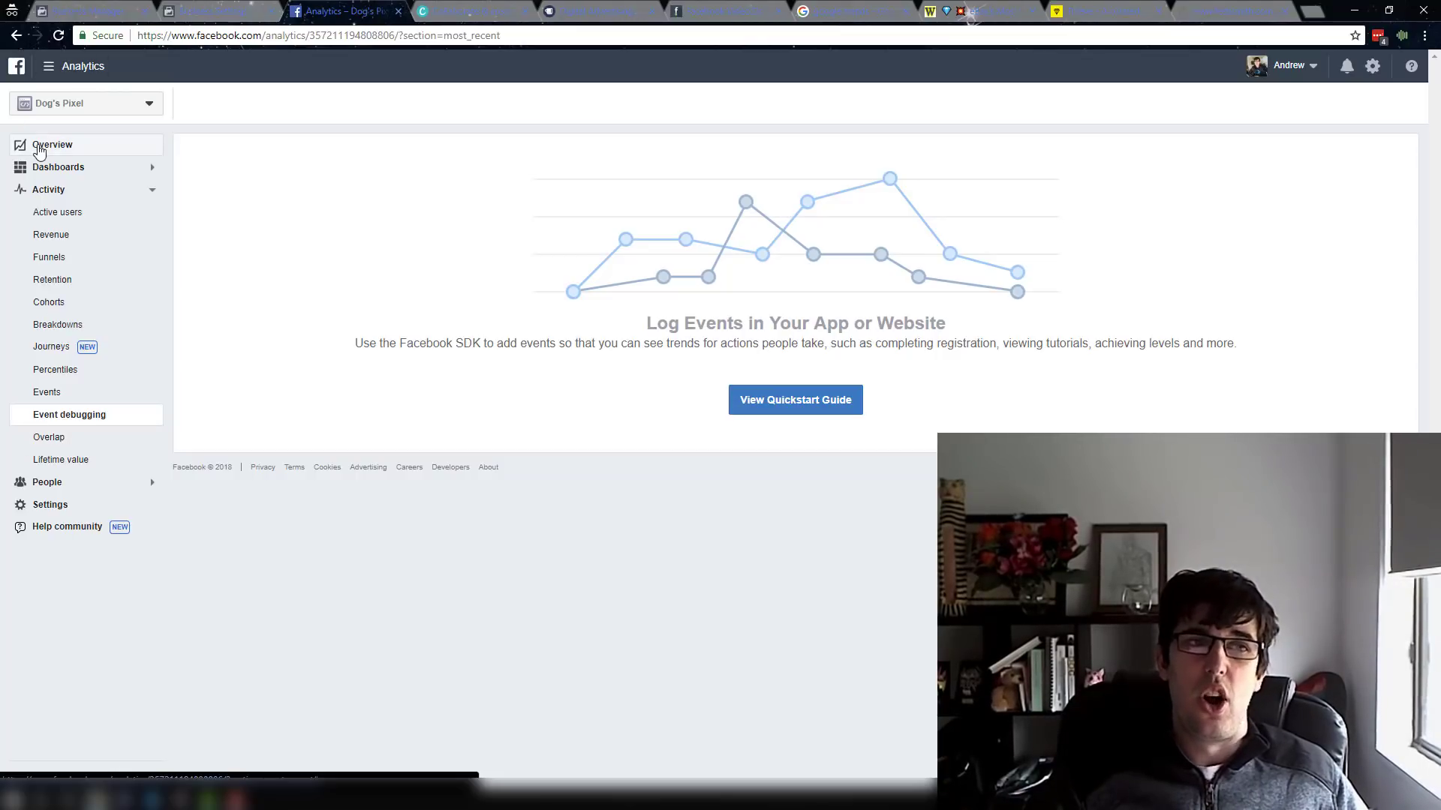
pyautogui.click(40, 148)
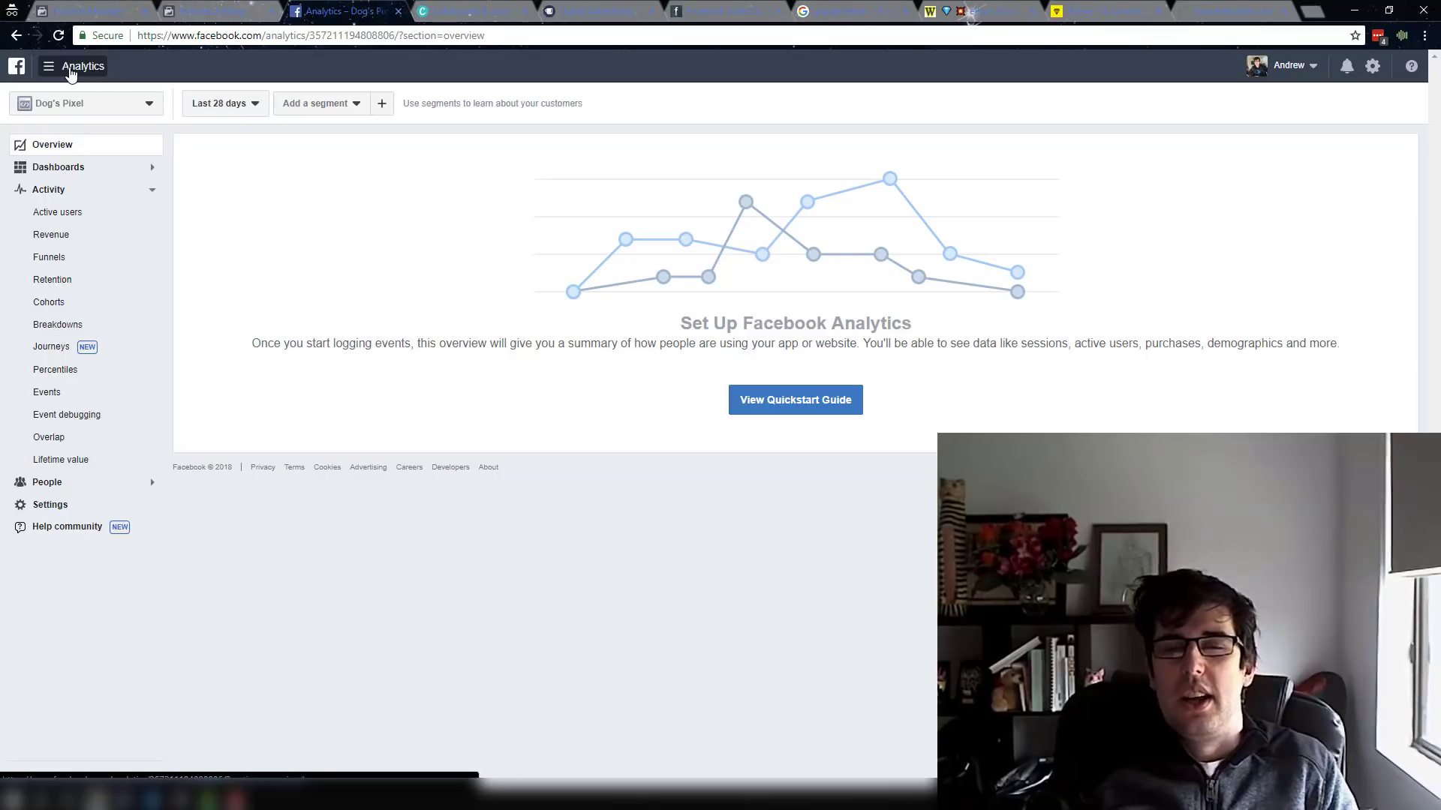
# - Open Events Manager and examine the Facebook pixel and Offline events data source descriptions
pyautogui.click(70, 71)
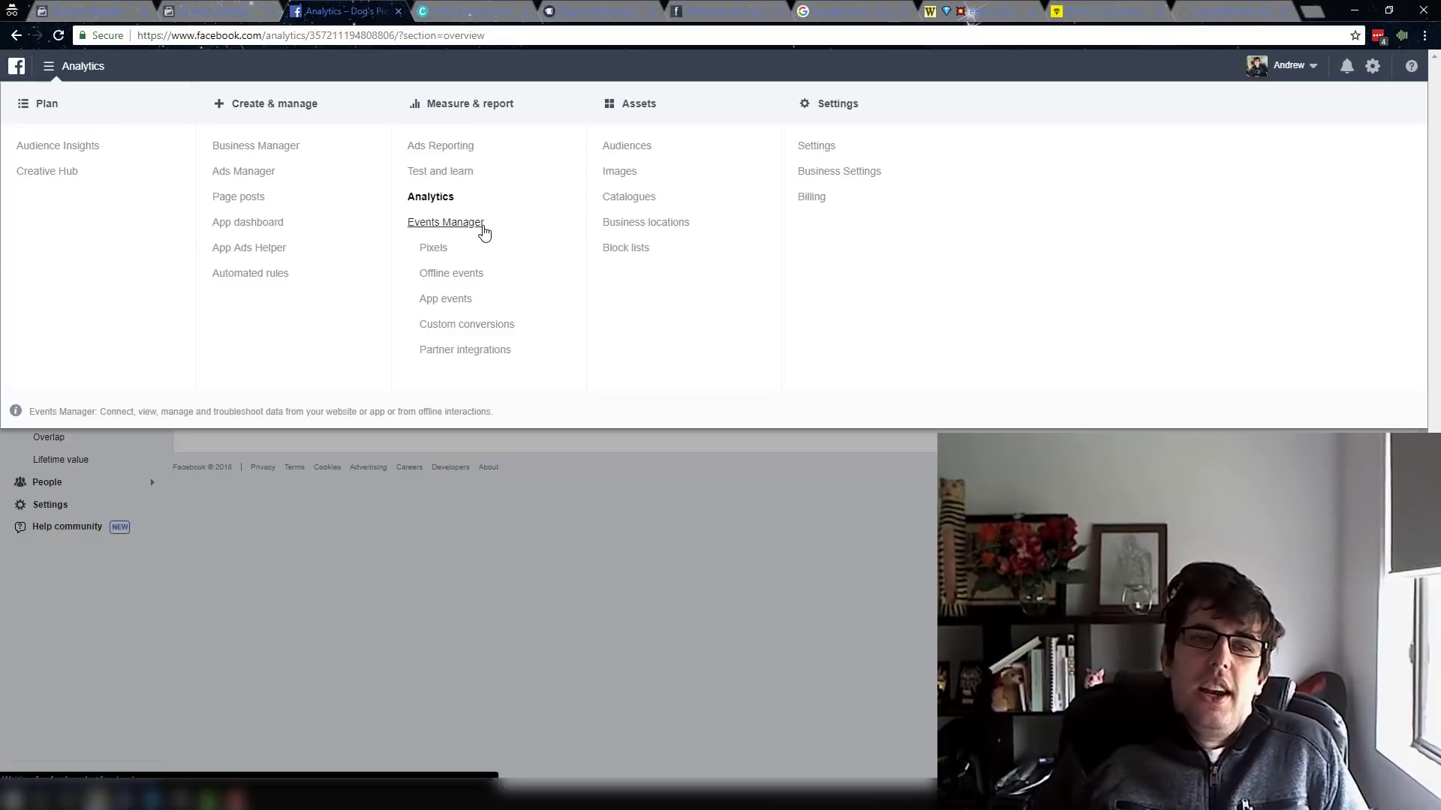
pyautogui.click(483, 228)
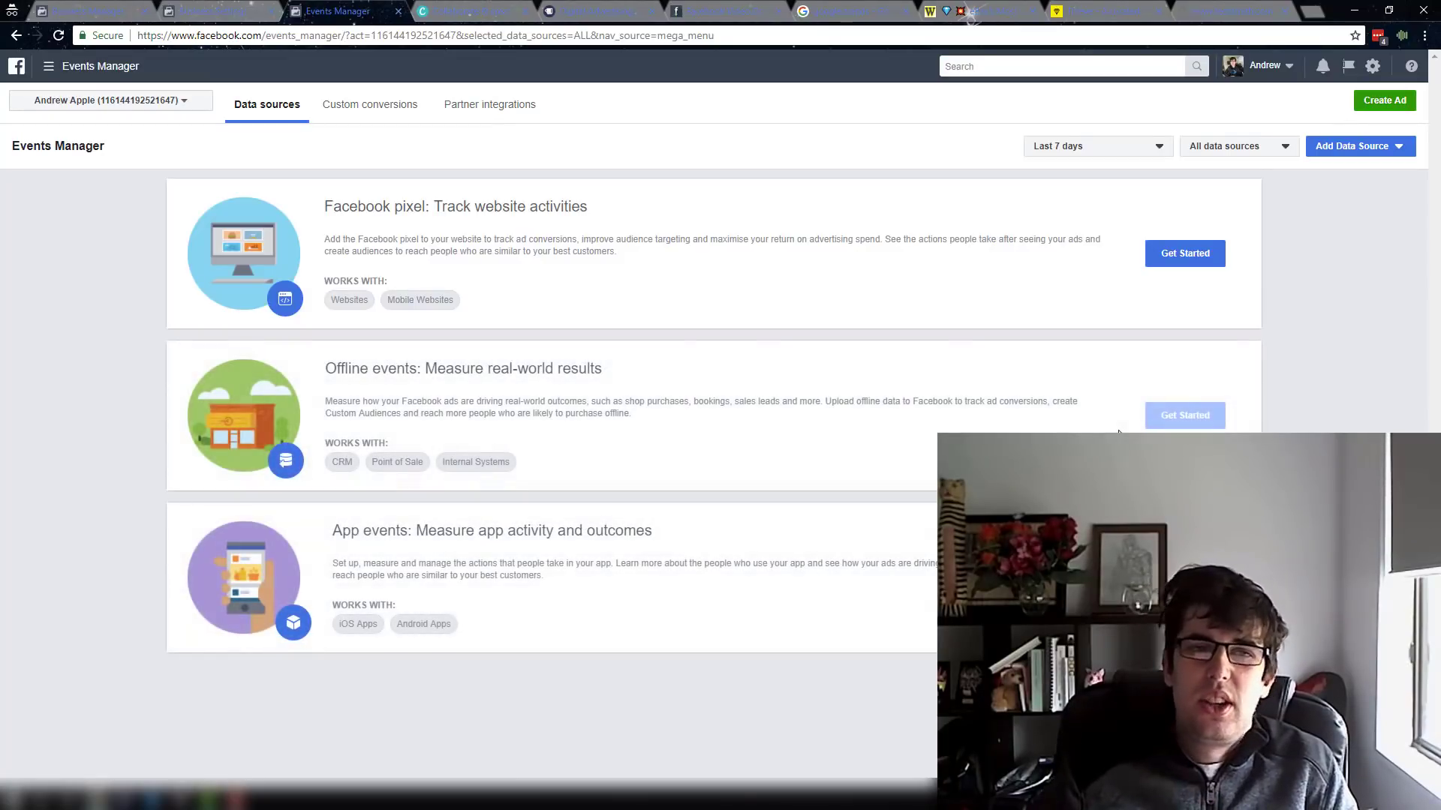
pyautogui.moveTo(447, 207); pyautogui.dragTo(568, 206)
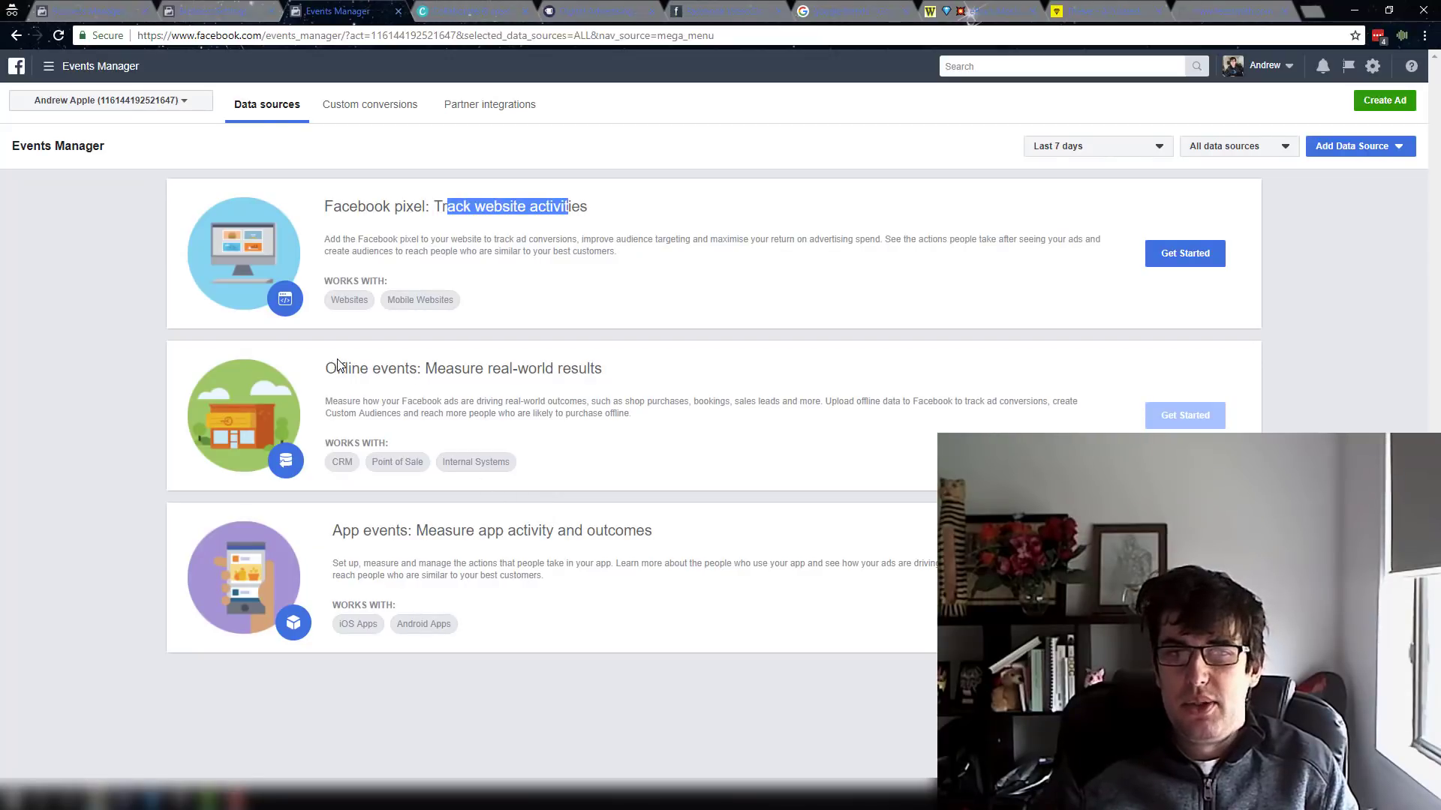
pyautogui.moveTo(339, 366); pyautogui.dragTo(624, 376)
pyautogui.moveTo(356, 402); pyautogui.dragTo(1040, 398)
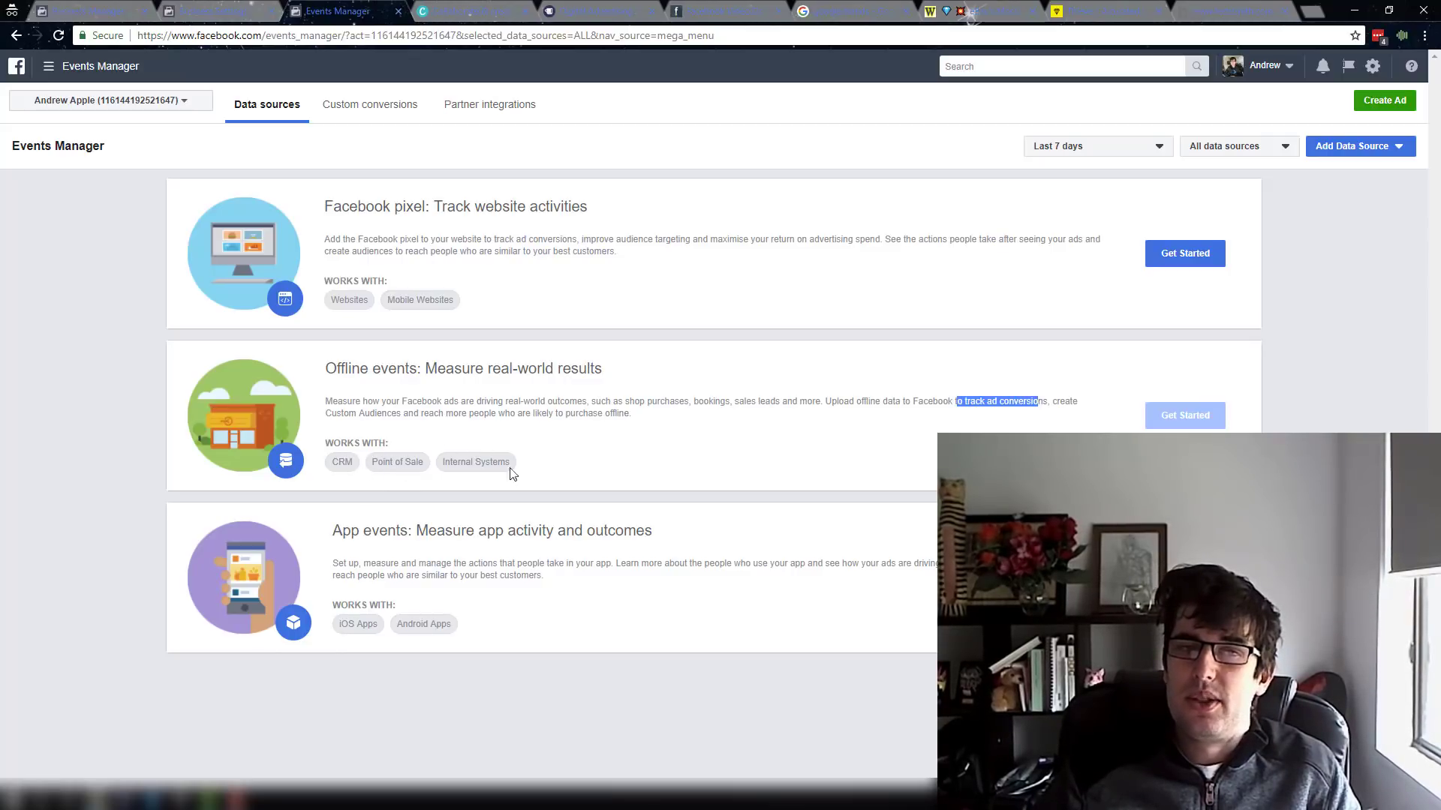
pyautogui.moveTo(538, 402); pyautogui.dragTo(570, 414)
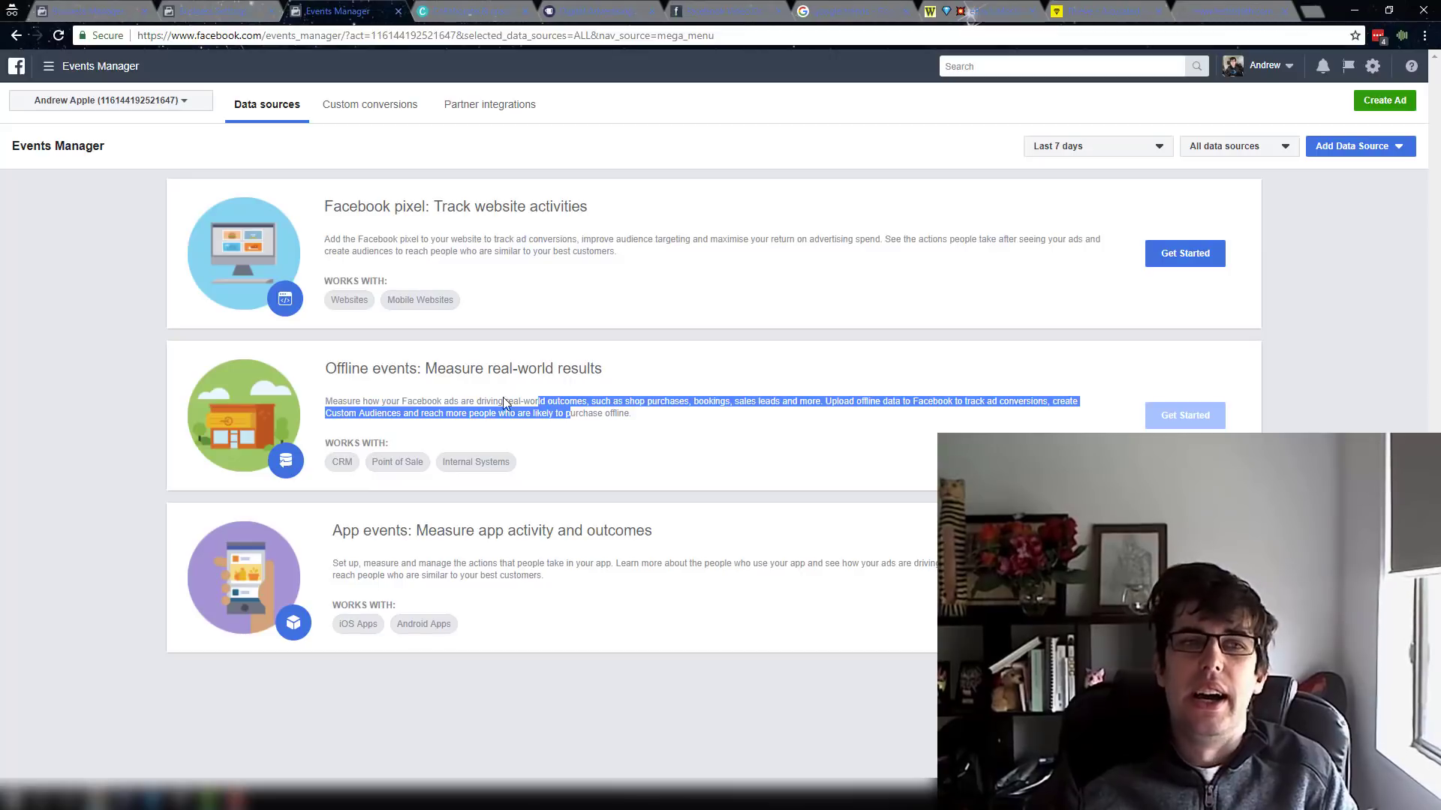
# - Open Custom conversions and read how to optimise ads for custom conversions
pyautogui.click(375, 106)
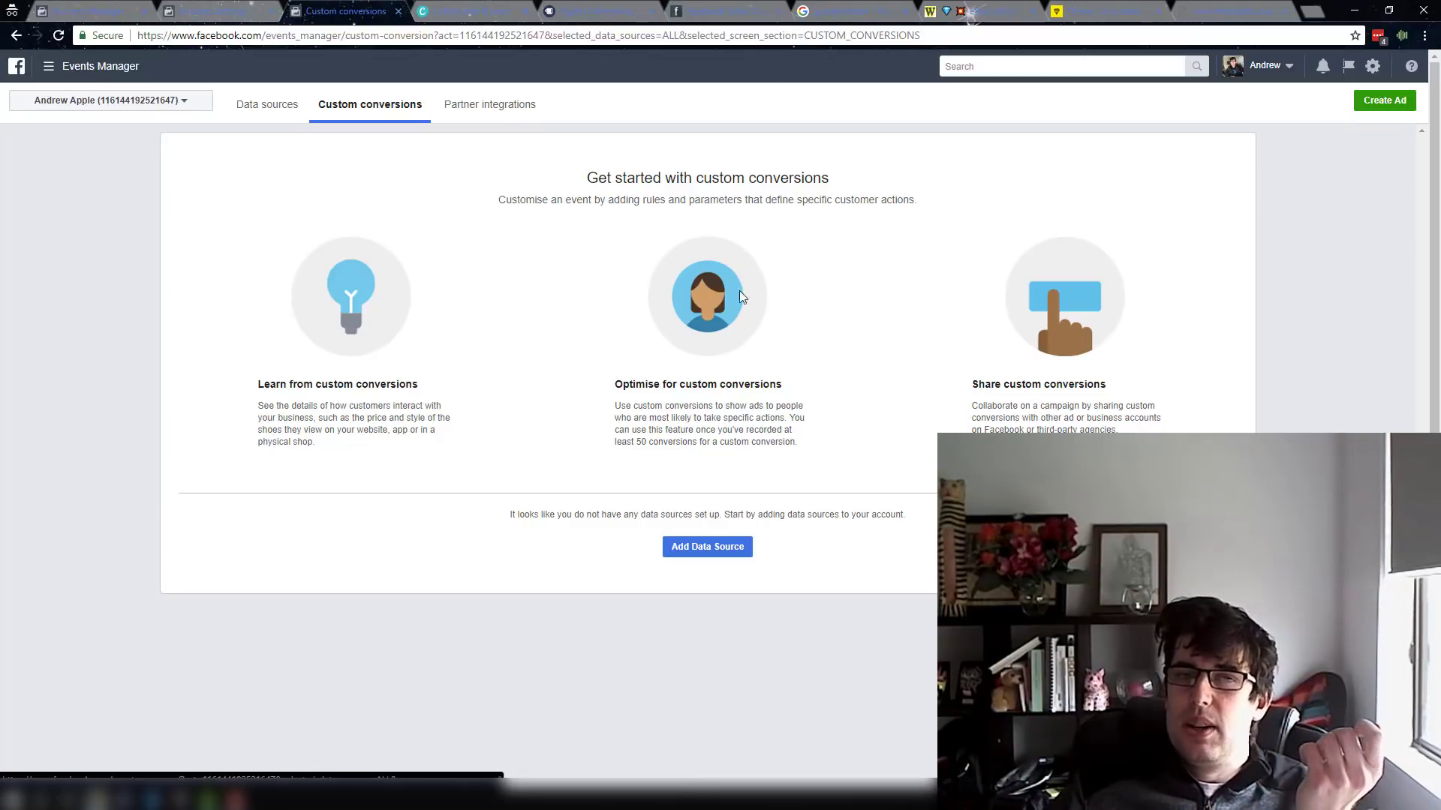
pyautogui.moveTo(621, 410); pyautogui.dragTo(743, 422)
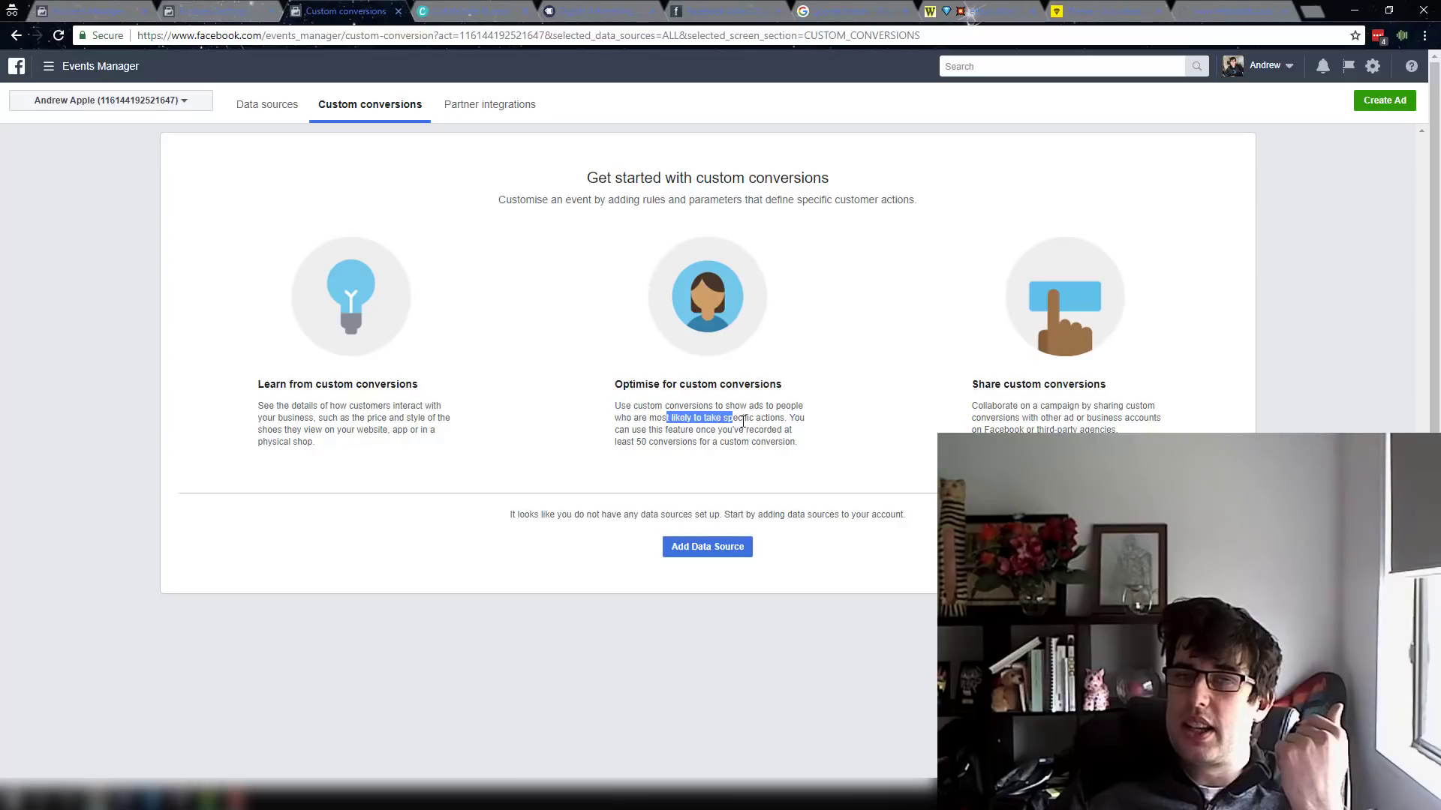
pyautogui.moveTo(649, 430); pyautogui.dragTo(678, 429)
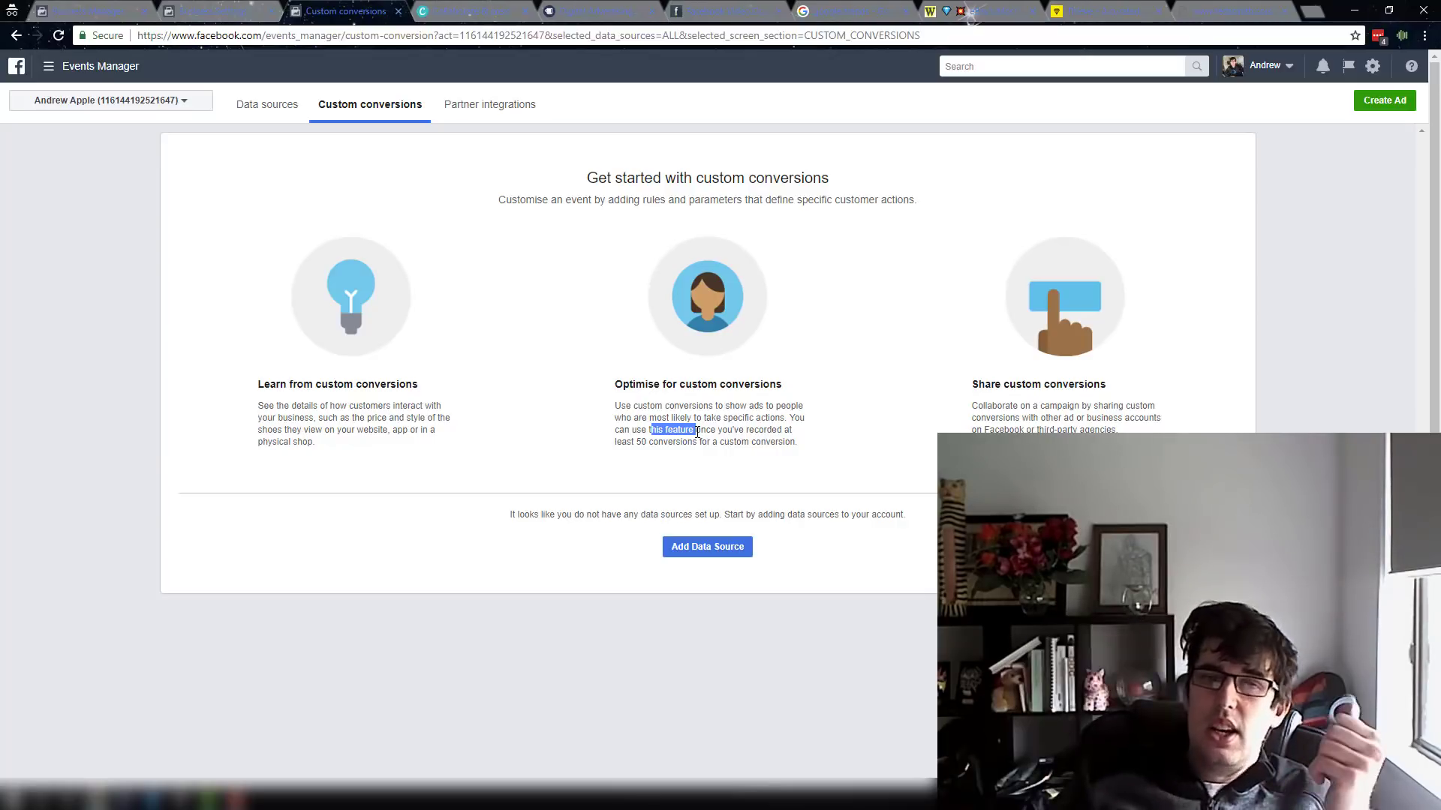
# - Add a Facebook pixel as a data source, keeping the suggested pixel name
pyautogui.click(687, 548)
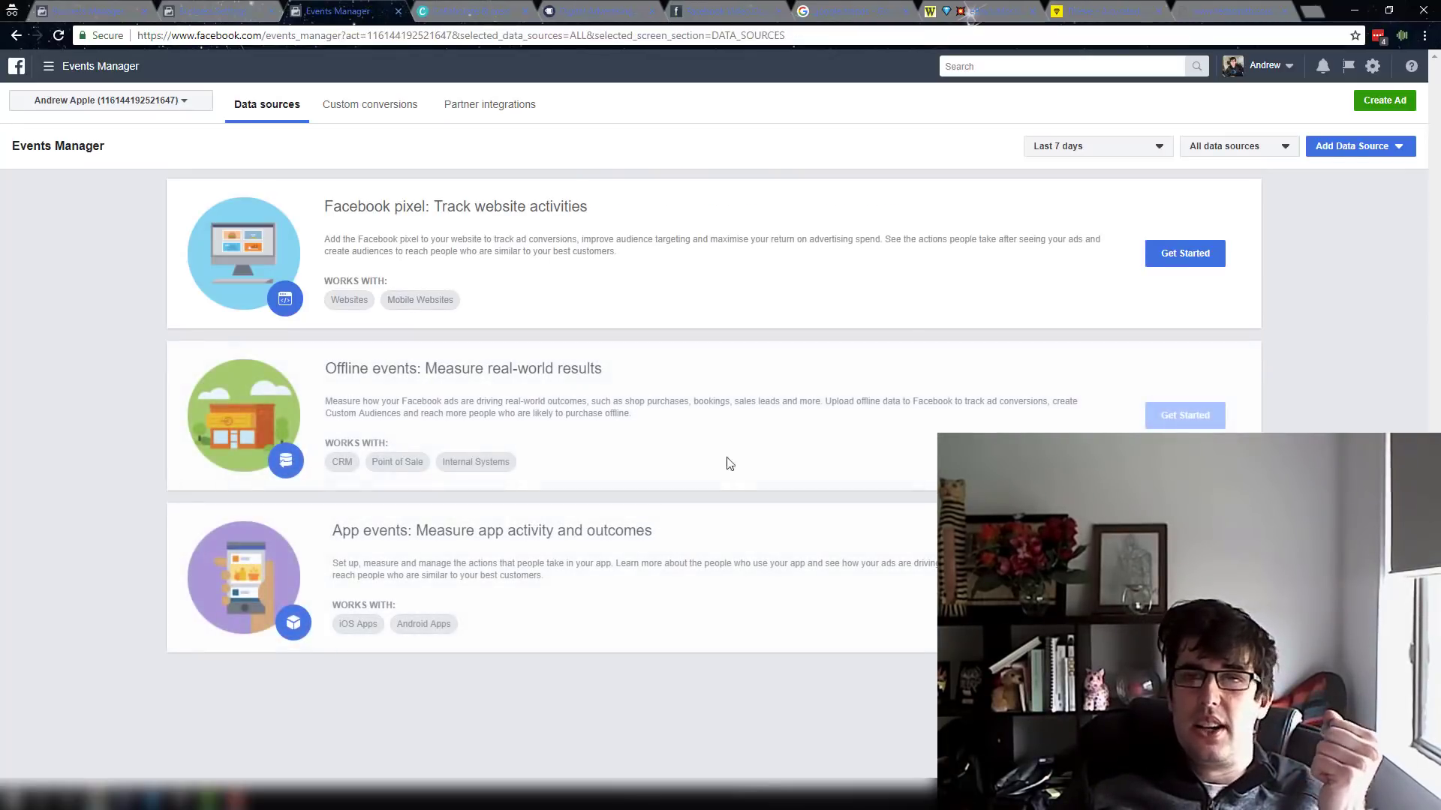
pyautogui.click(1180, 258)
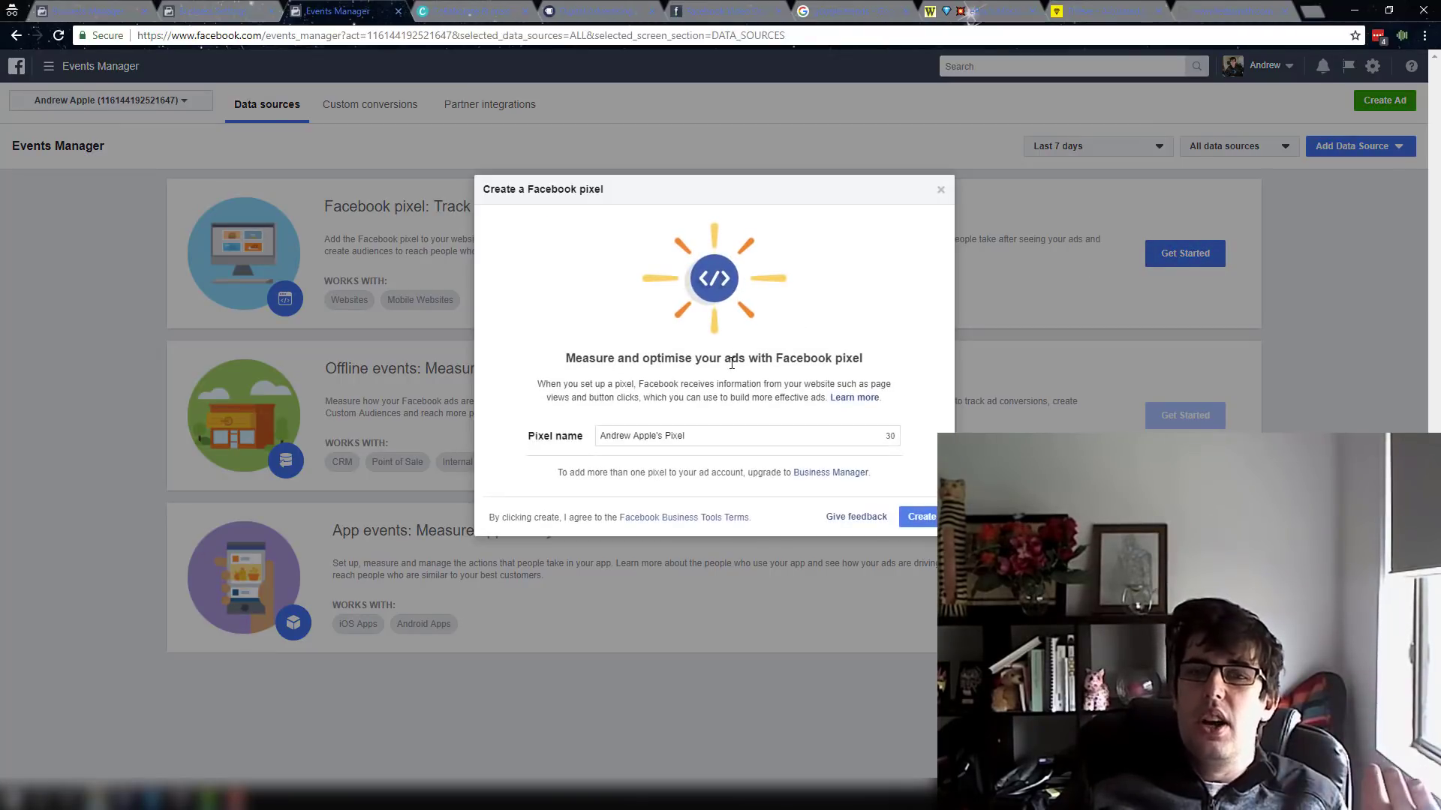
pyautogui.moveTo(721, 432); pyautogui.dragTo(432, 412)
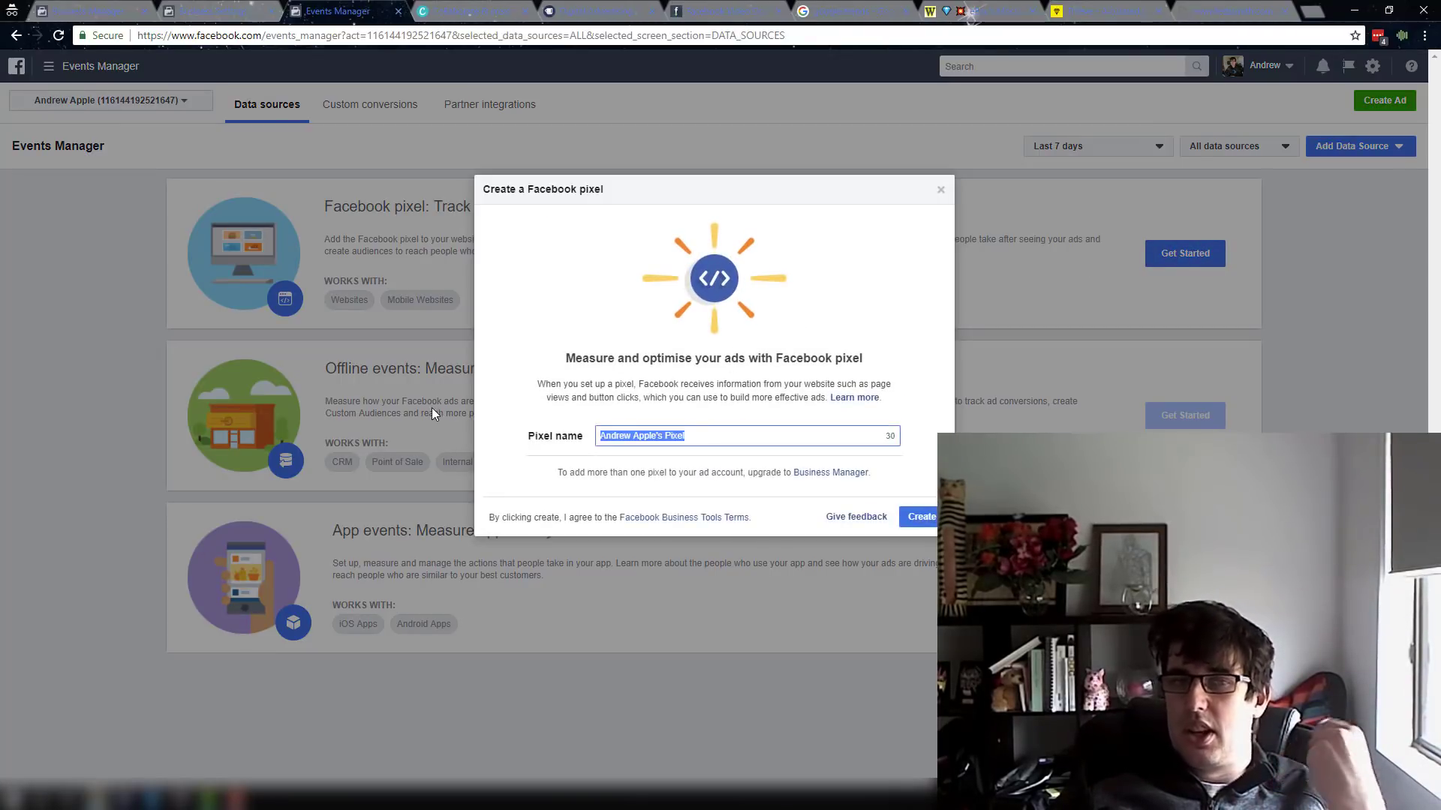
pyautogui.click(921, 517)
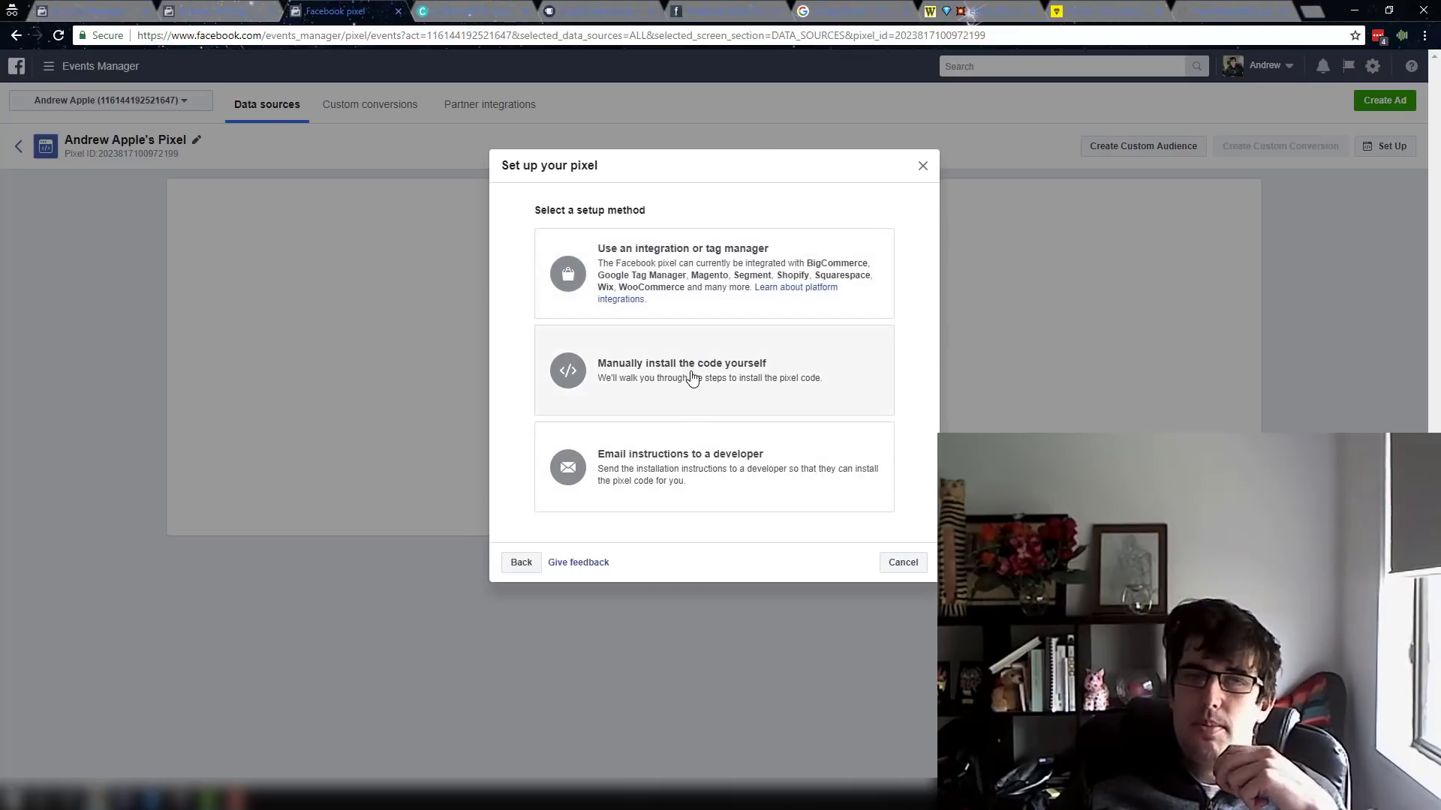
# - View the pixel's partner integration options and the Shopify (online) connection instructions, and close the setup
pyautogui.click(685, 245)
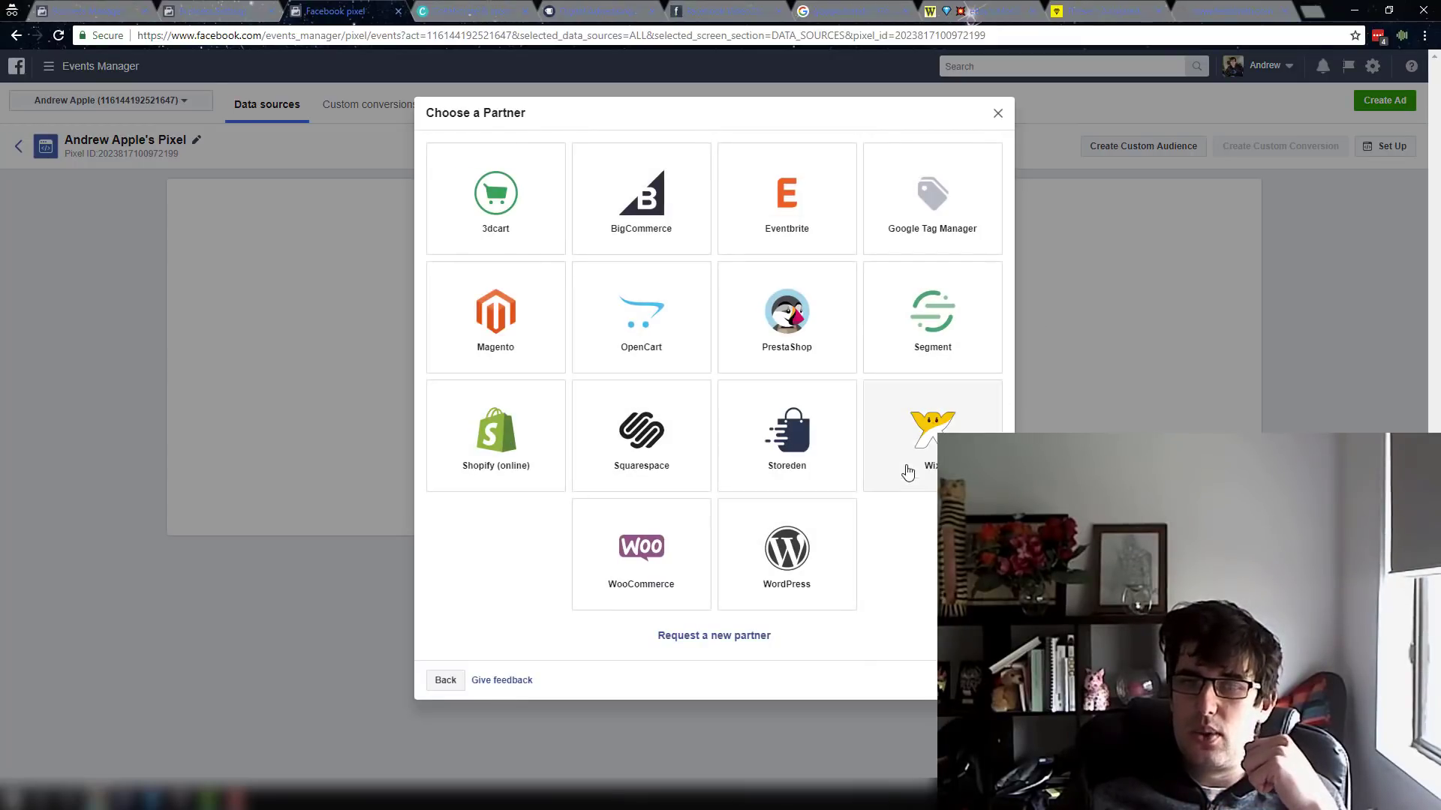
pyautogui.click(553, 447)
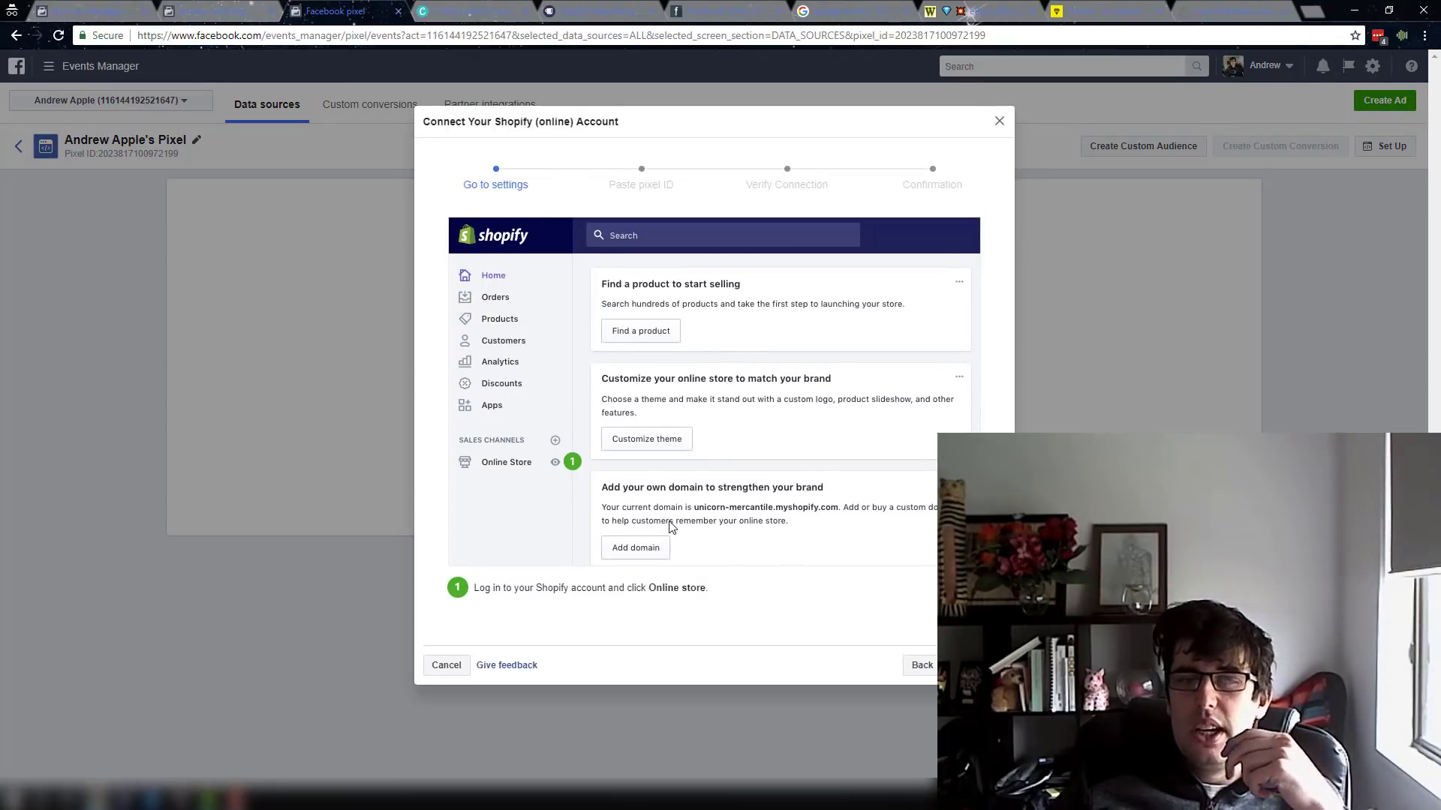
pyautogui.click(999, 122)
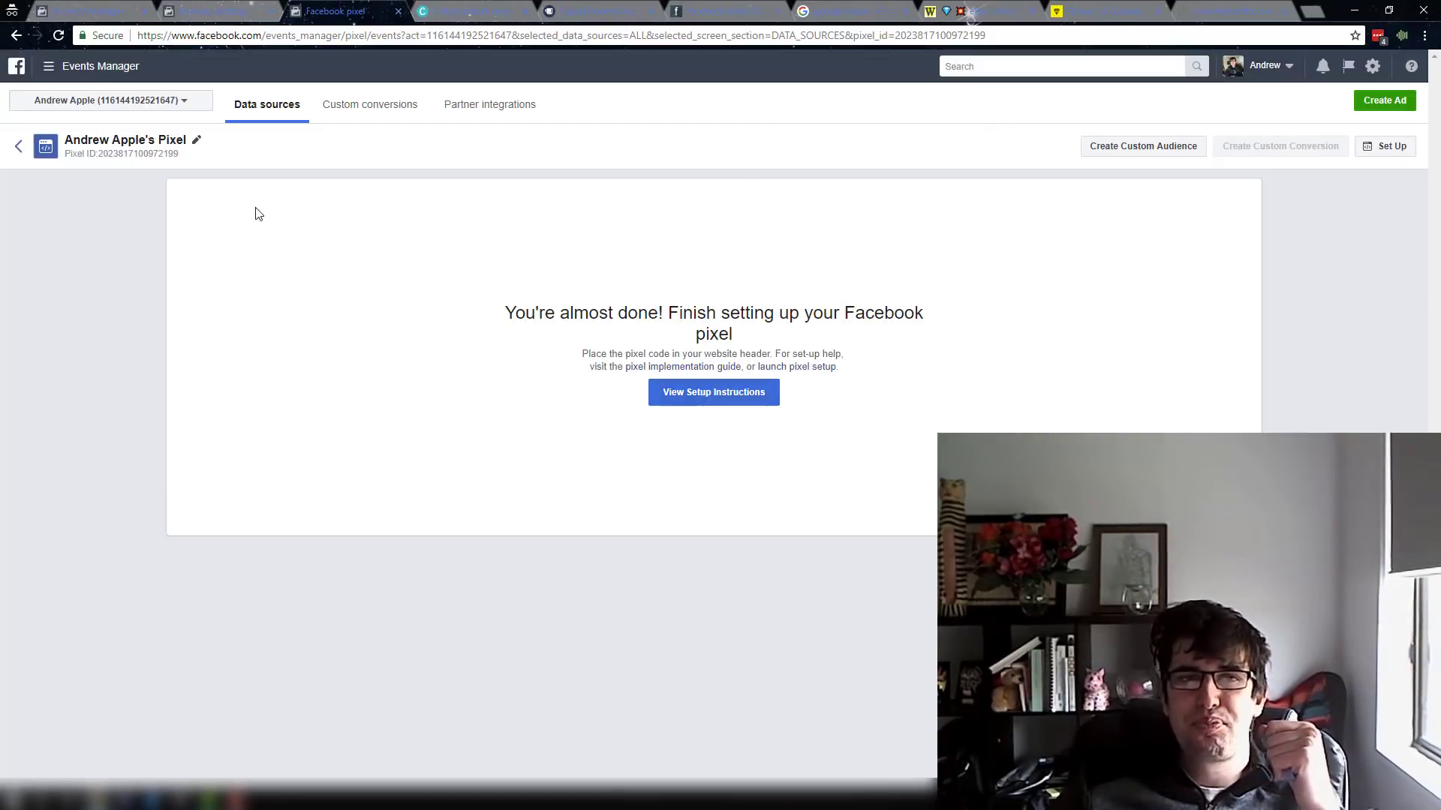
# - Revisit Custom conversions and browse the Partner integrations catalogue by category
pyautogui.click(398, 110)
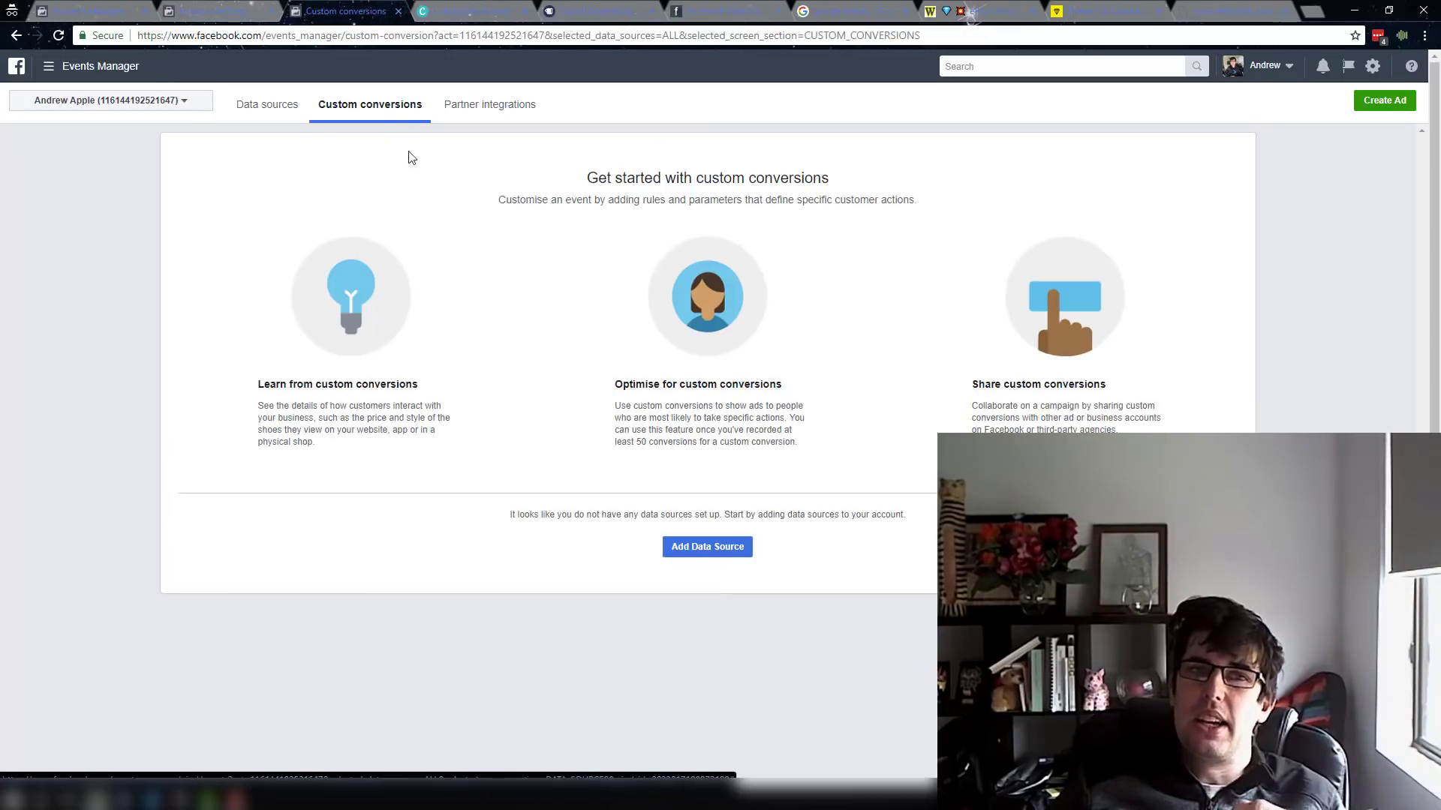
pyautogui.click(468, 104)
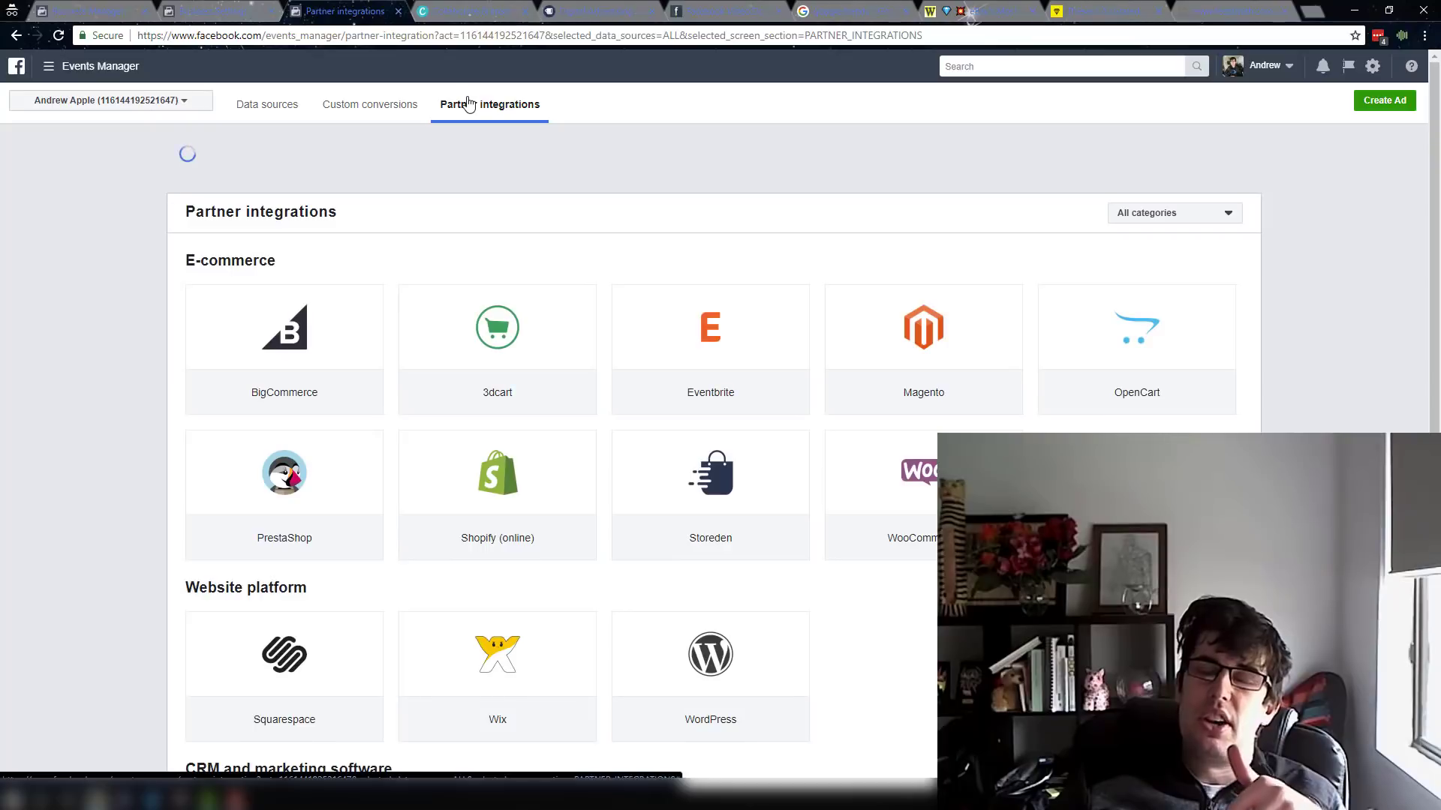
pyautogui.scroll(-3, 637, 434)
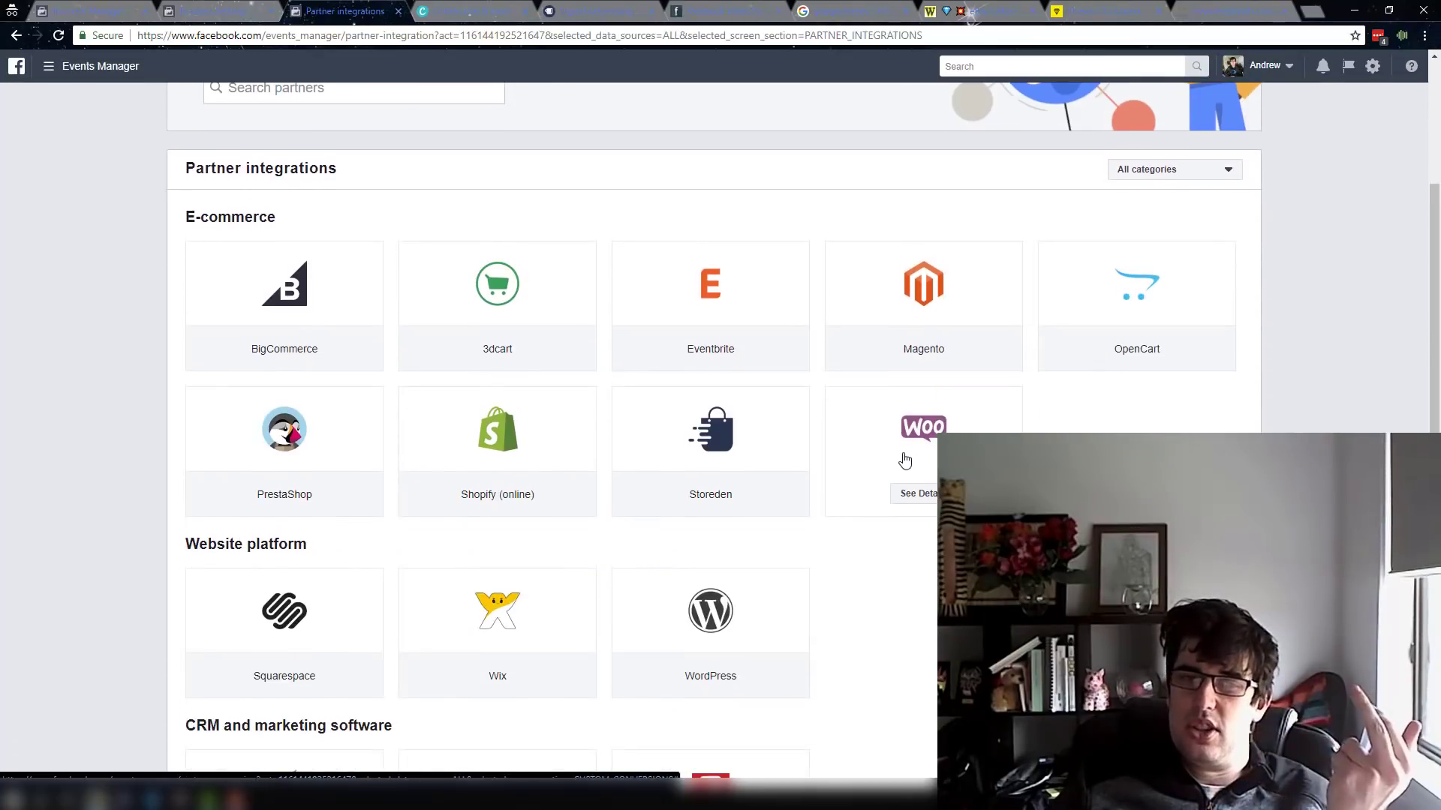
pyautogui.scroll(-5, 905, 461)
pyautogui.scroll(8, 905, 461)
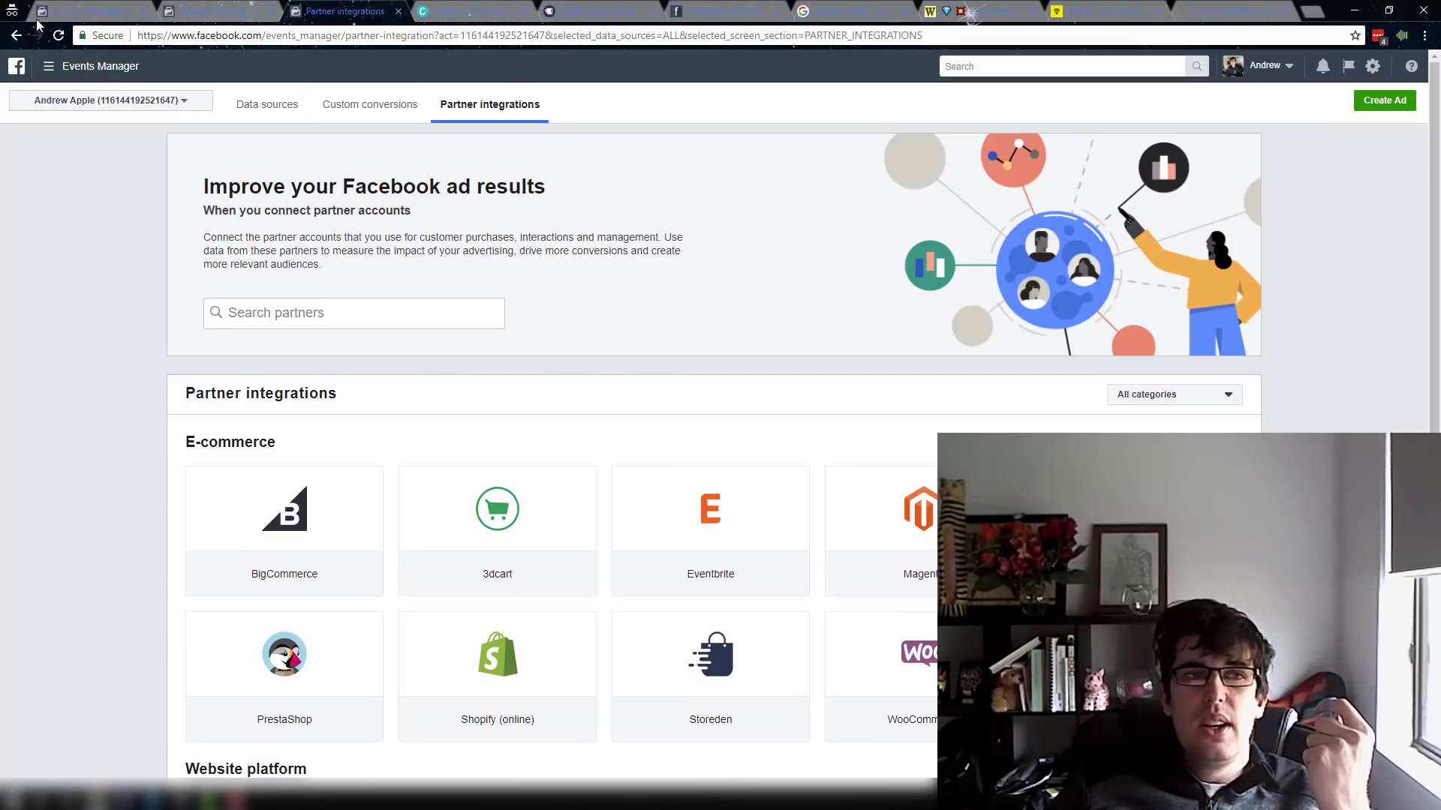
# - Open Audiences and start a custom audience based on website traffic
pyautogui.click(48, 66)
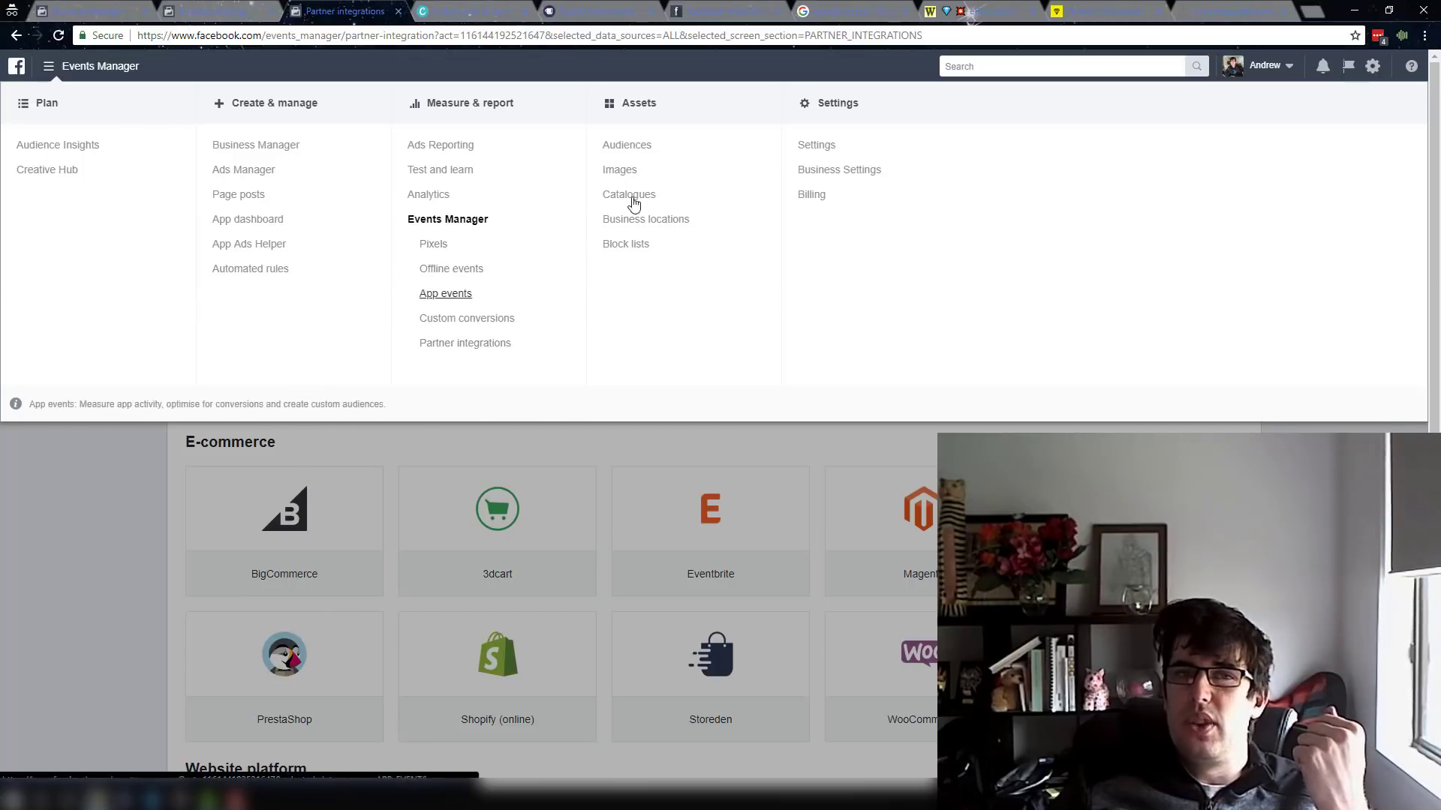
pyautogui.click(638, 147)
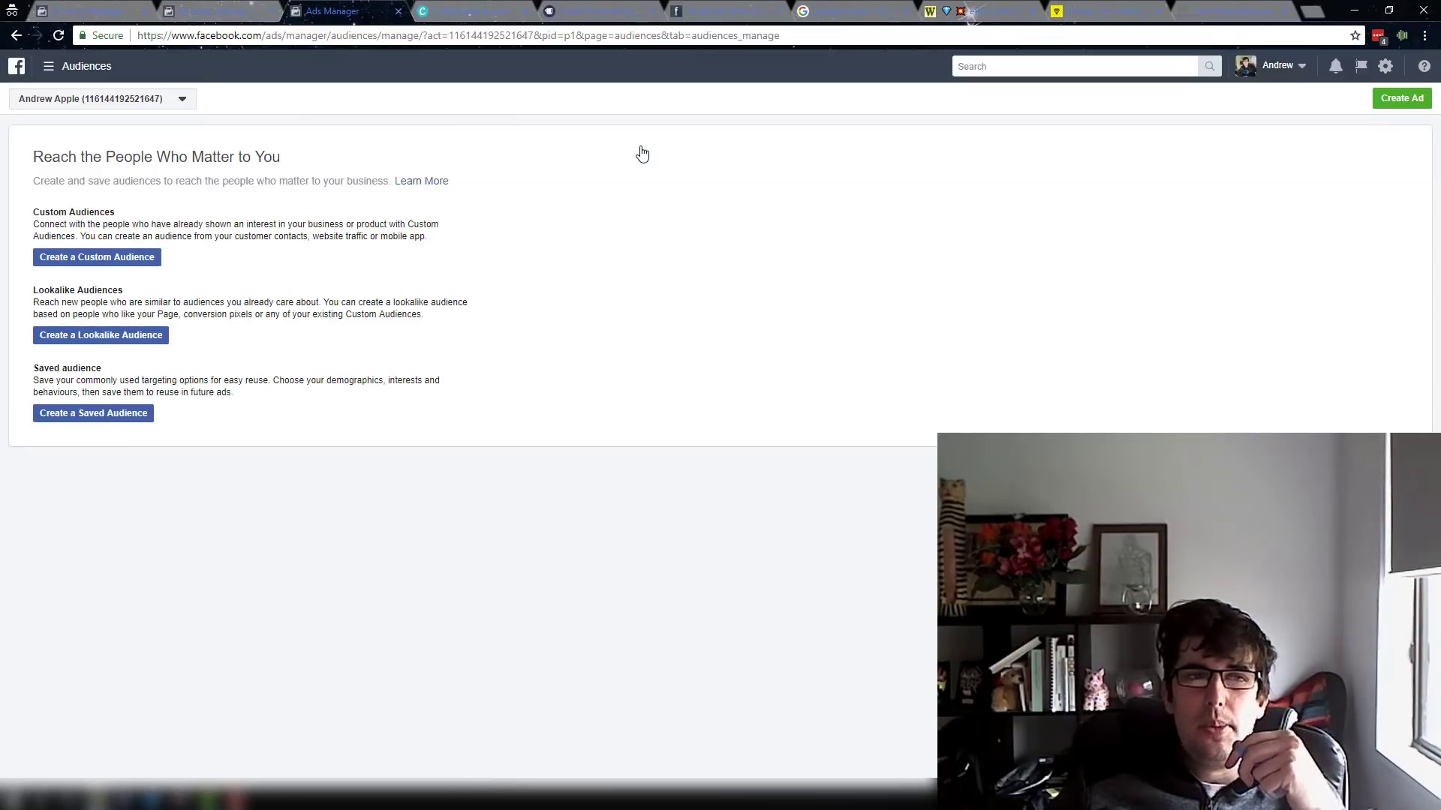
pyautogui.click(80, 259)
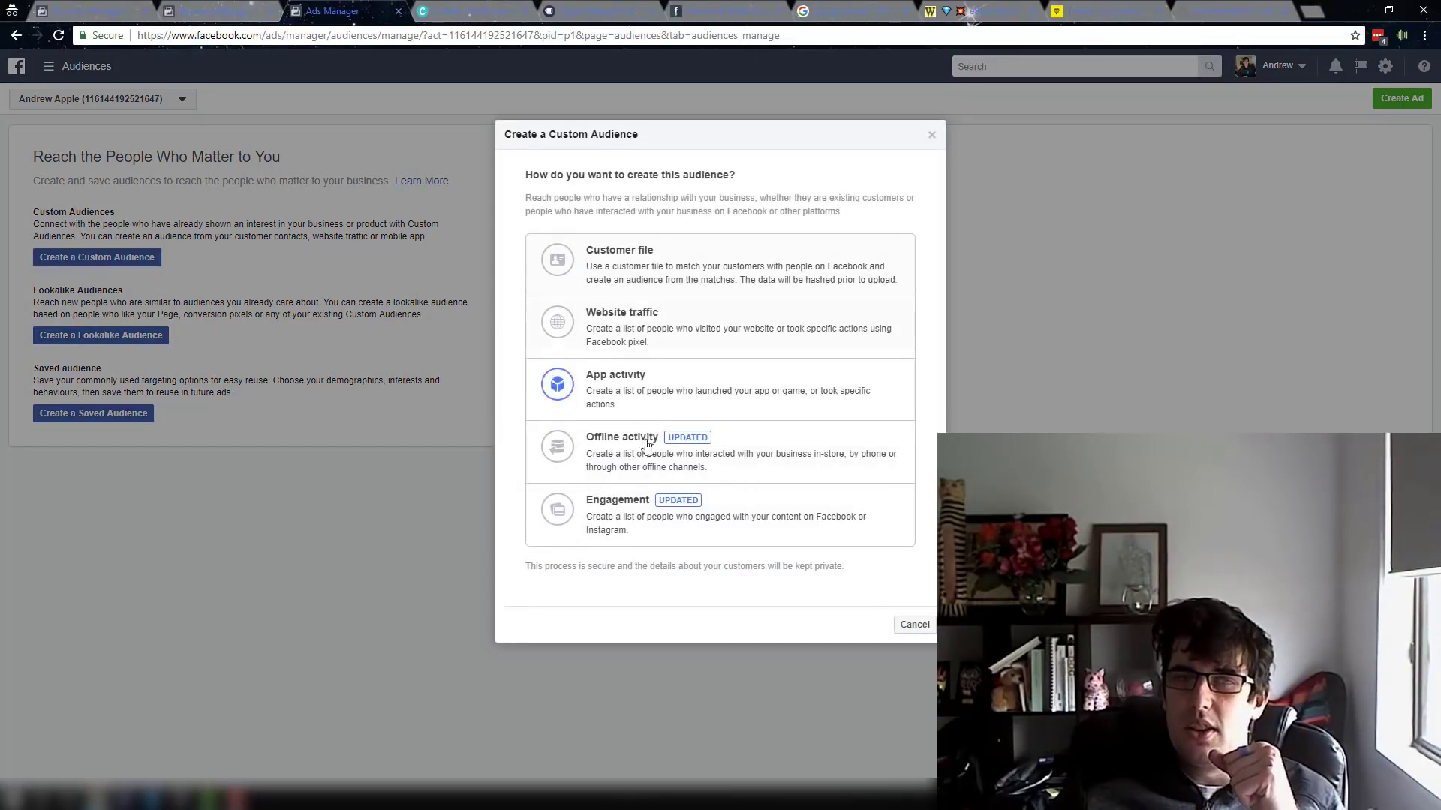
pyautogui.click(632, 332)
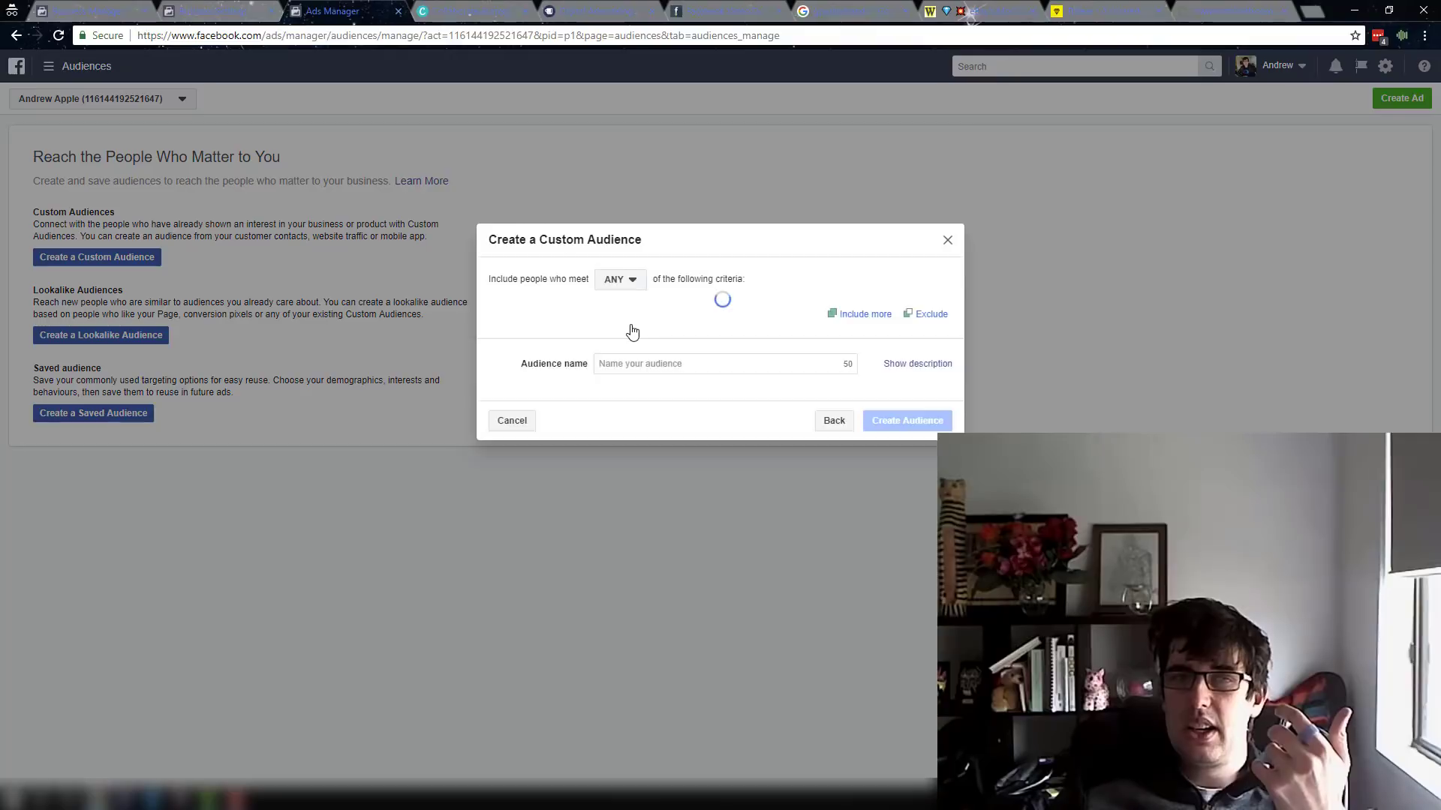
# - Review the website visitor criteria, choose people who visited specific web pages, and close the custom audience setup without creating it
pyautogui.click(599, 325)
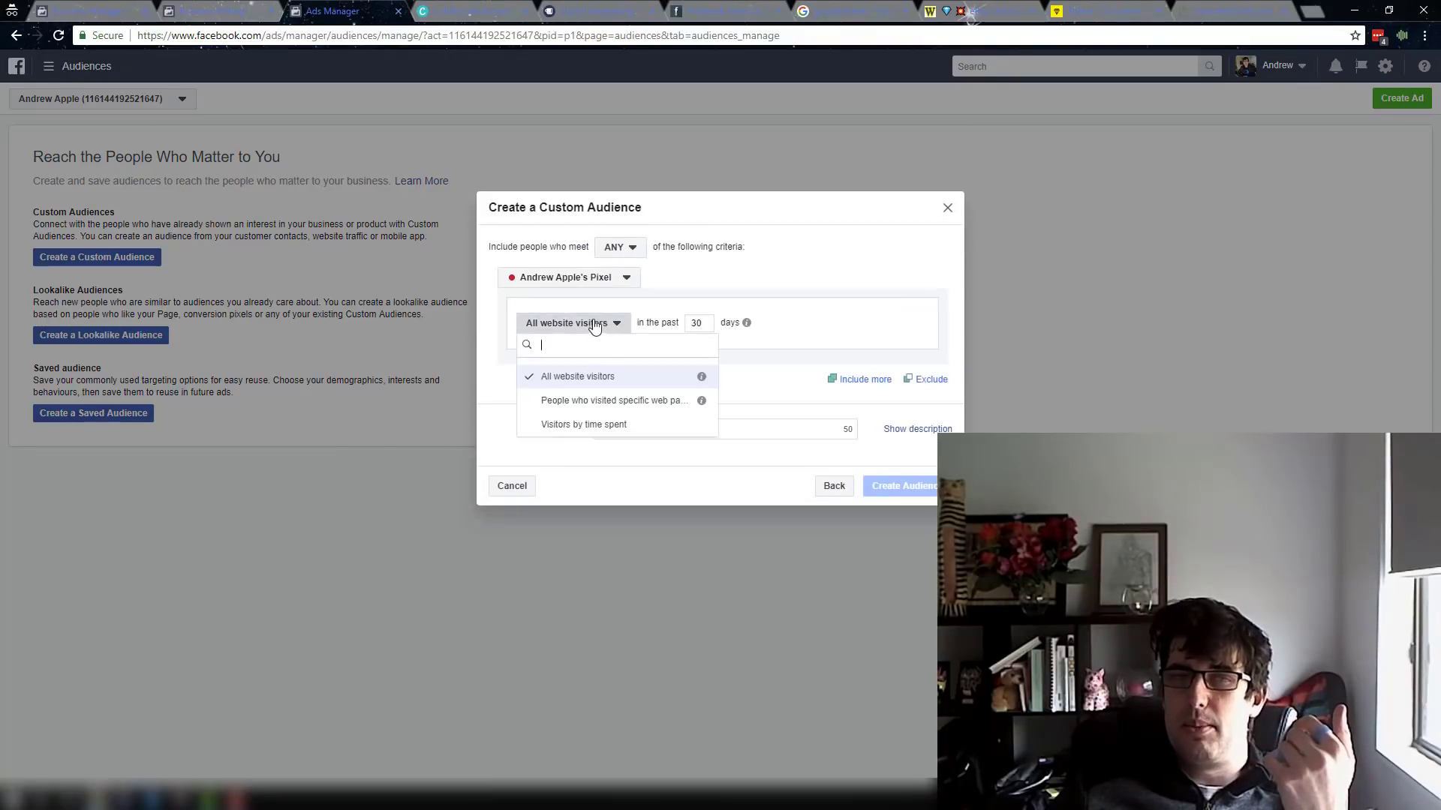
pyautogui.click(595, 325)
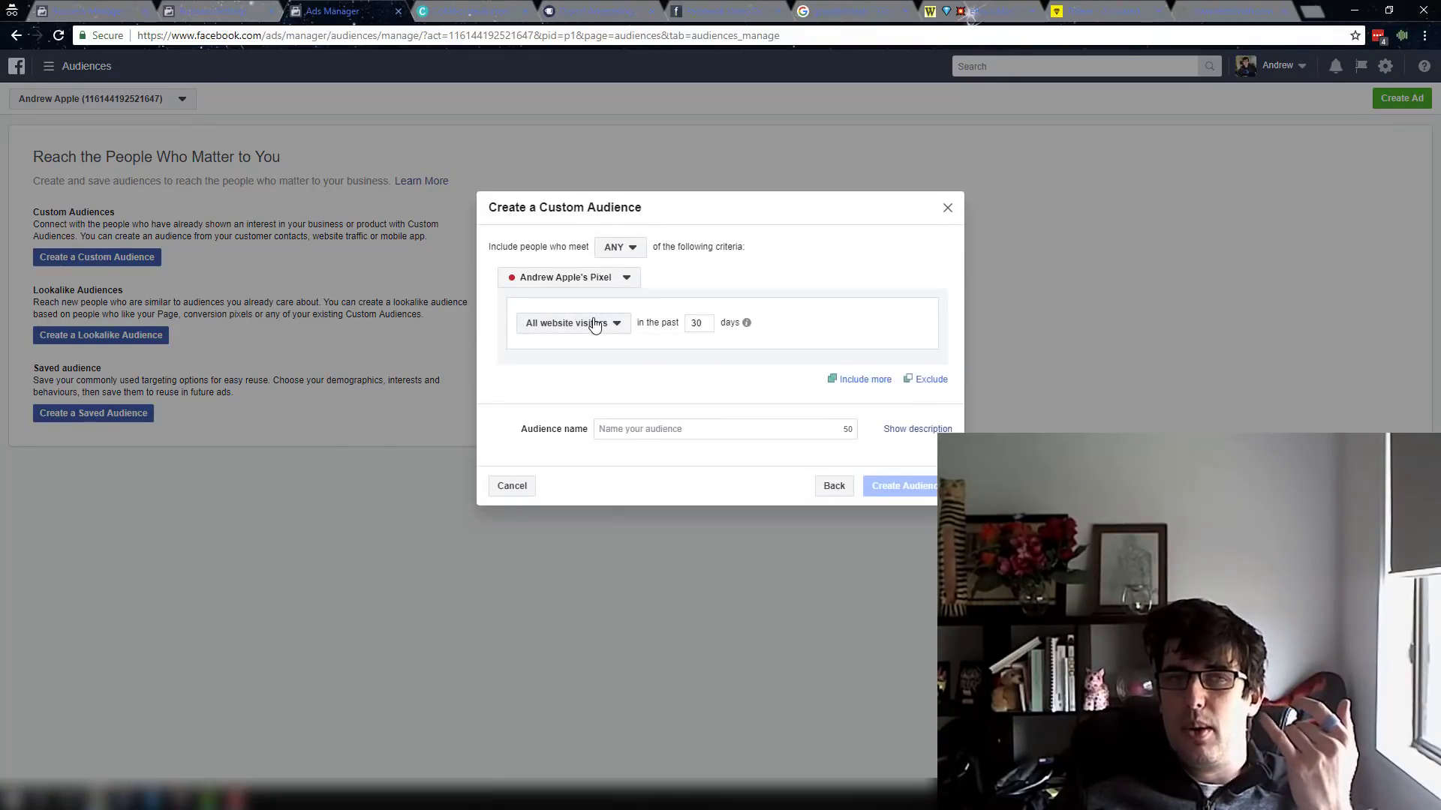
pyautogui.click(595, 325)
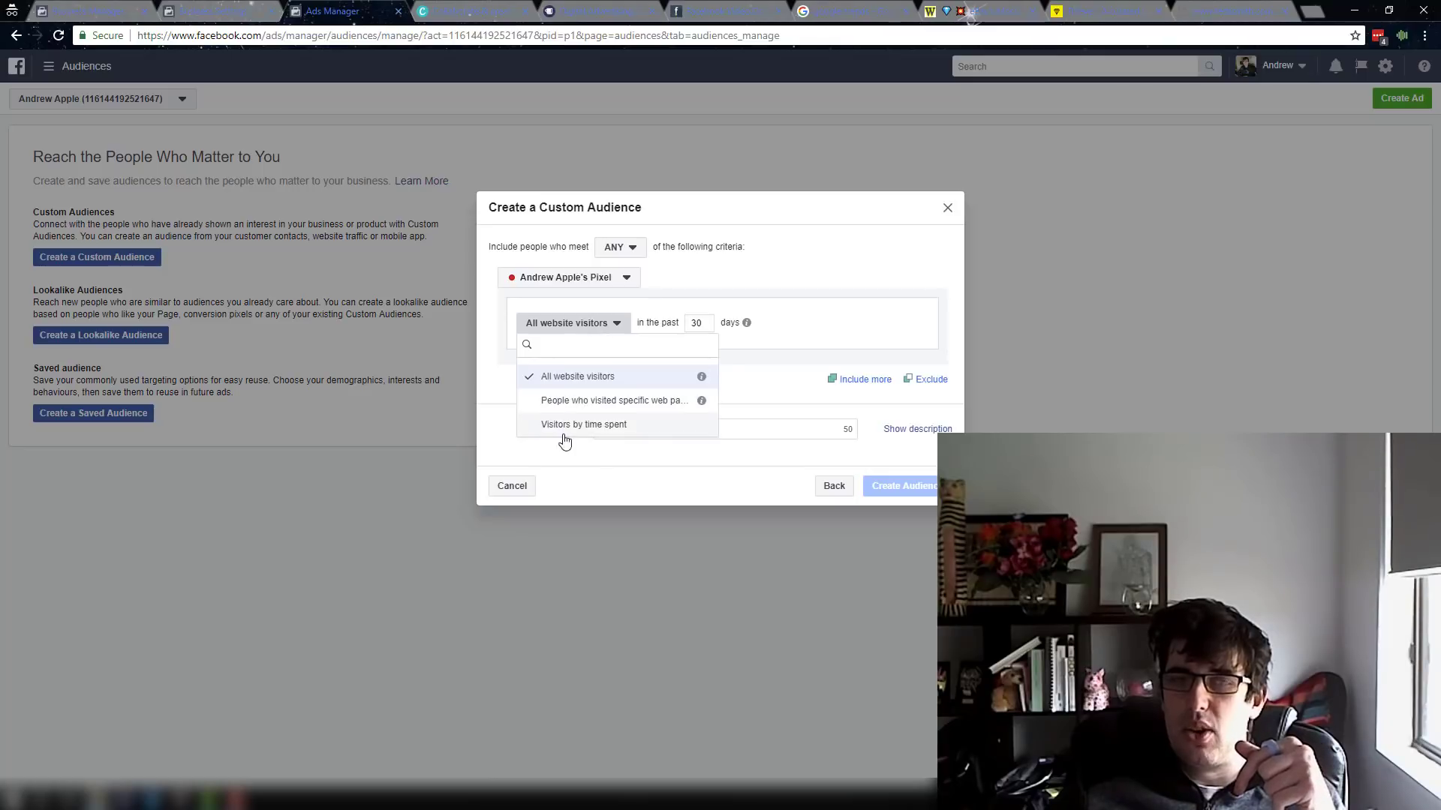
pyautogui.click(778, 341)
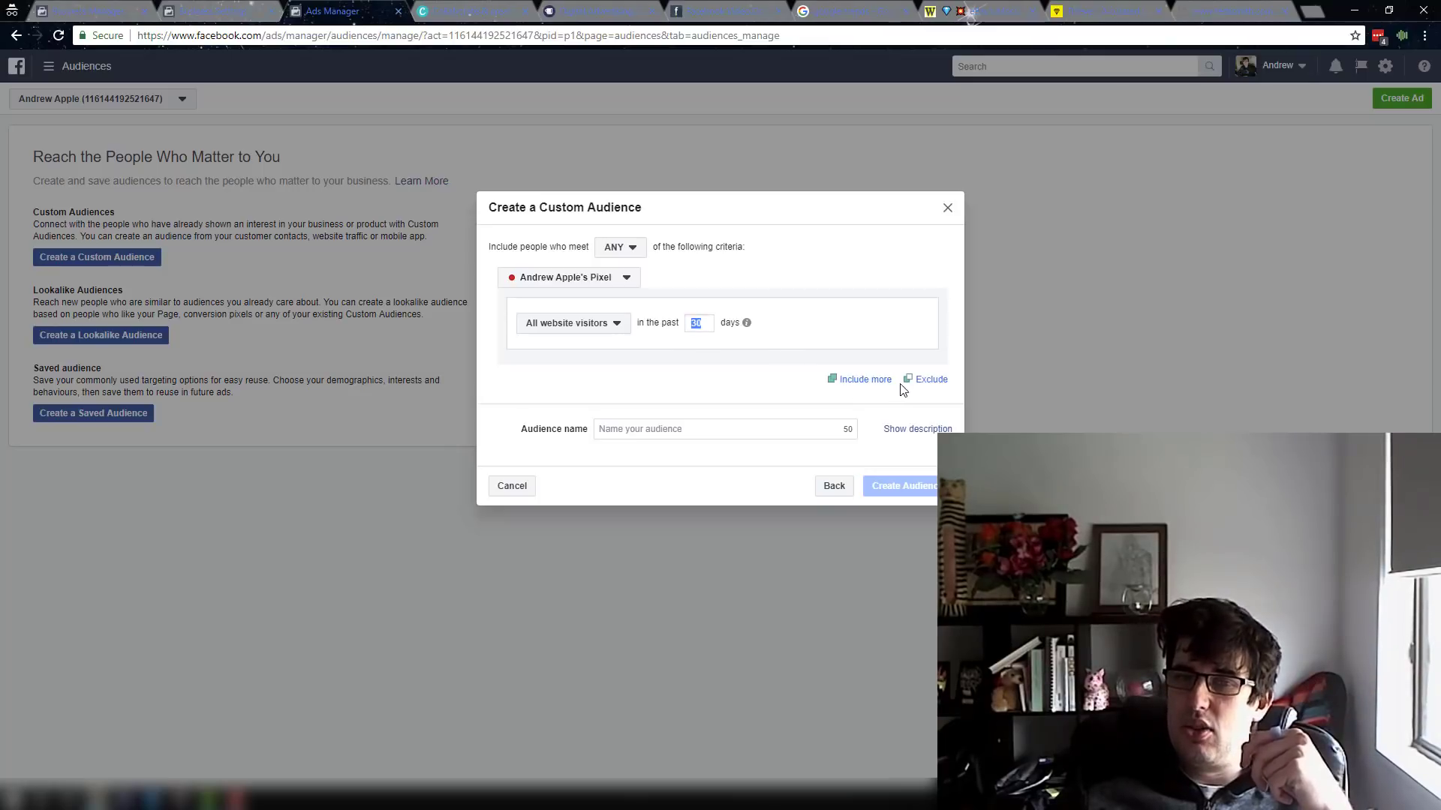
pyautogui.click(609, 328)
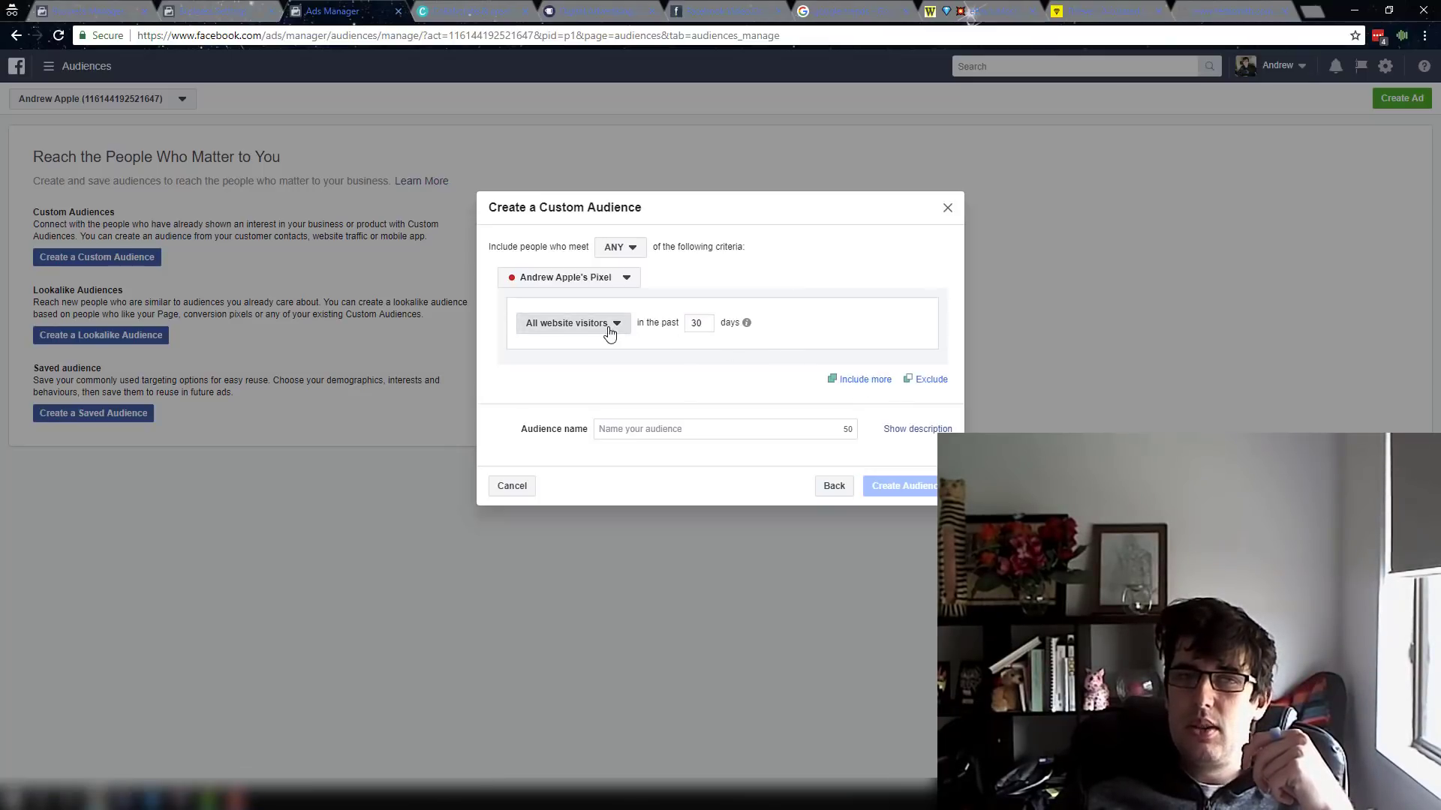
pyautogui.click(604, 398)
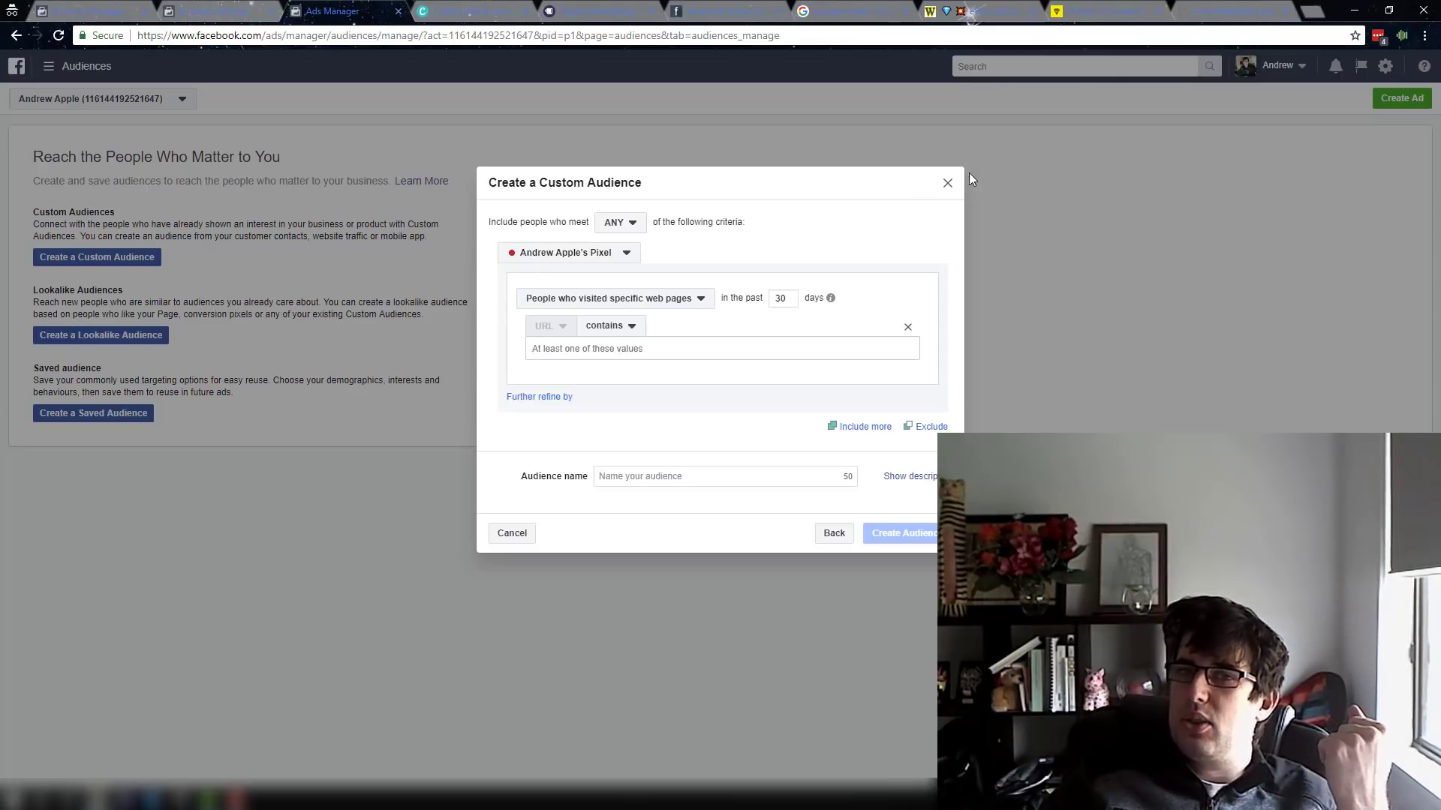
pyautogui.click(947, 183)
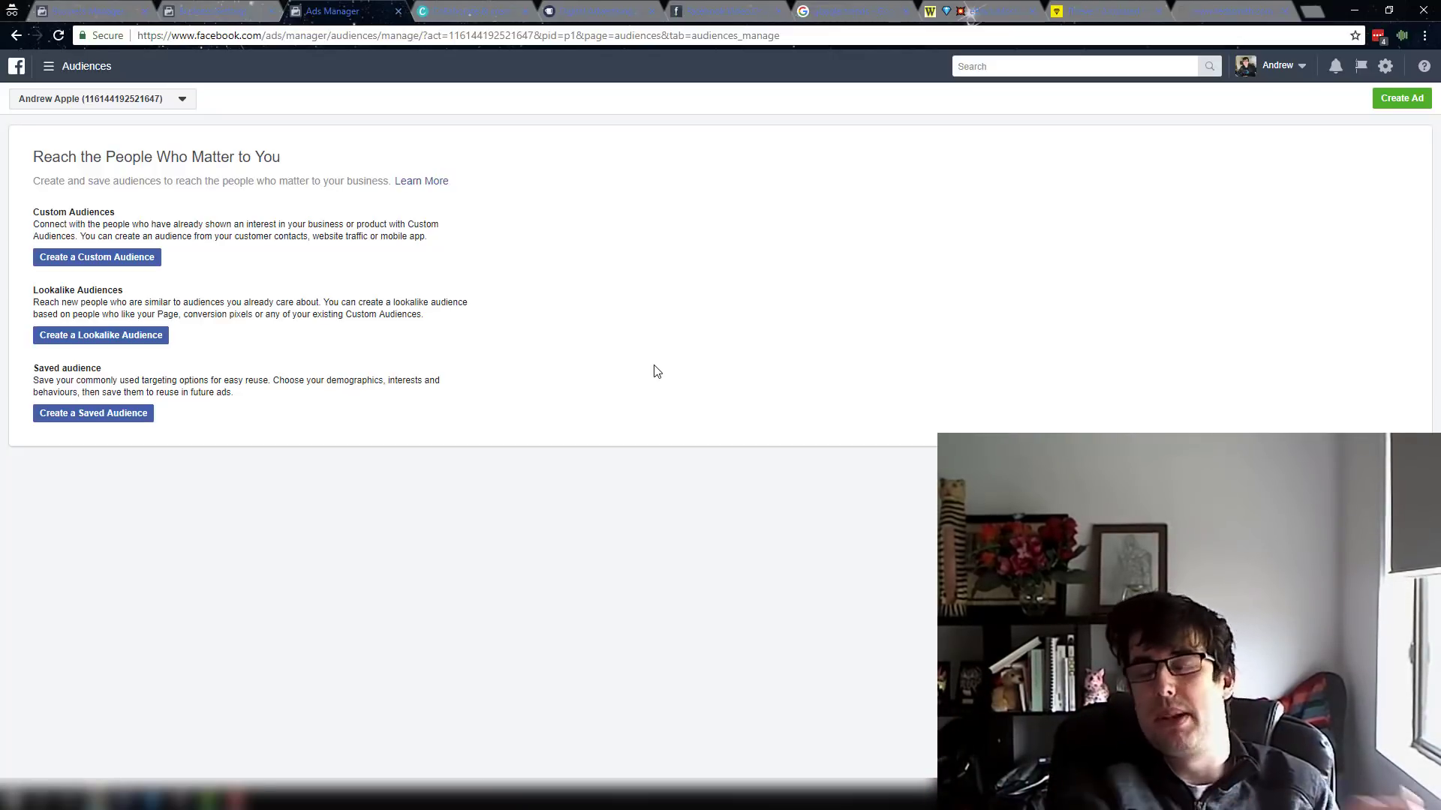
# - View the ad account's Images library and the product catalogues in Catalog Manager
pyautogui.click(76, 68)
pyautogui.click(619, 170)
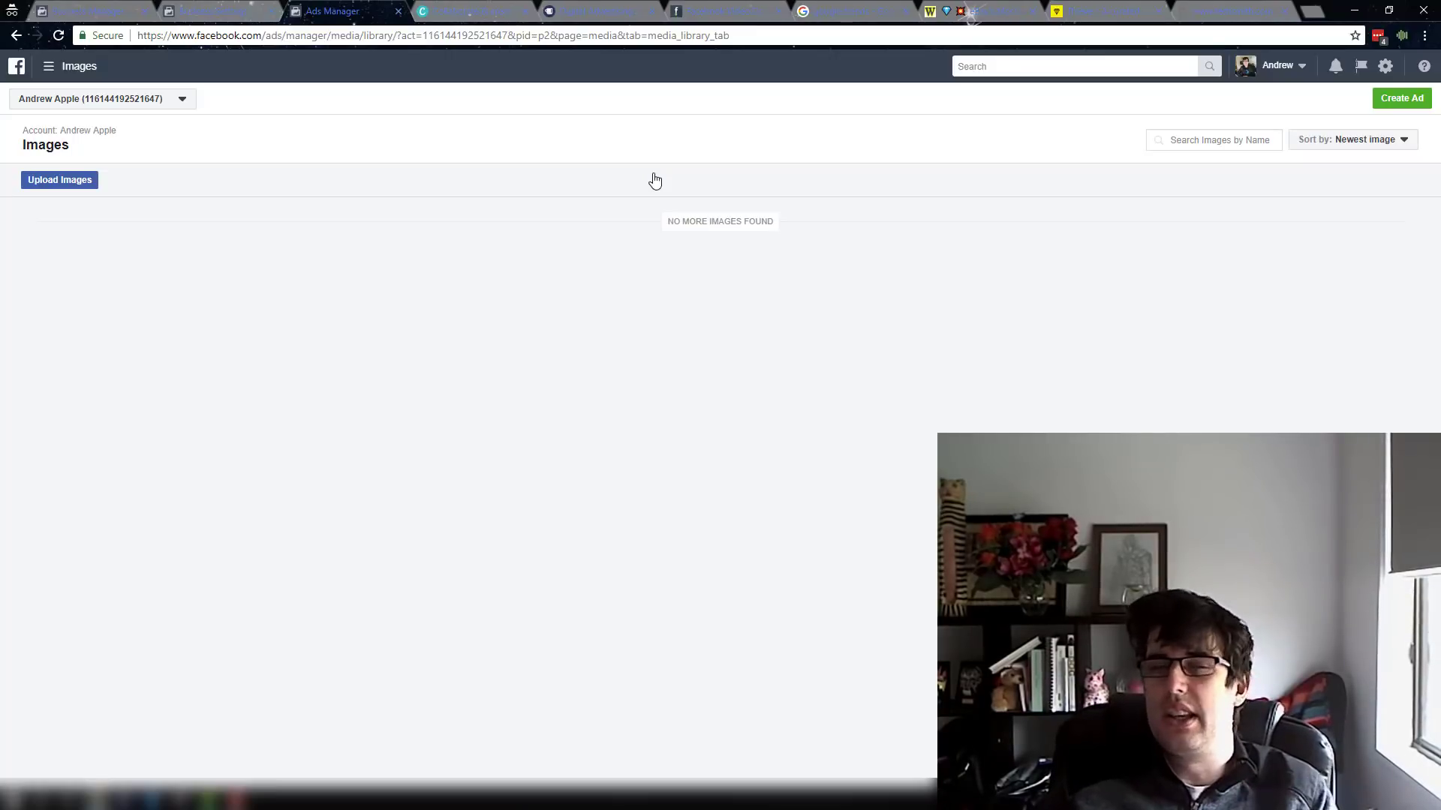
pyautogui.click(49, 66)
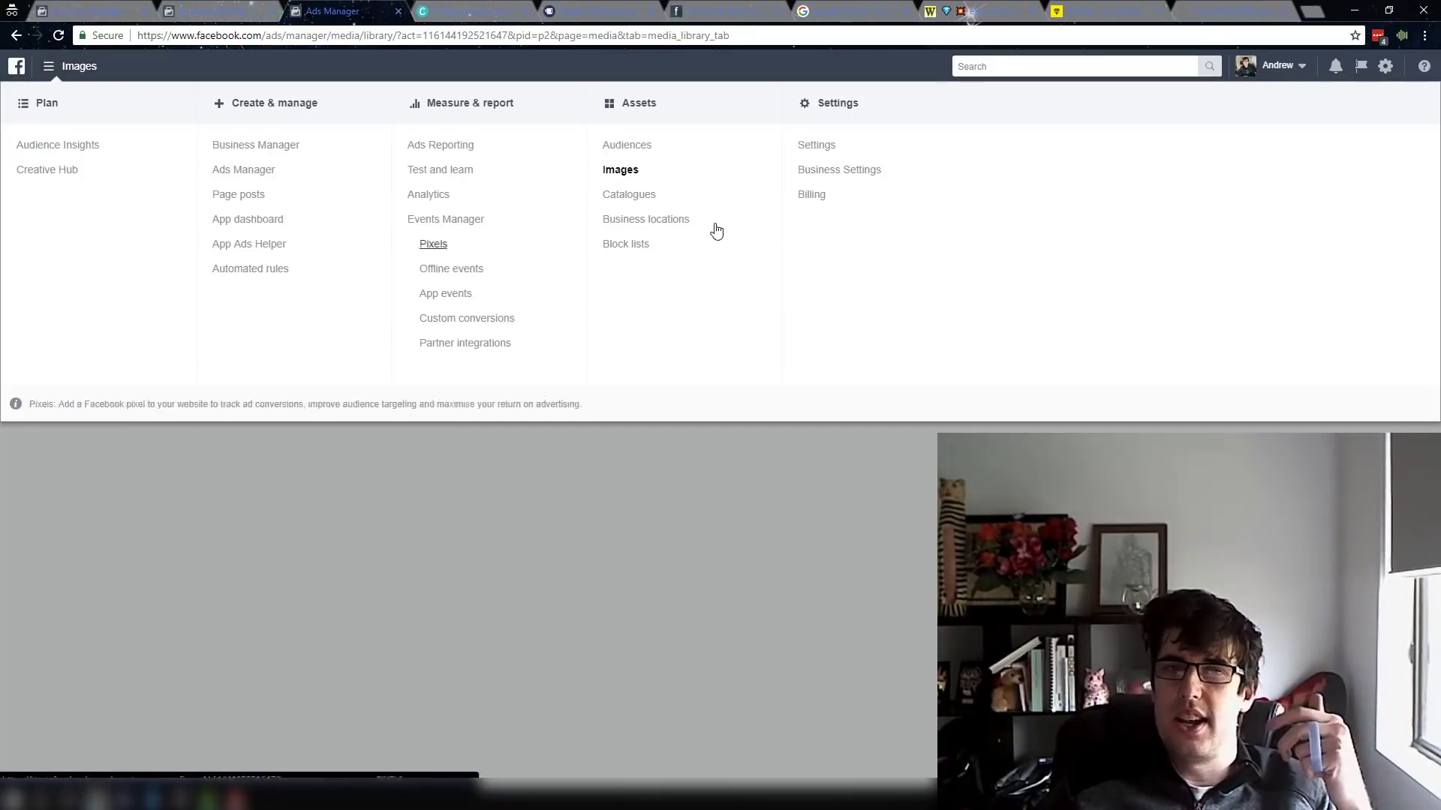
pyautogui.click(629, 195)
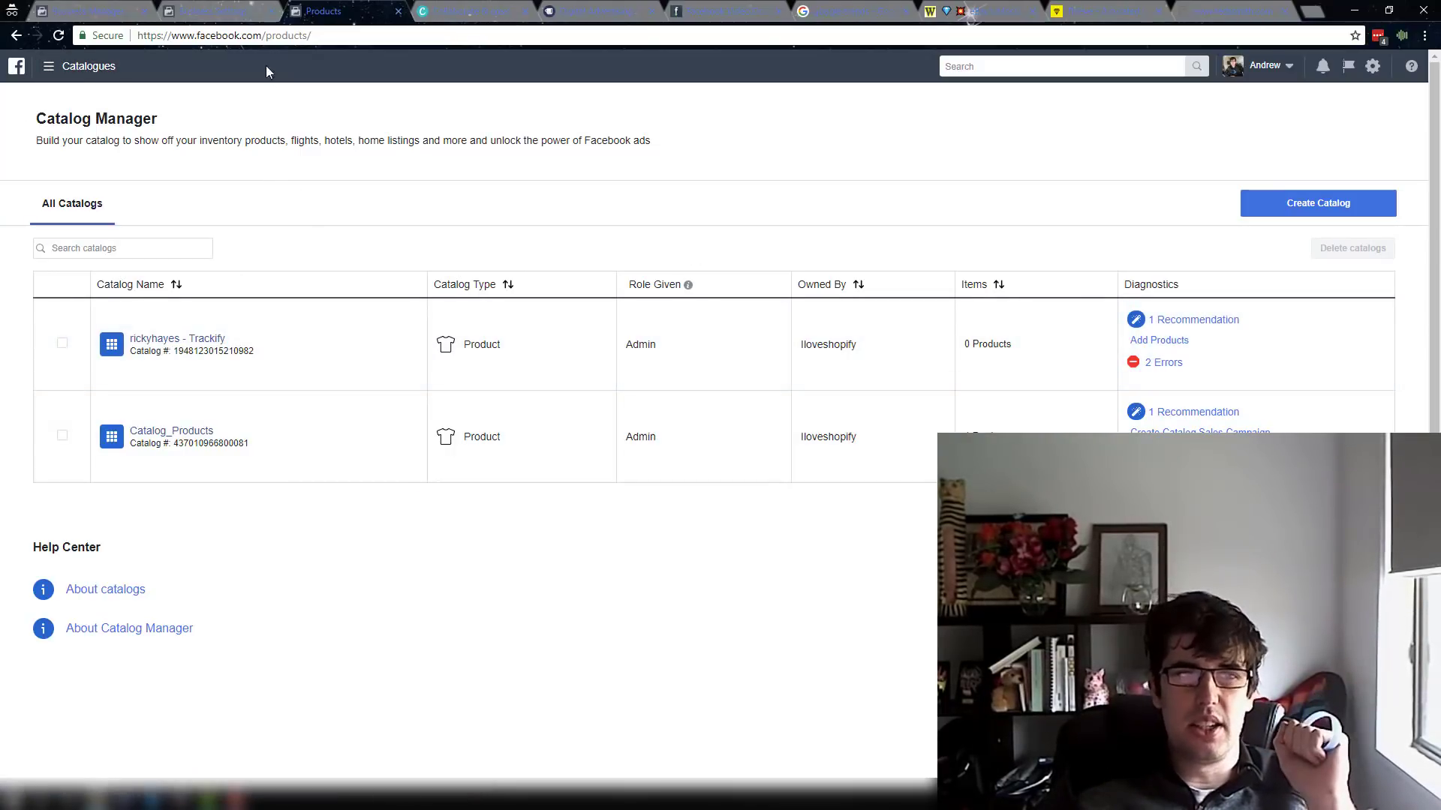
# - Open Business locations and look at its Facebook Page selection
pyautogui.click(48, 66)
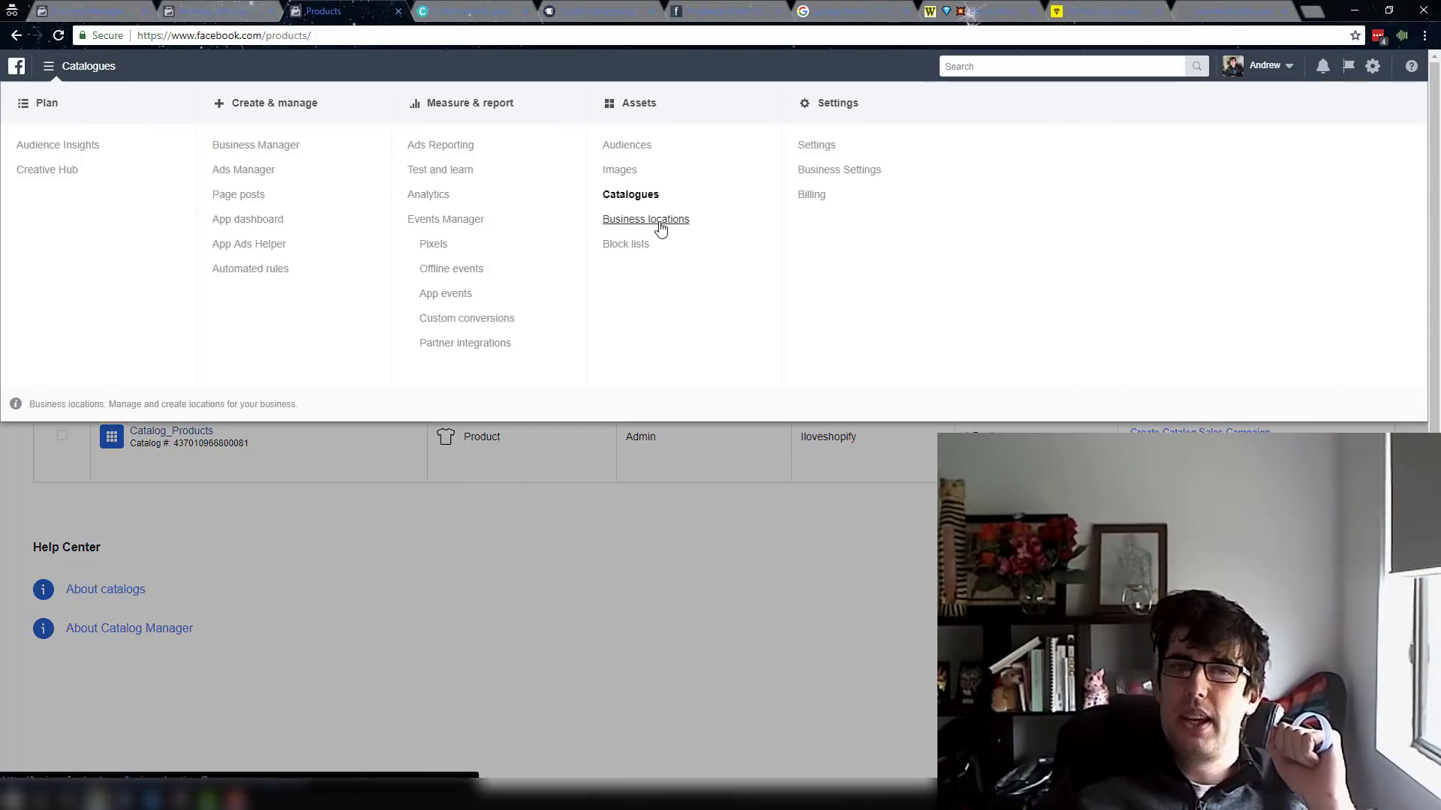
pyautogui.click(660, 227)
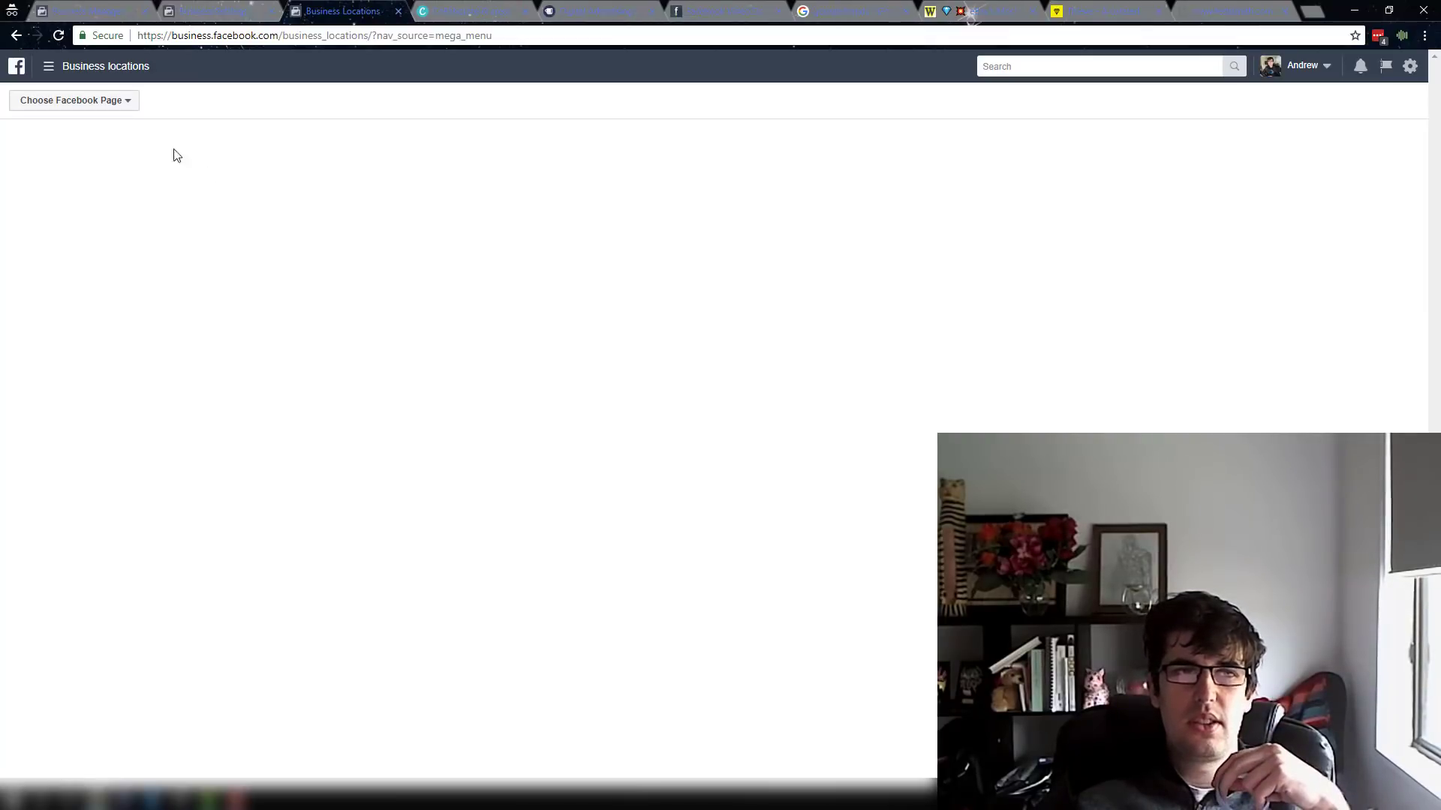
pyautogui.click(78, 100)
# - Open Block lists and read how they control the places where ads appear
pyautogui.click(44, 71)
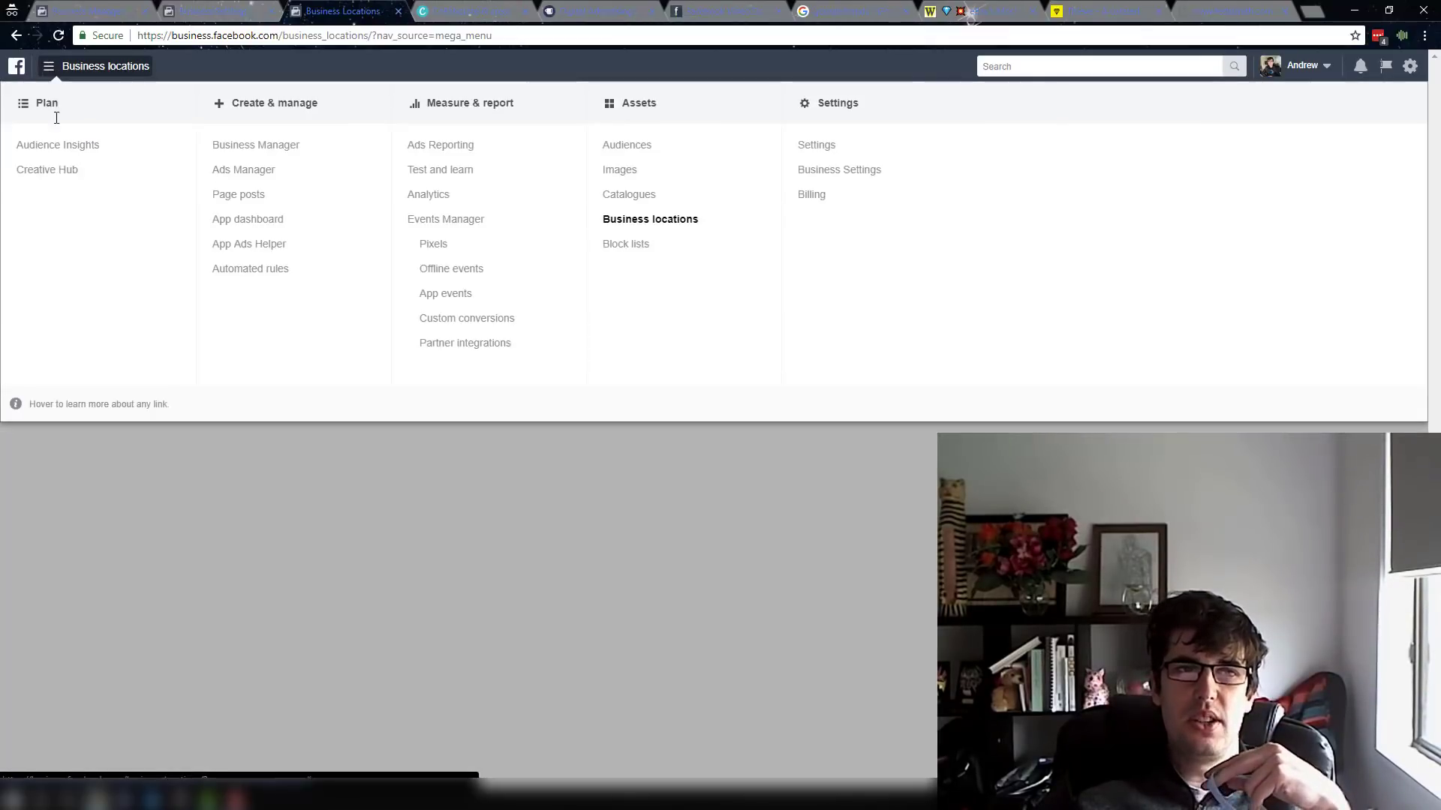
pyautogui.click(636, 253)
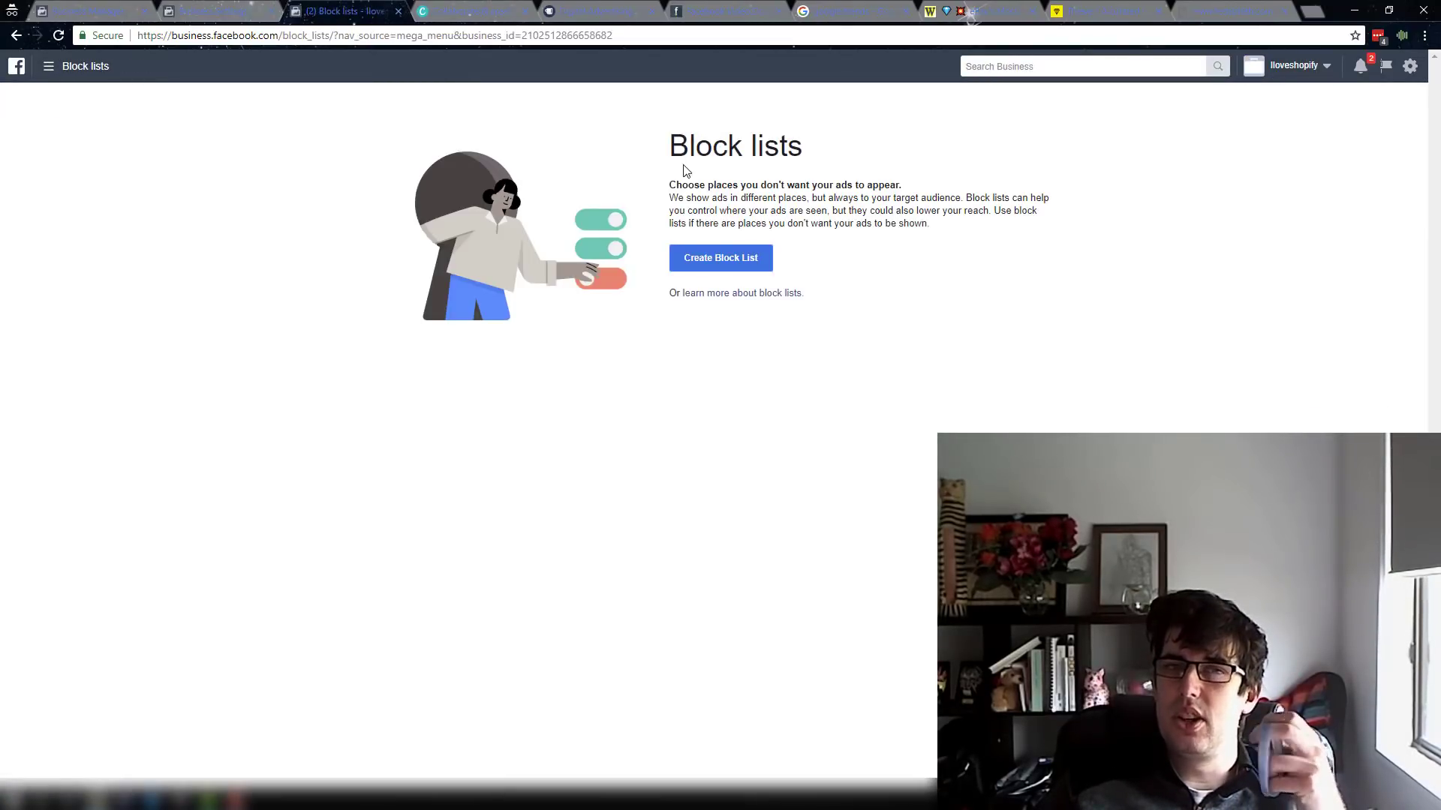
pyautogui.moveTo(698, 180); pyautogui.dragTo(874, 177)
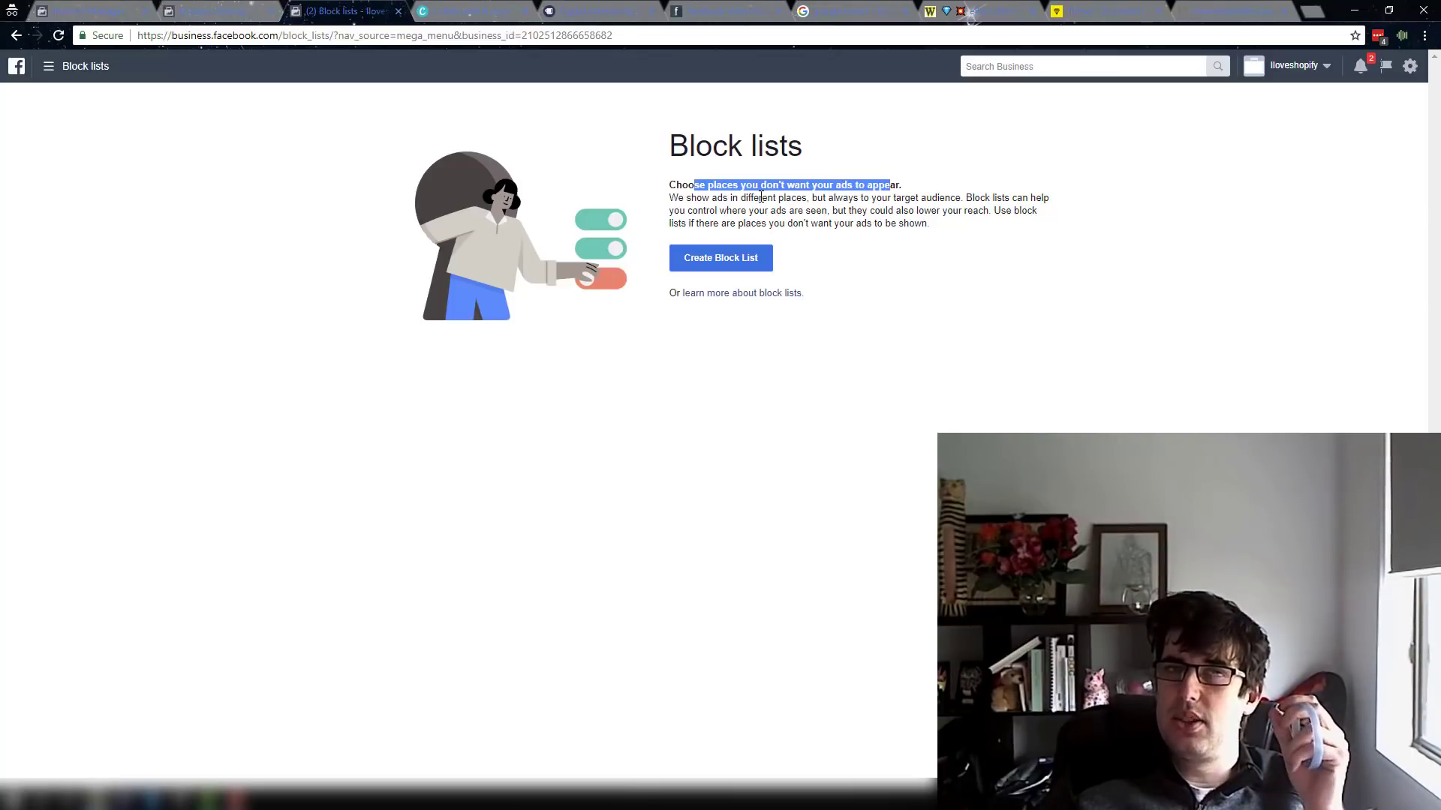
pyautogui.moveTo(690, 199); pyautogui.dragTo(810, 199)
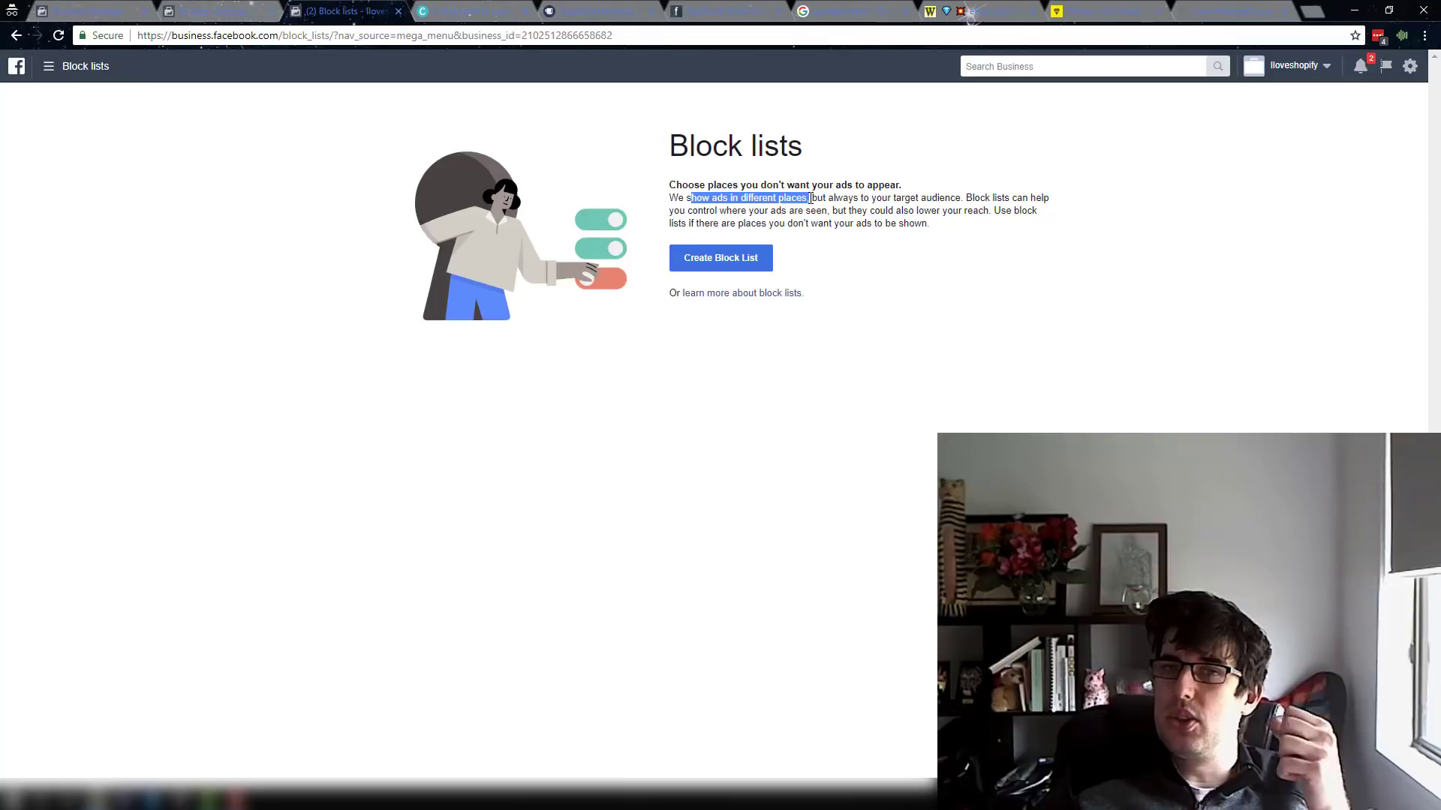
pyautogui.moveTo(711, 213); pyautogui.dragTo(816, 215)
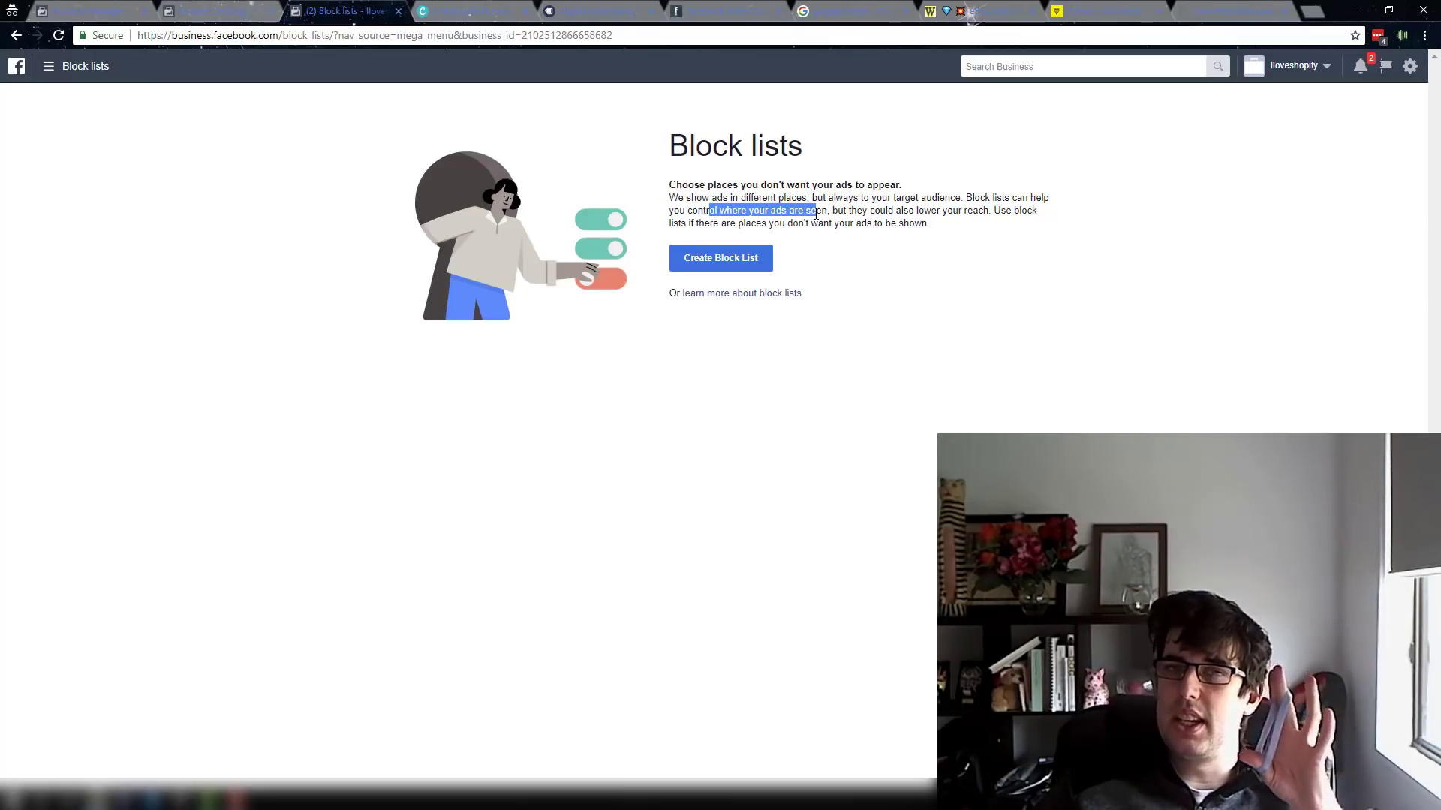
# - Start creating a block list, read what the uploaded text file must contain, and close the dialog without uploading
pyautogui.click(750, 258)
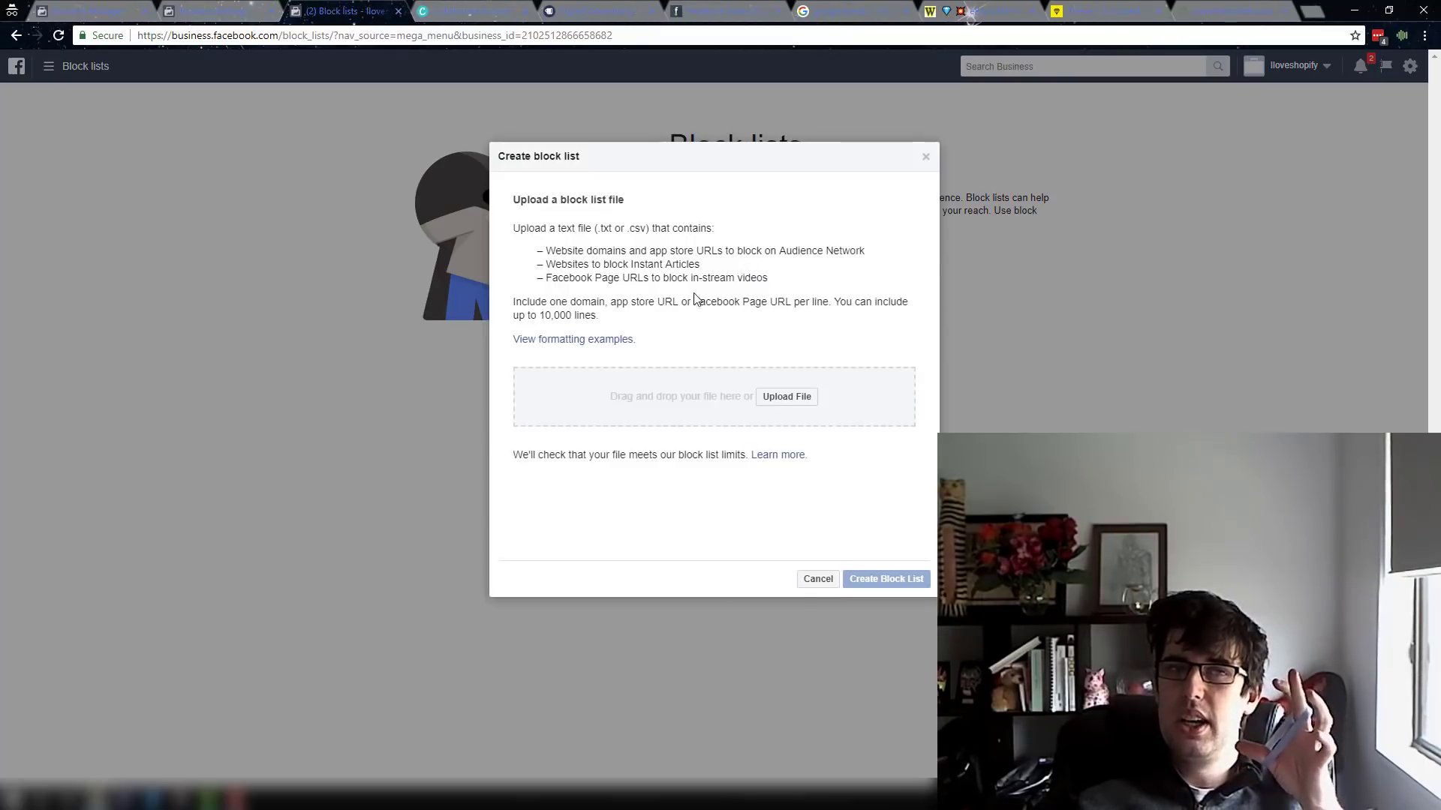
pyautogui.moveTo(587, 251); pyautogui.dragTo(670, 251)
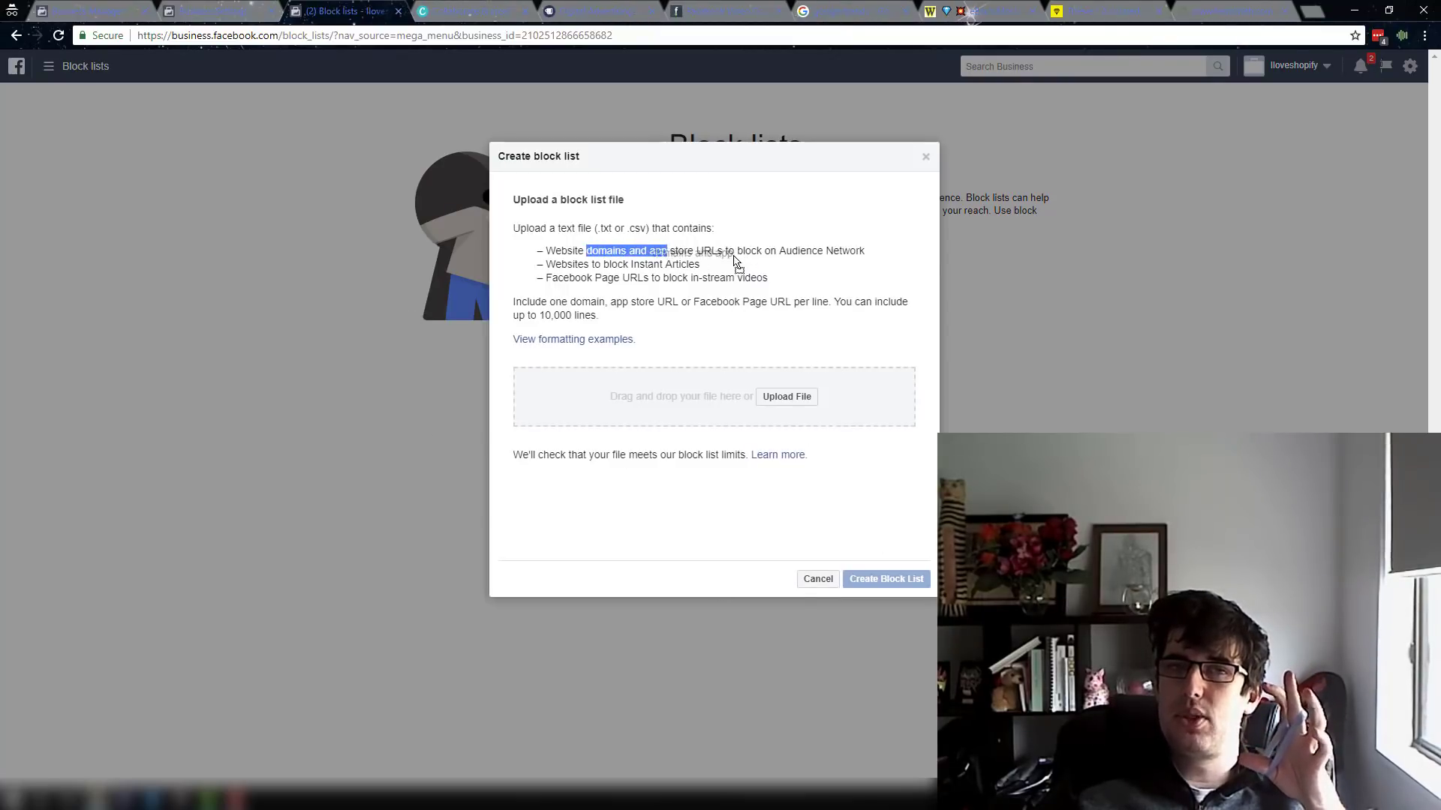
pyautogui.moveTo(555, 264); pyautogui.dragTo(678, 268)
pyautogui.moveTo(547, 278); pyautogui.dragTo(650, 300)
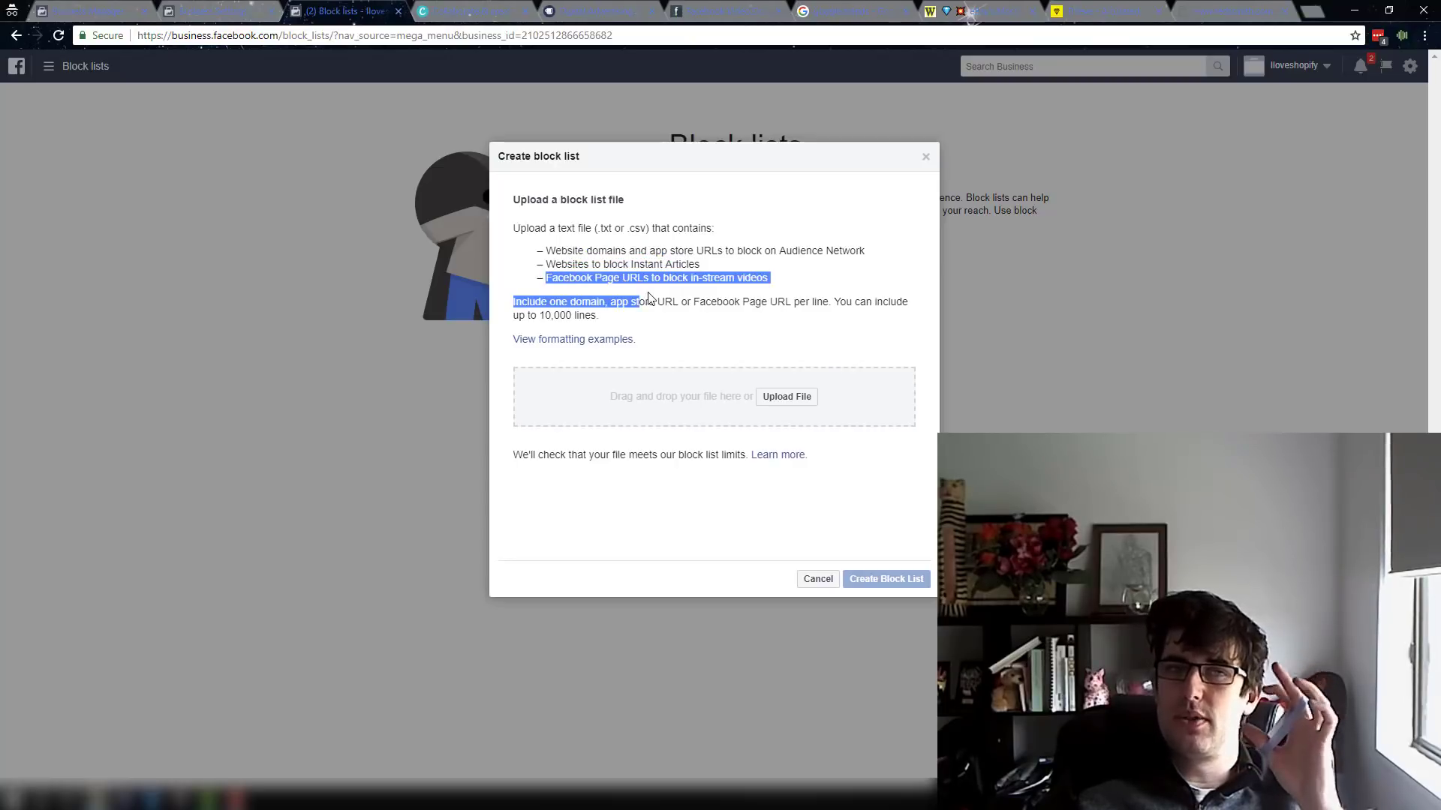
pyautogui.click(926, 157)
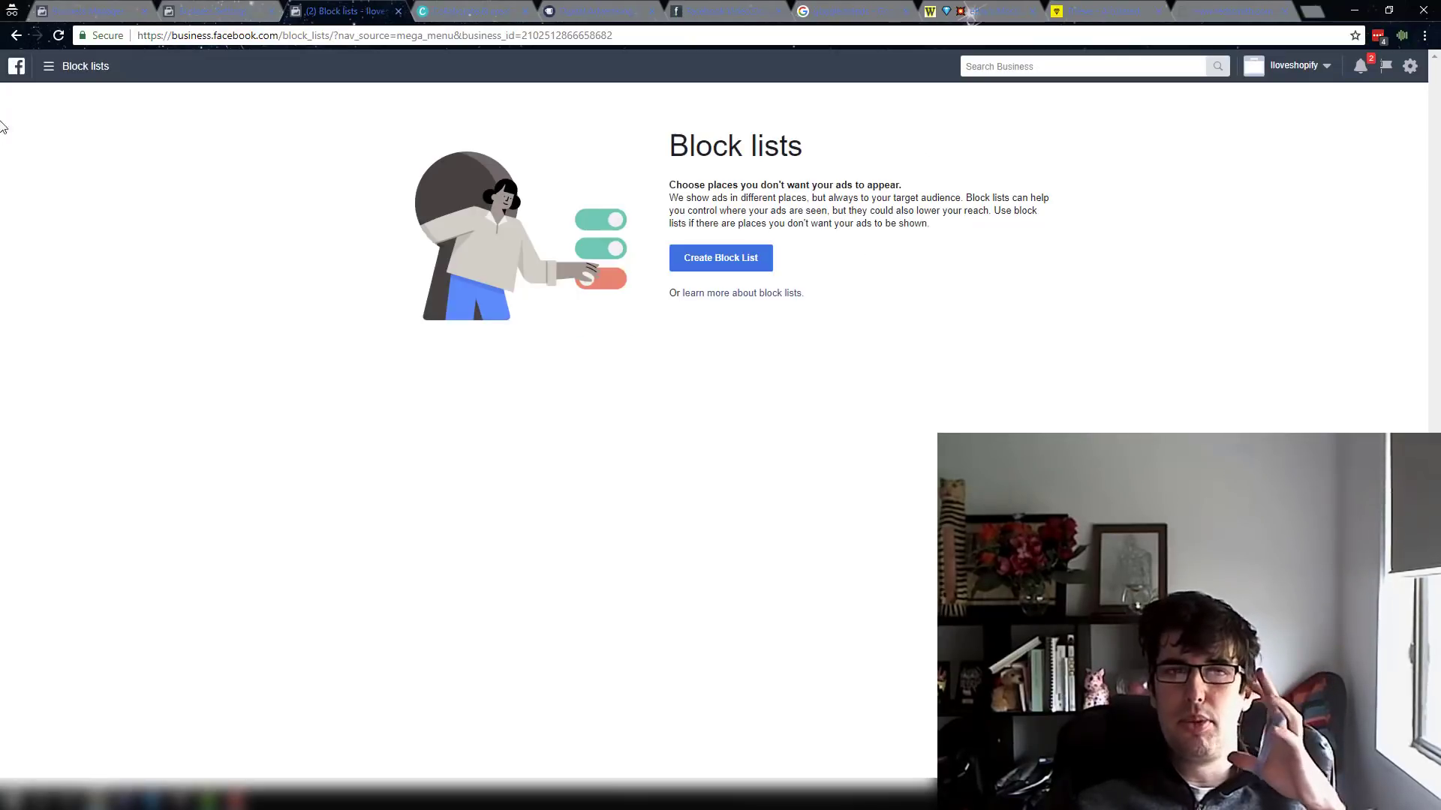
# - Open the asset library's Videos section and look through the Dog account's audiences, images and videos
pyautogui.click(52, 66)
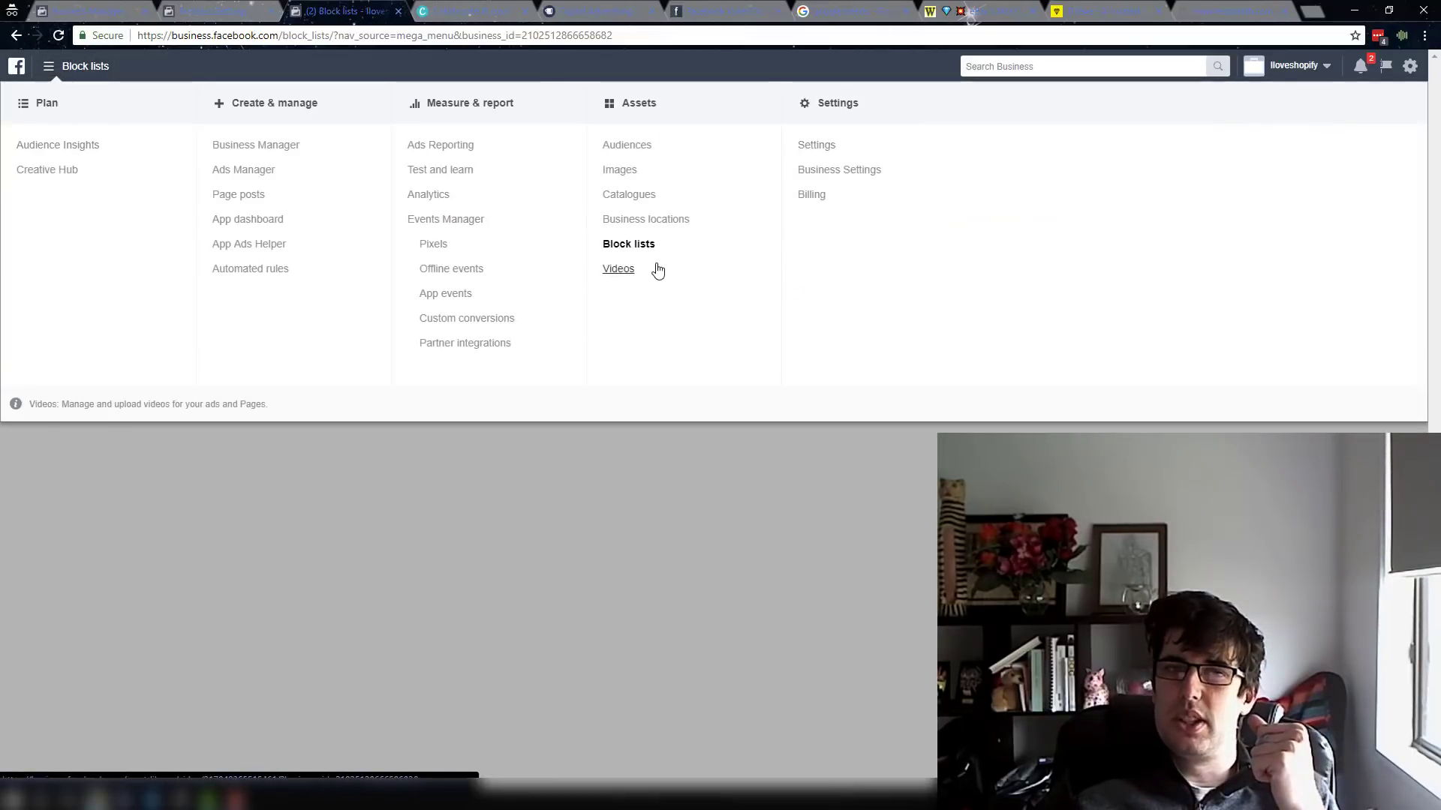
pyautogui.click(623, 267)
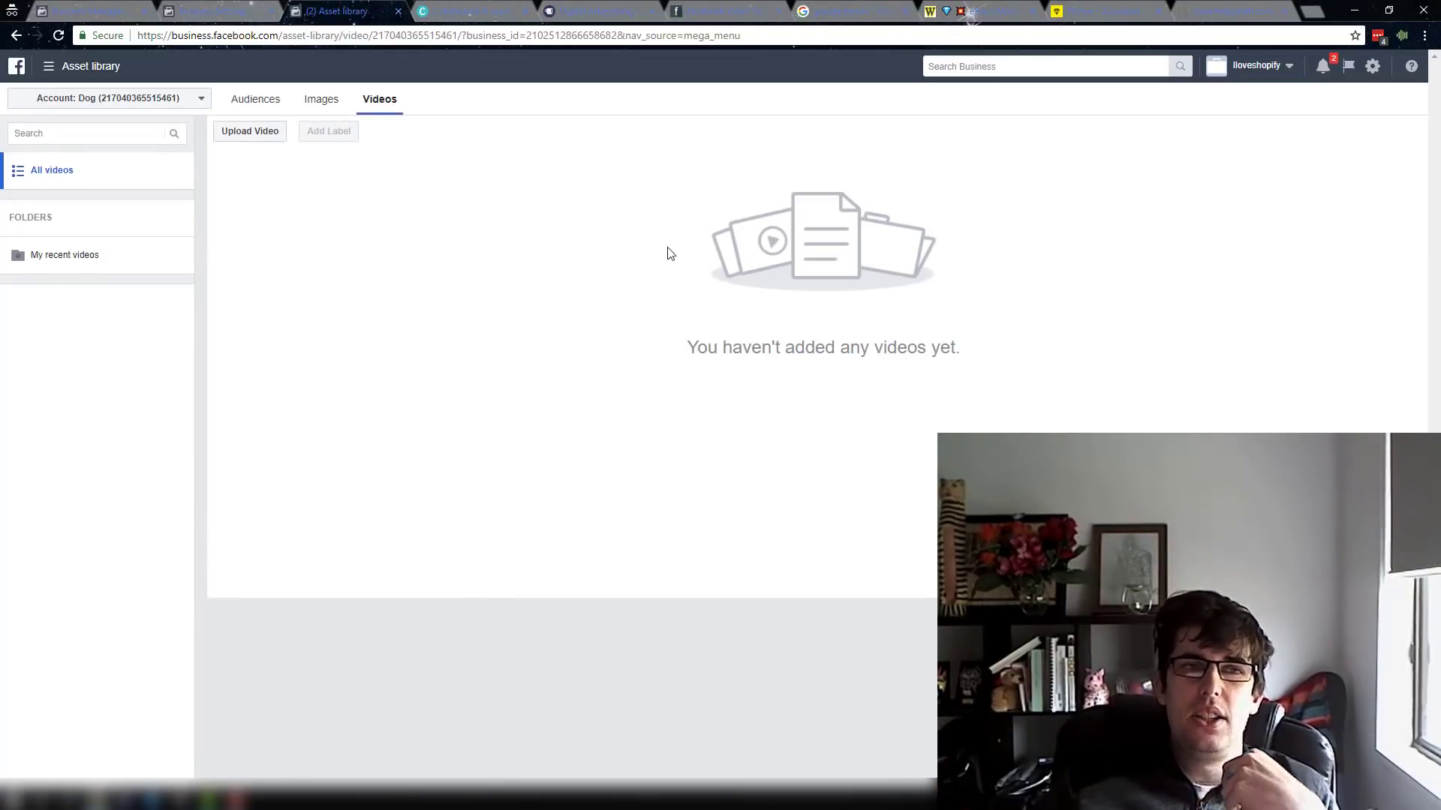
pyautogui.click(253, 99)
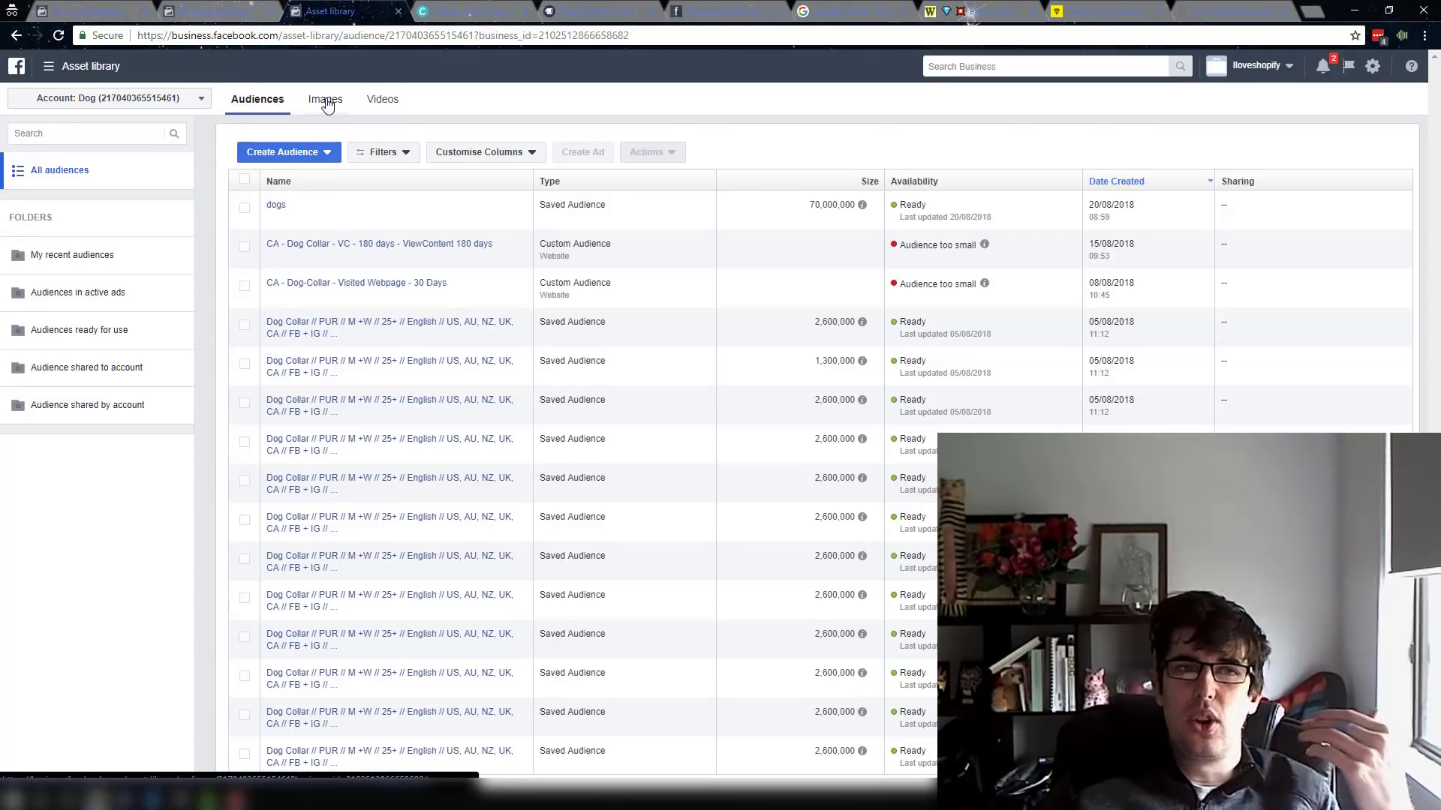
pyautogui.click(327, 101)
pyautogui.click(399, 96)
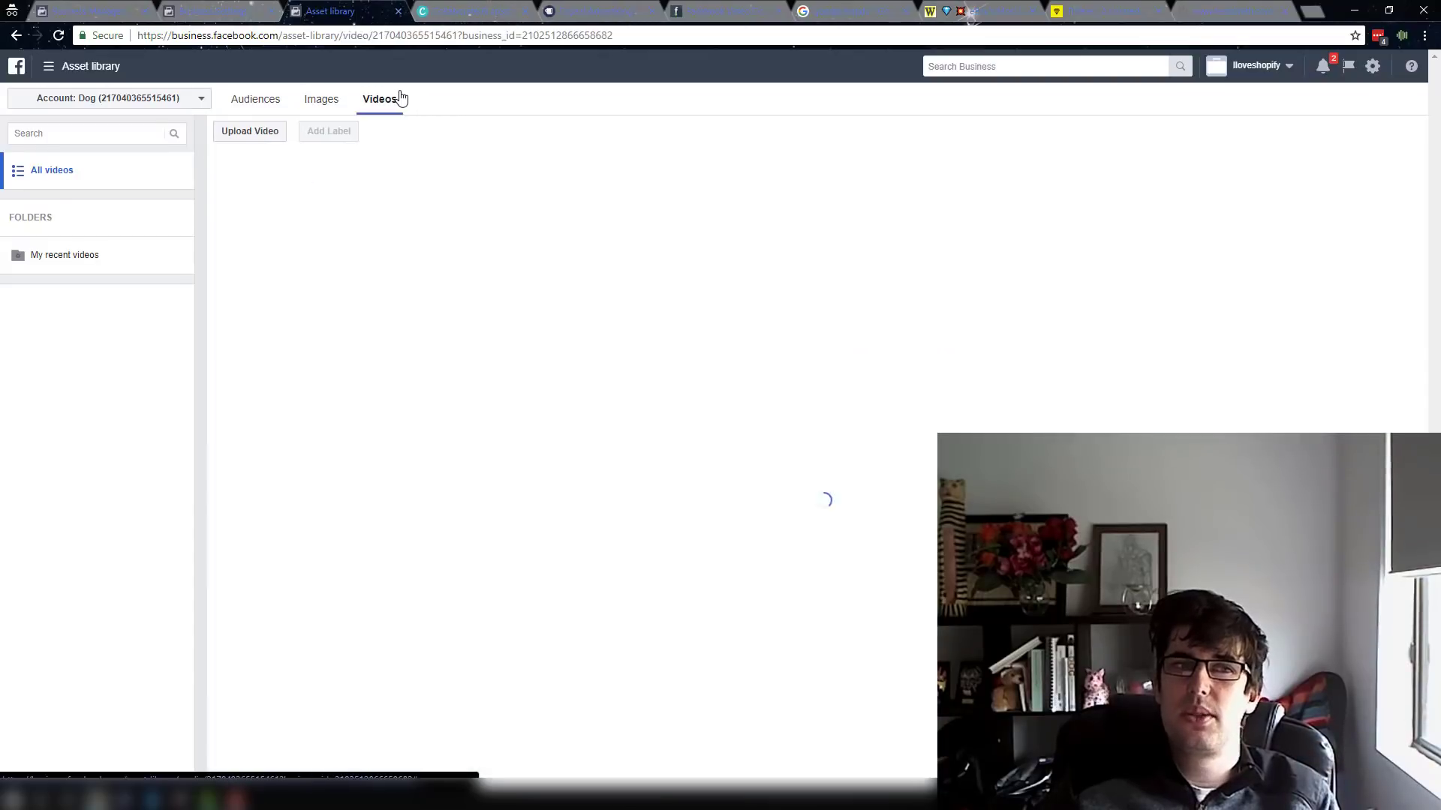
pyautogui.click(343, 101)
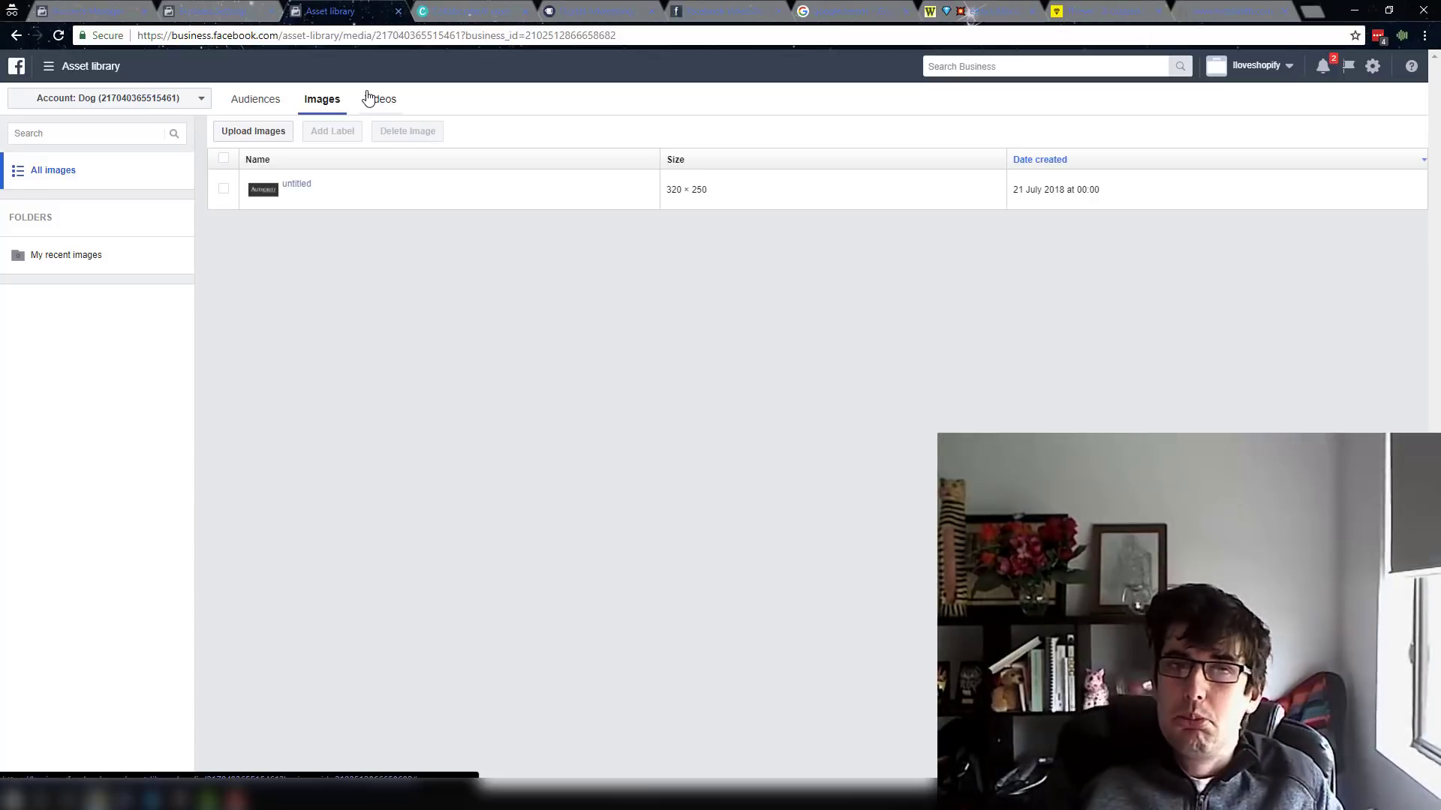
pyautogui.click(390, 102)
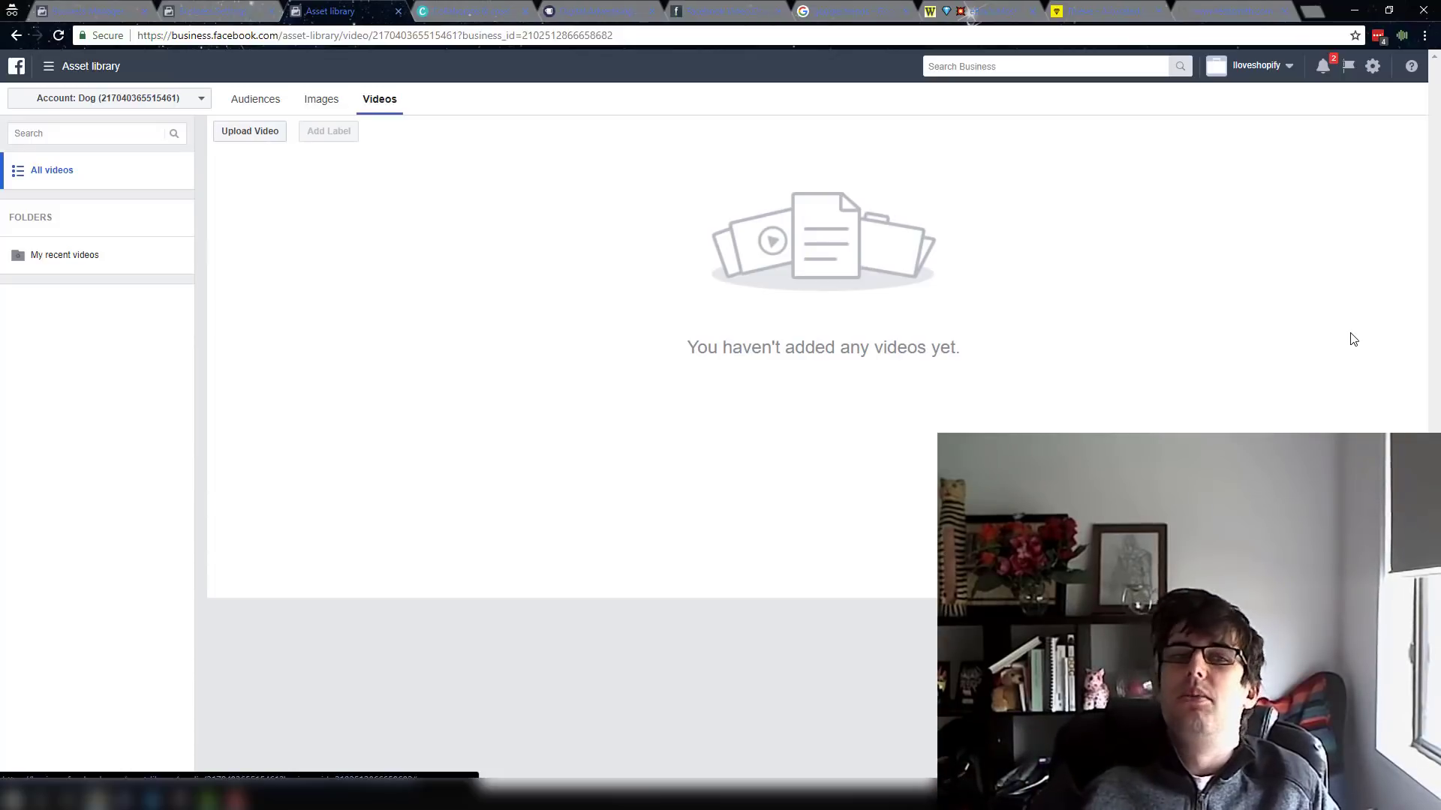
# - Open the Dog ad account's Settings and review its account setup, business details, attribution and roles
pyautogui.click(49, 66)
pyautogui.click(806, 149)
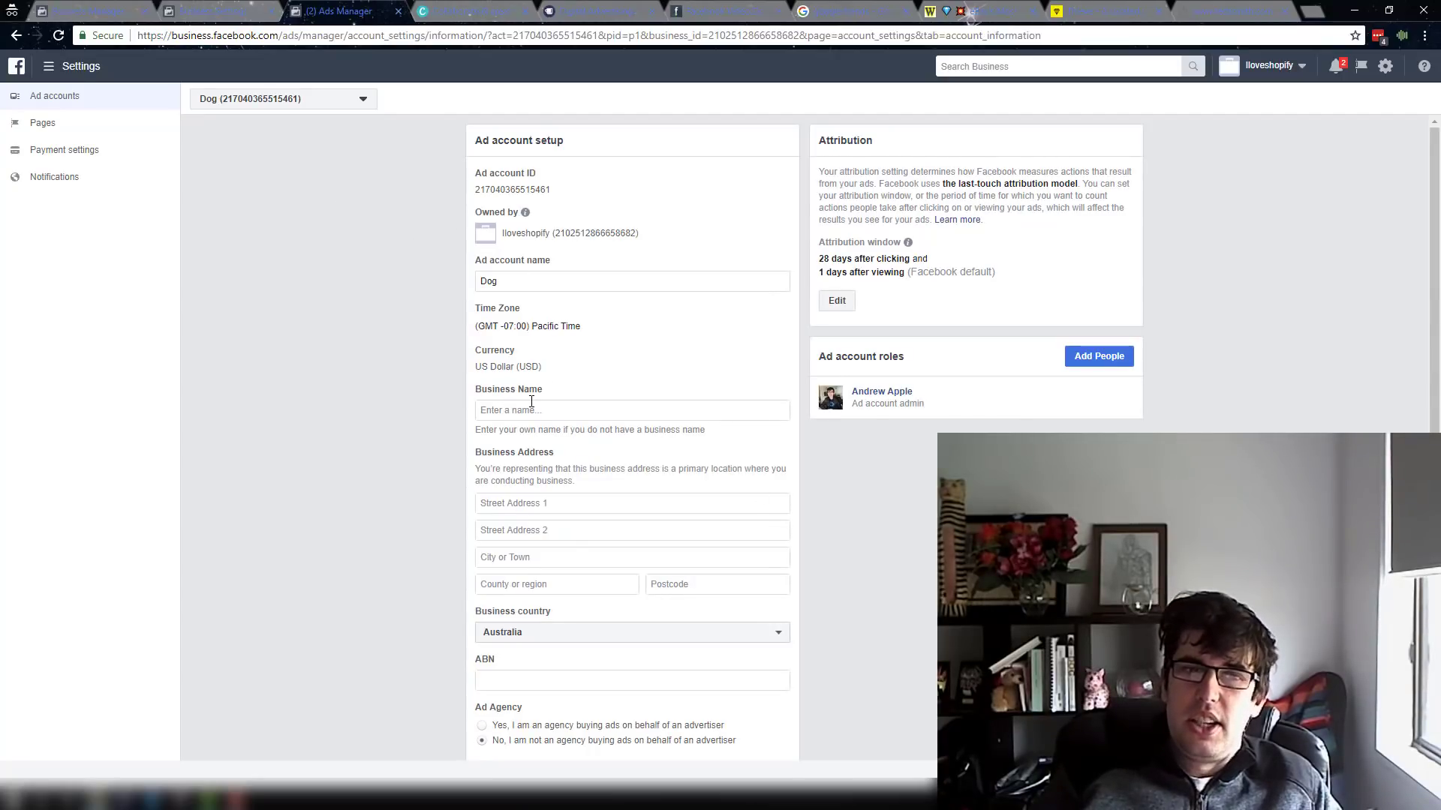
pyautogui.scroll(-1, 381, 448)
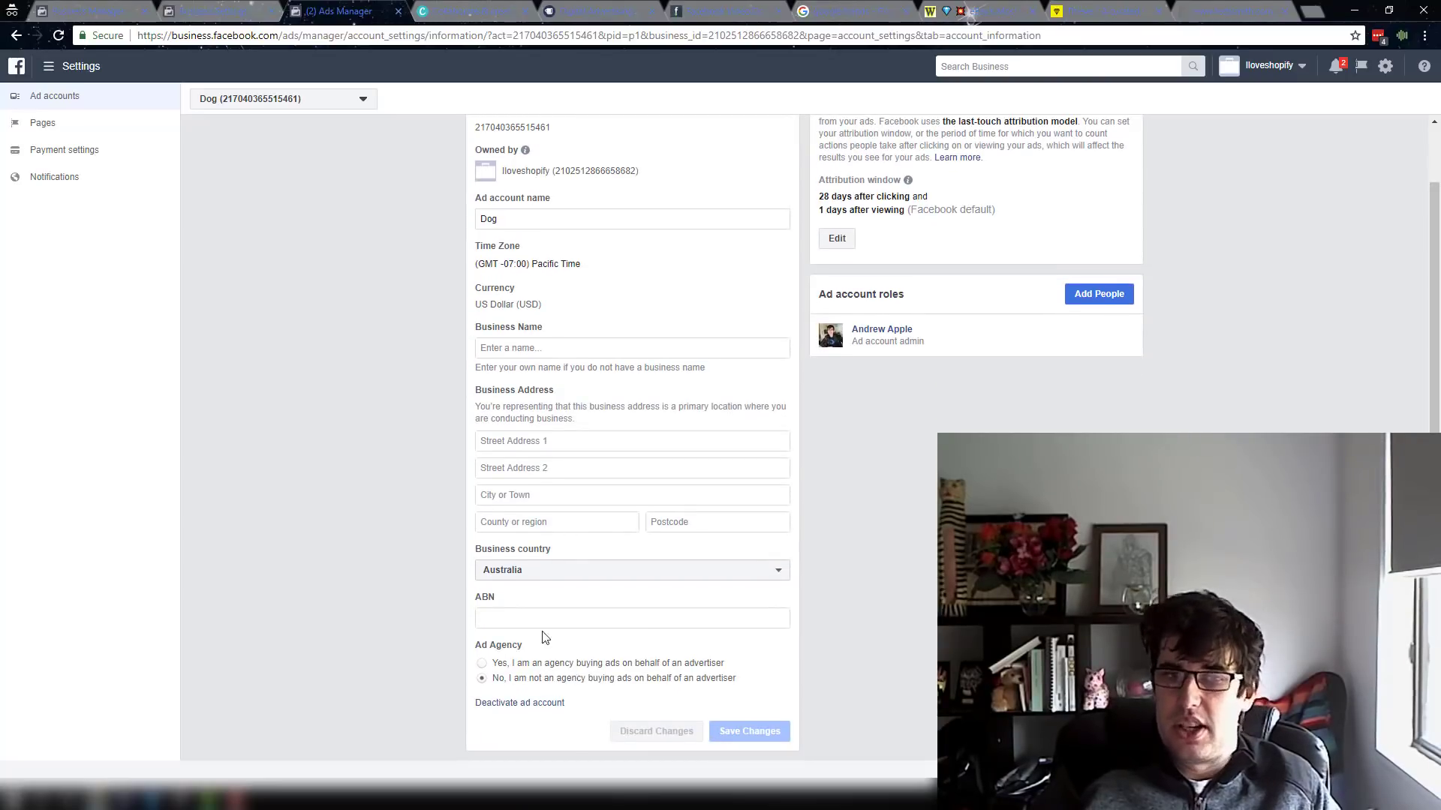
pyautogui.scroll(1, 932, 496)
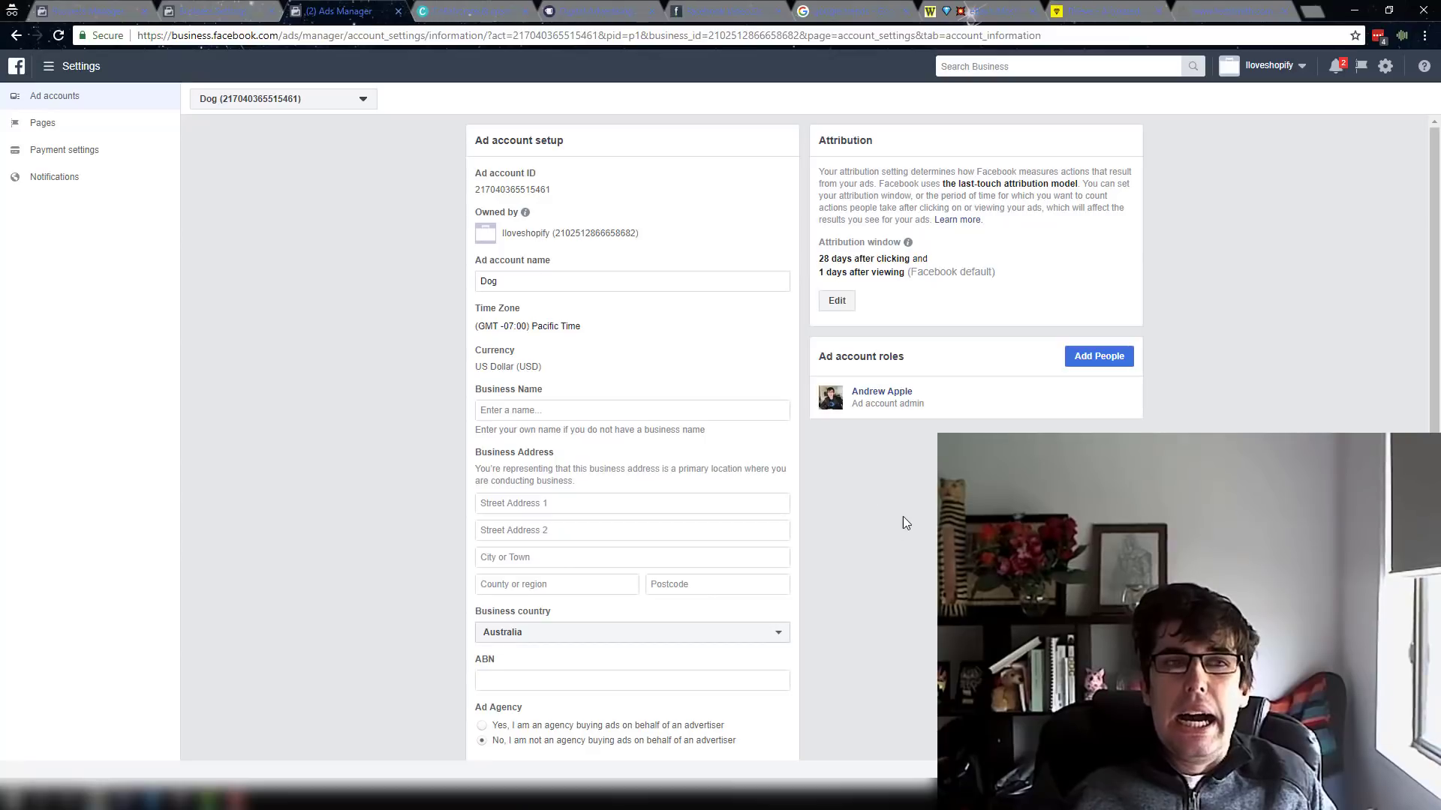
# - Open the Pages section of the account settings and read which Pages the business can access
pyautogui.click(53, 75)
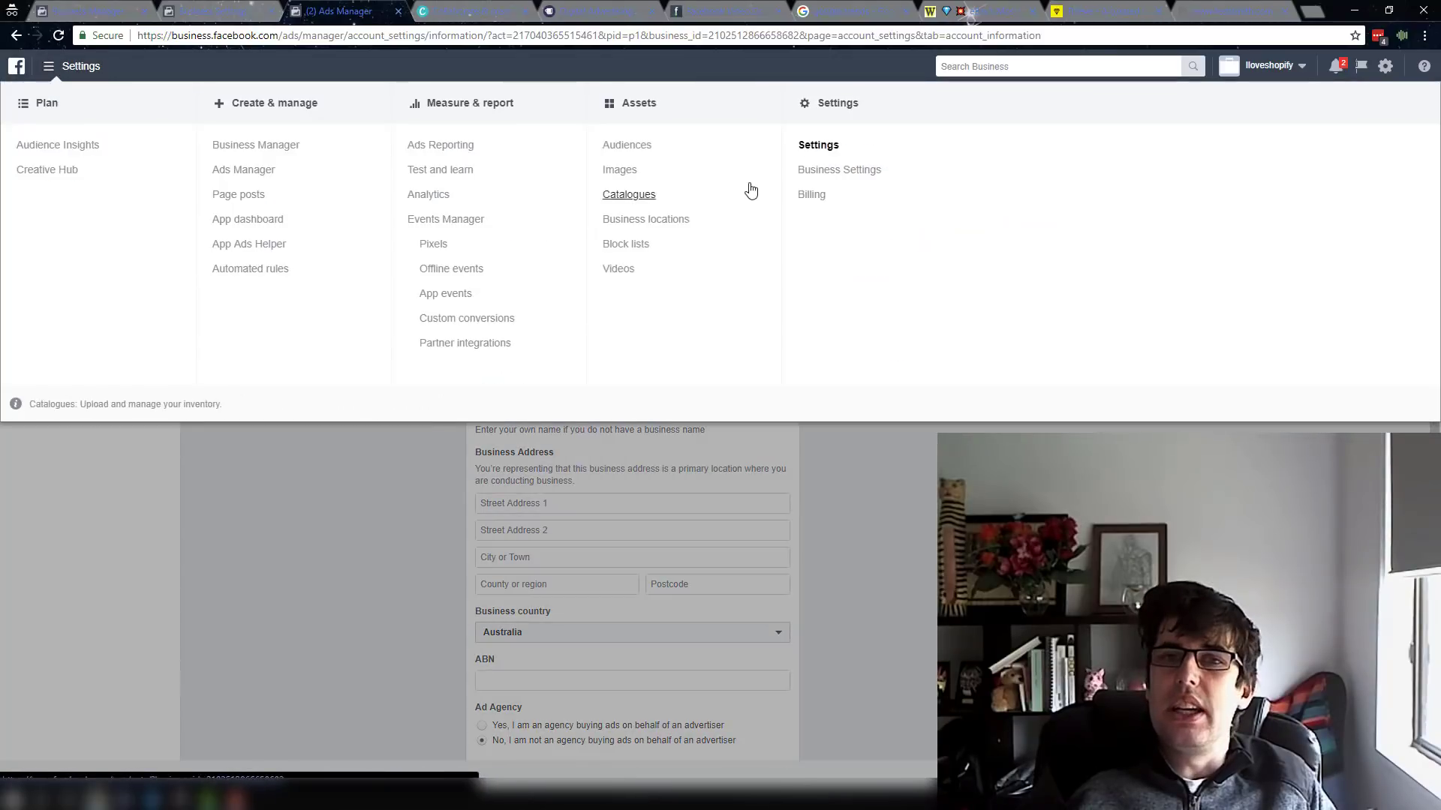
pyautogui.click(139, 304)
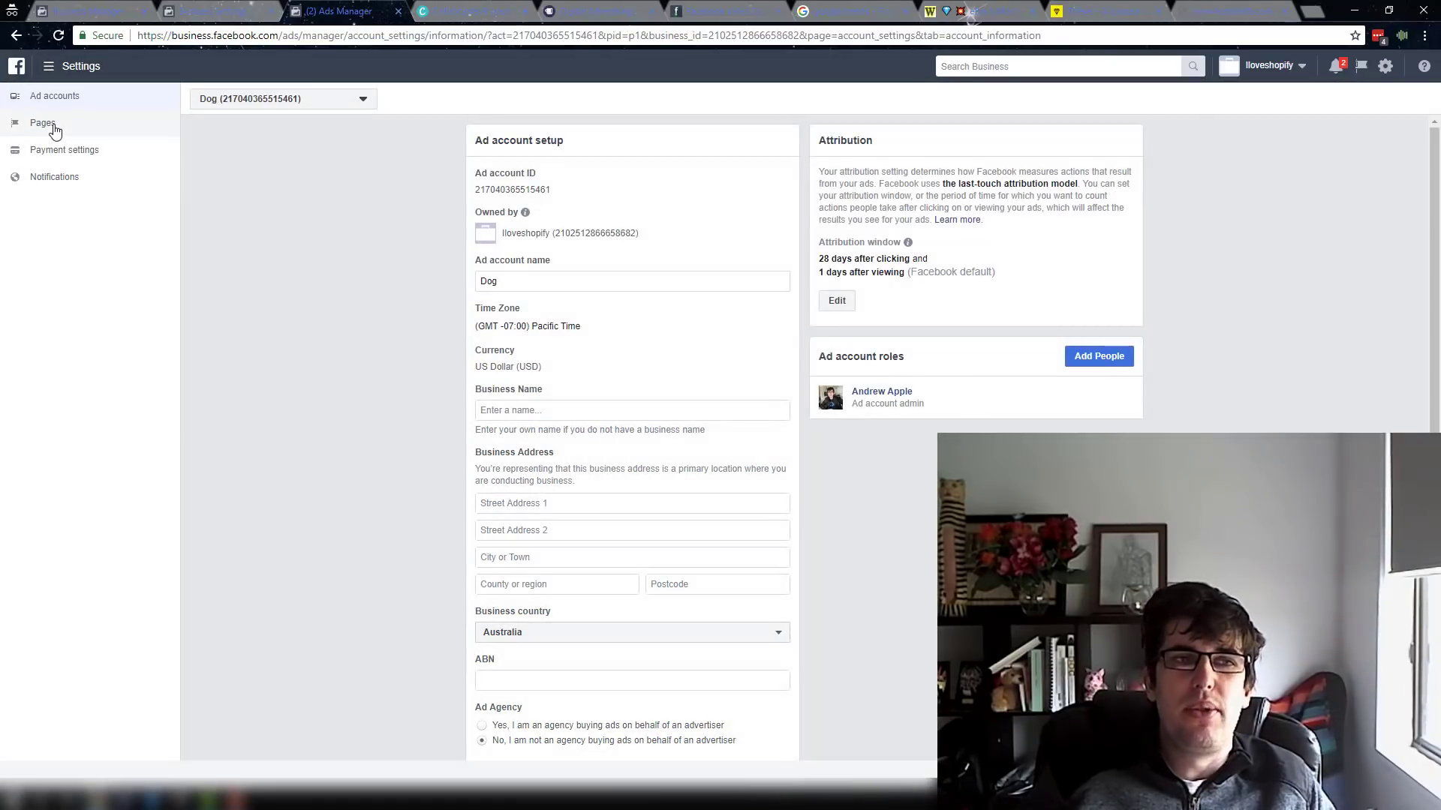
pyautogui.click(53, 124)
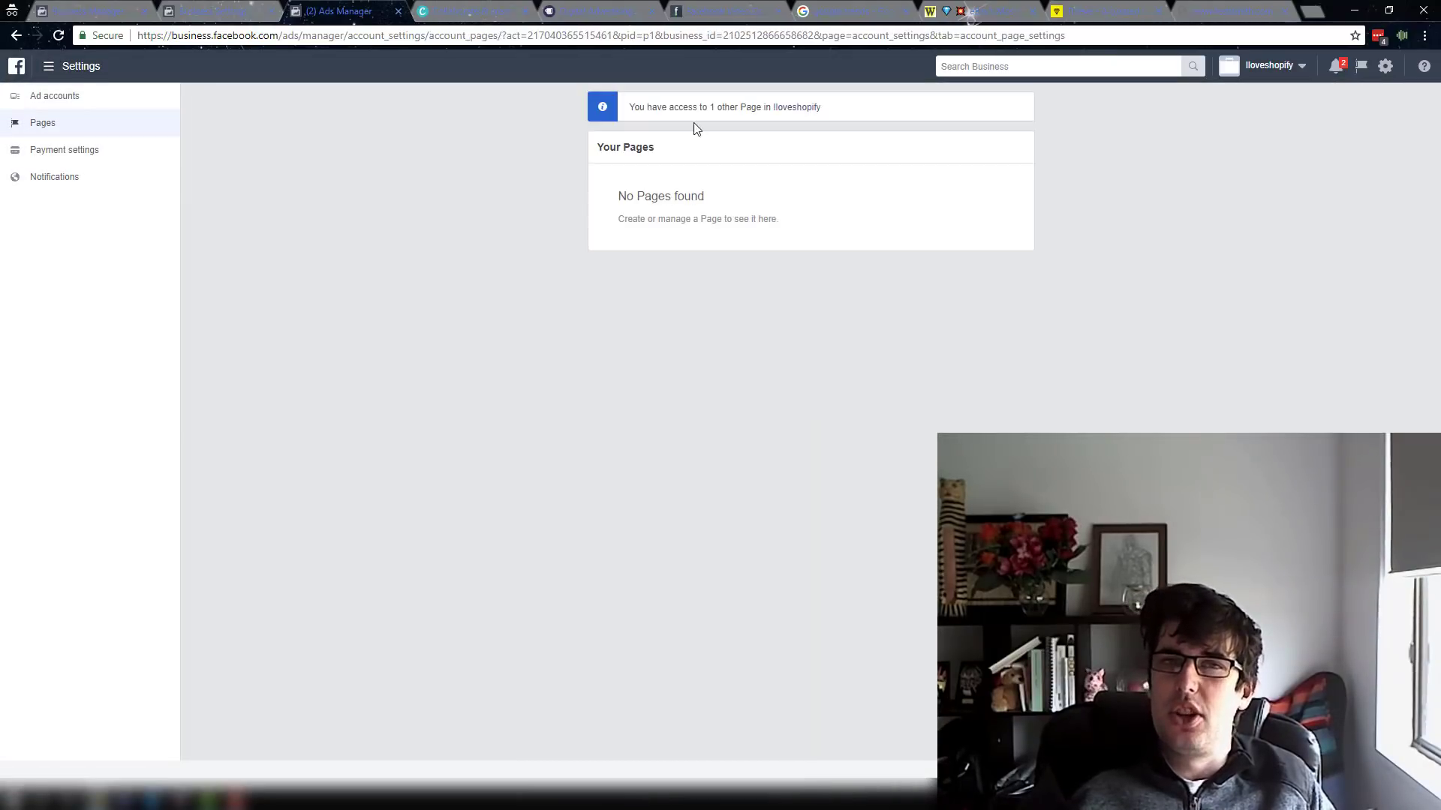
pyautogui.moveTo(663, 111); pyautogui.dragTo(745, 108)
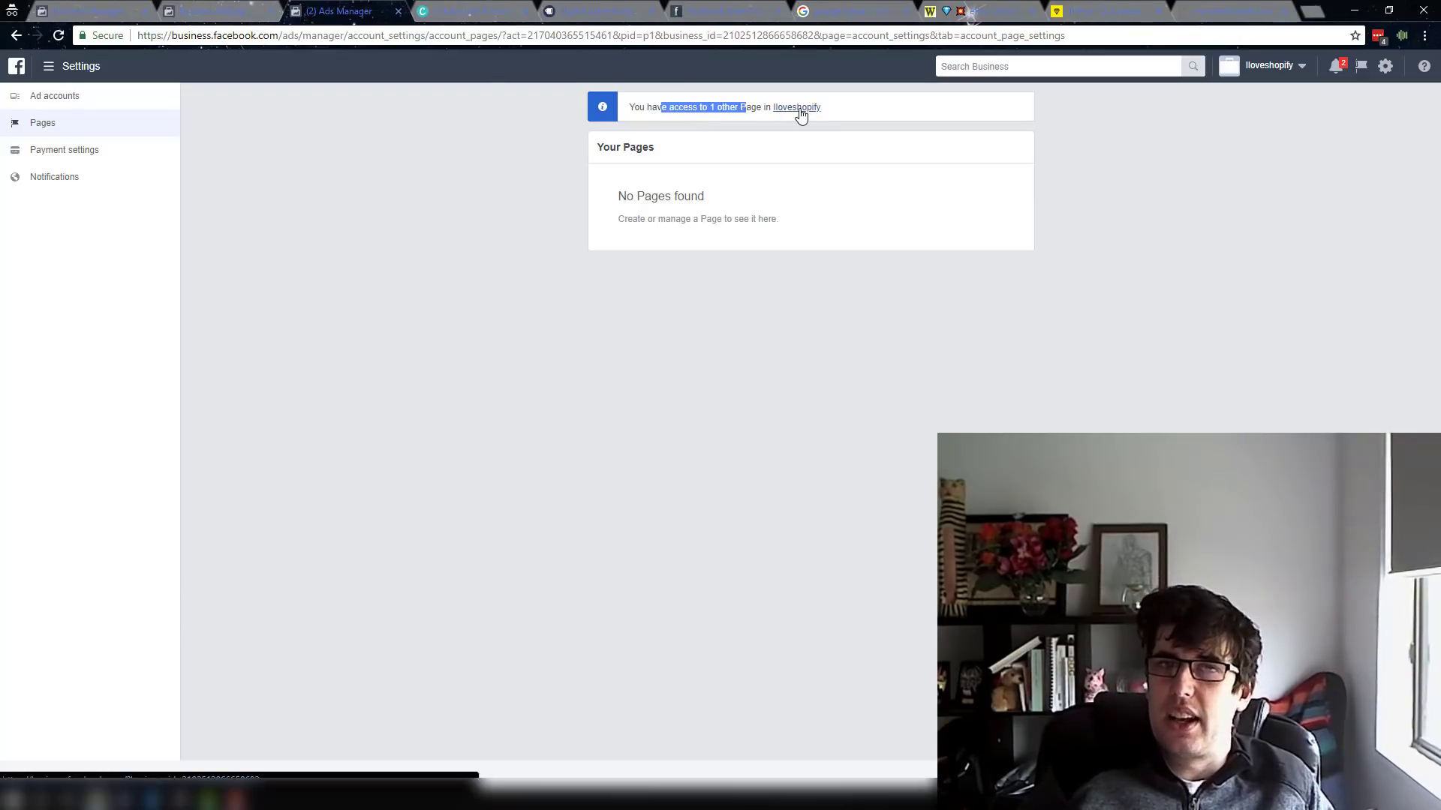
pyautogui.moveTo(627, 218); pyautogui.dragTo(743, 244)
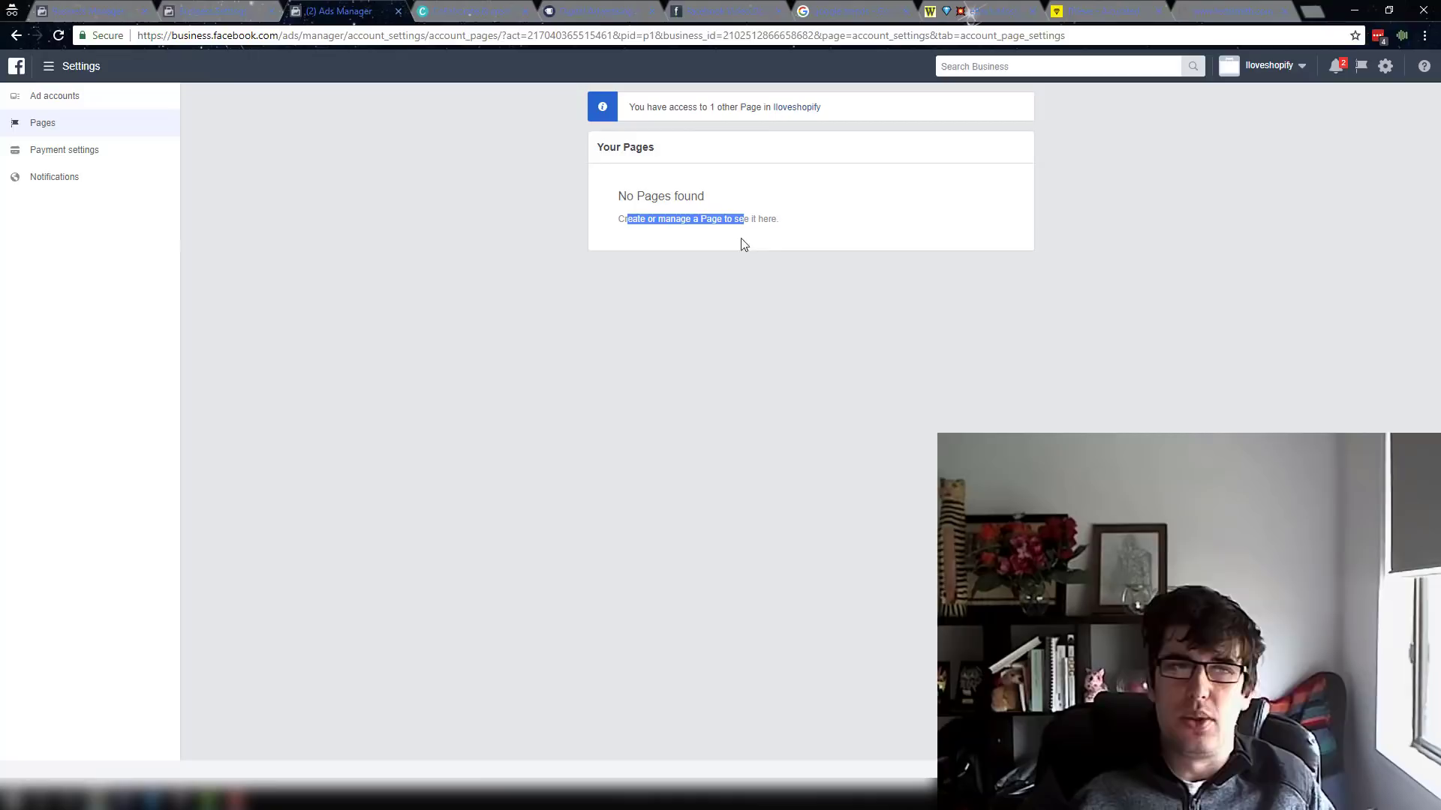
# - Review the Dog account's payment settings and its email, Facebook and Messenger notification options
pyautogui.click(17, 150)
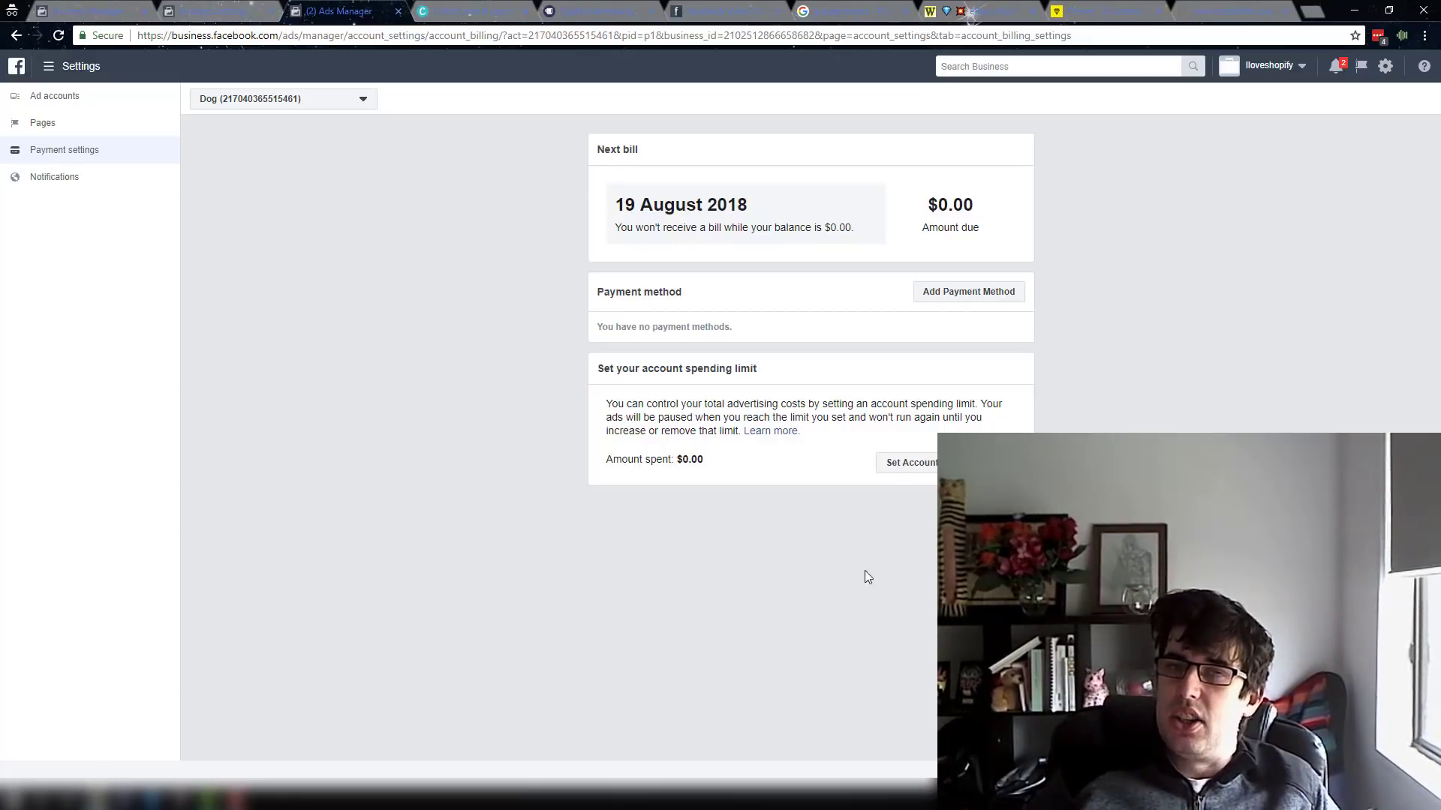
pyautogui.click(72, 177)
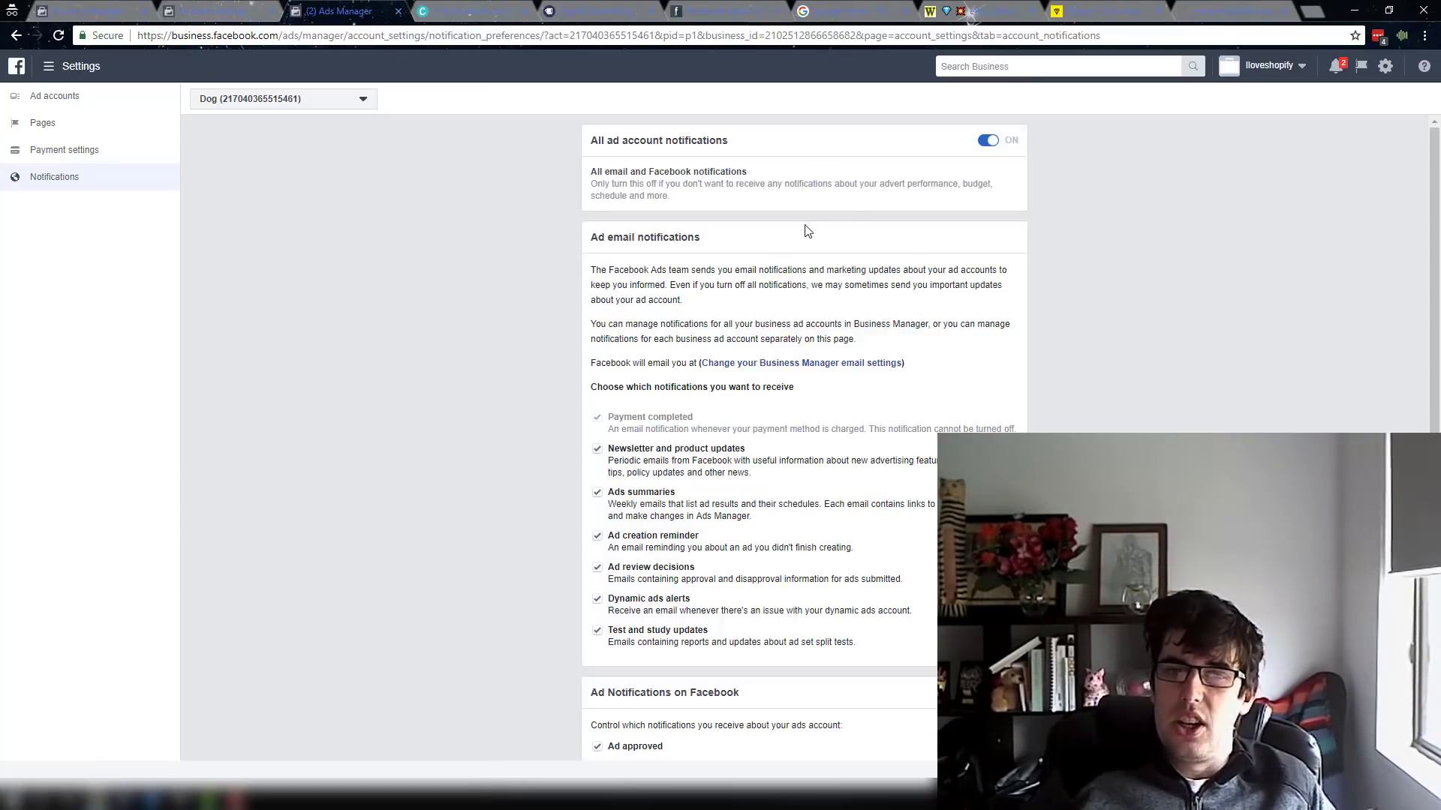
pyautogui.scroll(-3, 804, 248)
pyautogui.scroll(-1, 804, 254)
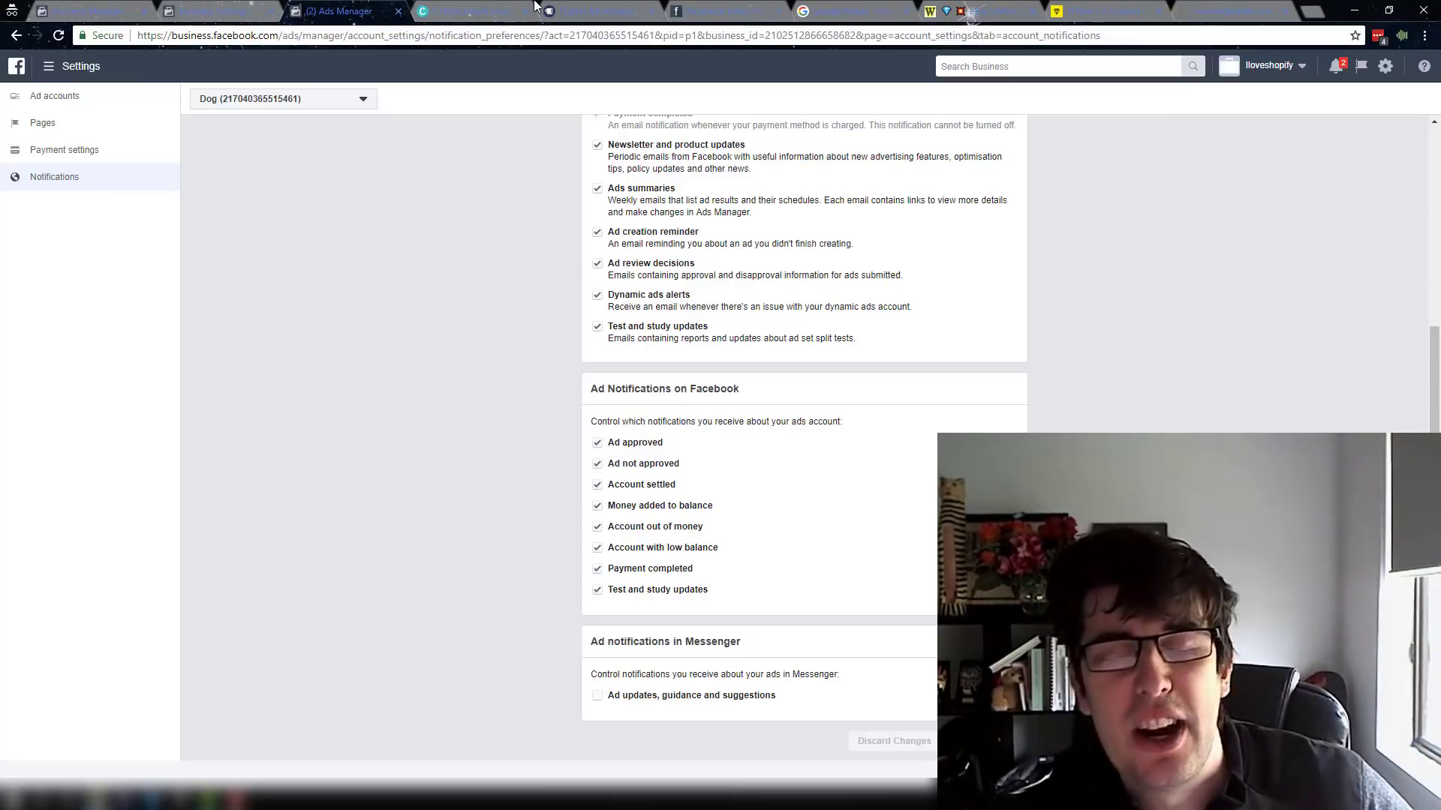
# - Switch to Canva and AdEspresso, and read AdEspresso's homepage on creating, managing, analyzing, collaborating and learning through to the footer
pyautogui.click(453, 8)
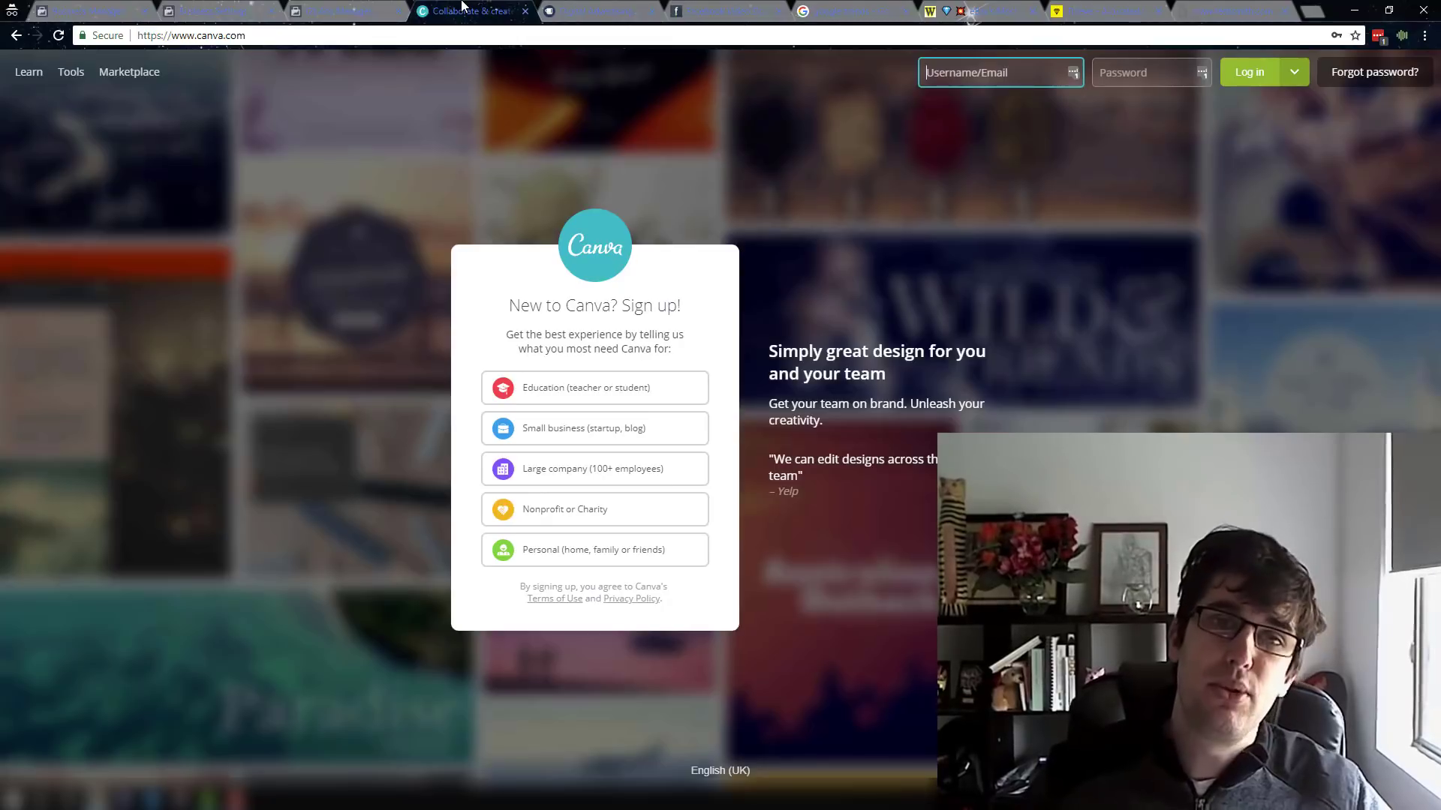
pyautogui.click(593, 11)
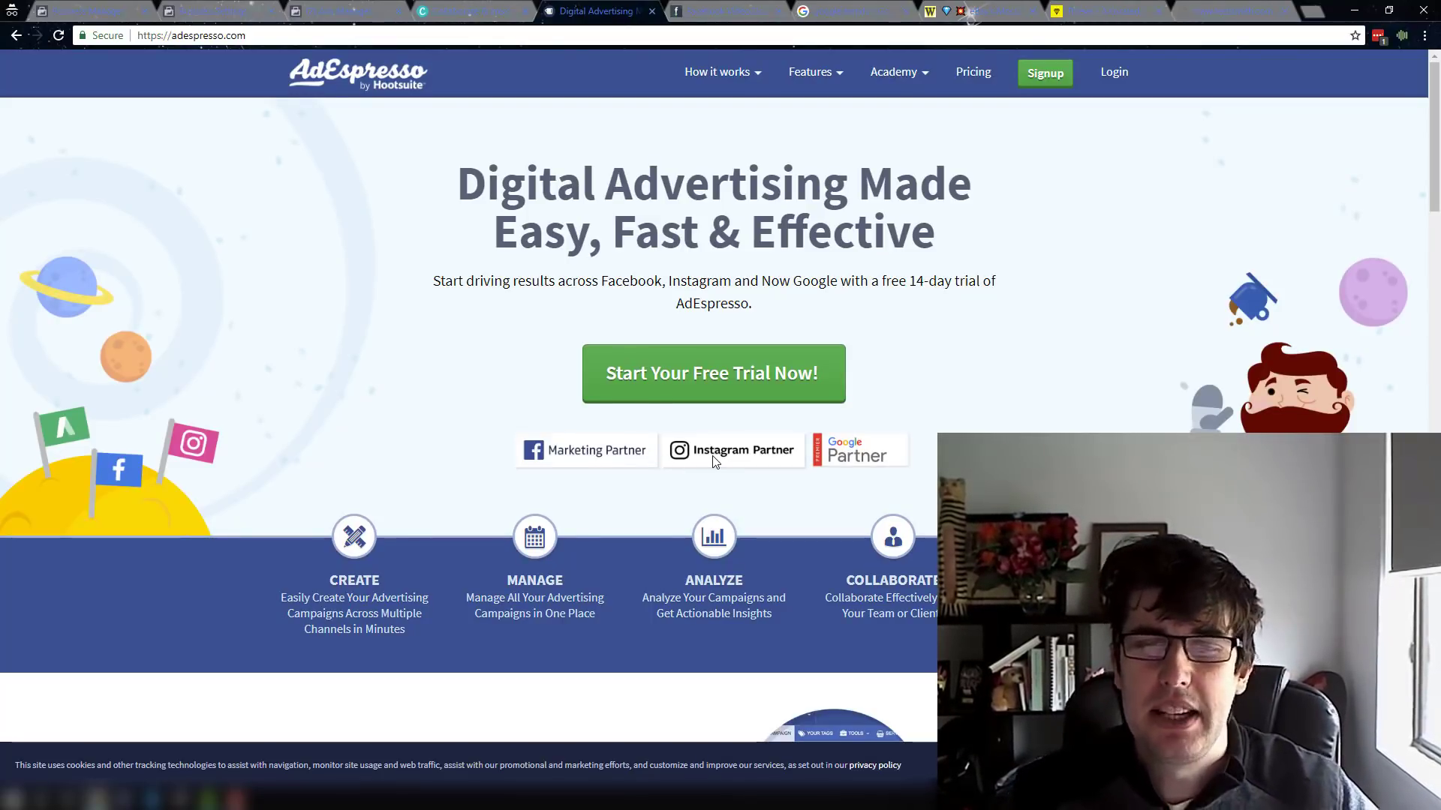
pyautogui.scroll(-3, 581, 456)
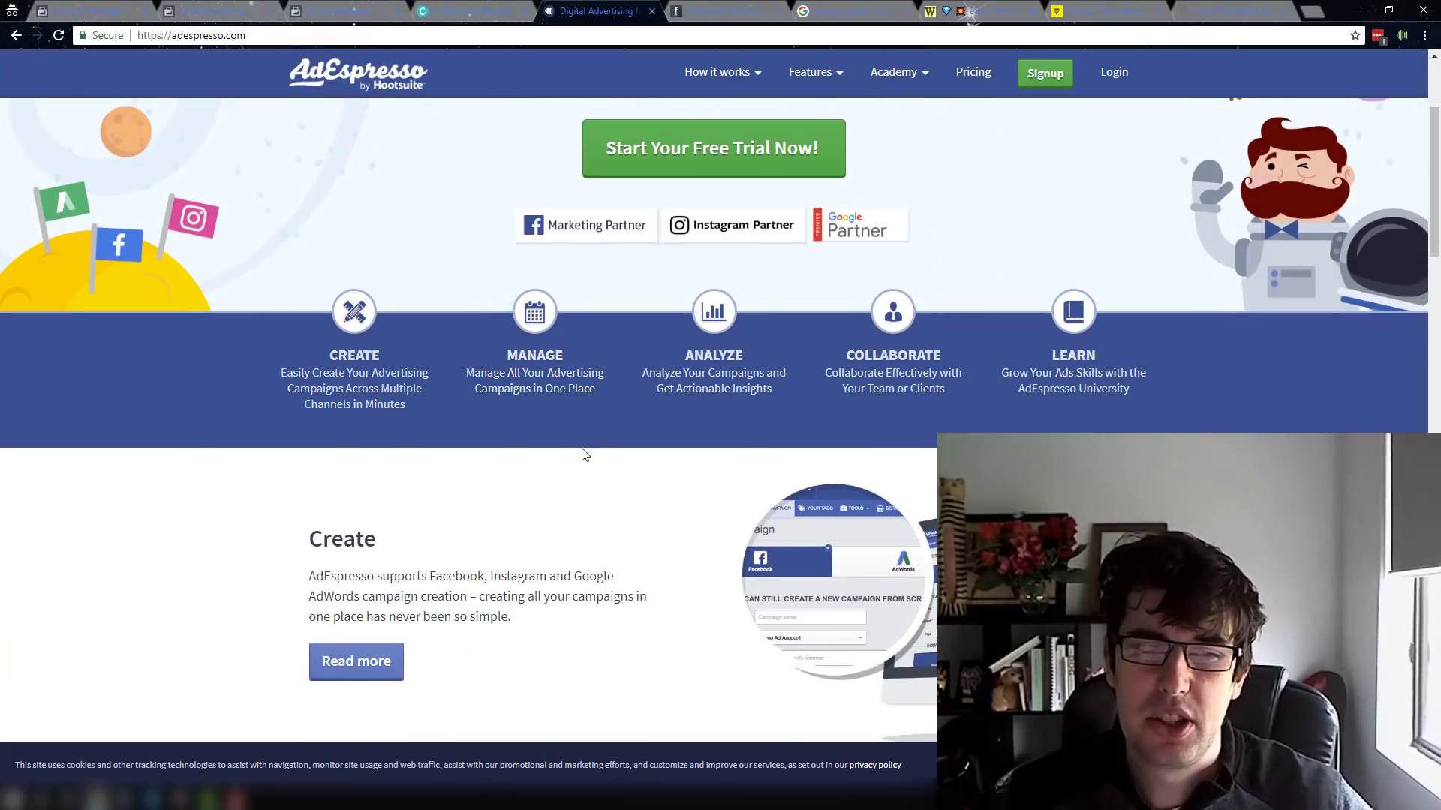
pyautogui.scroll(-3, 584, 455)
pyautogui.scroll(-2, 1025, 344)
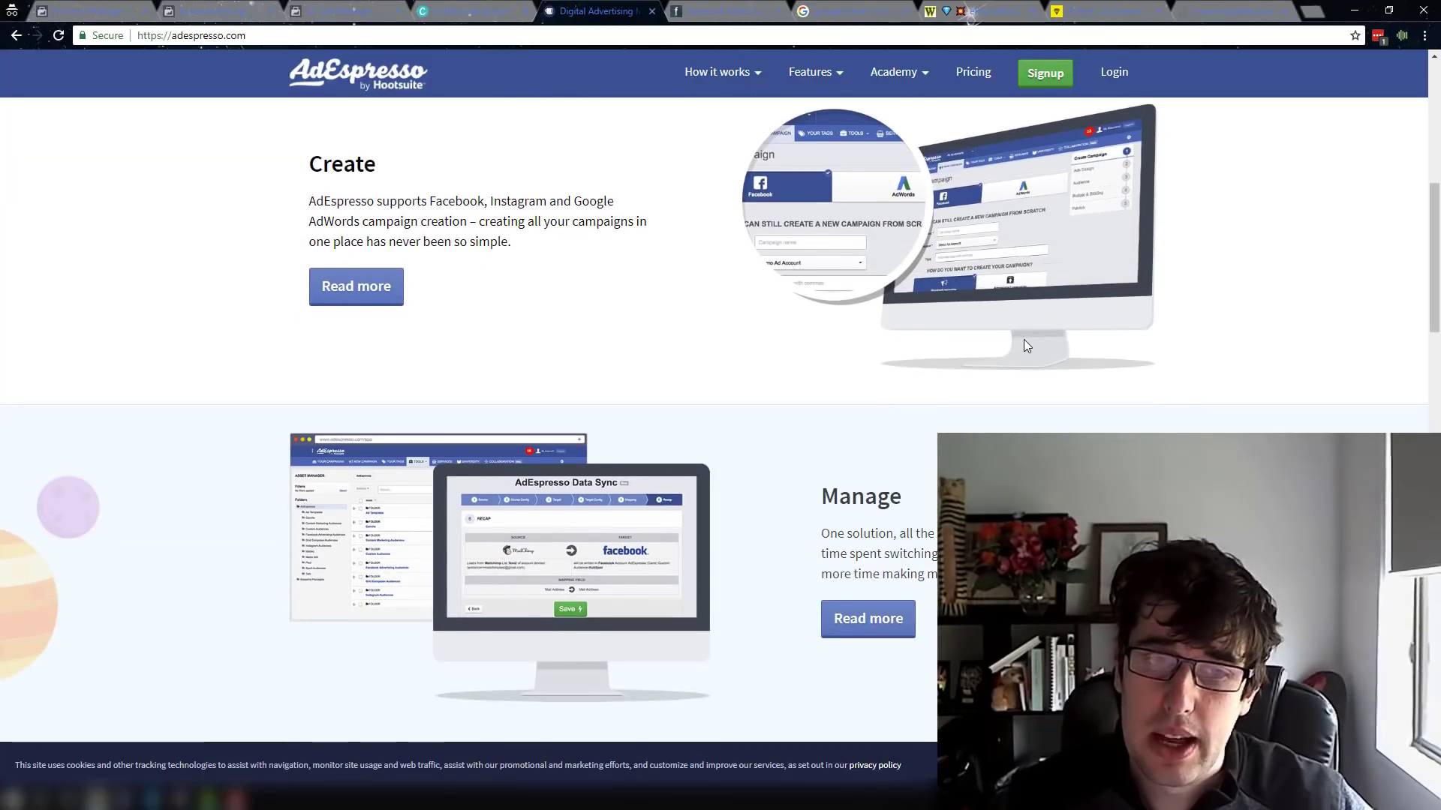
pyautogui.scroll(4, 824, 467)
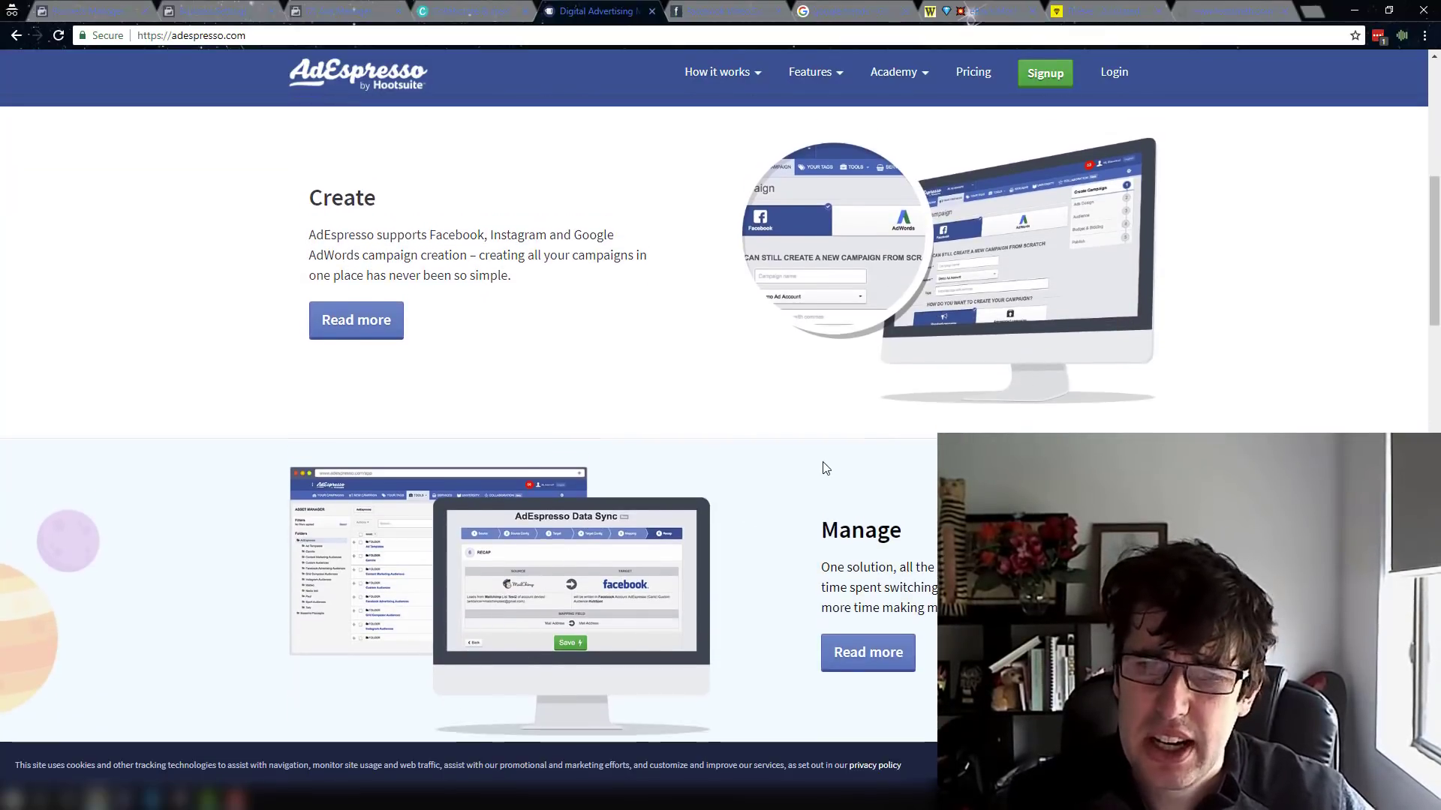
pyautogui.scroll(-6, 824, 467)
pyautogui.scroll(-13, 828, 465)
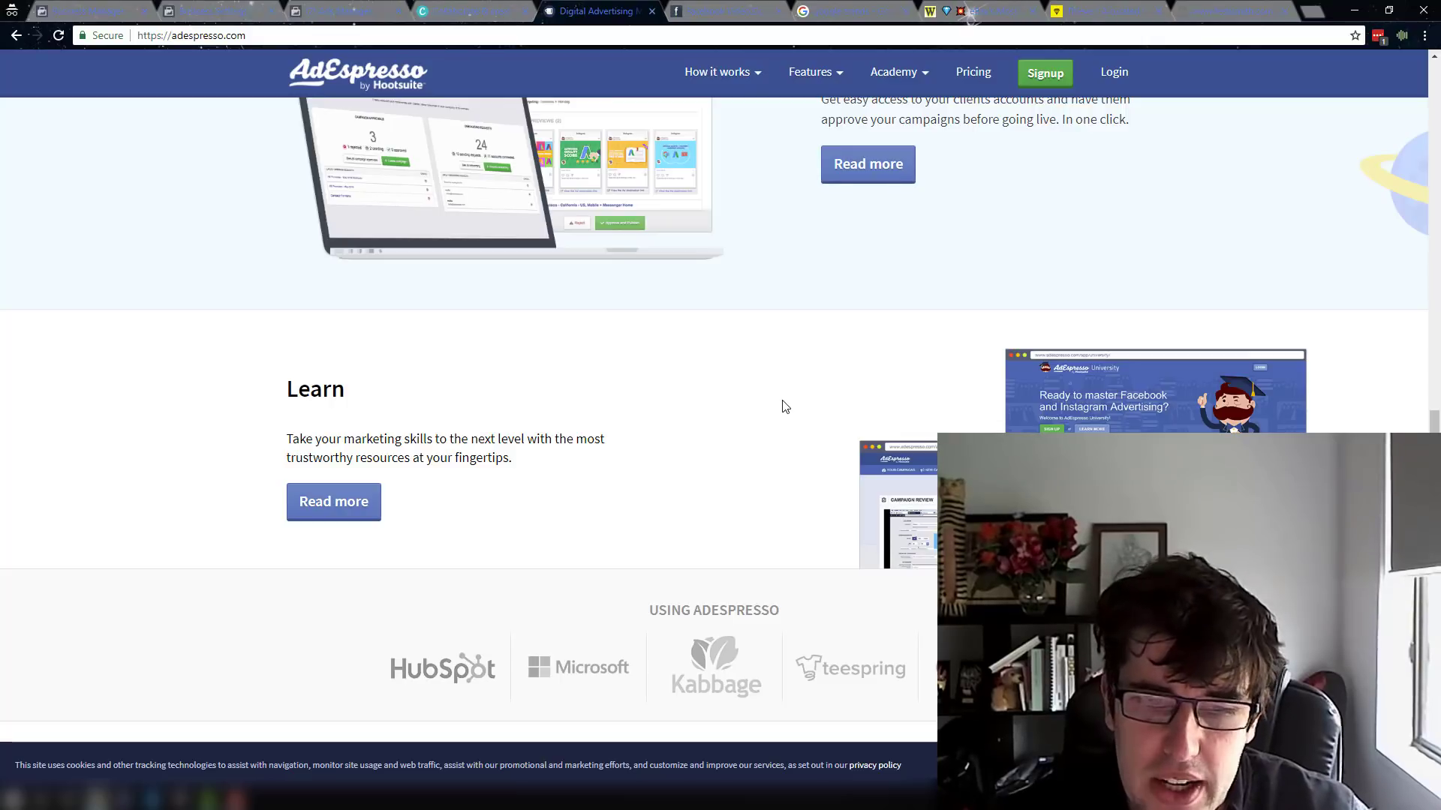
pyautogui.scroll(-3, 785, 406)
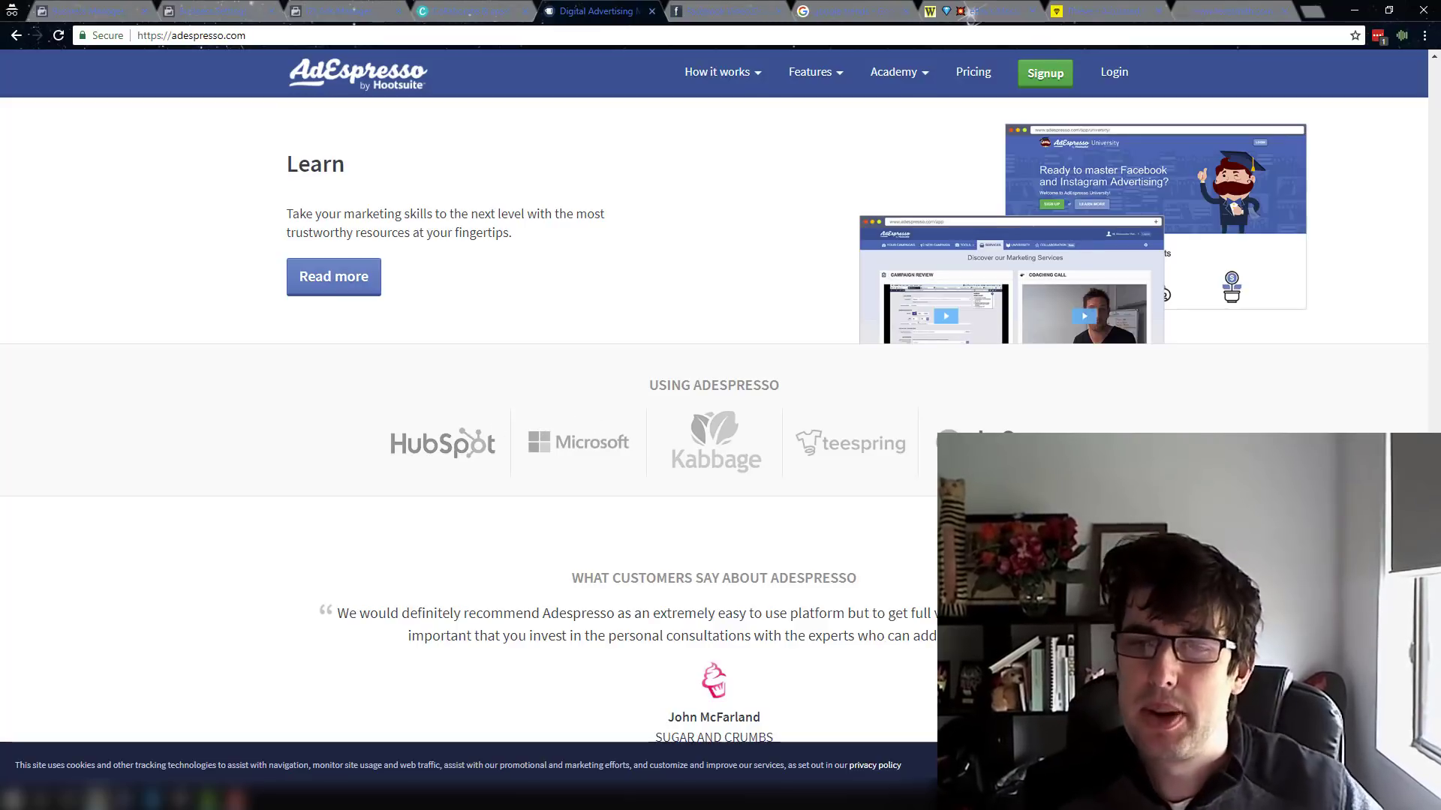
pyautogui.scroll(-3, 540, 435)
pyautogui.scroll(-5, 714, 421)
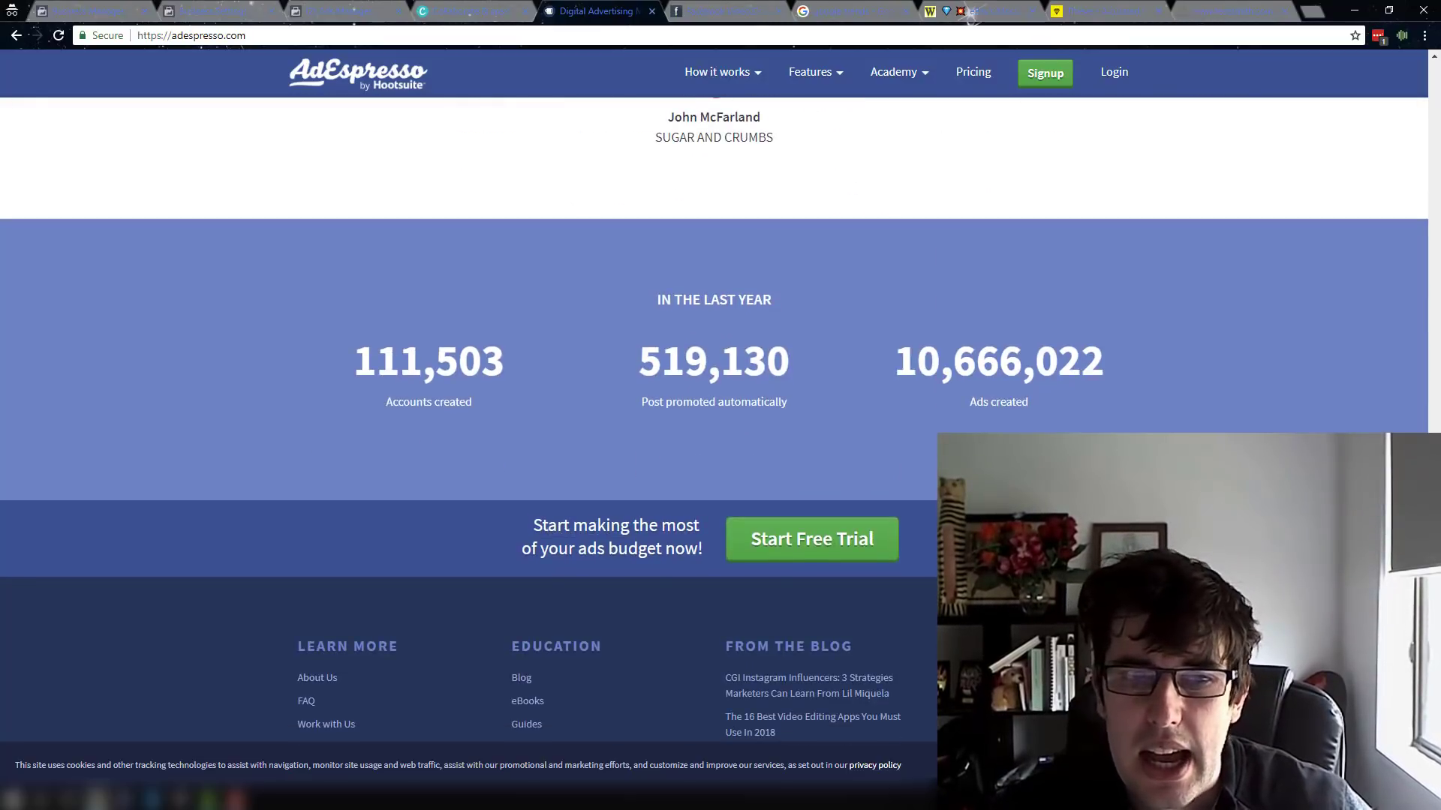
pyautogui.scroll(-2, 714, 420)
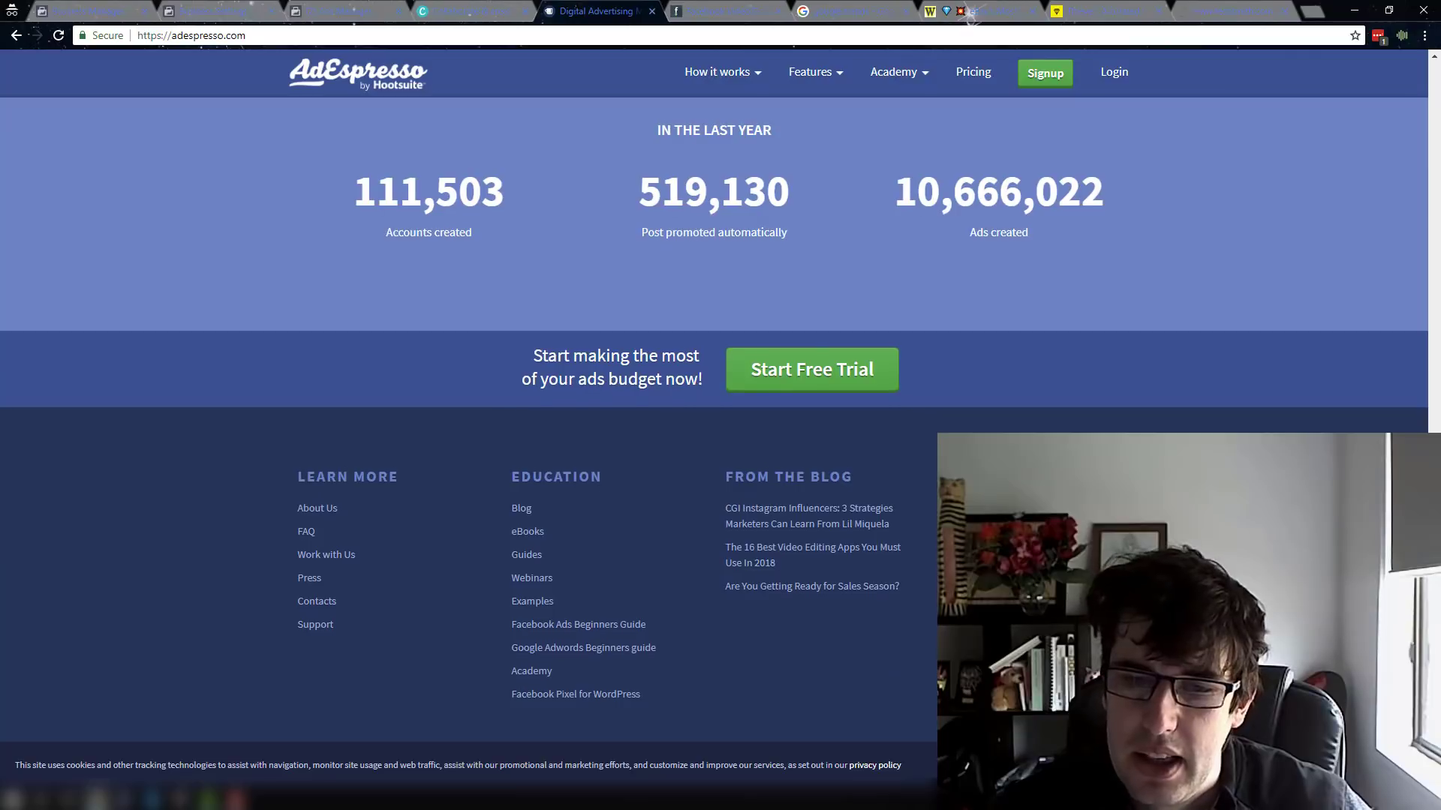
pyautogui.scroll(-1, 713, 405)
pyautogui.moveTo(1434, 687); pyautogui.dragTo(1439, 133)
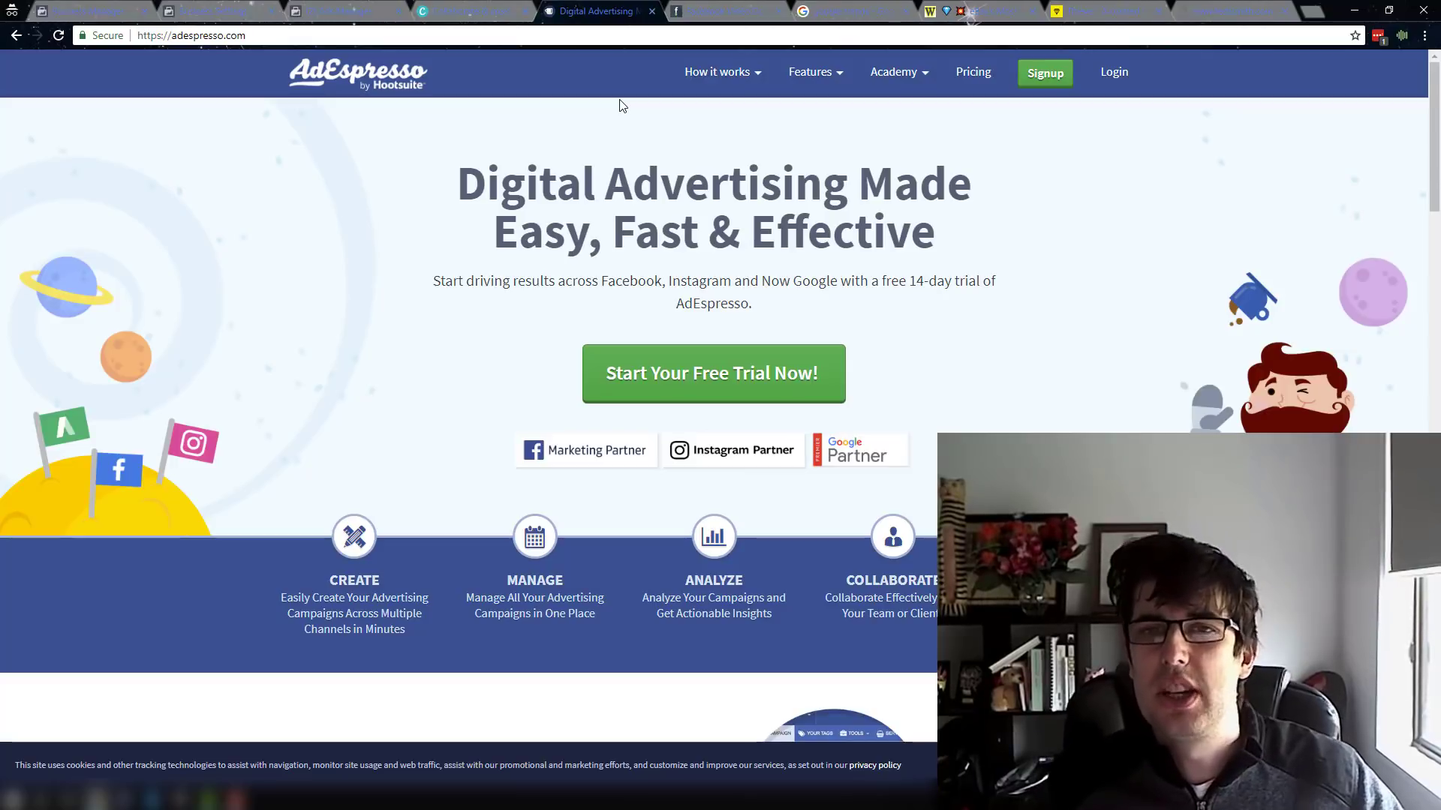
# - Look over AdEspresso's How it works, Features and Academy options and skim the homepage's feature sections again
pyautogui.moveTo(747, 71)
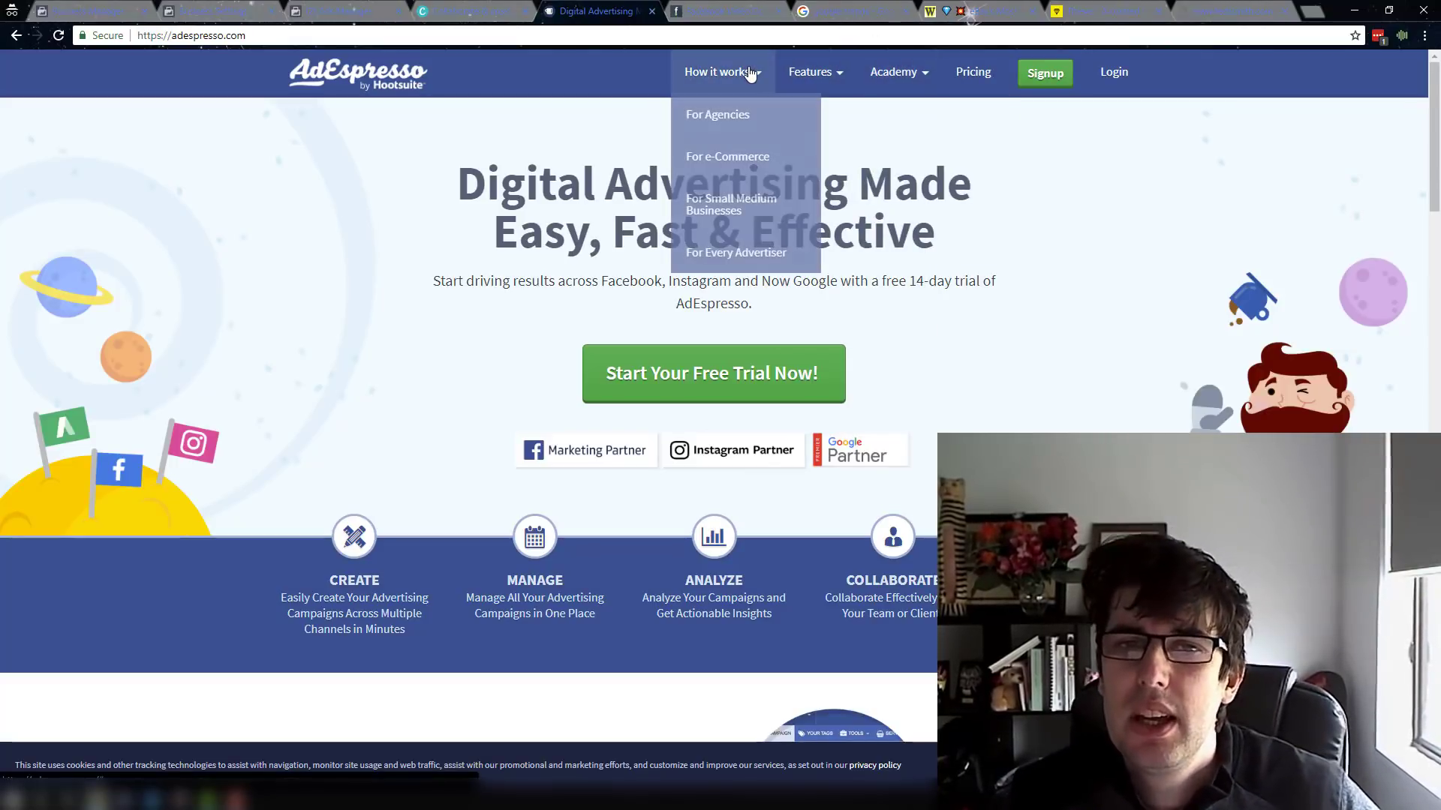
pyautogui.moveTo(831, 84)
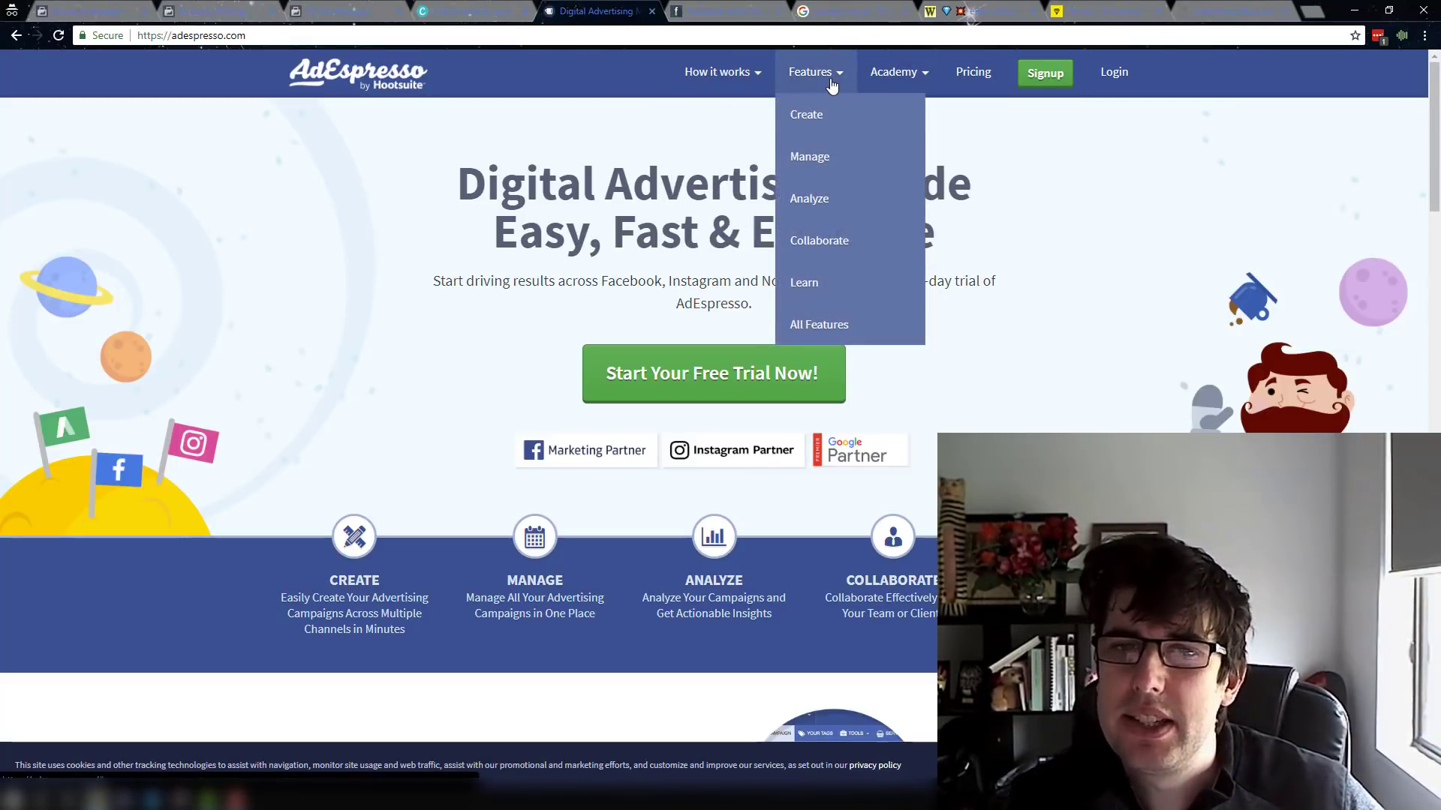
pyautogui.moveTo(905, 79)
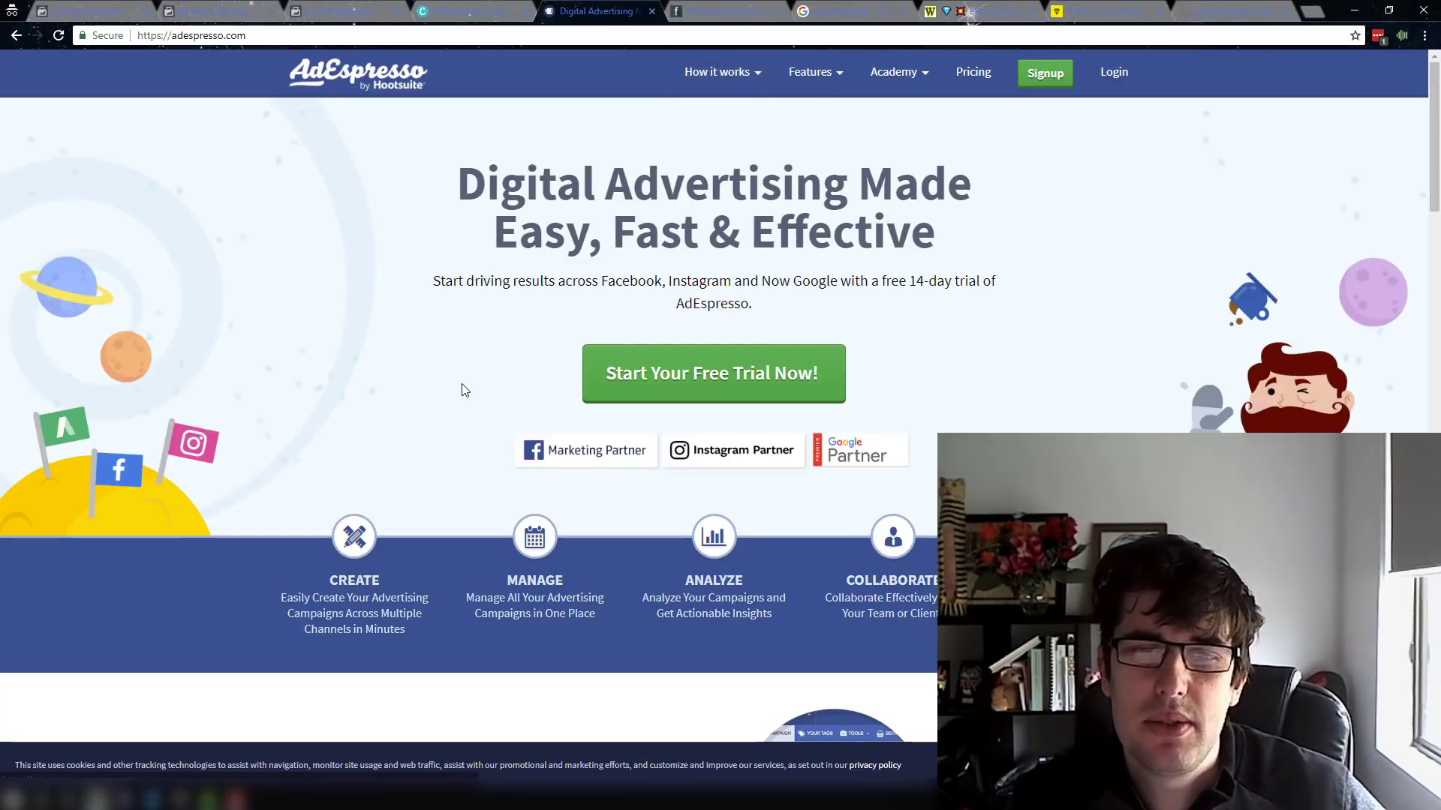
pyautogui.scroll(-15, 466, 389)
pyautogui.scroll(-20, 1403, 431)
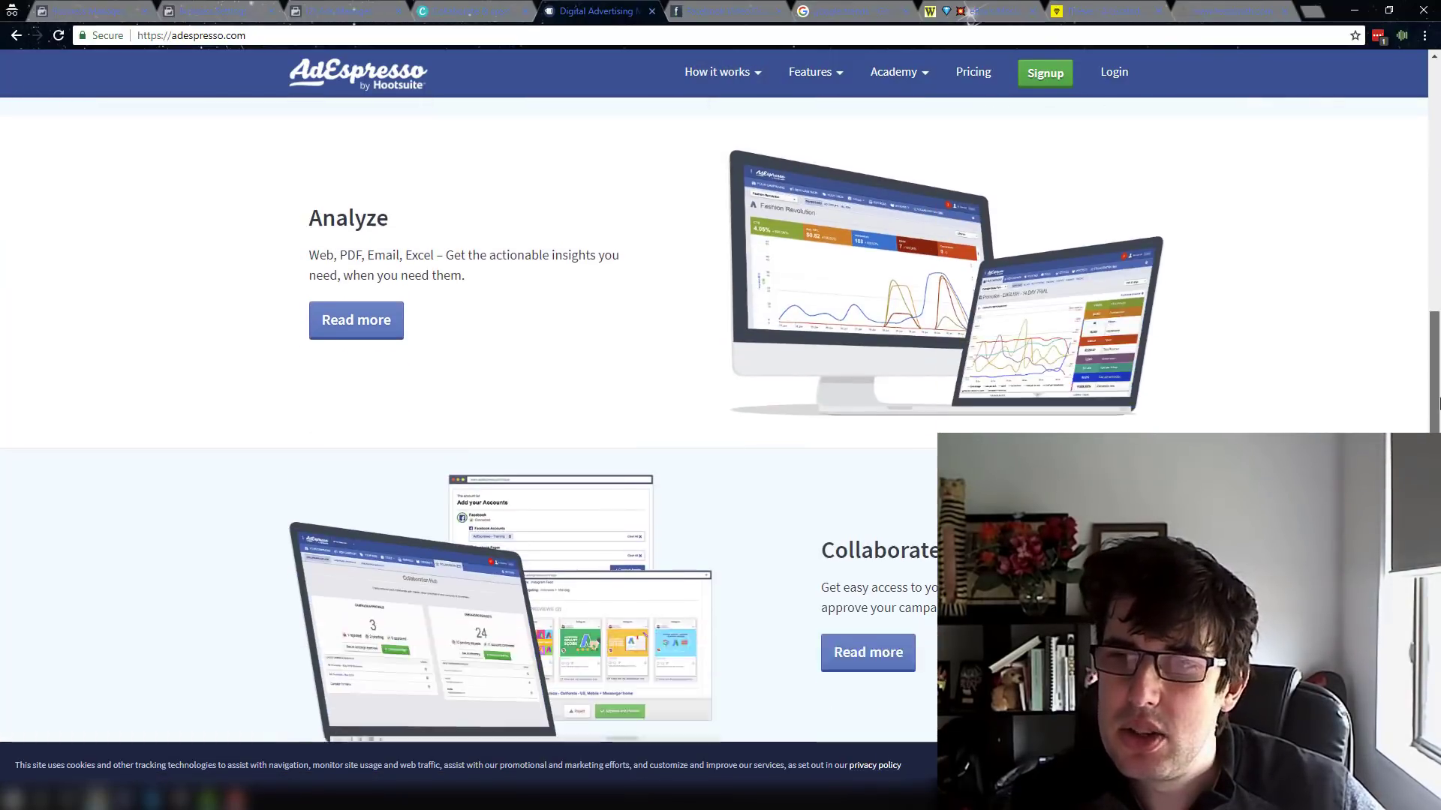
pyautogui.scroll(-3, 713, 440)
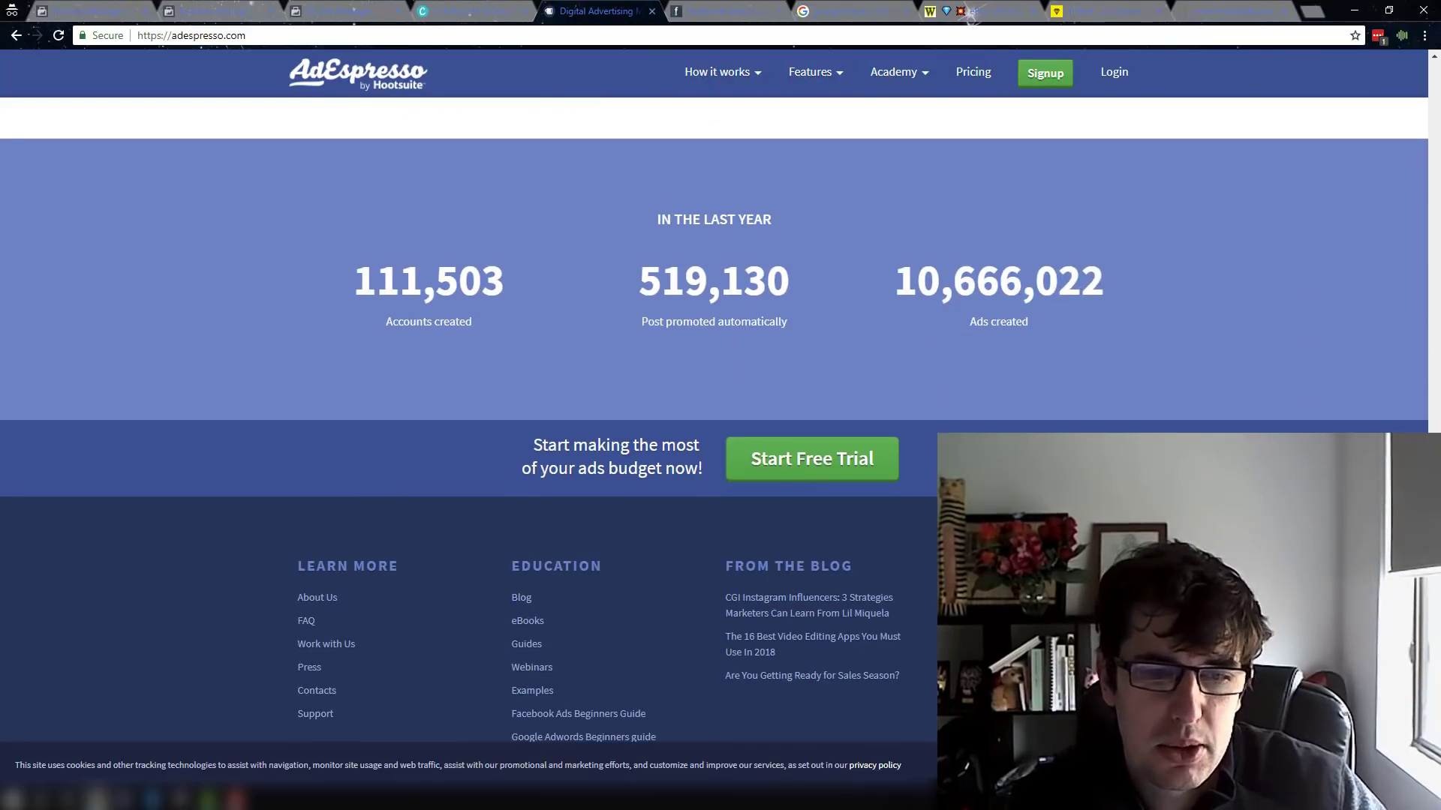
pyautogui.scroll(20, 714, 421)
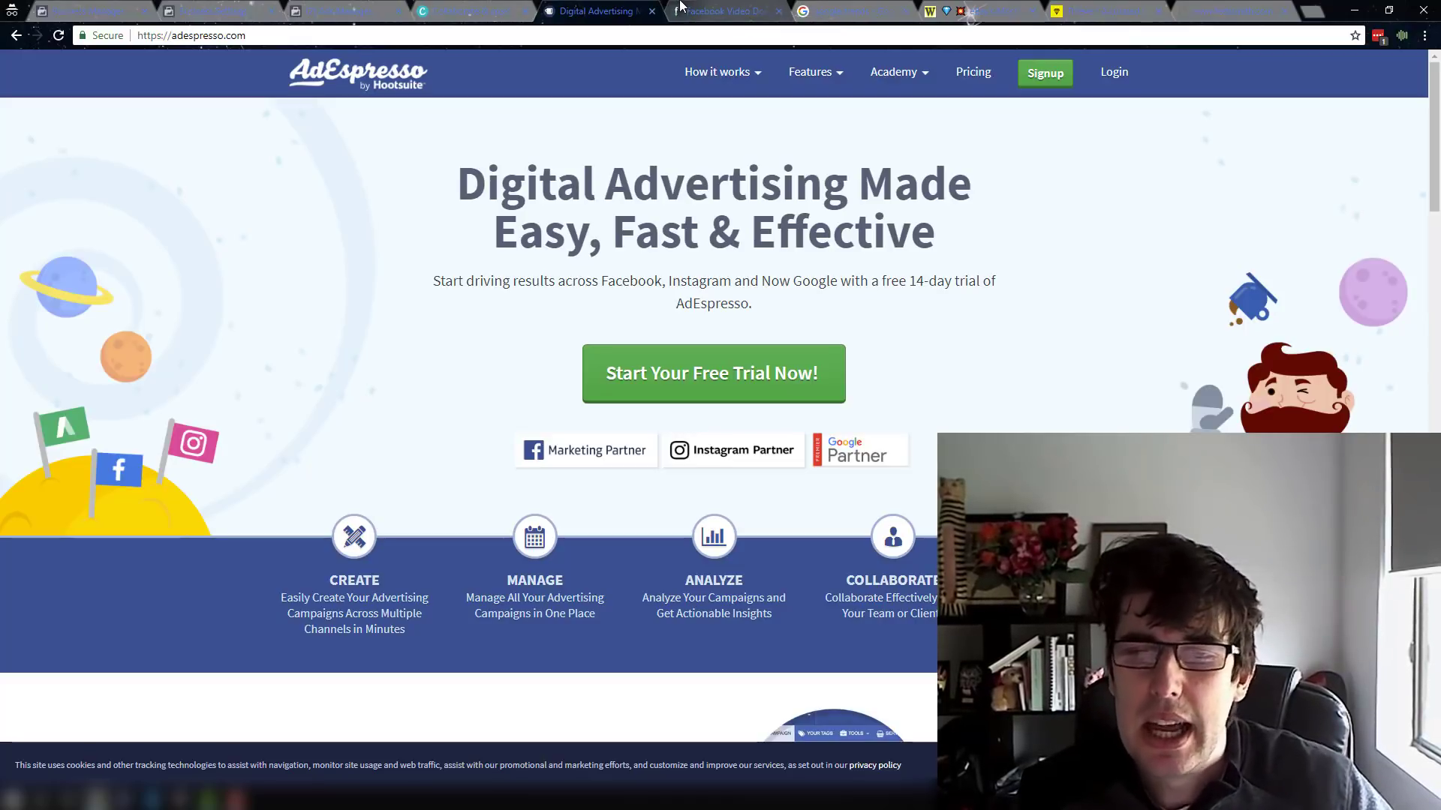
# - View the FBDOWN.net Facebook video downloader, and open Google Trends from the existing Google search results
pyautogui.click(733, 8)
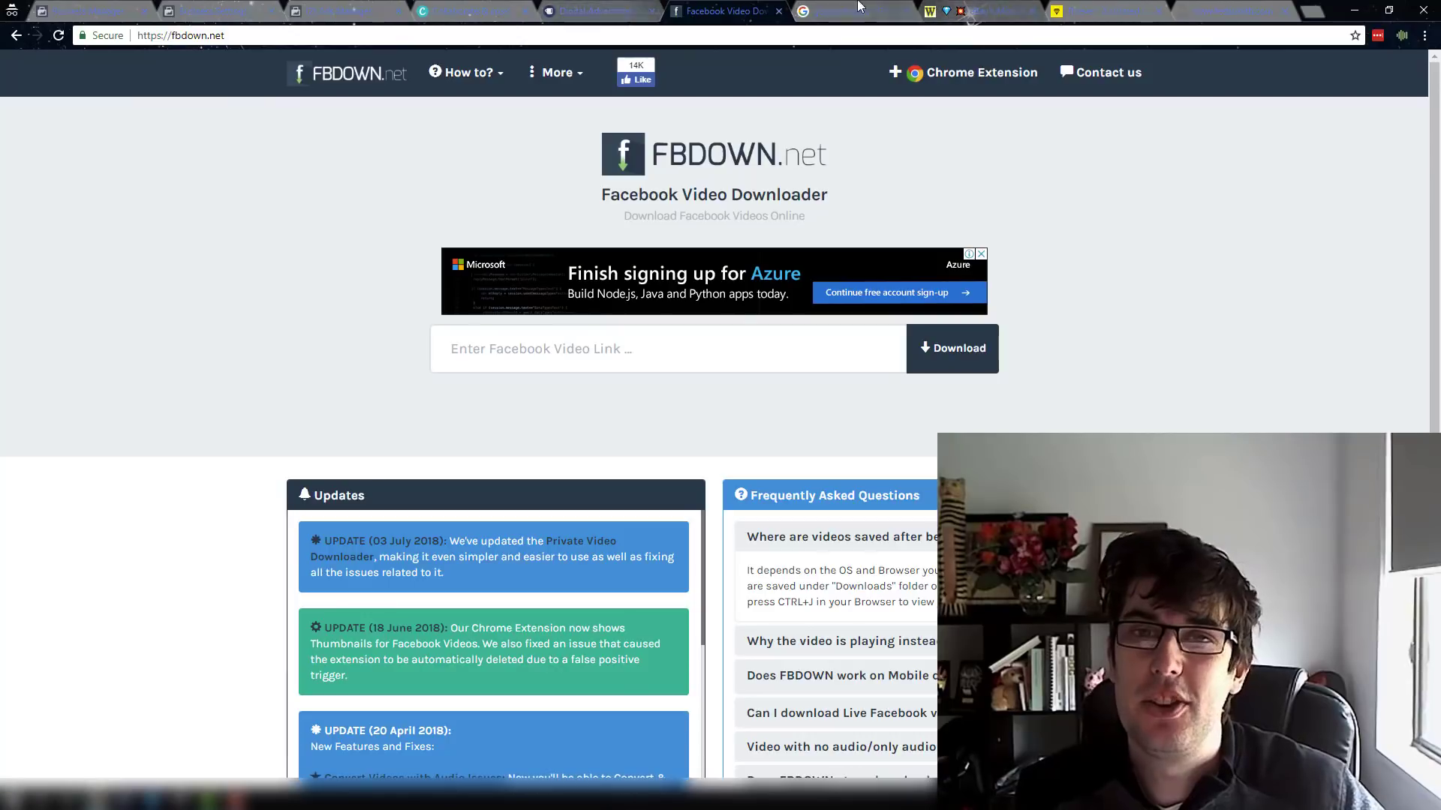
pyautogui.click(820, 13)
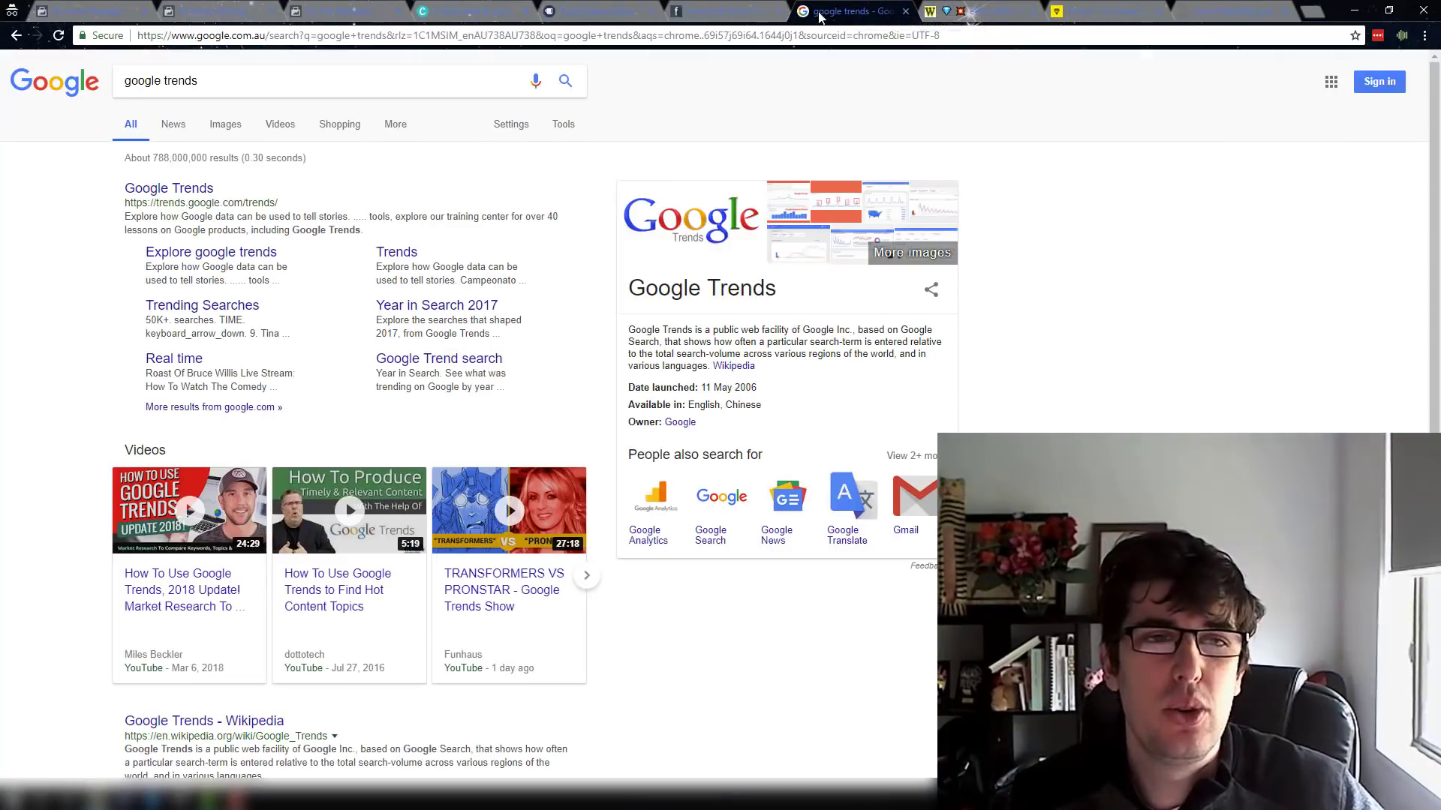
pyautogui.click(183, 188)
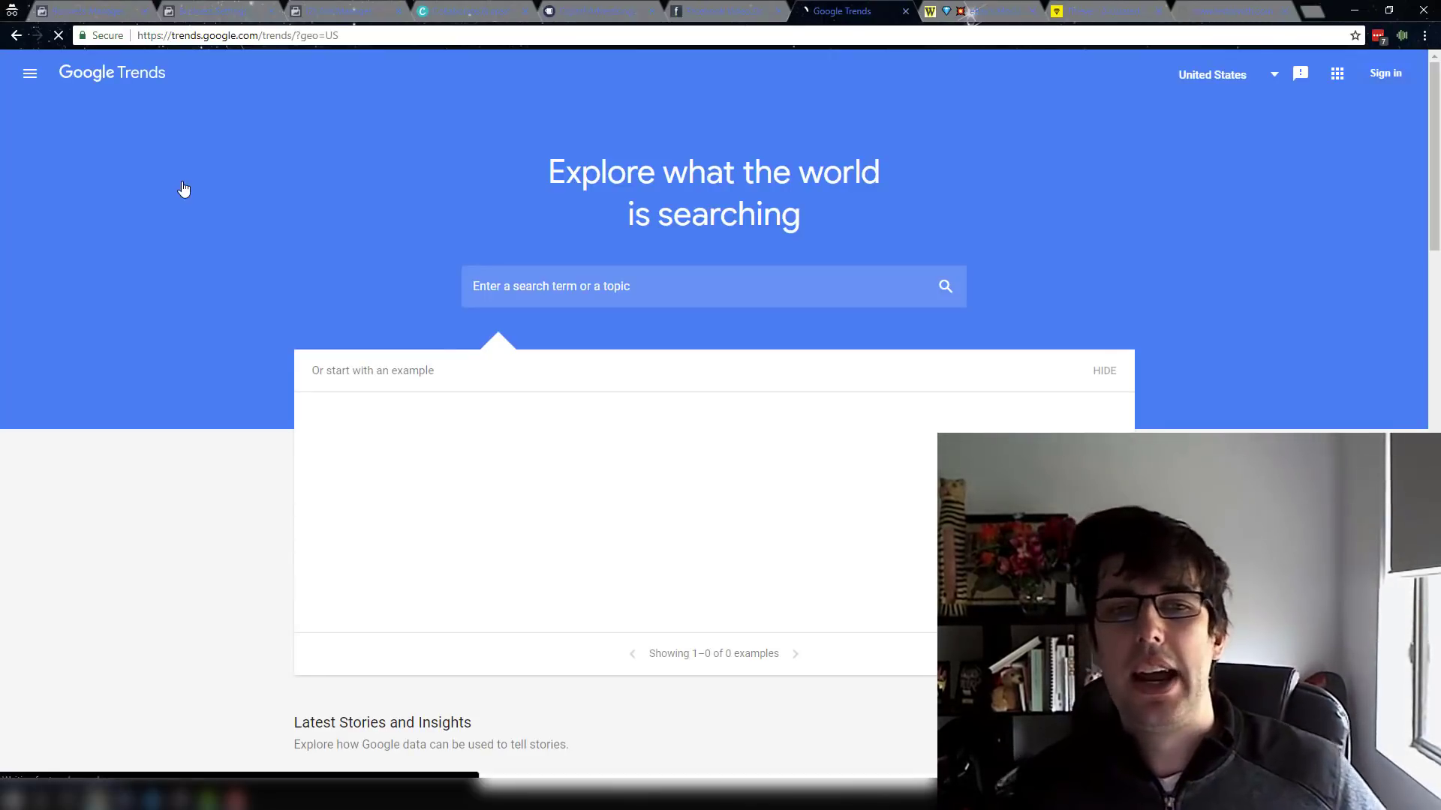
# - Search Google Trends for "dog collar"
pyautogui.click(611, 286)
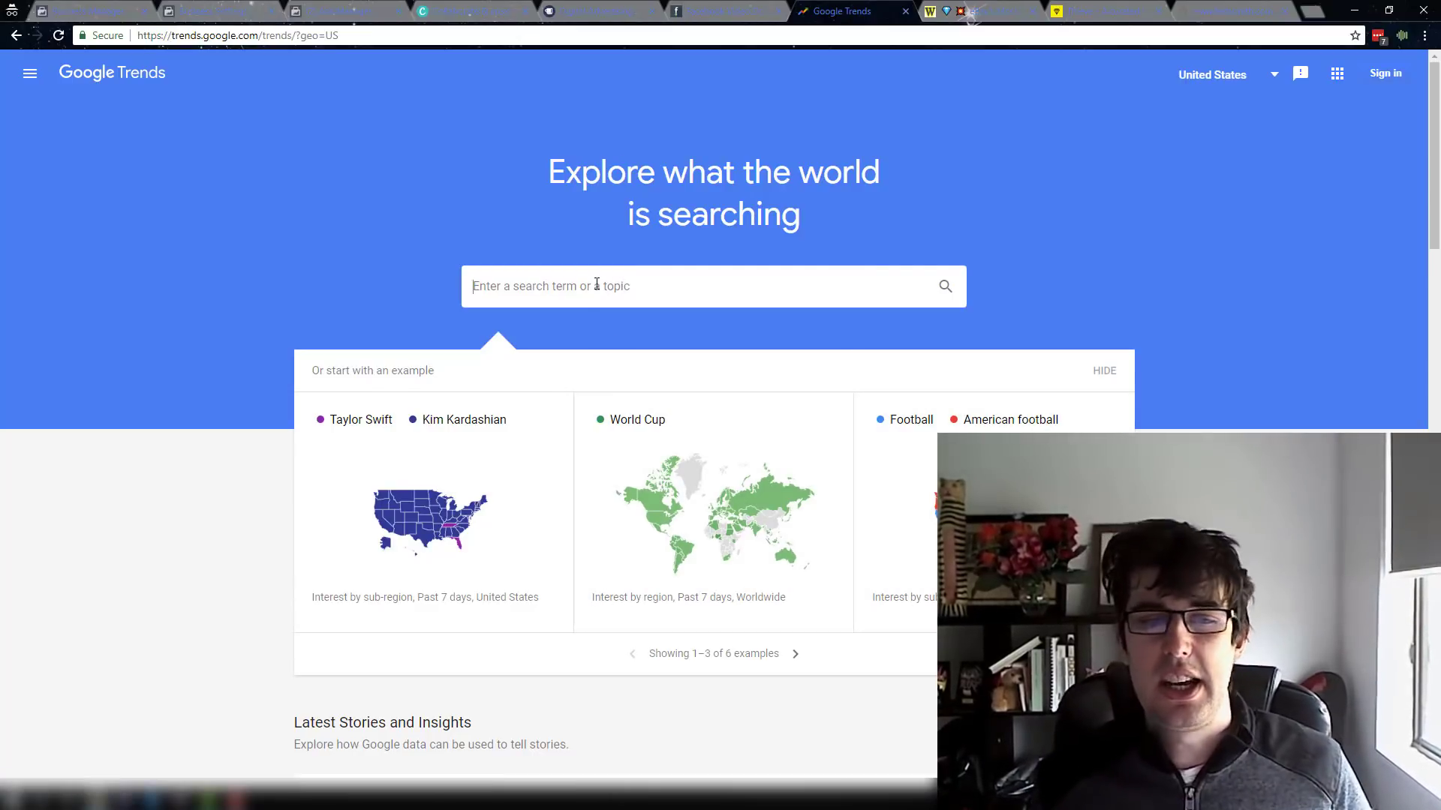
pyautogui.write('d')
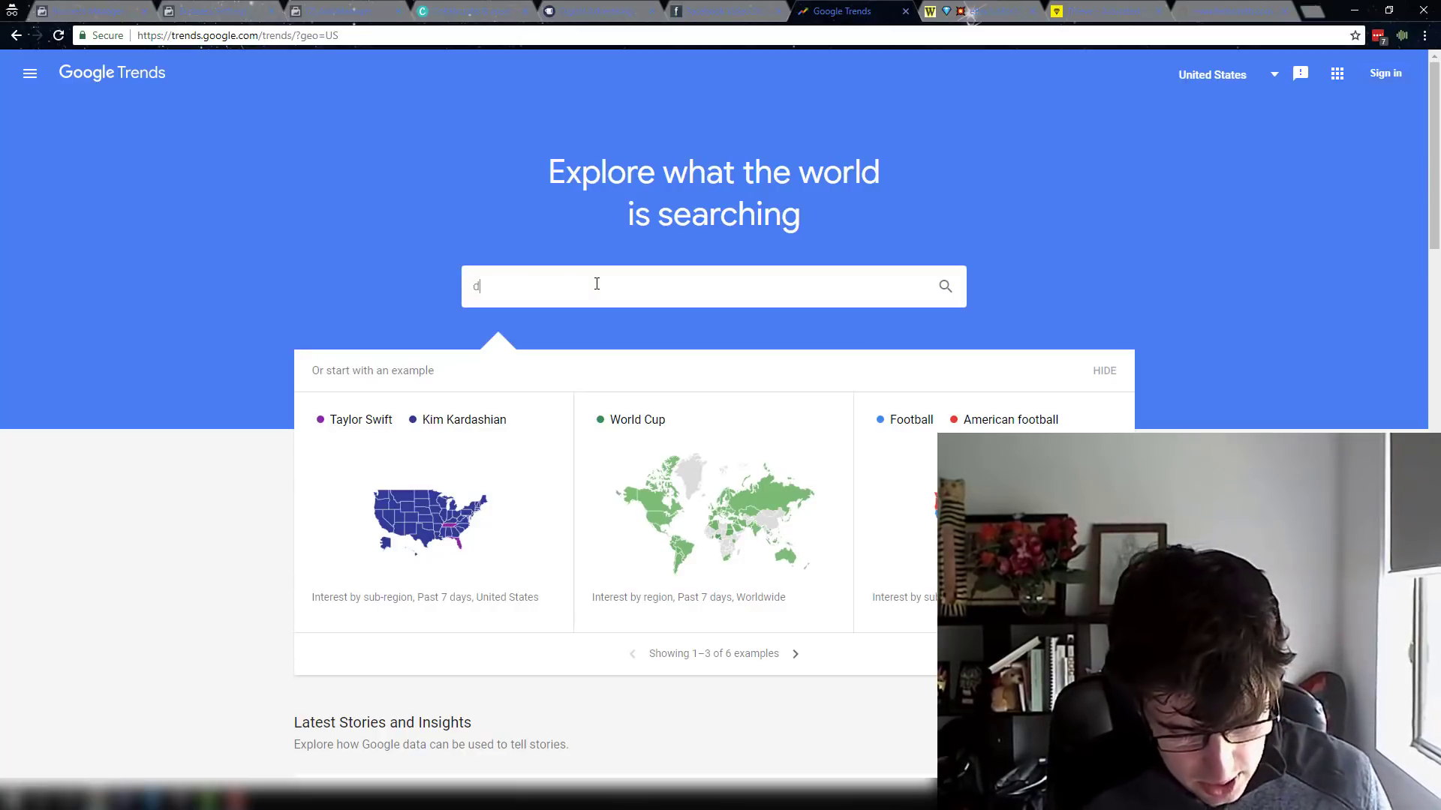
pyautogui.write('og co')
pyautogui.press('BackSpace')
pyautogui.write('g collar')
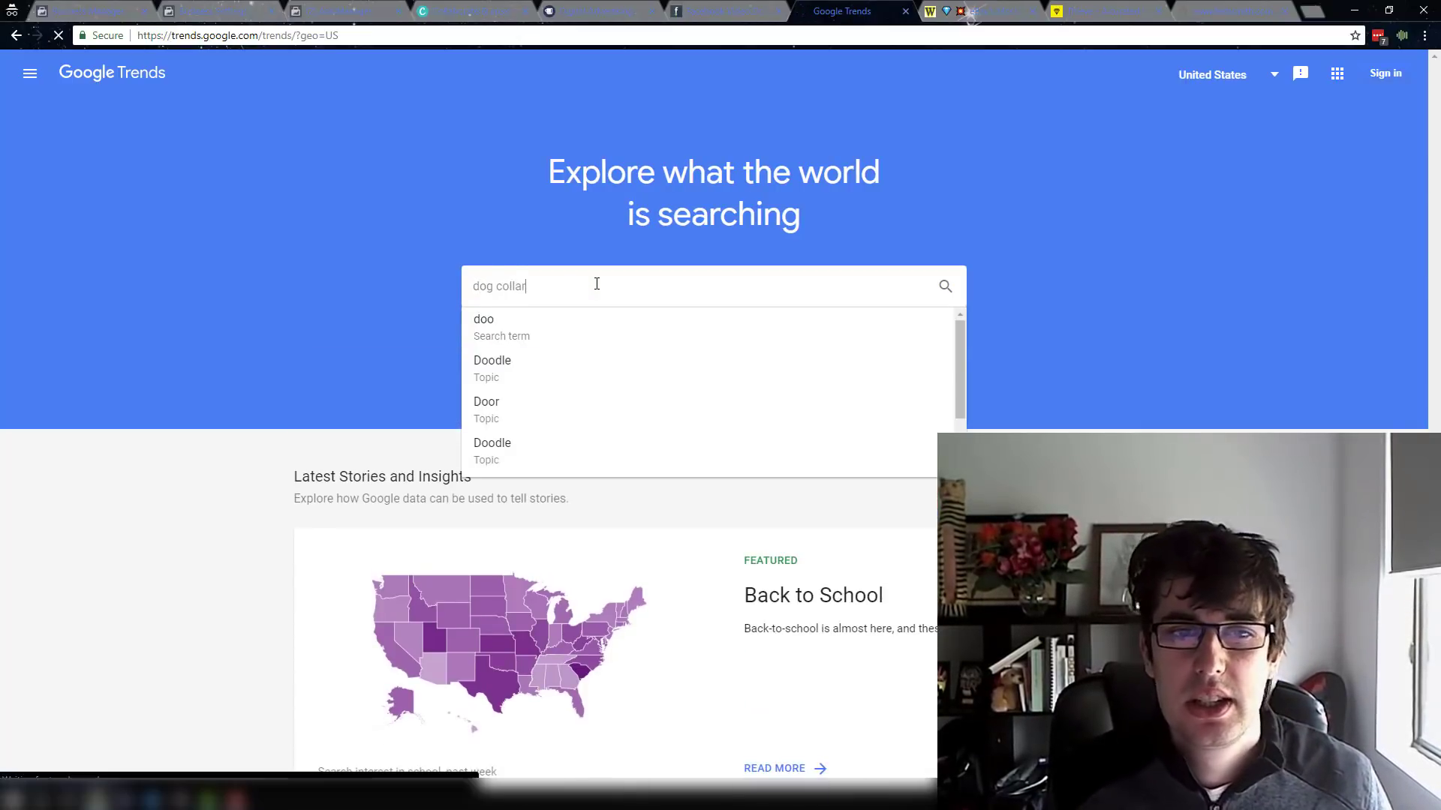
pyautogui.press('Return')
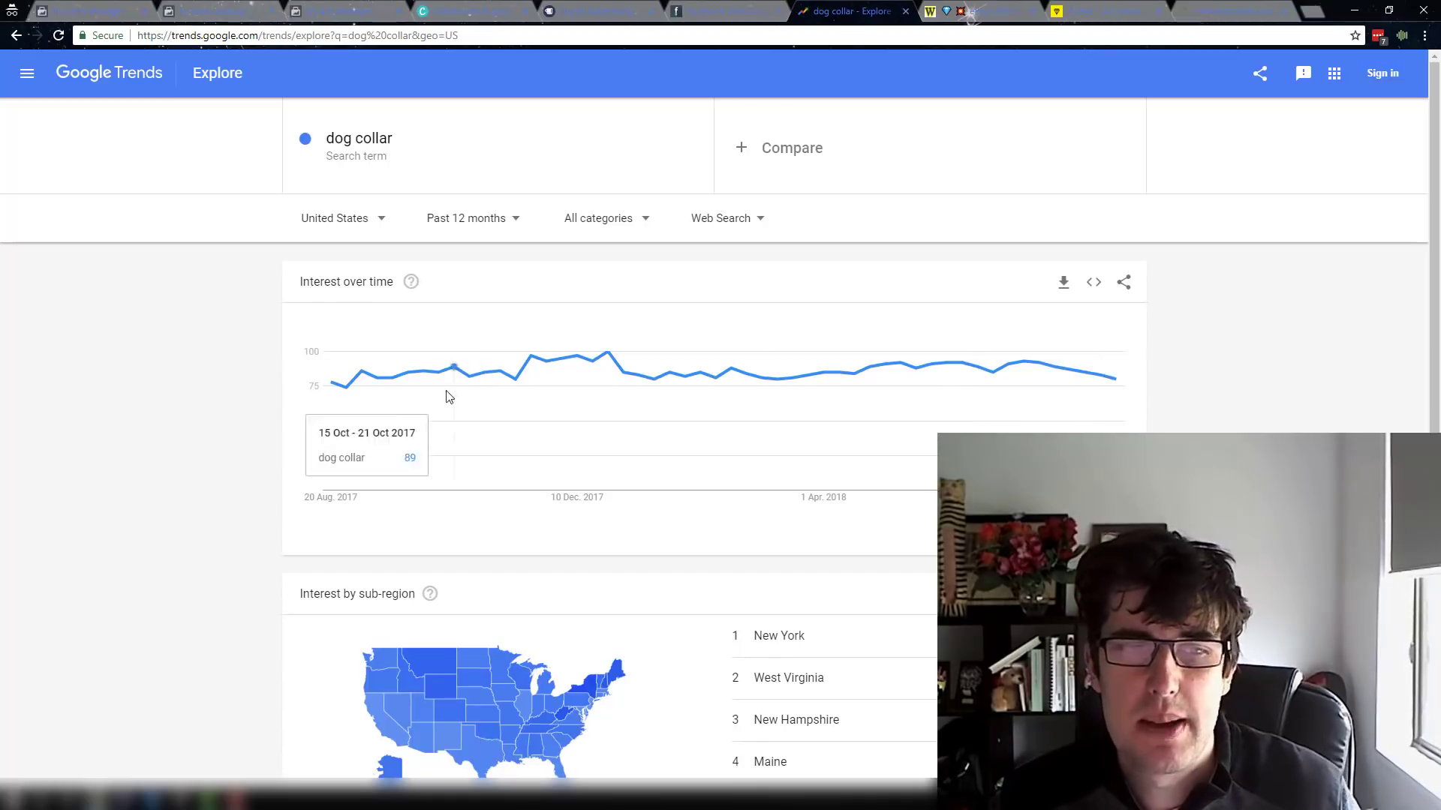
# - Examine dog collar's interest over time, interest by sub-region, related topics and related queries
pyautogui.scroll(-2, 1003, 383)
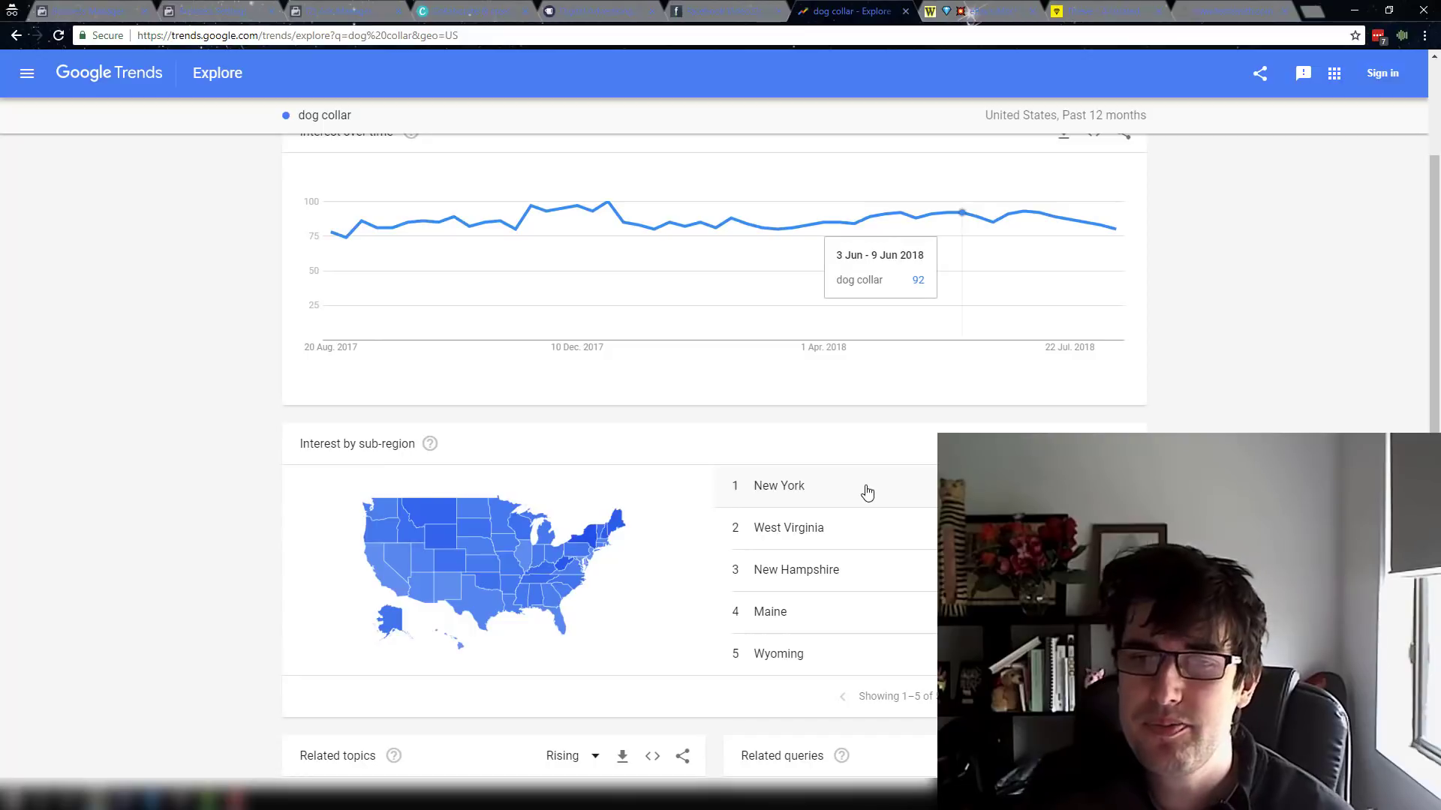
pyautogui.scroll(-1, 867, 491)
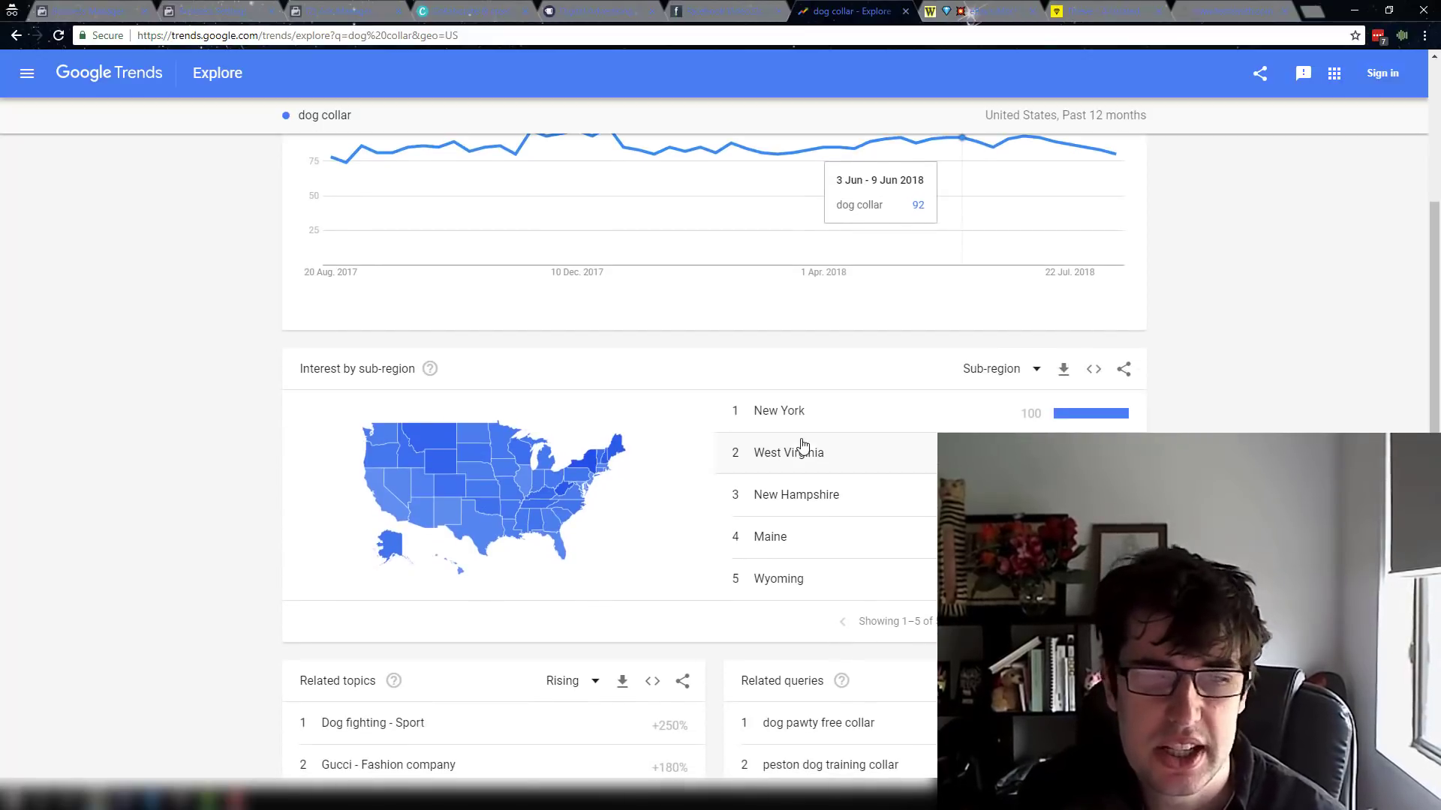
pyautogui.scroll(-1, 253, 225)
pyautogui.scroll(4, 272, 282)
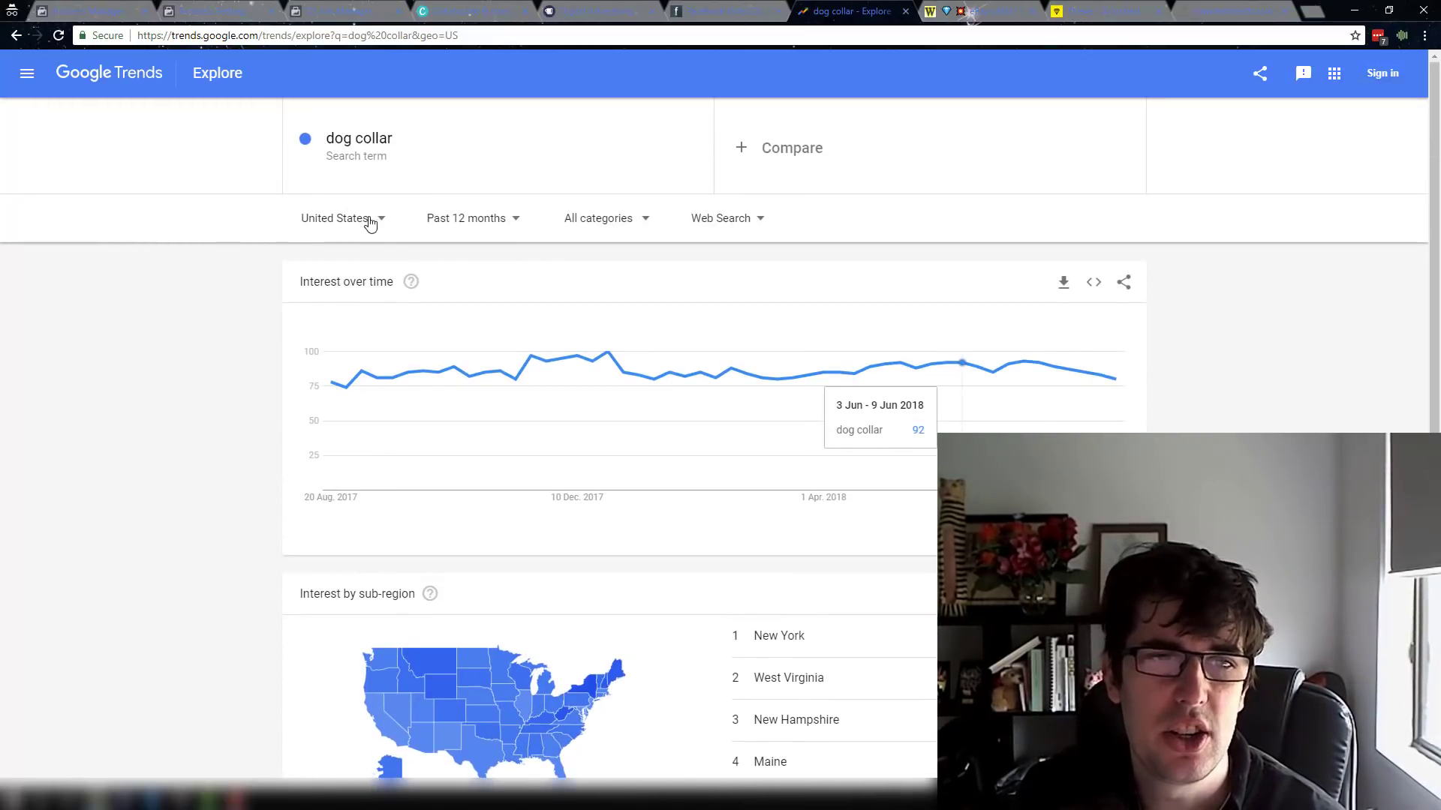
# - Look over the country, time range, category and search type filter options for the dog collar trend
pyautogui.click(370, 222)
pyautogui.click(119, 351)
pyautogui.click(379, 222)
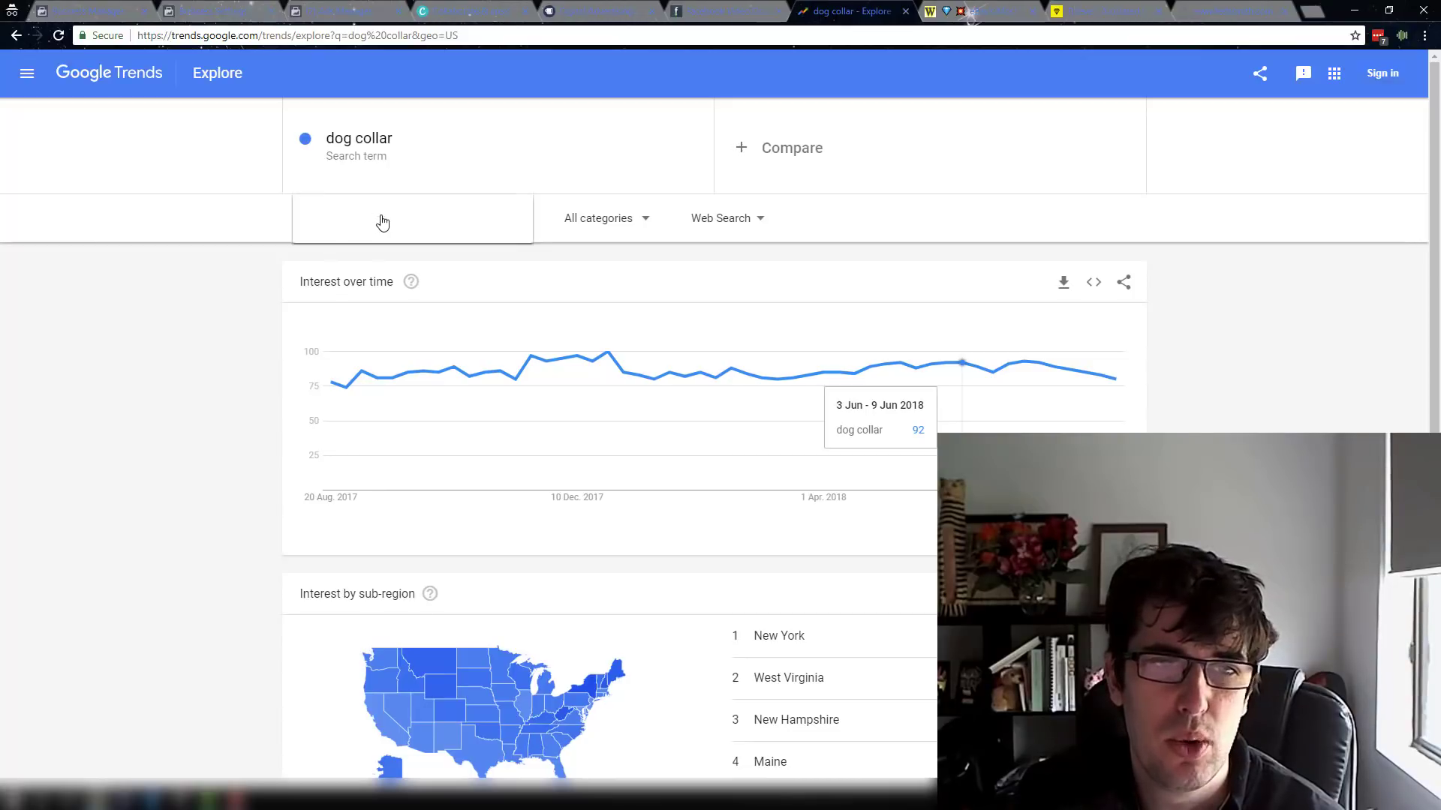
pyautogui.click(383, 222)
pyautogui.click(42, 309)
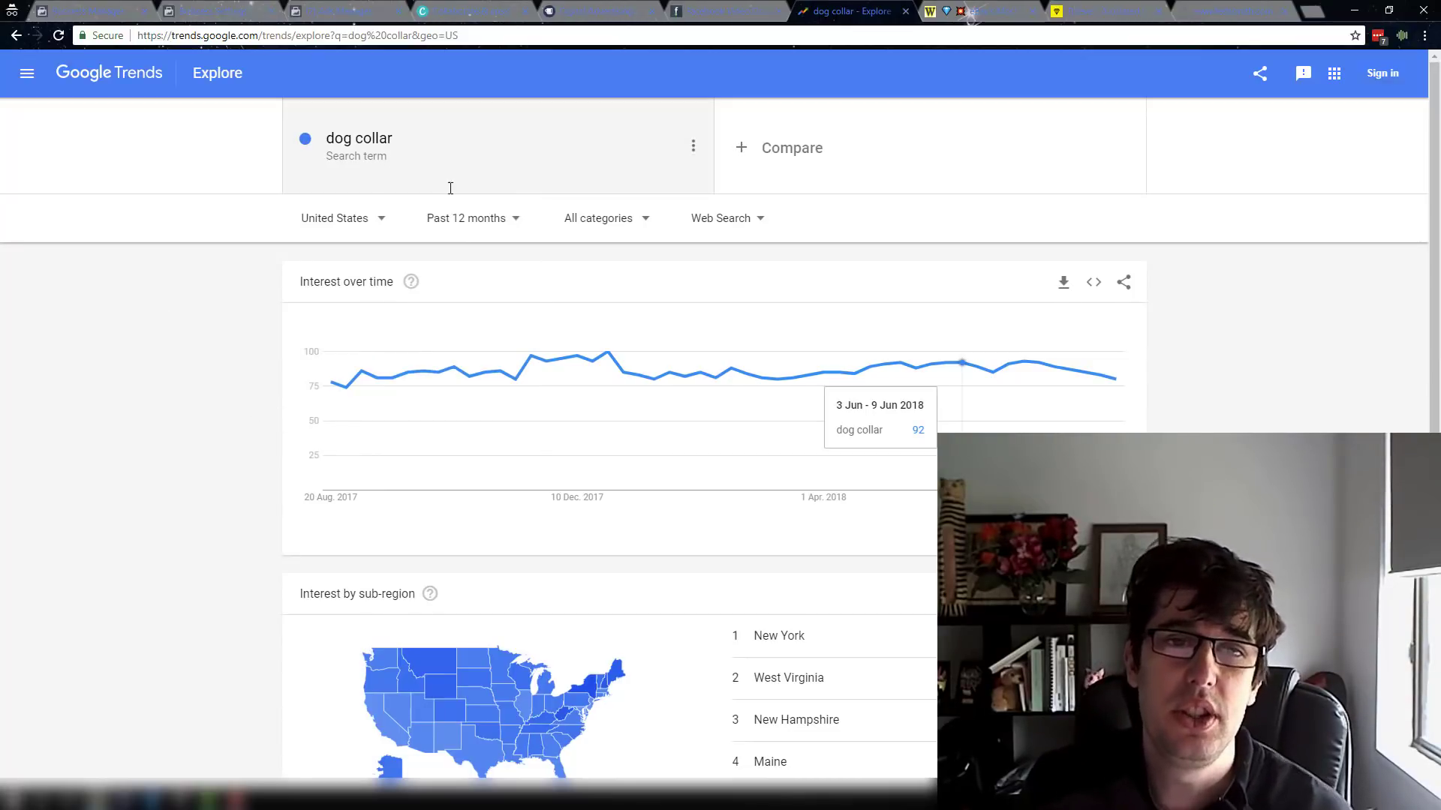
pyautogui.click(486, 223)
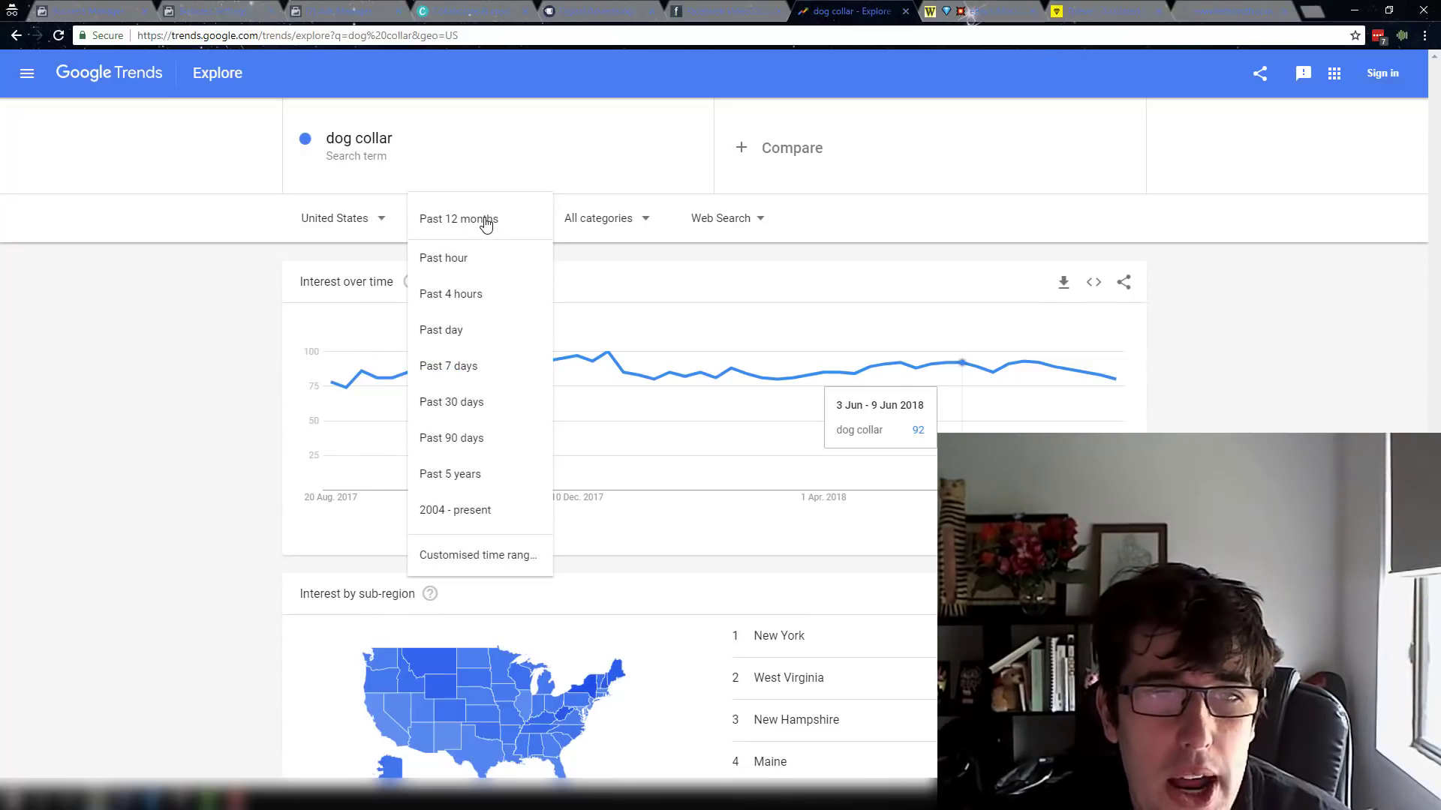
pyautogui.click(621, 220)
pyautogui.click(621, 223)
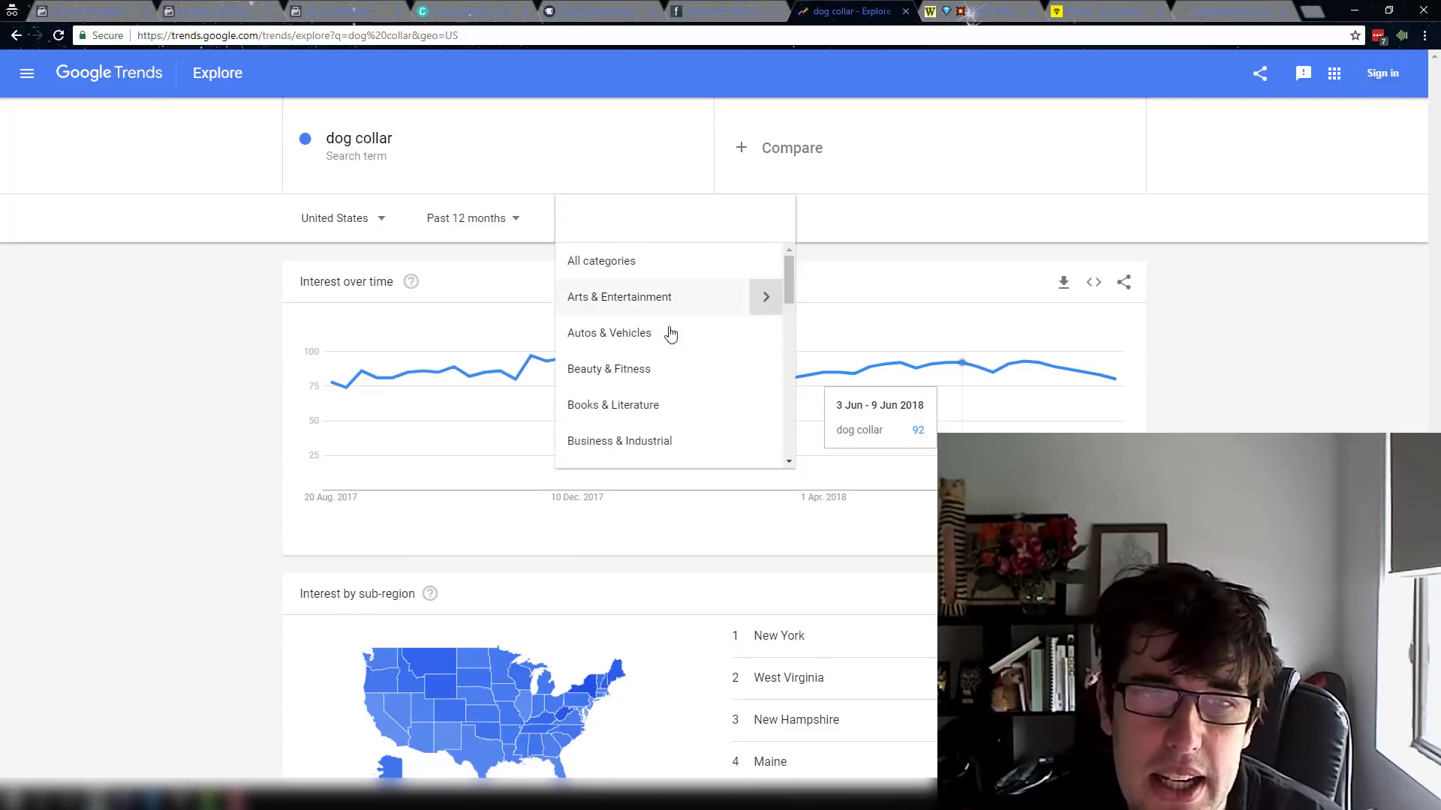
pyautogui.scroll(-2, 680, 376)
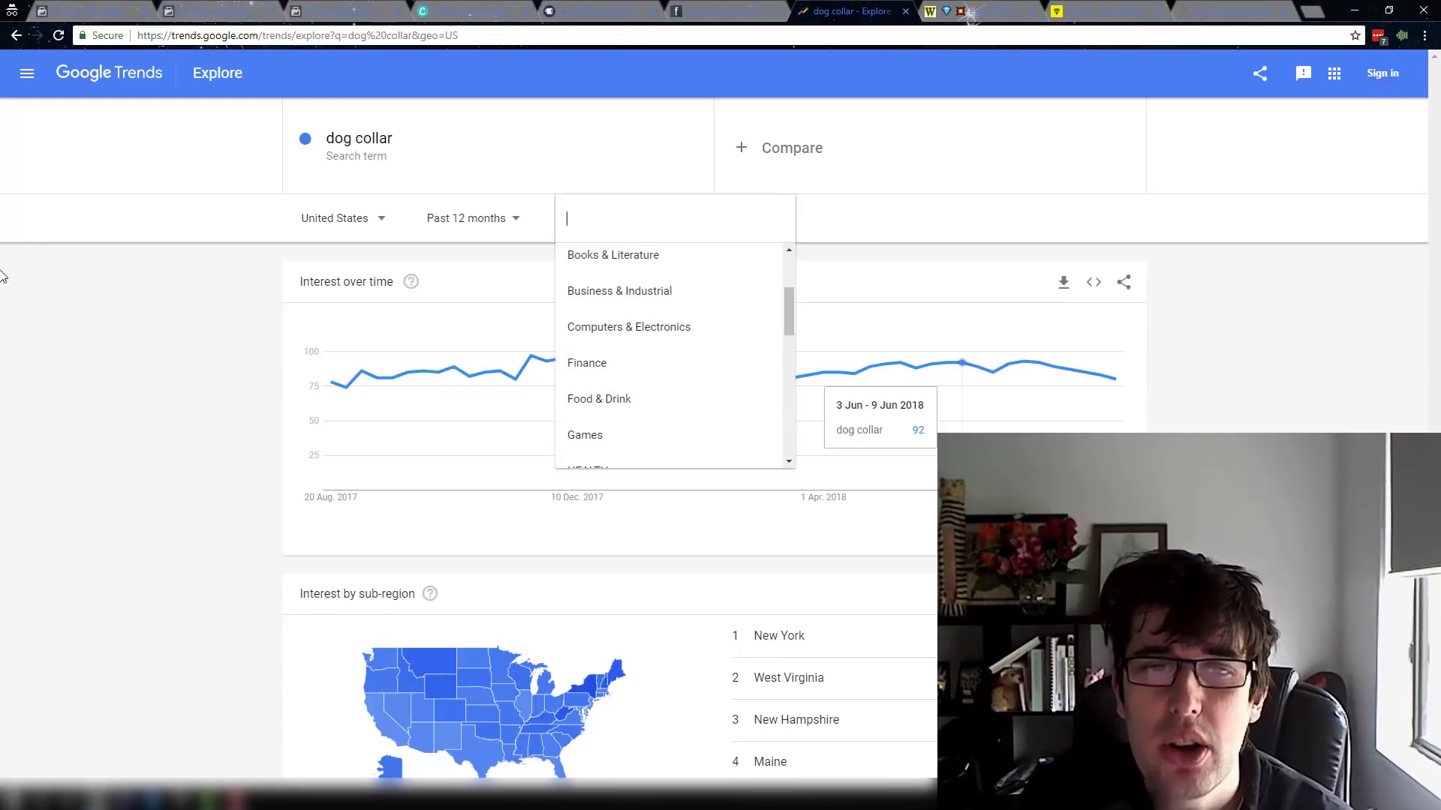
pyautogui.click(746, 222)
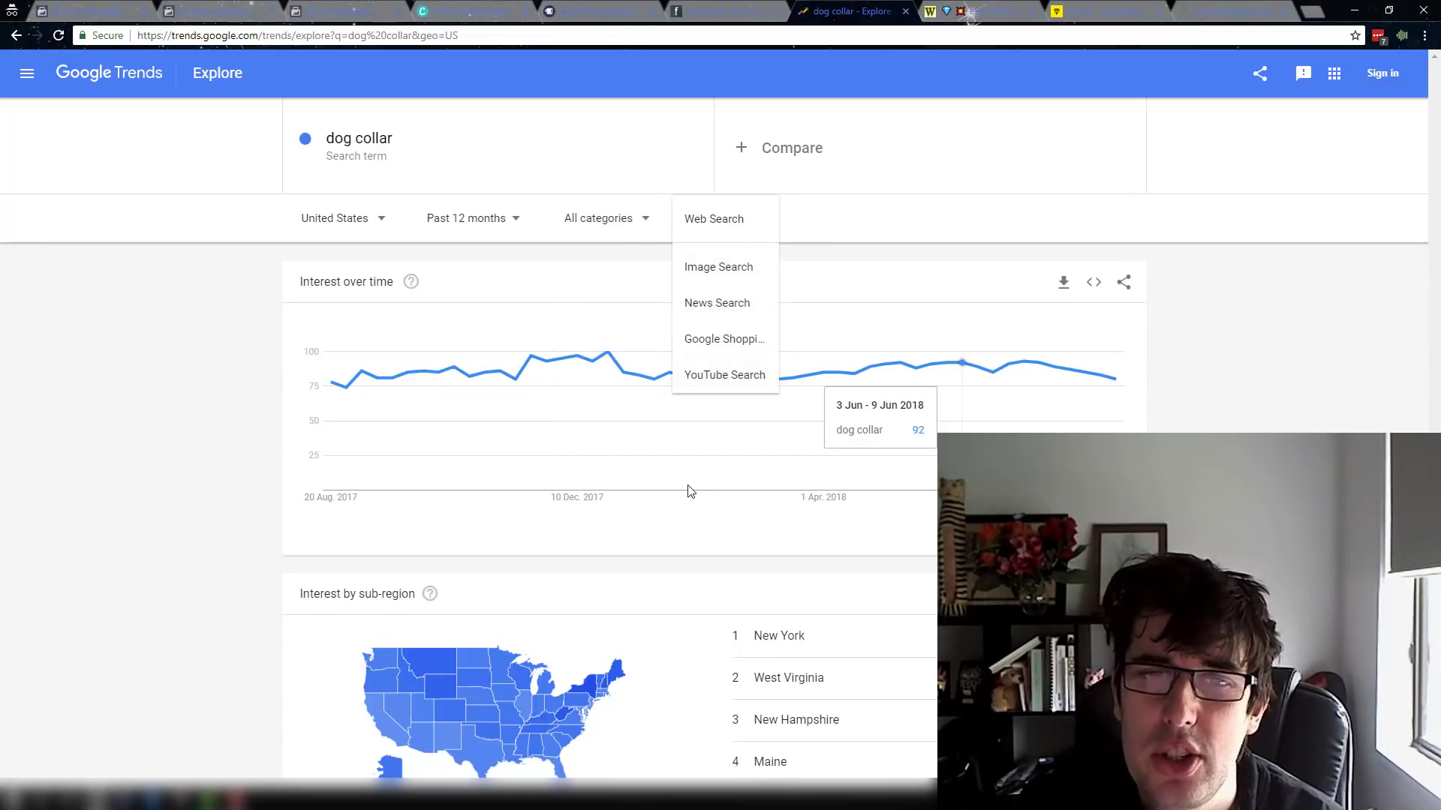
pyautogui.click(1387, 238)
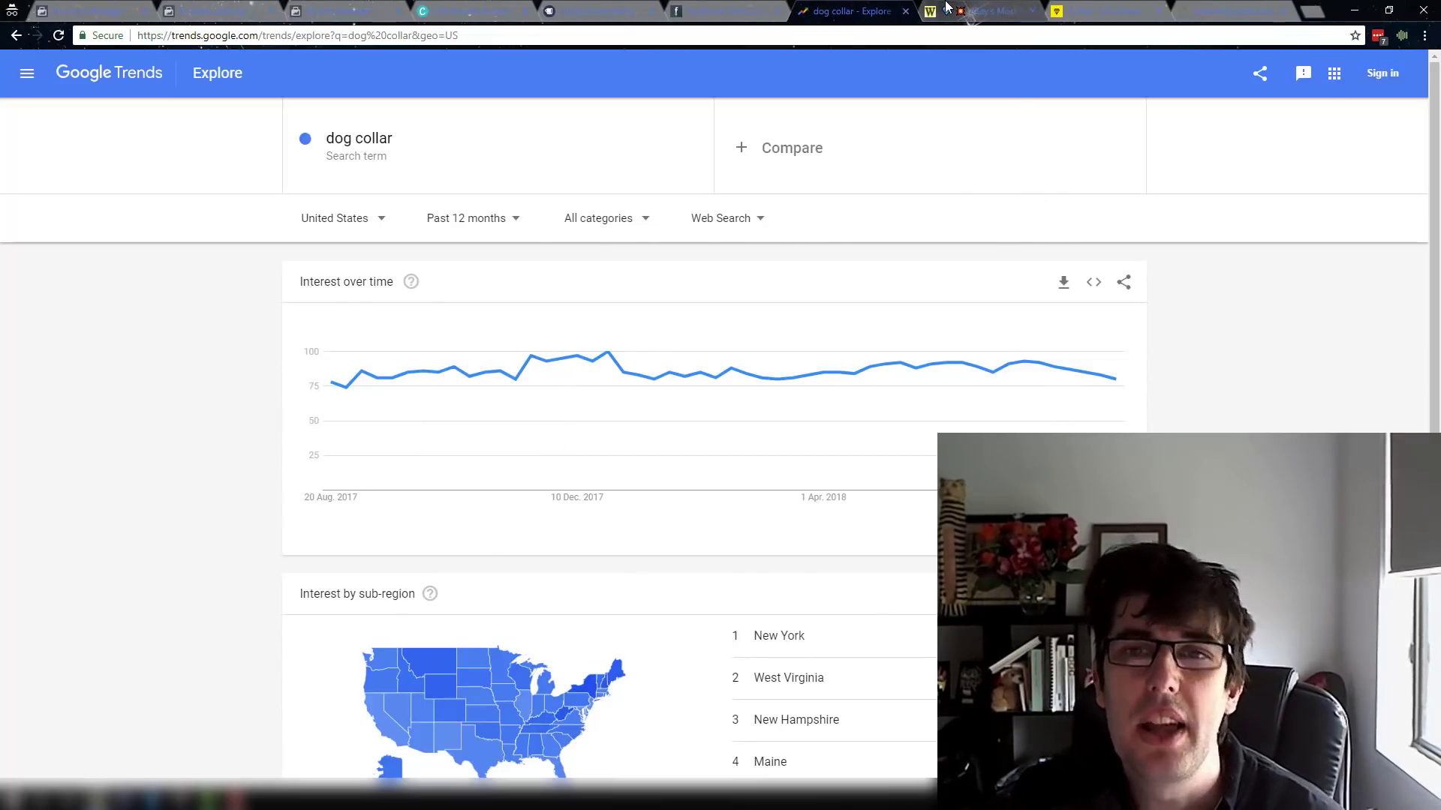
# - Switch to WatchCount.com, set the site to US eBay and search the most watched items for "dog collar"
pyautogui.click(987, 11)
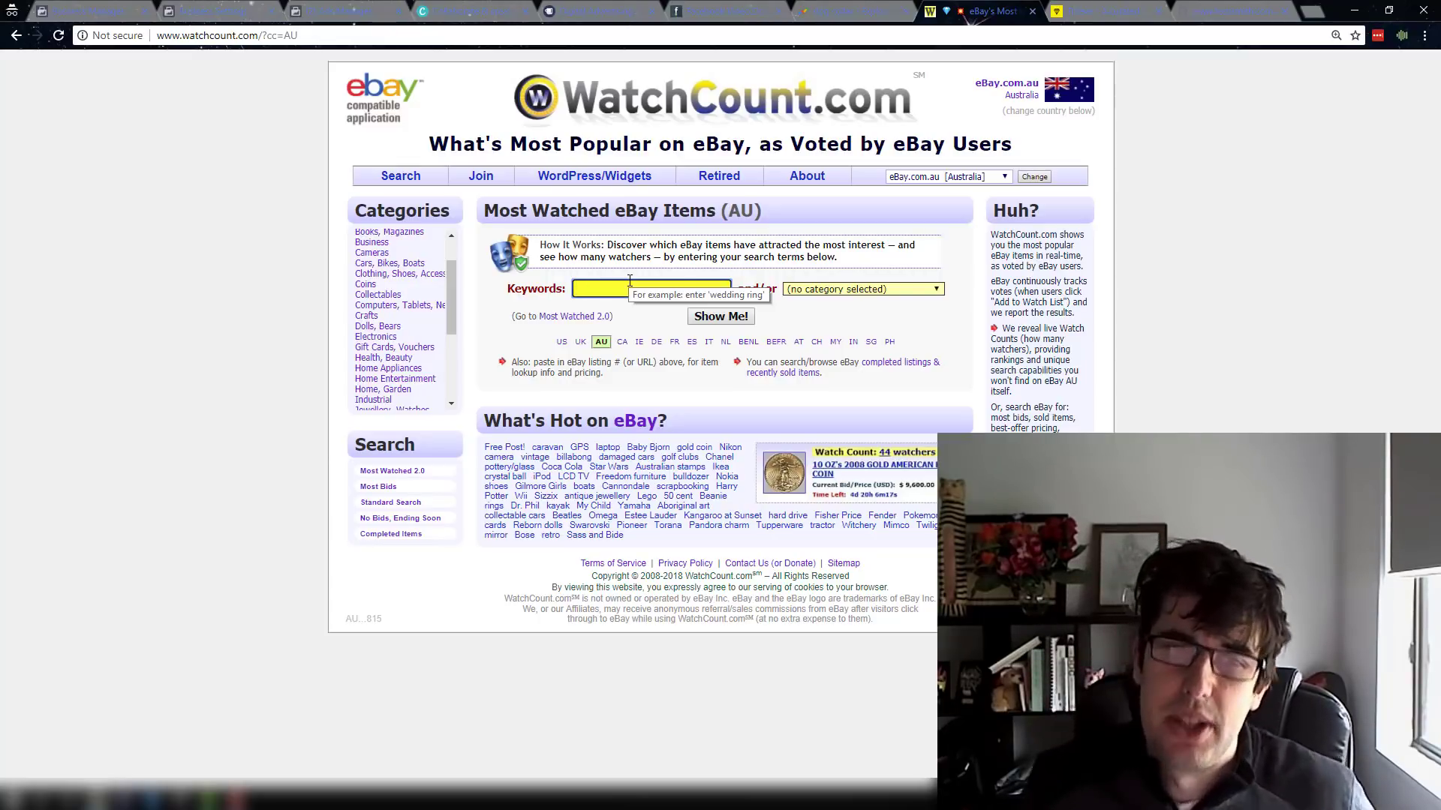
pyautogui.click(563, 343)
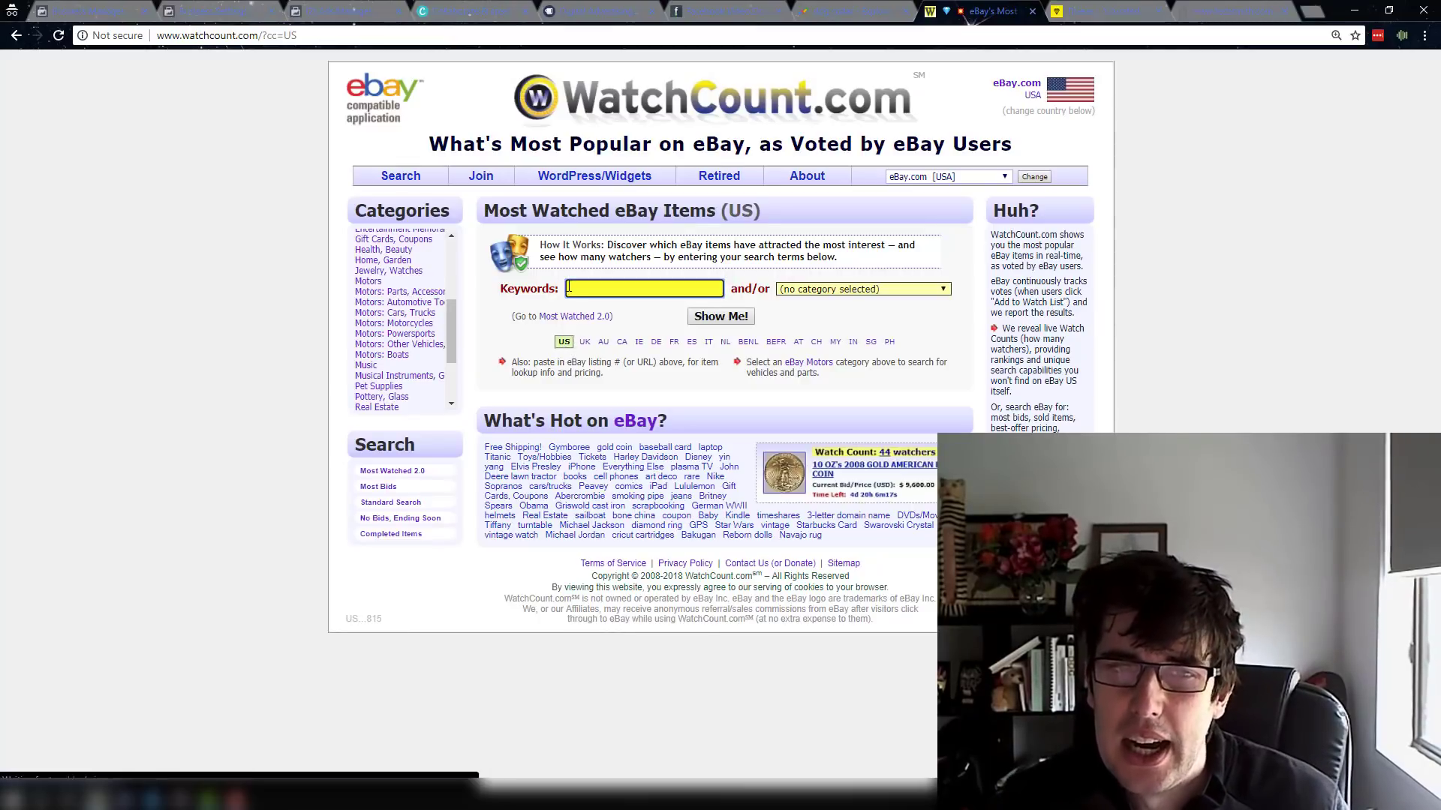
pyautogui.click(568, 287)
pyautogui.write('dog ')
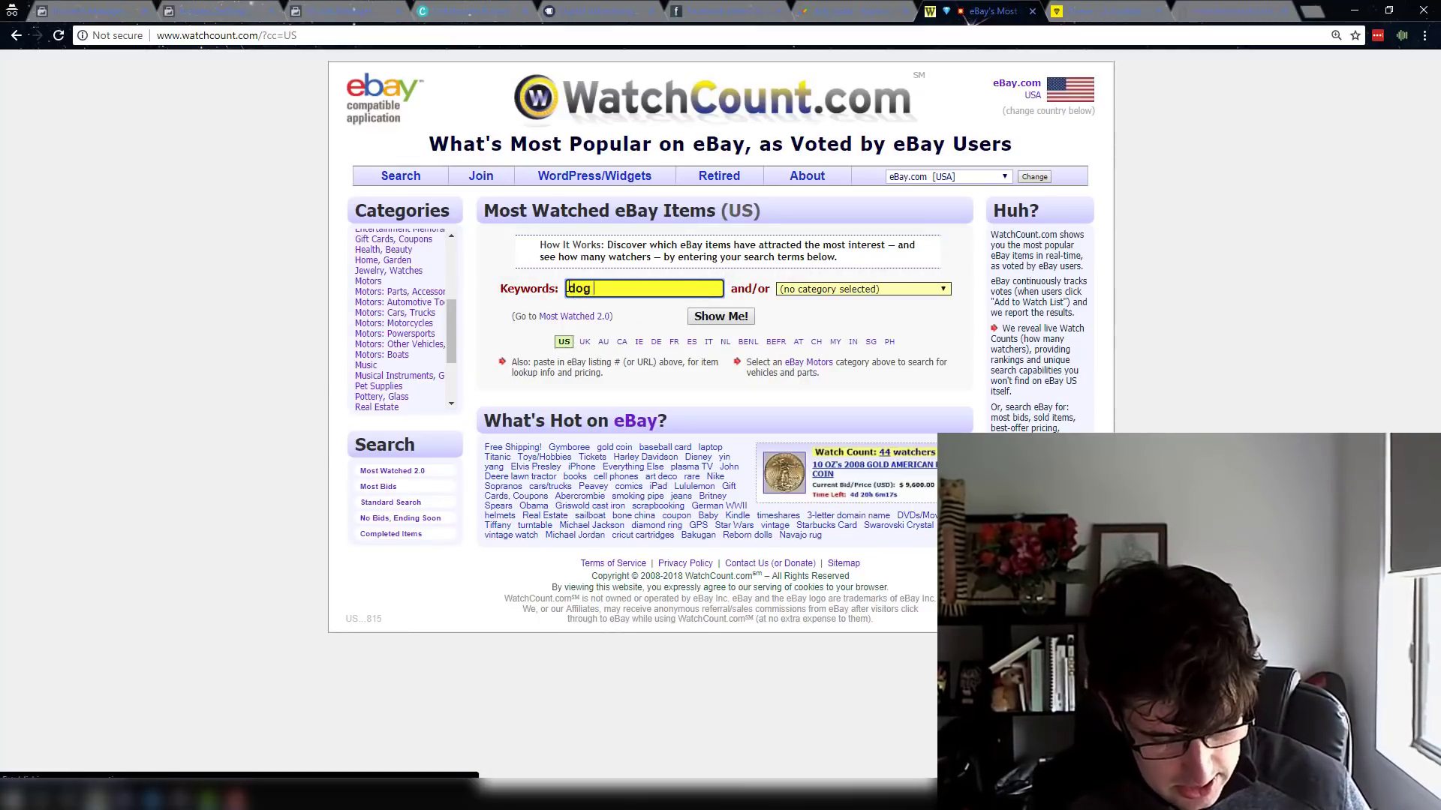
pyautogui.write('collar')
pyautogui.press('Return')
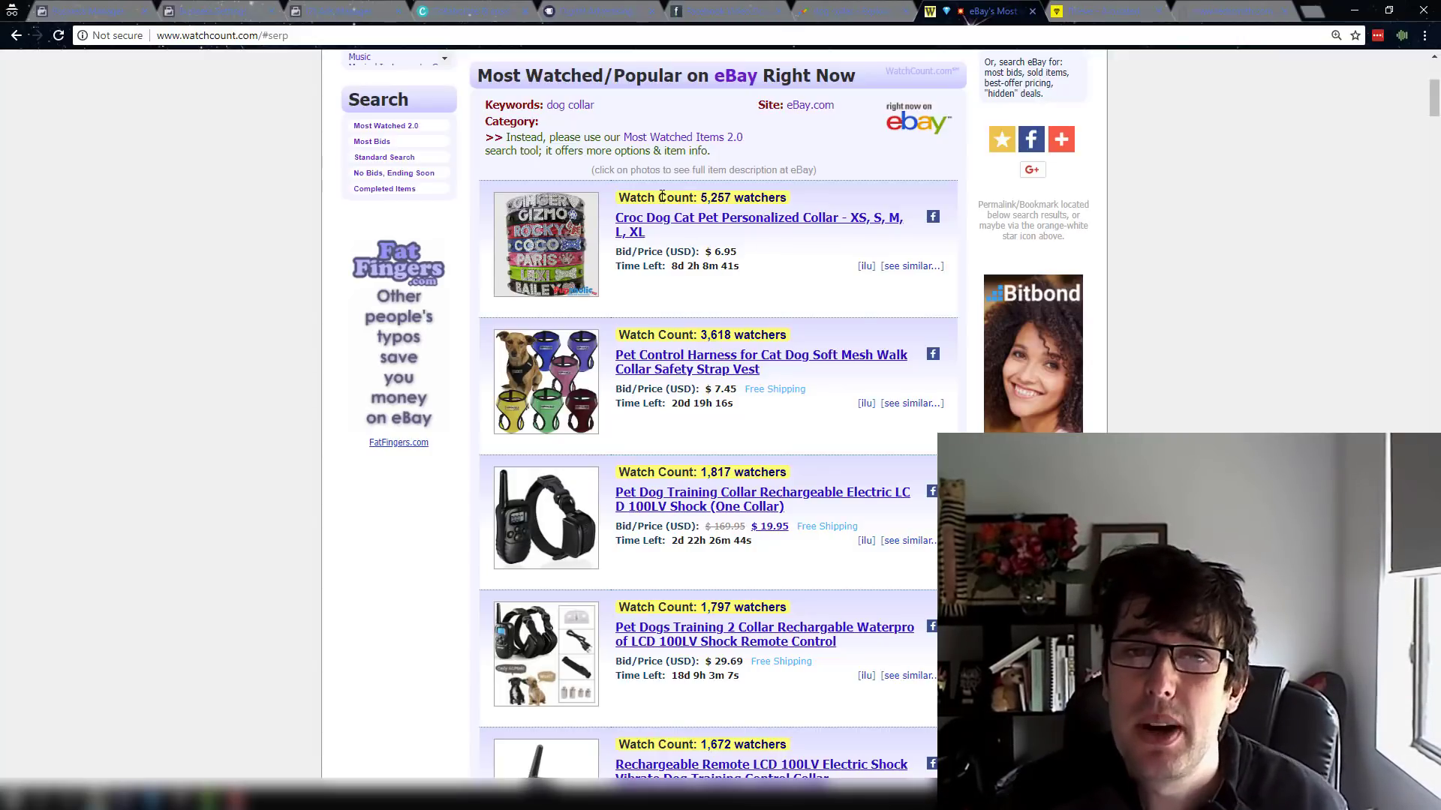
# - Examine the watch counts and prices of the most watched dog collar listings
pyautogui.moveTo(616, 197); pyautogui.dragTo(742, 191)
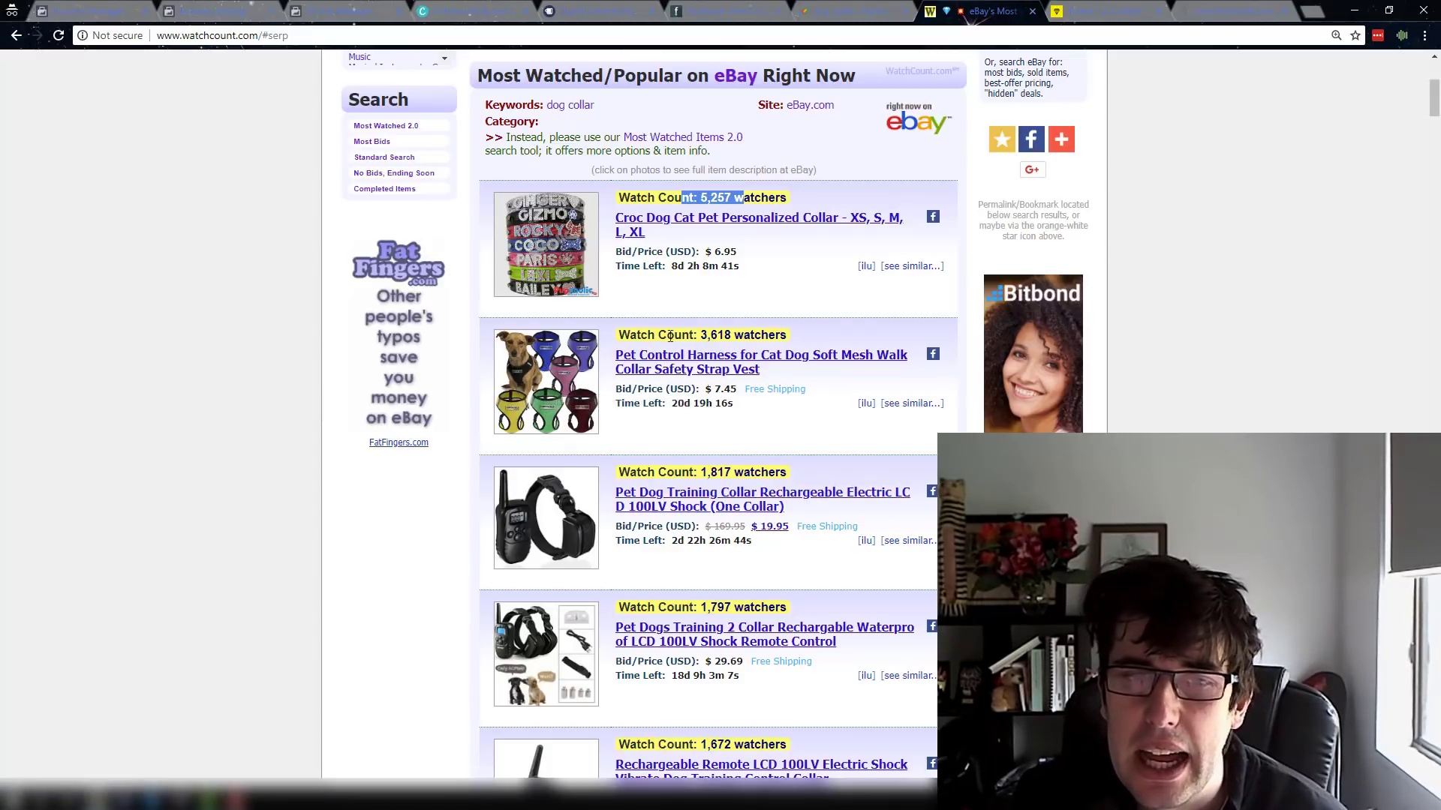
pyautogui.moveTo(700, 334); pyautogui.dragTo(741, 330)
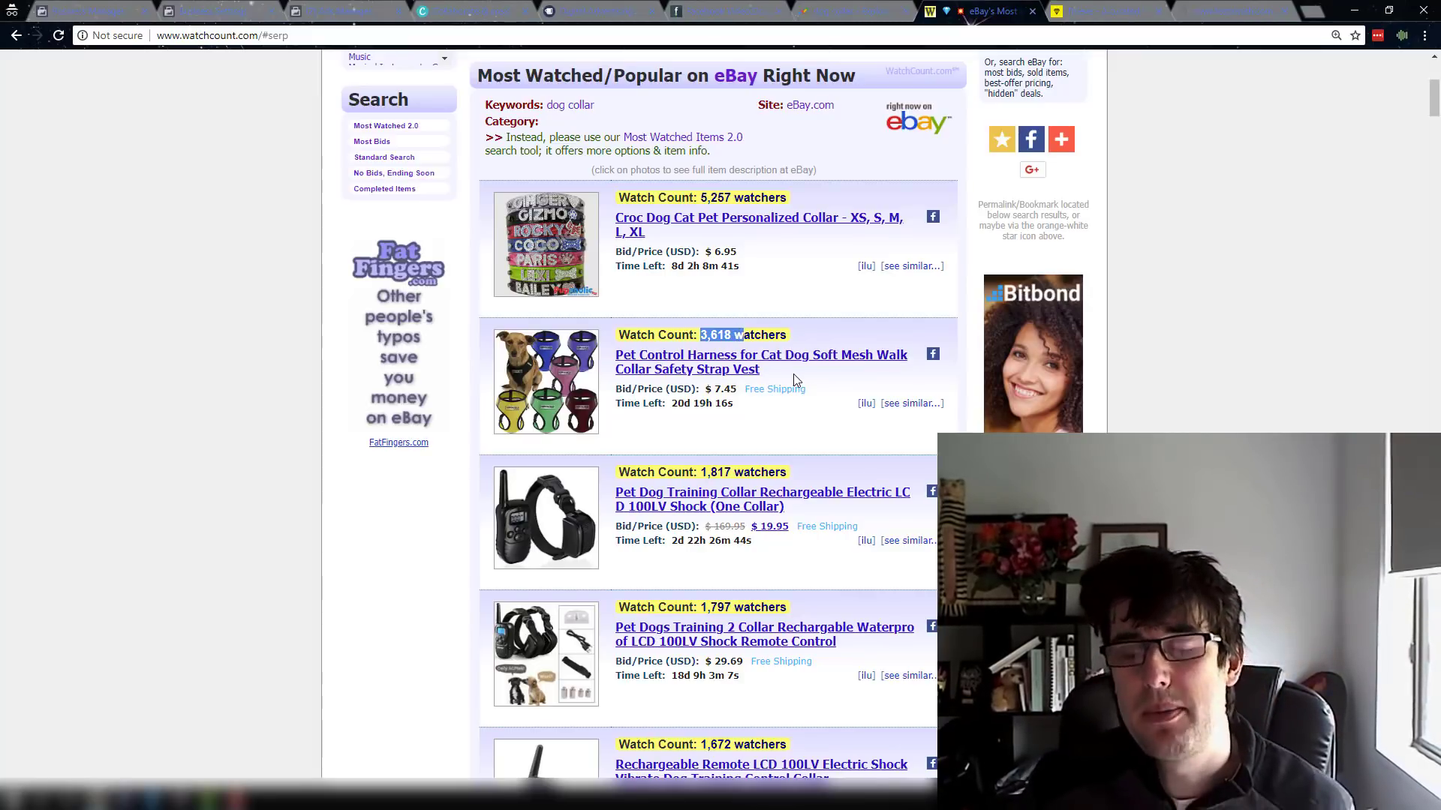
pyautogui.scroll(2, 794, 375)
pyautogui.scroll(-4, 793, 376)
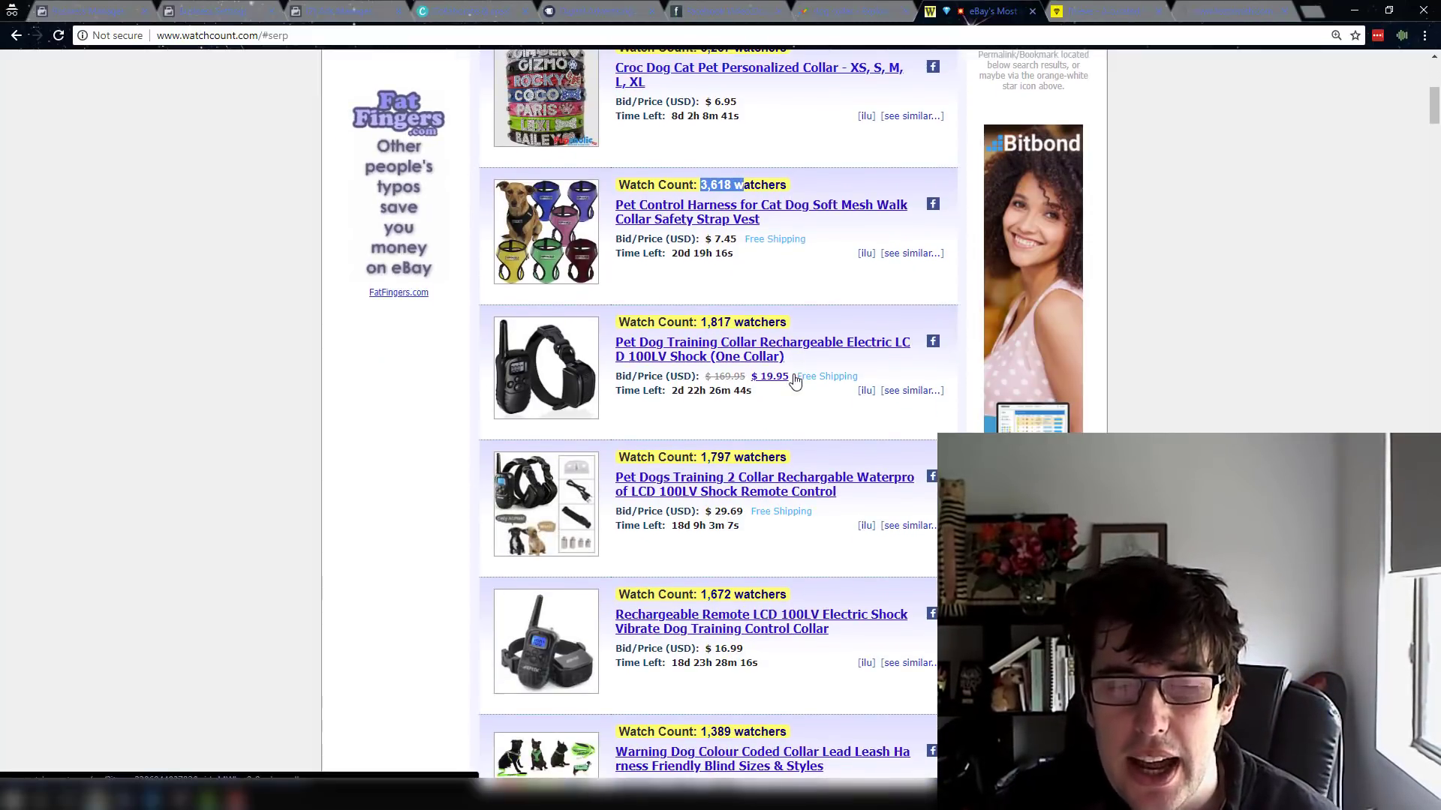
pyautogui.scroll(3, 794, 379)
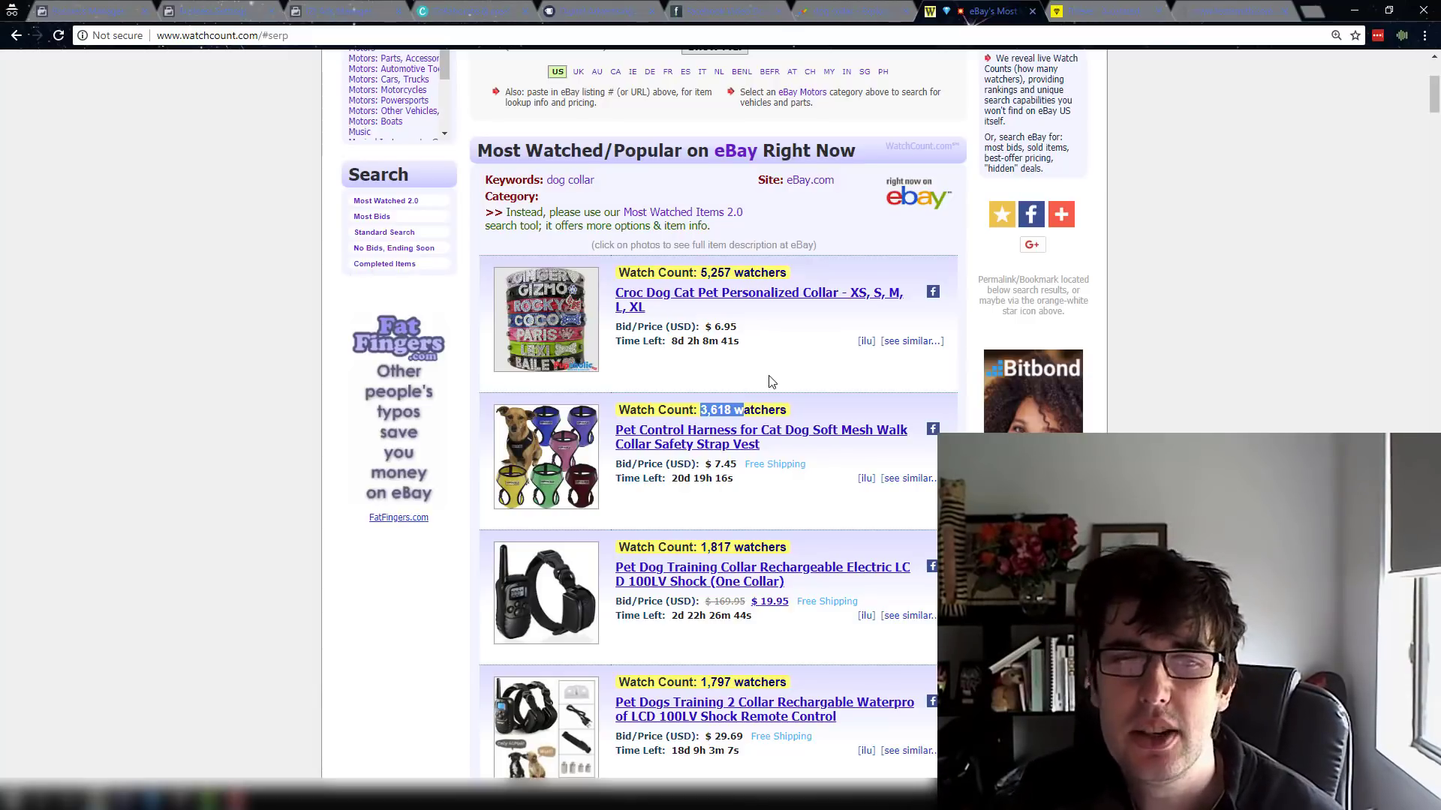
pyautogui.scroll(3, 828, 453)
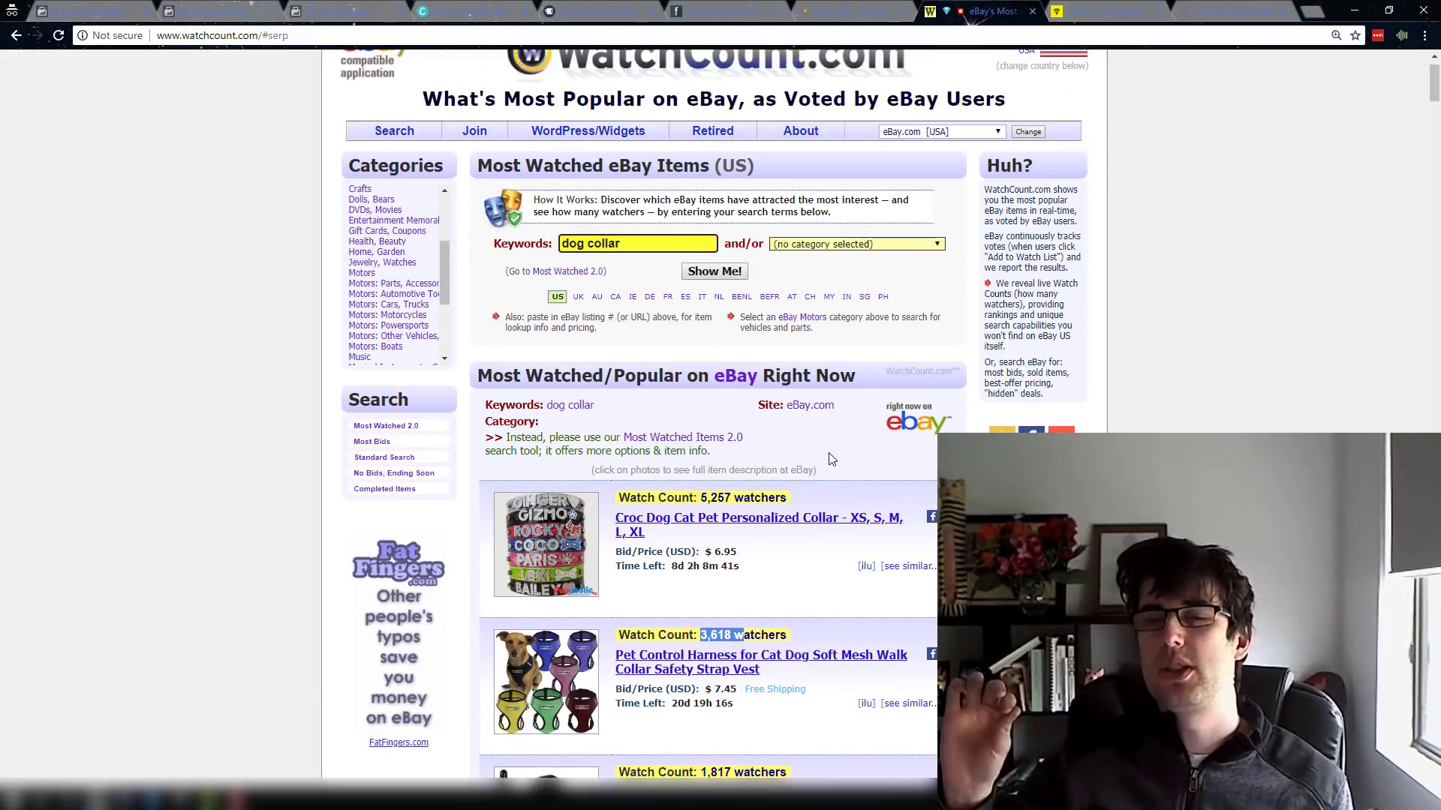
# - View Thieve's curated AliExpress products site, open its Facebook sign-in and dismiss the login window
pyautogui.click(1103, 11)
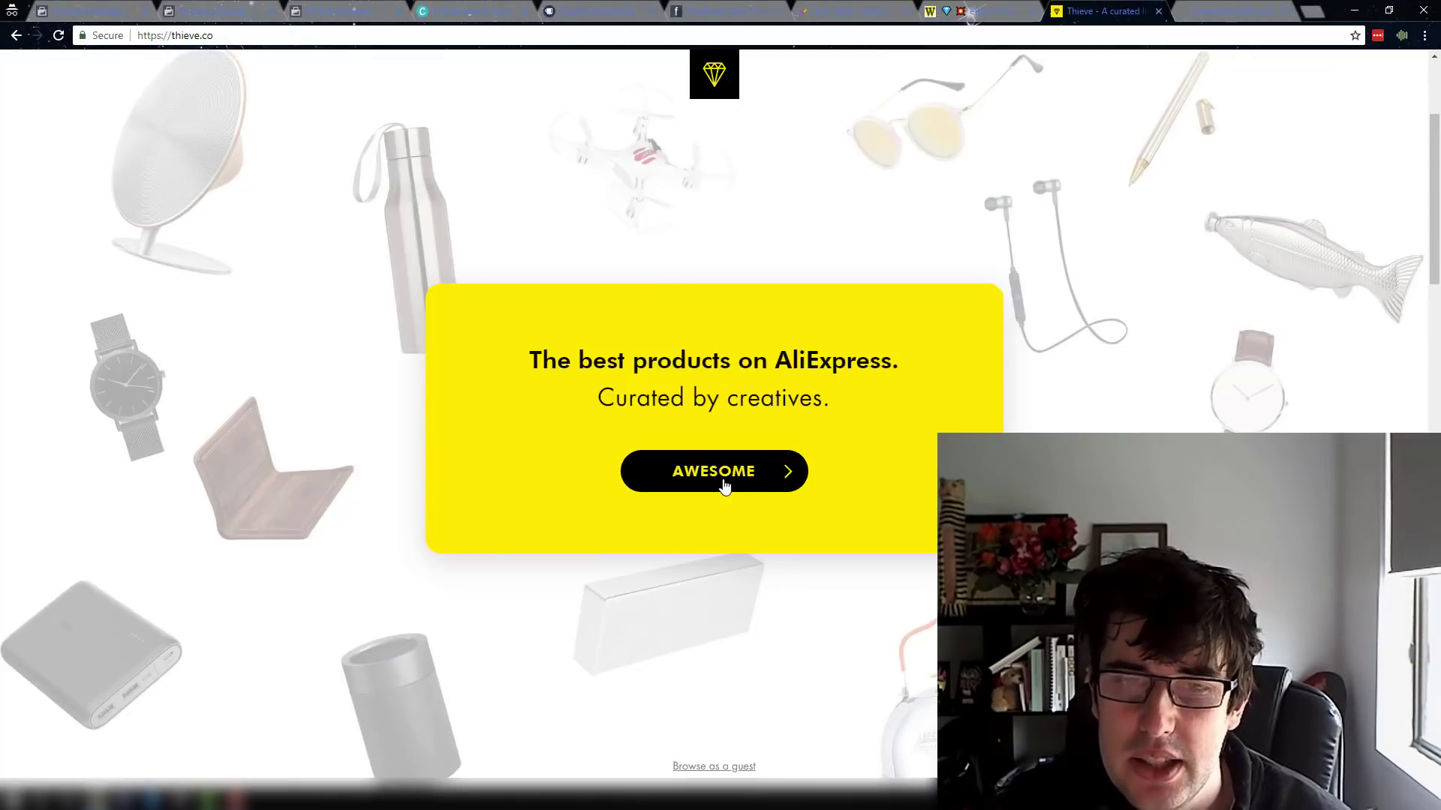
pyautogui.click(722, 487)
pyautogui.click(723, 486)
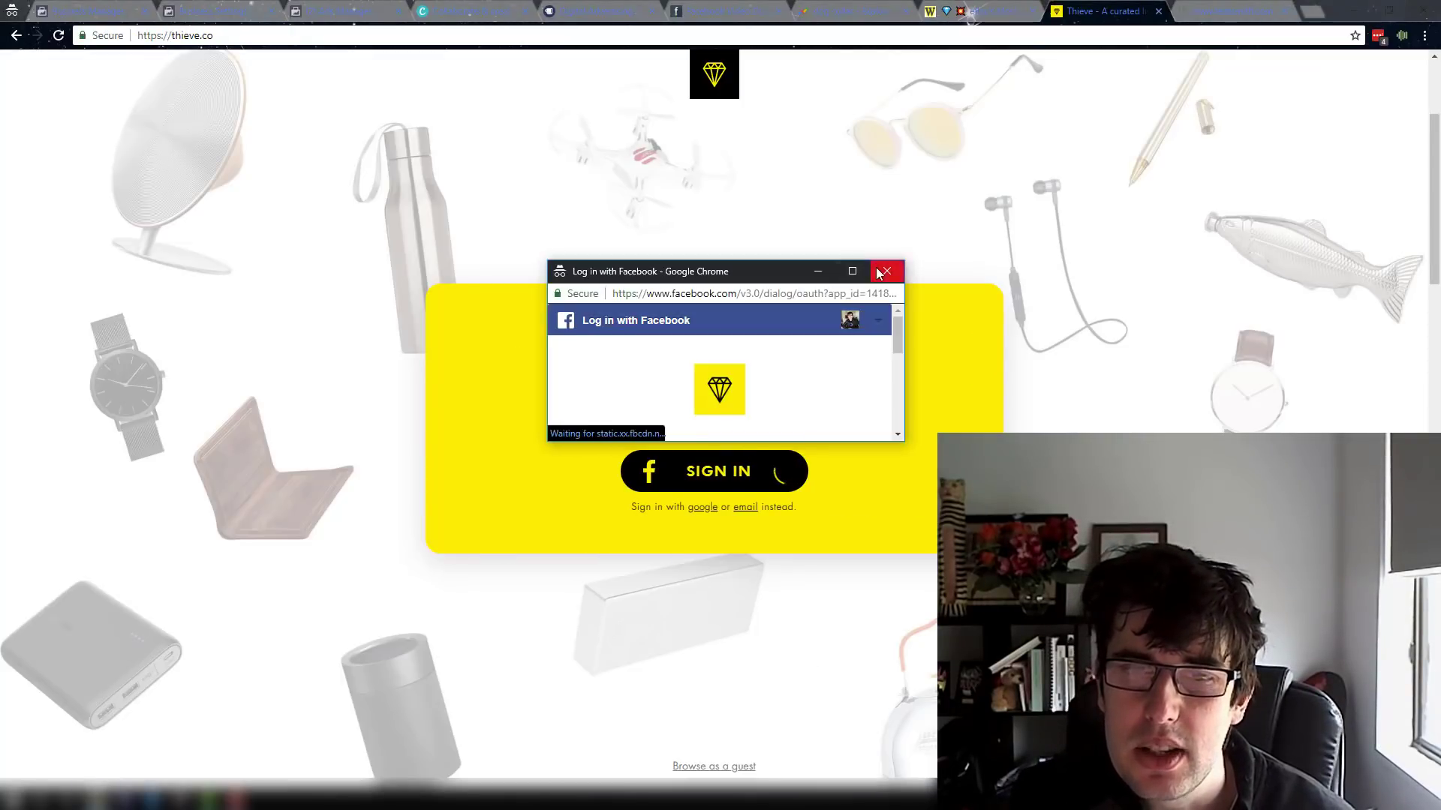
pyautogui.click(860, 140)
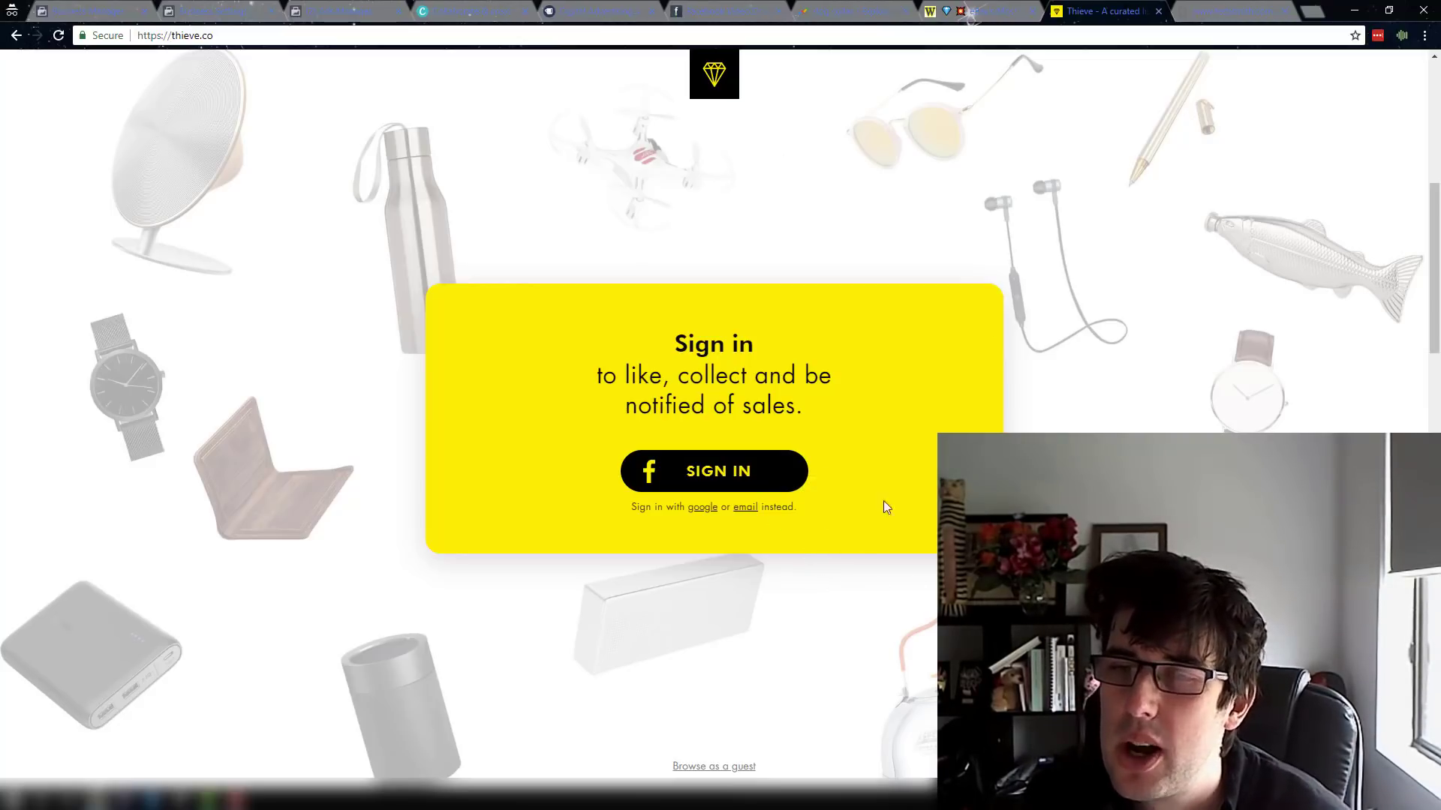
# - Try to reload TechSmith's video editor page and go back to the previous page
pyautogui.click(1231, 6)
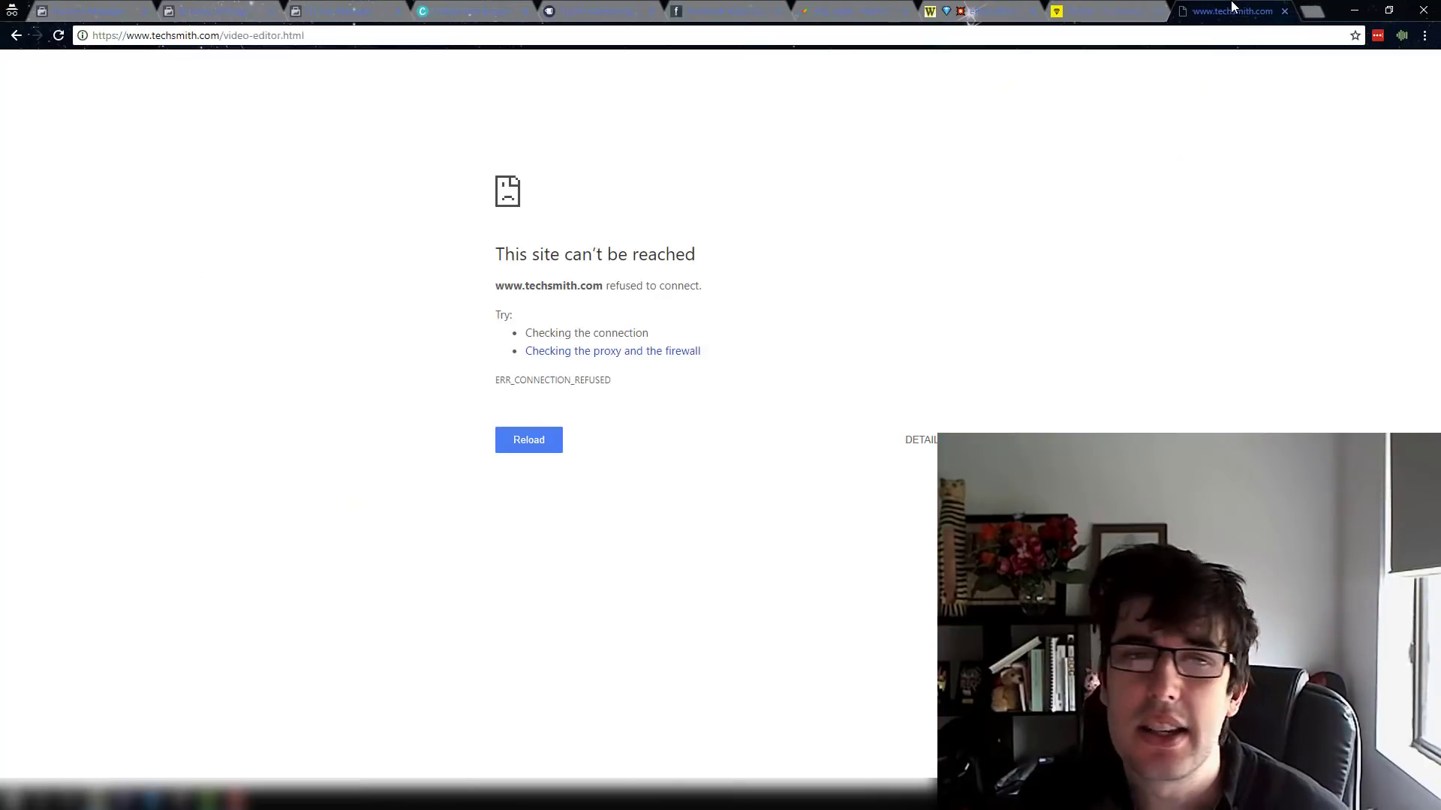
pyautogui.click(525, 441)
pyautogui.click(14, 35)
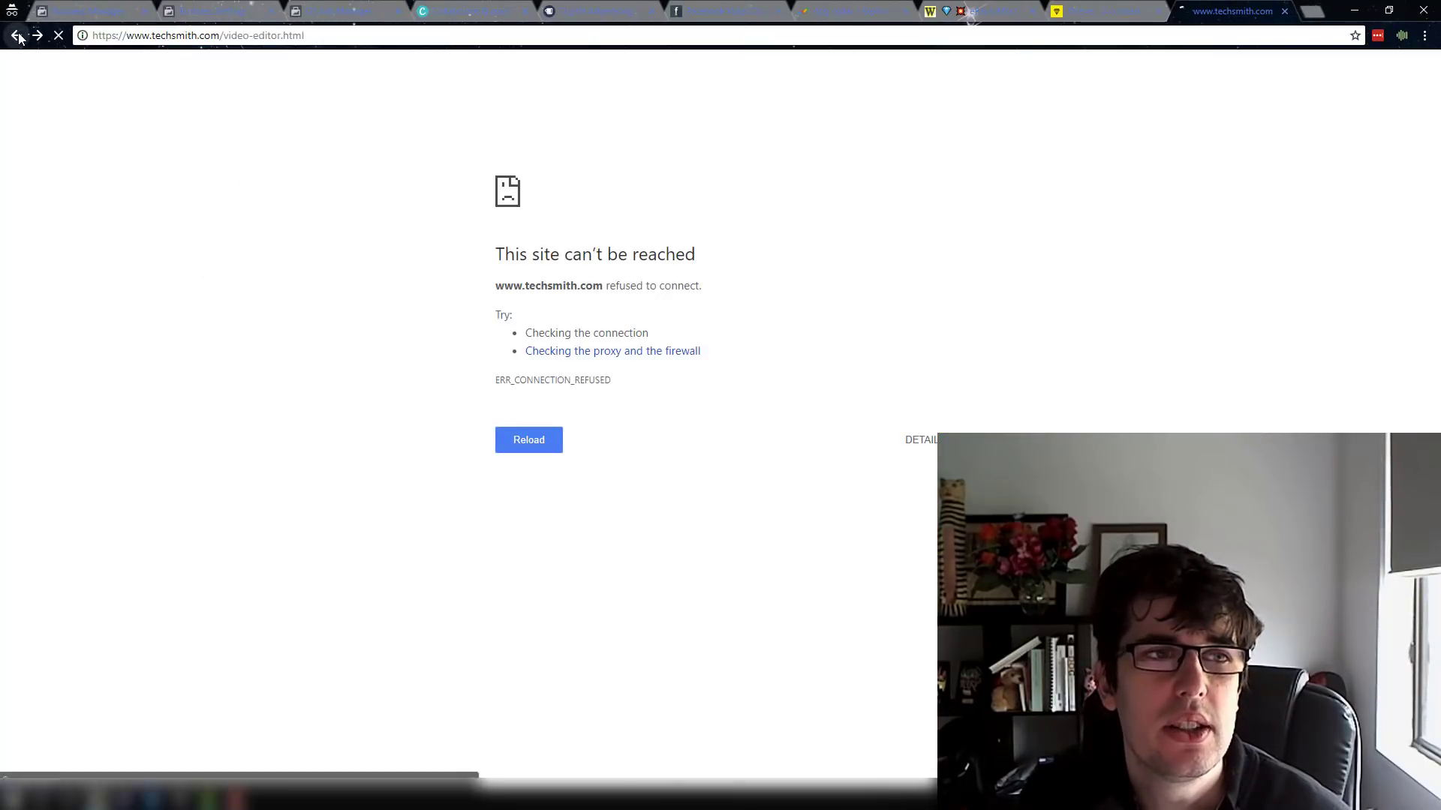